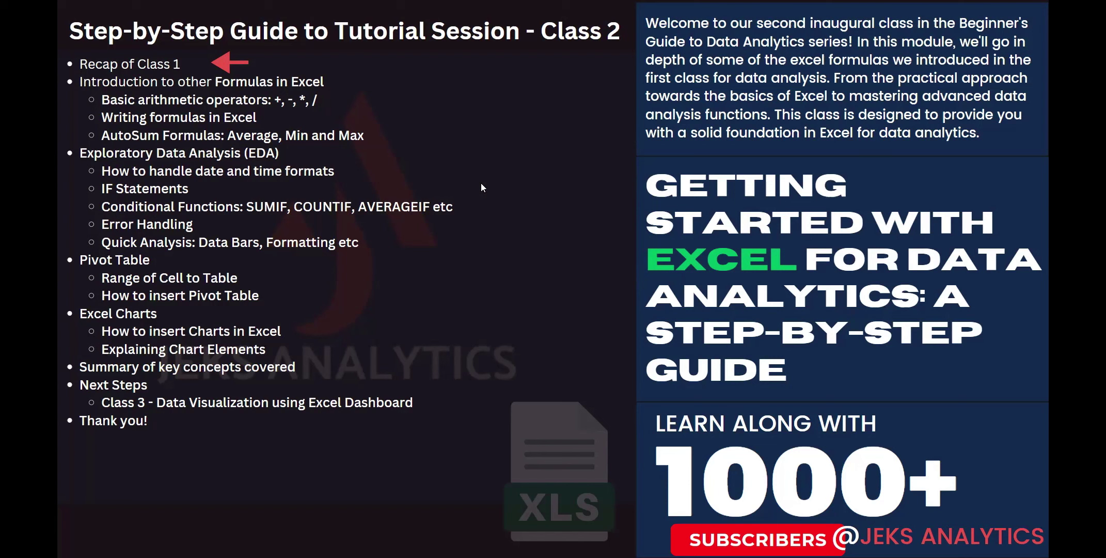
Advance the red agenda arrow to the 'Introduction to other Formulas in Excel' bullet.
click(485, 219)
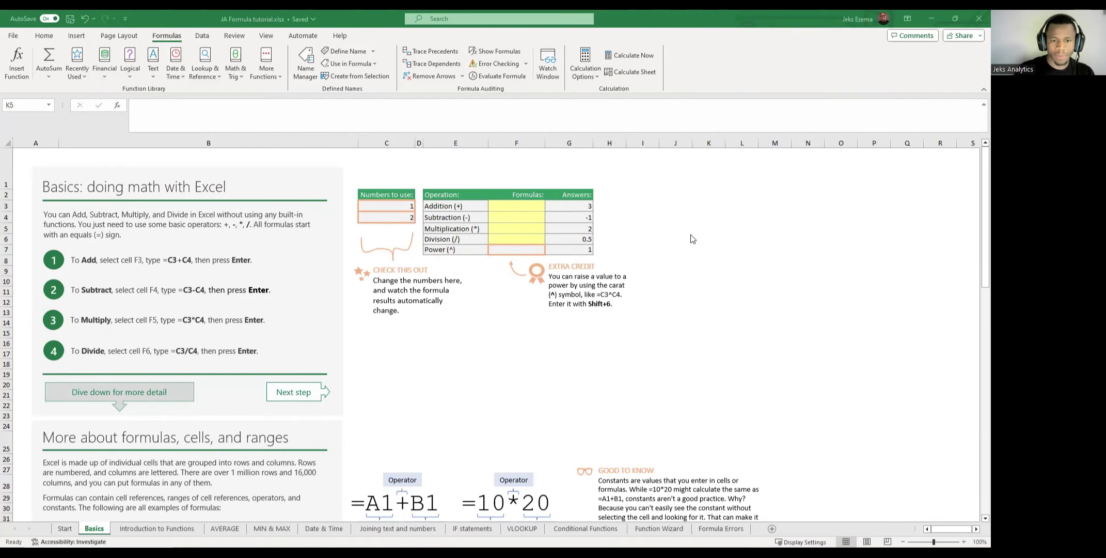
click(510, 208)
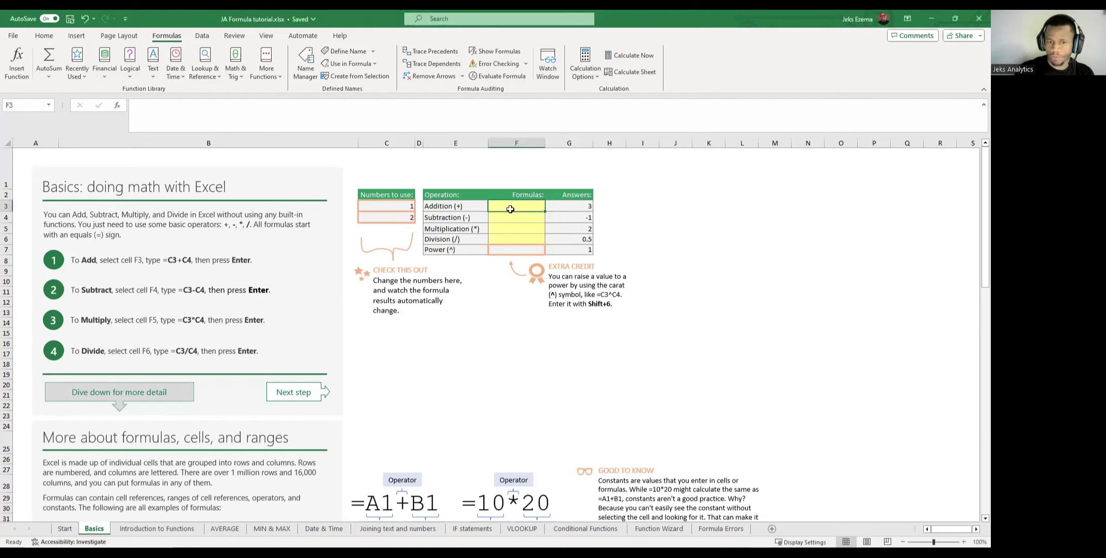
click(510, 219)
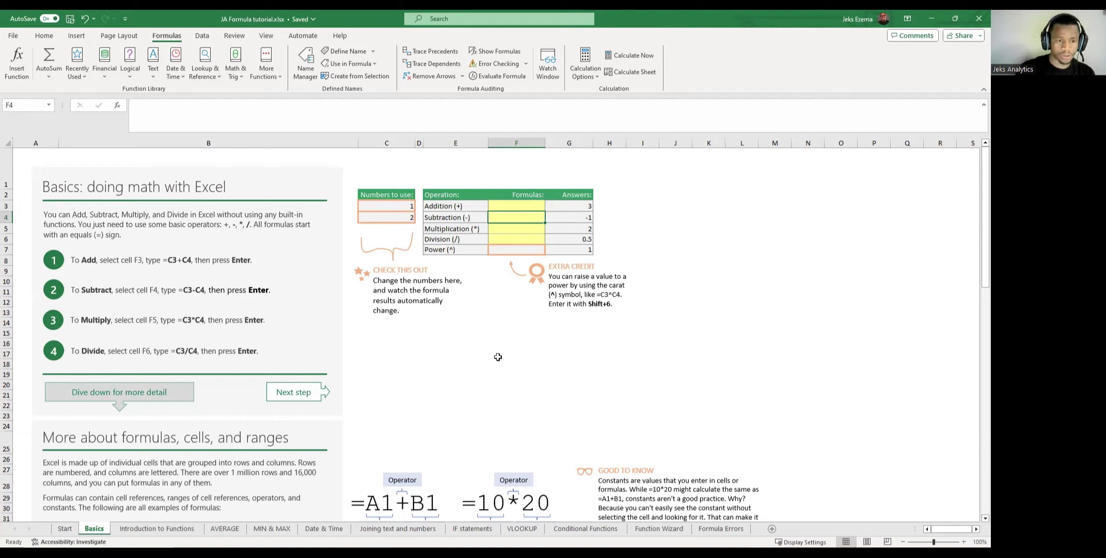
click(519, 207)
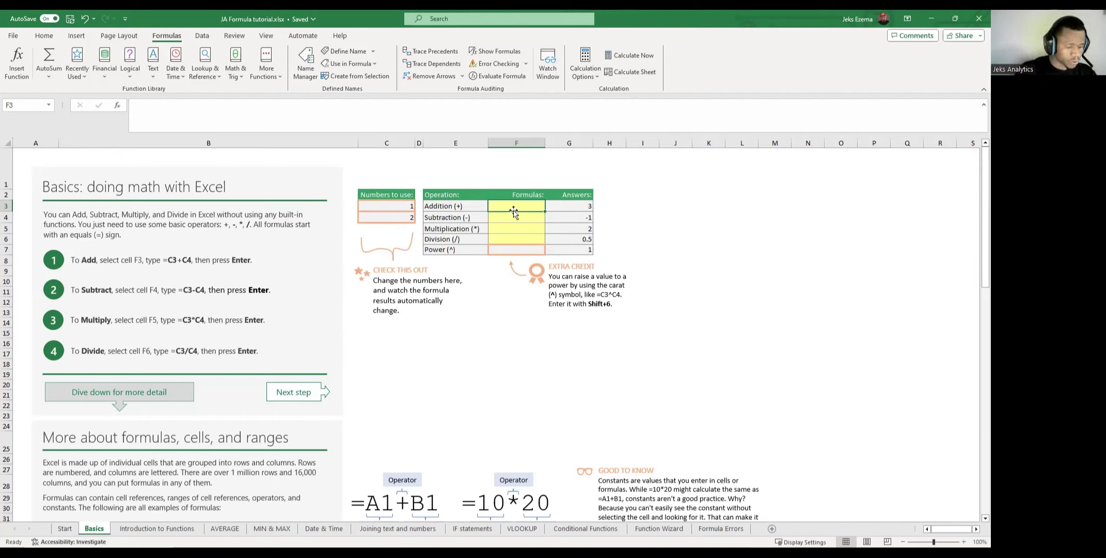
Enter =C3+C4 in F3 so the Addition result shows 3.
text(=)
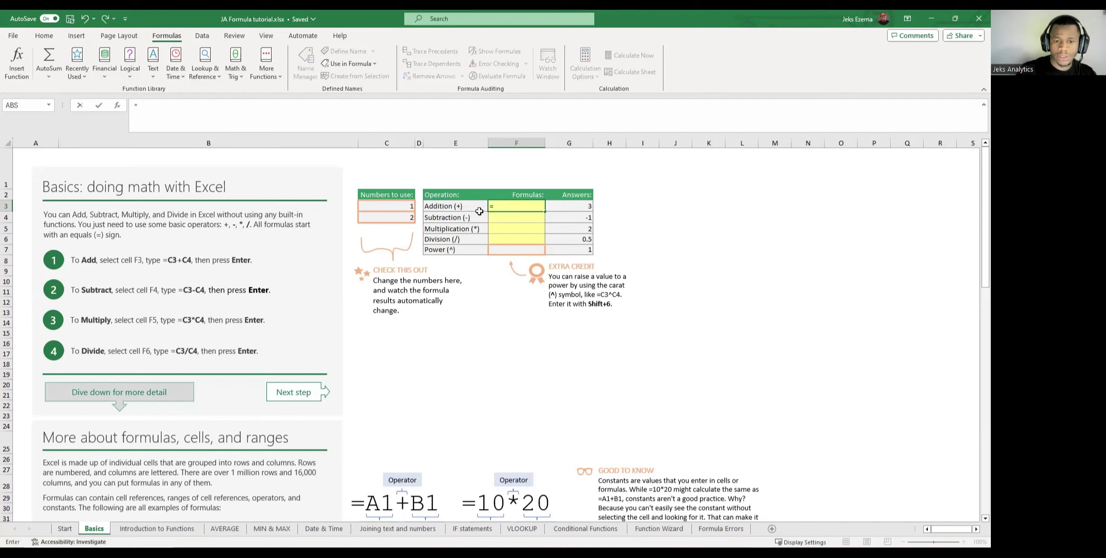
click(385, 206)
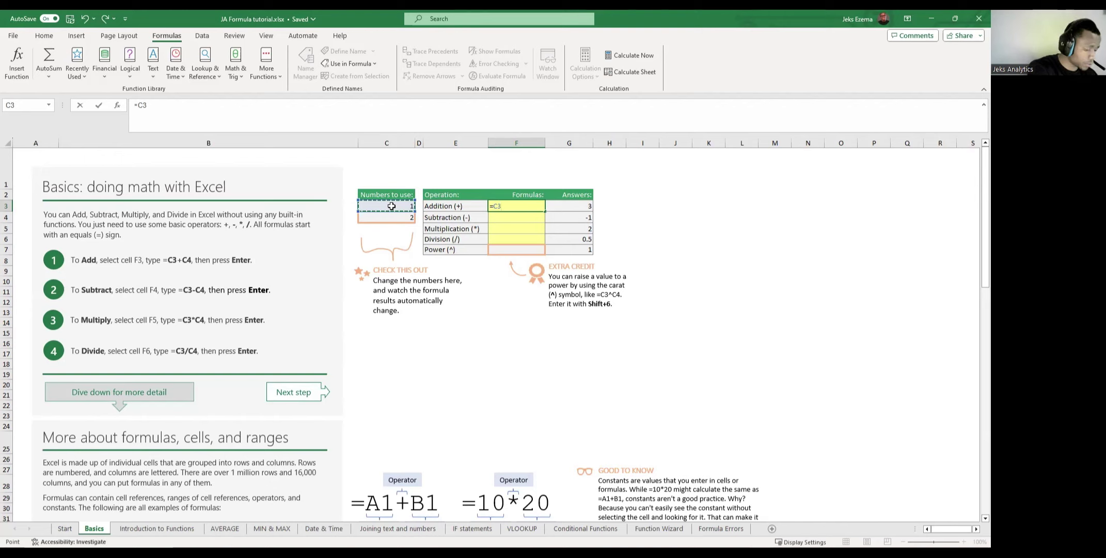
text(+)
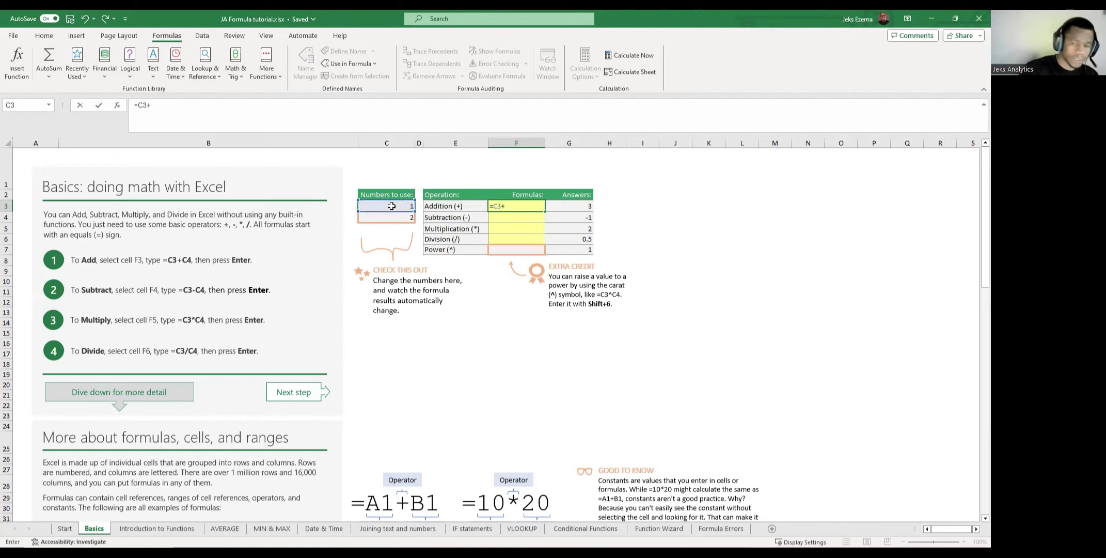
text(3)
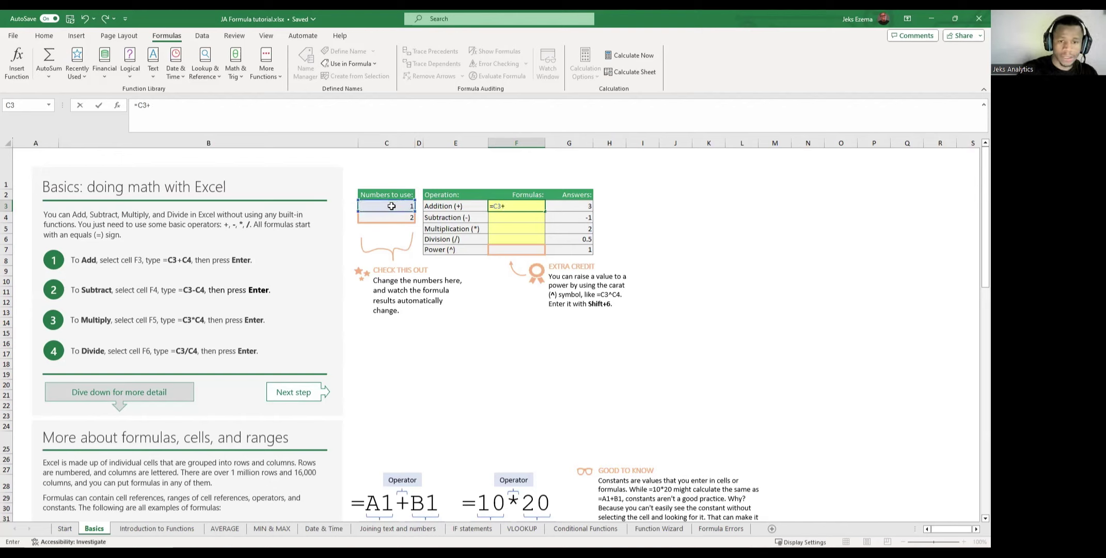
click(392, 219)
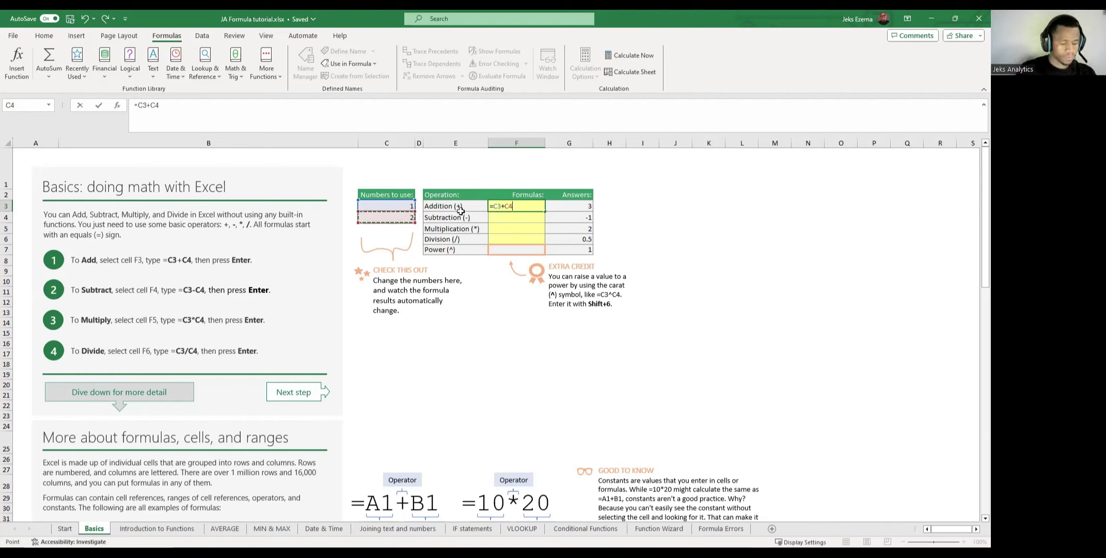
key(Return)
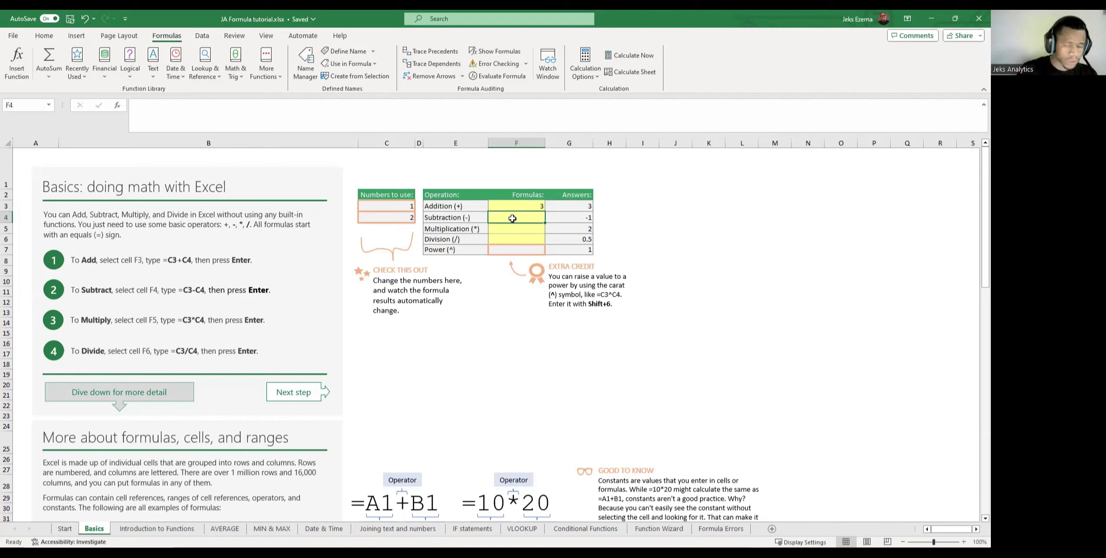
Enter =C3-C4 in F4 so the Subtraction result shows -1.
text(=)
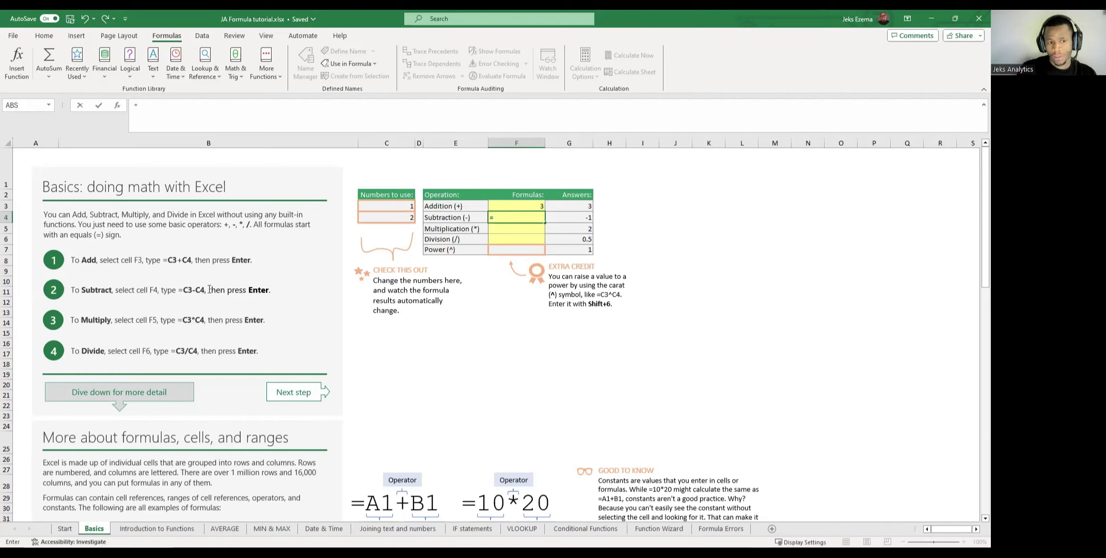
click(396, 204)
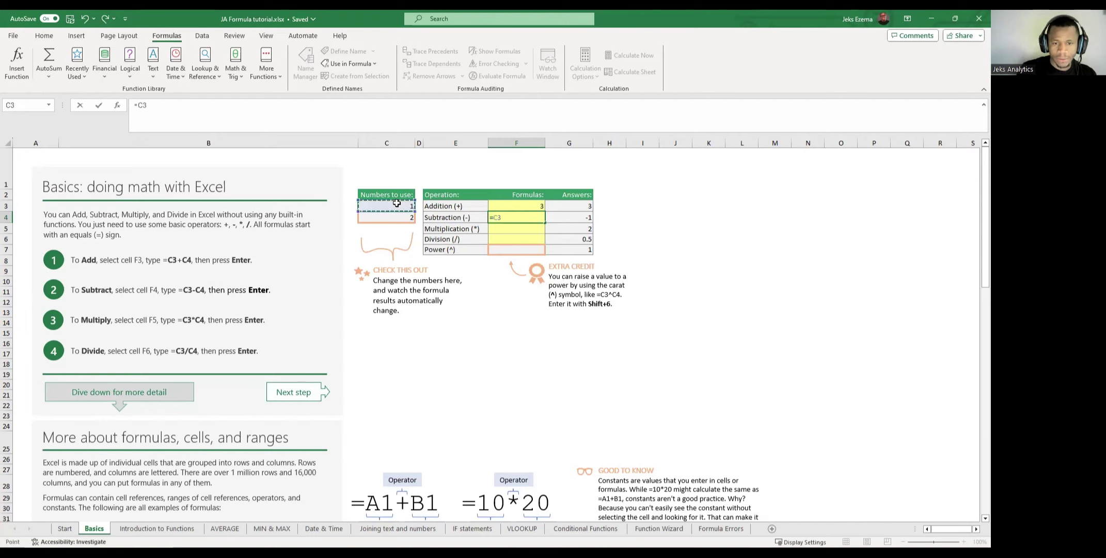
text(-)
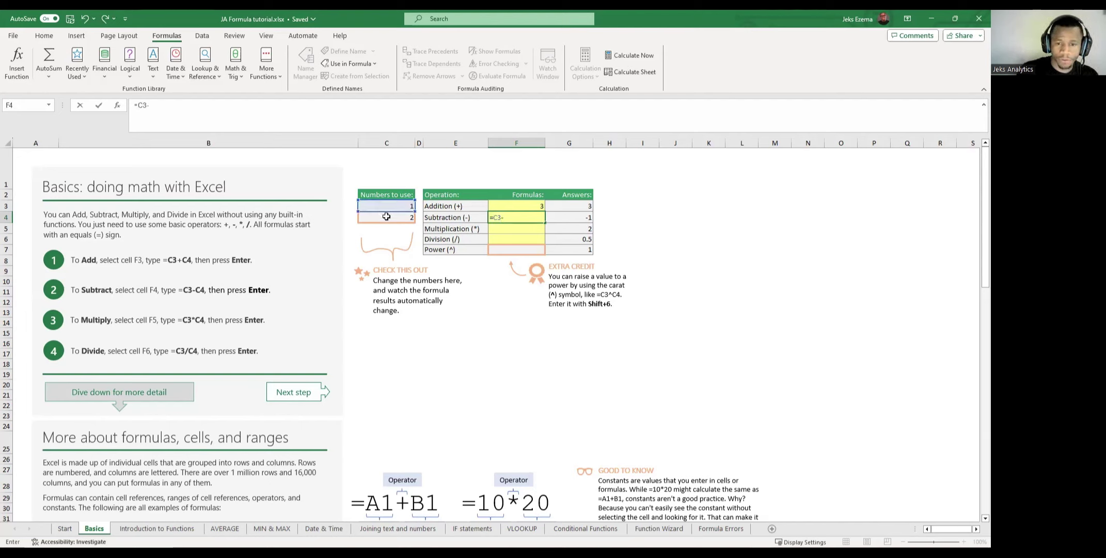
click(386, 216)
key(Return)
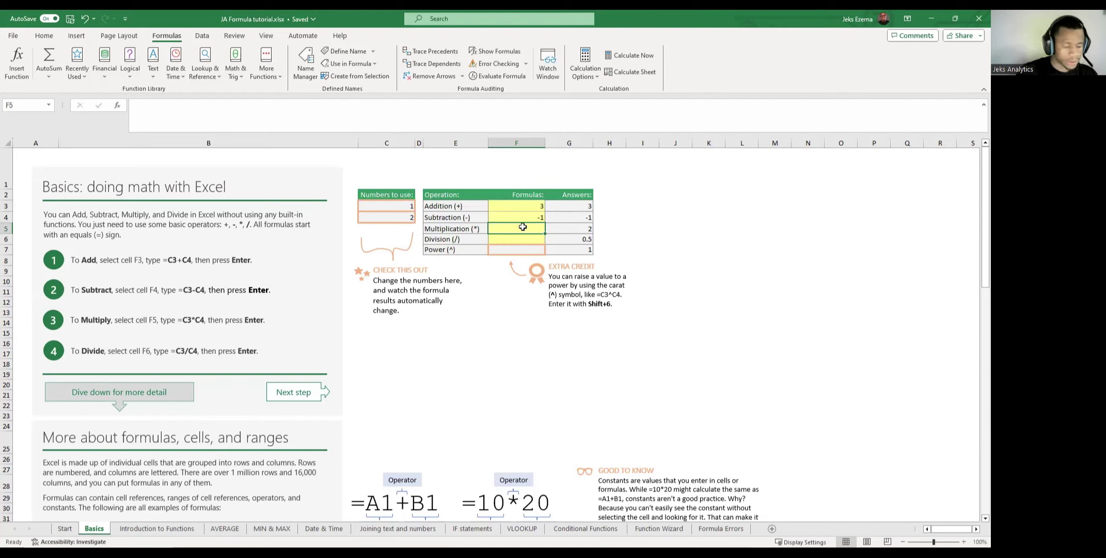
Enter =C3*C4 in F5 so the Multiplication result shows 2.
text(=)
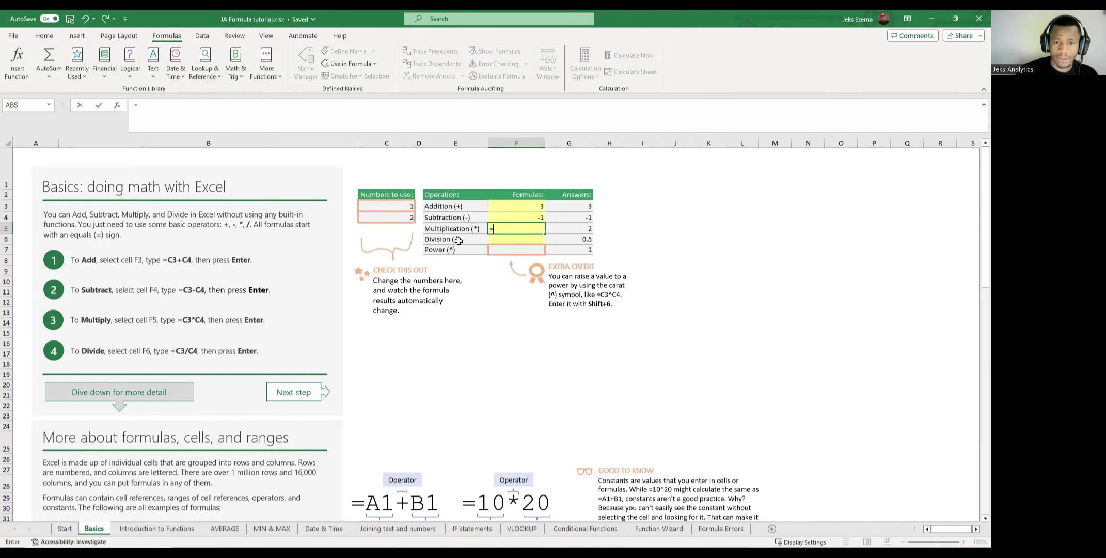
click(393, 203)
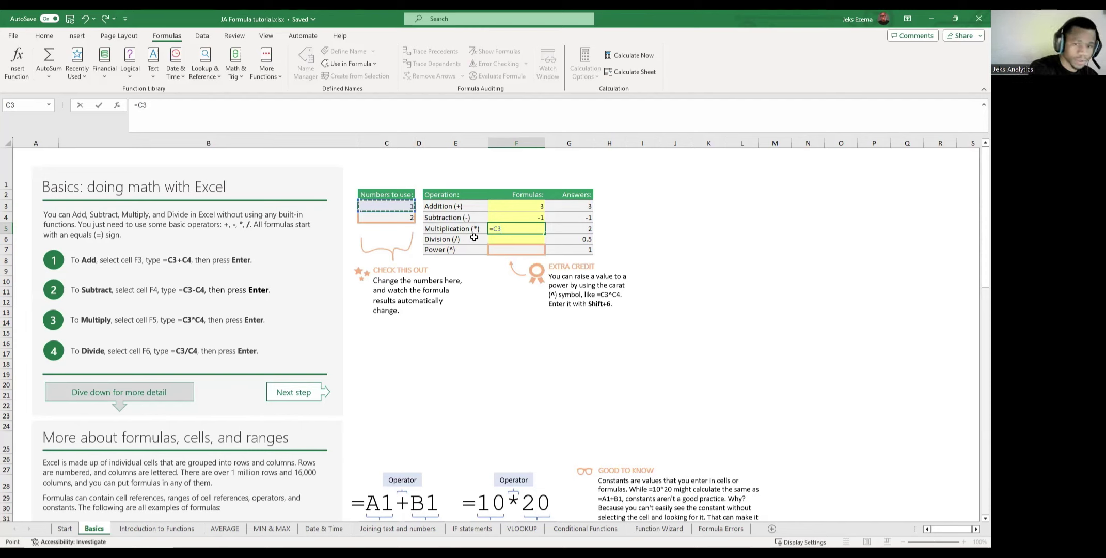
text(*)
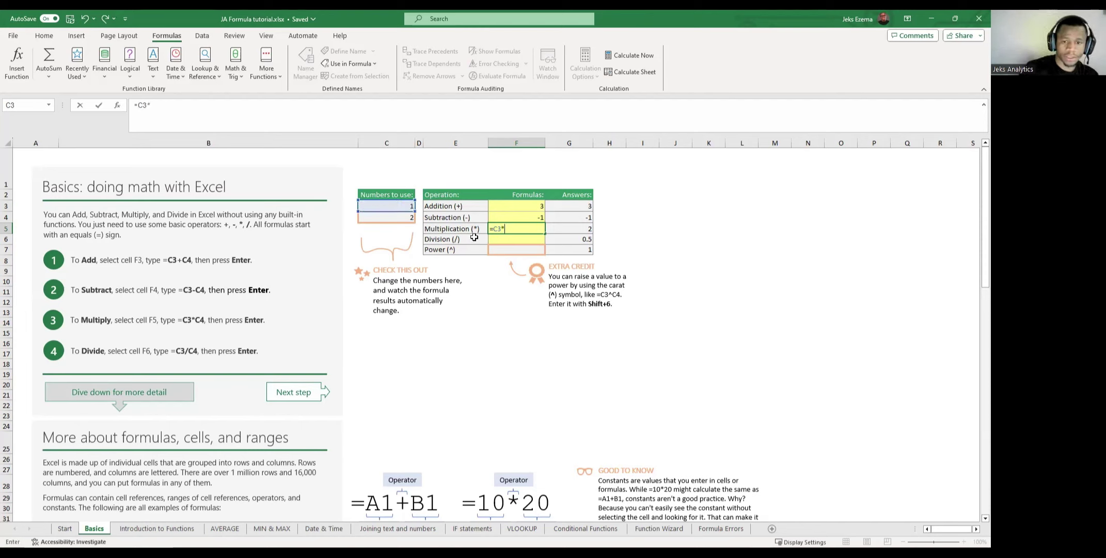
click(388, 219)
key(Return)
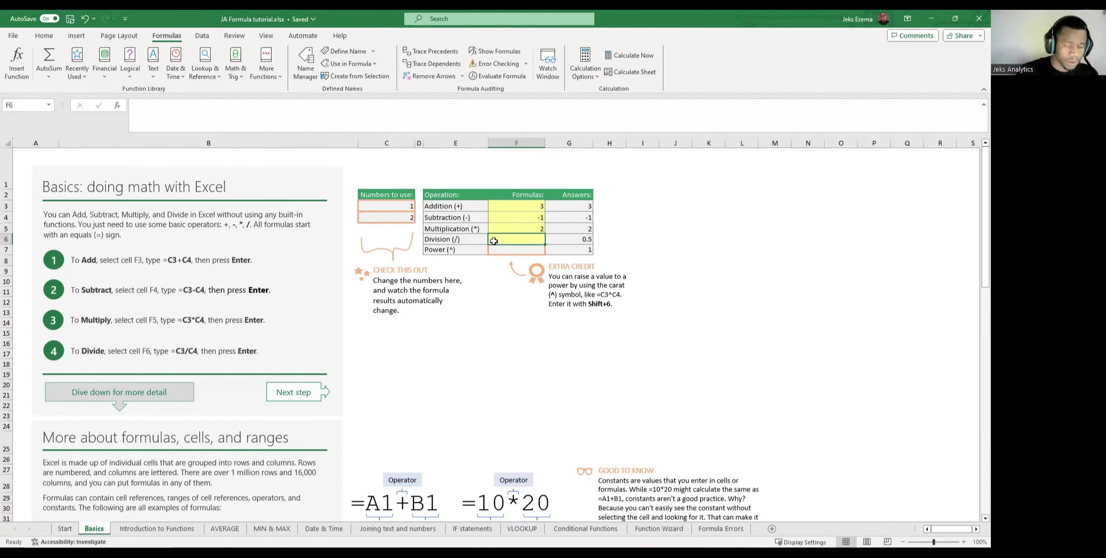
Enter =C3/C4 in F6 so the Division result shows 0.5.
text(=)
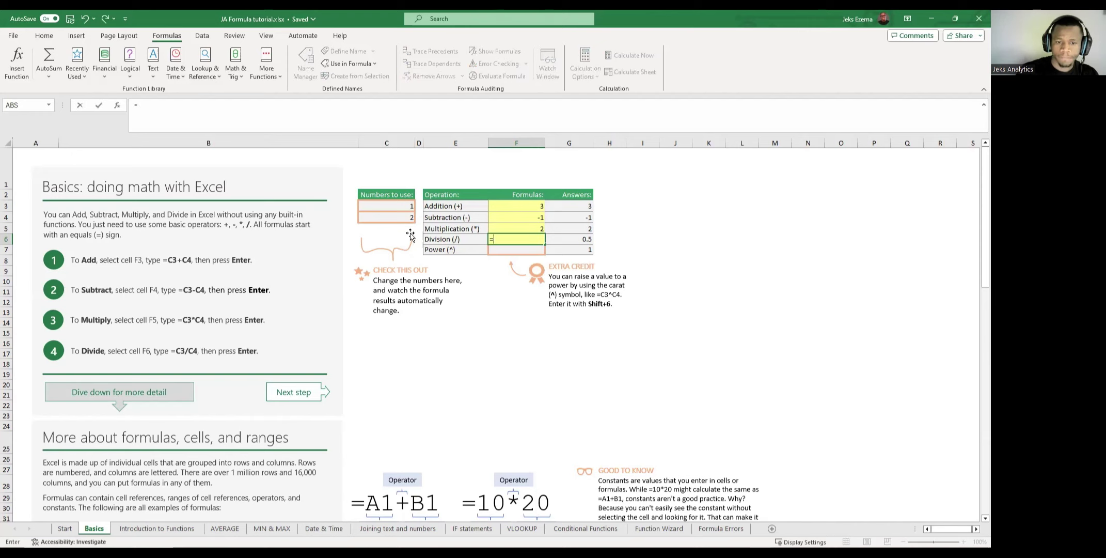
click(395, 206)
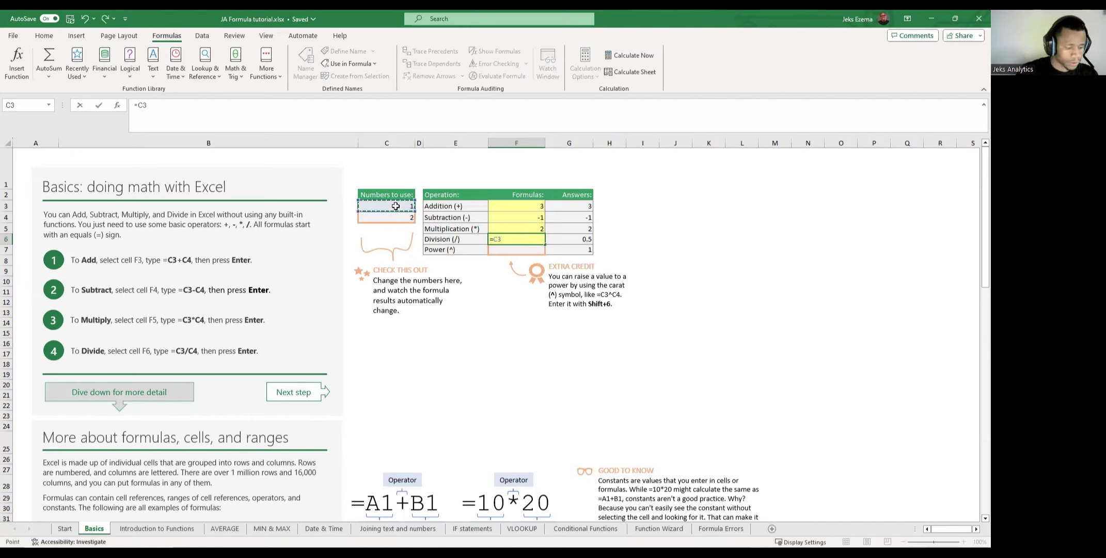
text(/)
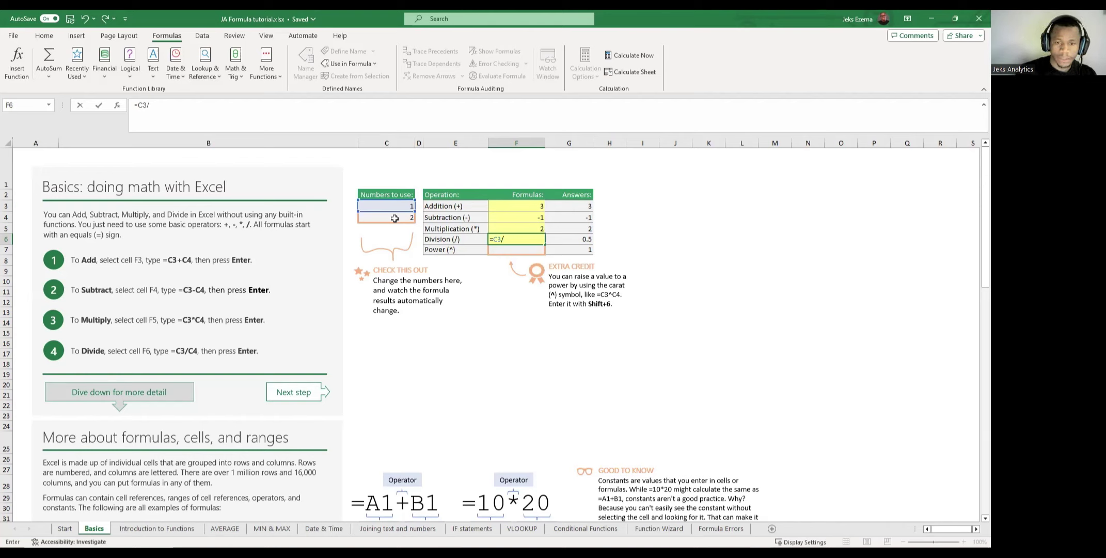
click(394, 218)
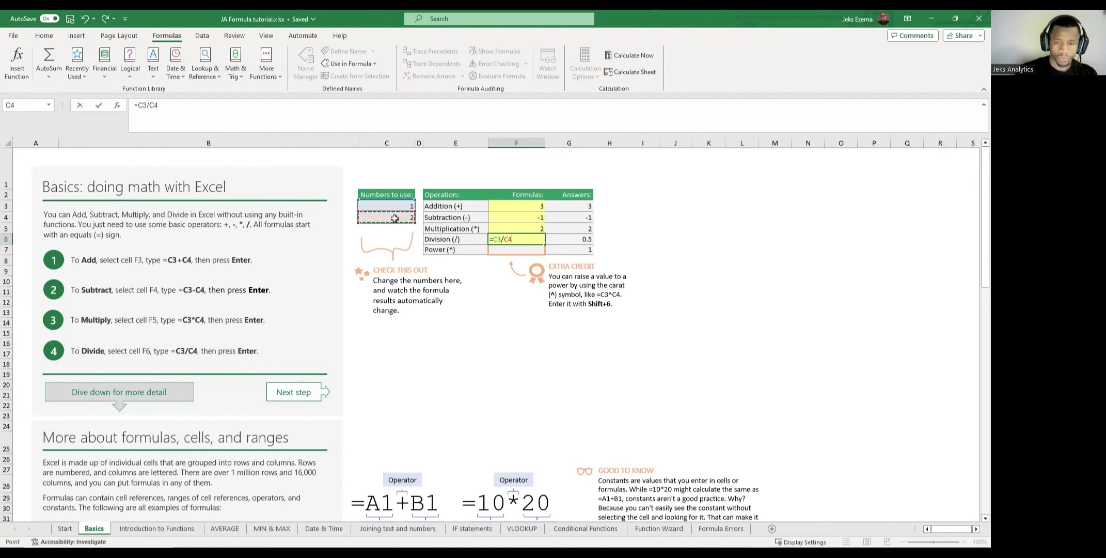
key(Return)
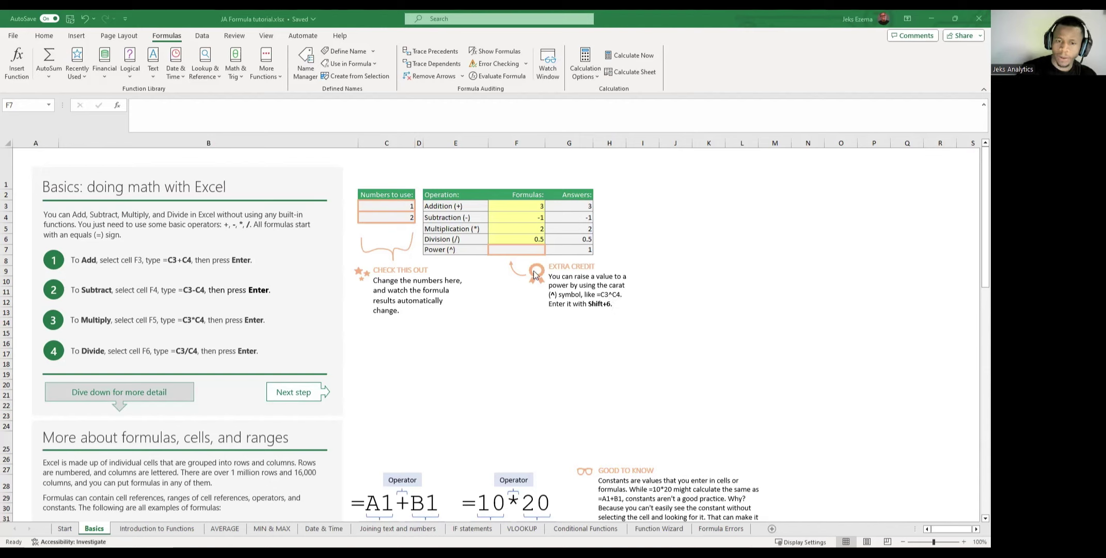
Enter the Power formula =C3^C4 in F7, then move to the Introduction to Functions sheet.
click(510, 248)
text(=)
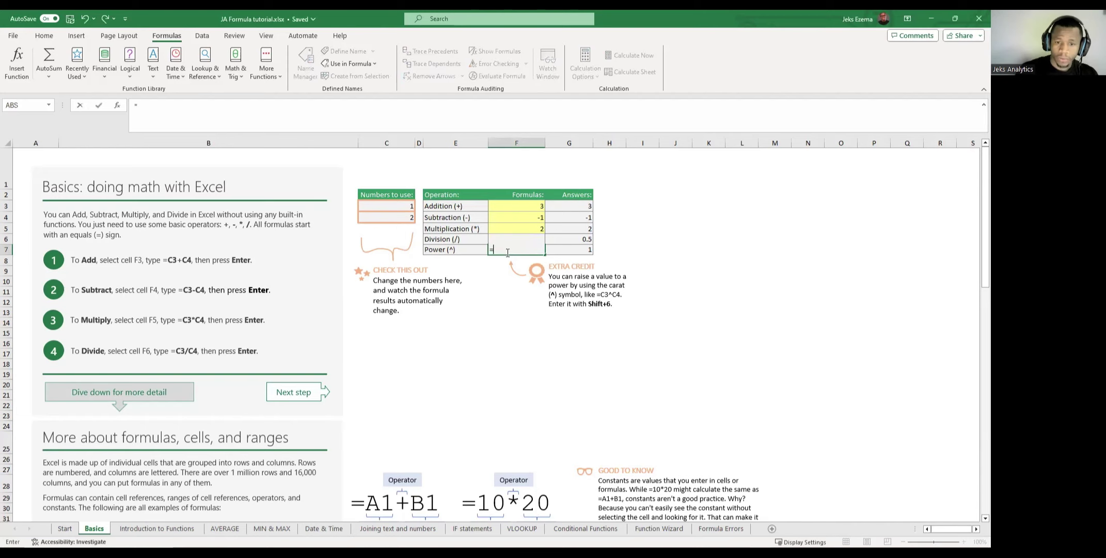
click(399, 206)
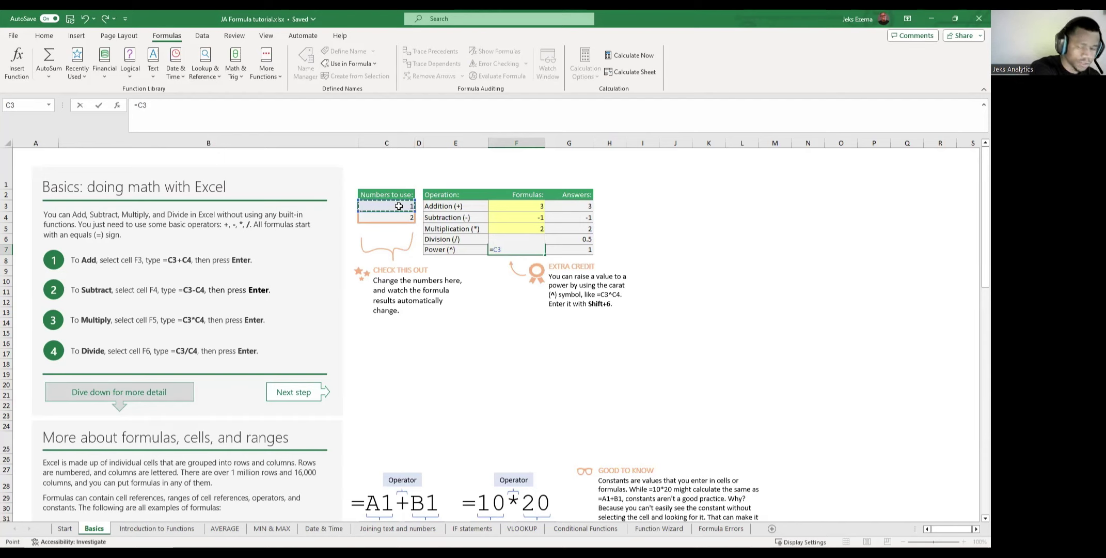
text(^)
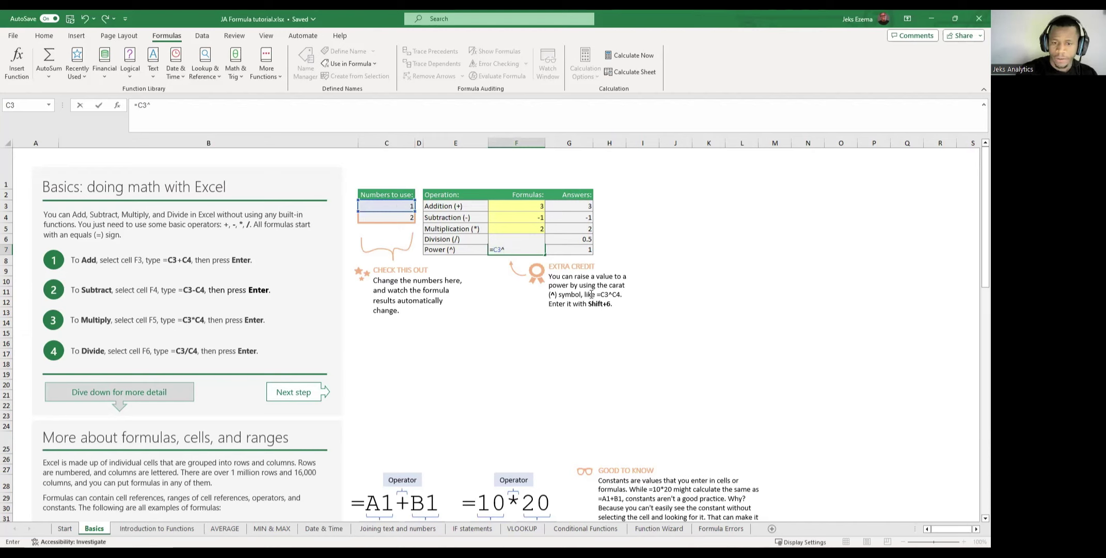
click(398, 216)
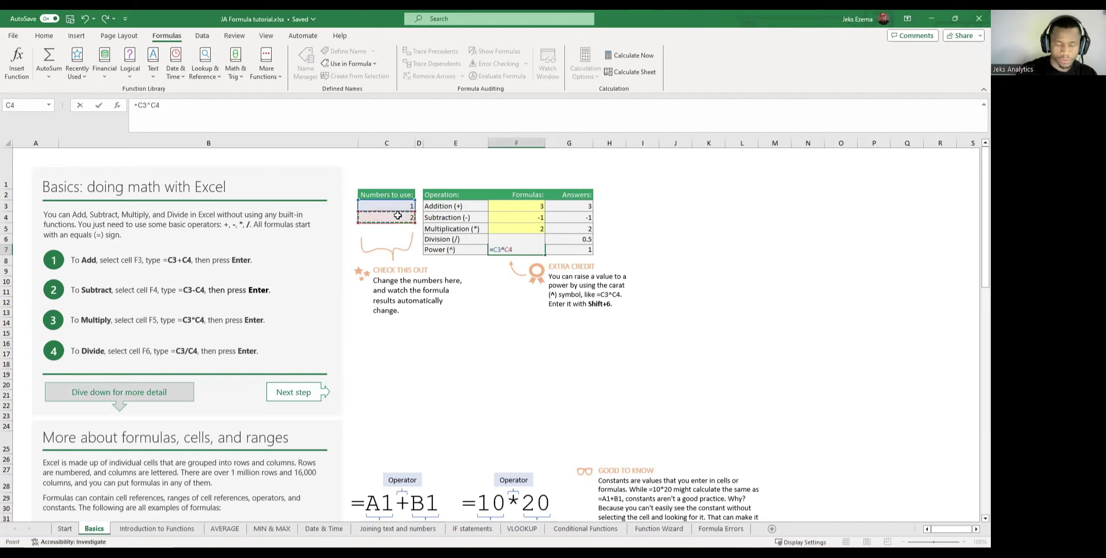
key(Return)
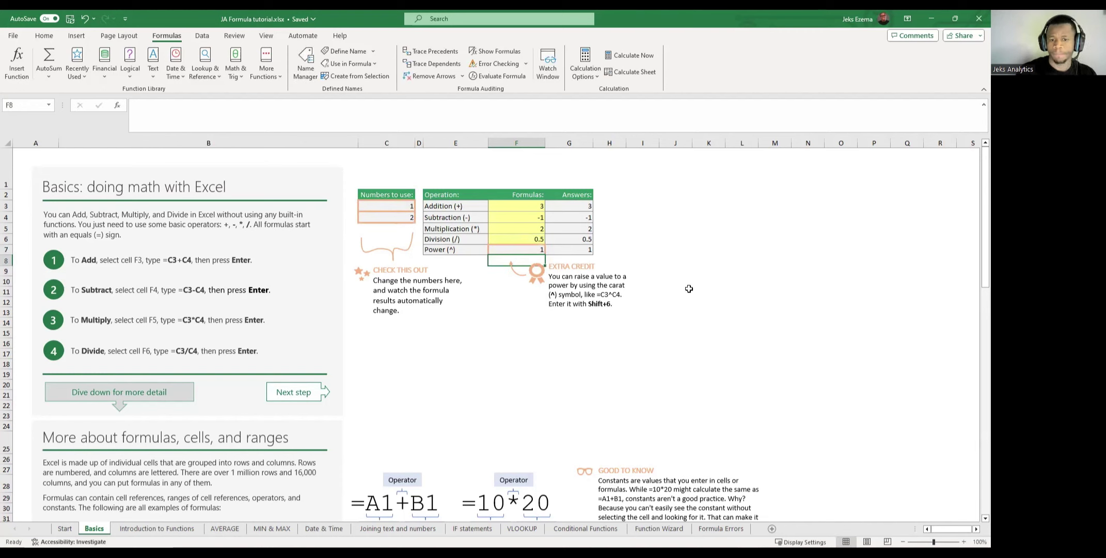
click(678, 272)
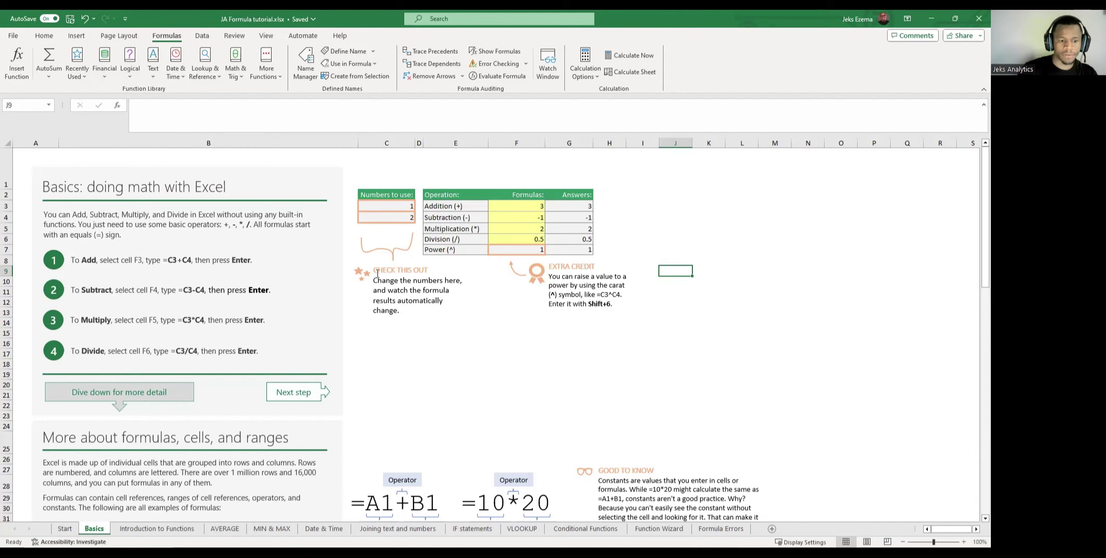
click(156, 528)
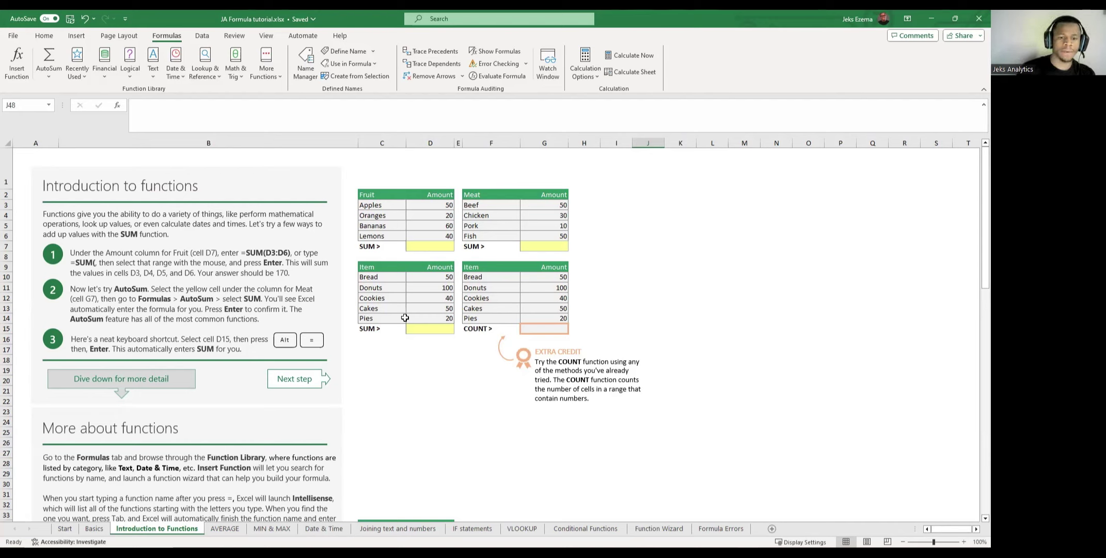
Enter =SUM(D3:D6) in D7 to total the Fruit amounts to 170.
click(420, 245)
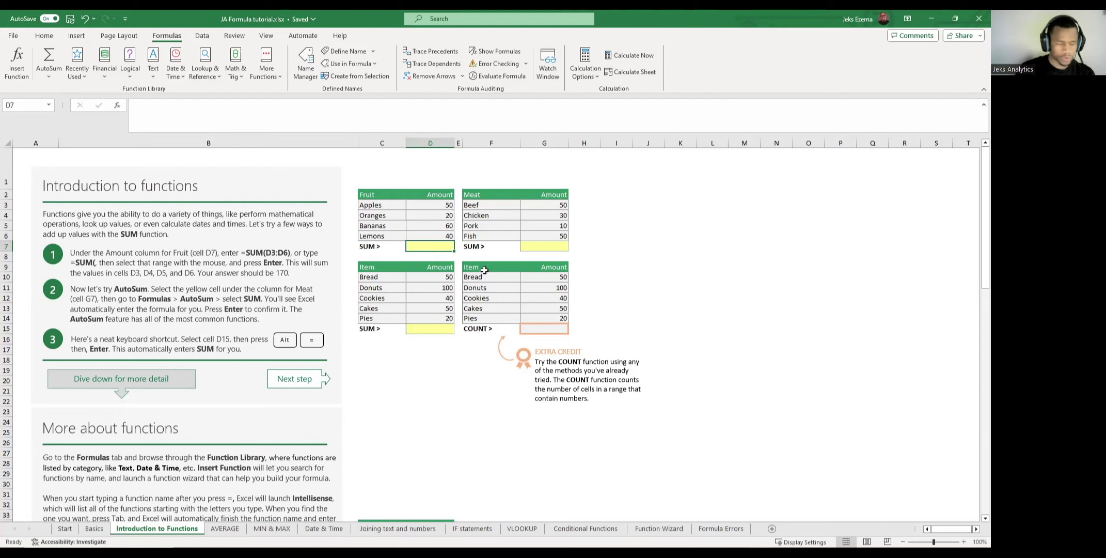
text(=)
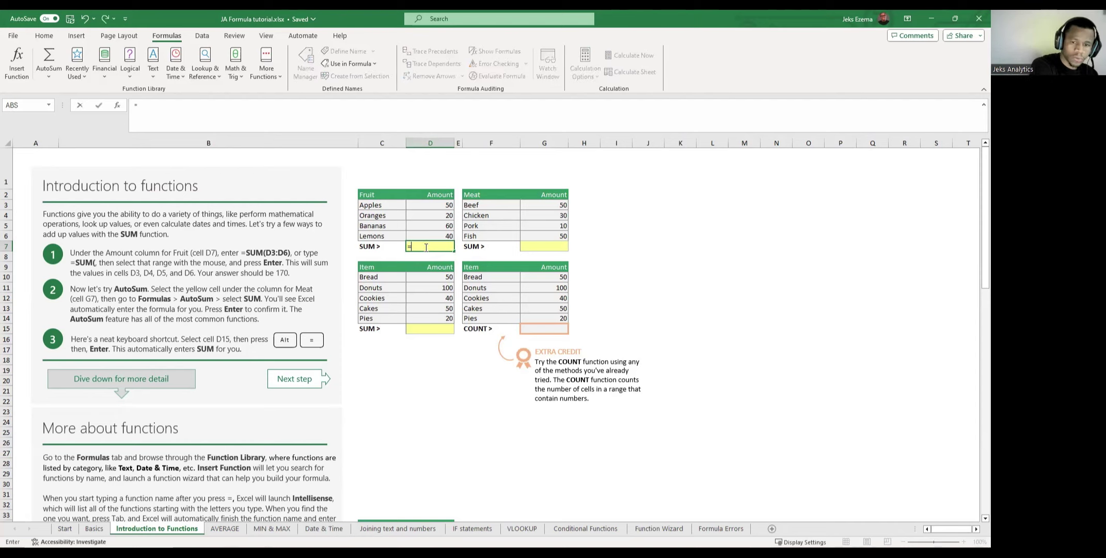
text(sum)
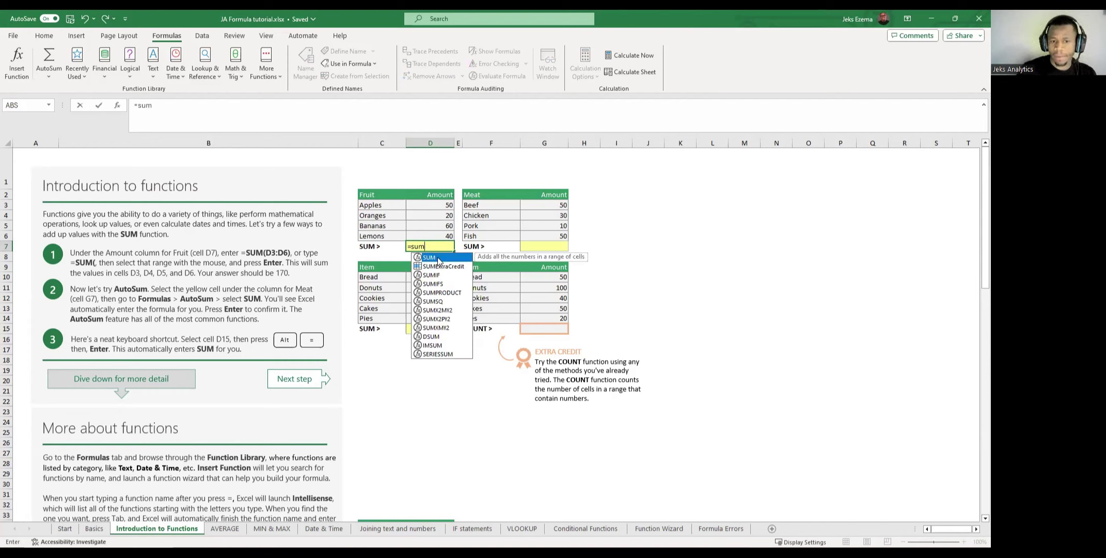
double_click(438, 257)
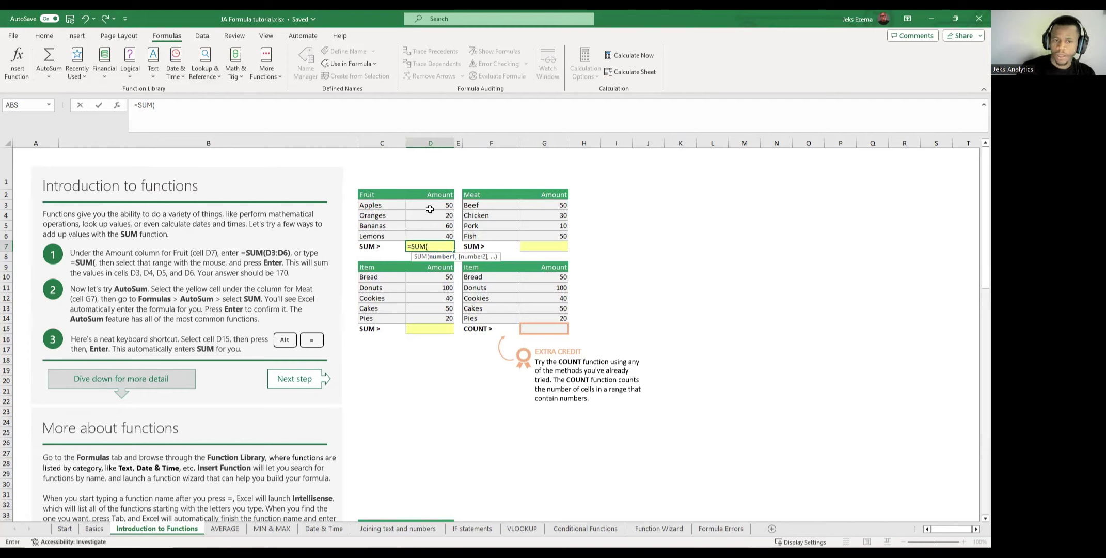
drag(431, 207, 442, 236)
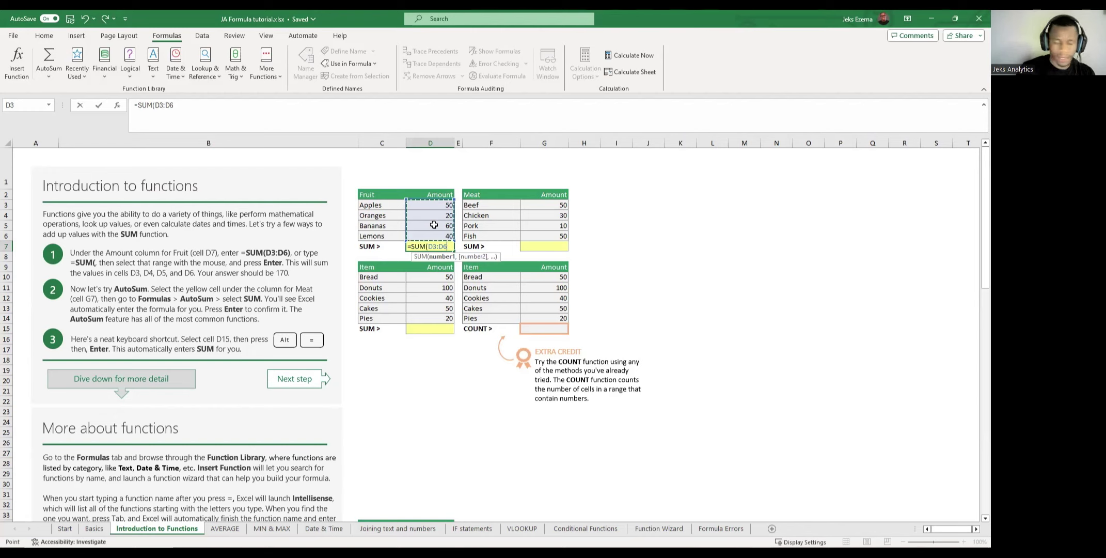
text())
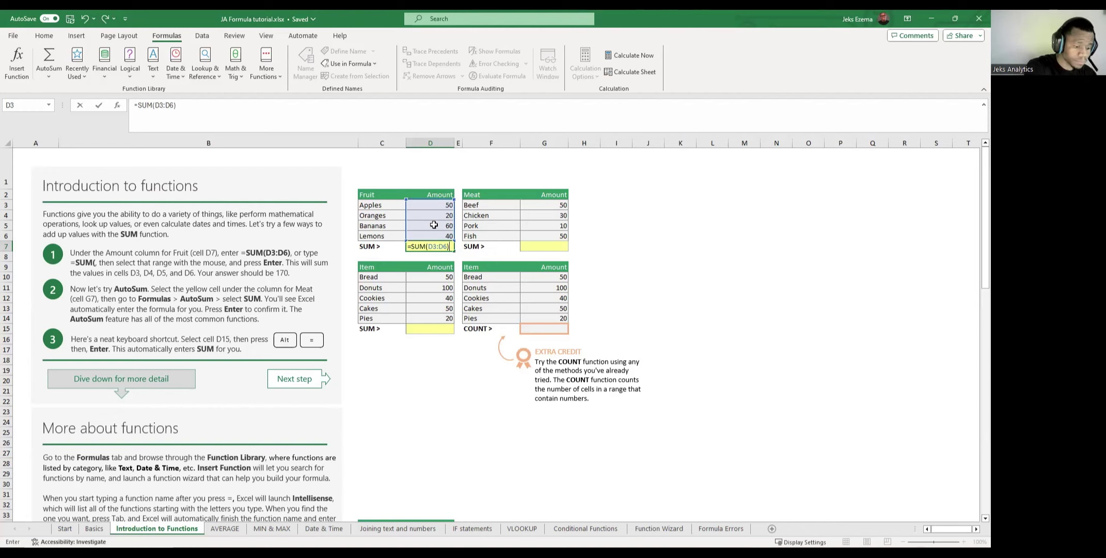
key(Return)
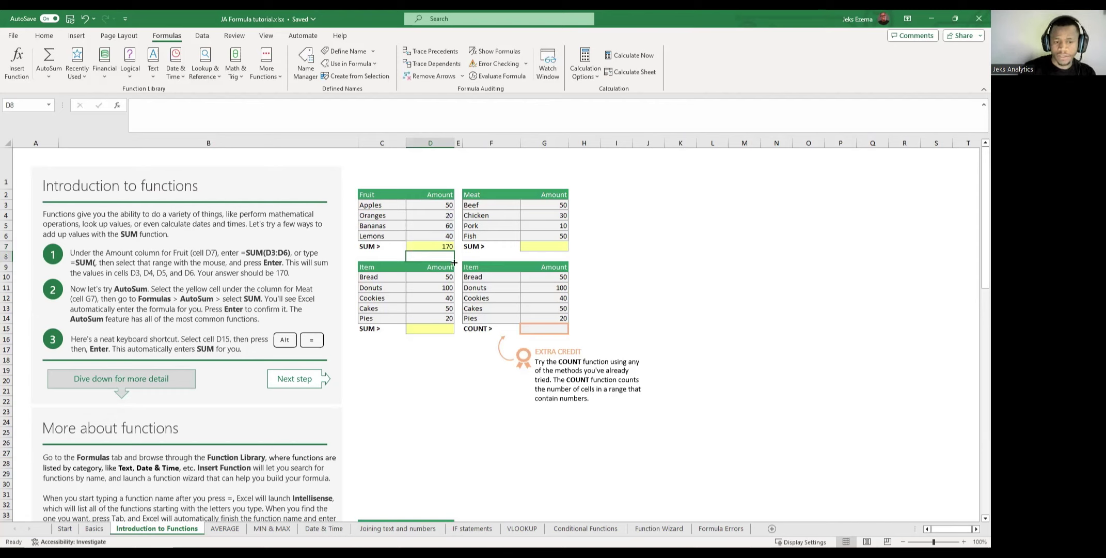
click(440, 246)
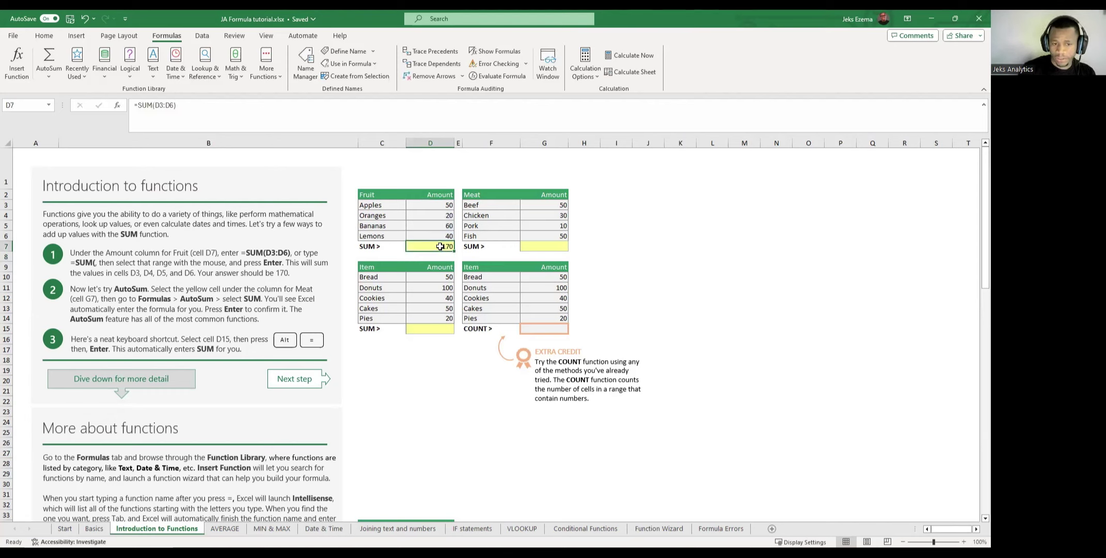
AutoSum the Meat amounts G3:G6 into G7, giving =SUM(G3:G6) = 140, and check both totals.
click(551, 245)
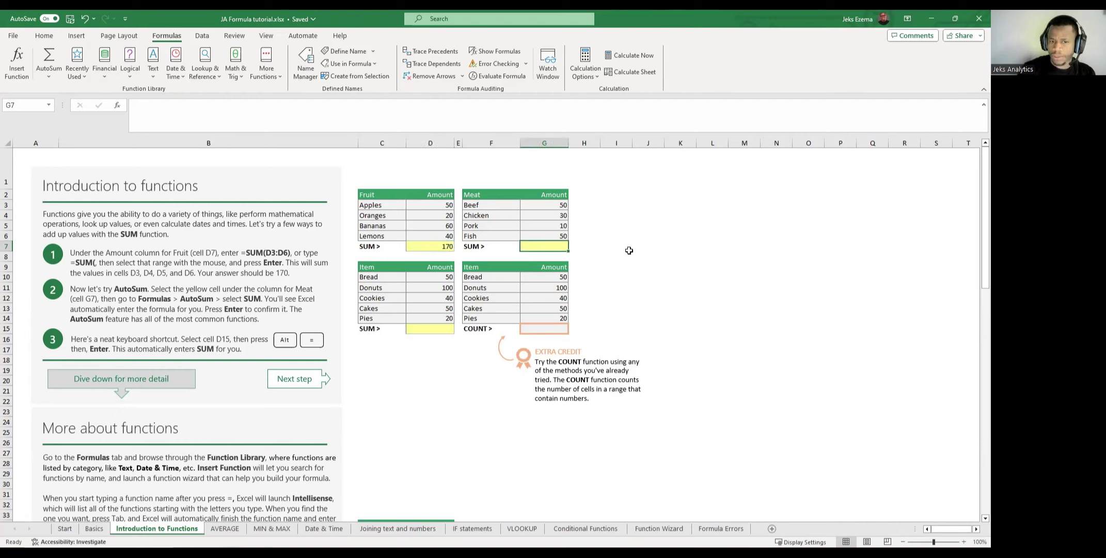
drag(552, 203, 552, 233)
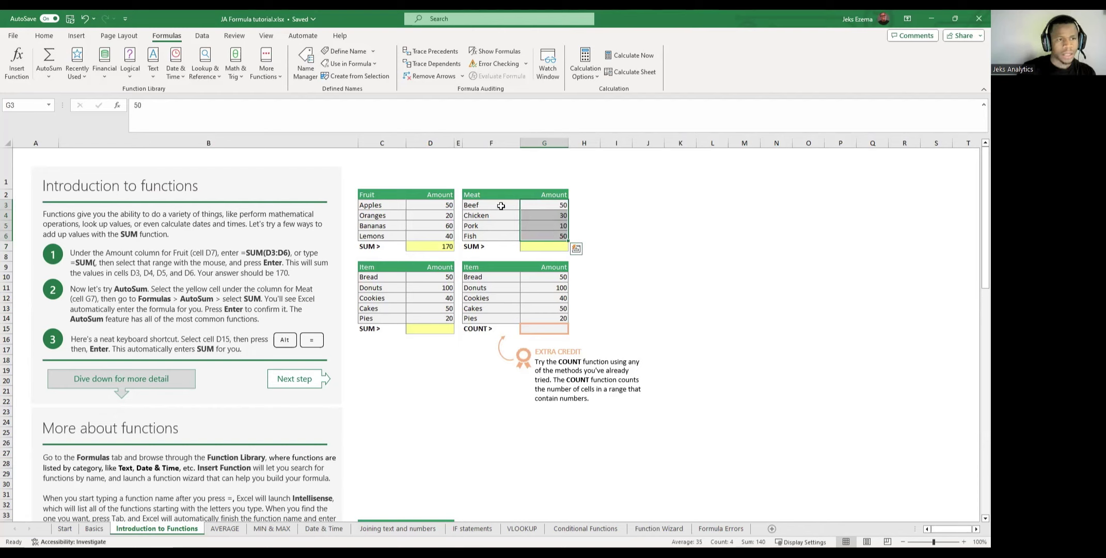
click(51, 76)
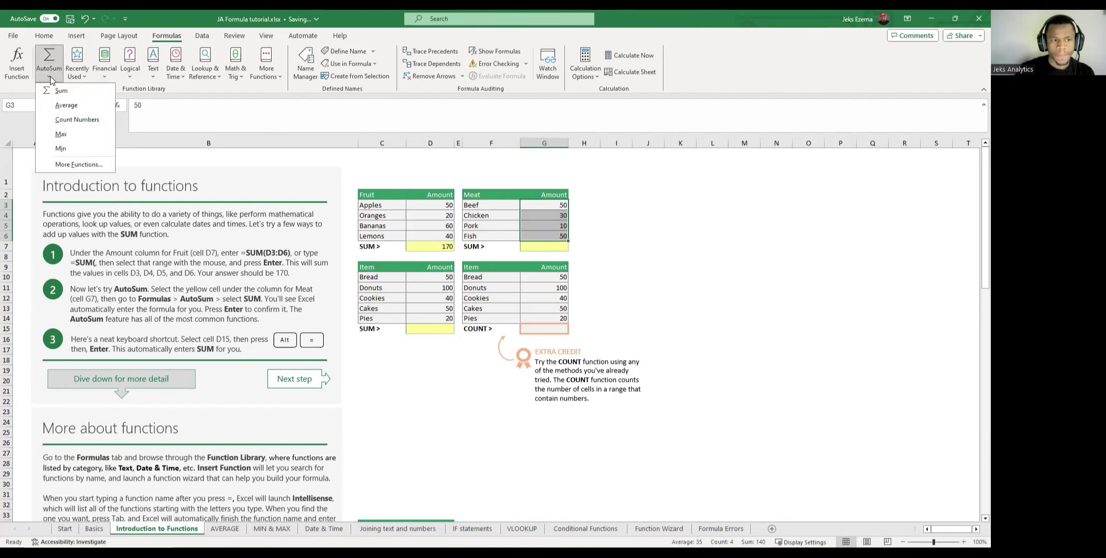
click(62, 92)
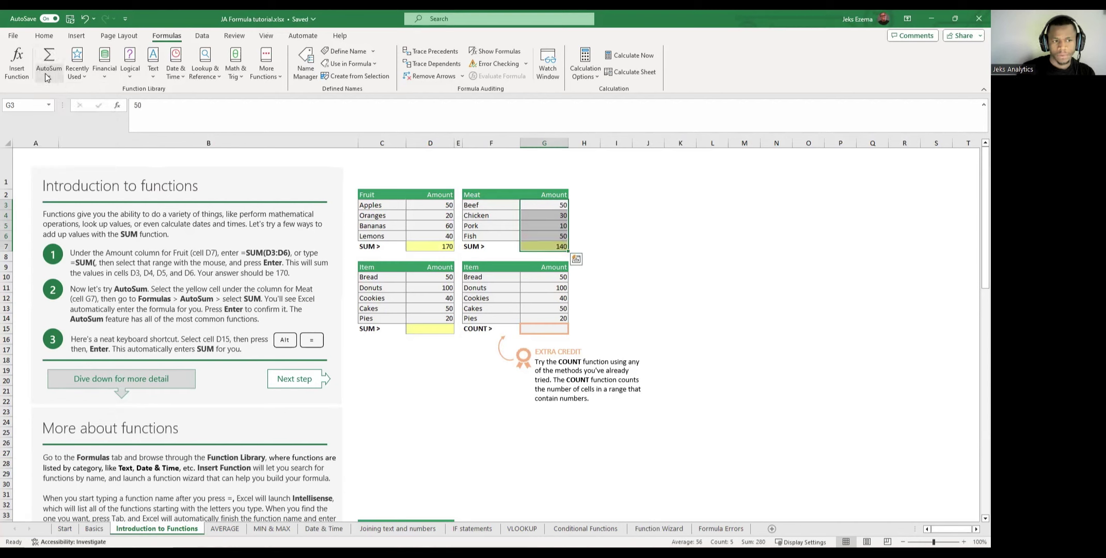
click(46, 75)
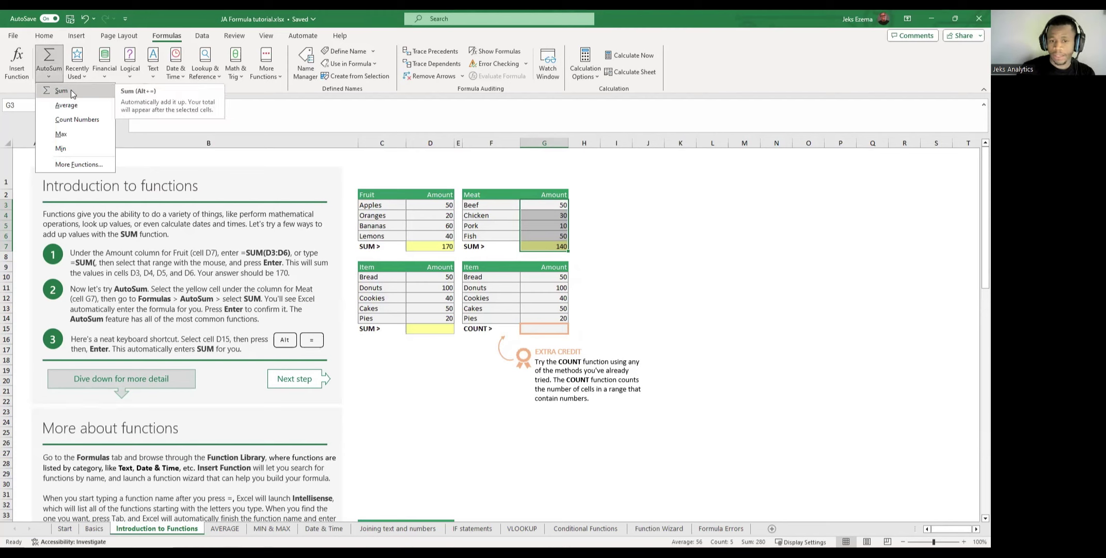
click(629, 257)
click(639, 245)
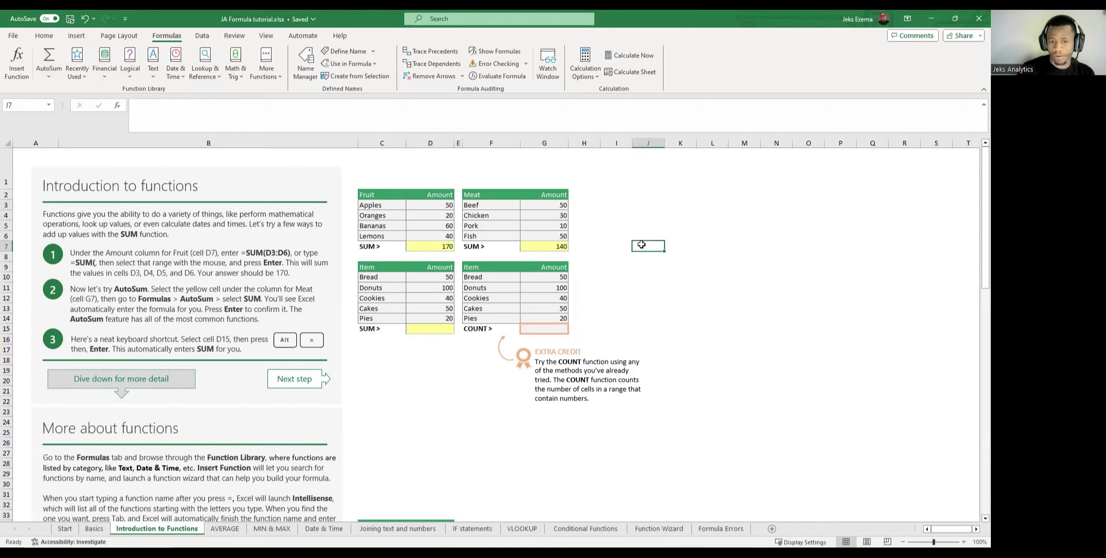
click(435, 248)
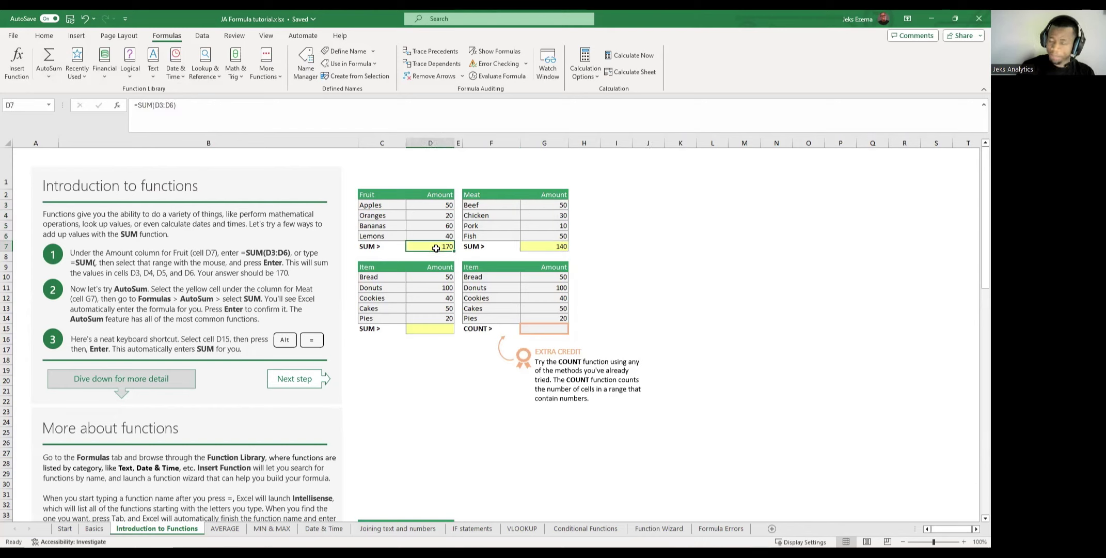
click(546, 246)
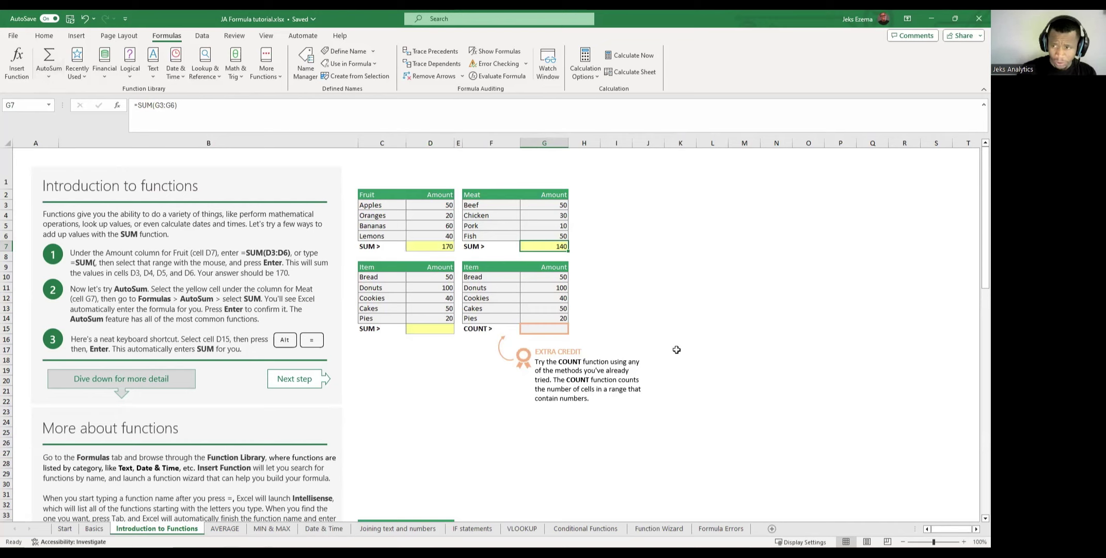
click(422, 328)
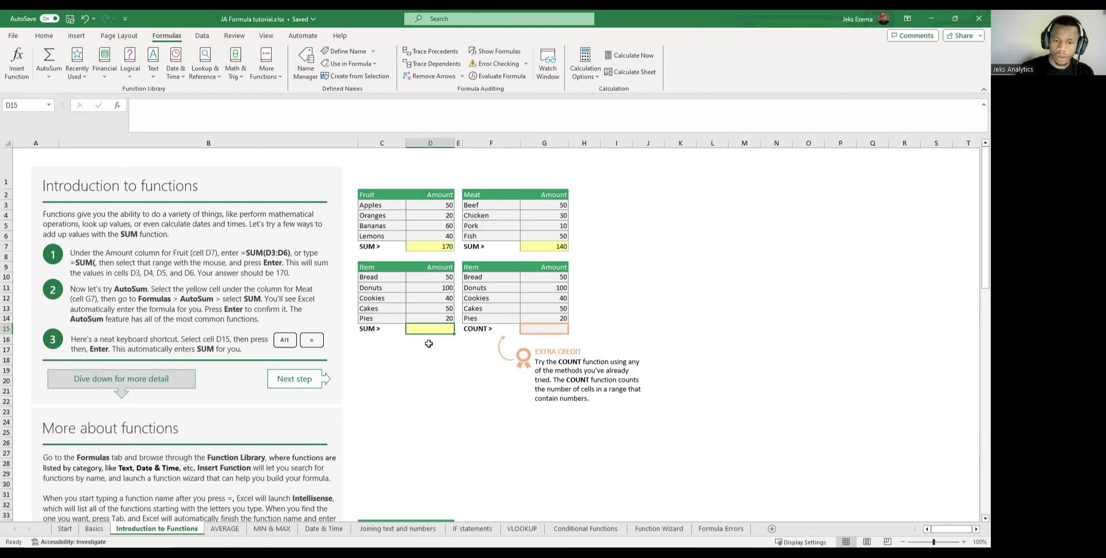
text(=)
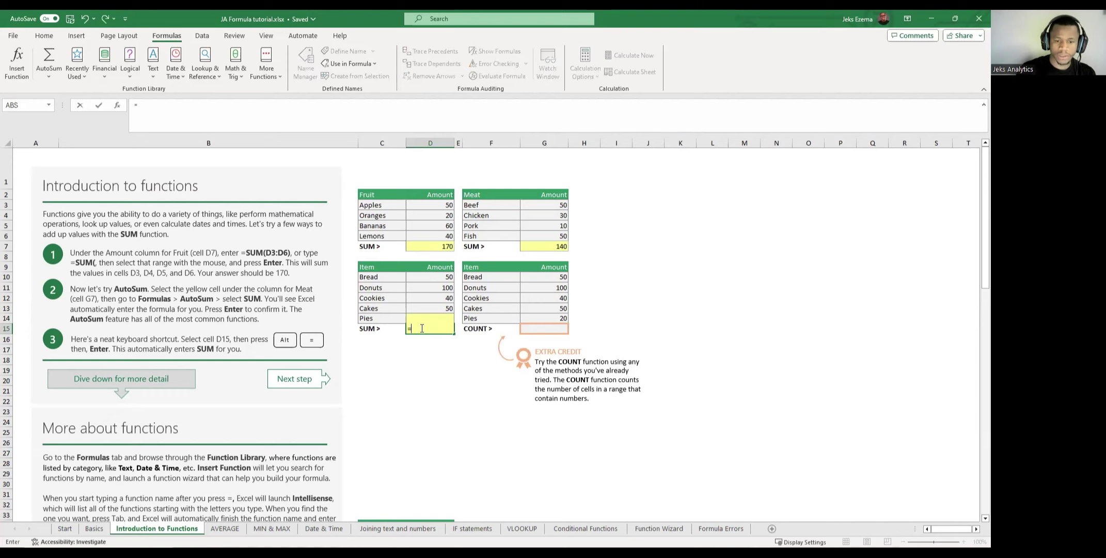
key(Escape)
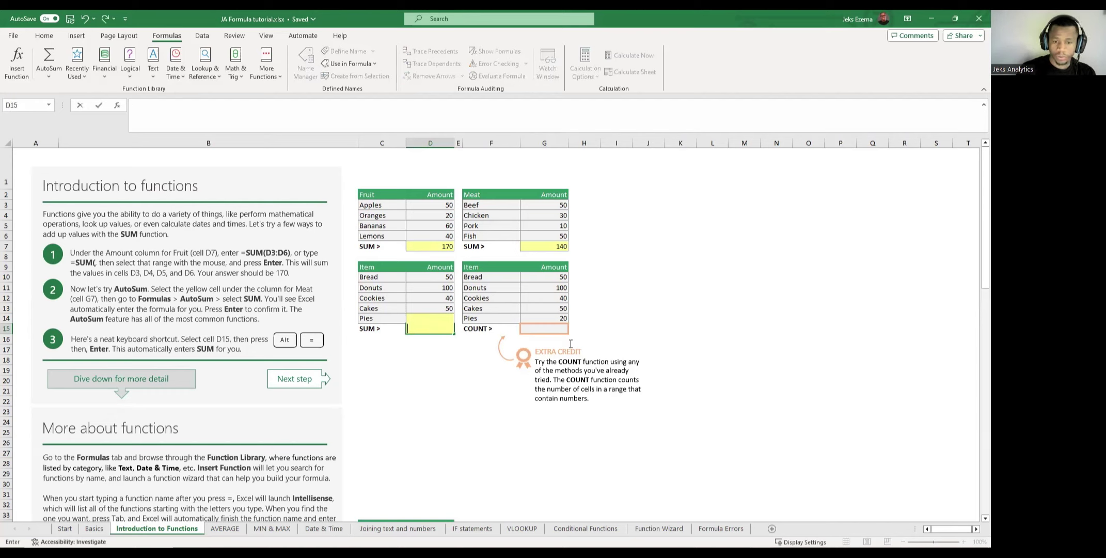
click(666, 308)
click(435, 331)
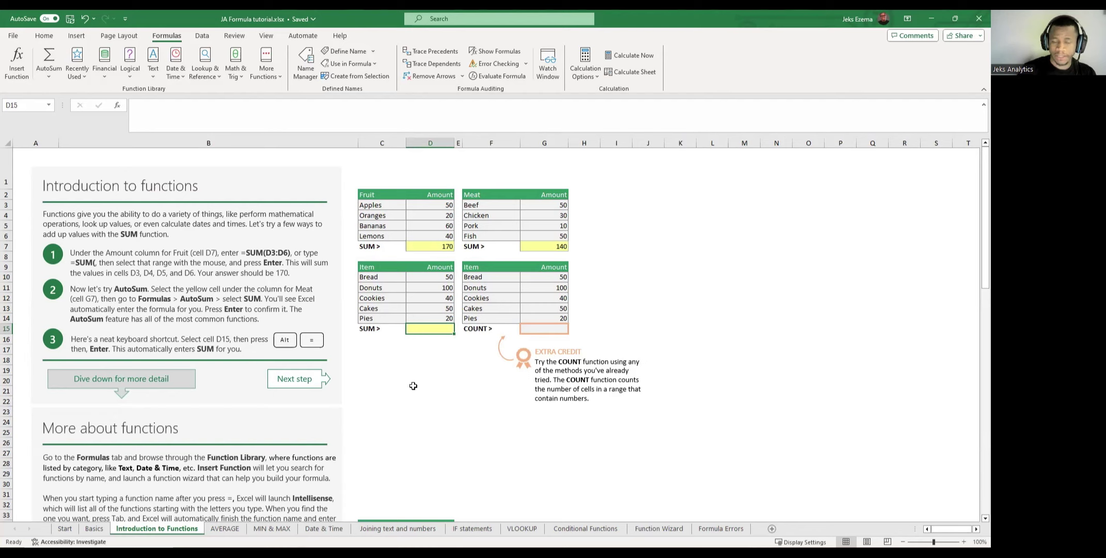
Insert =SUM(D10:D14) in D15 with the Alt+= shortcut, totalling the Item amounts to 260.
click(447, 370)
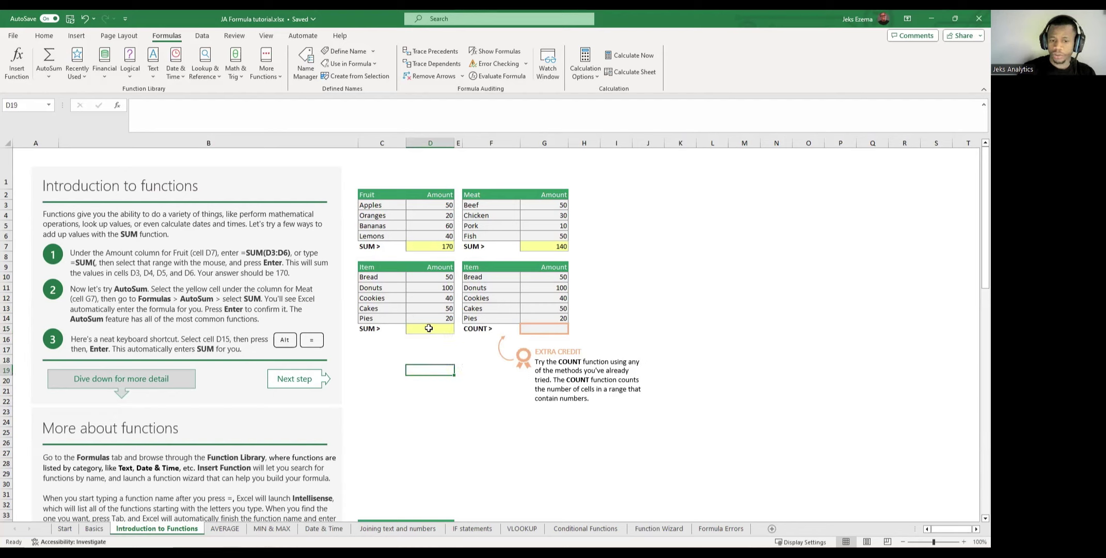
click(429, 329)
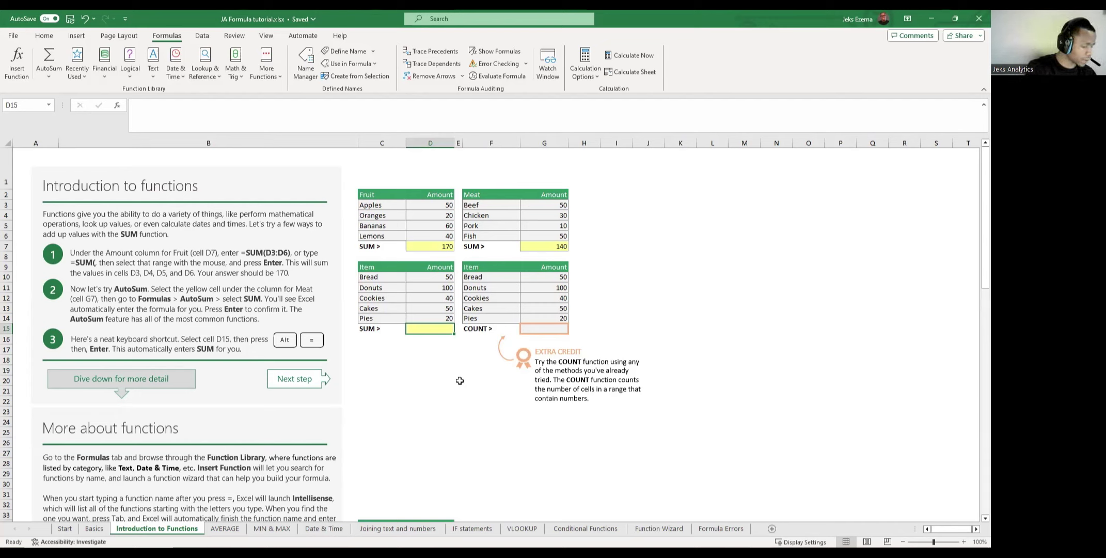
key(alt+equal)
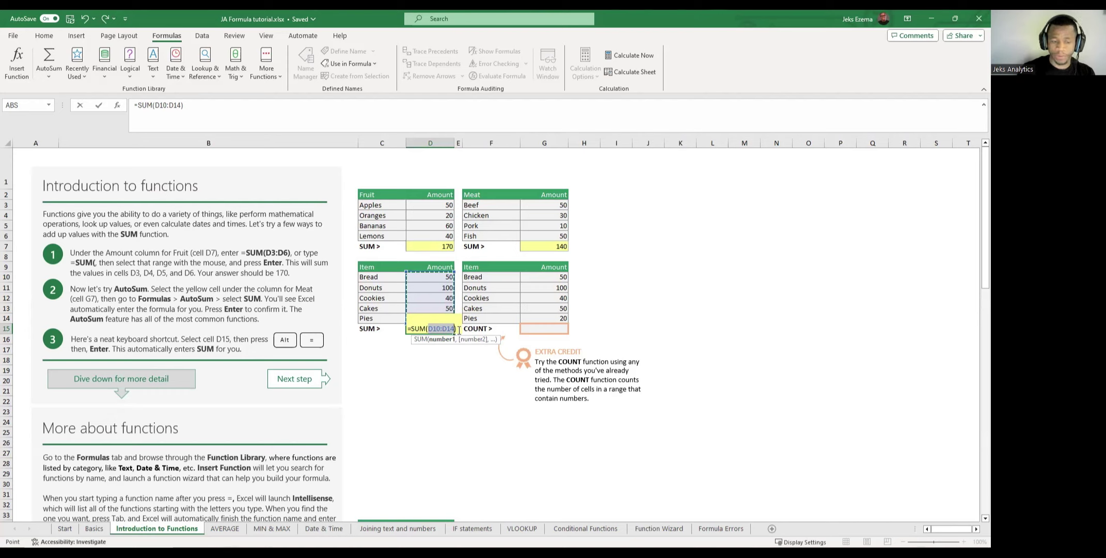
key(Return)
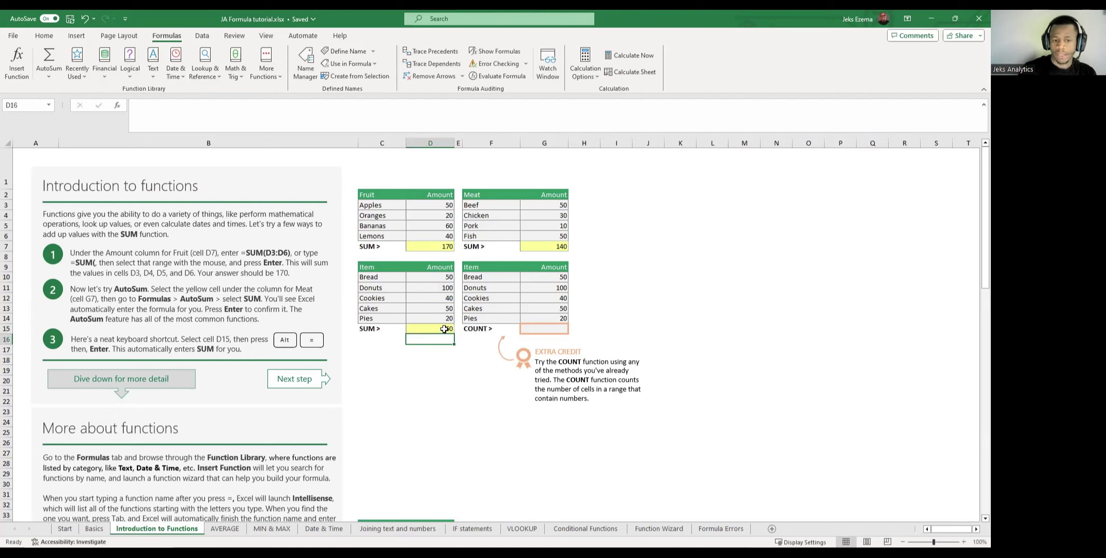
Check the D15 formula, then scroll down to the 'More about functions' section.
click(445, 328)
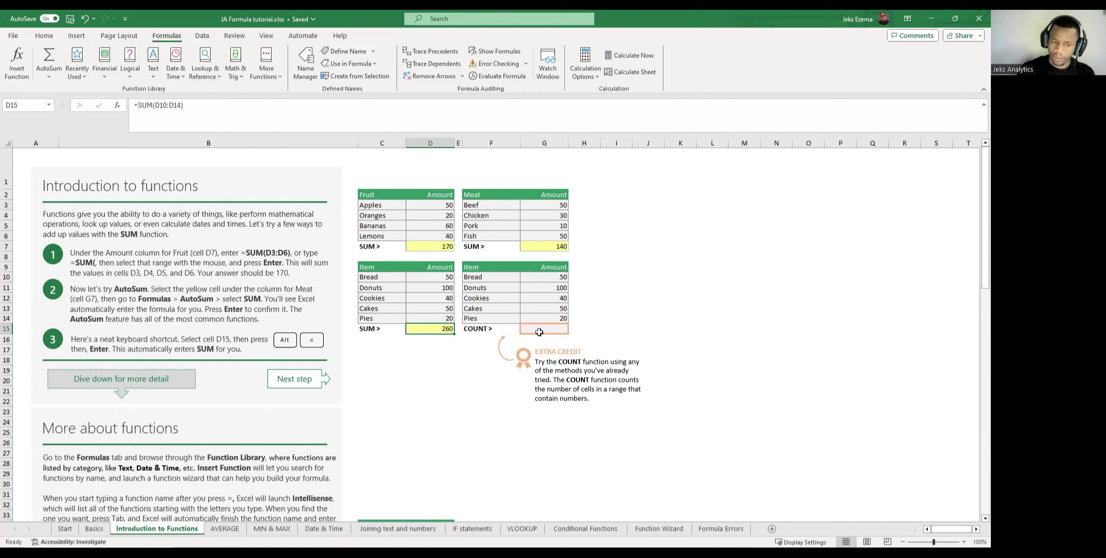
scroll(539, 331, down, 5)
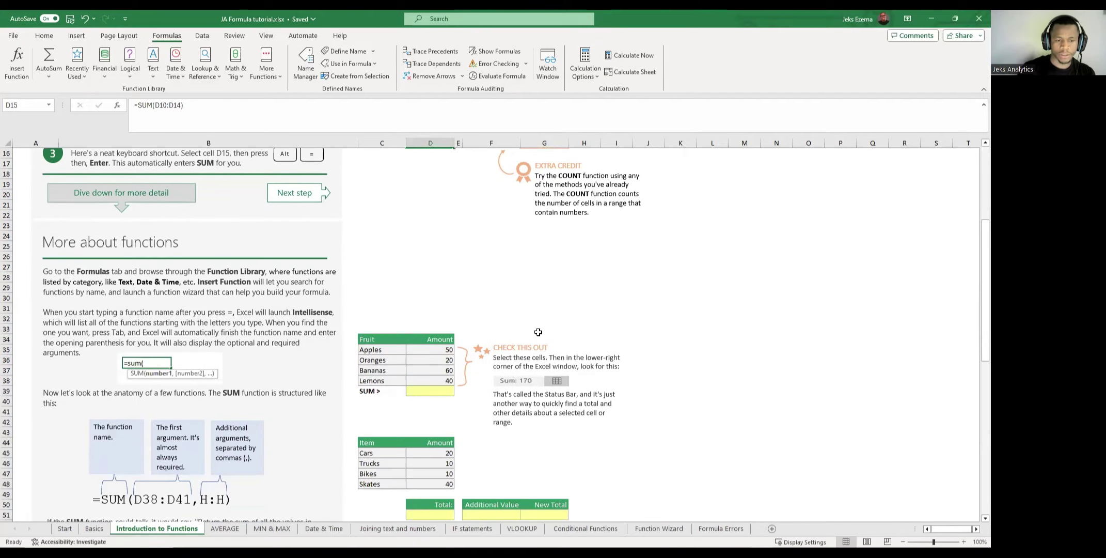
scroll(538, 331, down, 1)
scroll(538, 331, down, 1)
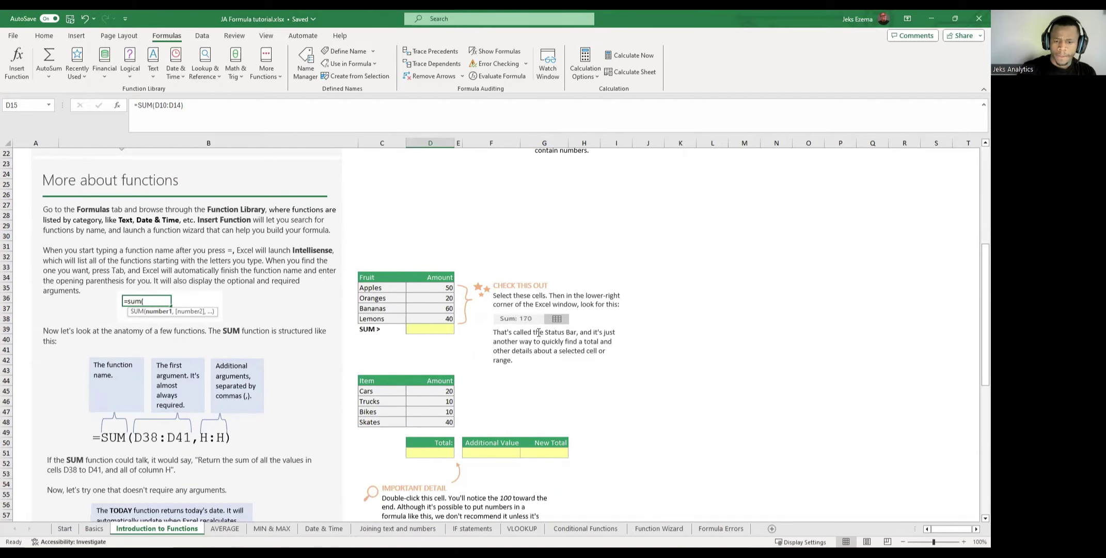
scroll(539, 333, down, 3)
scroll(132, 268, up, 4)
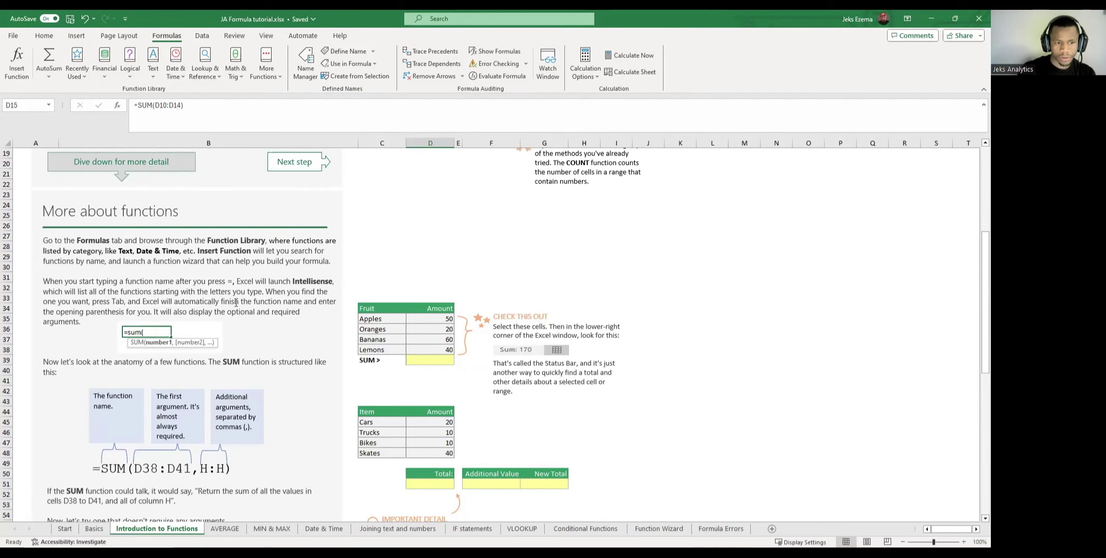
scroll(262, 279, up, 1)
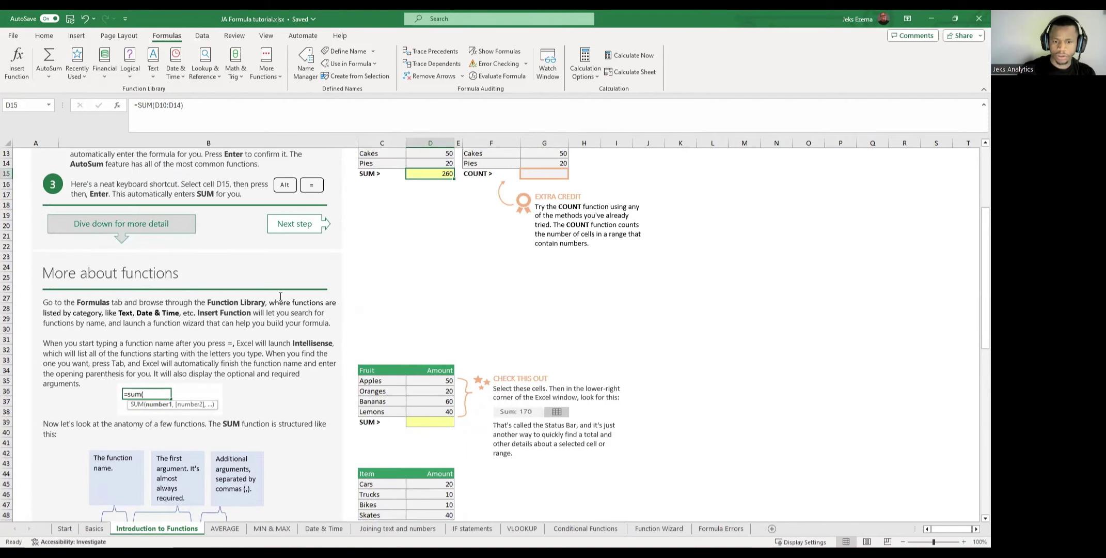
scroll(385, 305, down, 2)
scroll(387, 306, down, 1)
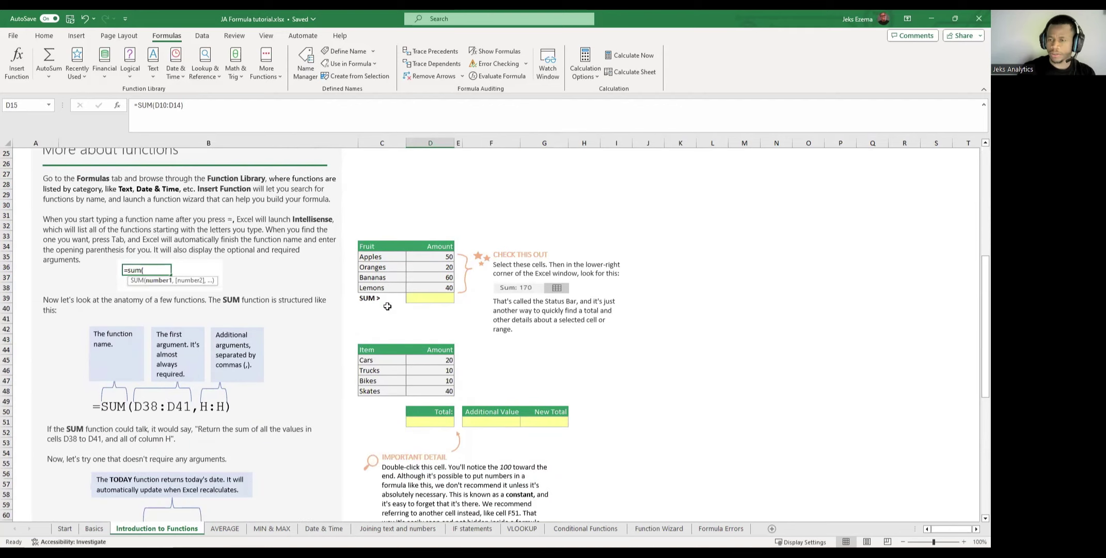
scroll(388, 306, down, 1)
On the AVERAGE sheet, AutoSum-average the Fruit amounts D3:D6 into D7, giving 42.5.
click(224, 528)
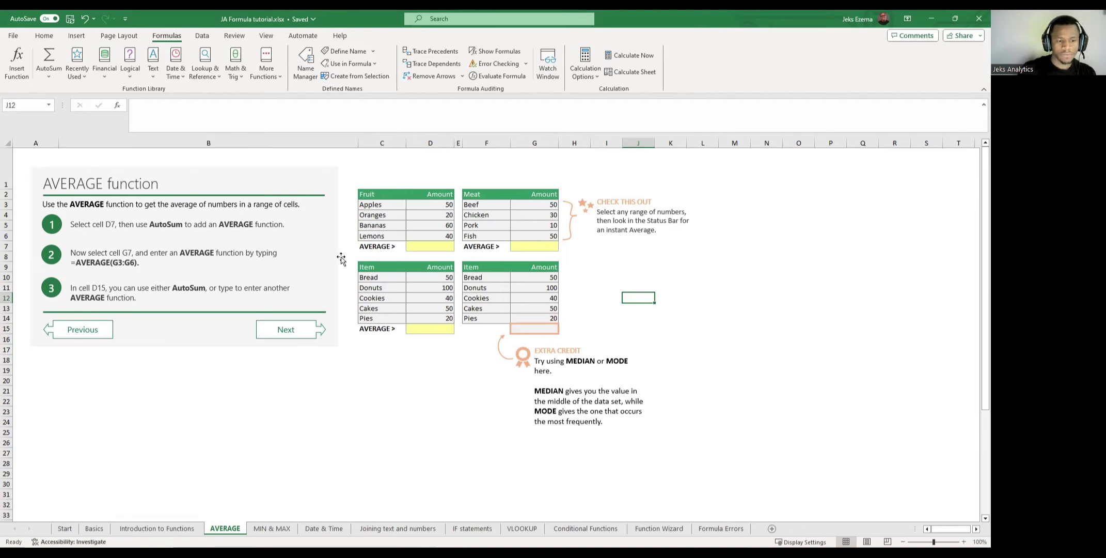
click(433, 246)
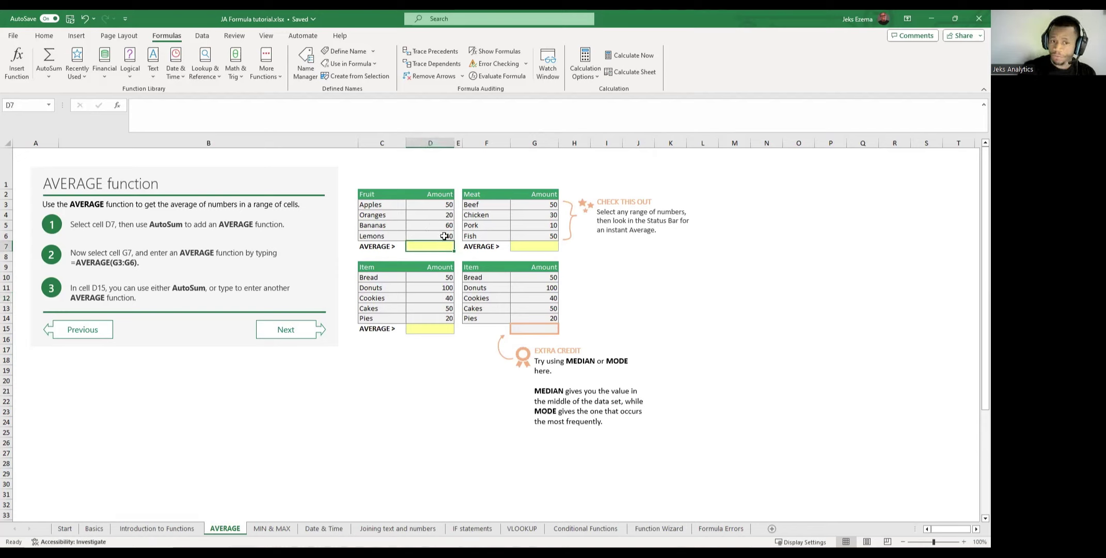
click(443, 205)
mouse_move(443, 205)
mouse_down()
mouse_move(430, 220)
mouse_move(439, 237)
mouse_up()
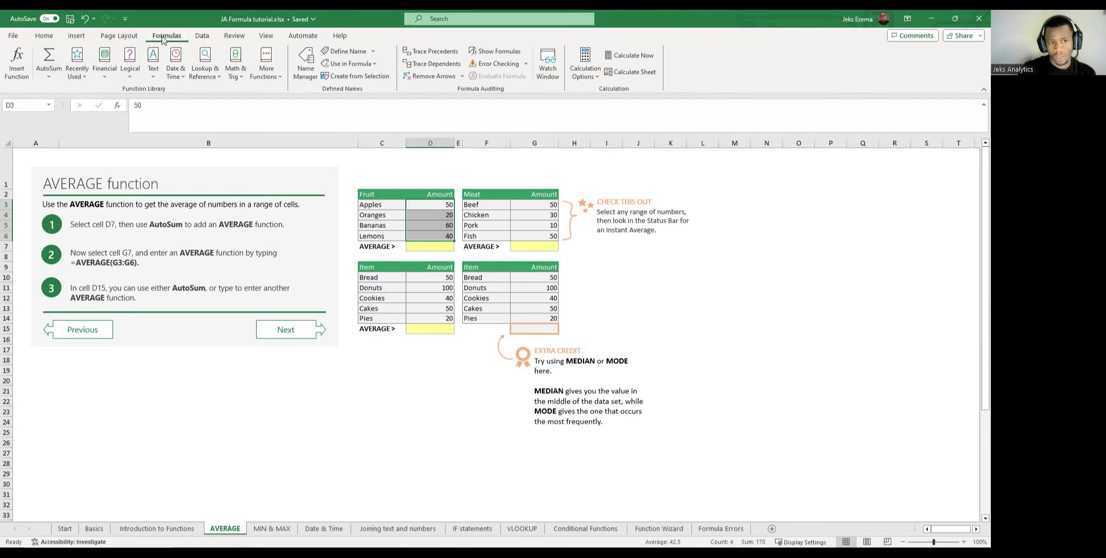
click(46, 76)
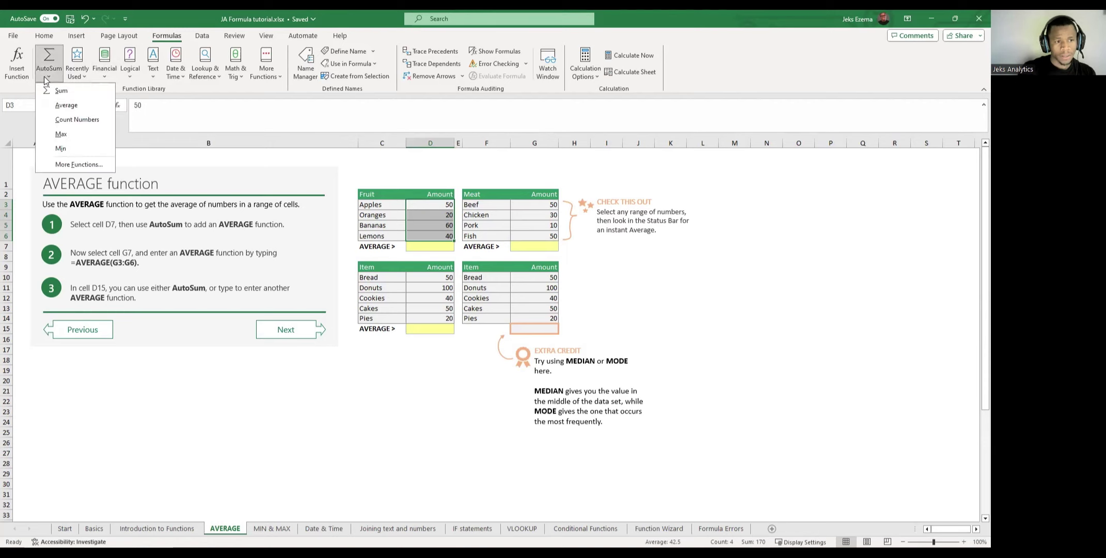
click(65, 106)
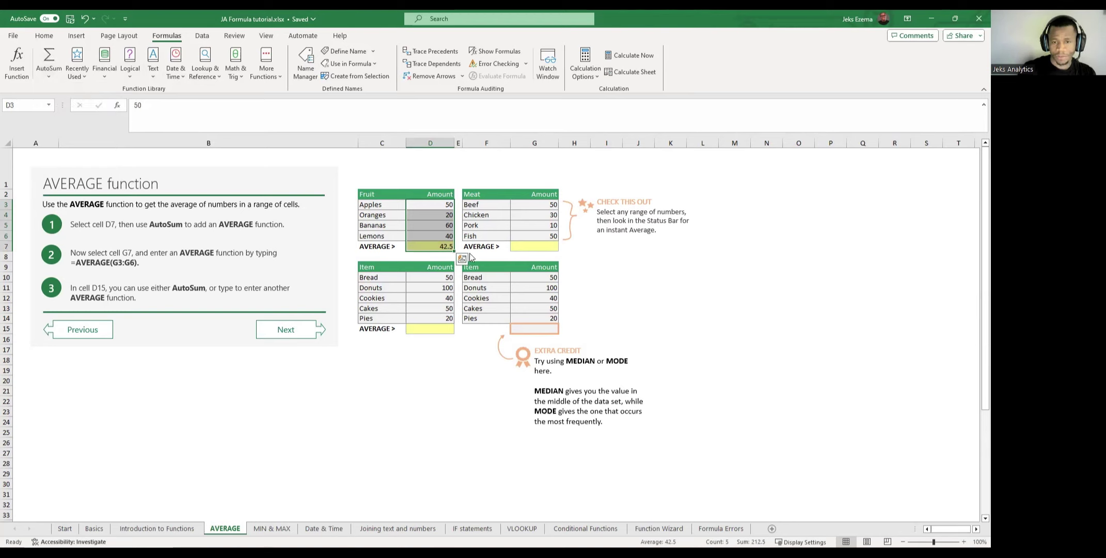
click(525, 250)
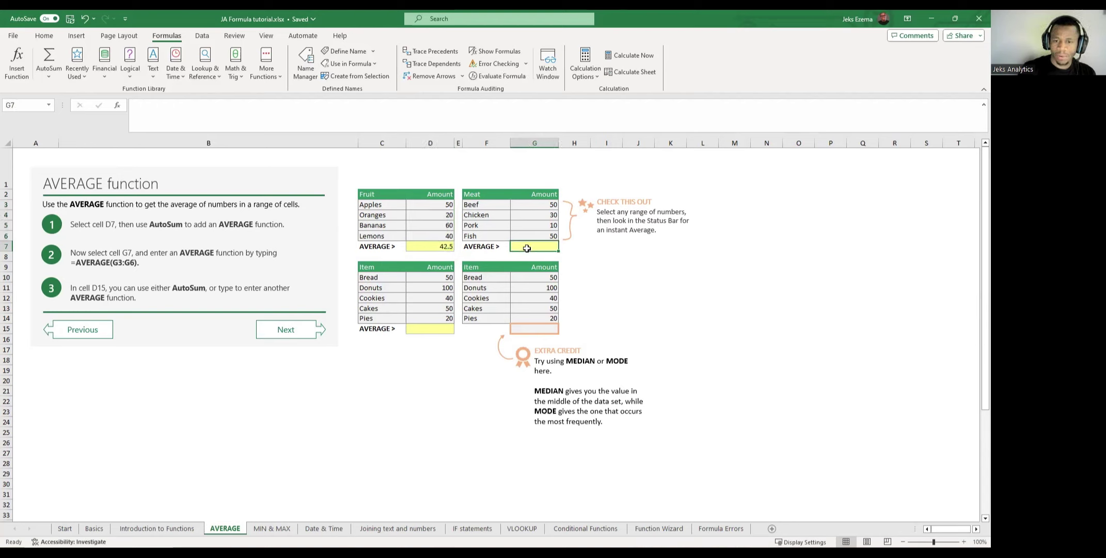
click(640, 277)
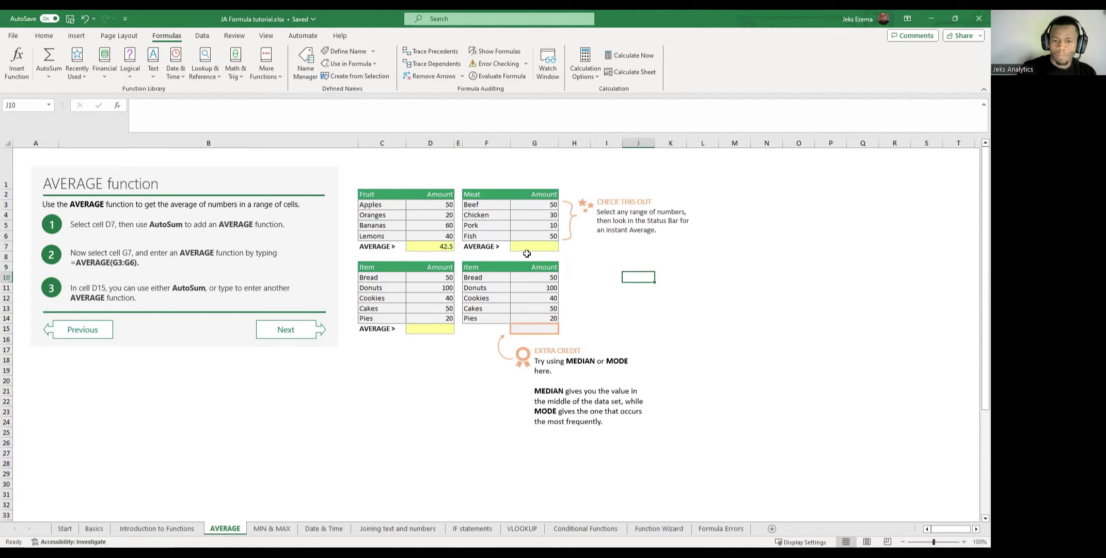
click(586, 249)
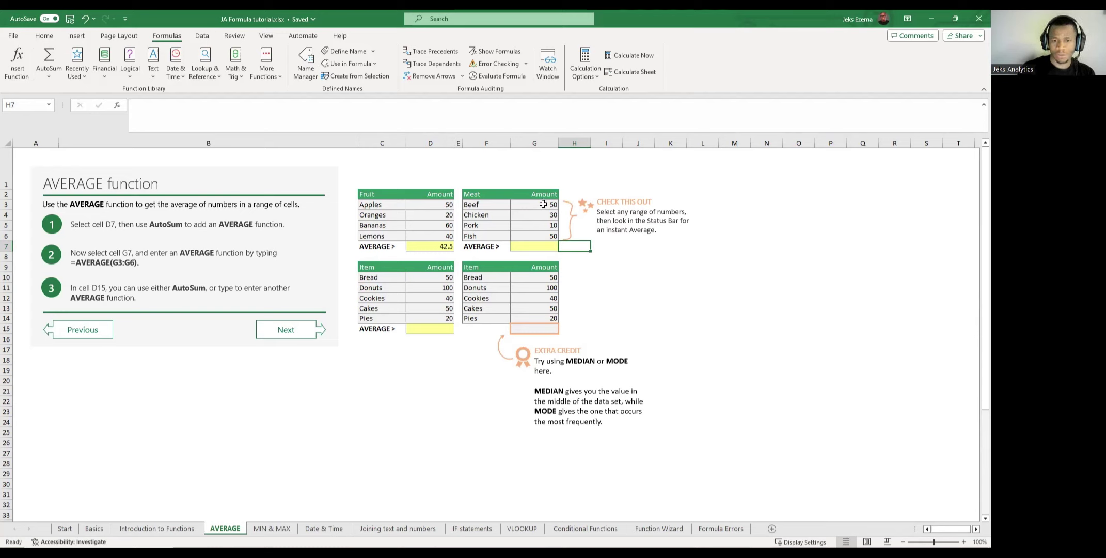
drag(543, 205, 539, 231)
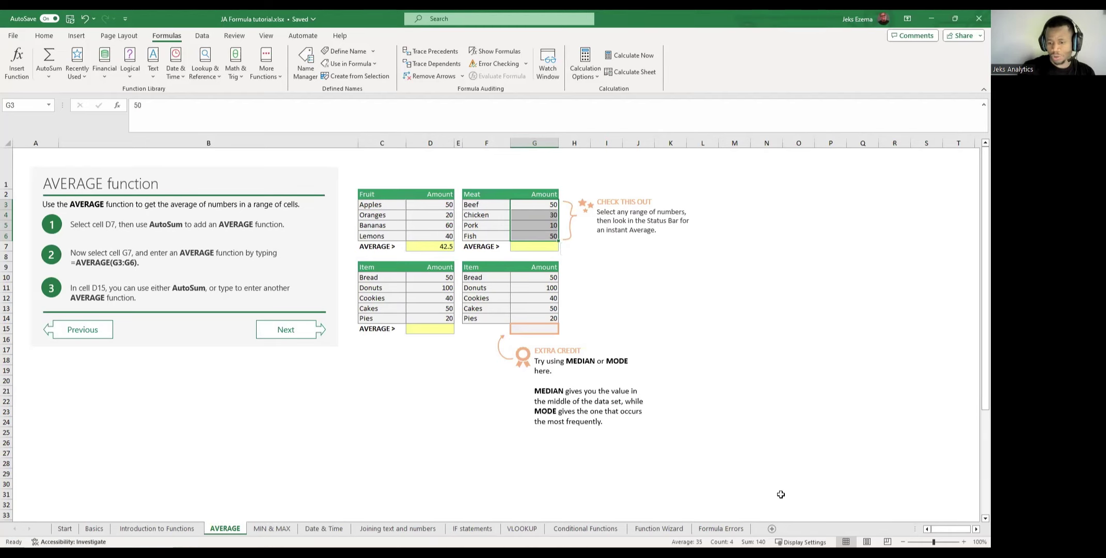
click(424, 329)
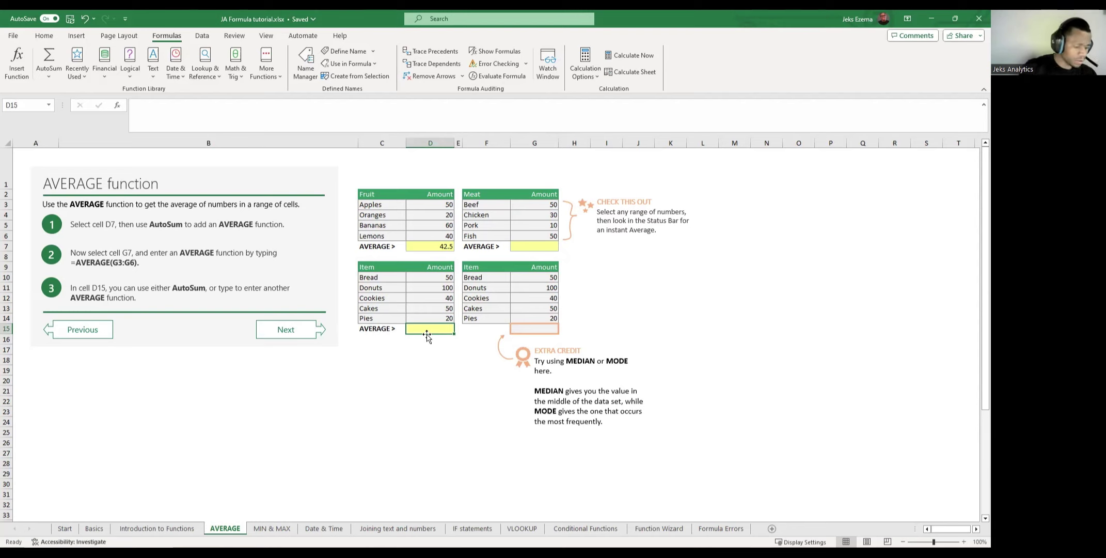
Enter =AVERAGE(D10:D14) in D15 so the Item average shows 52.
text(=)
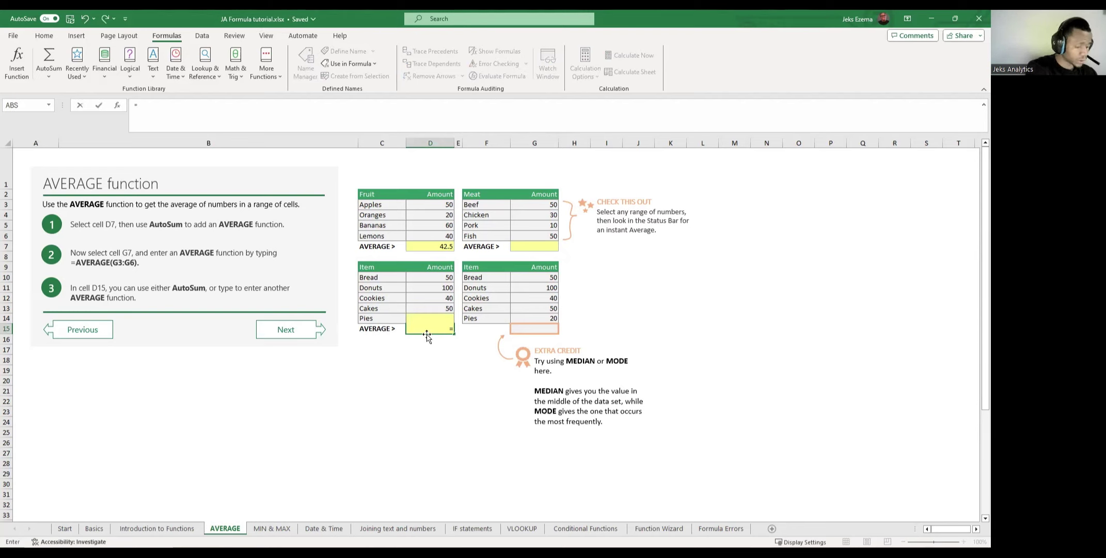
text(me)
key(BackSpace)
key(BackSpace)
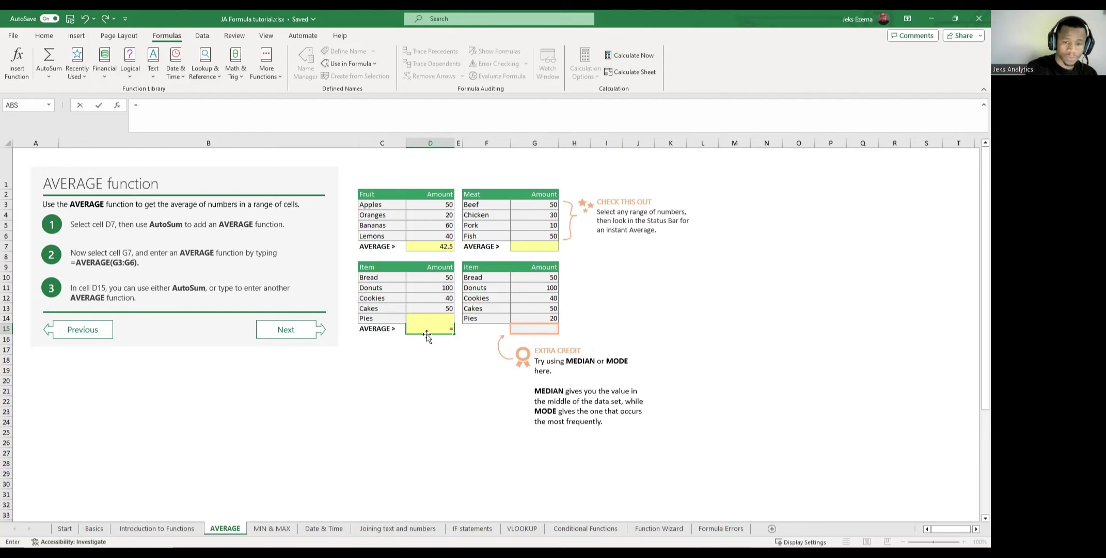
text(aver)
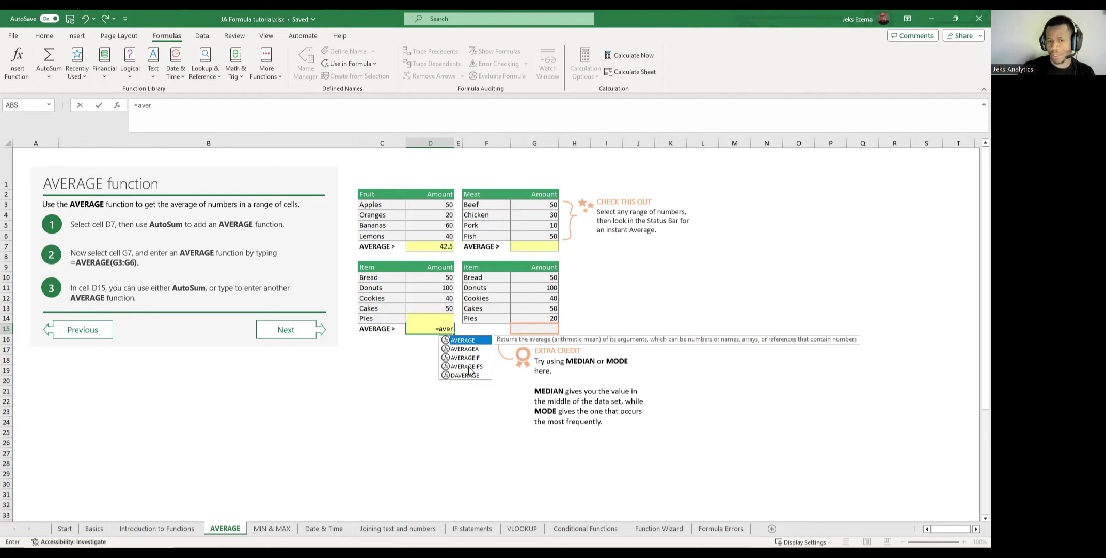
double_click(465, 340)
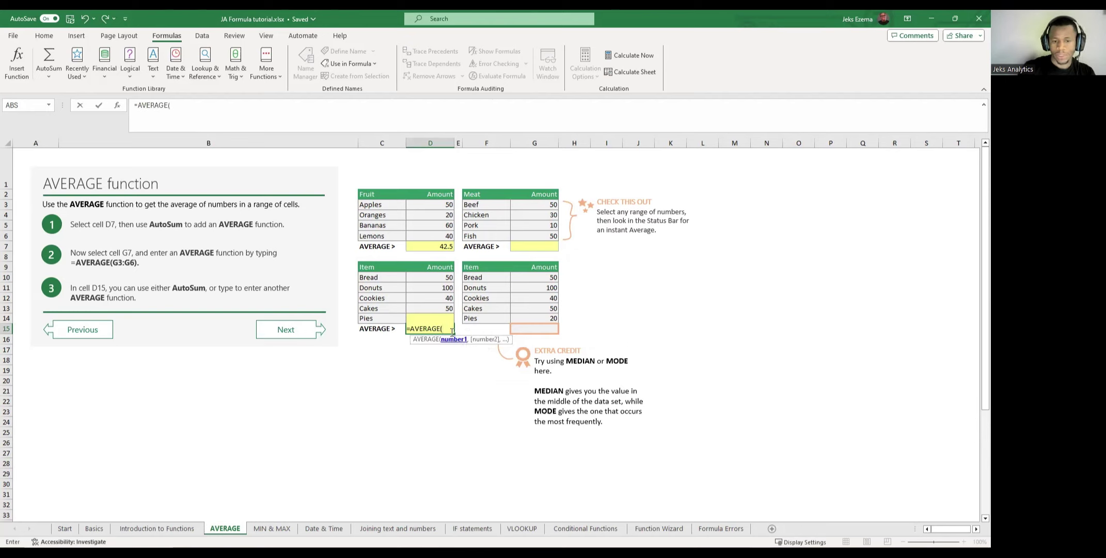
drag(435, 279, 436, 317)
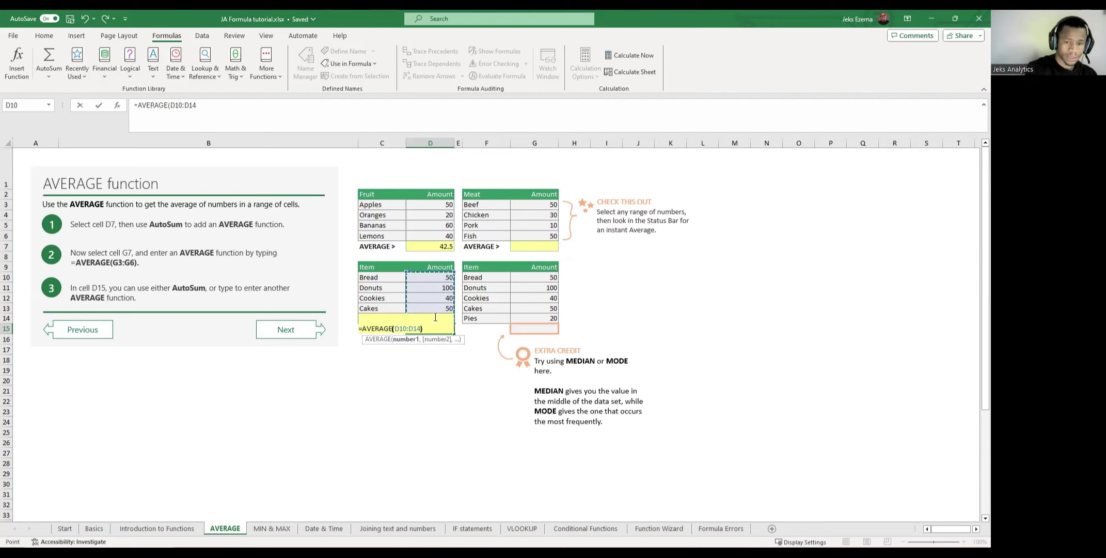
key(Return)
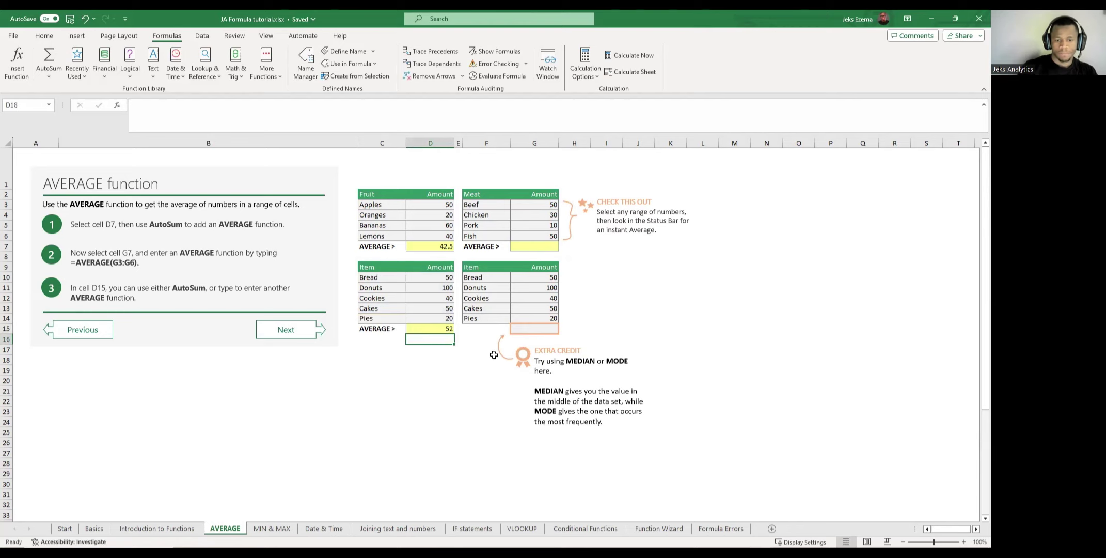
Verify D15's average of 52 against the D10:D14 Item amounts, then switch to the MIN & MAX sheet.
click(443, 329)
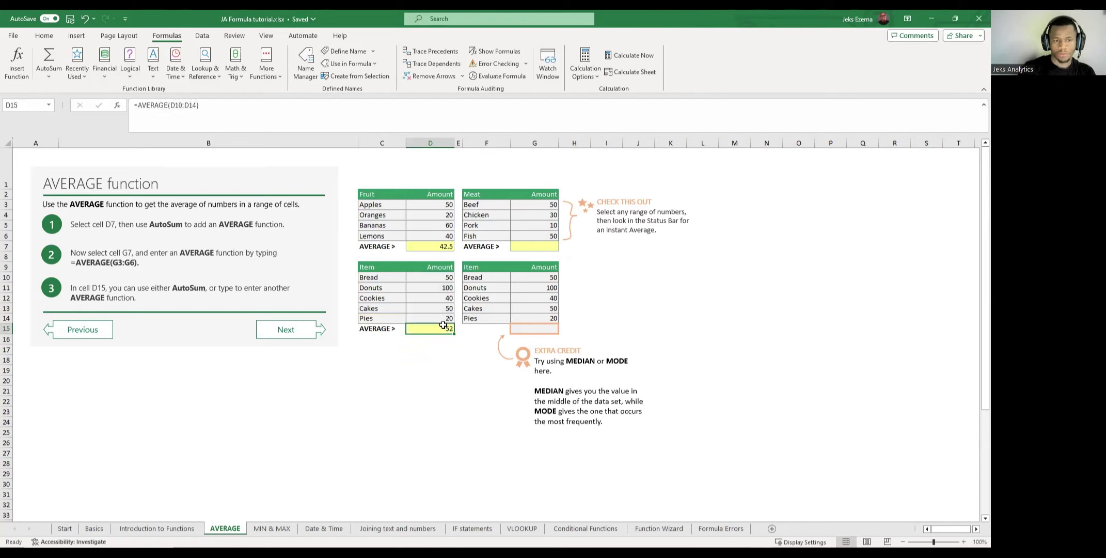
click(442, 318)
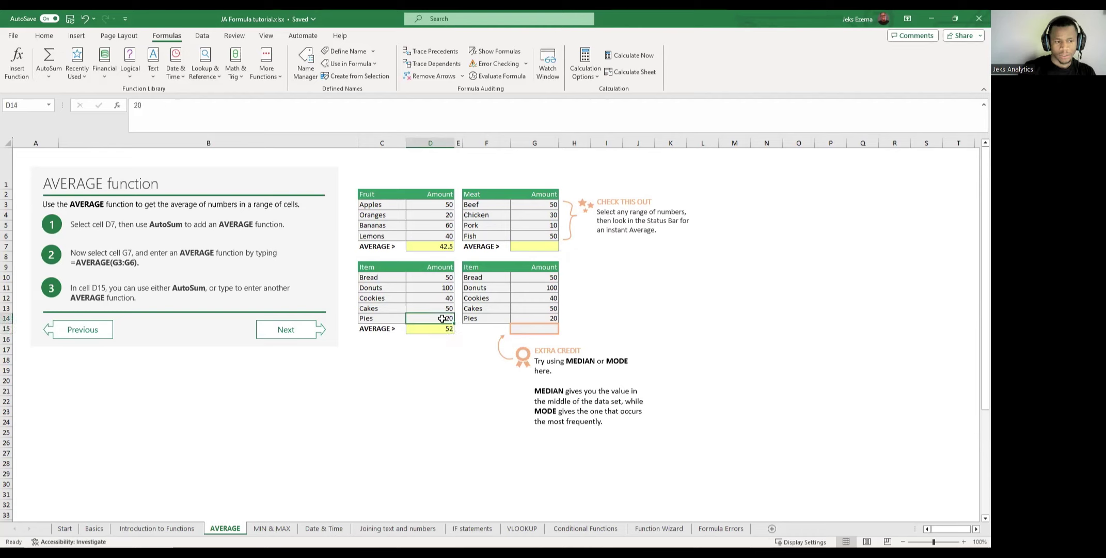
click(443, 329)
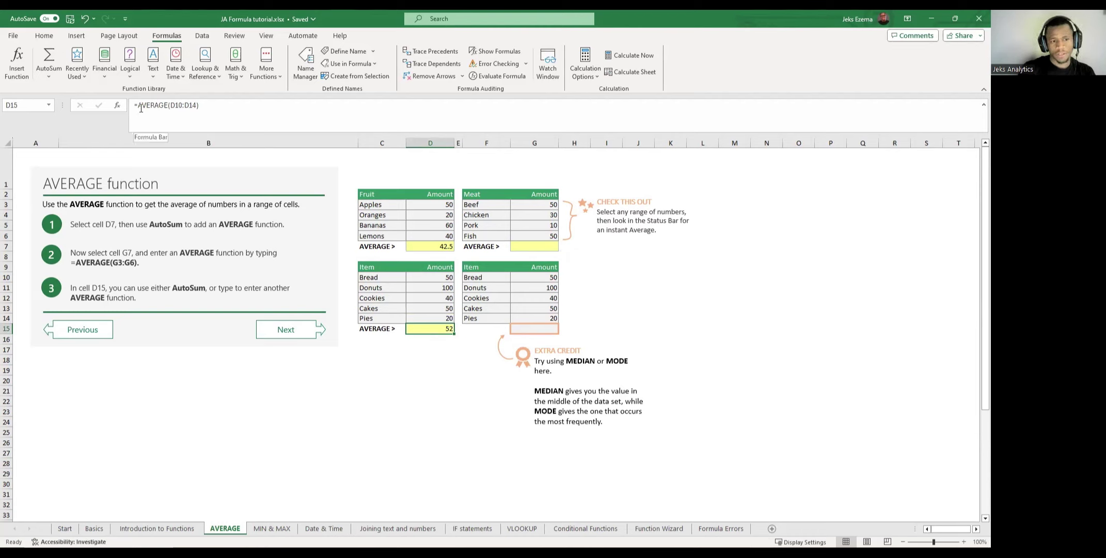
click(441, 278)
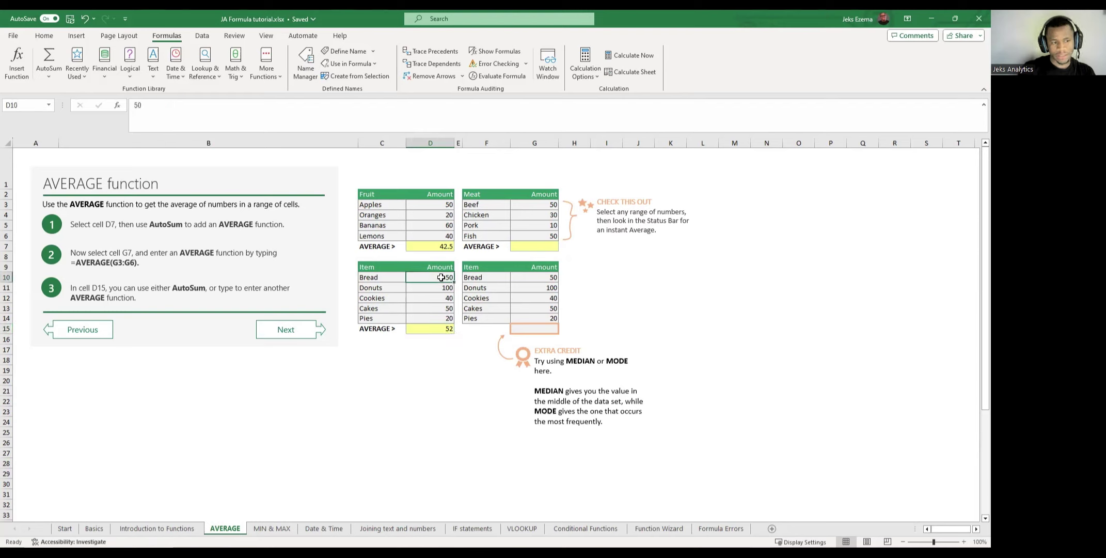
drag(442, 278, 448, 318)
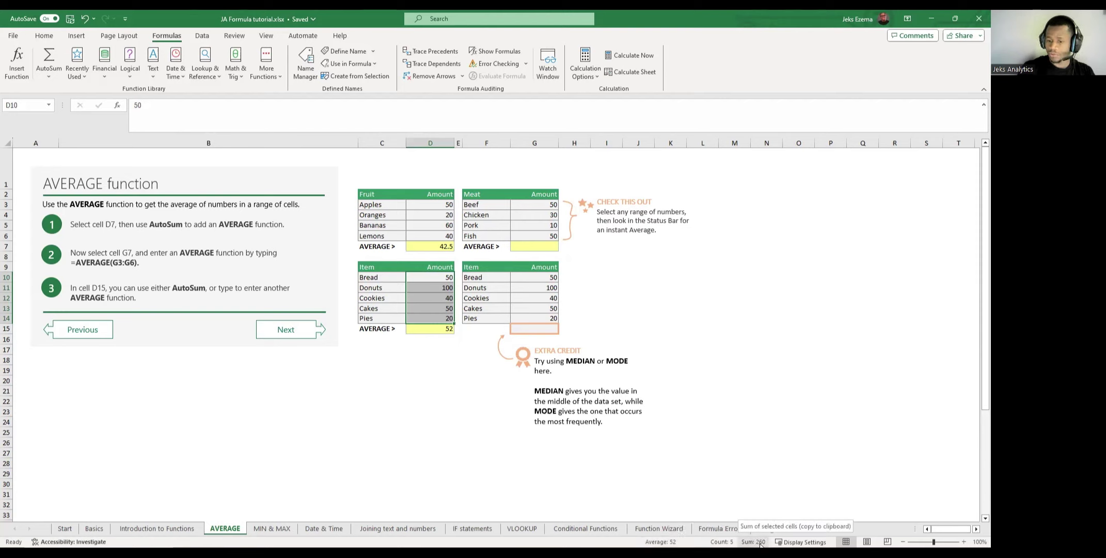
click(666, 308)
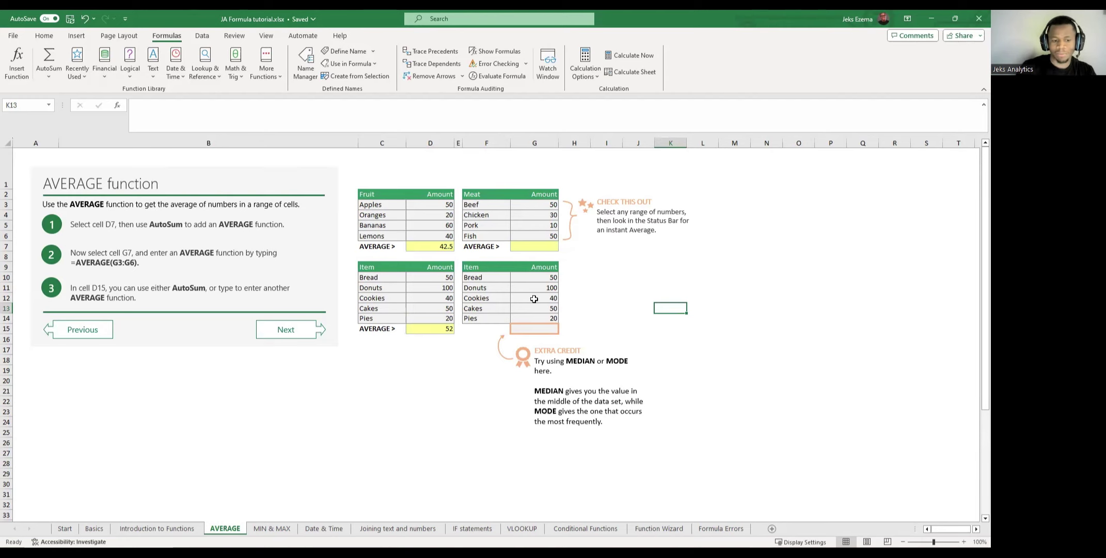
click(278, 530)
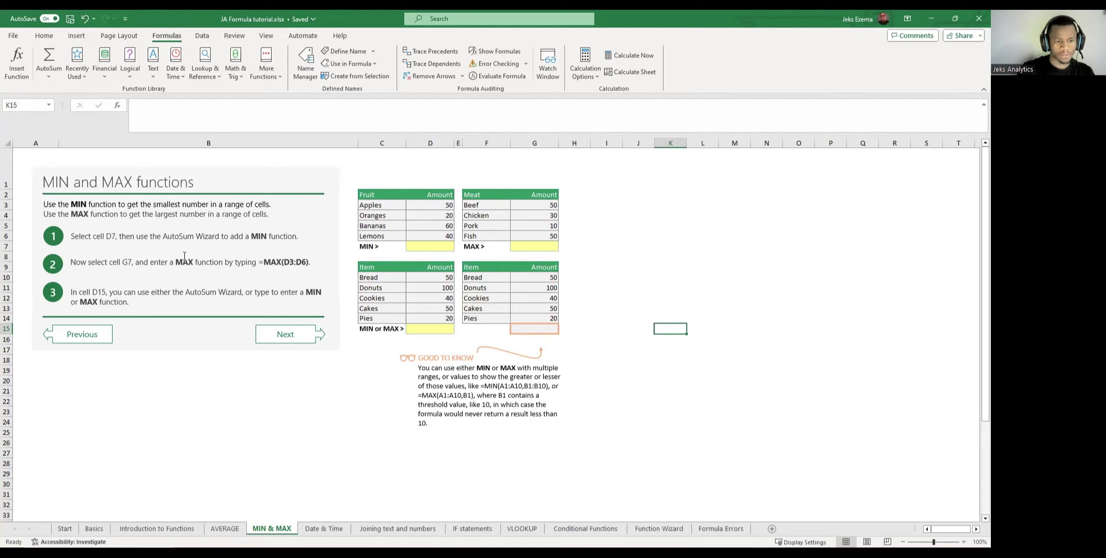
Use AutoSum Min over the Fruit amounts D3:D6 so D7 returns 20.
click(430, 247)
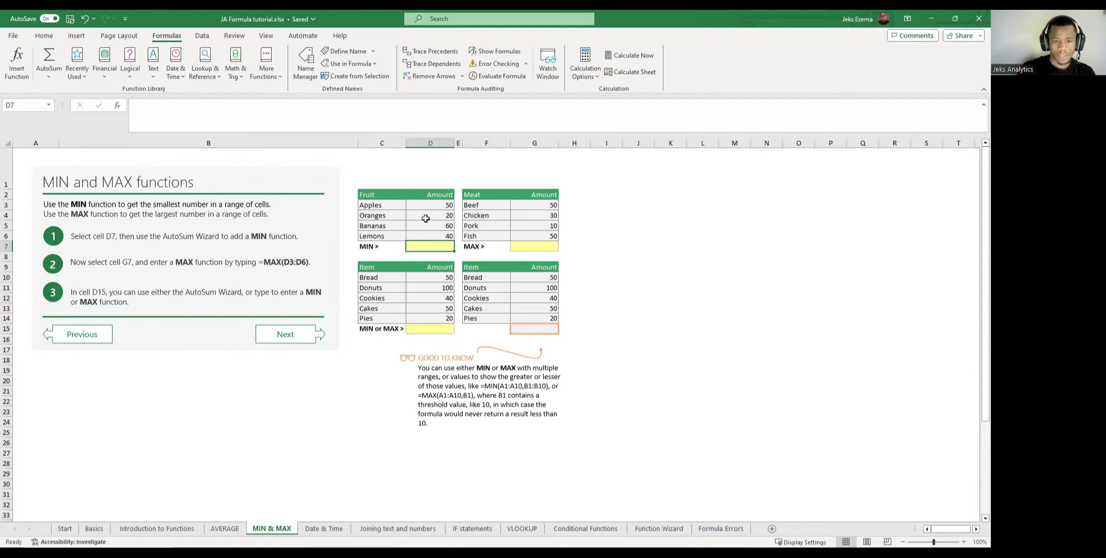
click(442, 205)
drag(442, 216, 445, 237)
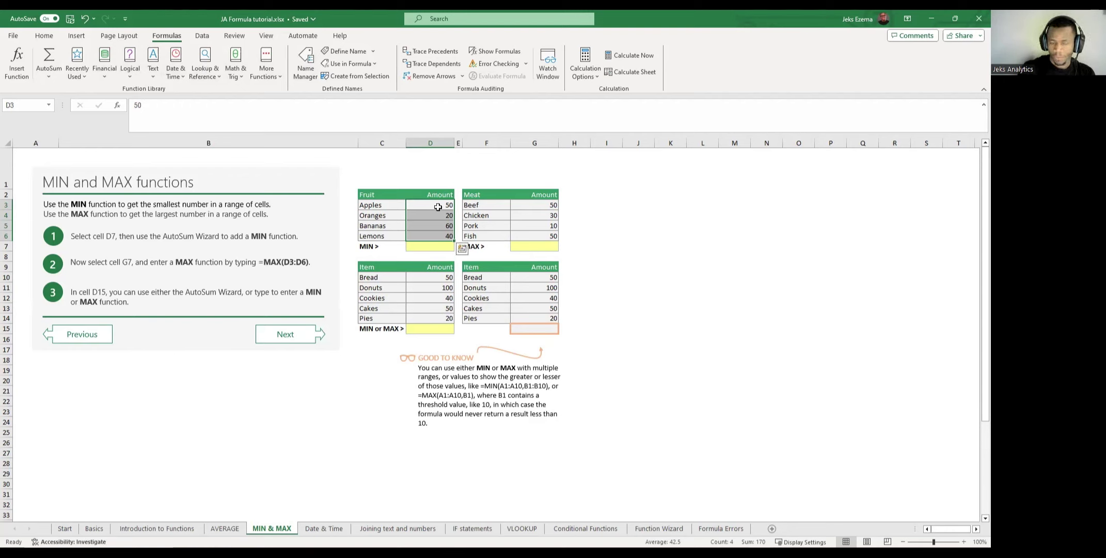
click(49, 77)
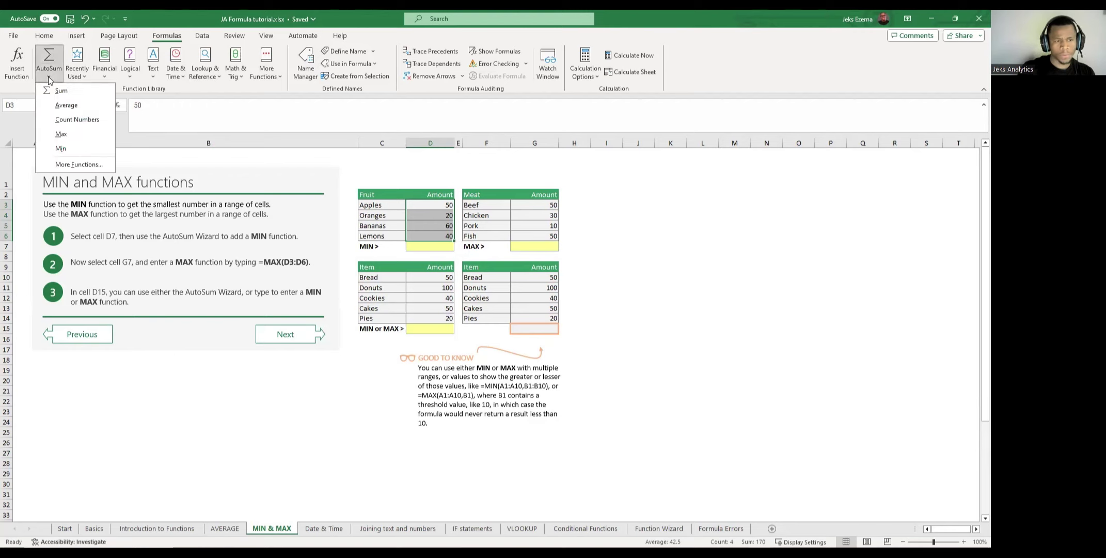
click(65, 150)
click(692, 278)
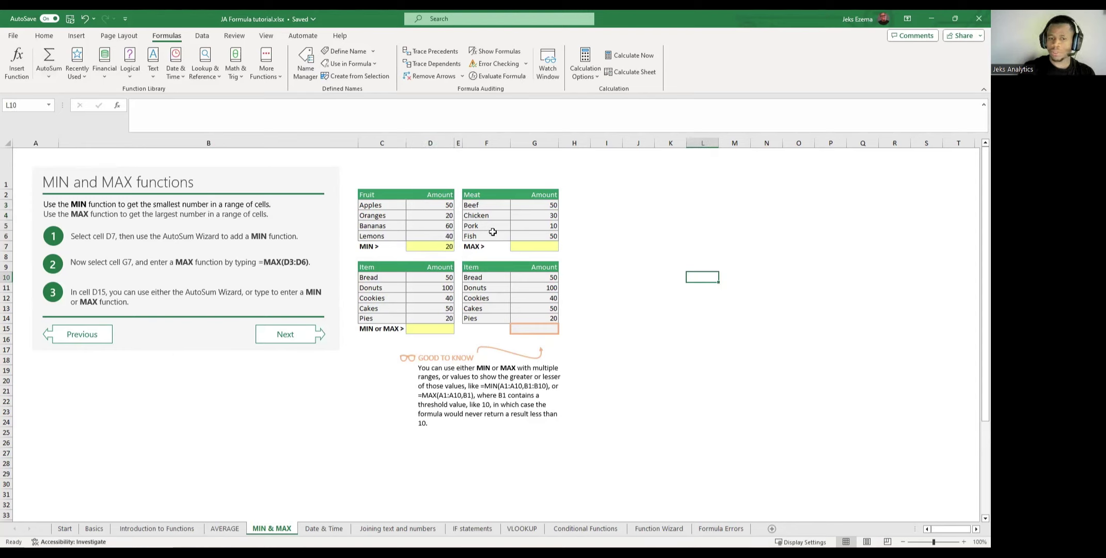
Enter =MAX(G3:G6) in G7 to return the largest Meat amount, 50.
click(531, 246)
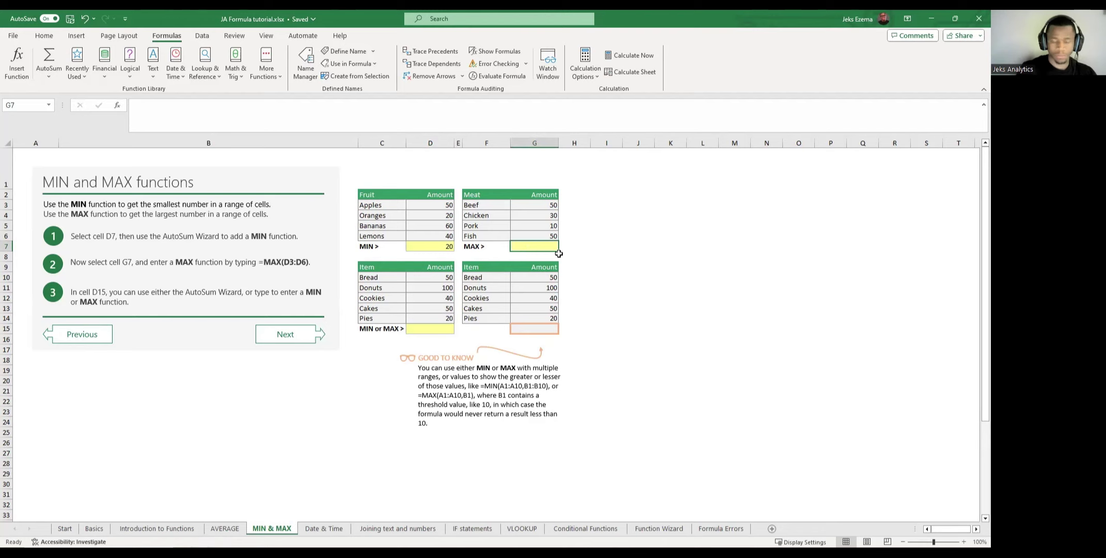
text(=)
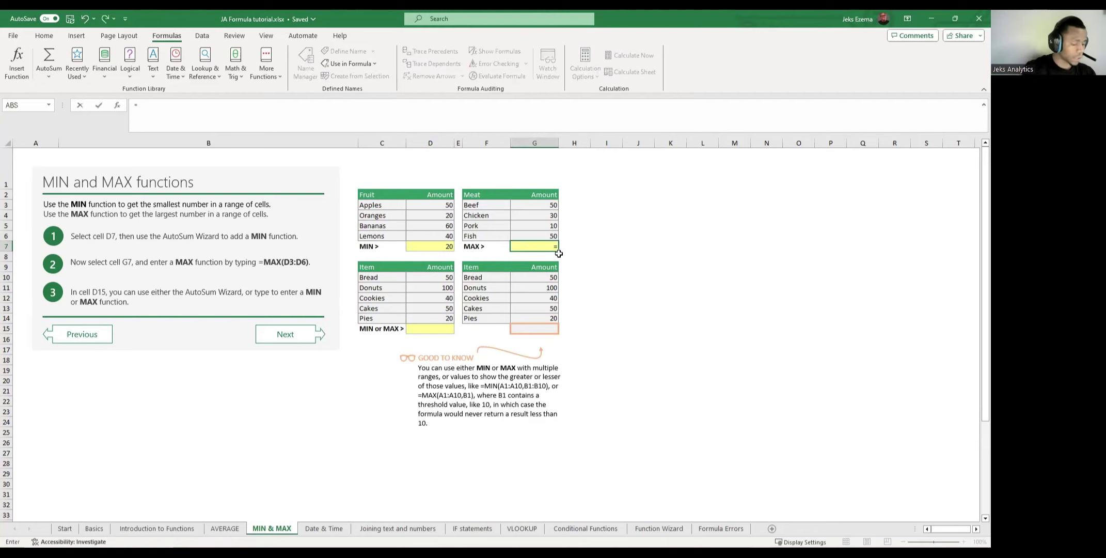
text(max)
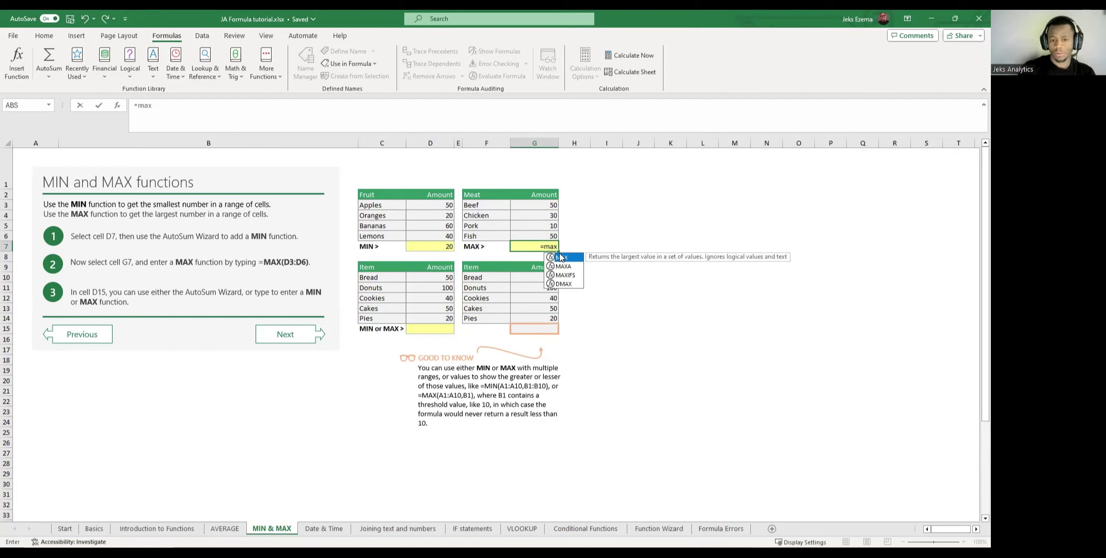
double_click(562, 256)
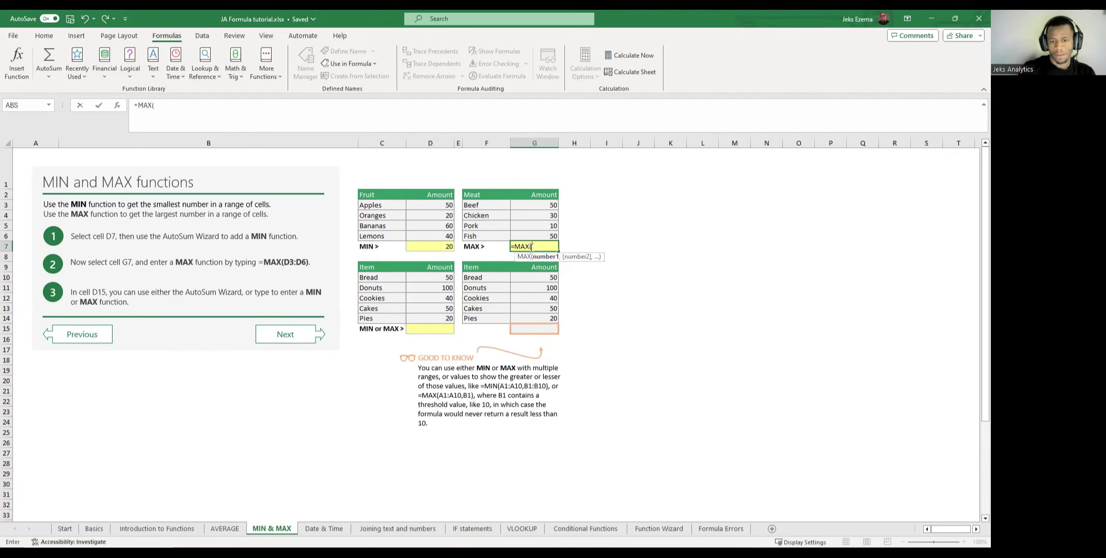
click(545, 207)
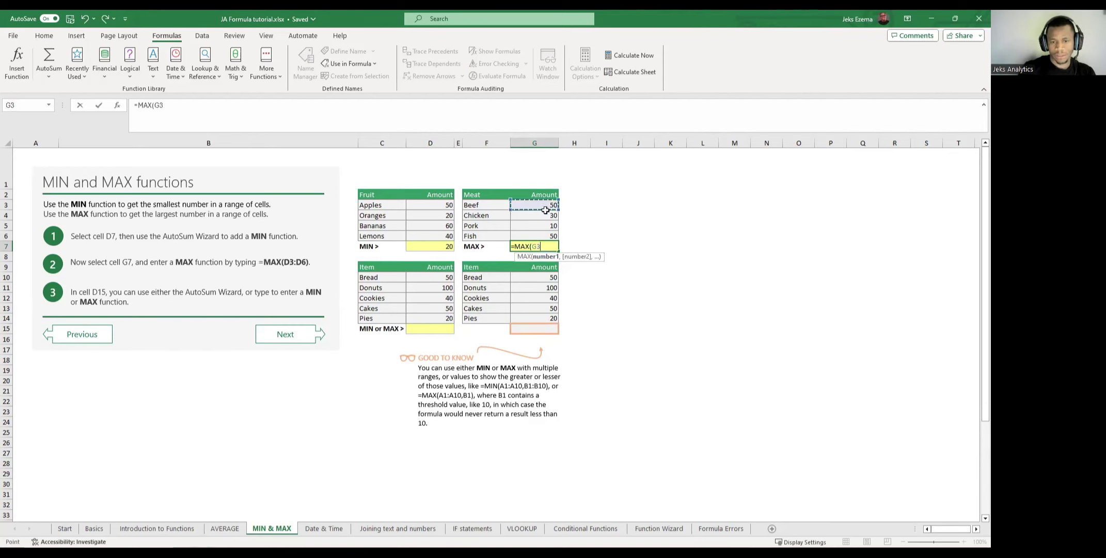
drag(545, 210, 547, 236)
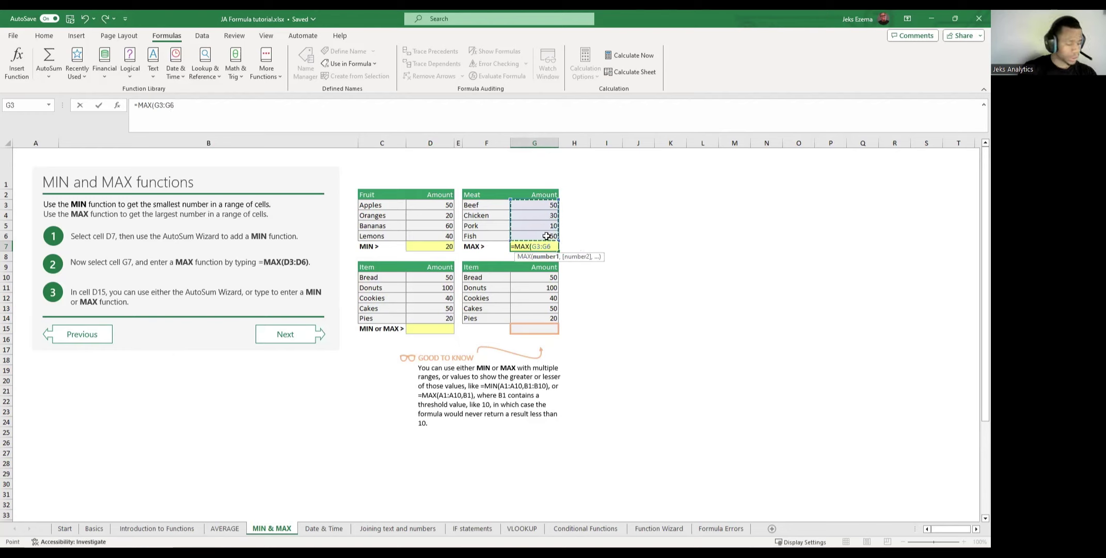
text())
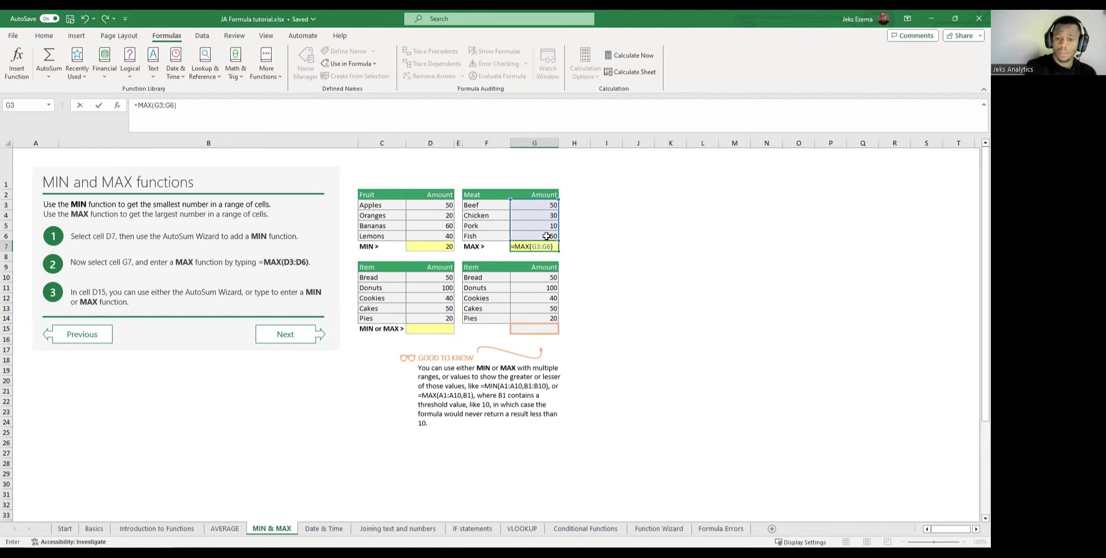
key(Return)
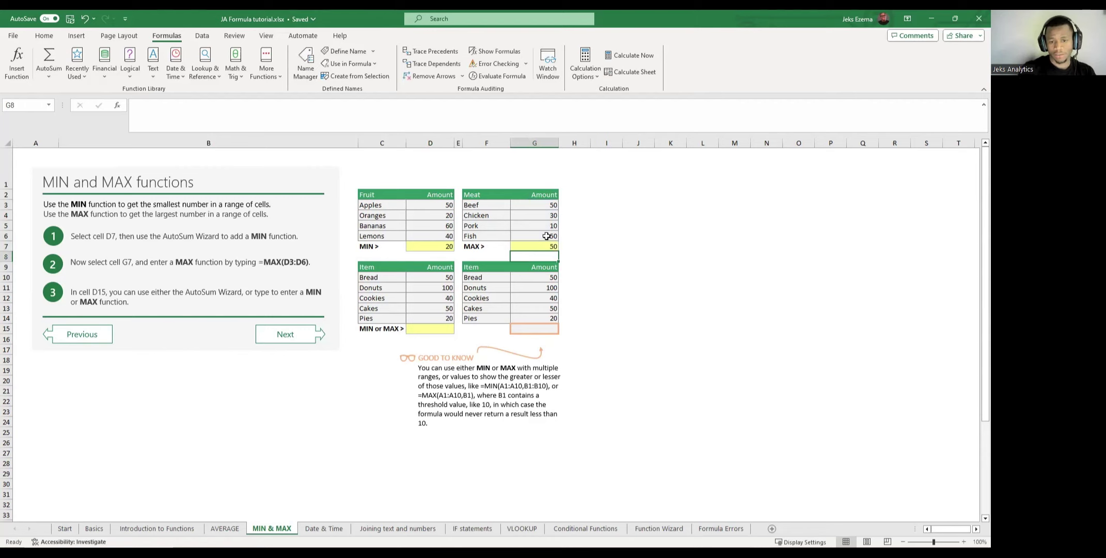
click(549, 245)
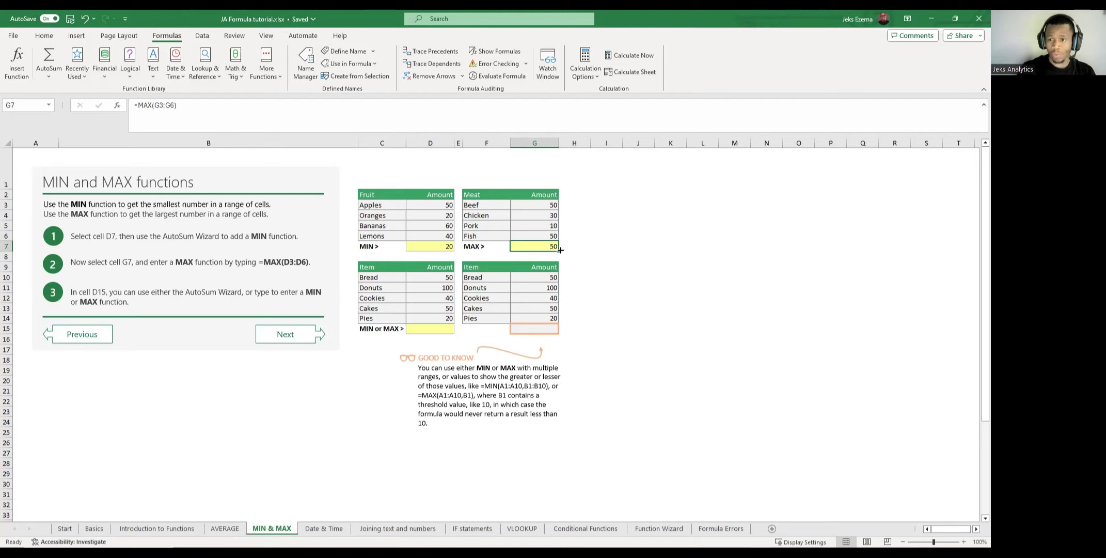
Select cell D15 before leaving the workbook for the class presentation.
click(425, 333)
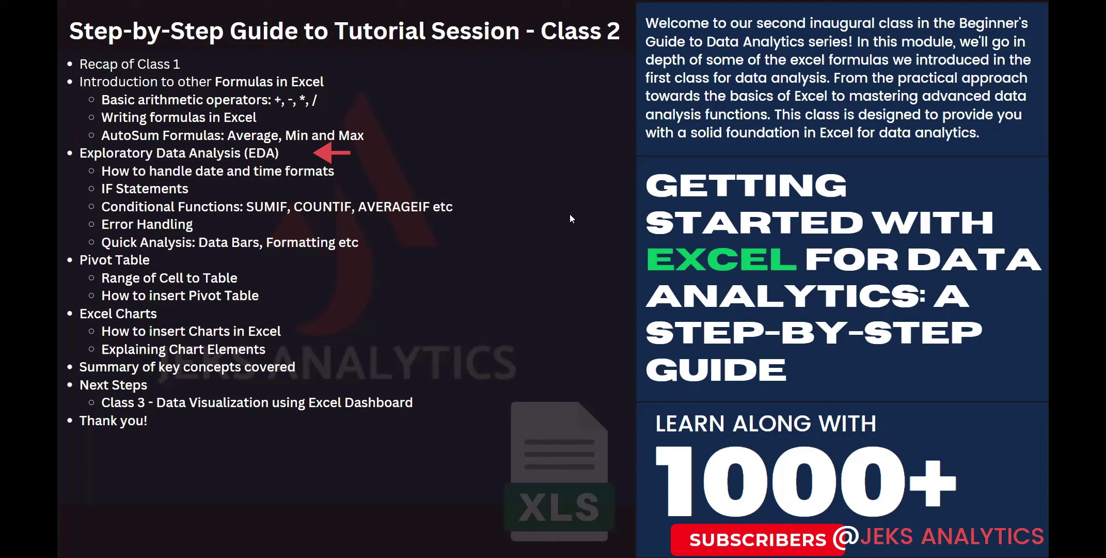
Switch back to the Excel window showing the empty Date & Time tables.
click(496, 235)
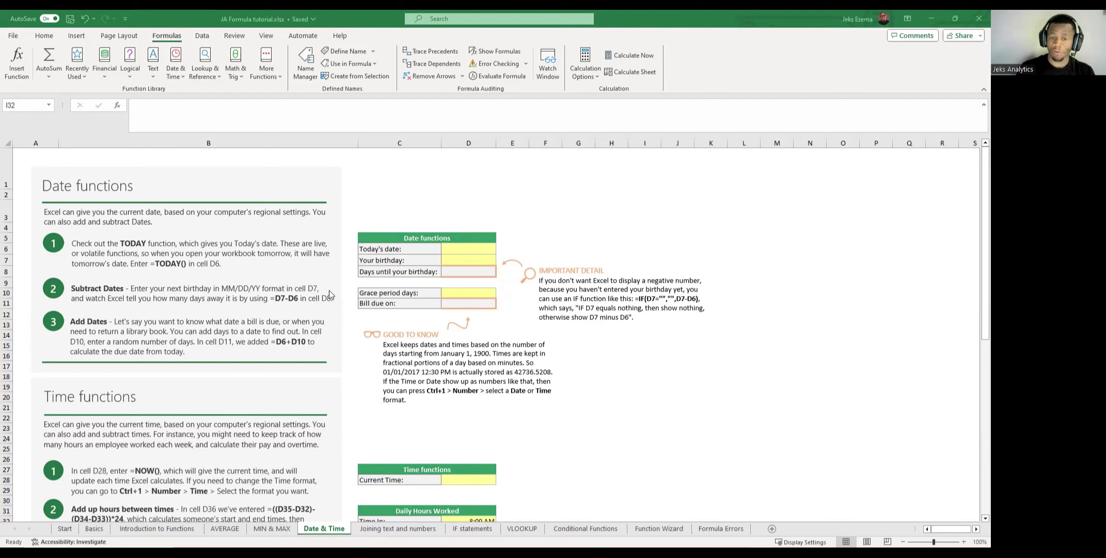
click(459, 248)
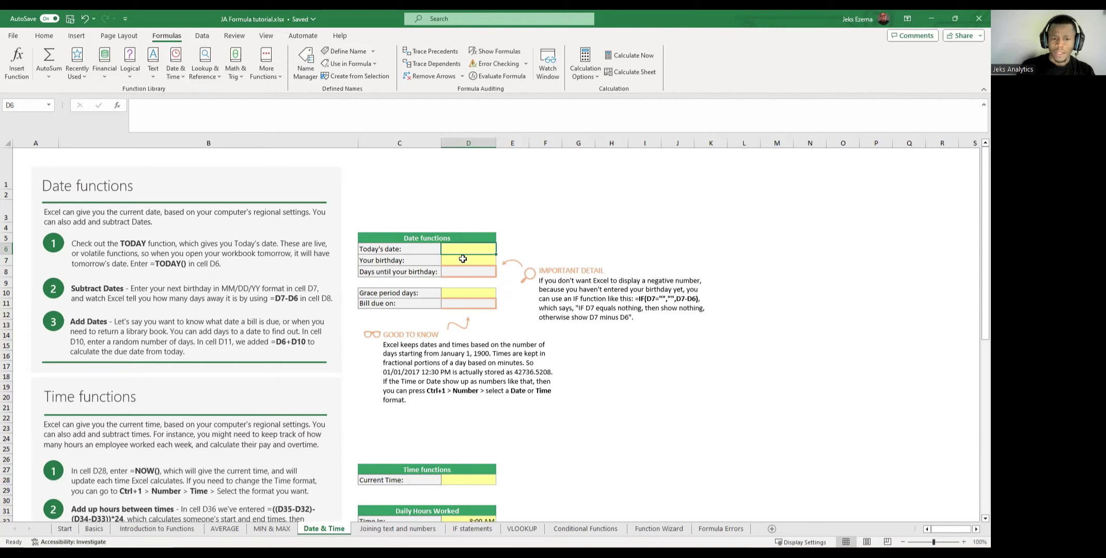
Enter =TODAY() in D6 so it shows the current date, 03/23/24.
text(=)
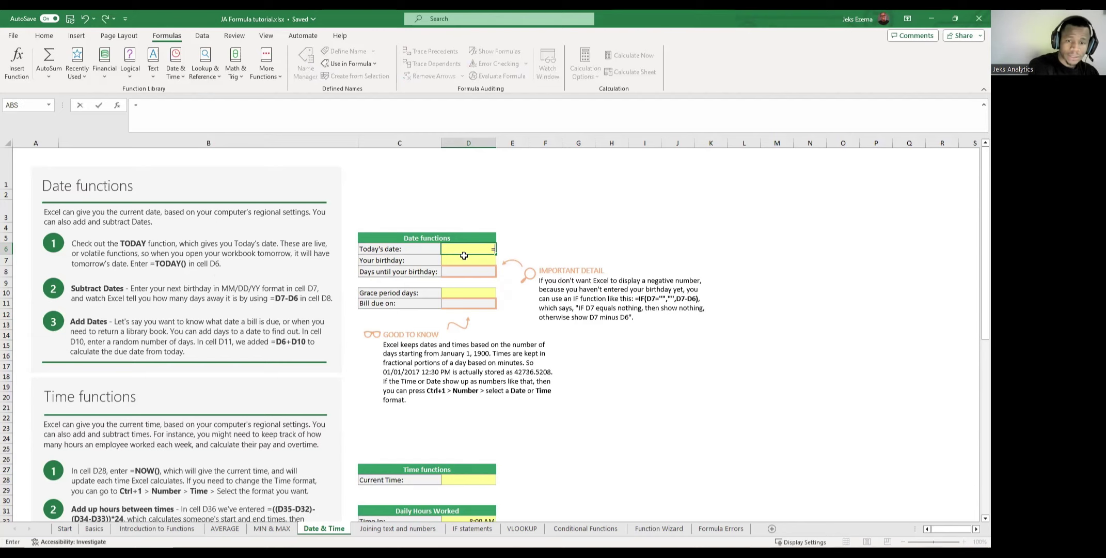
text(today)
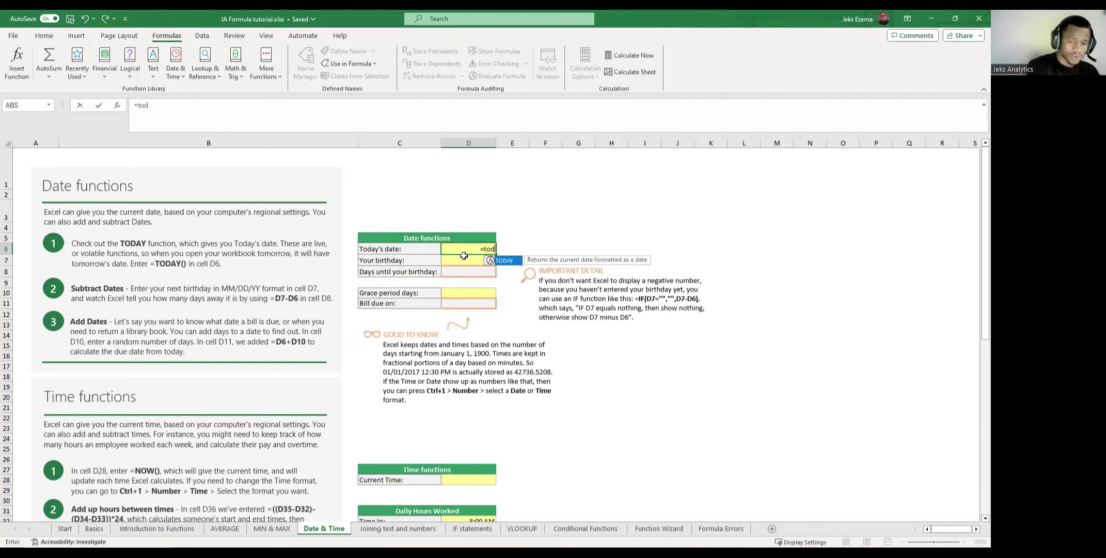
double_click(497, 260)
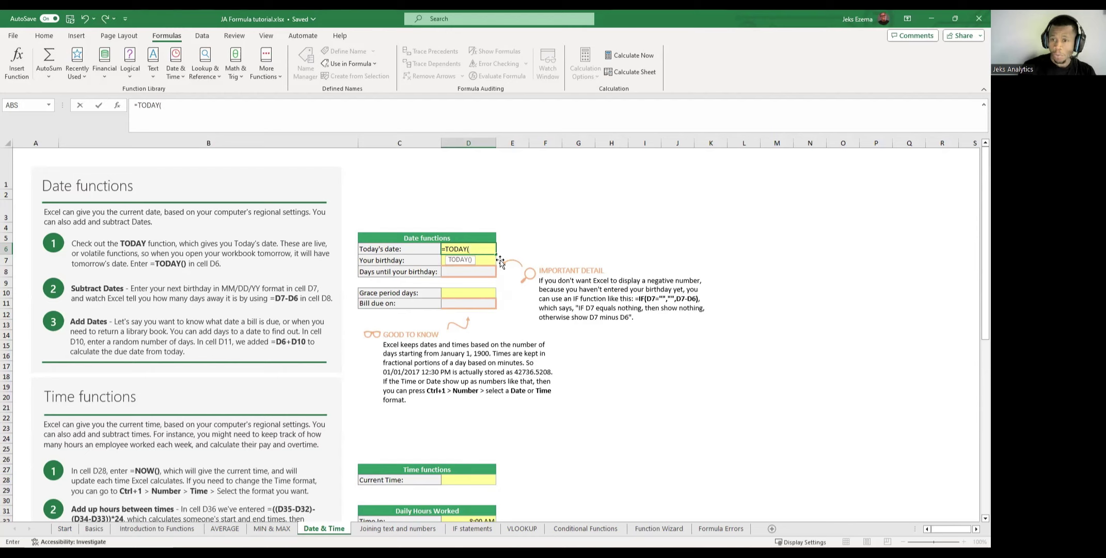
text())
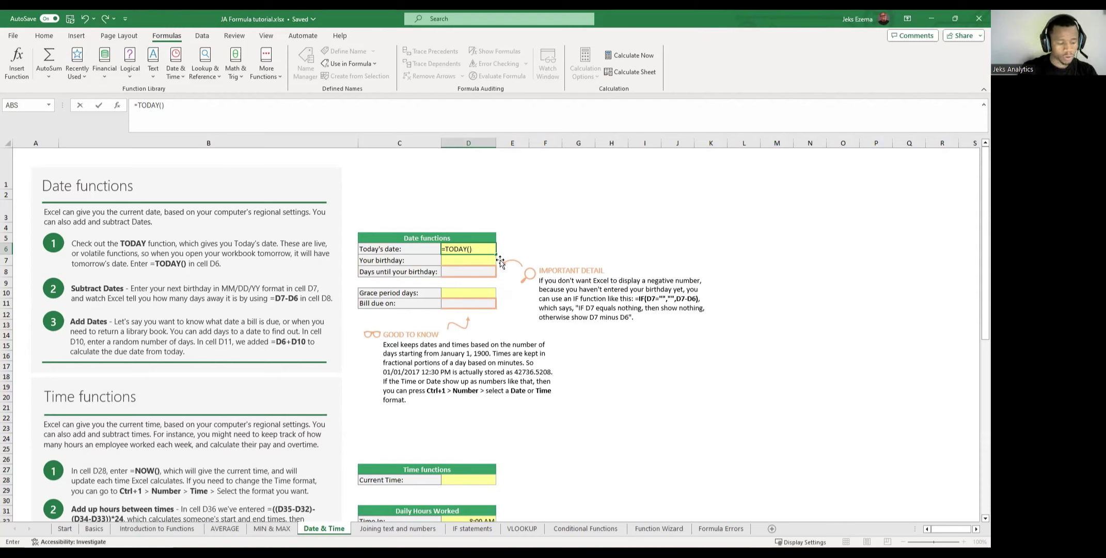
key(Return)
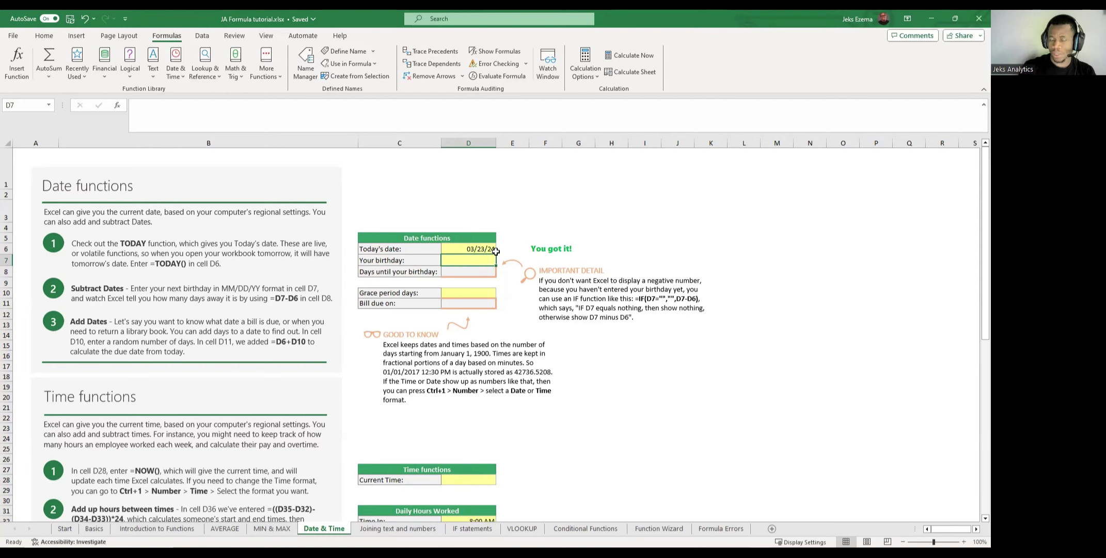
click(477, 248)
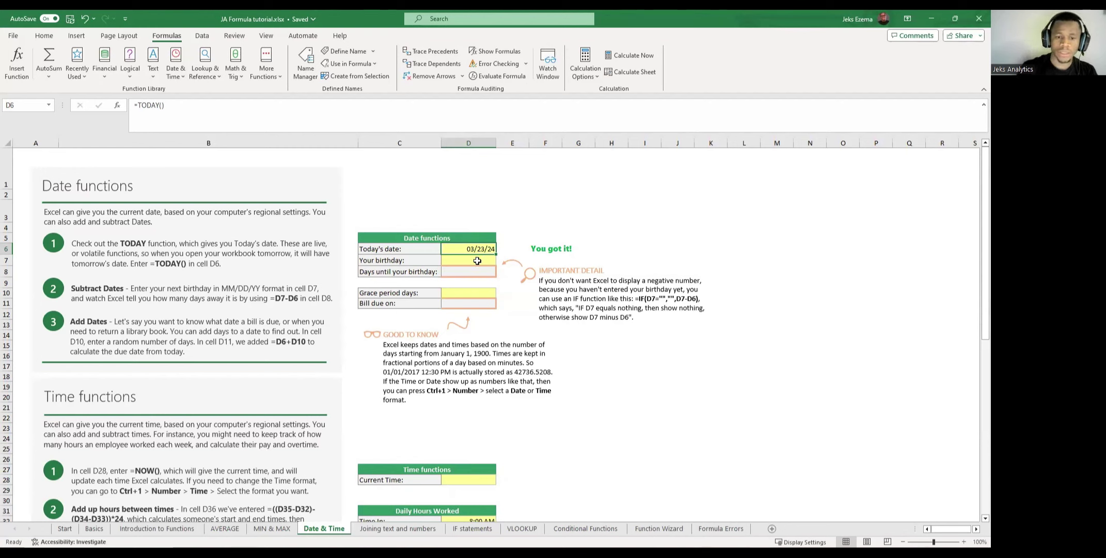
click(477, 261)
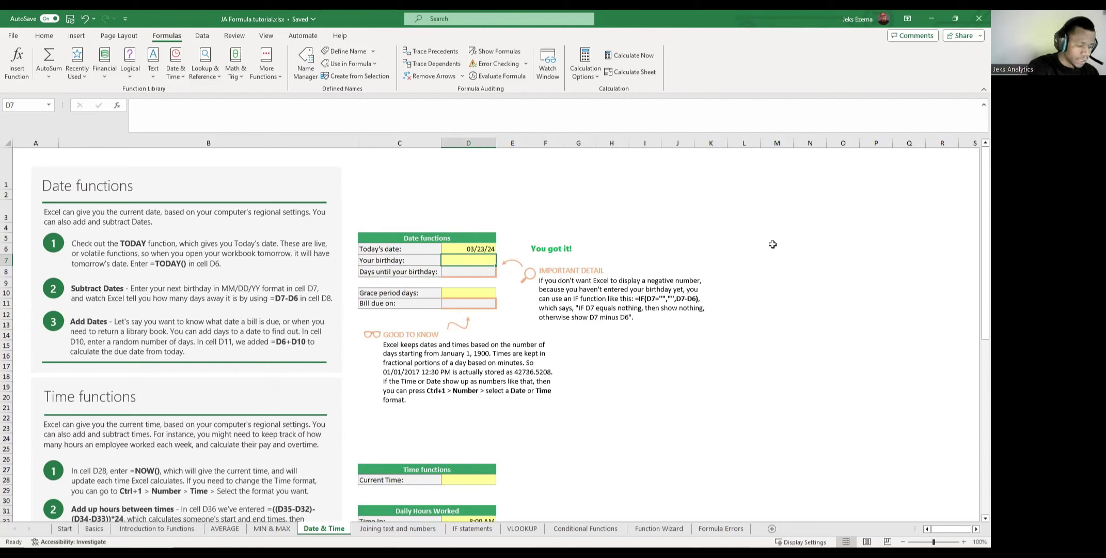
Enter the birth date 01/01/1990 in D7.
text(01)
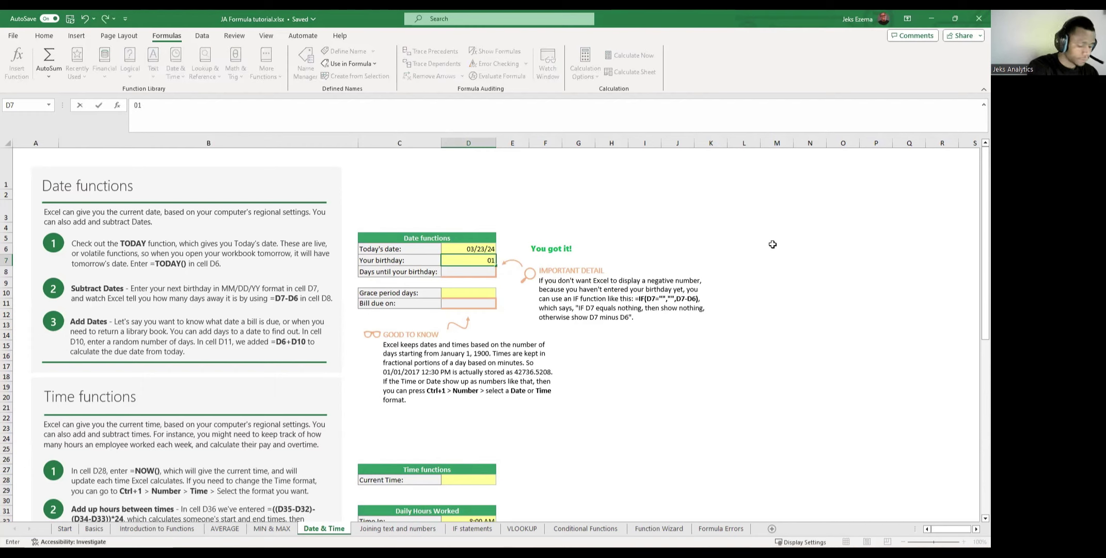
text(/01)
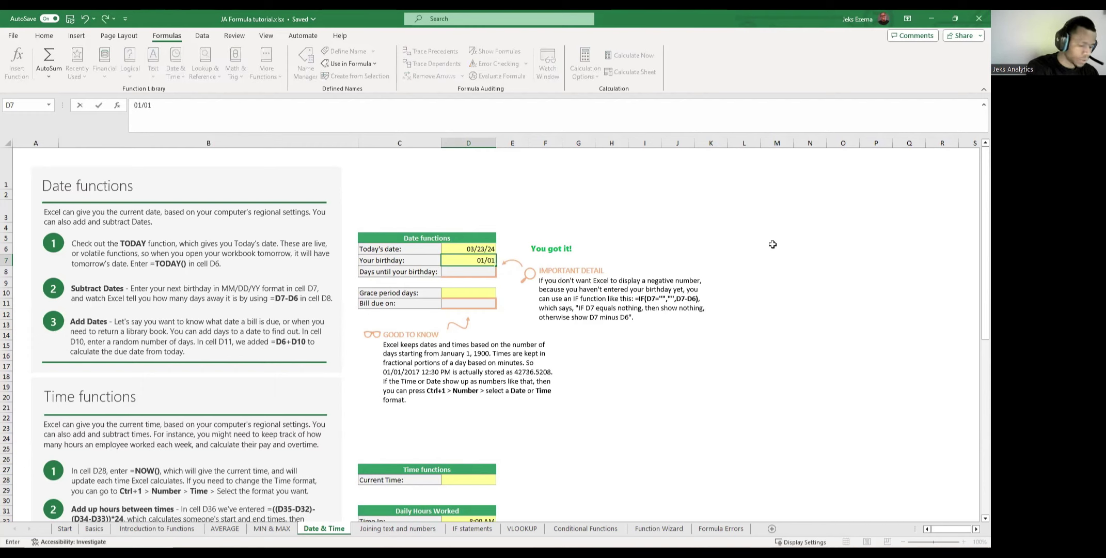
text(/)
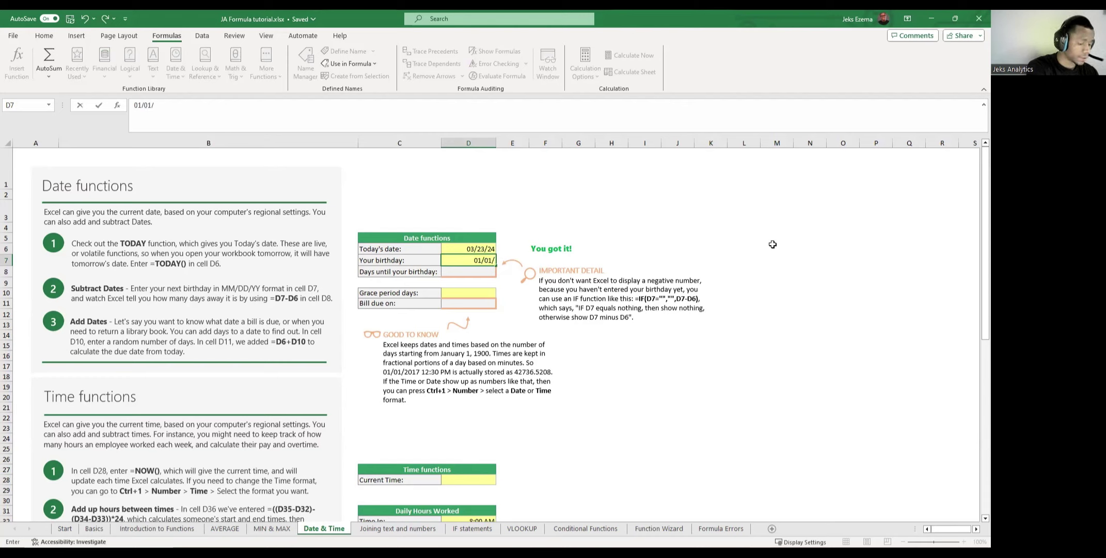
text(1990)
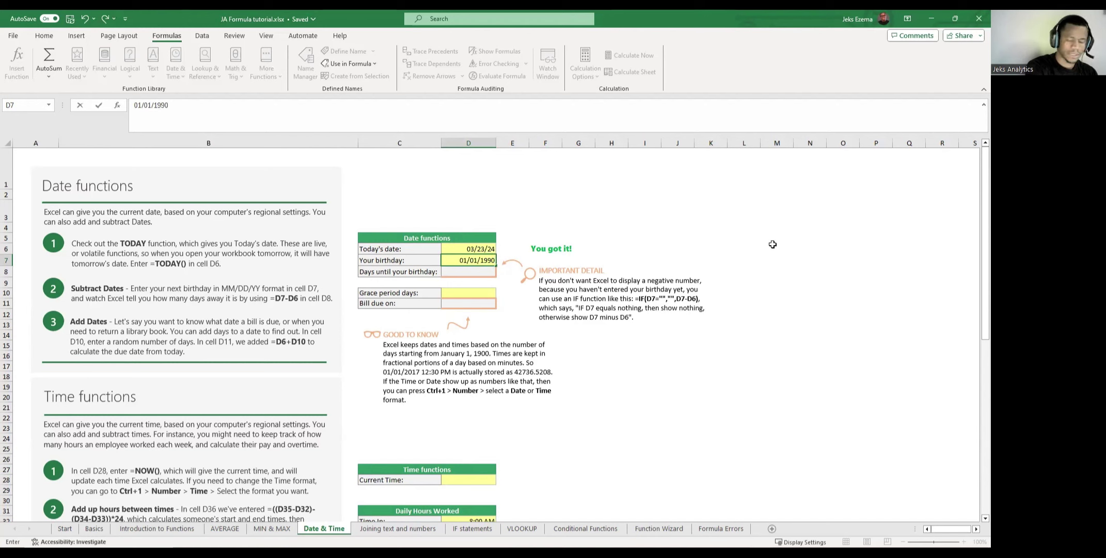
key(Return)
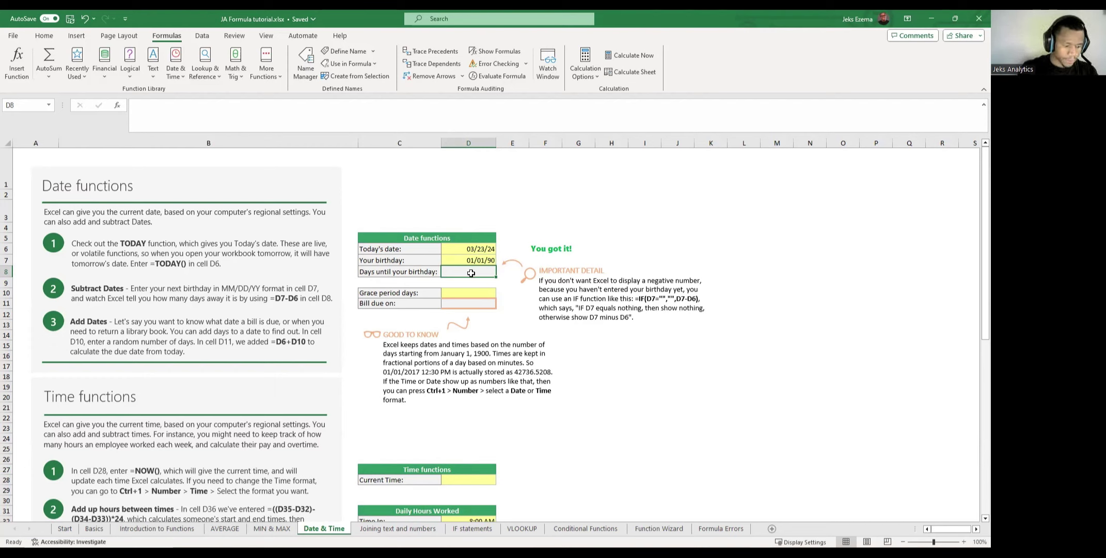
text(=)
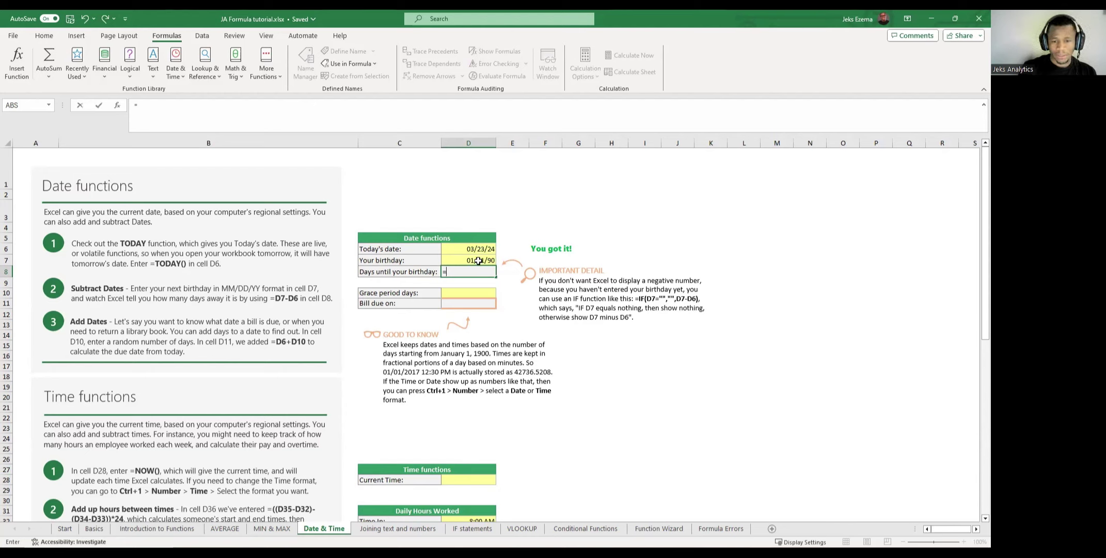
click(479, 260)
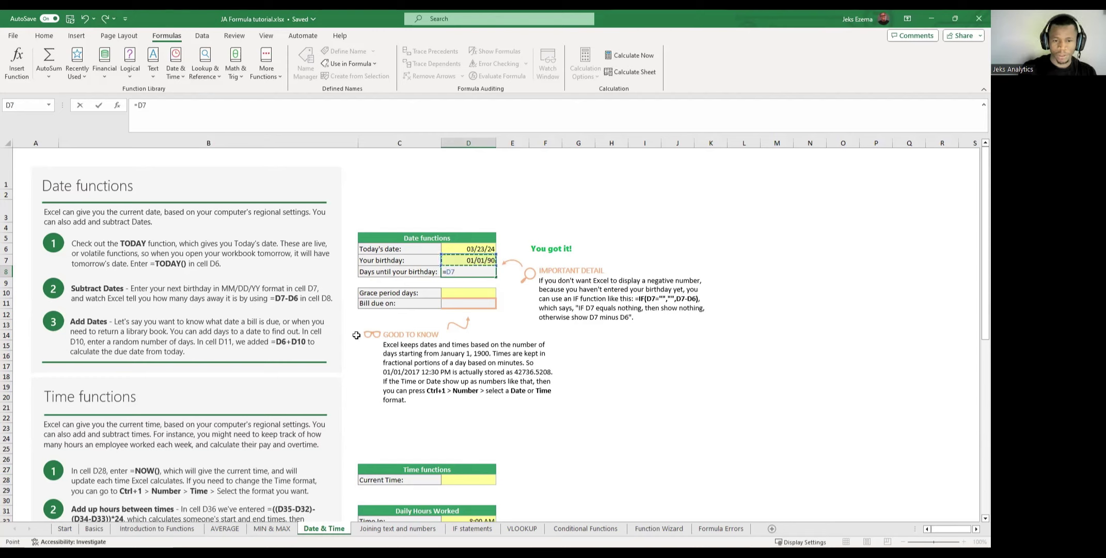
text(-)
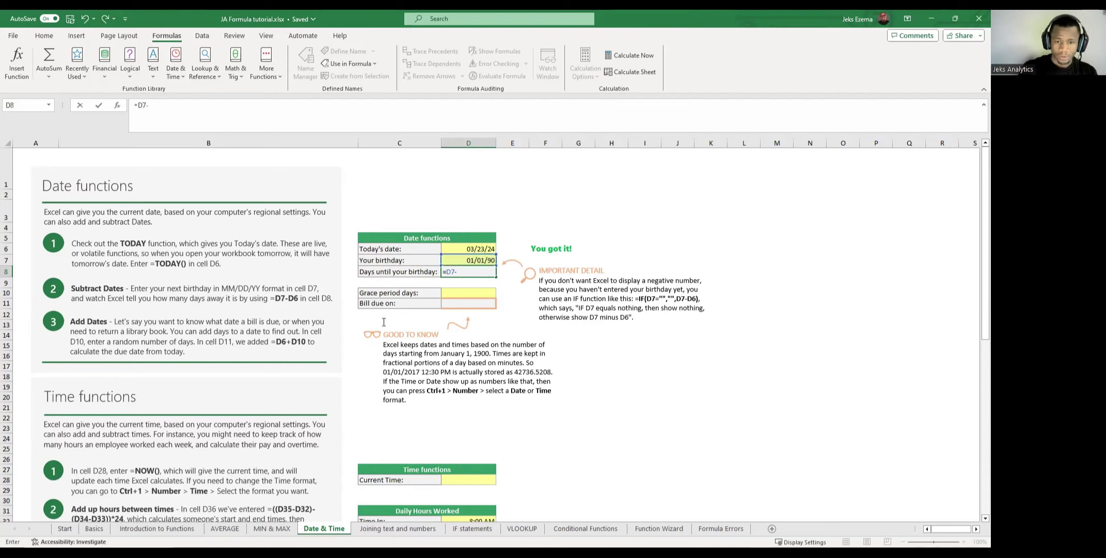
click(475, 248)
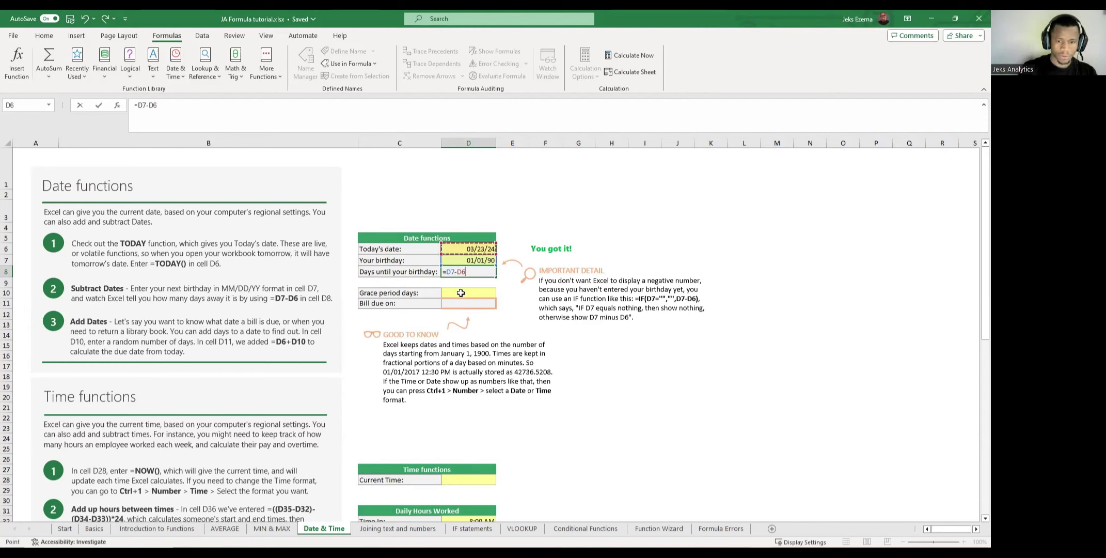
key(Return)
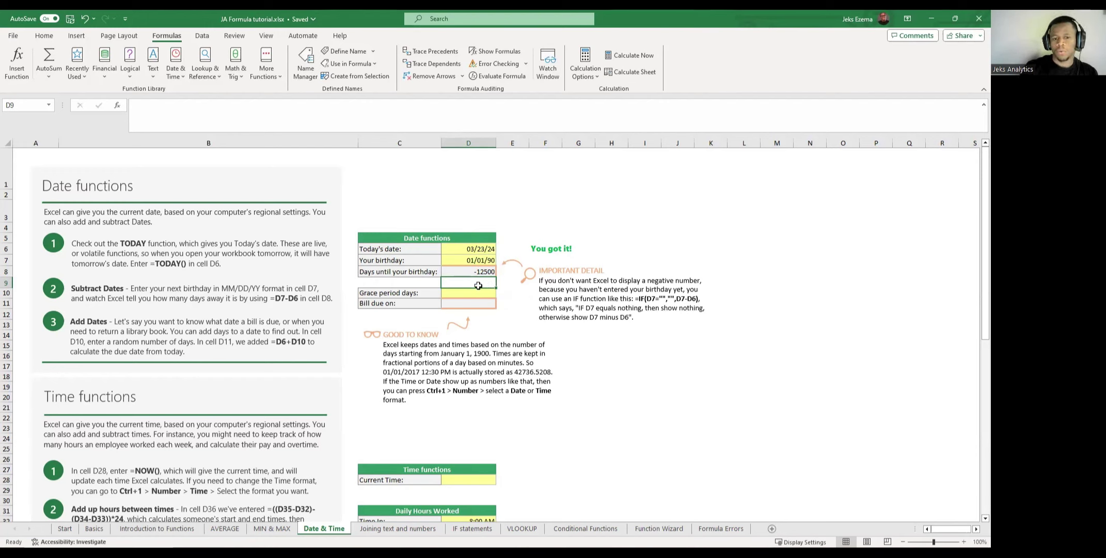
click(520, 301)
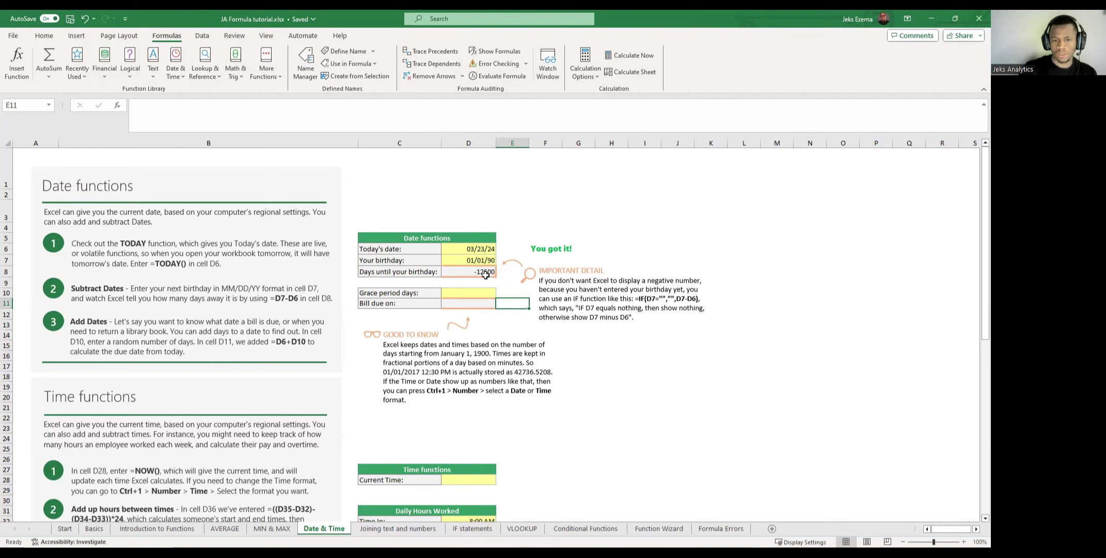
Remove the stray M8 reference from D8's =D7-D6 formula and reopen it for editing.
click(485, 275)
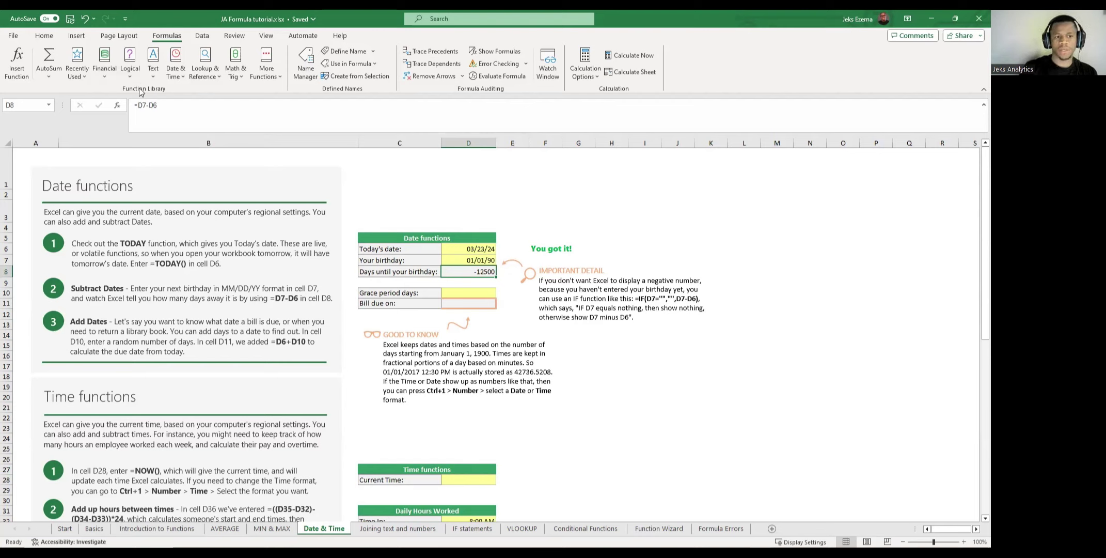
click(139, 105)
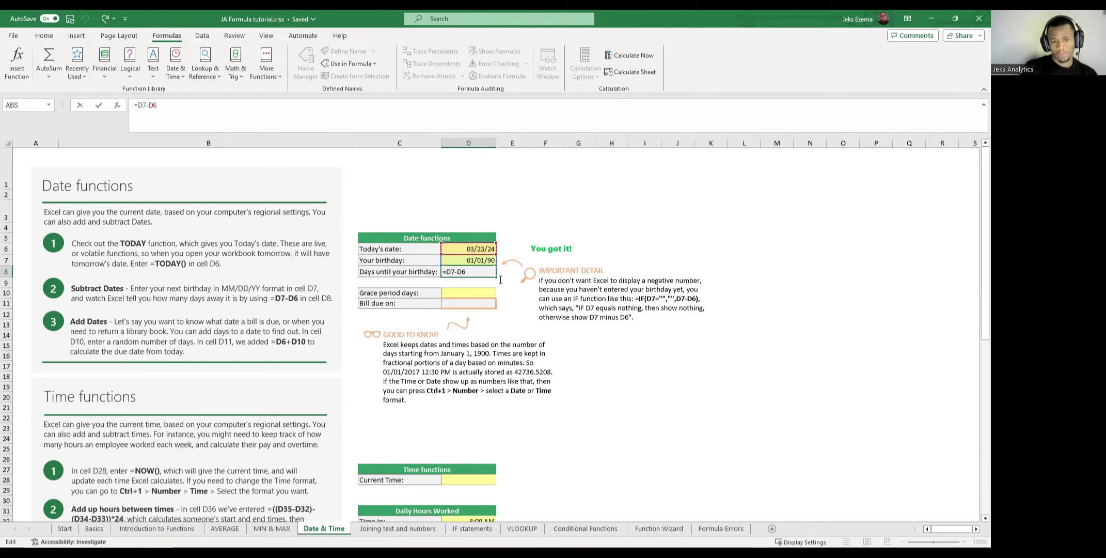
click(777, 271)
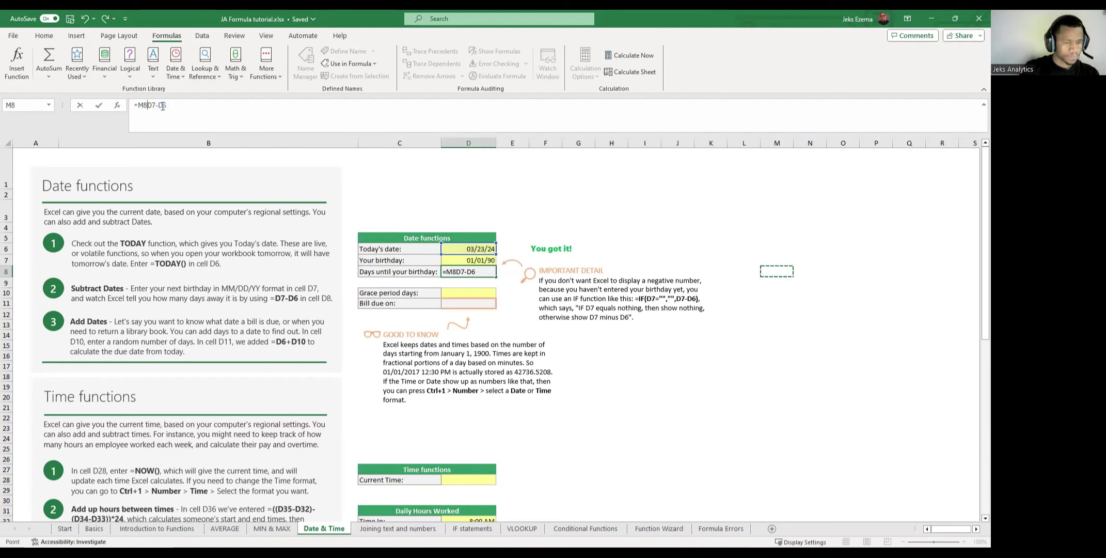
key(BackSpace)
key(BackSpace)
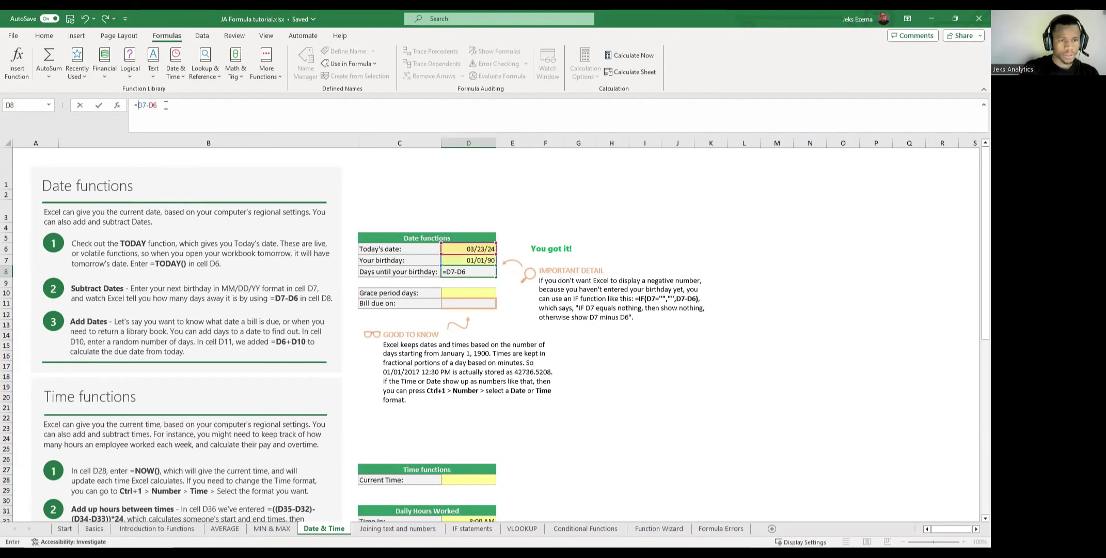
key(Return)
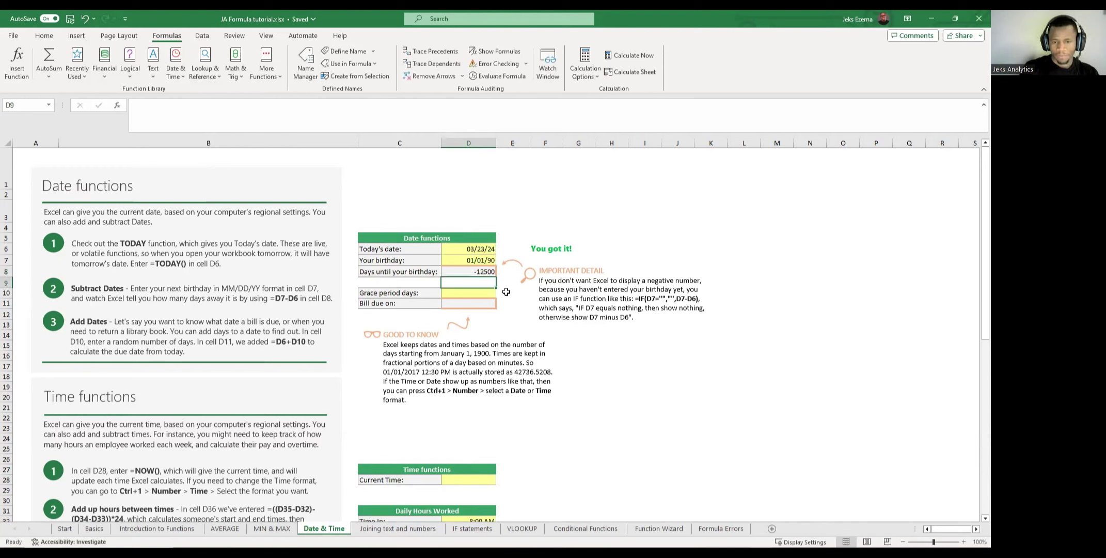
click(481, 273)
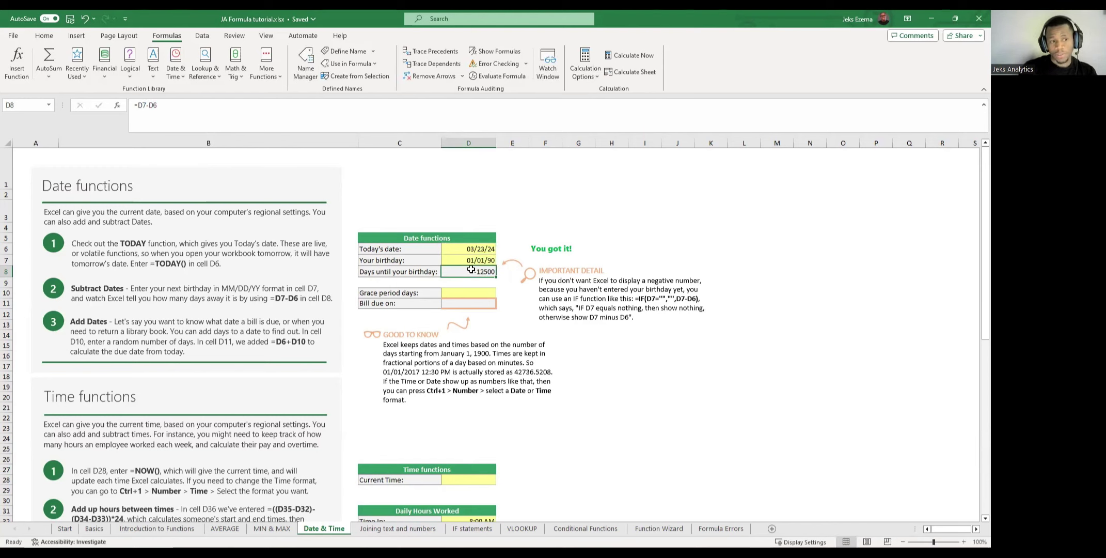
click(139, 105)
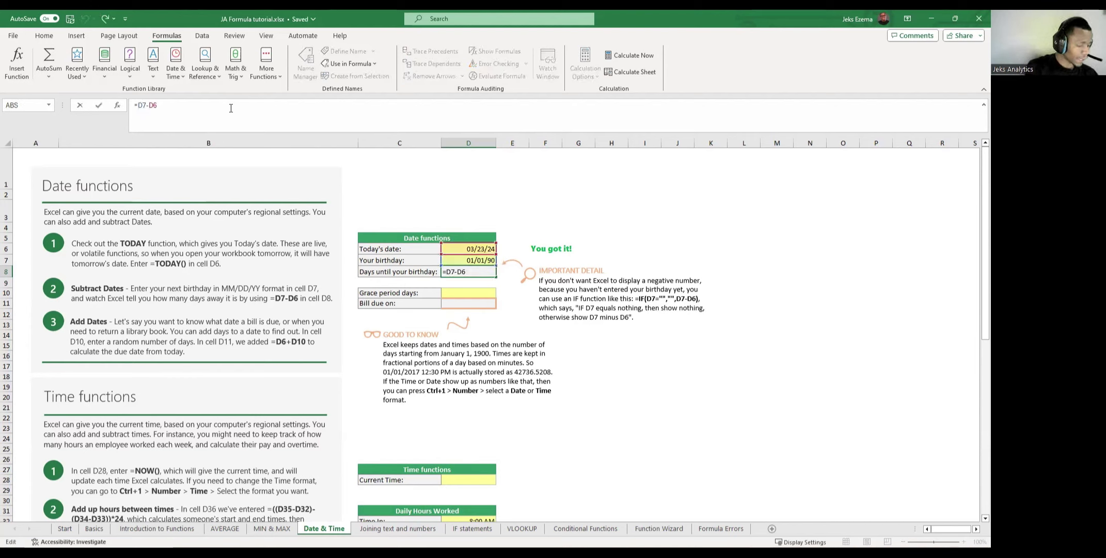
Wrap D8's formula as =ABS(D7-D6) so it returns a positive 12500.
text(ab)
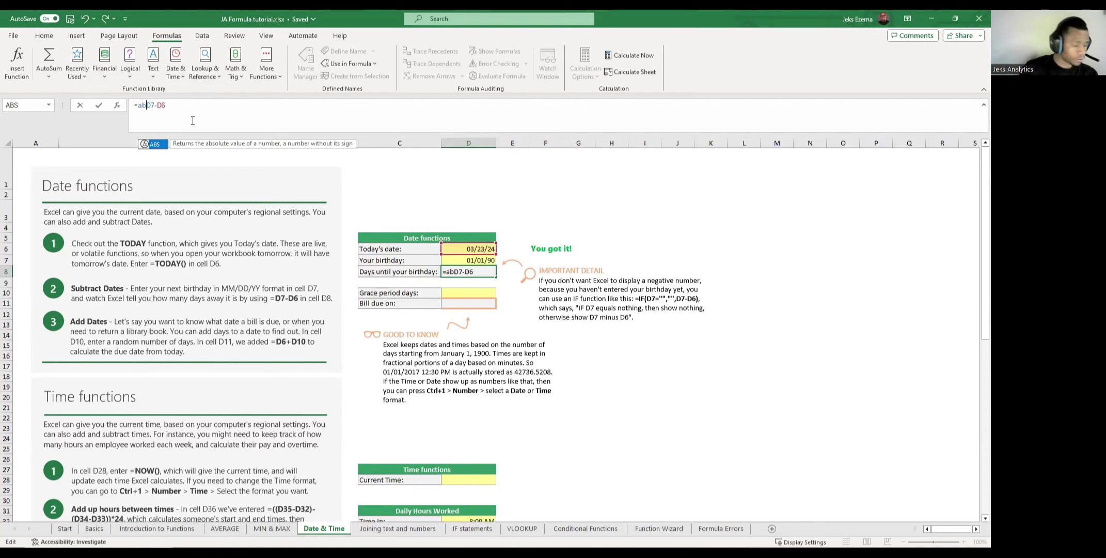
double_click(155, 145)
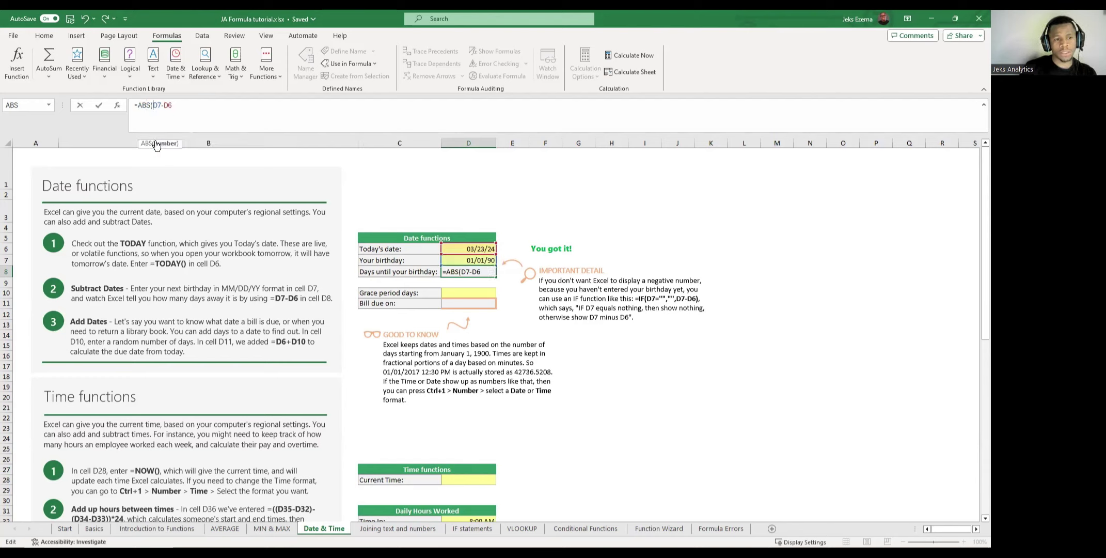
click(182, 103)
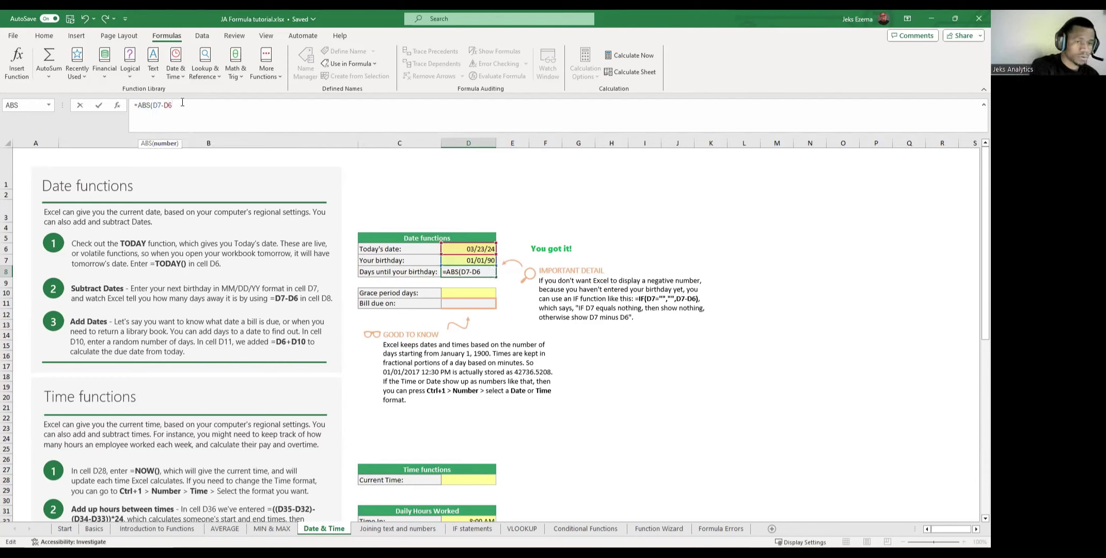
text())
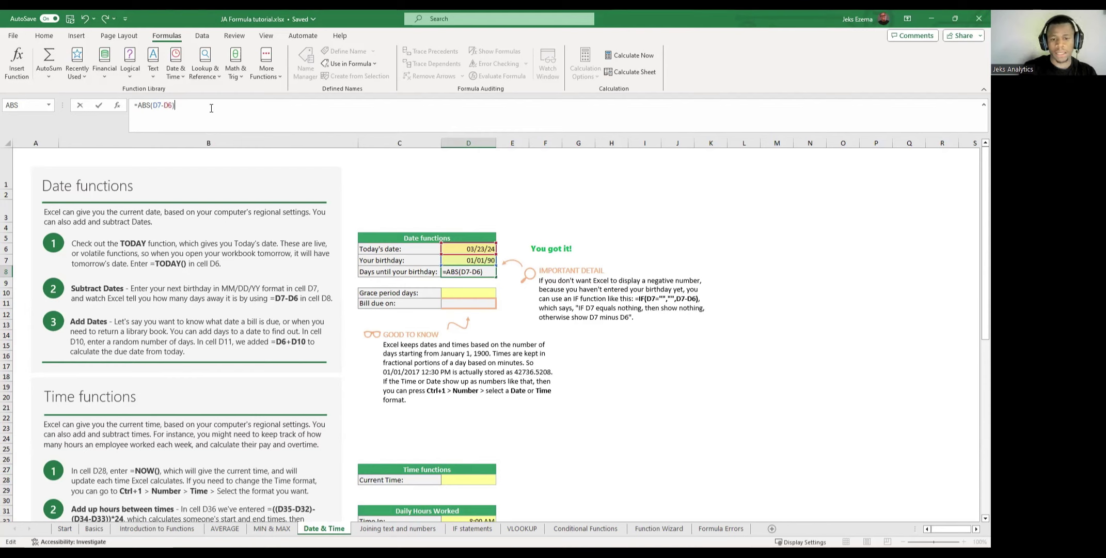
key(ctrl+Return)
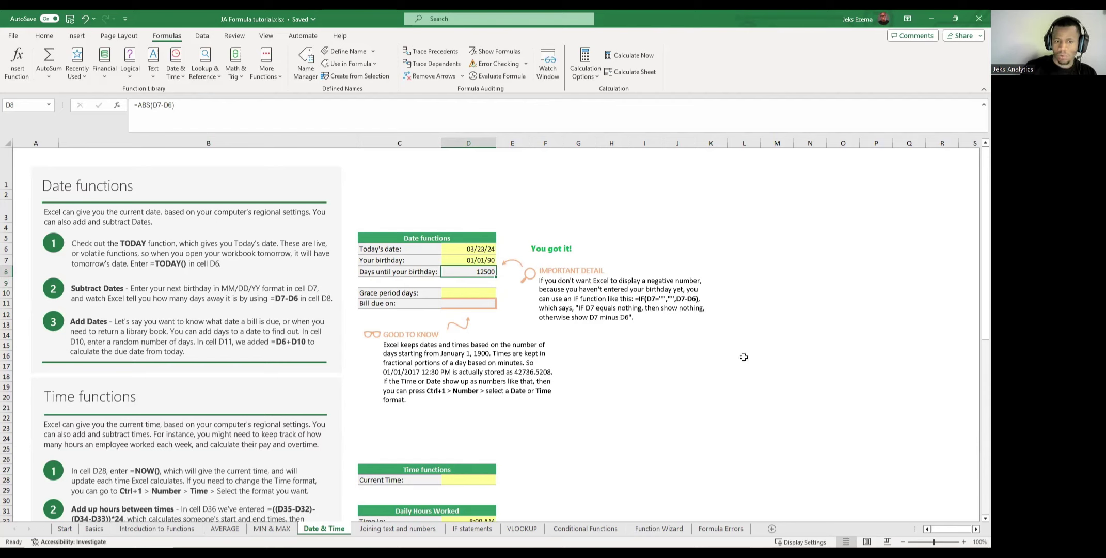
Enter 10 grace period days in D10, then select the bill due cell D11.
click(461, 291)
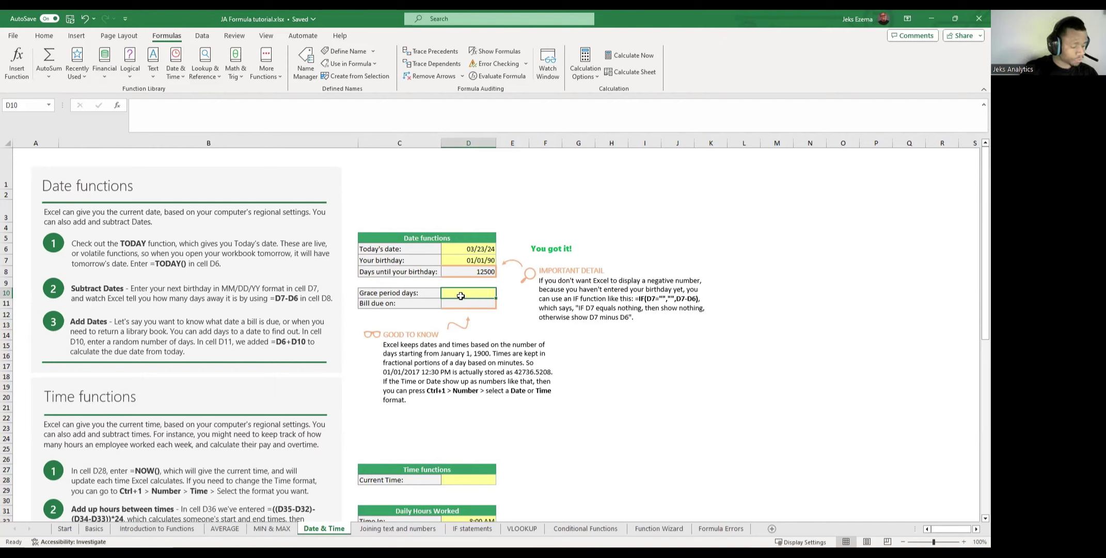
text(10)
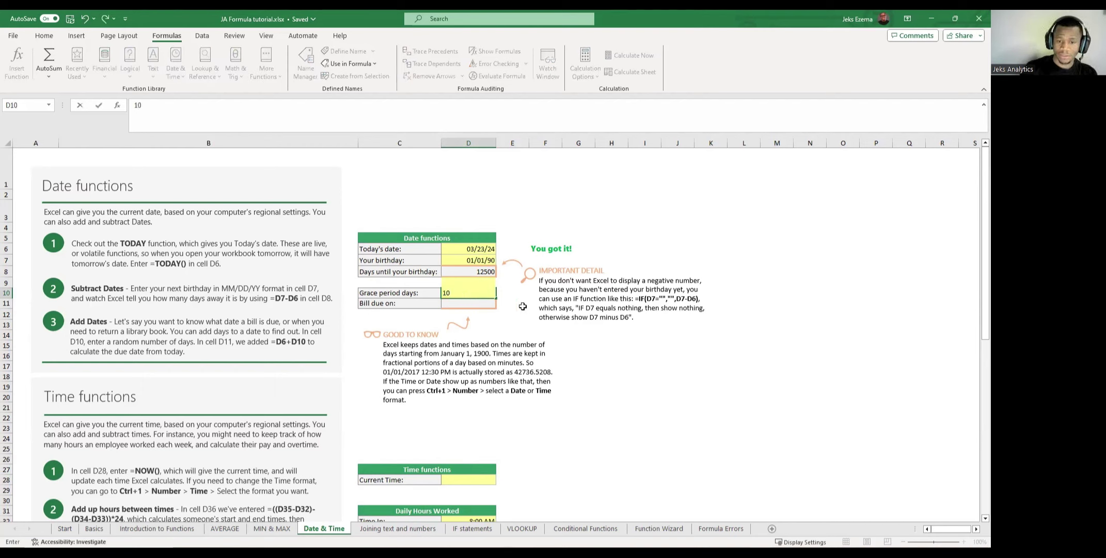
key(Return)
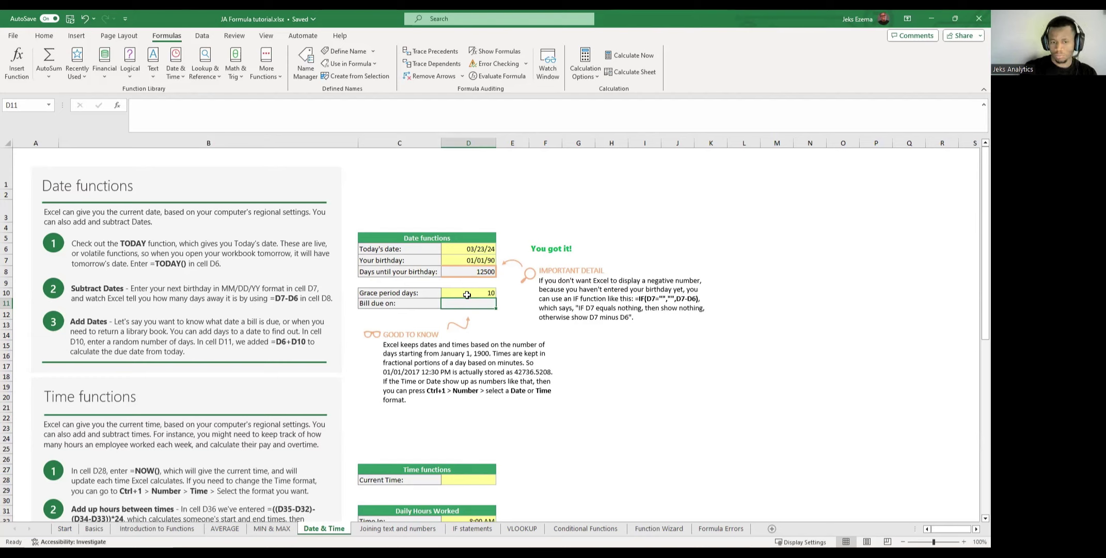
click(467, 295)
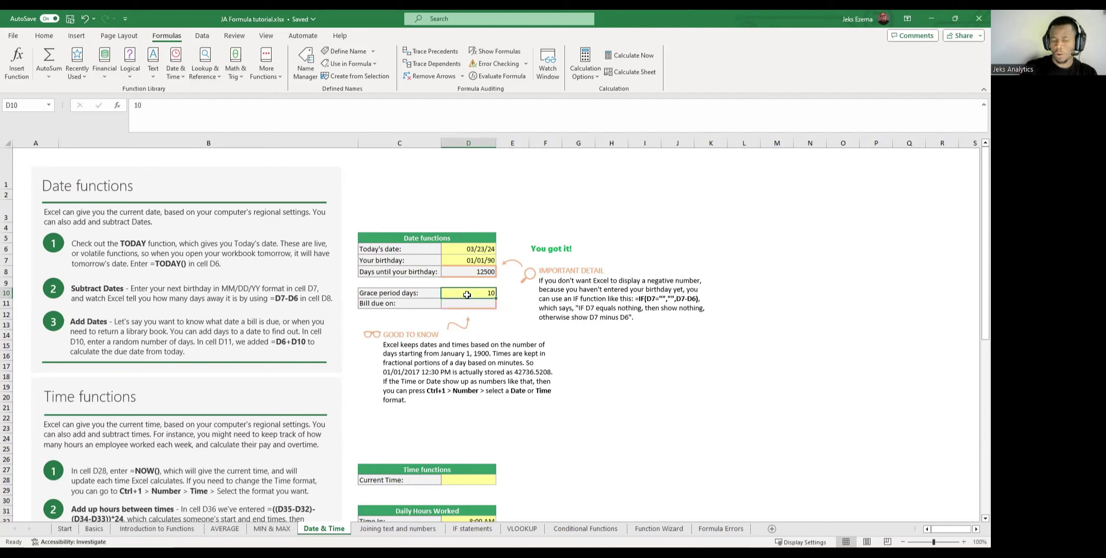
click(475, 305)
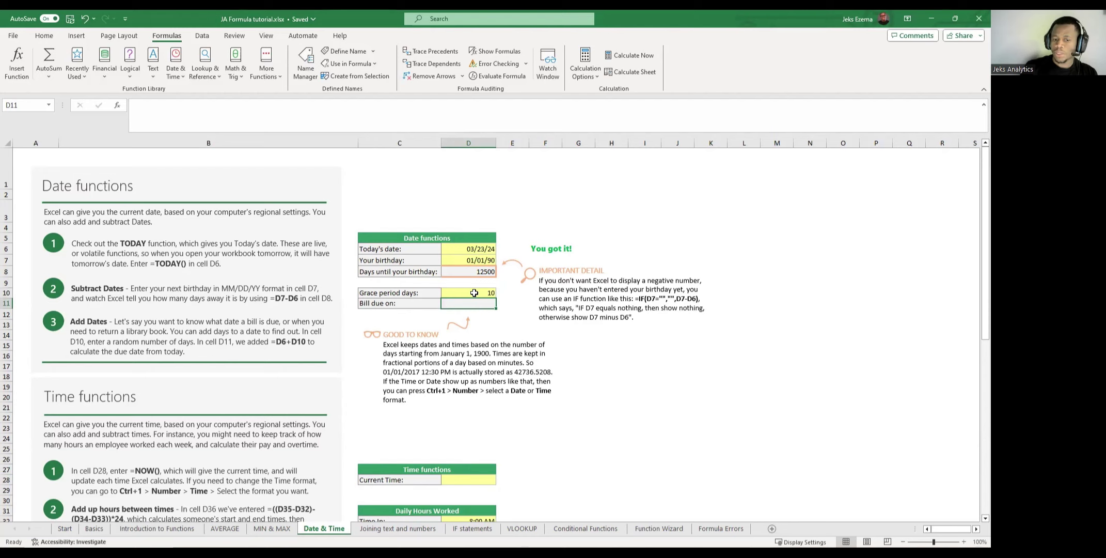
click(474, 292)
click(471, 305)
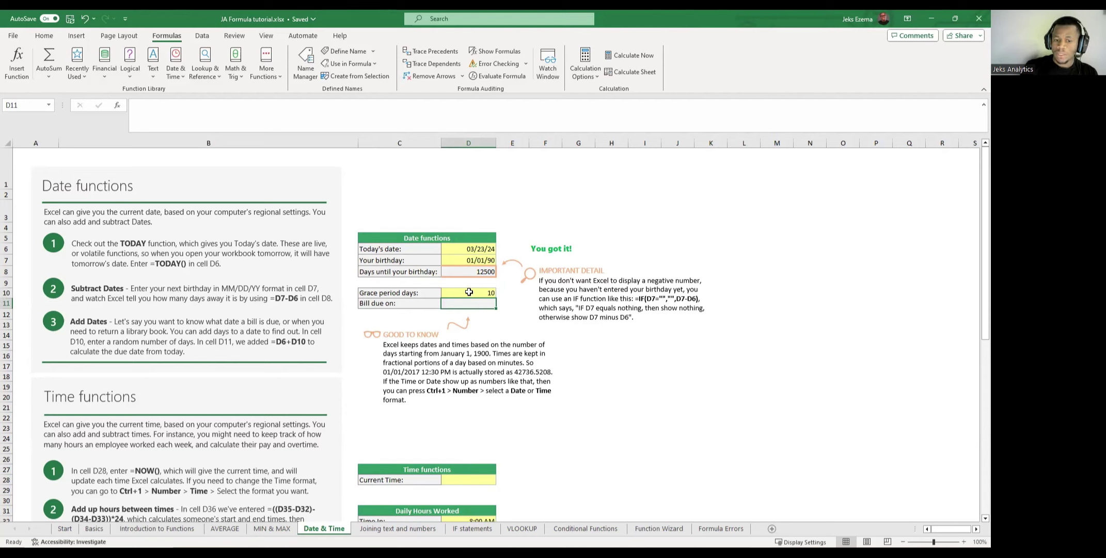
click(469, 292)
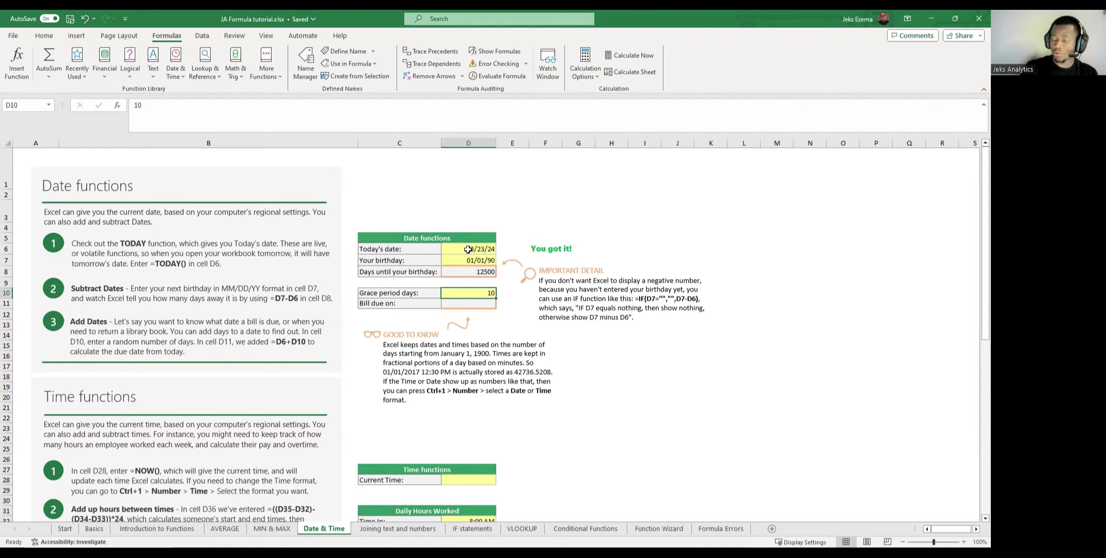
click(467, 304)
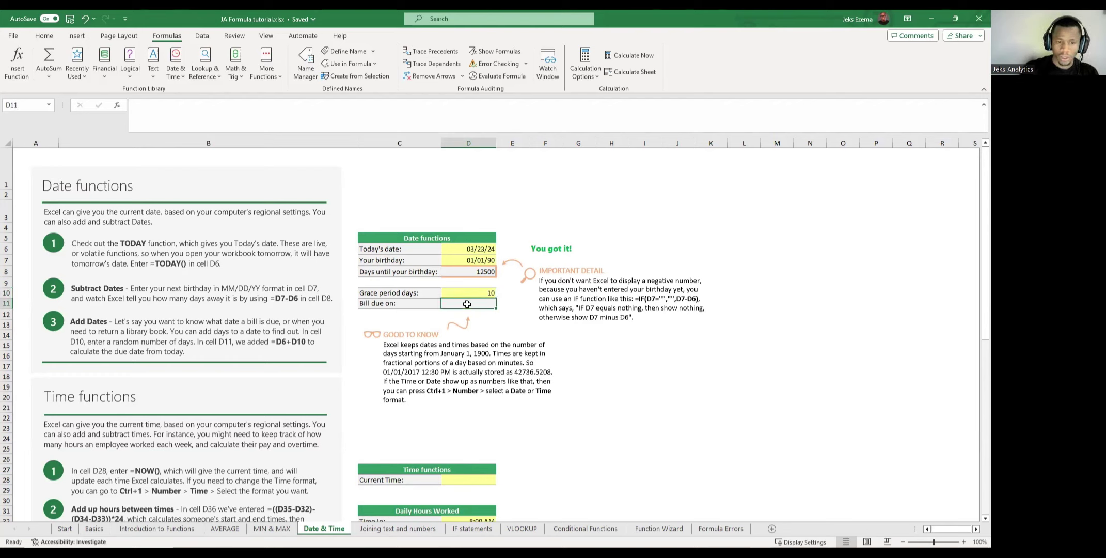
text(=)
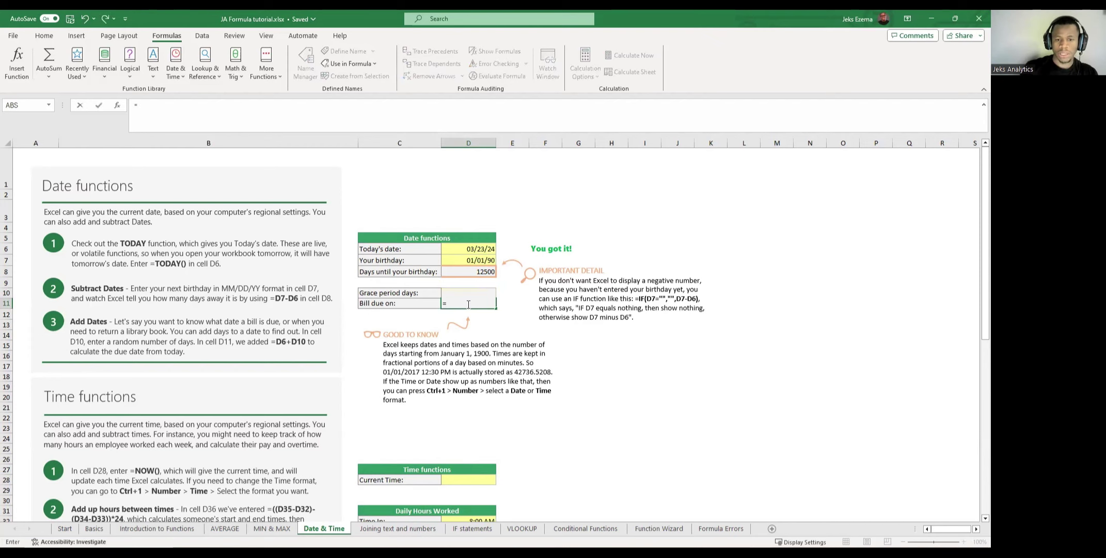
click(473, 248)
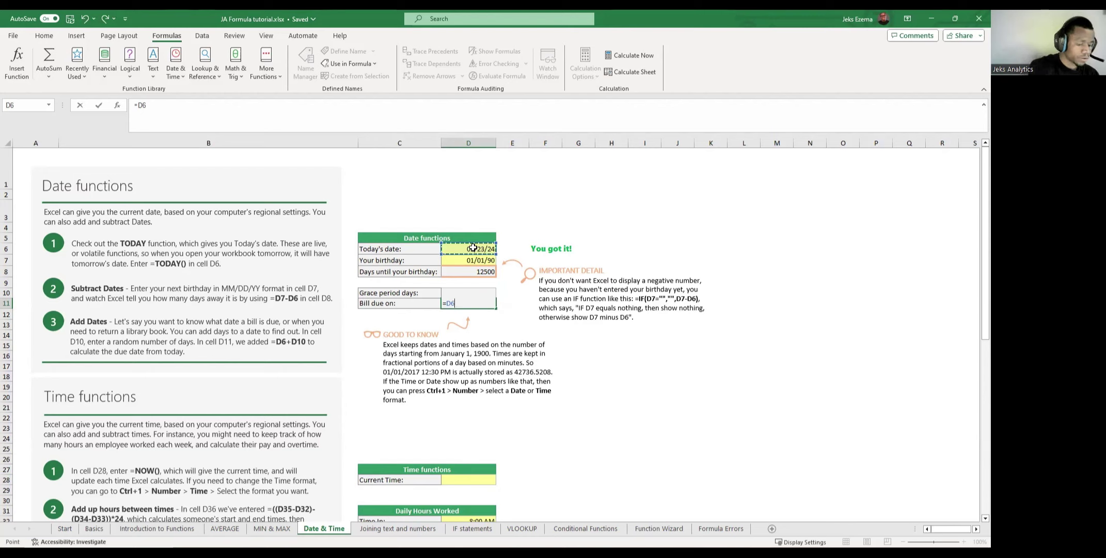
text(+)
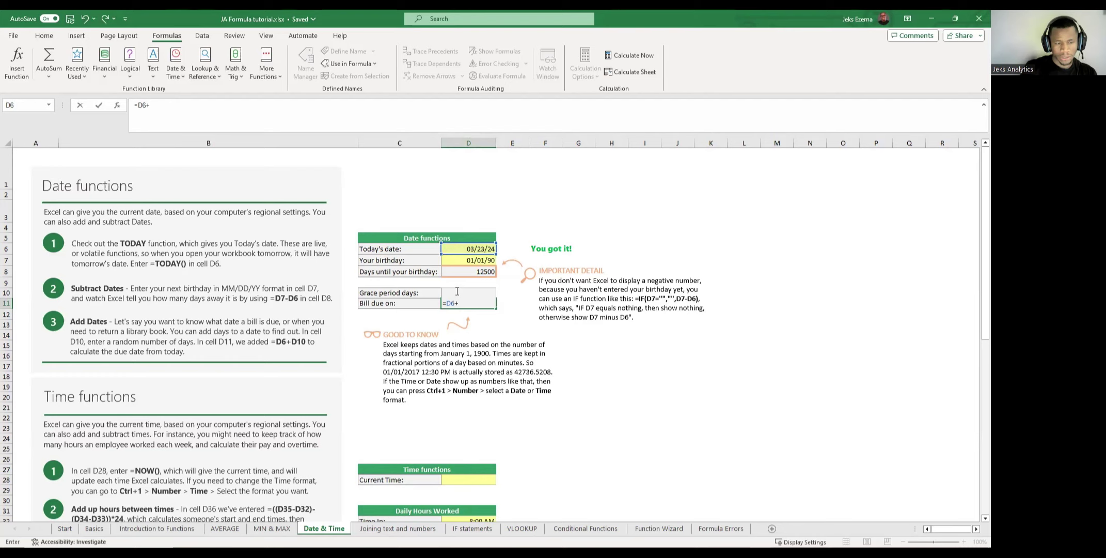
click(172, 111)
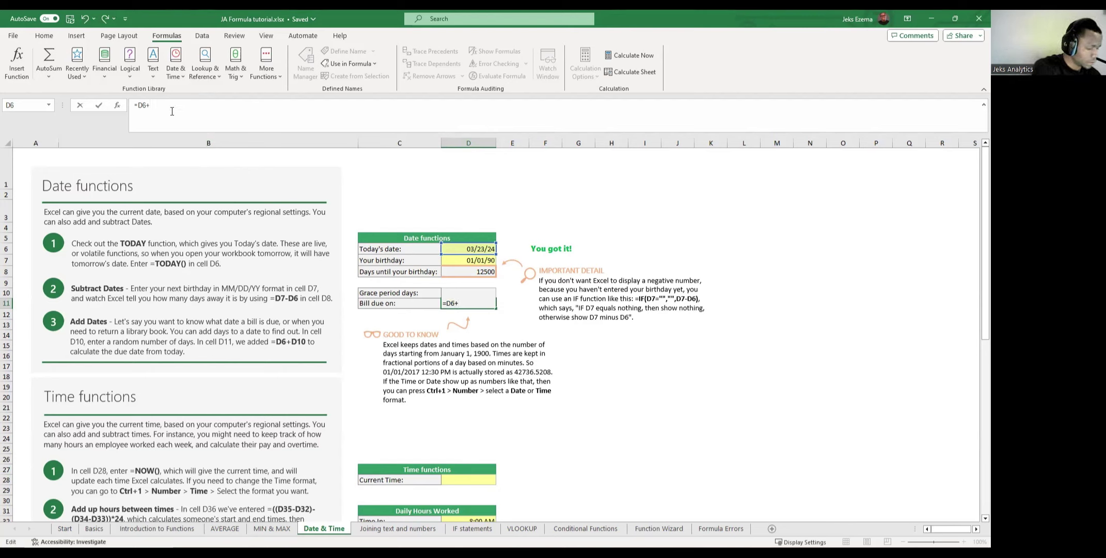
text(D10)
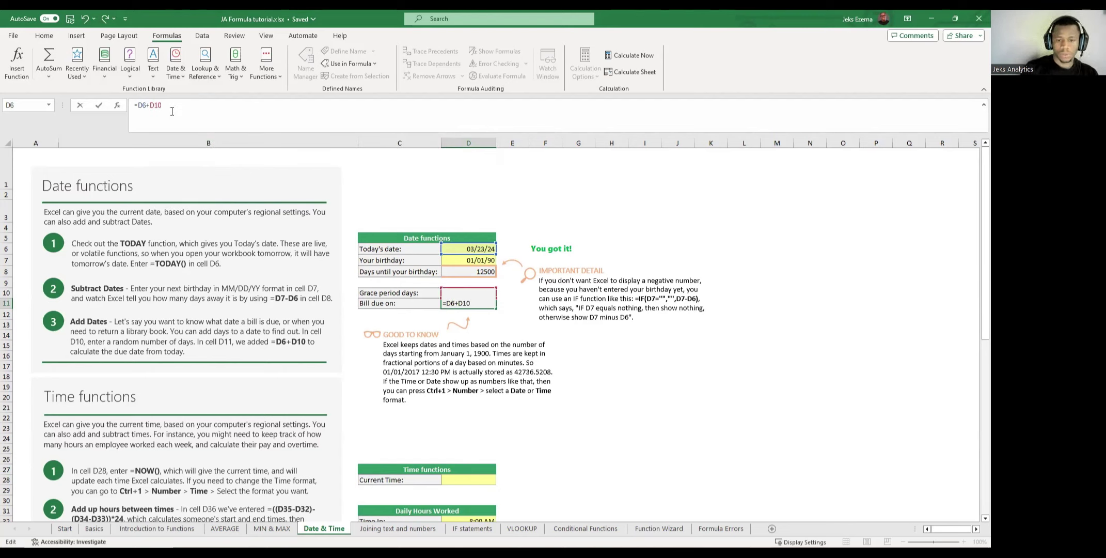
key(Return)
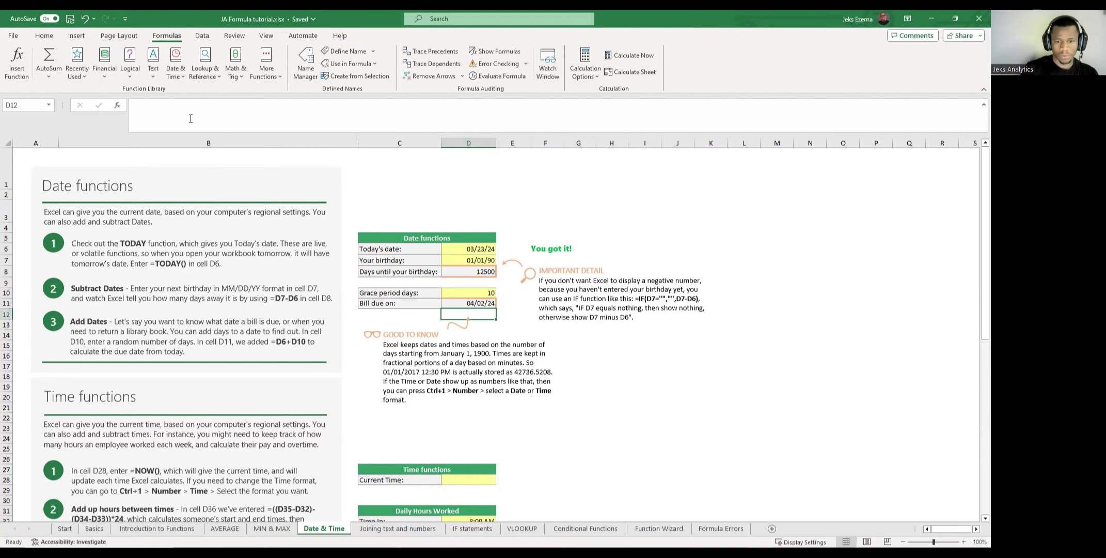
click(618, 364)
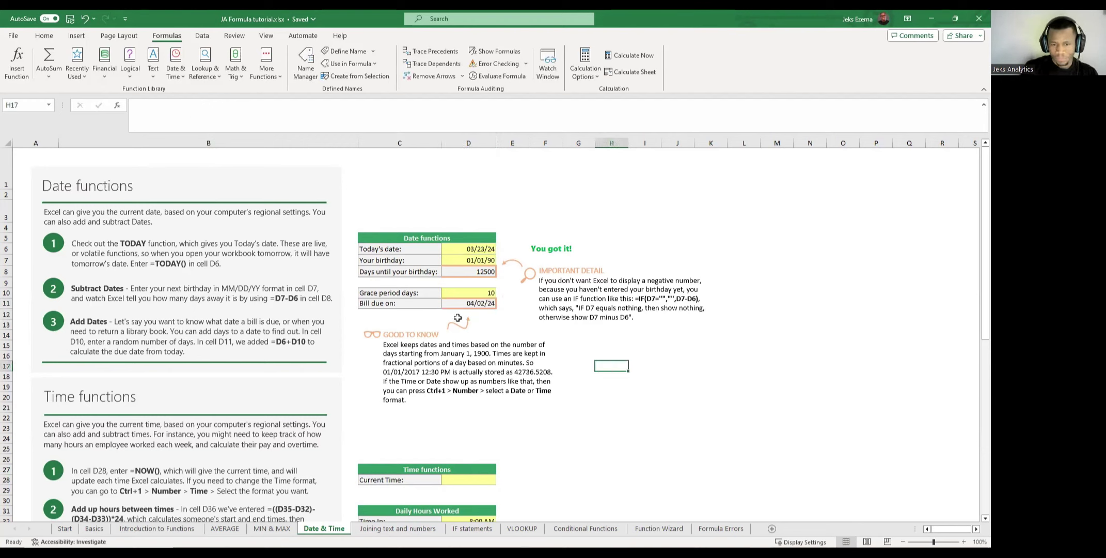
click(484, 306)
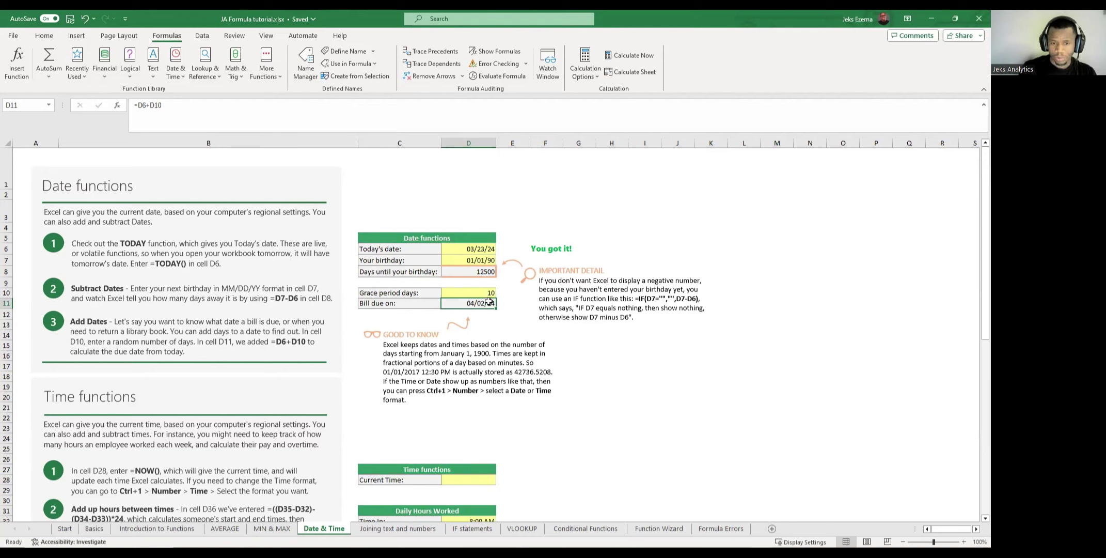
click(515, 322)
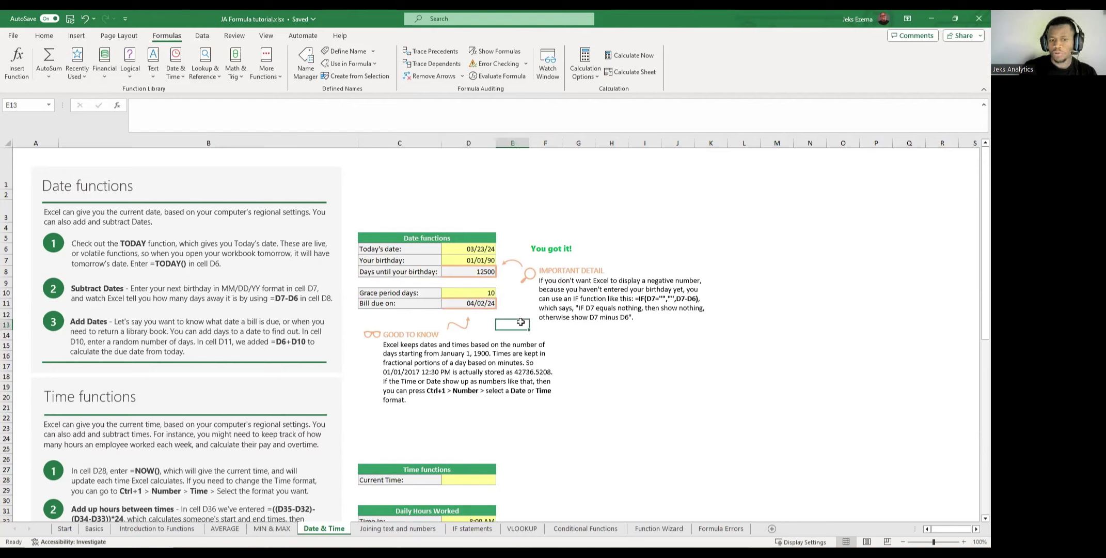
click(477, 303)
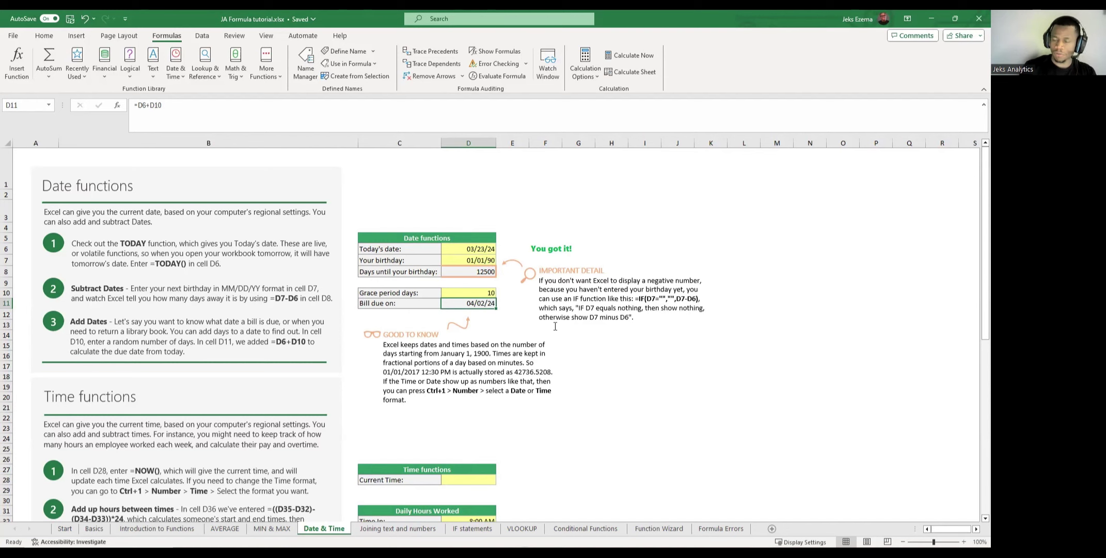
click(626, 363)
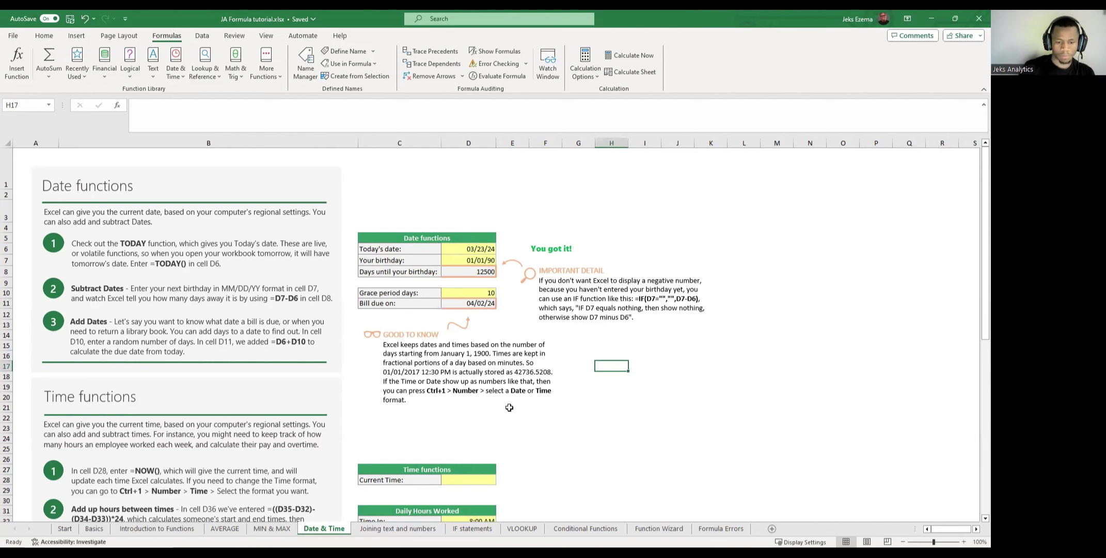
Enter =NOW() in Current Time cell D28 so it shows the live time, 7:52 PM.
scroll(511, 407, down, 2)
scroll(511, 405, down, 2)
scroll(513, 380, up, 4)
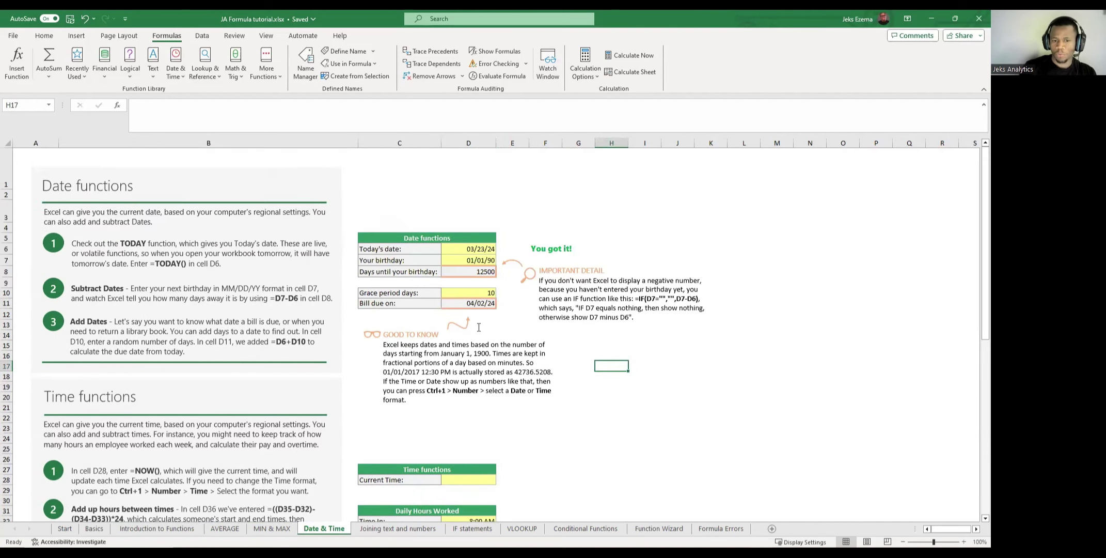
scroll(476, 252, down, 4)
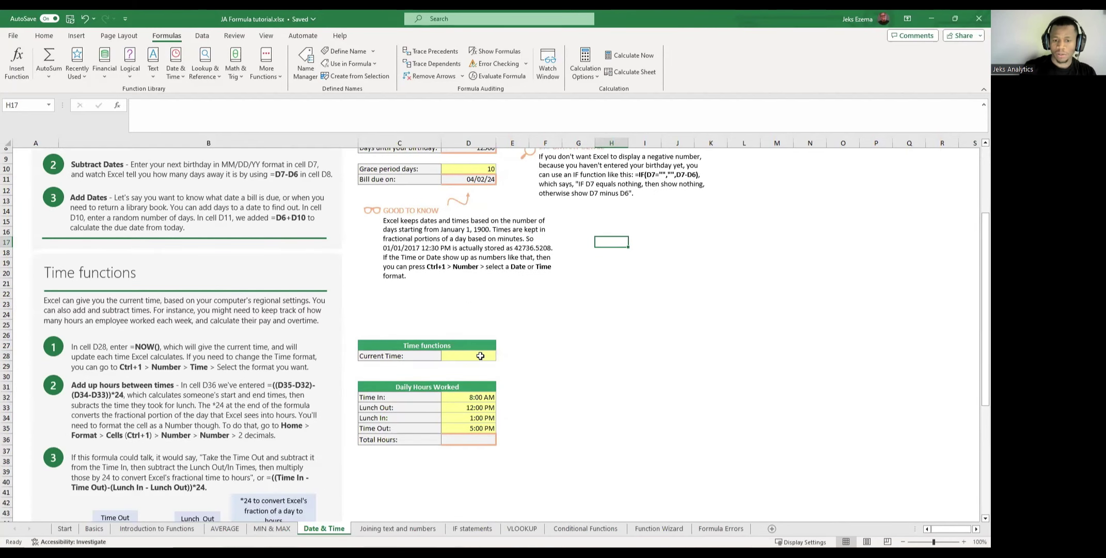
click(482, 355)
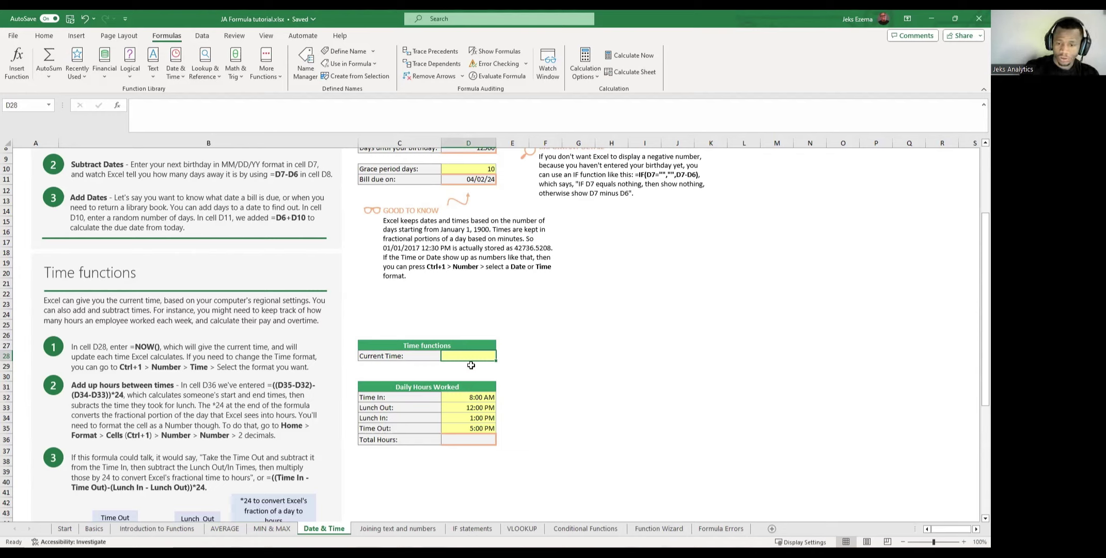
text(=)
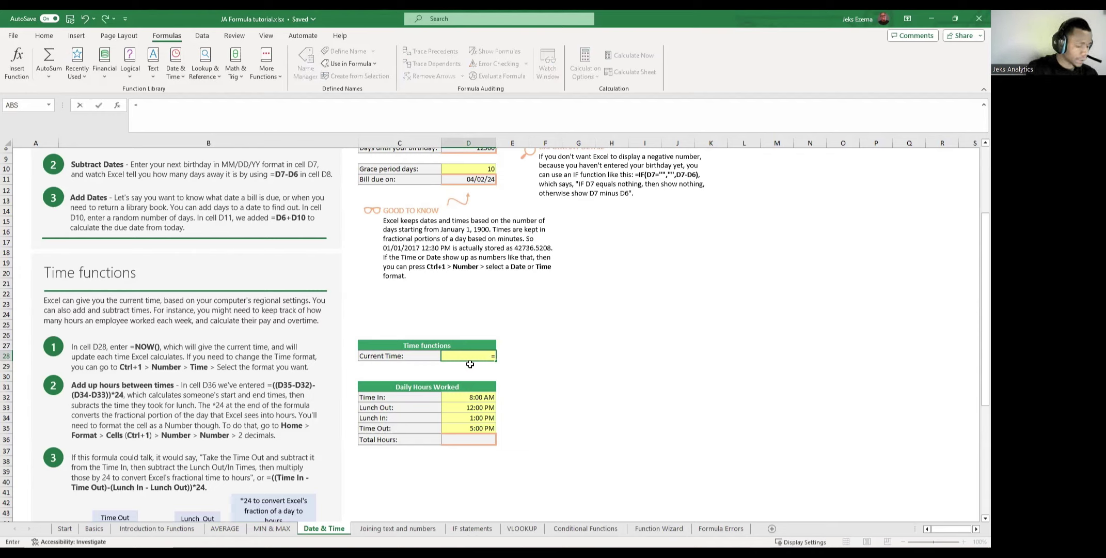
text(NOW)
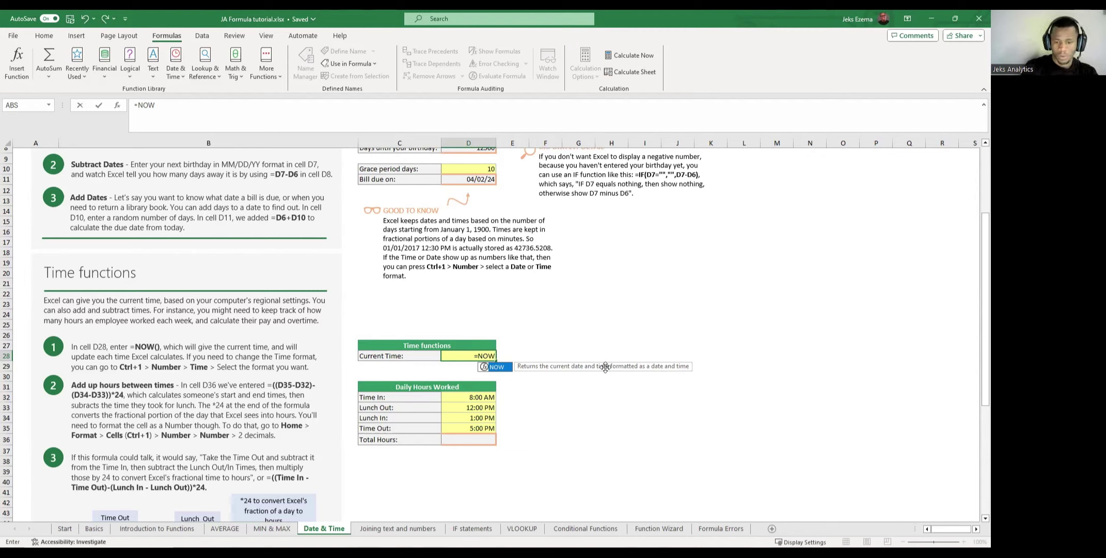
double_click(496, 366)
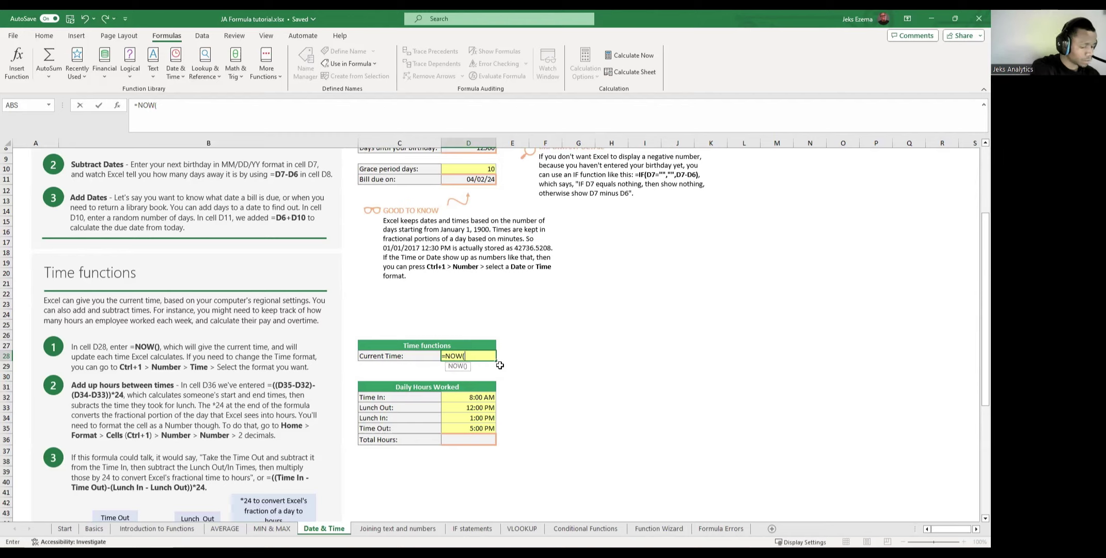
text())
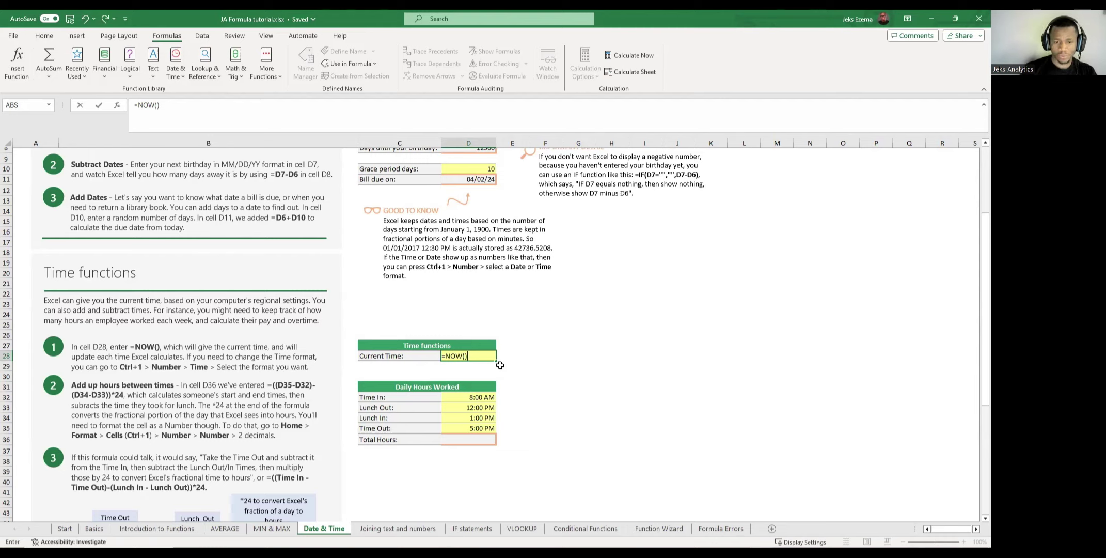
key(Return)
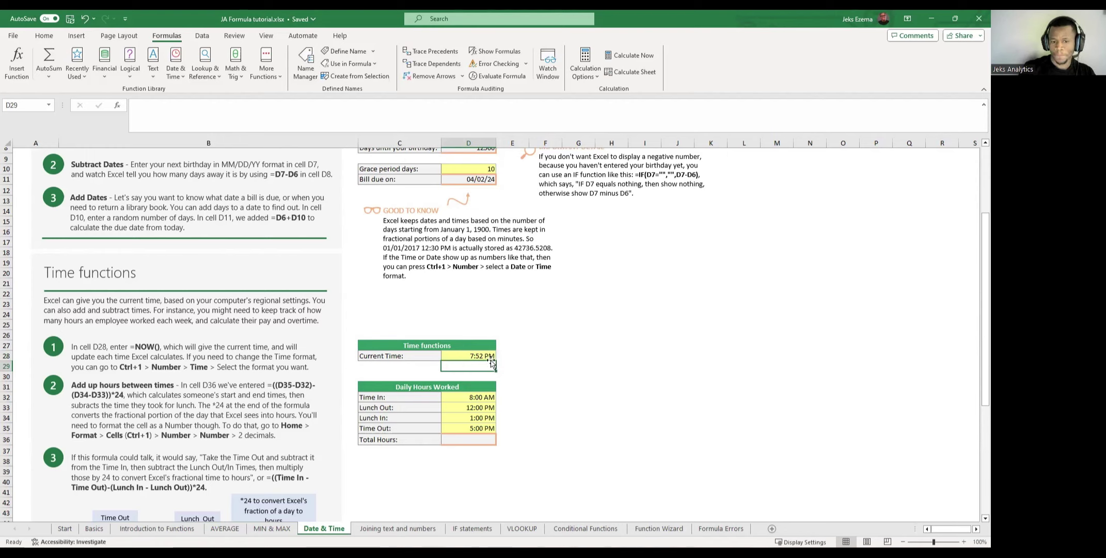
click(503, 355)
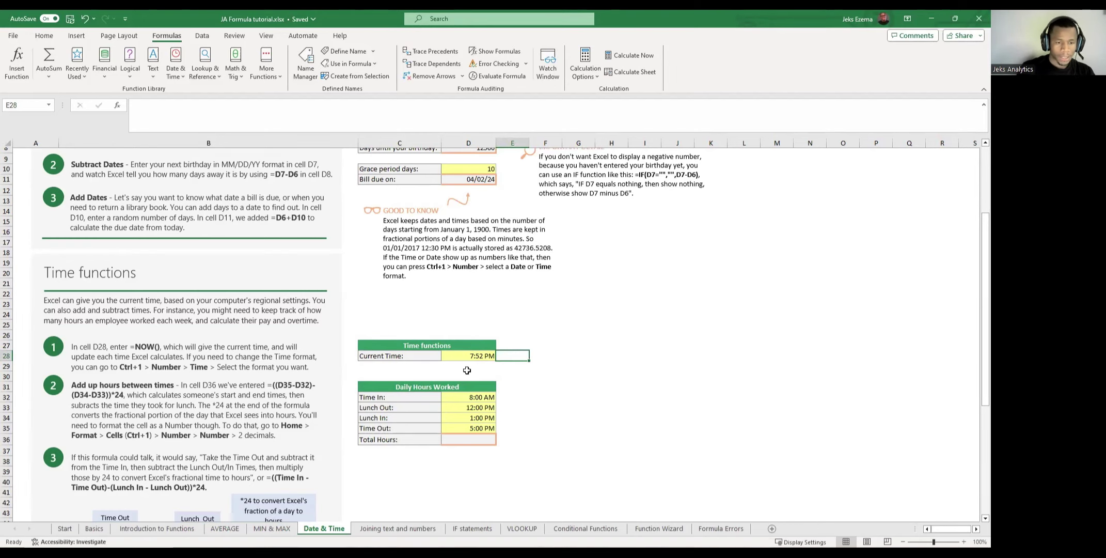
Check D28's number format on the Home tab, confirming it stays on Time.
scroll(164, 355, down, 2)
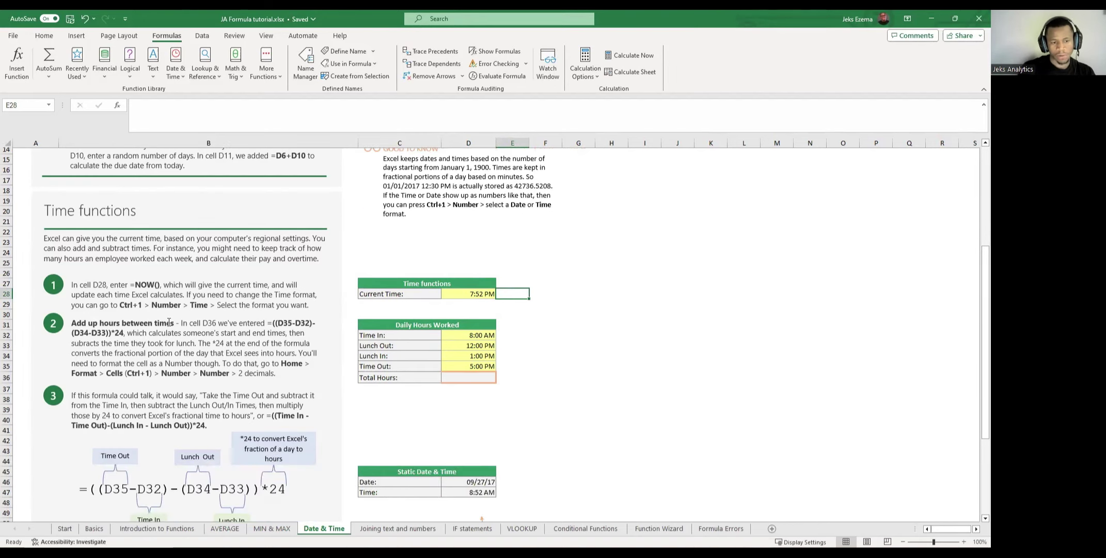
click(484, 294)
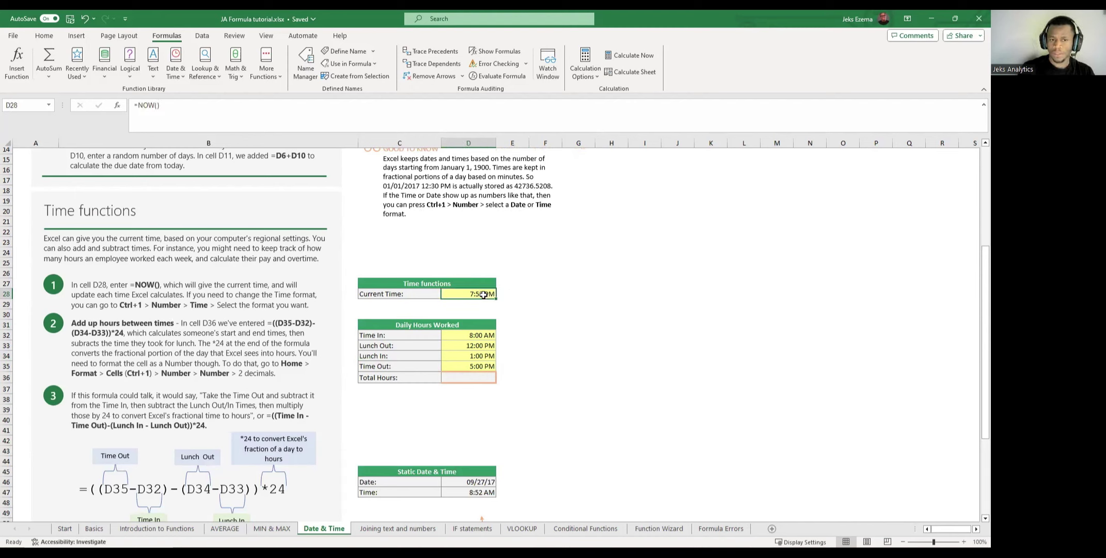
click(45, 36)
click(556, 296)
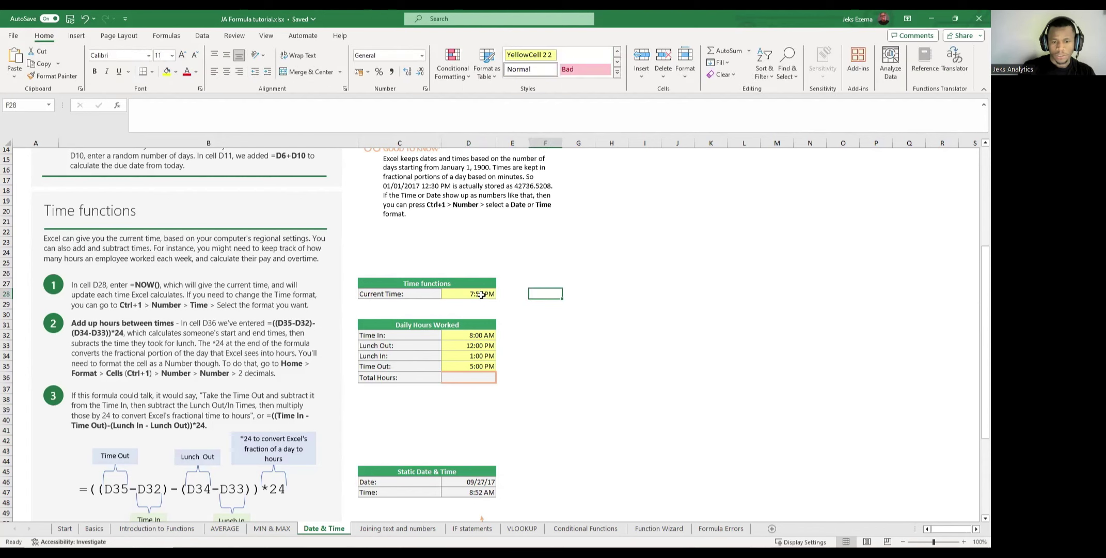
click(482, 295)
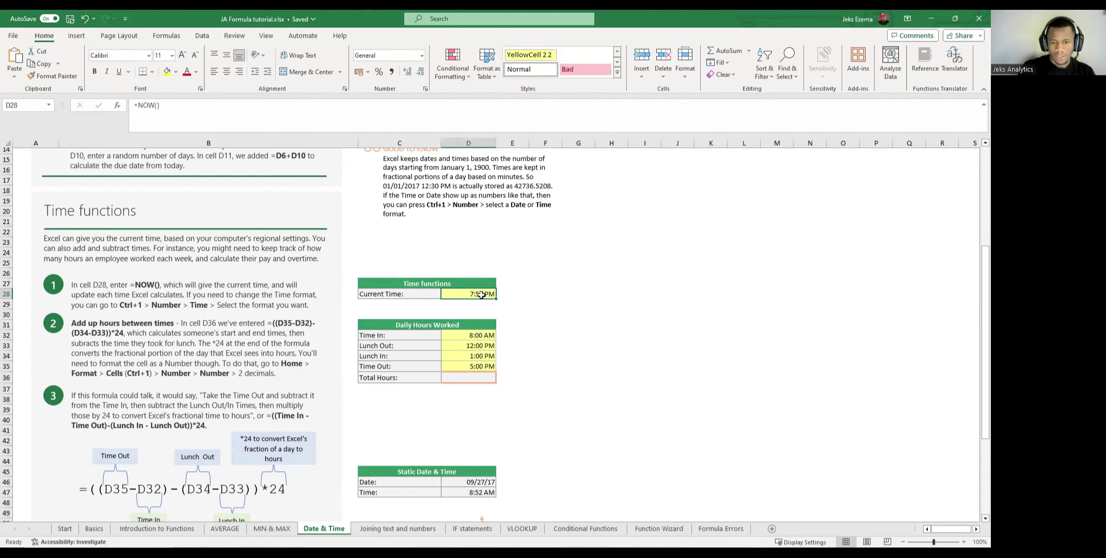
click(422, 56)
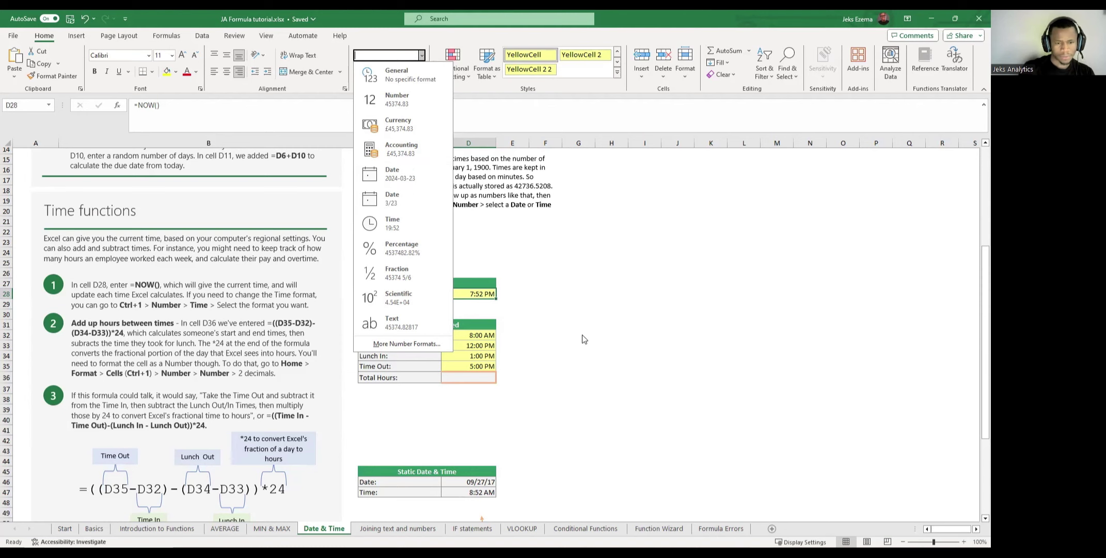
click(398, 223)
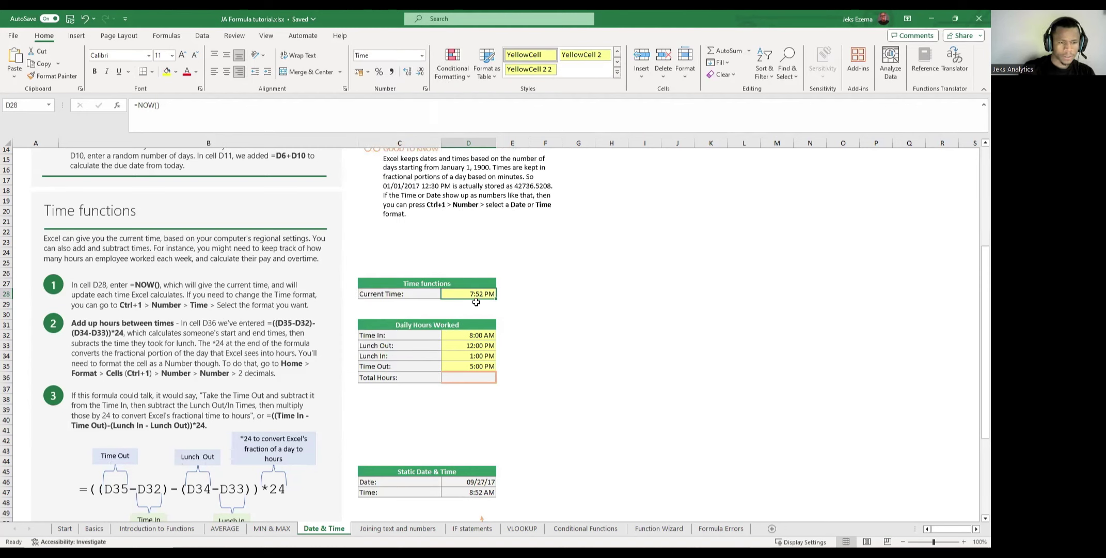
Open Format Cells for D28 with Ctrl+1 to see its Time format options.
click(537, 302)
click(484, 293)
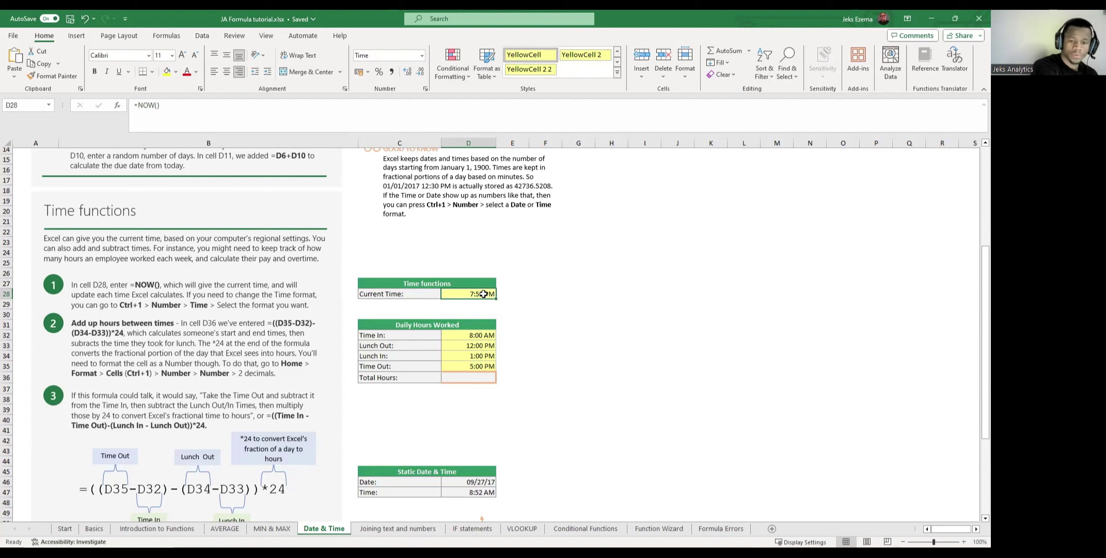
key(ctrl+1)
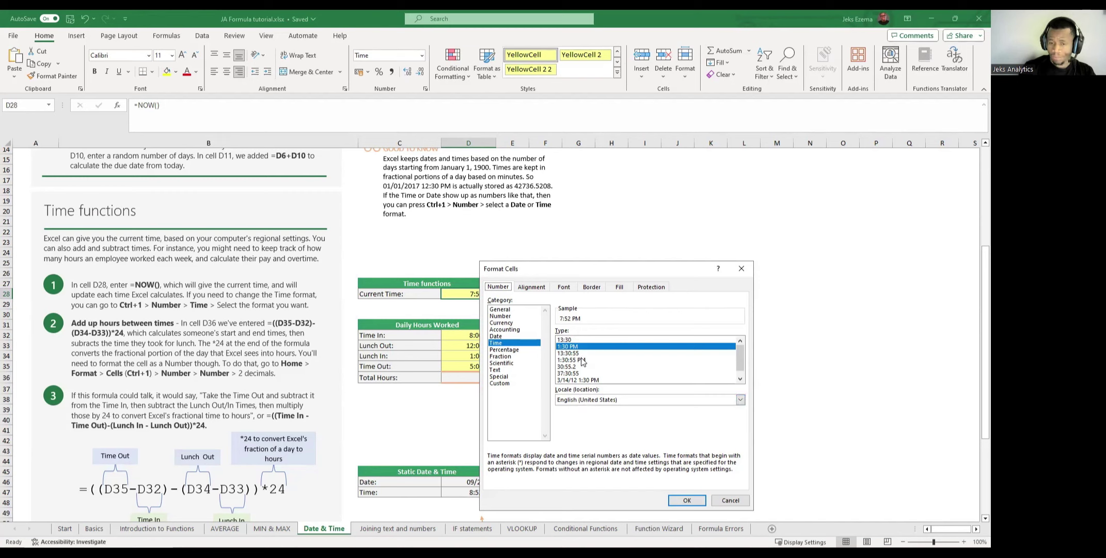
Cancel Format Cells without changes, leaving D28 showing 7:52 PM.
click(730, 500)
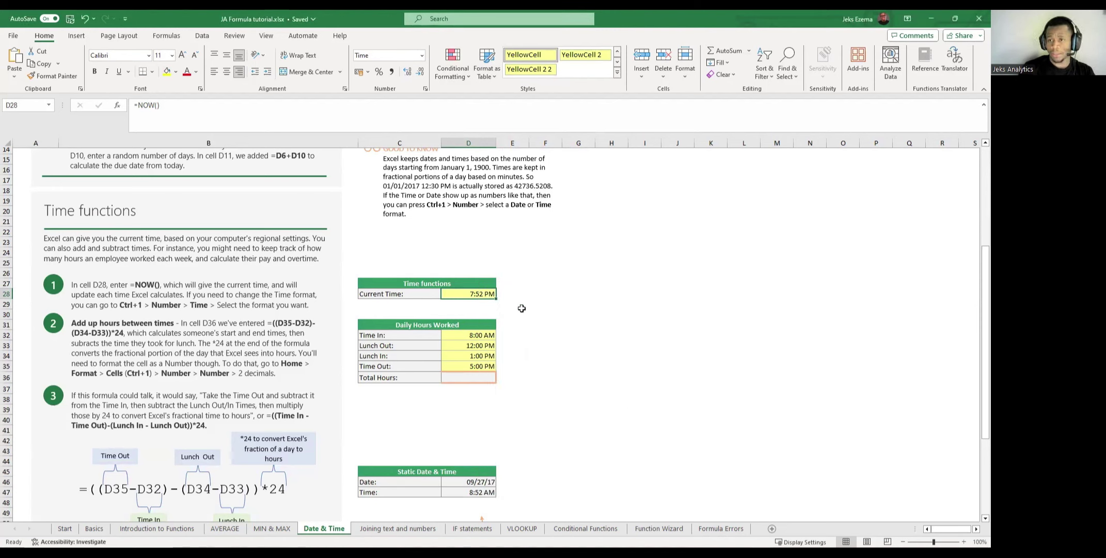
click(542, 387)
click(547, 367)
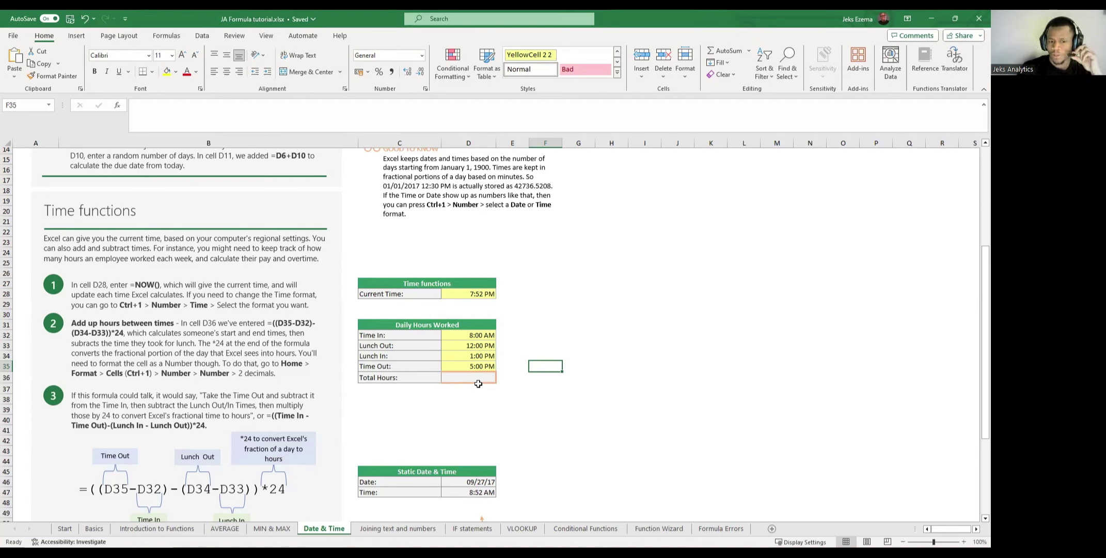
Select the Total Hours cell D36 in the hours table.
click(519, 346)
click(565, 346)
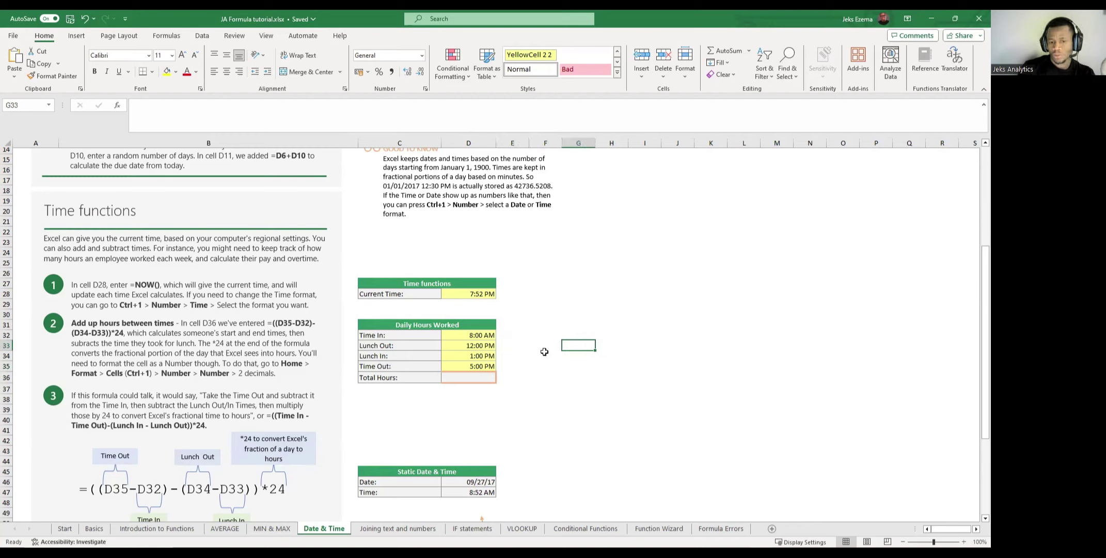
click(543, 345)
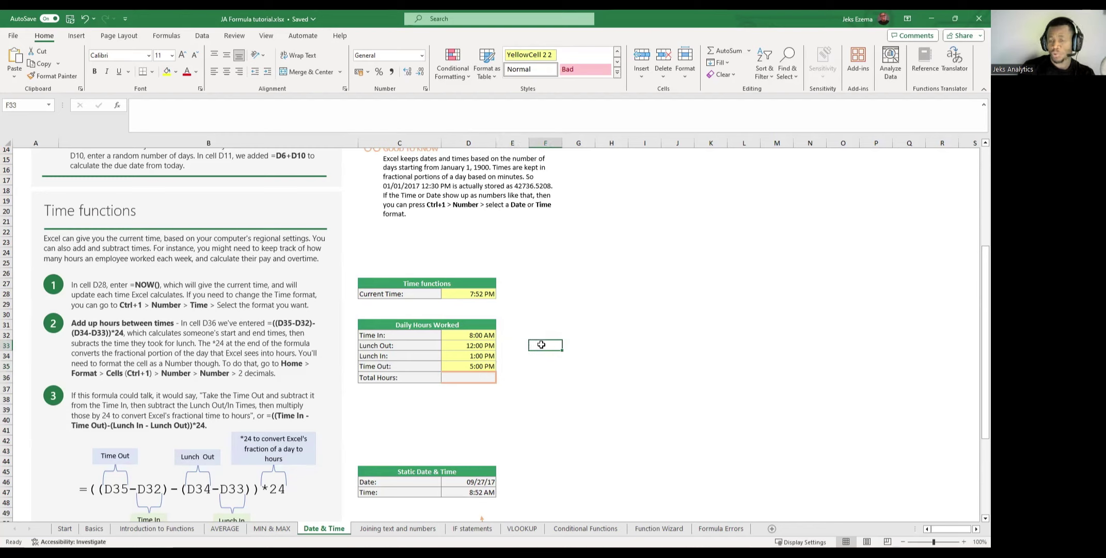
click(542, 363)
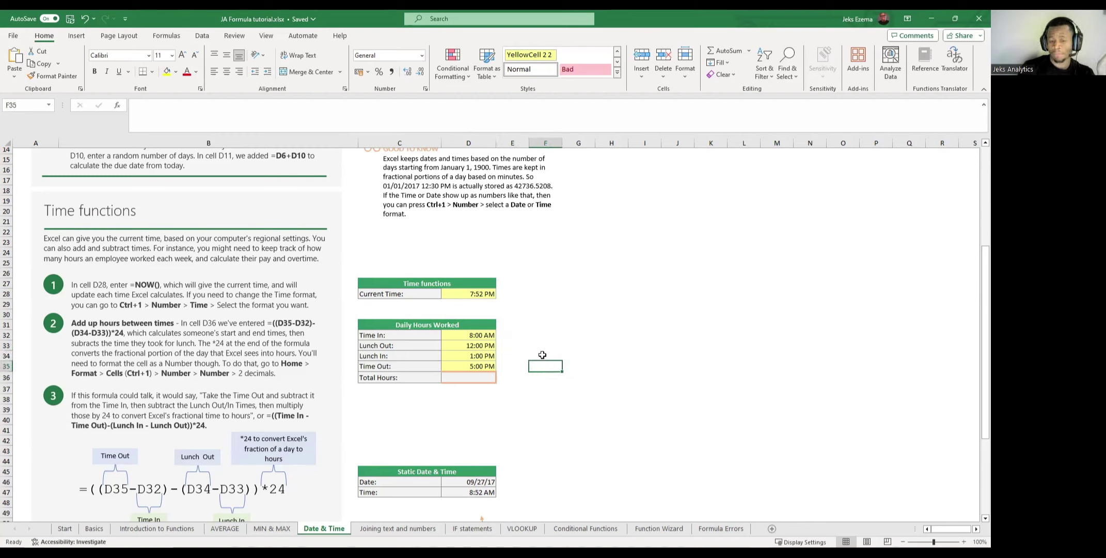
click(541, 354)
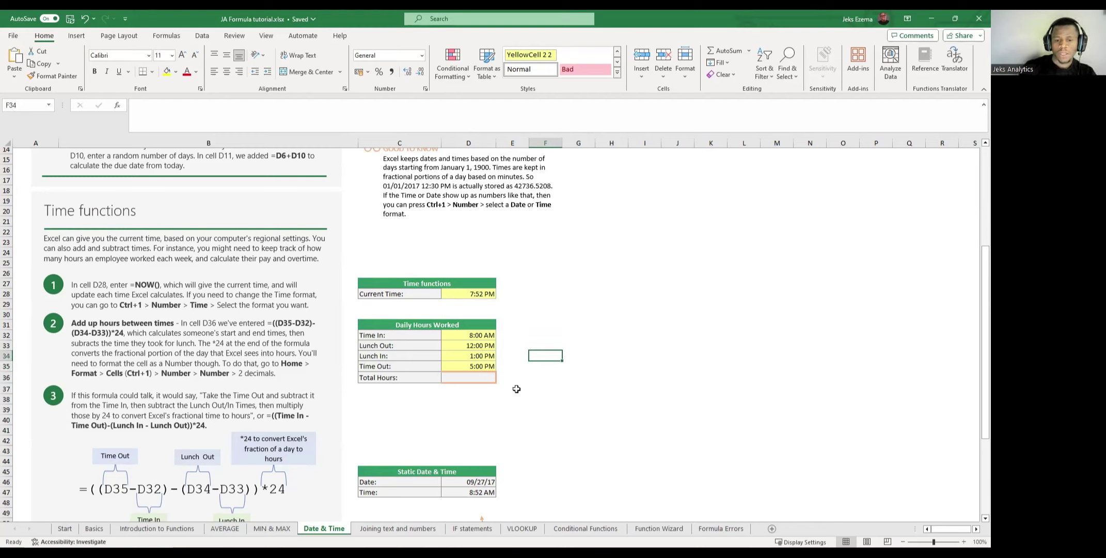
click(475, 380)
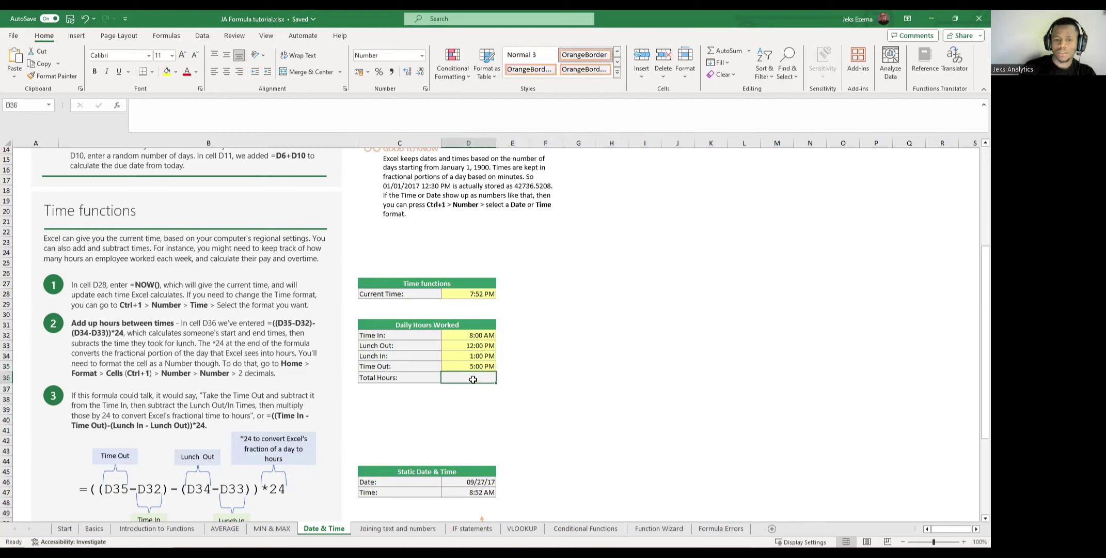
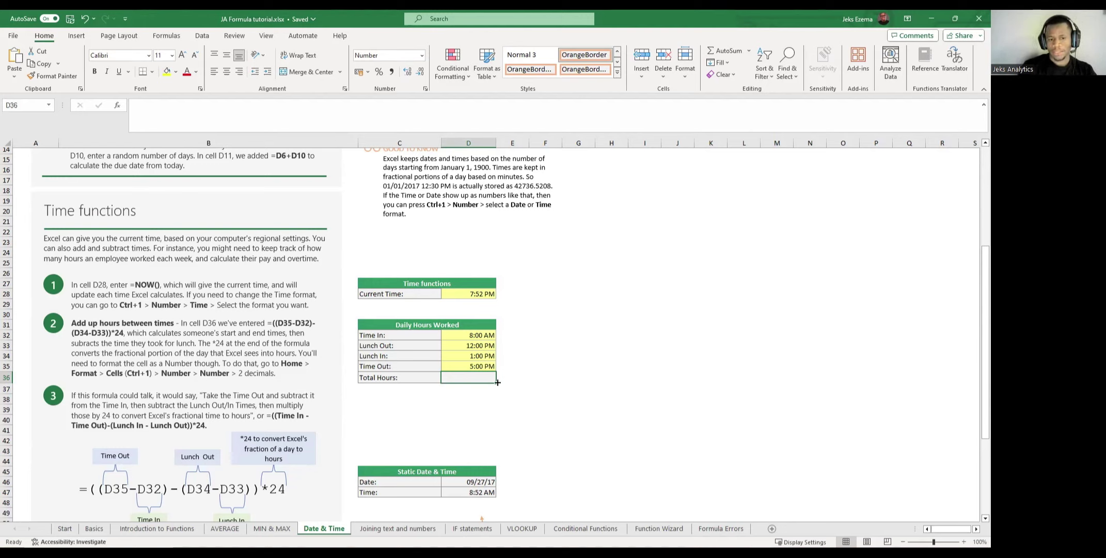
Check the Time In, Lunch Out, Lunch In and Time Out values in D32–D35, then select D36.
click(474, 335)
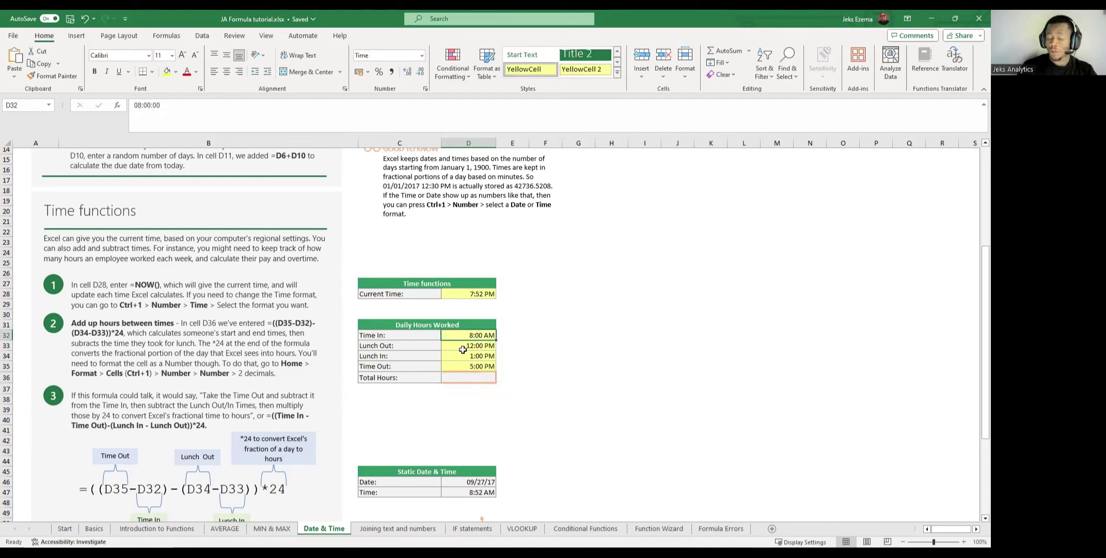
click(463, 345)
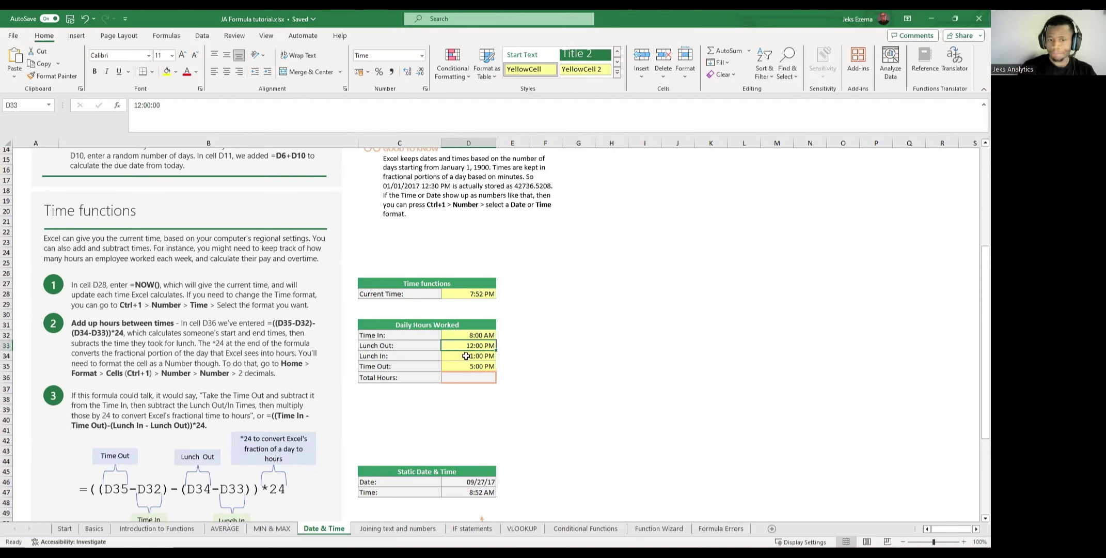
click(462, 358)
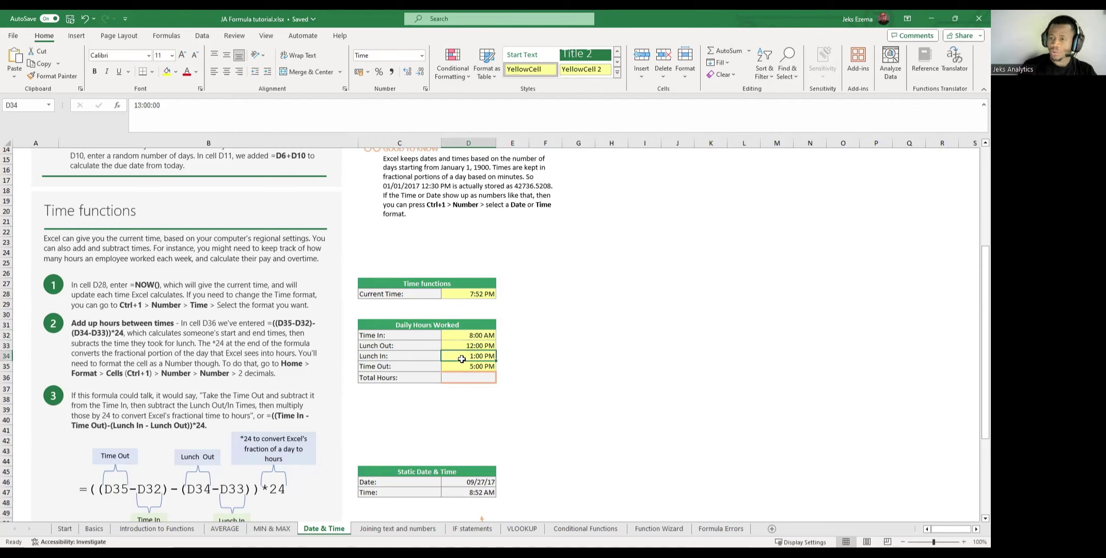
click(463, 367)
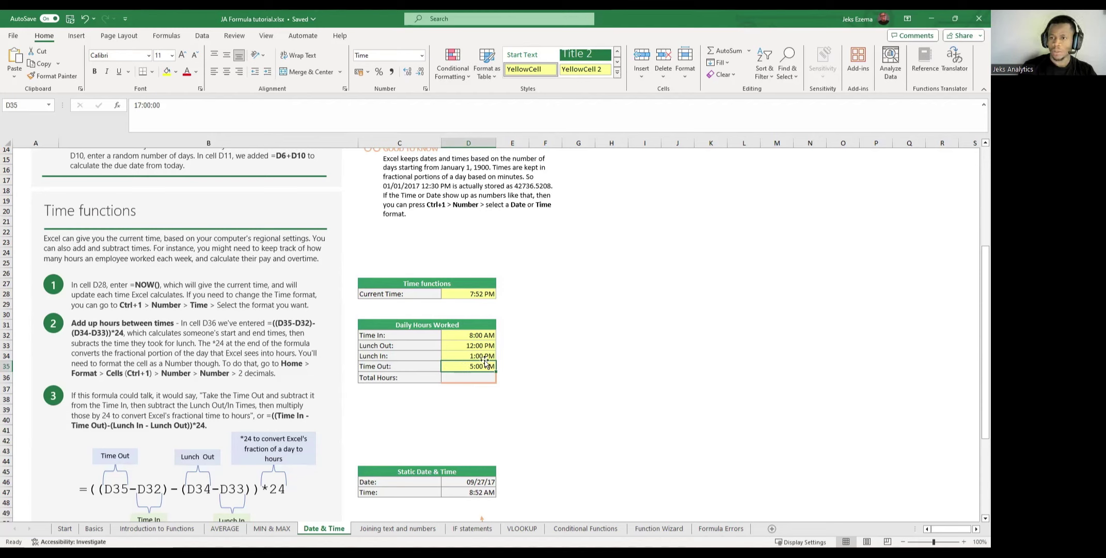
click(461, 378)
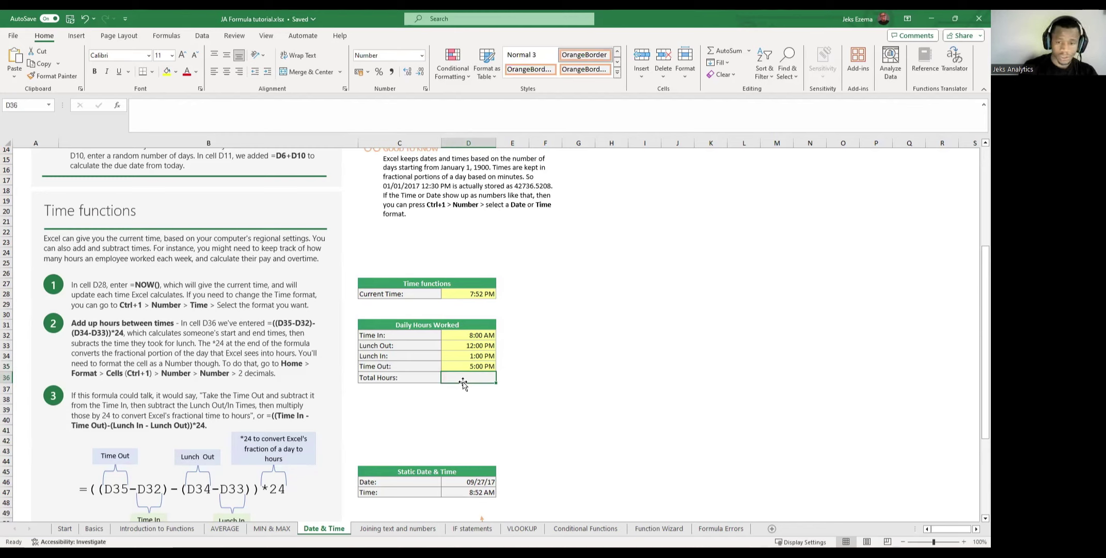
Enter =(D35-D32)-(D34-D33)) in D36 as the Total Hours formula.
text(=)
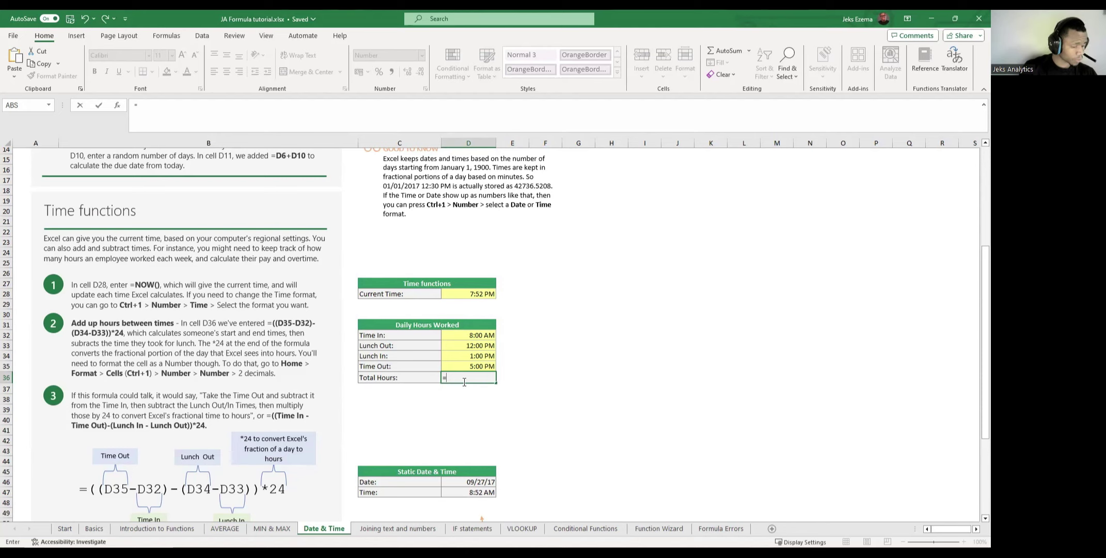
text(()
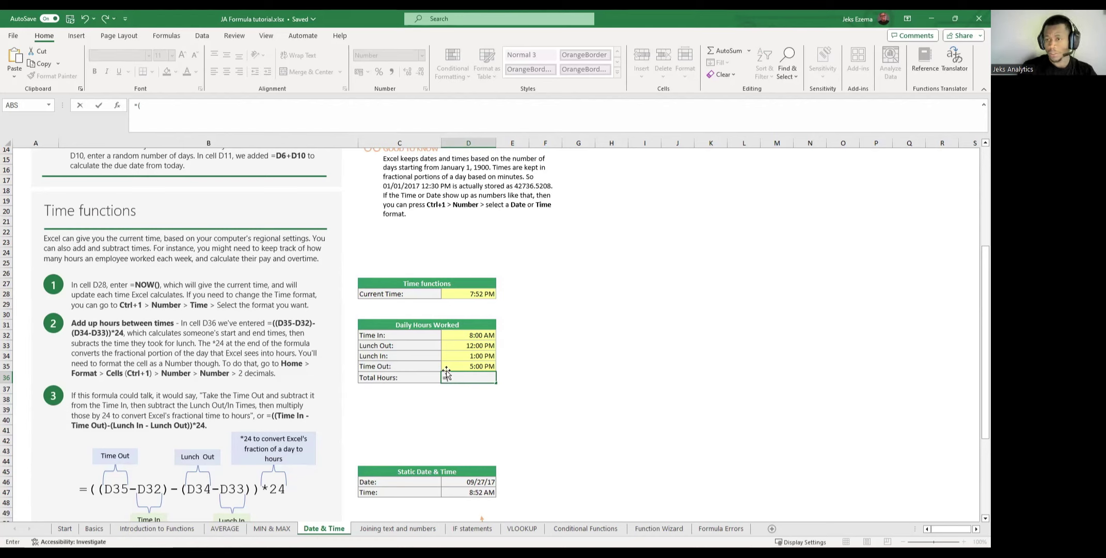
click(480, 366)
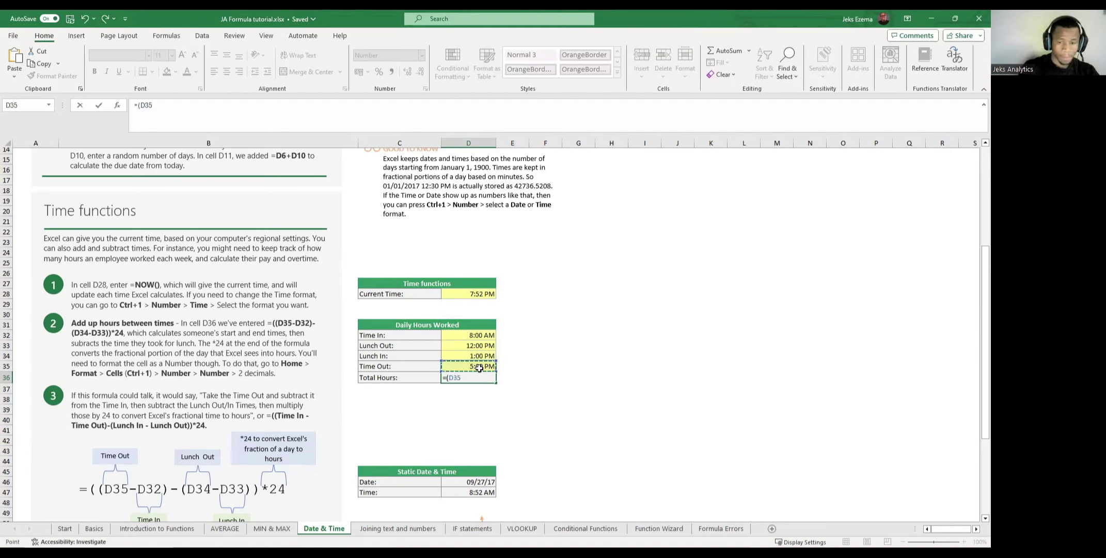
text(-)
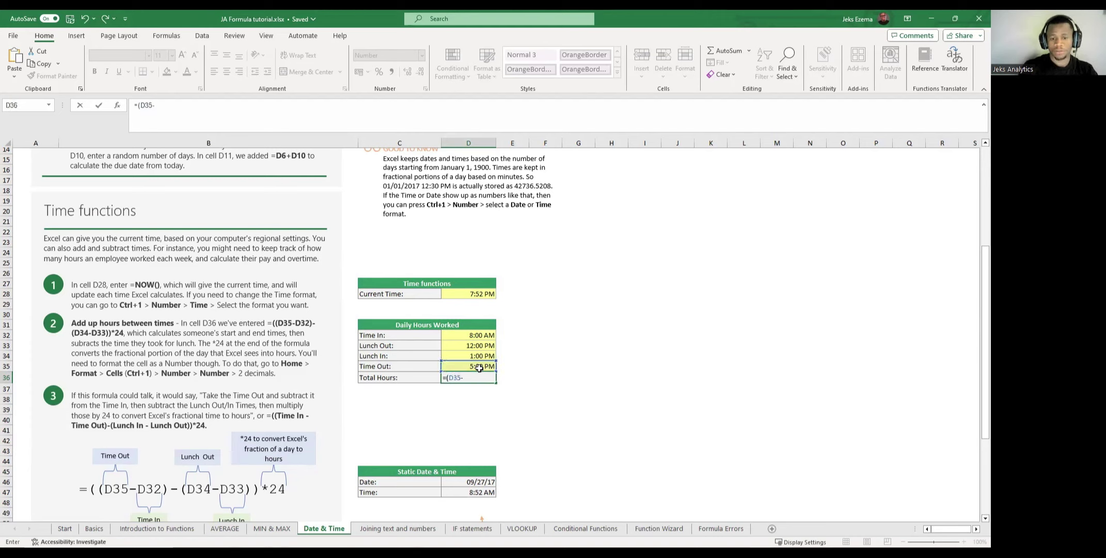
click(474, 336)
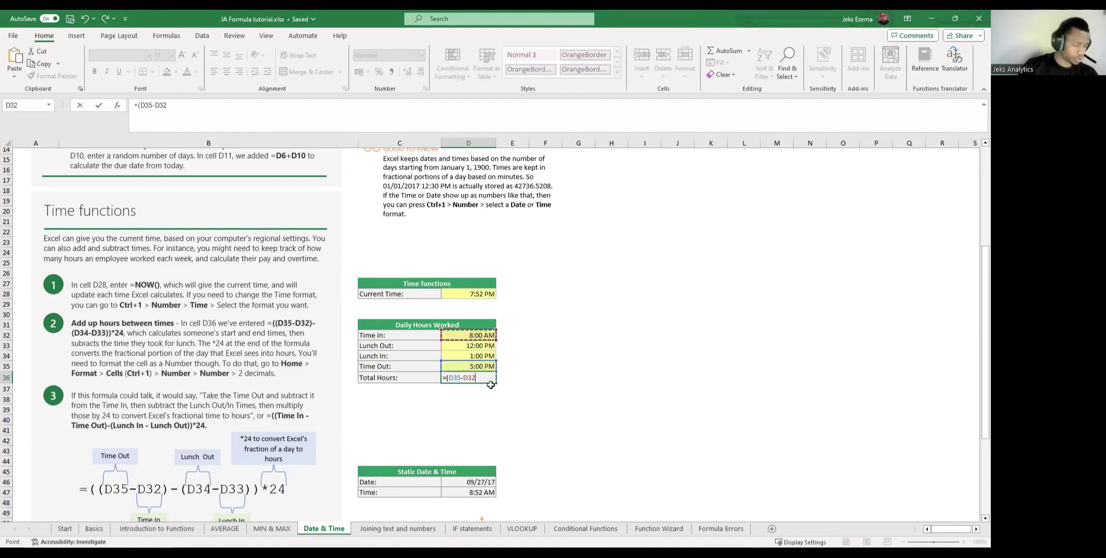
text()-()
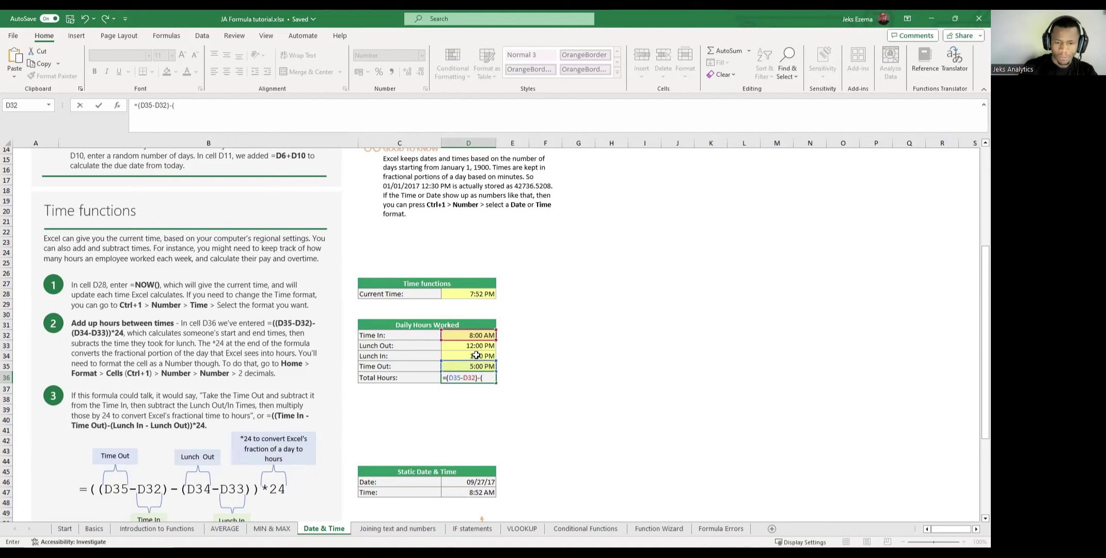
click(476, 355)
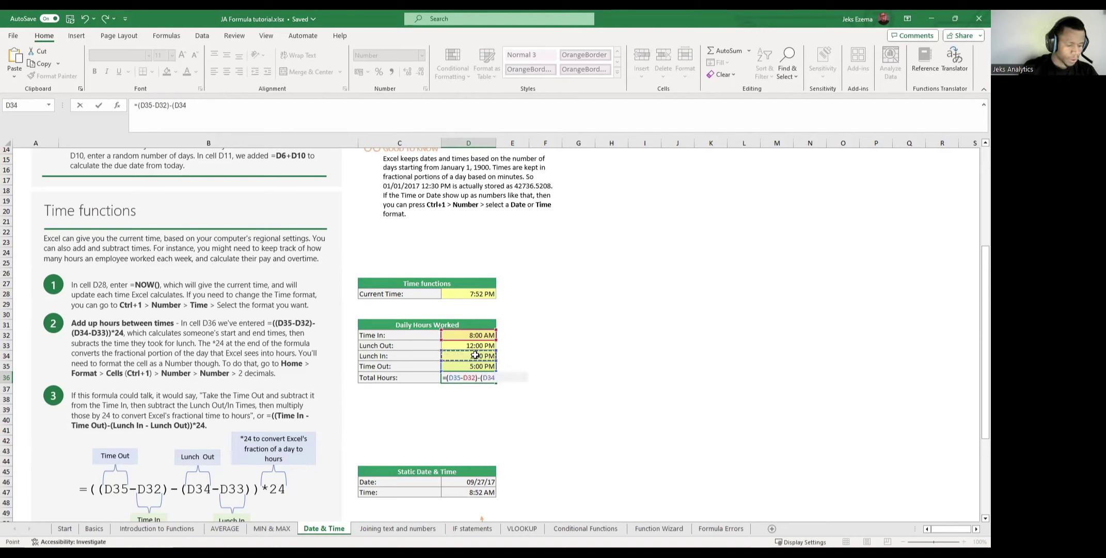
text(-)
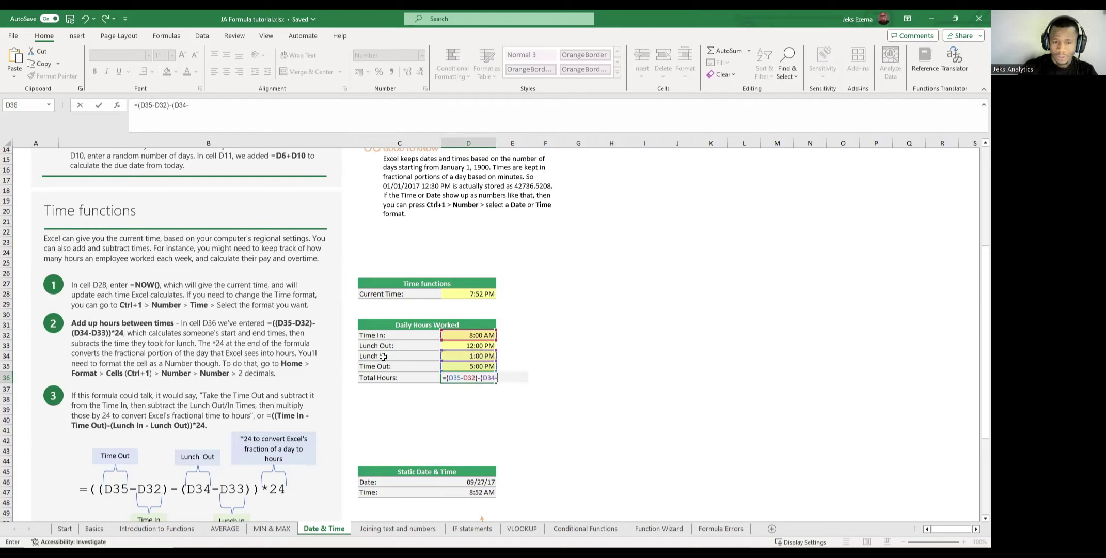
click(478, 346)
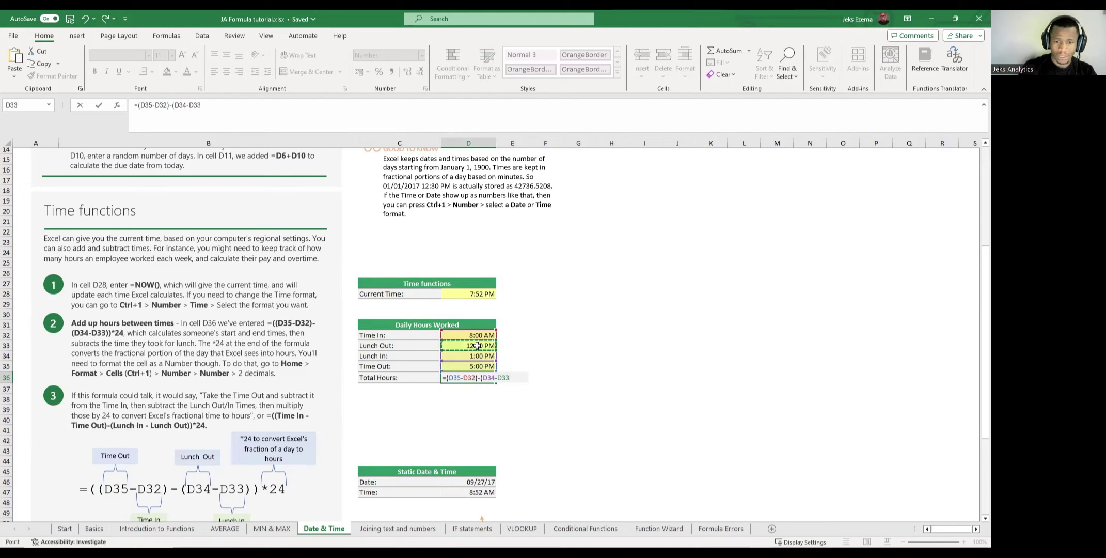
text())
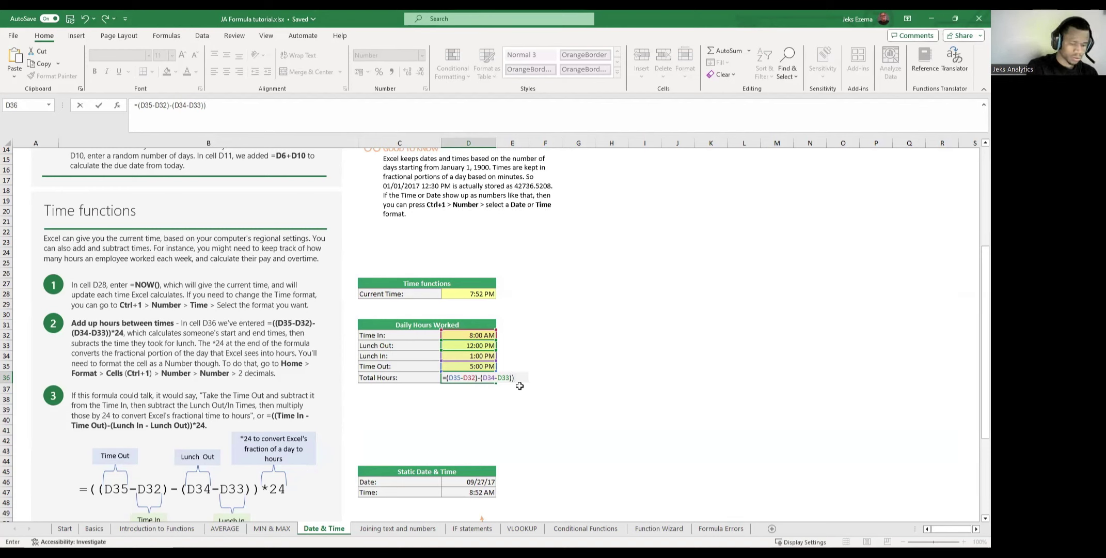
key(Return)
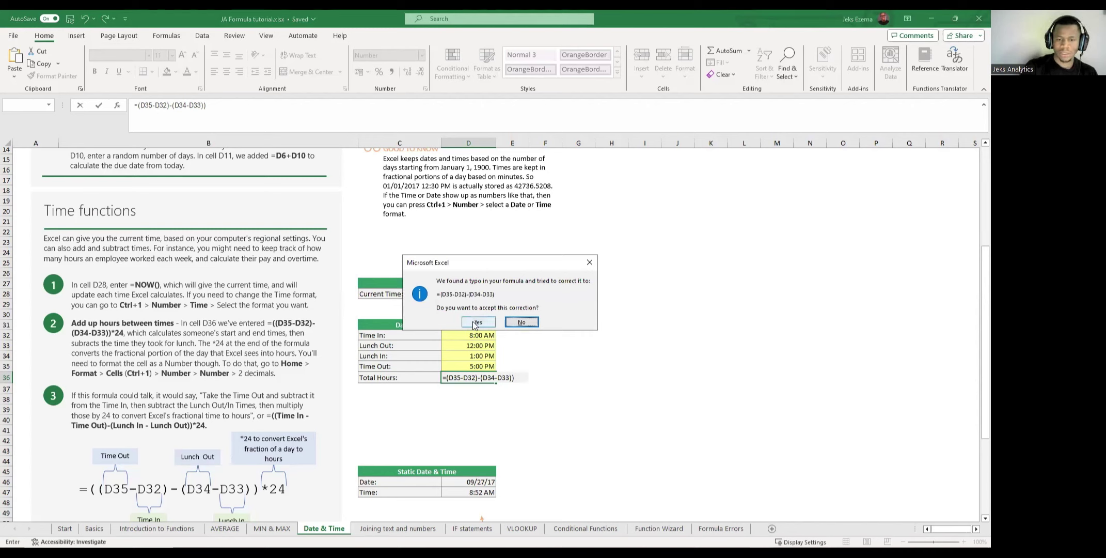
Decline Excel's correction and fix D36 to =((D35-D32)-(D34-D33)), showing 0.33.
click(522, 322)
key(Return)
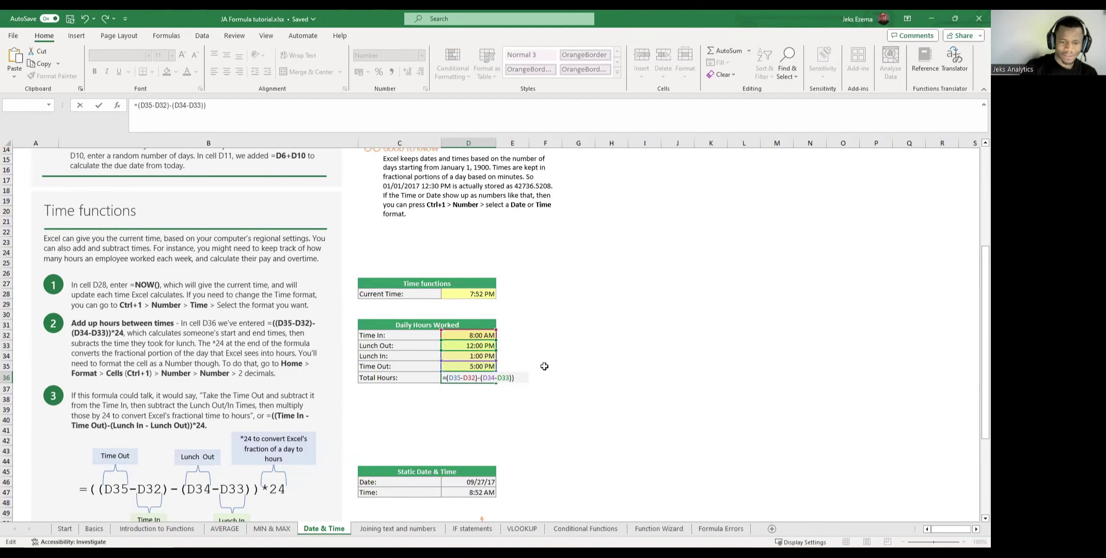
text(()
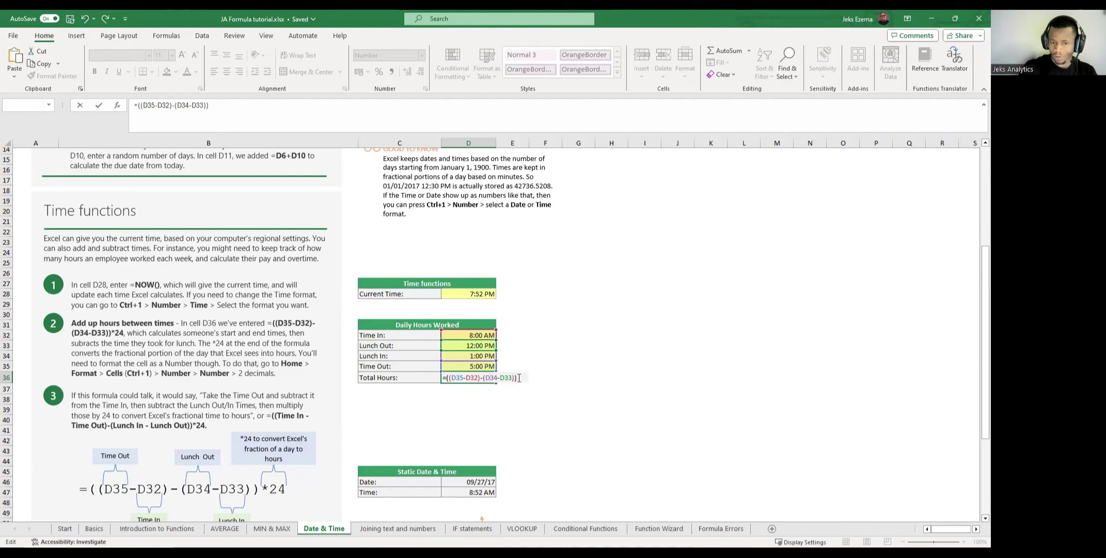
key(Return)
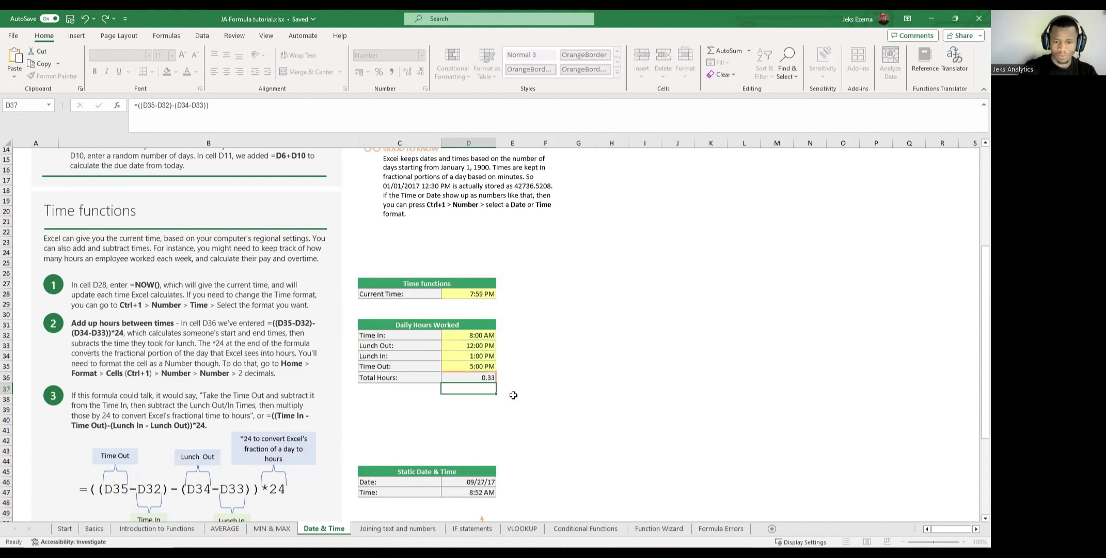
click(480, 377)
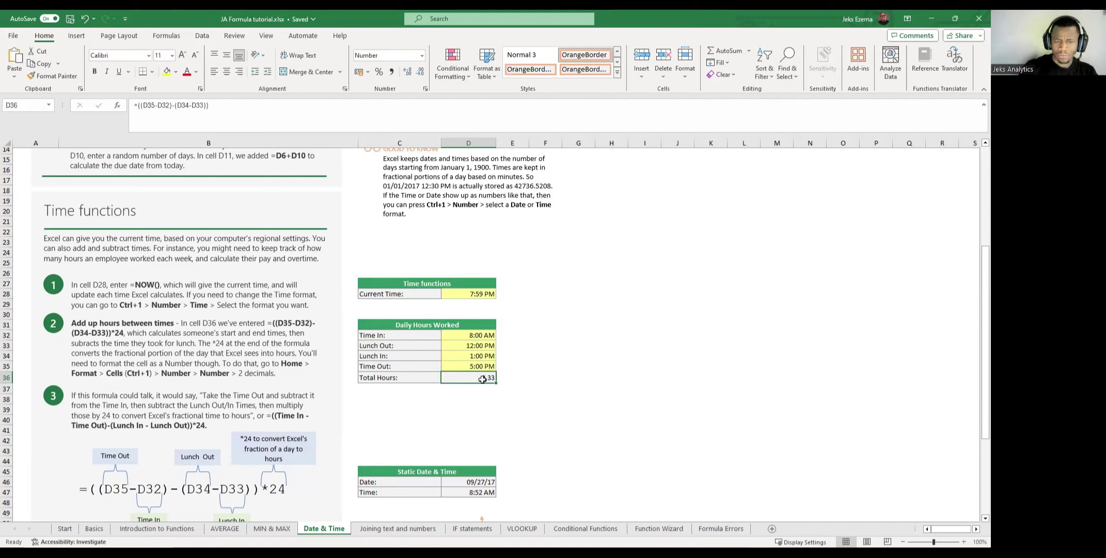
Append *24 to the D36 Total Hours formula.
click(207, 106)
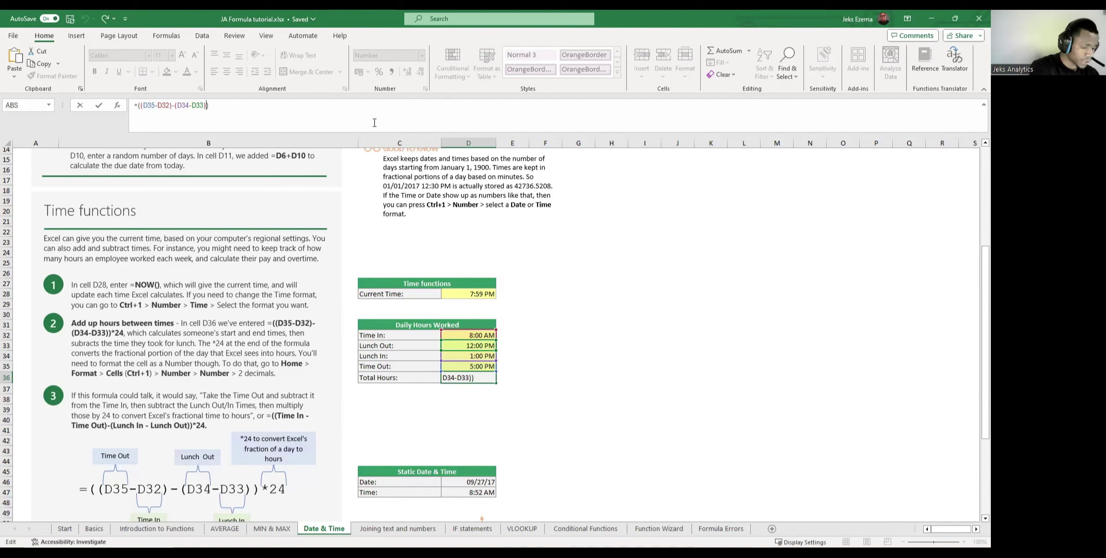
text(*24)
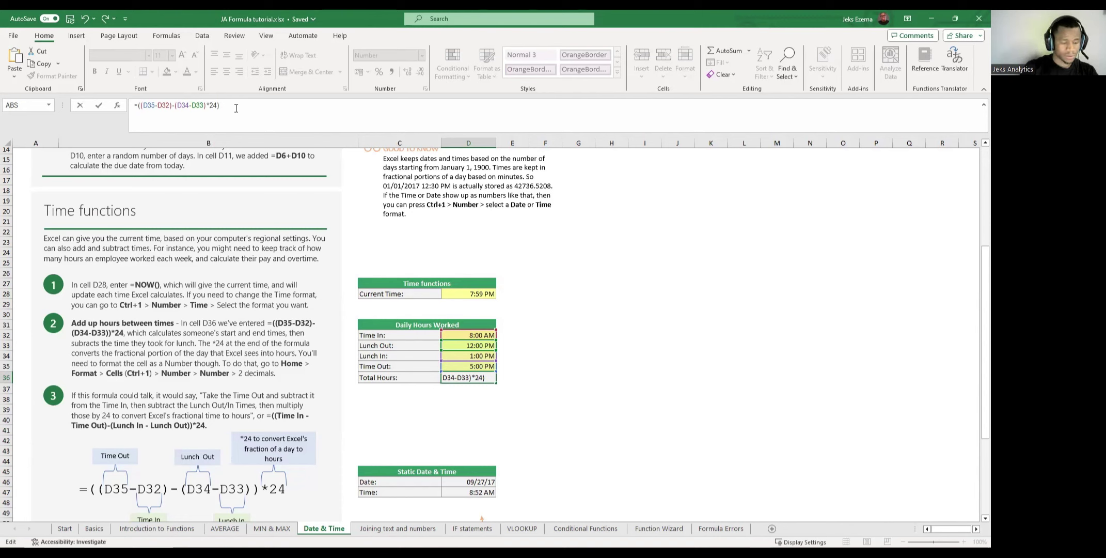
key(Return)
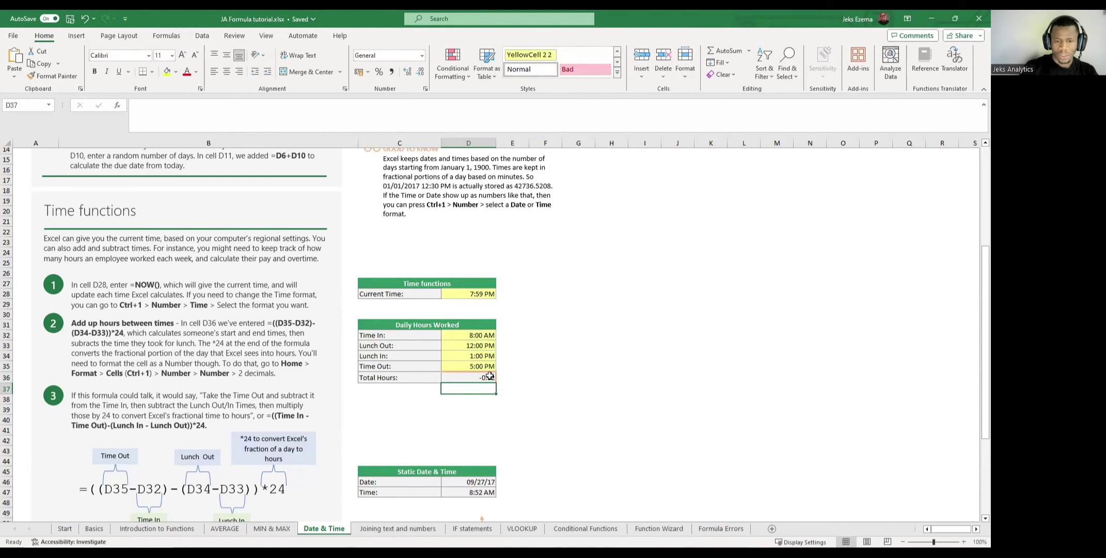
click(489, 376)
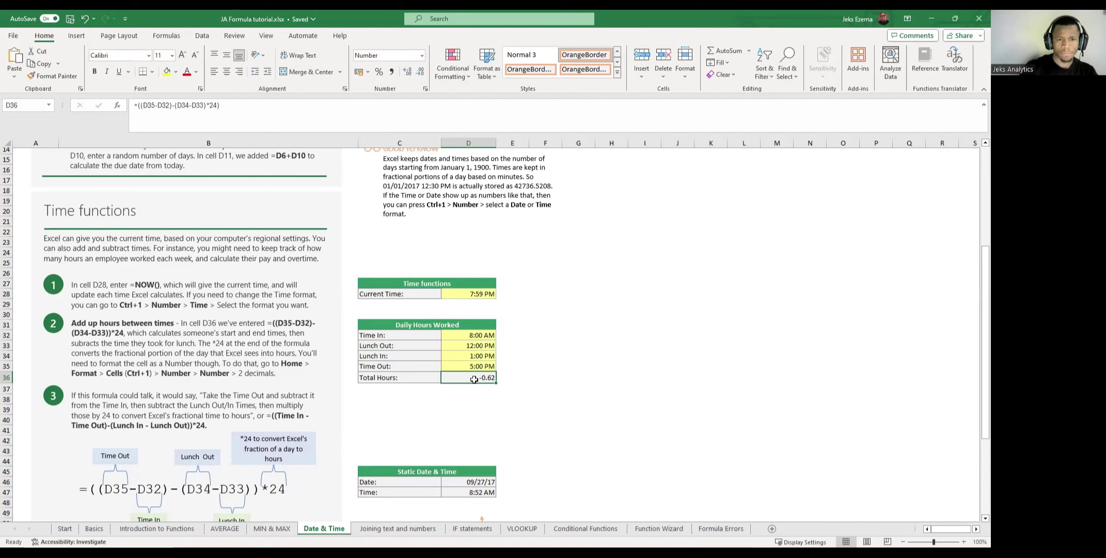
Apply the Number format to D36 so it displays -0.62.
click(422, 56)
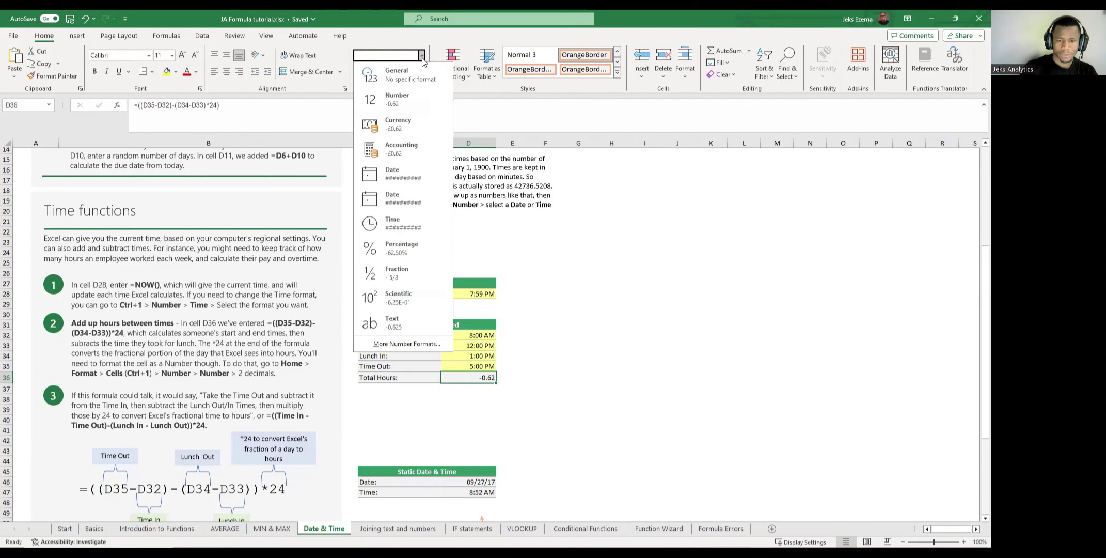
click(590, 356)
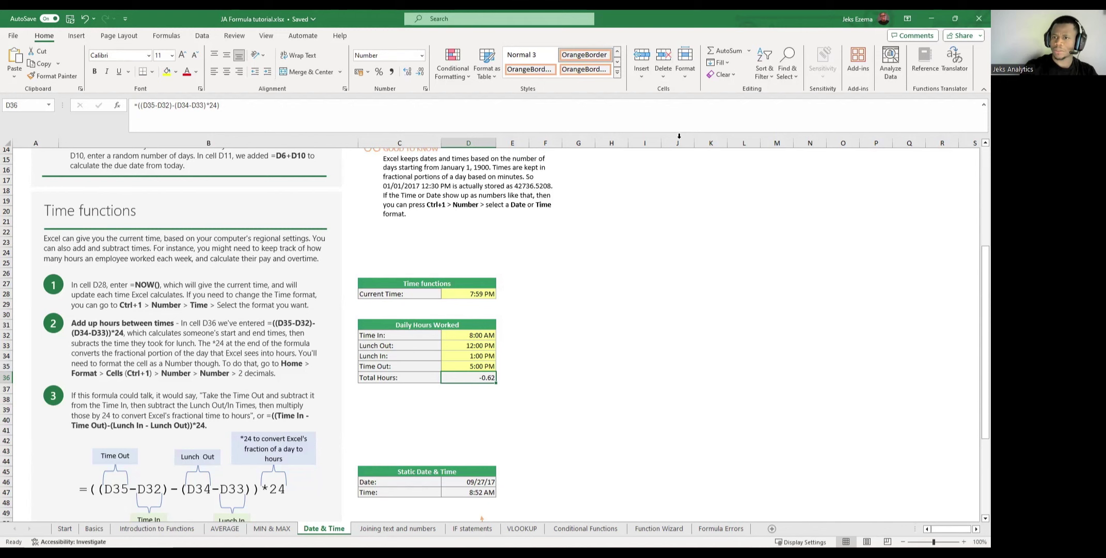
click(857, 64)
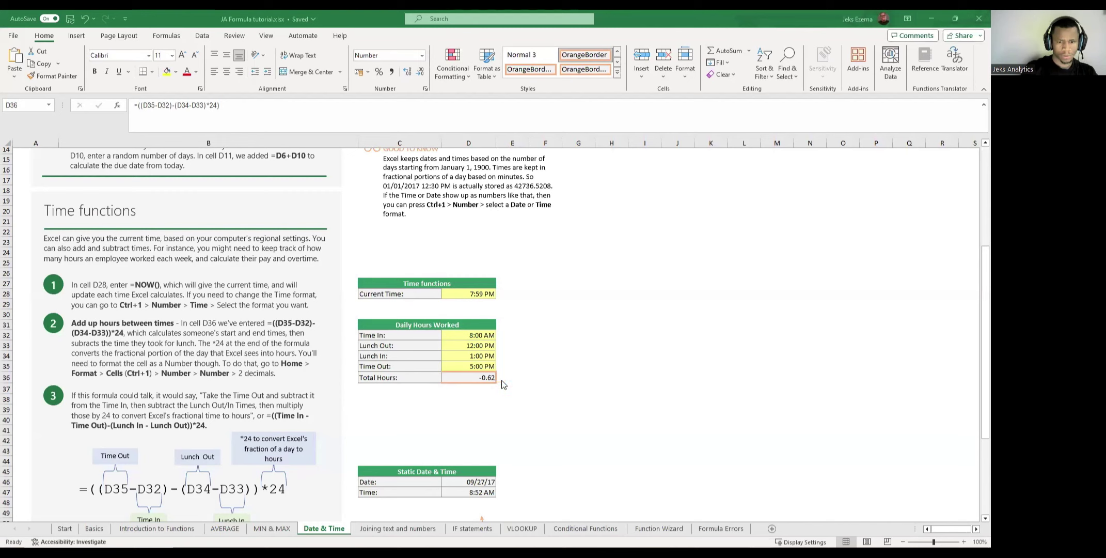
click(486, 377)
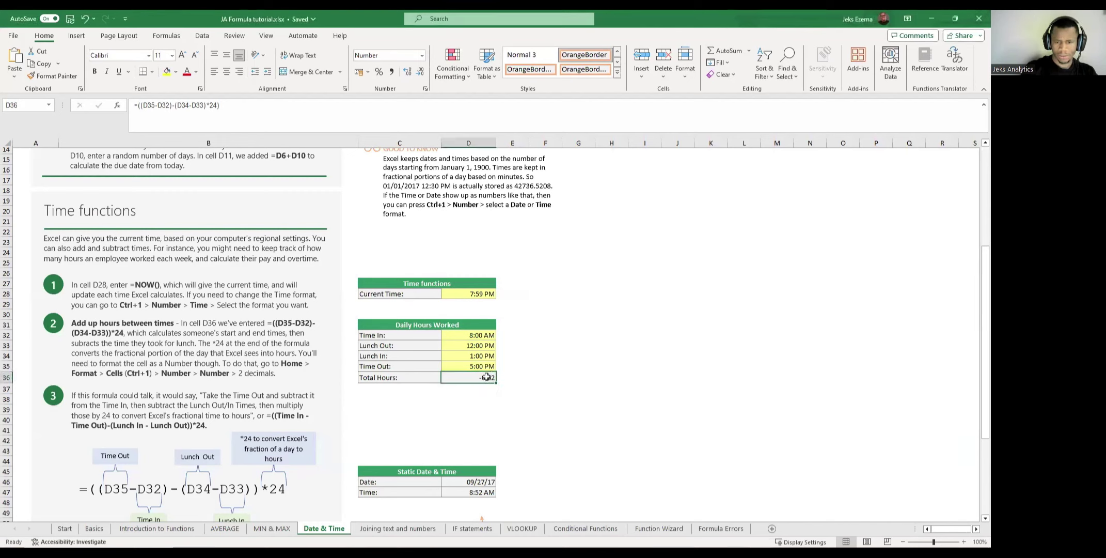
Correct D36 to =((D35-D32)-(D34-D33))*24 so Total Hours shows 8.00.
click(218, 106)
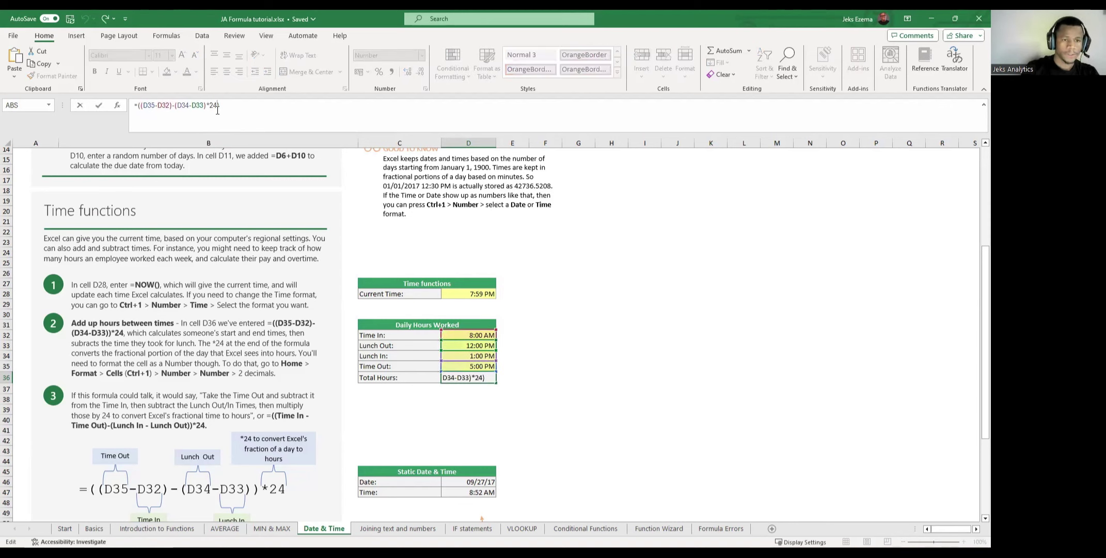
key(BackSpace)
key(BackSpace)
text())
key(BackSpace)
key(BackSpace)
text())
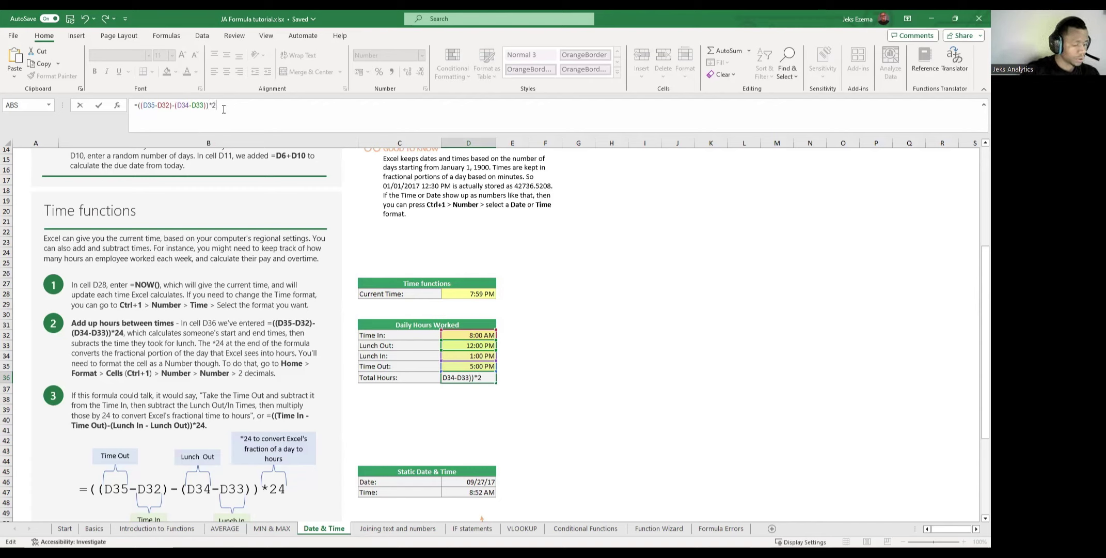
text(4)
key(Return)
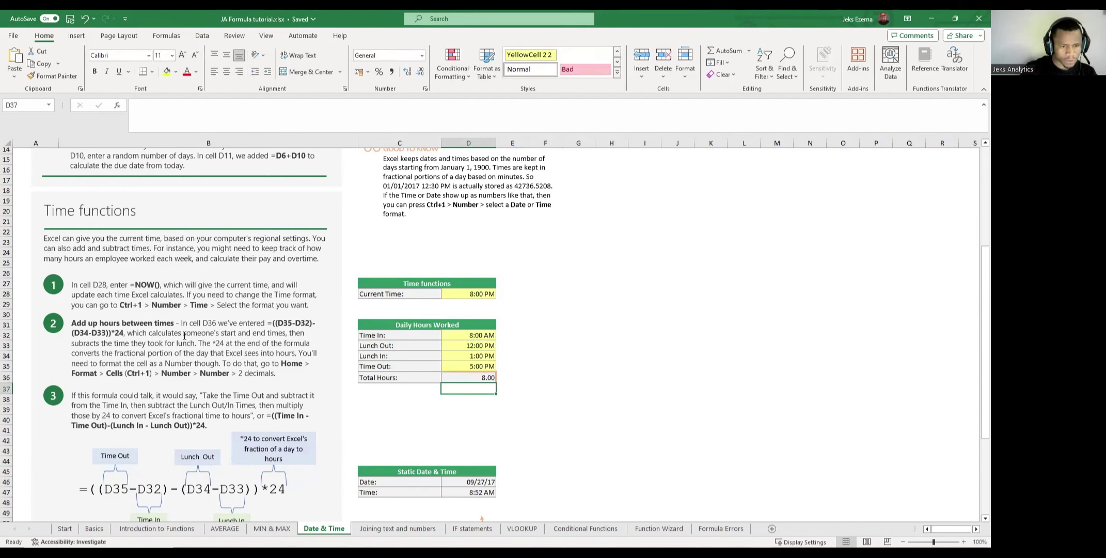
click(475, 376)
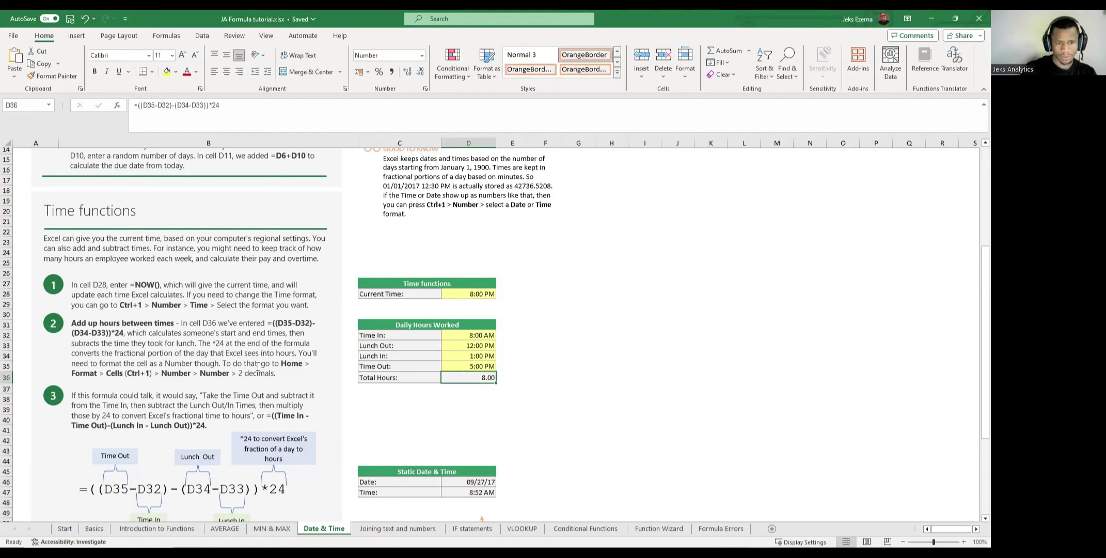
Review the D36 formula, then go to the Joining text and numbers sheet.
click(504, 372)
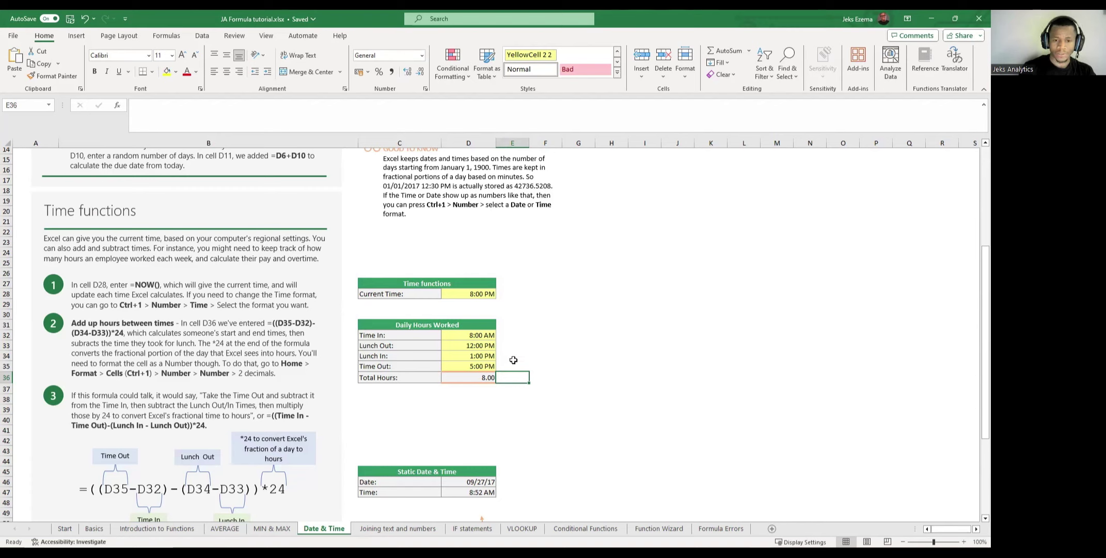
click(472, 379)
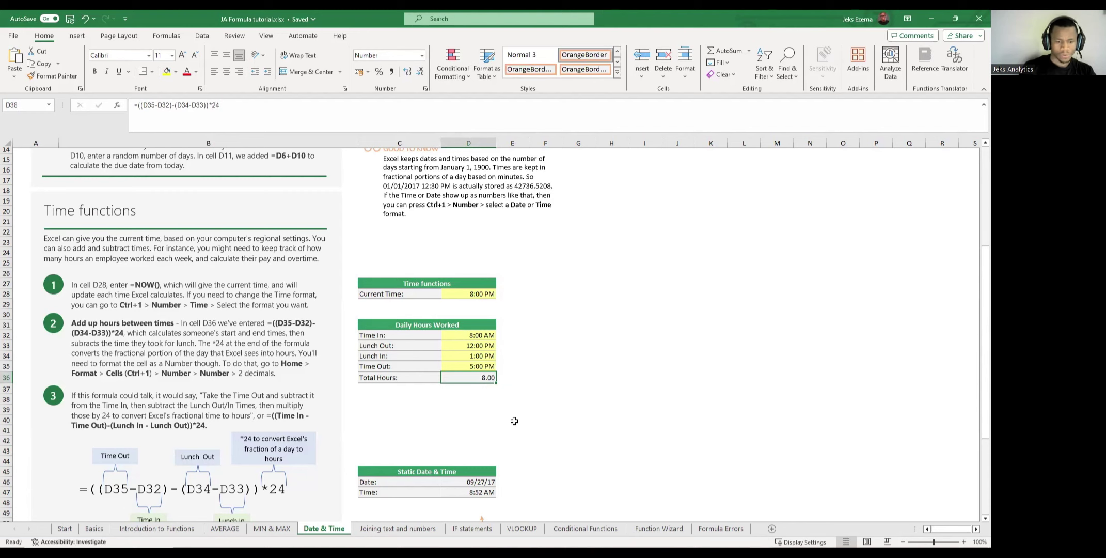
click(389, 529)
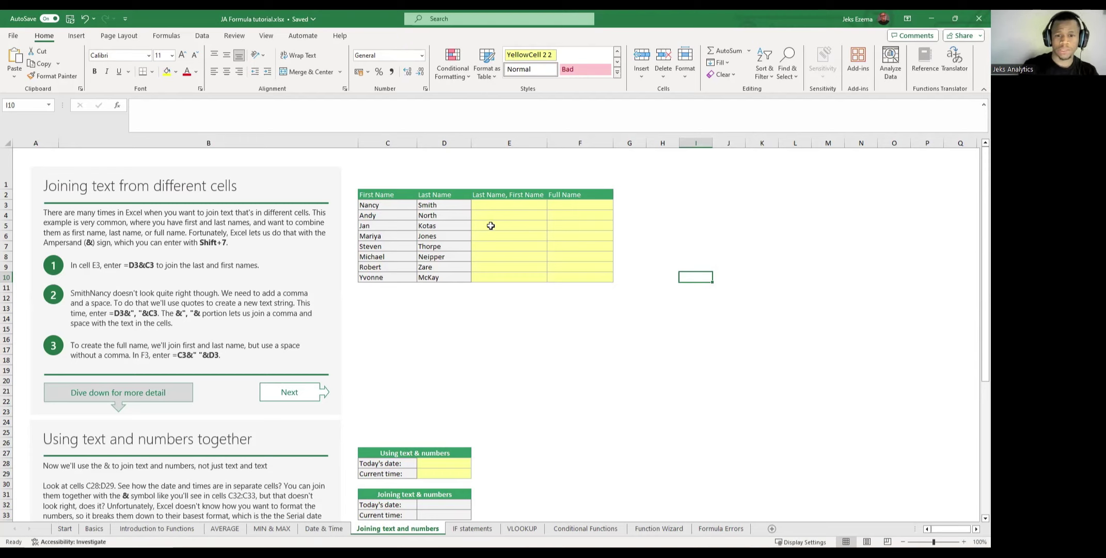
Enter =D3&C3 in E3 so it displays SmithNancy.
click(497, 204)
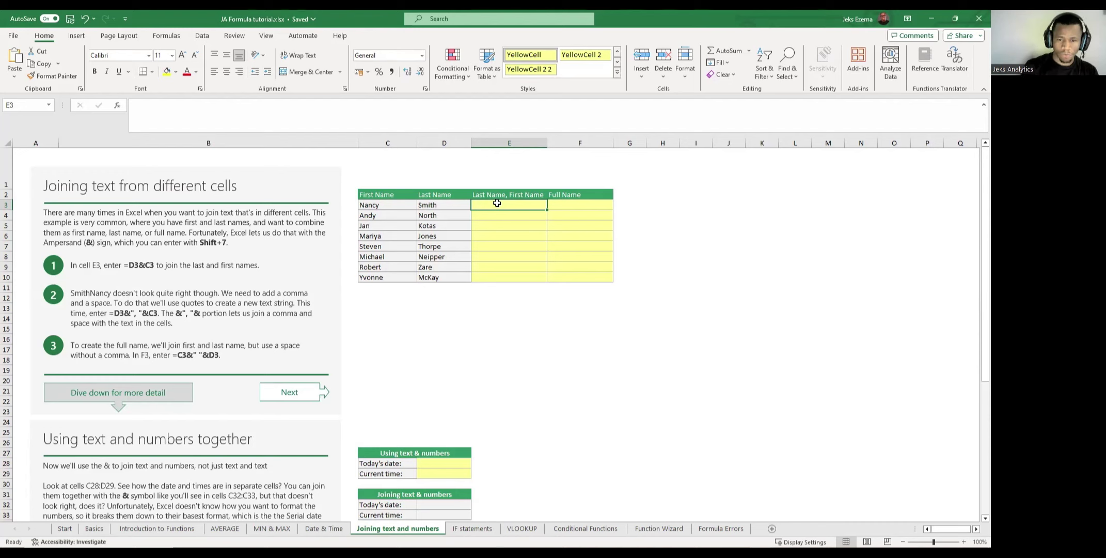
text(=)
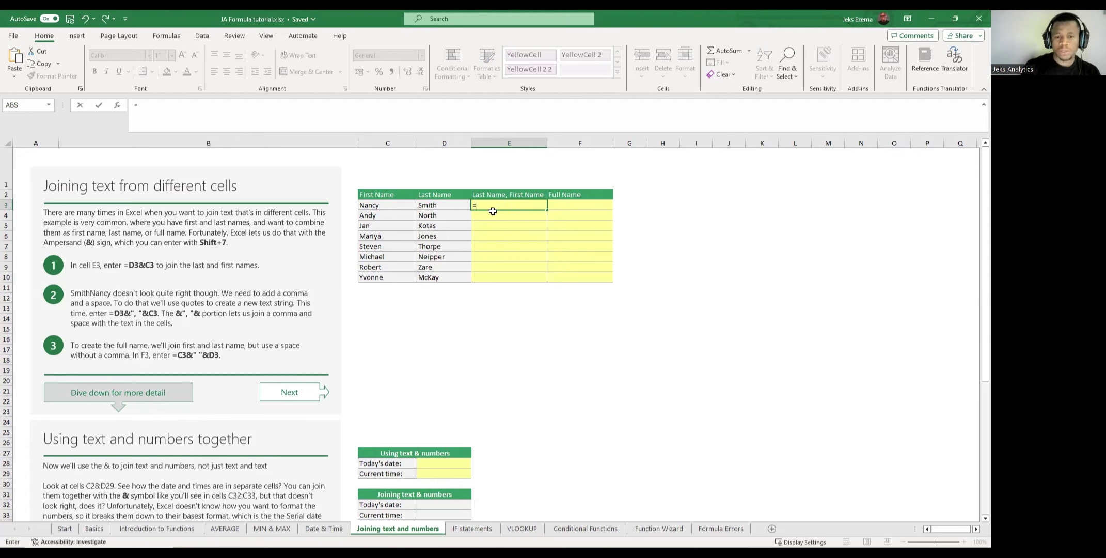
click(428, 205)
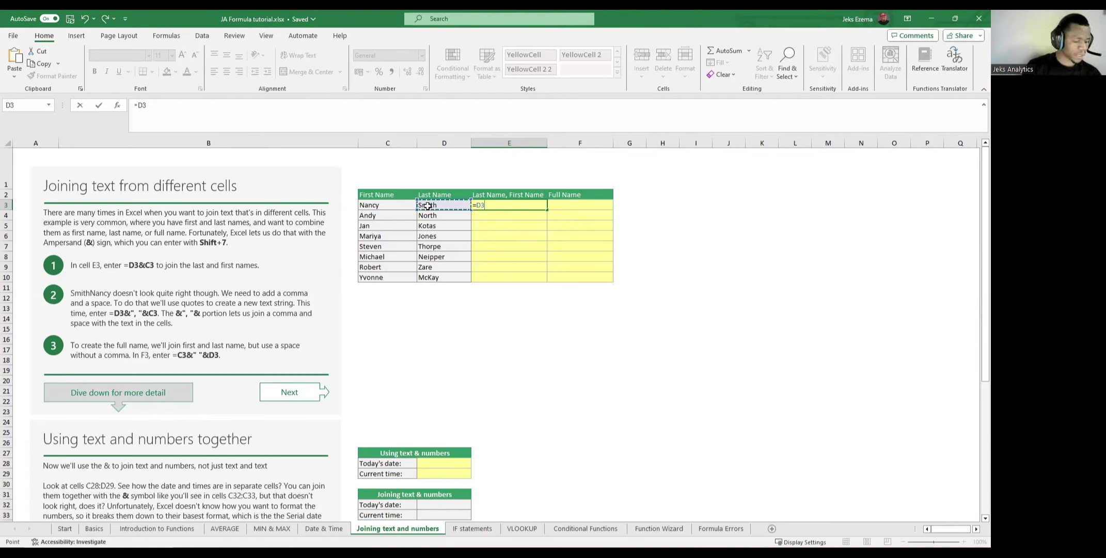
text(&)
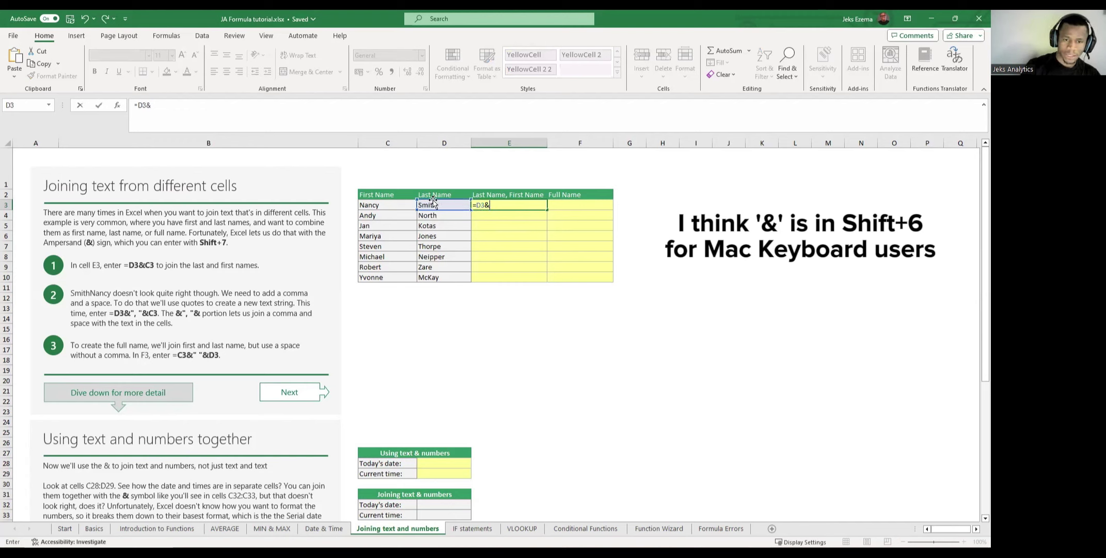
click(379, 205)
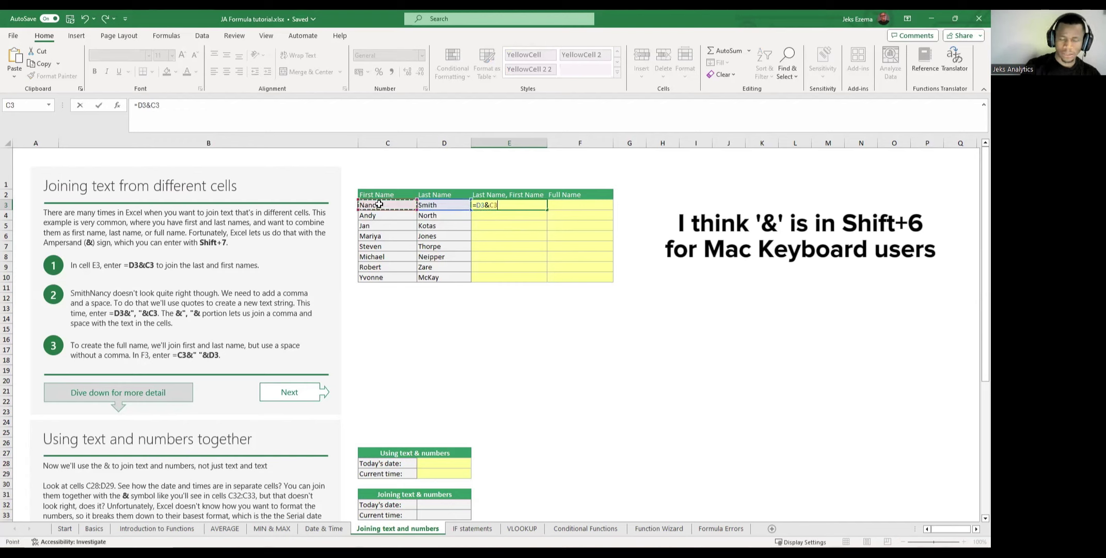
key(Return)
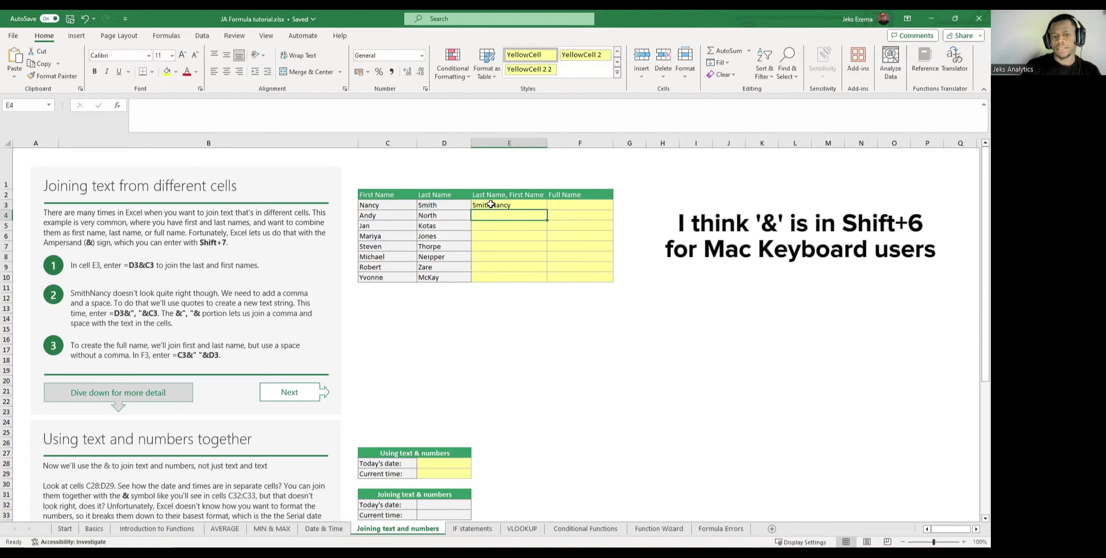
click(486, 205)
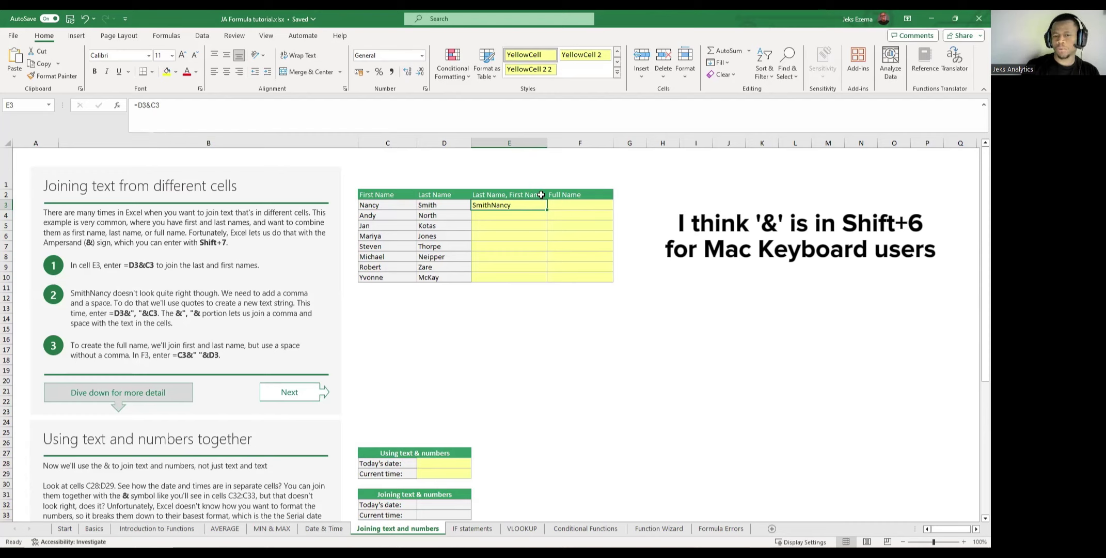
click(146, 107)
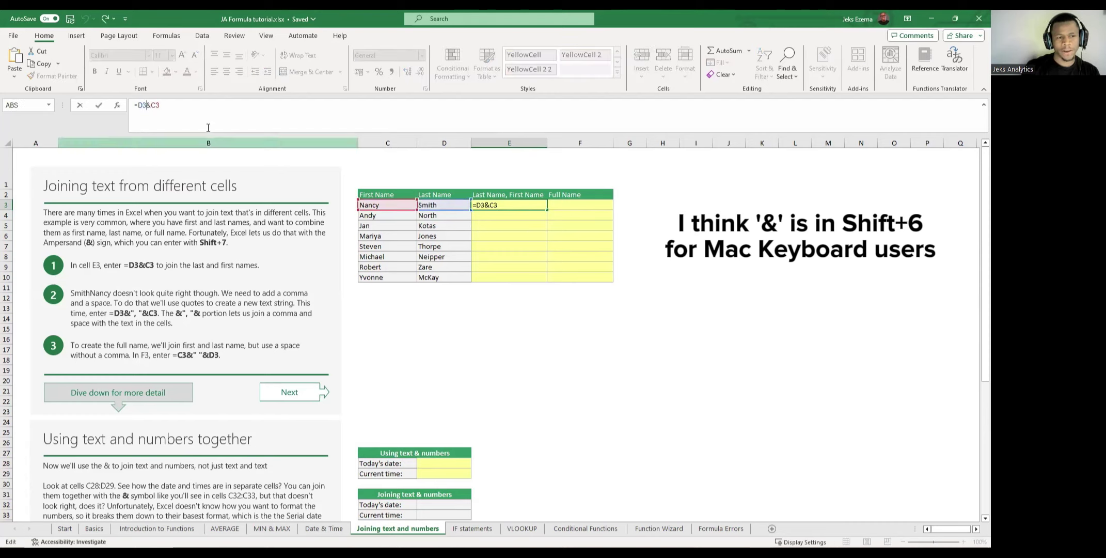
click(151, 107)
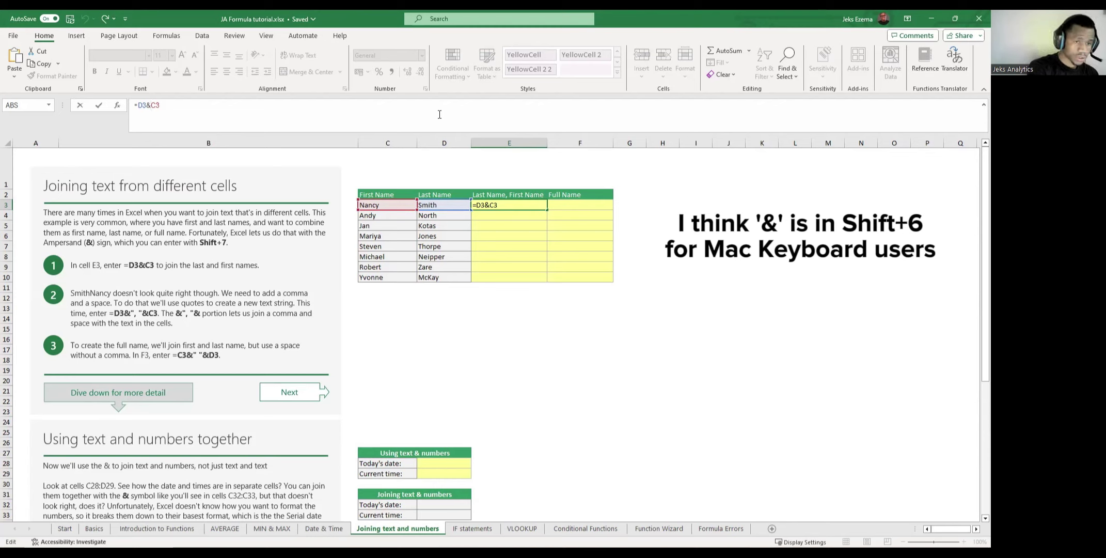
text(")
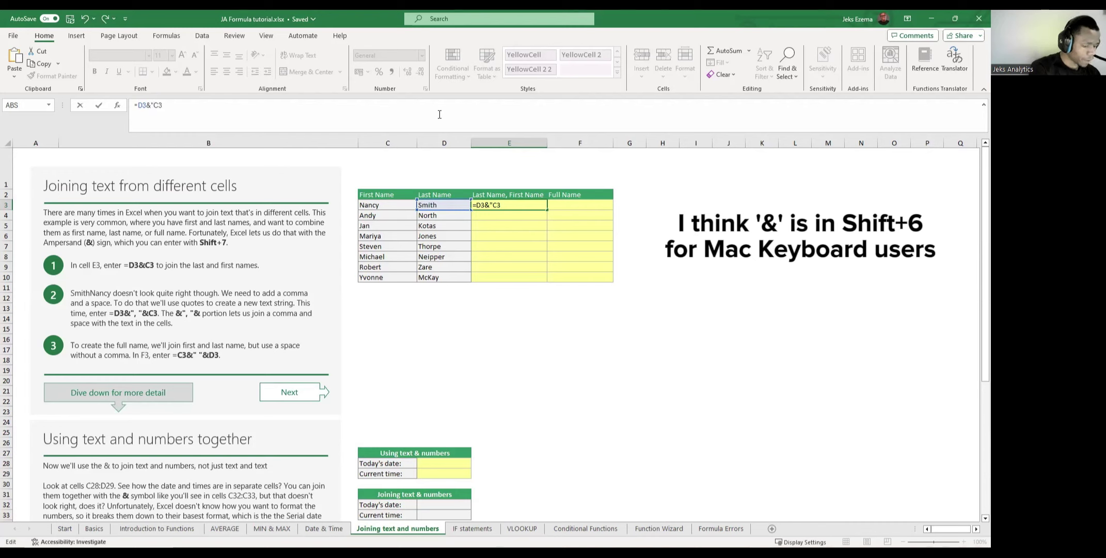
text(,)
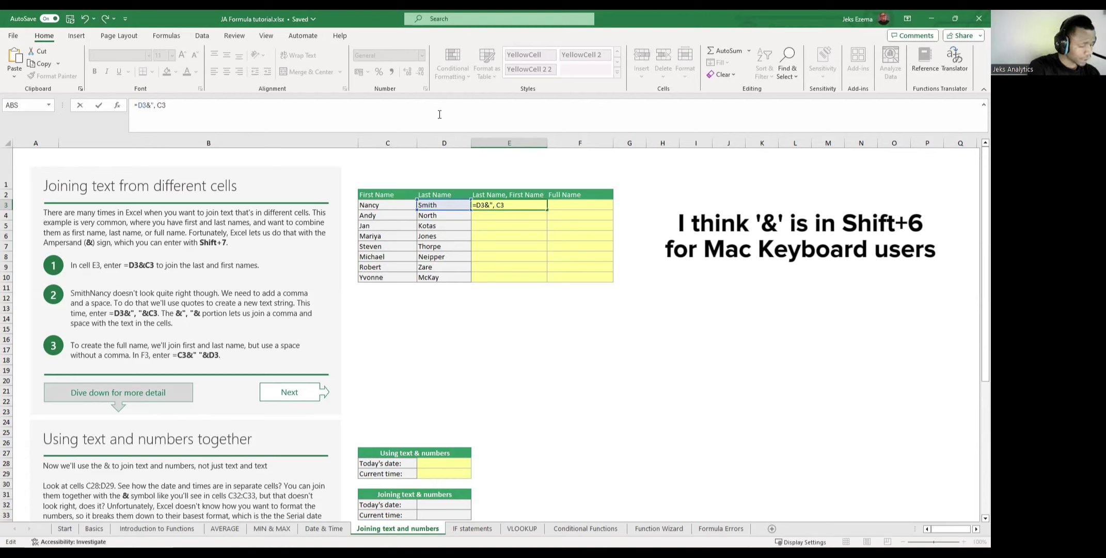
text( ")
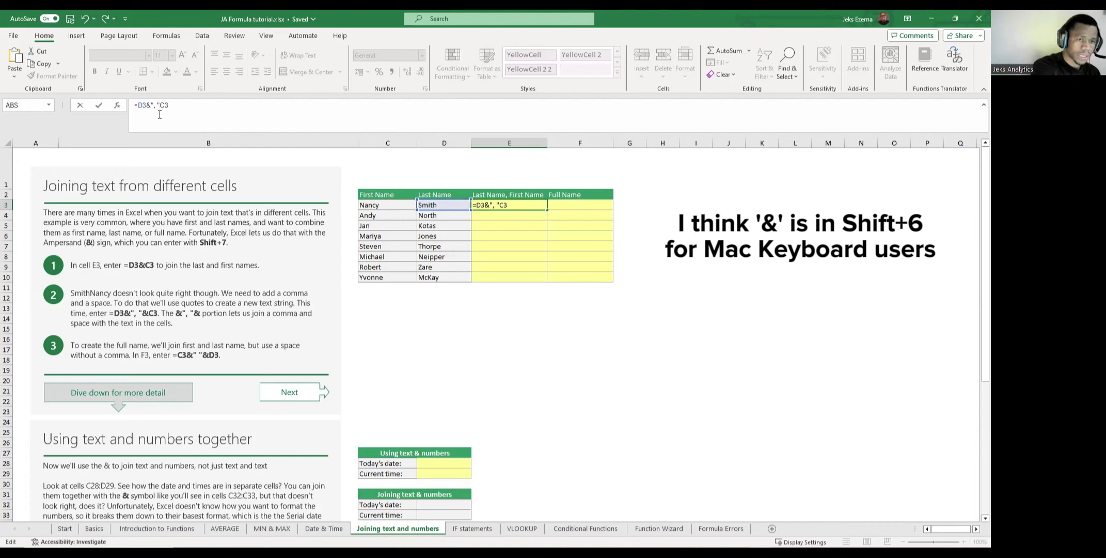
text(&)
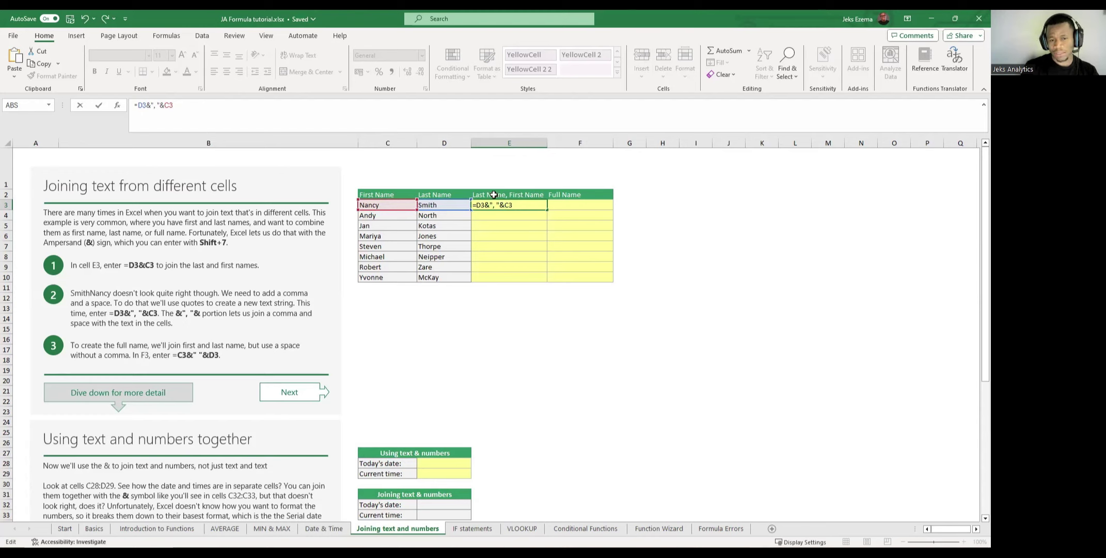
key(Return)
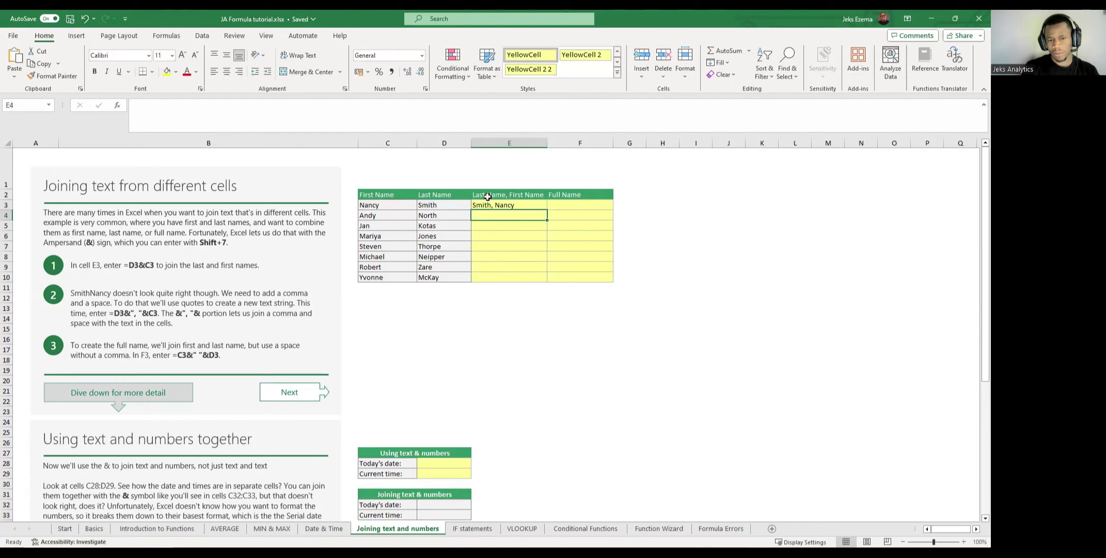
click(437, 205)
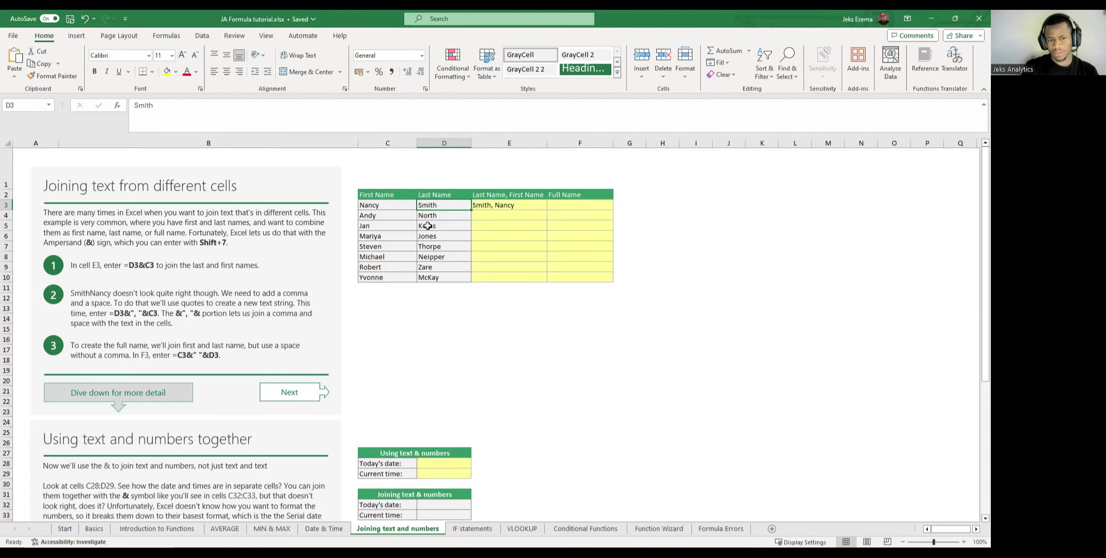
click(371, 205)
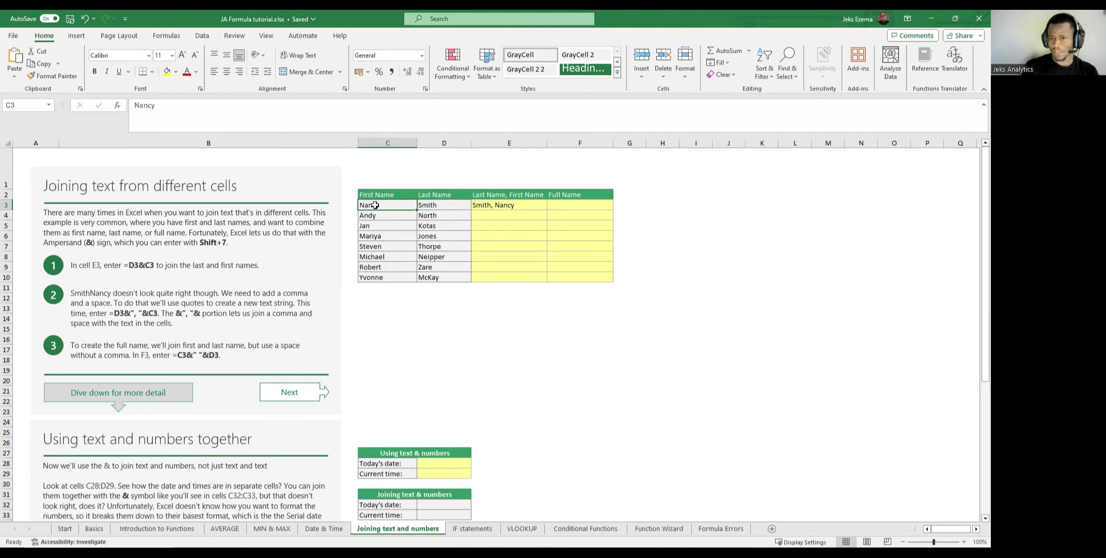
click(495, 205)
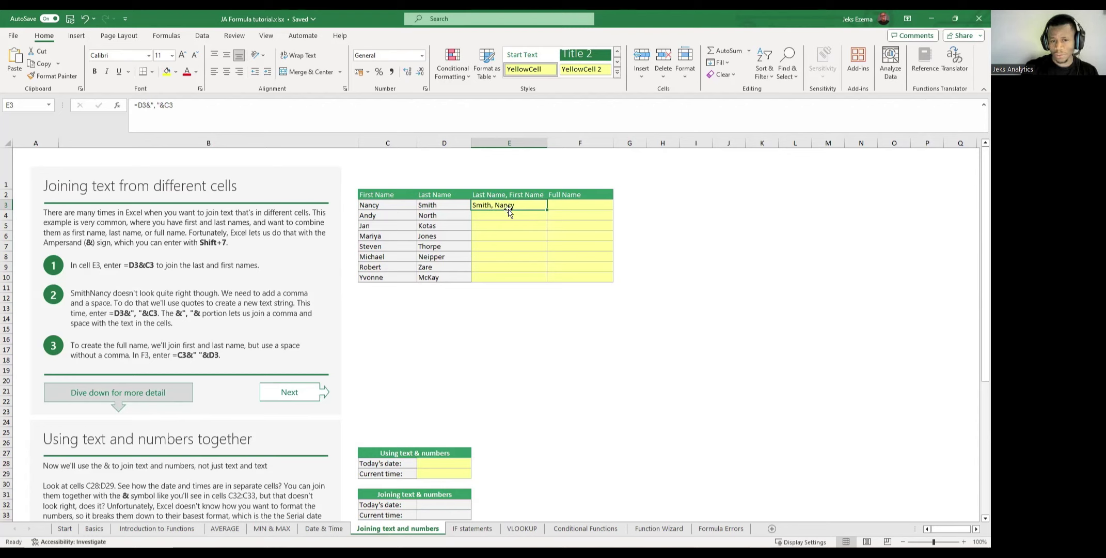
Fill the E3 formula down to E10, then select F3.
double_click(548, 209)
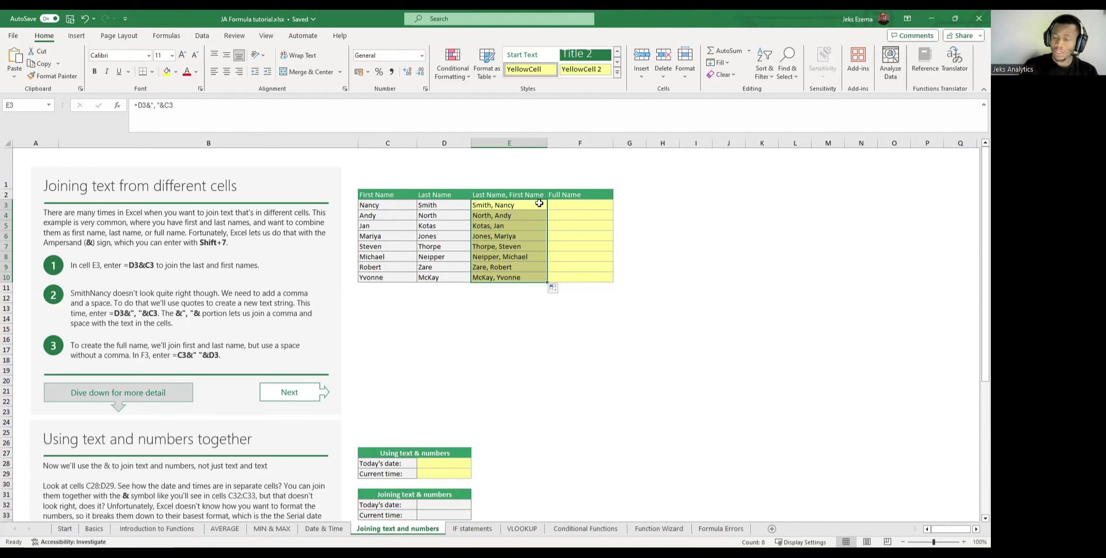
click(574, 206)
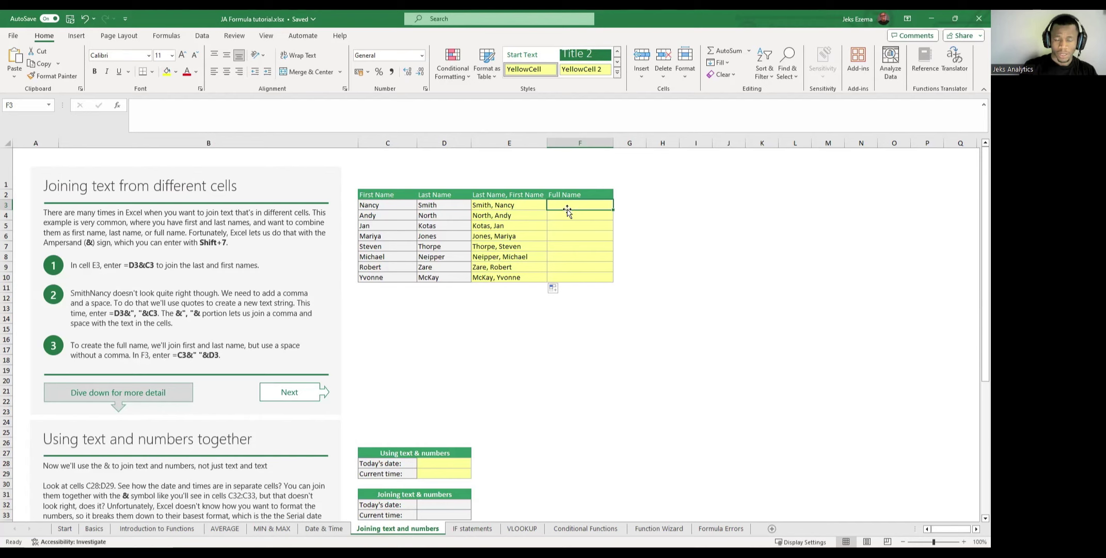
Enter =C3&" "&D3 in F3 to join first and last names with a space.
text(=)
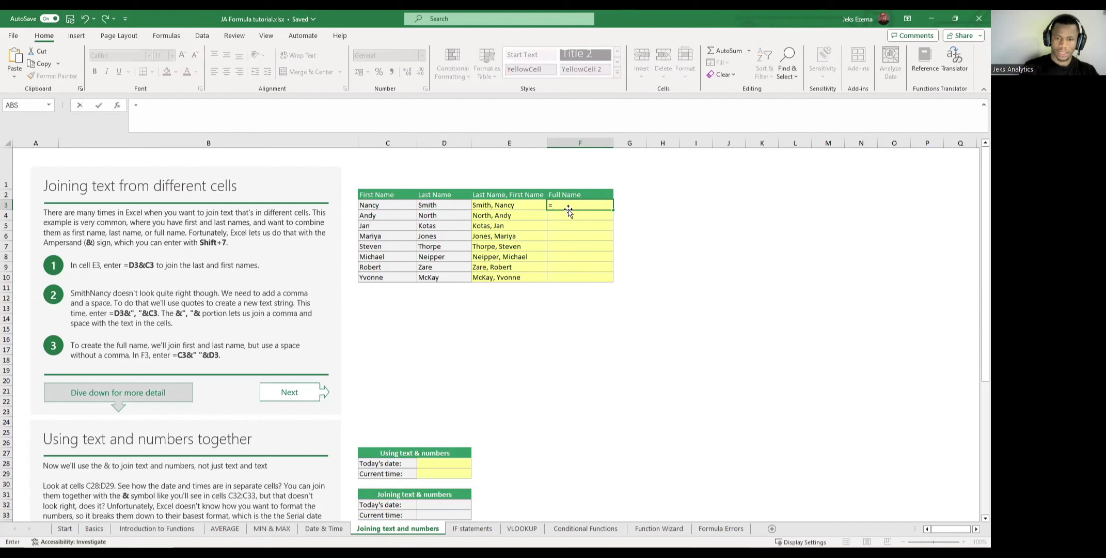
click(393, 205)
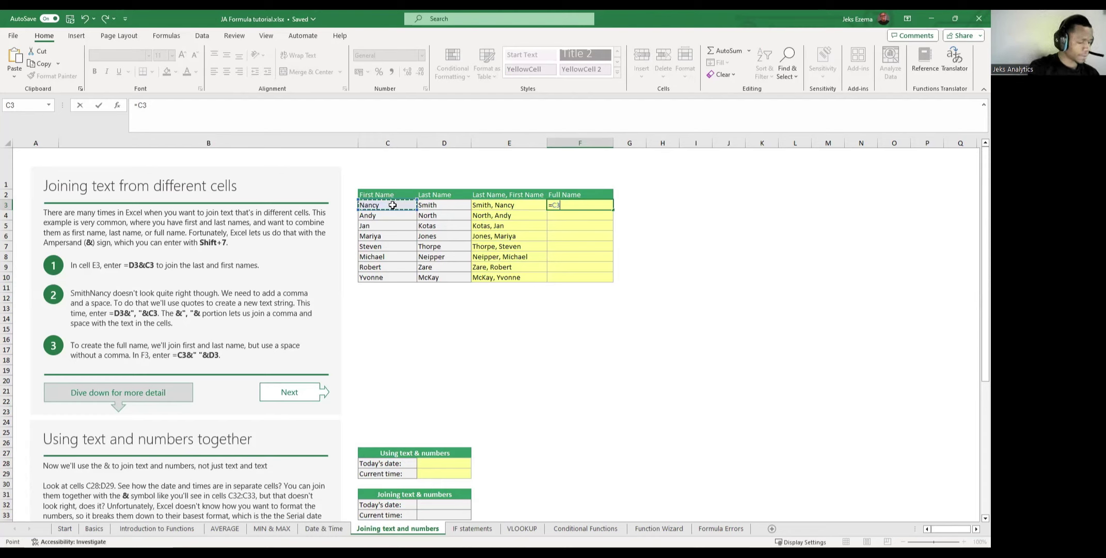
text(&" "&)
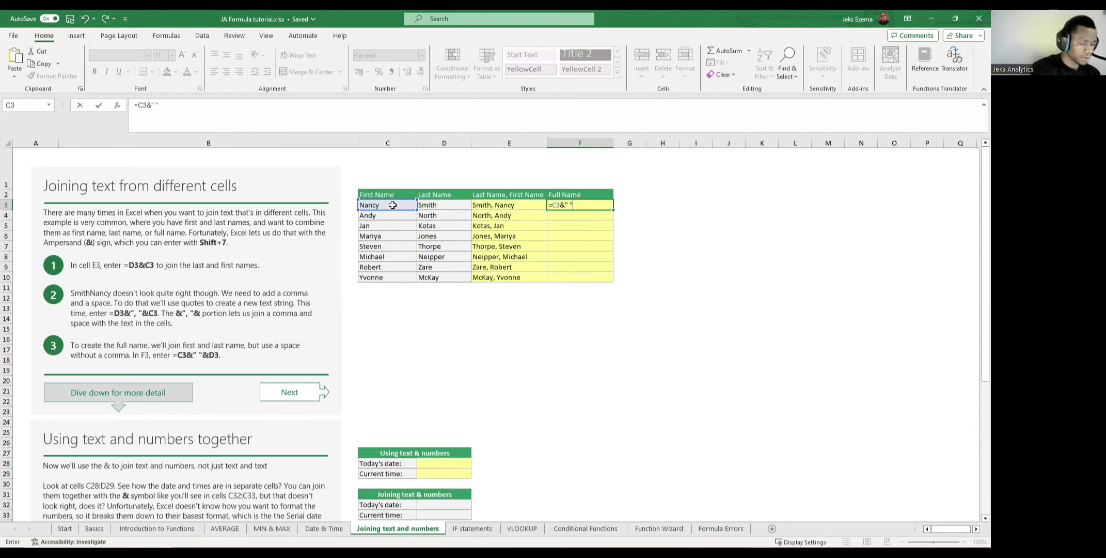
click(436, 205)
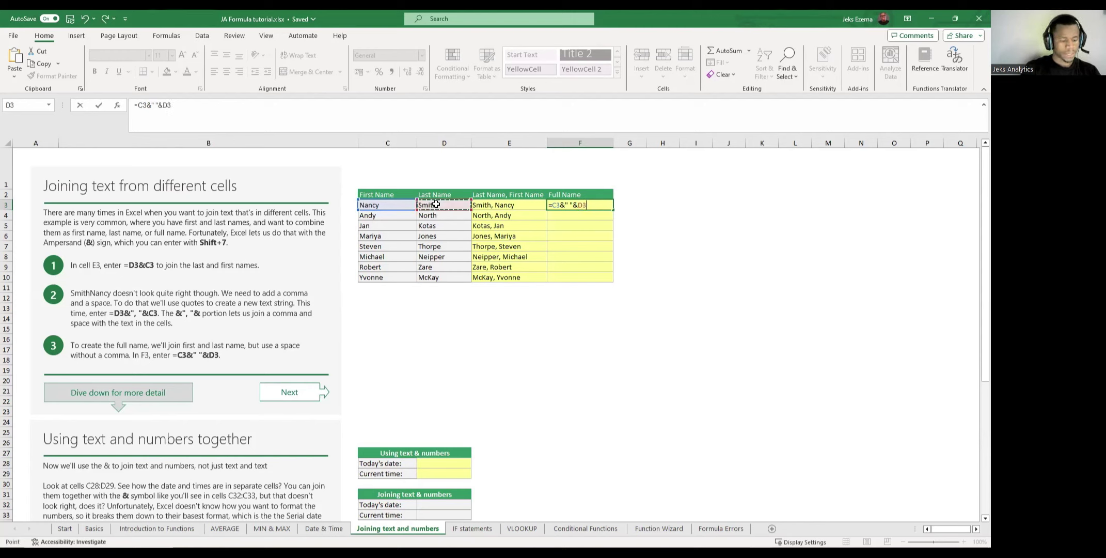
key(Return)
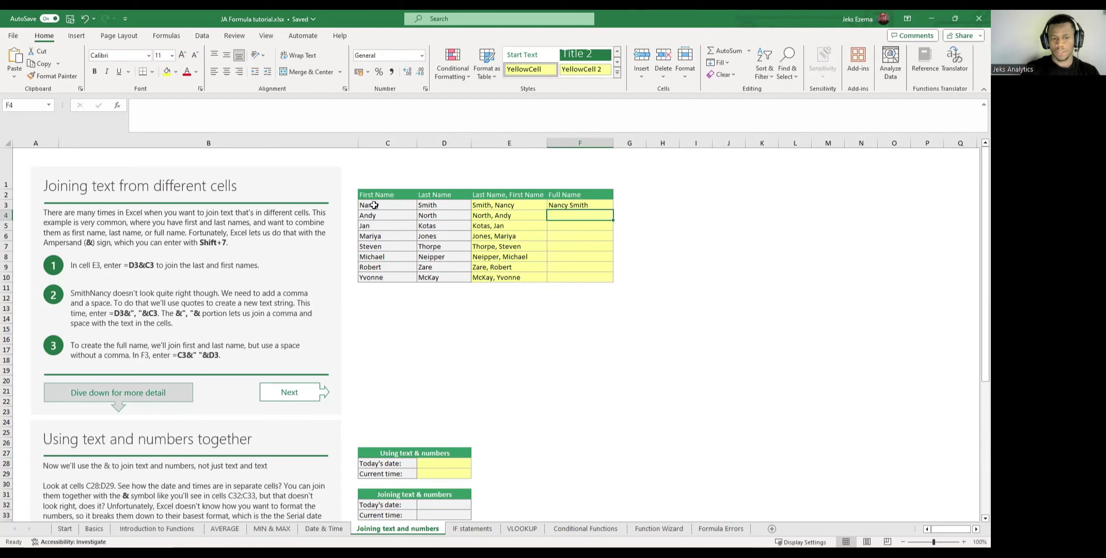
click(576, 205)
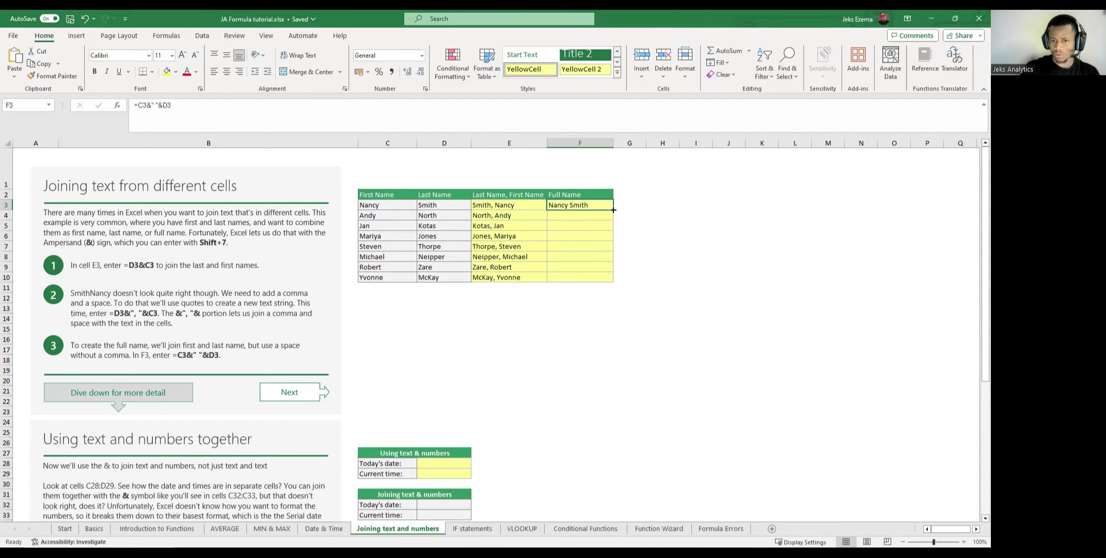
drag(616, 213, 622, 285)
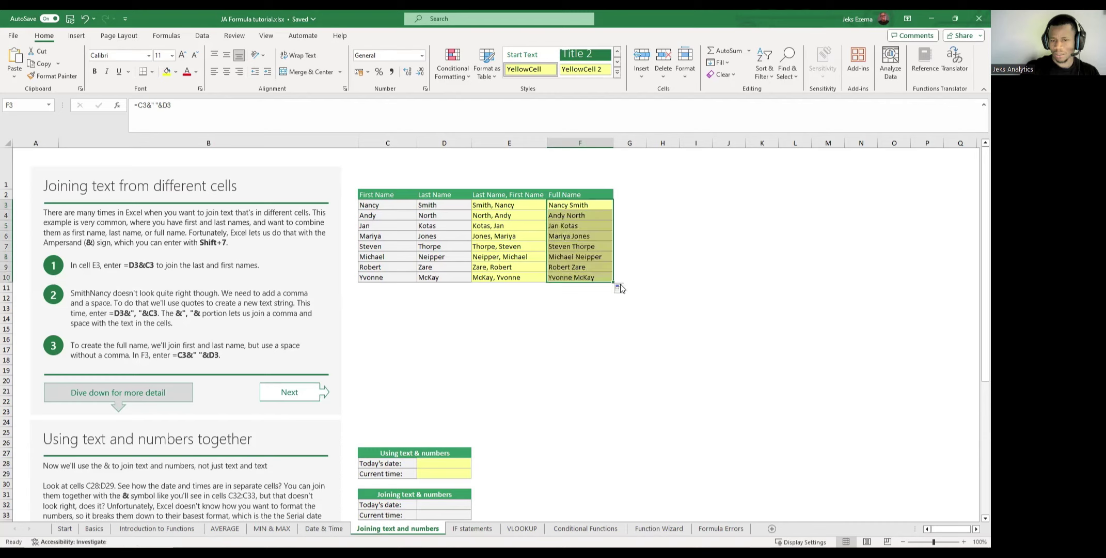
click(658, 256)
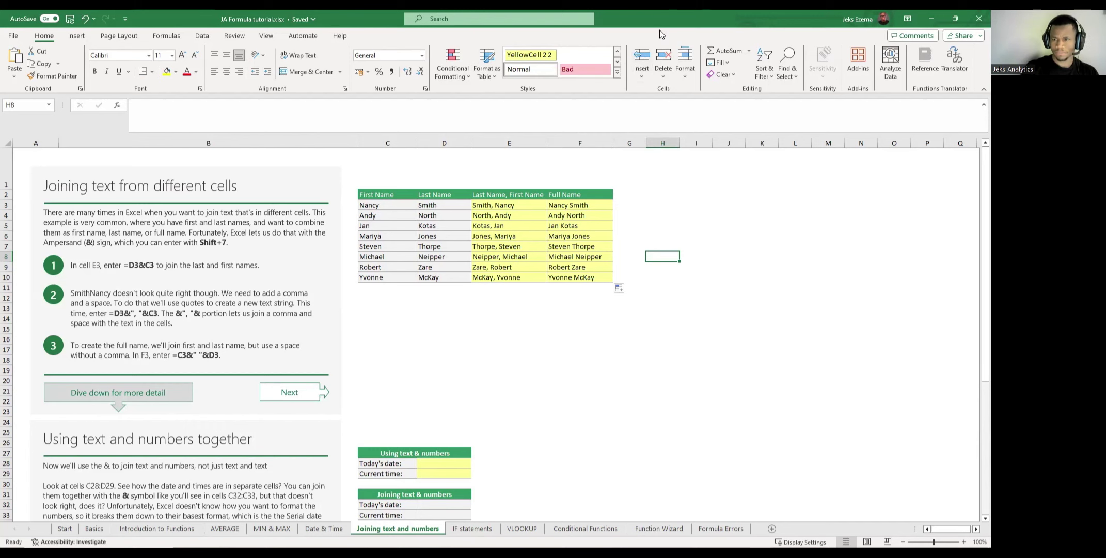
Save the workbook with Ctrl+S and scroll through the completed names table.
key(ctrl+s)
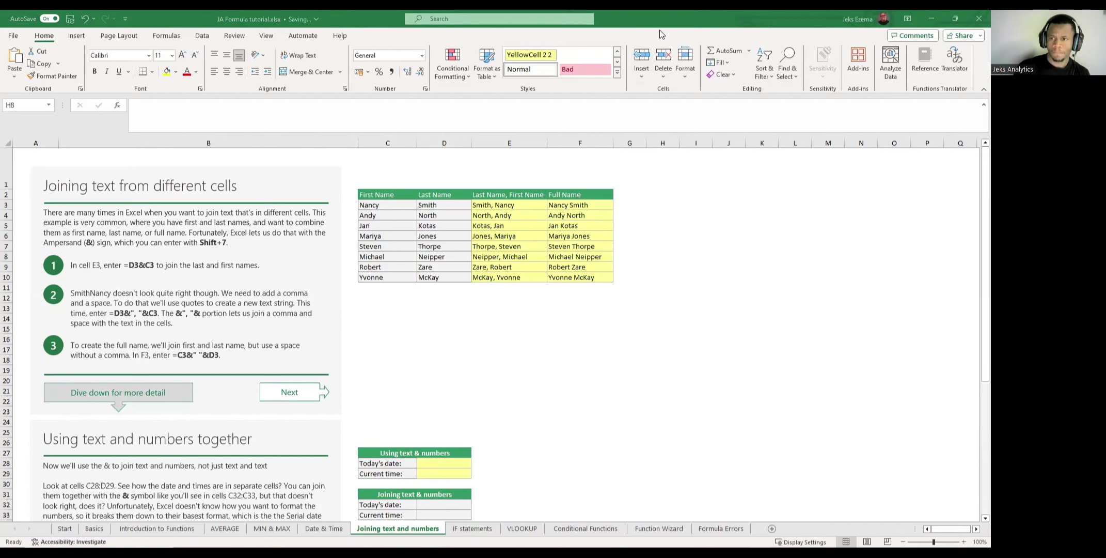
scroll(623, 500, down, 1)
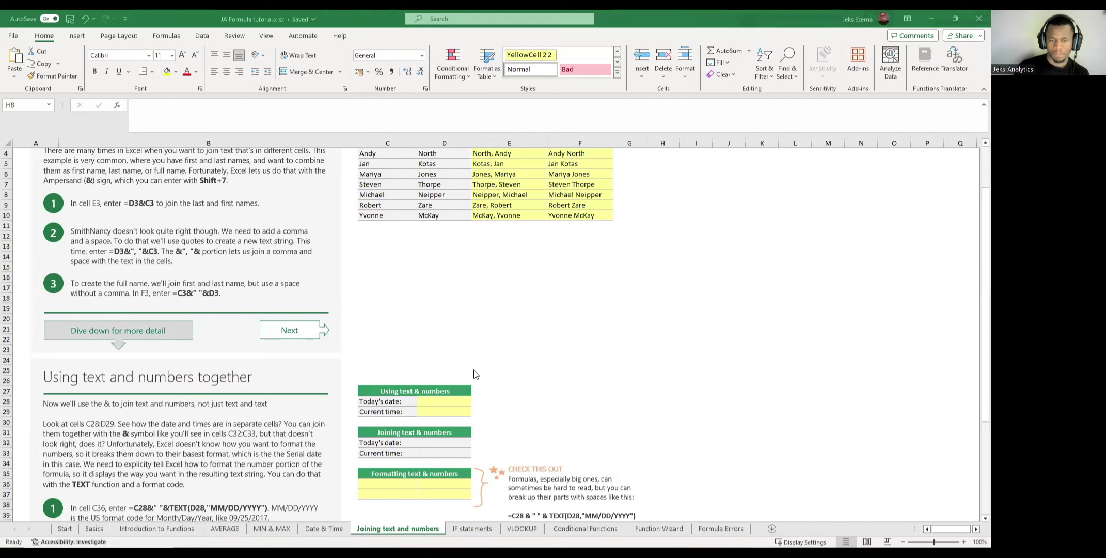
scroll(470, 370, down, 1)
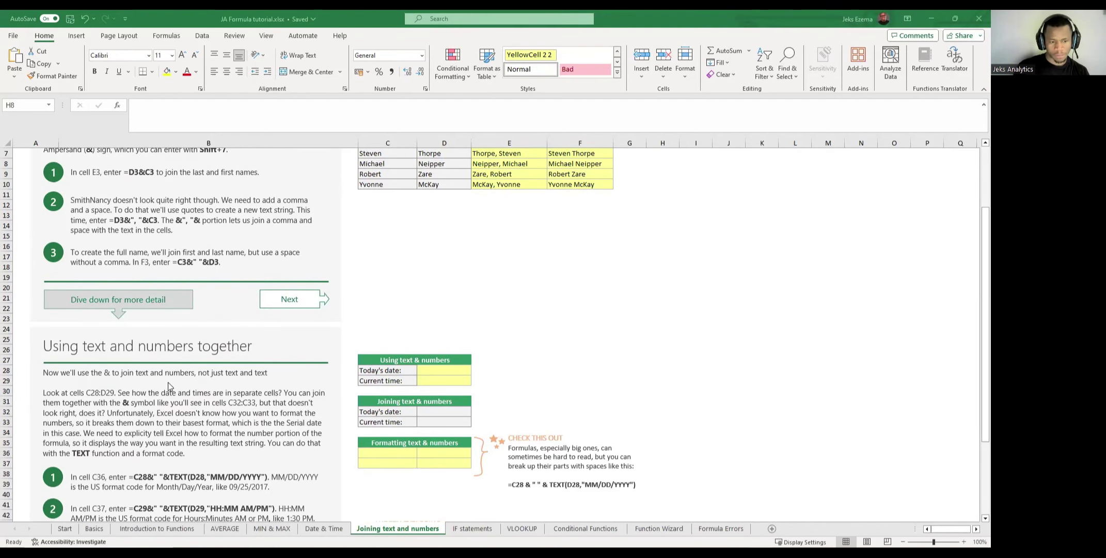
scroll(168, 382, down, 3)
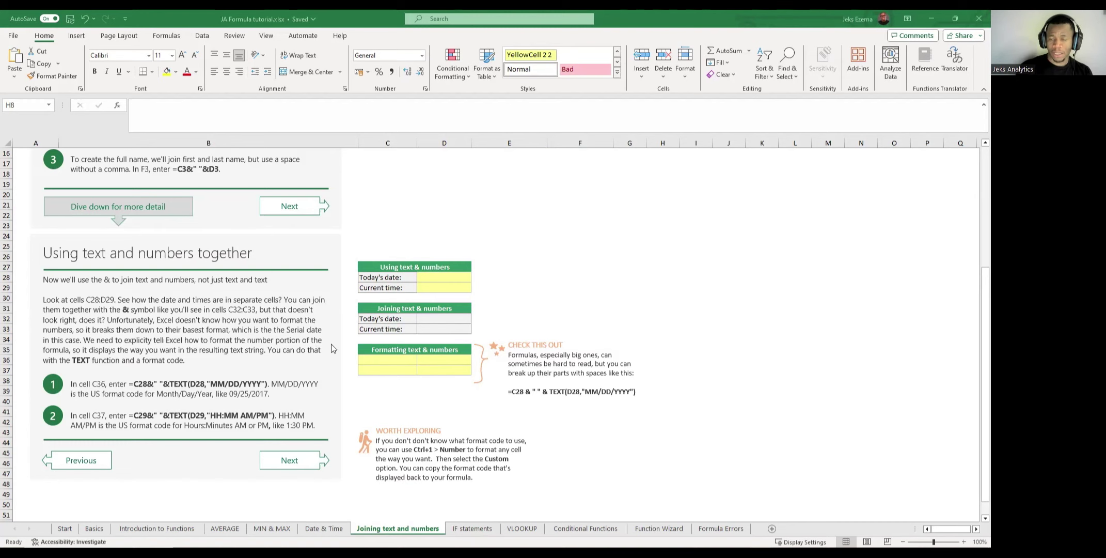
scroll(395, 348, up, 4)
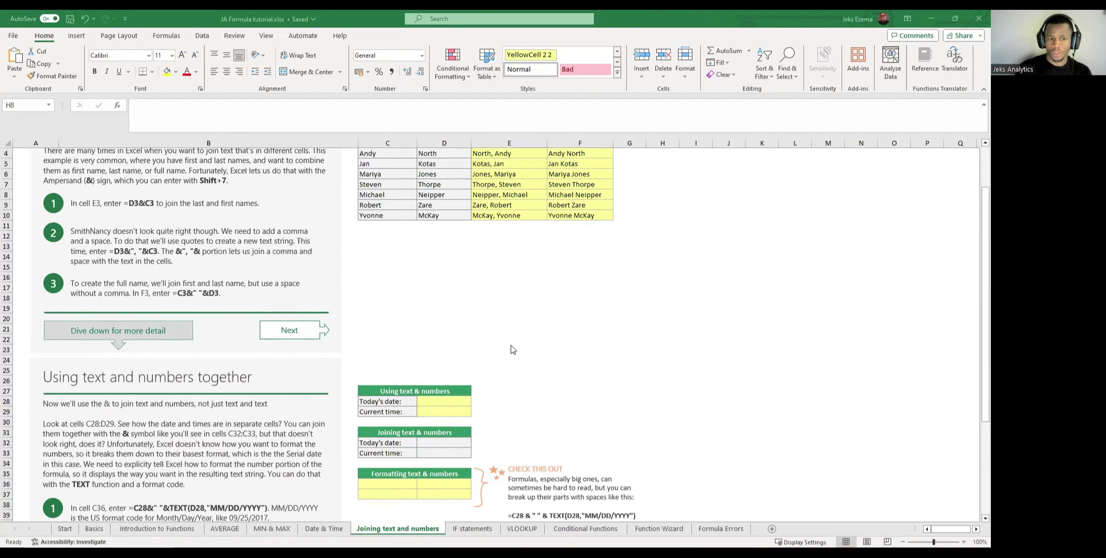
scroll(513, 350, up, 2)
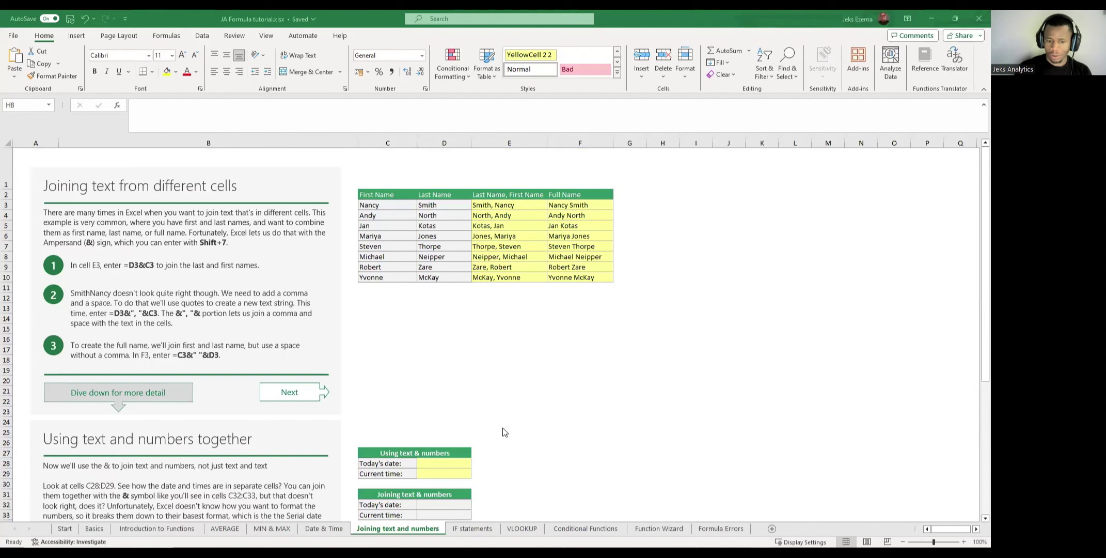
click(470, 528)
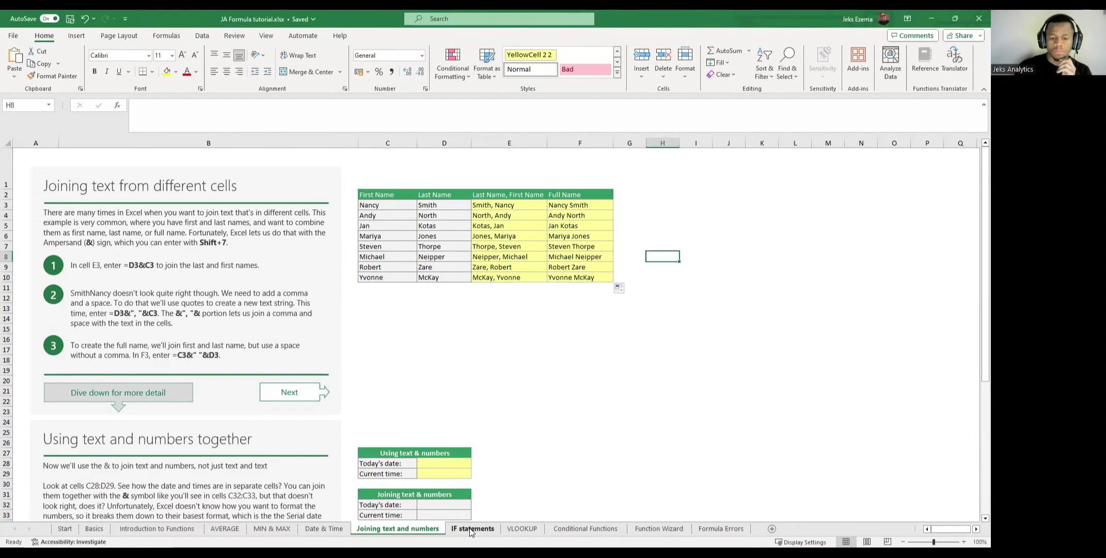
click(469, 527)
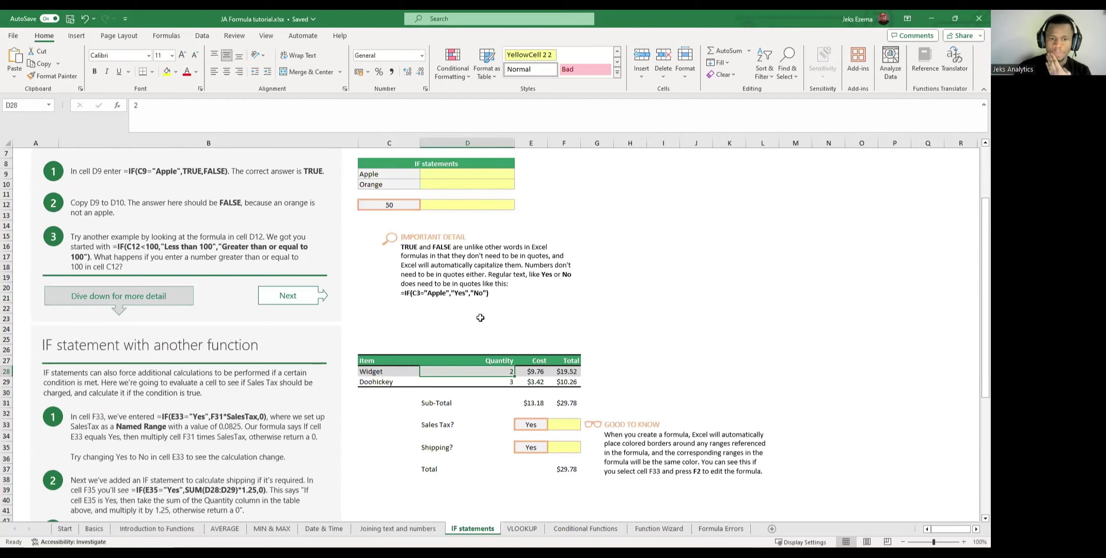
scroll(503, 295, up, 3)
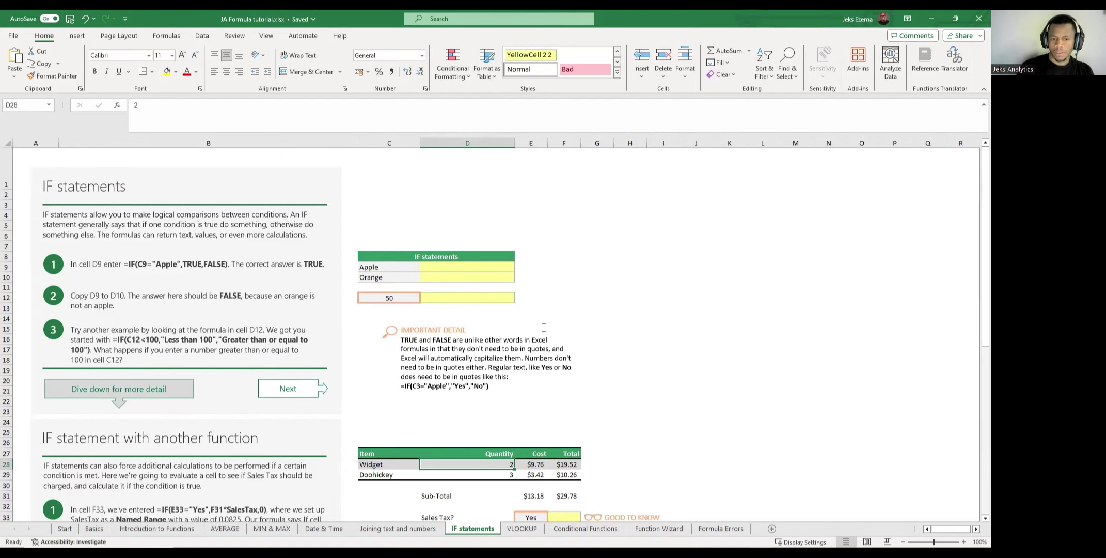
click(471, 275)
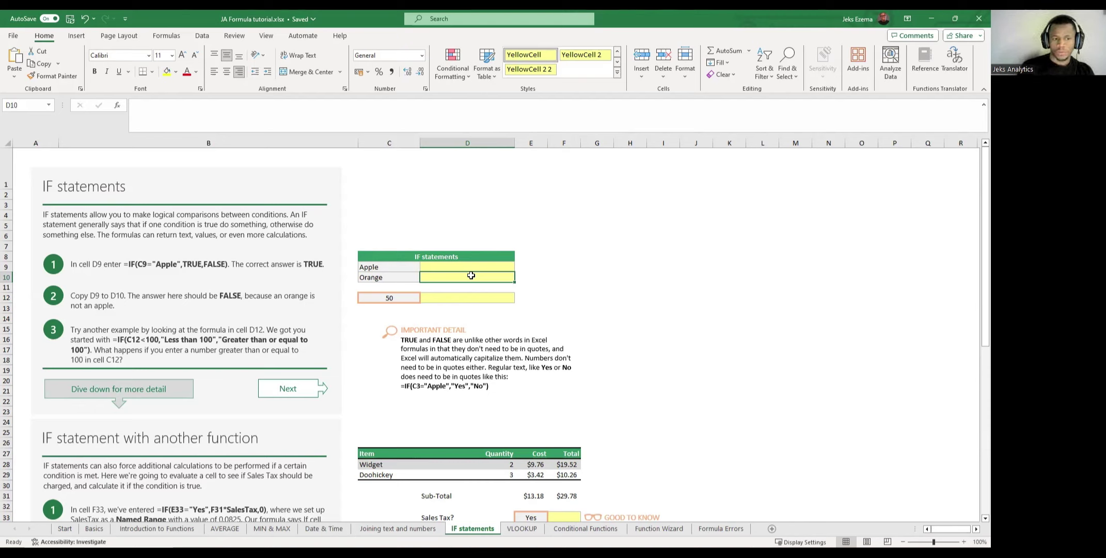
click(458, 266)
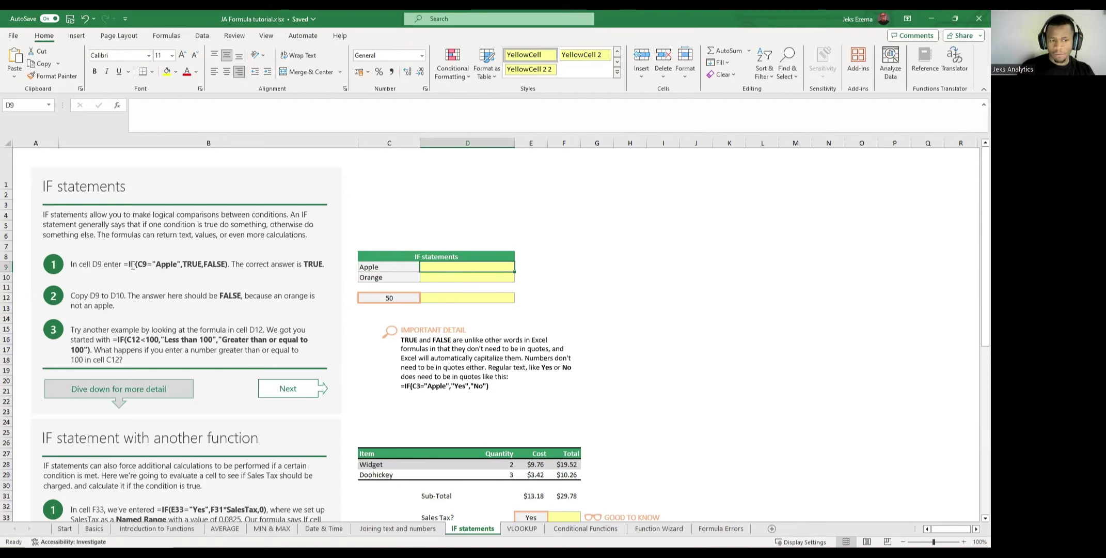
click(391, 267)
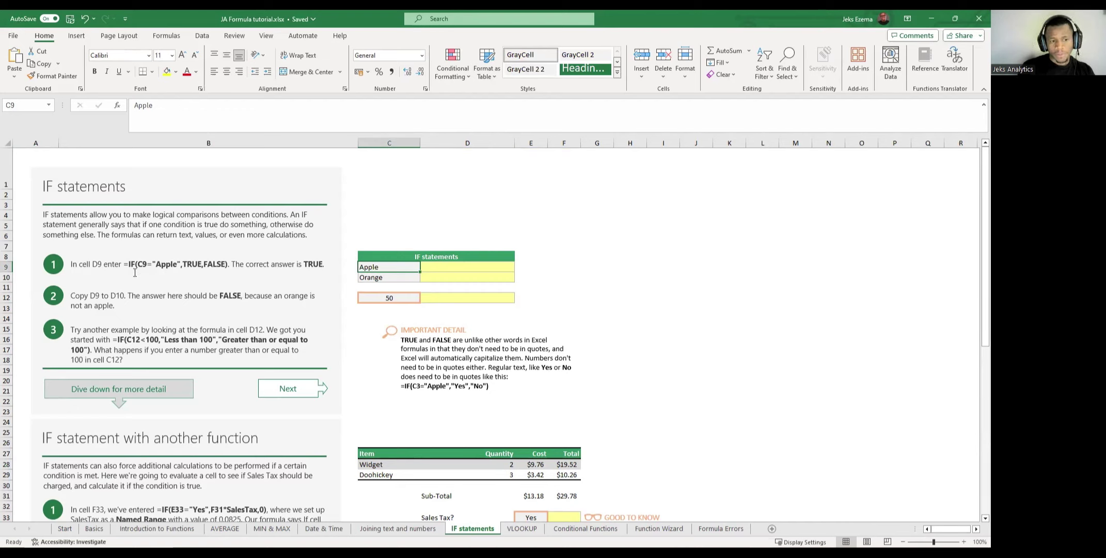
click(180, 262)
click(178, 262)
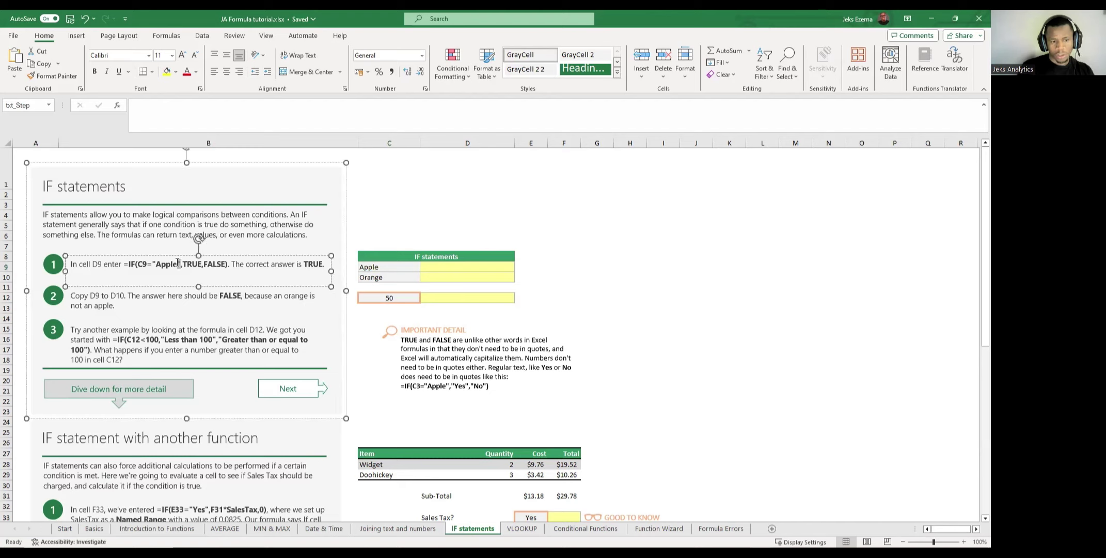
drag(181, 264, 139, 264)
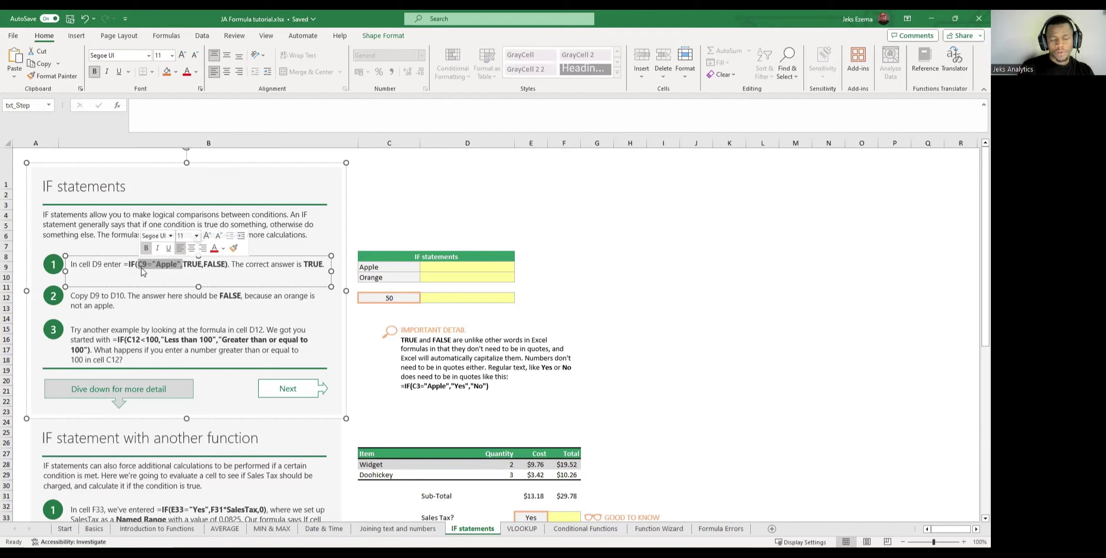
click(445, 216)
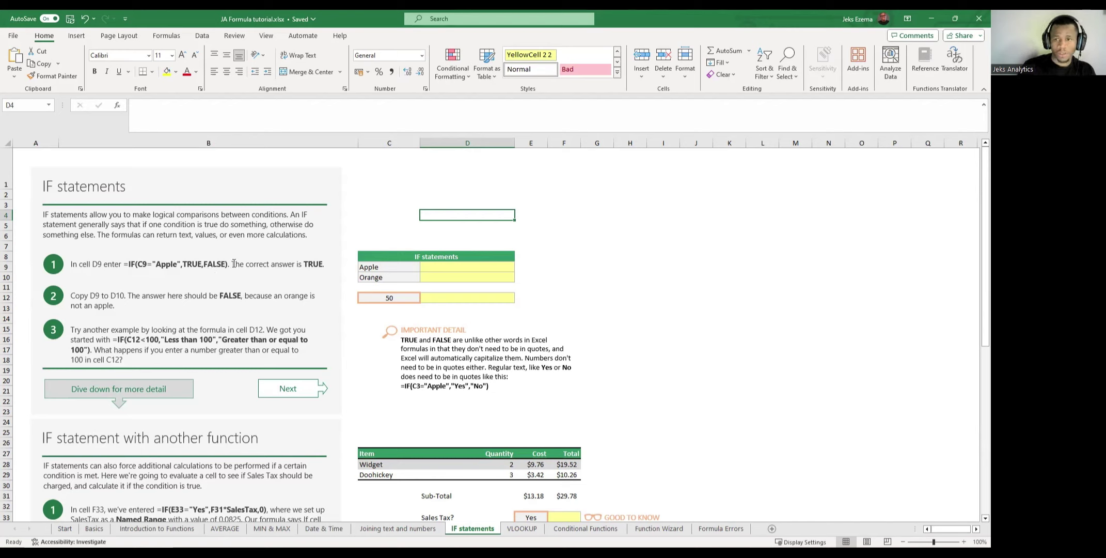
Start an IF formula in D9 that tests whether C9 equals "Apple".
click(452, 267)
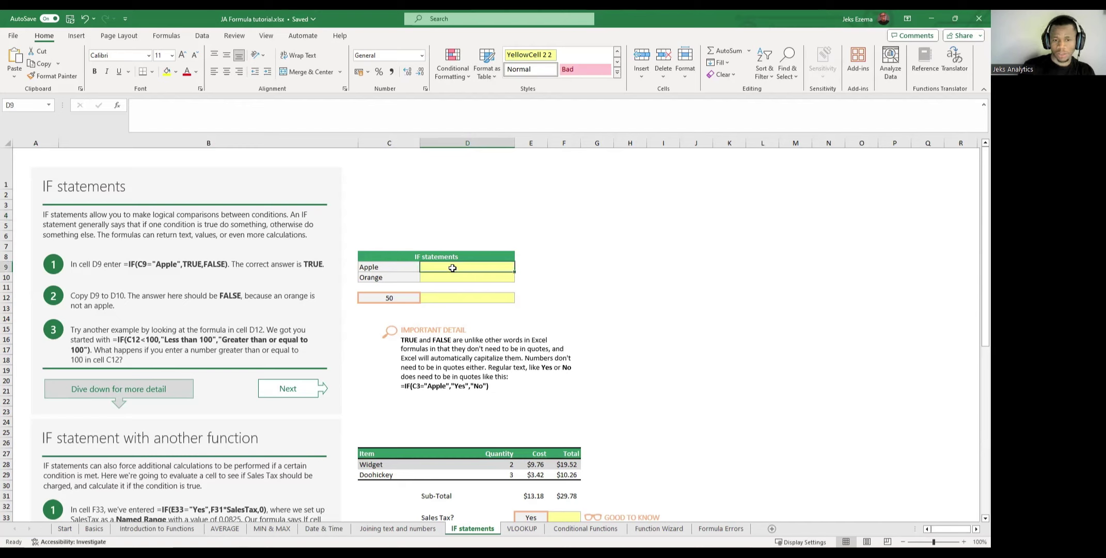
text(=)
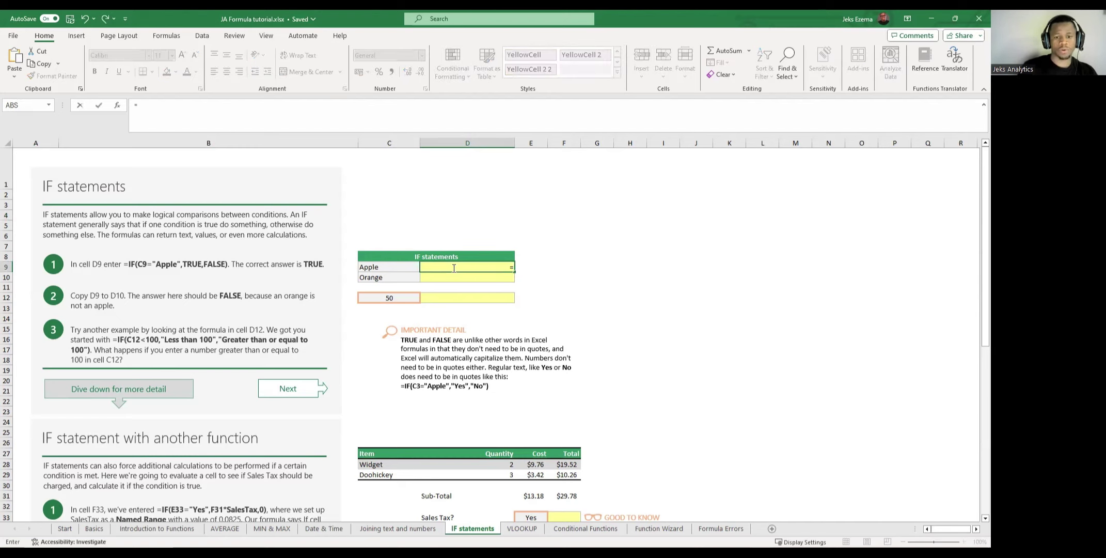
text(IF)
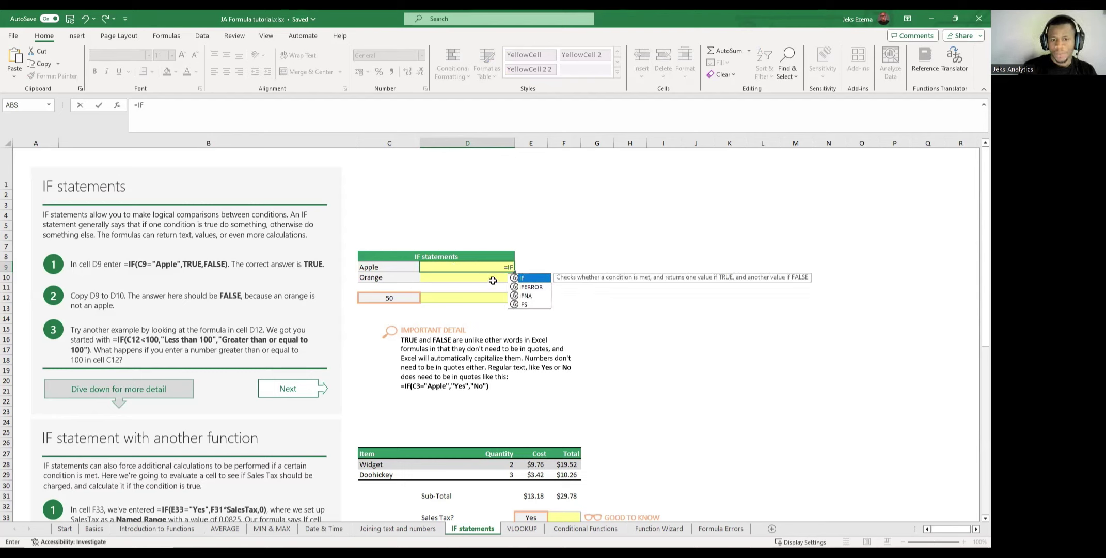
double_click(534, 278)
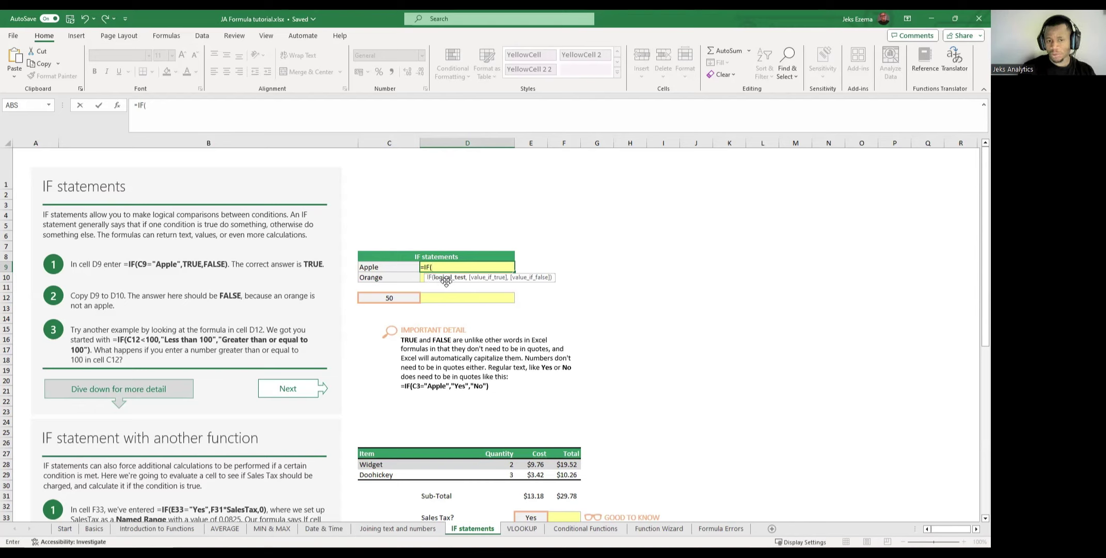
click(384, 266)
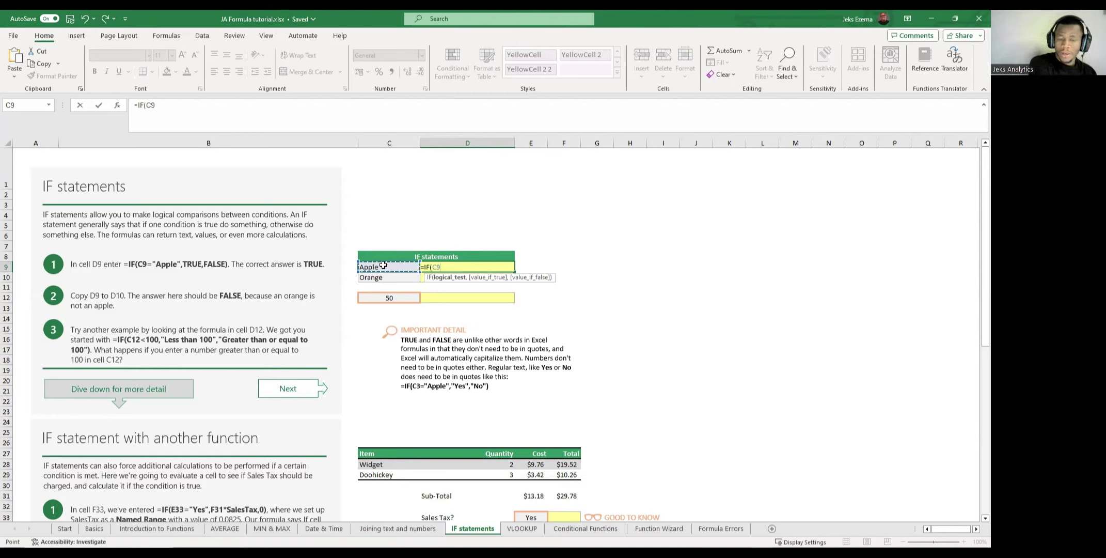
text(=)
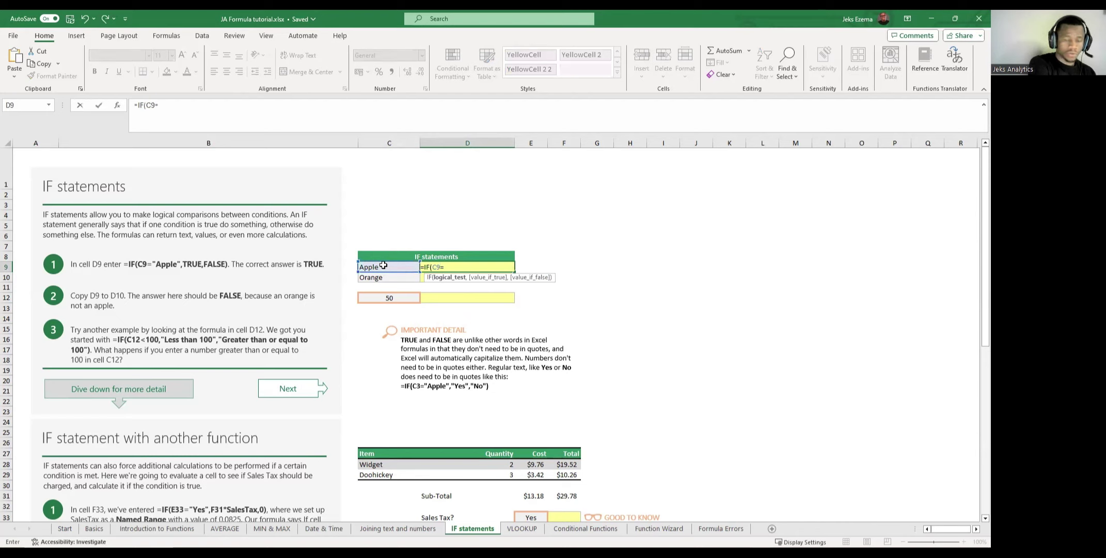
text(a)
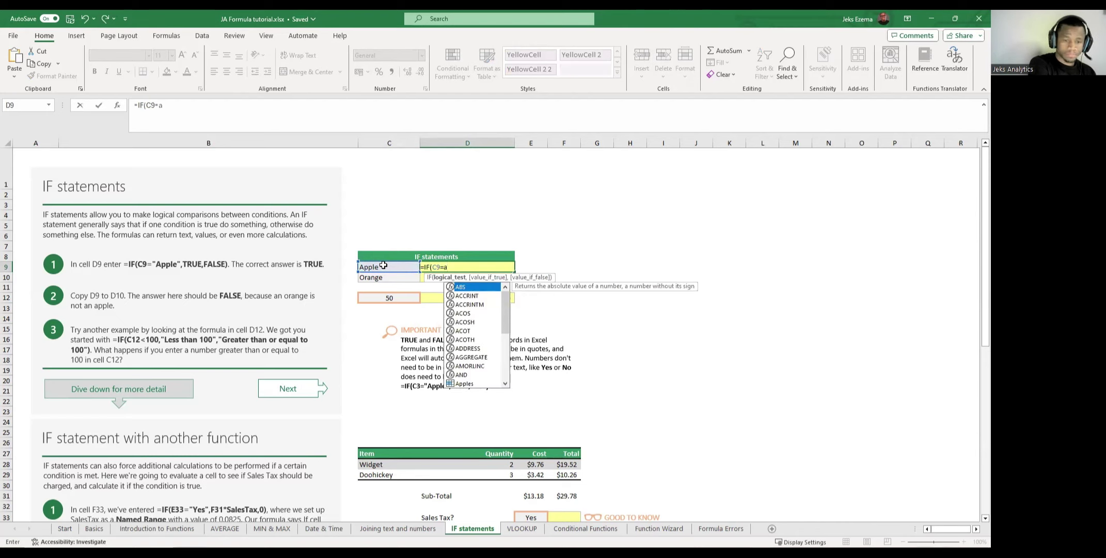
key(BackSpace)
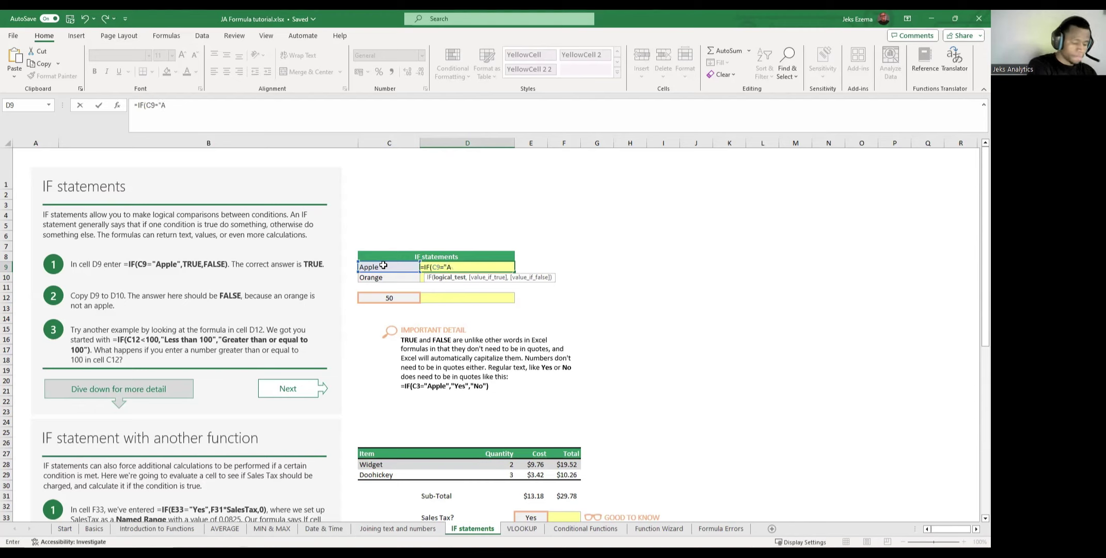
text(ppl)
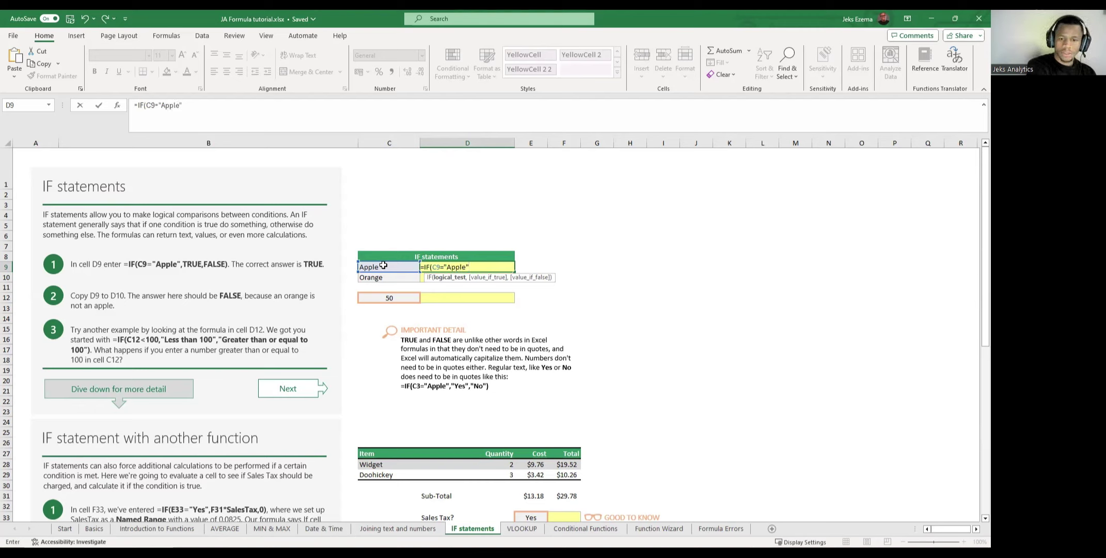
text(e")
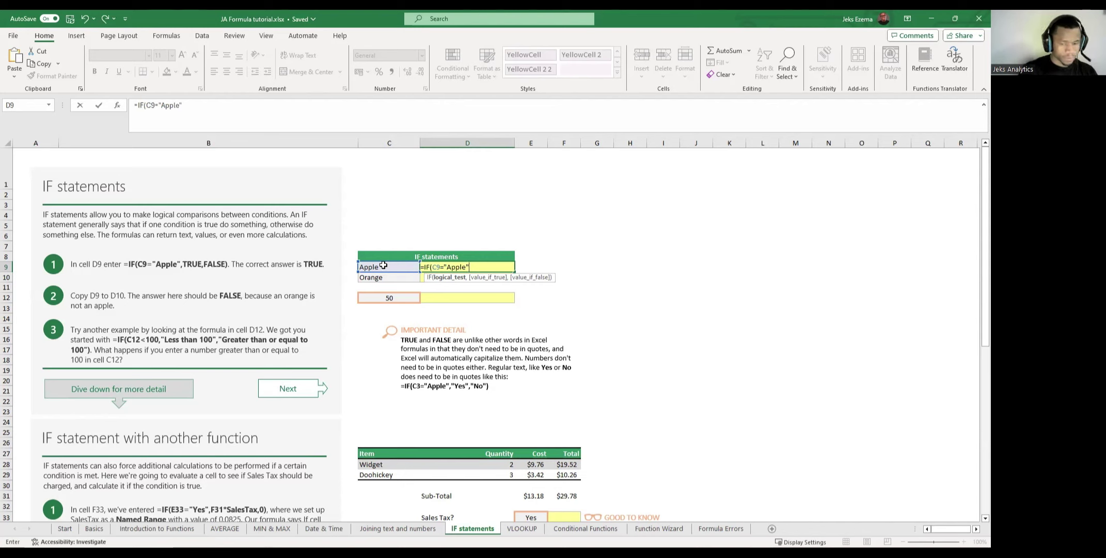
text(,)
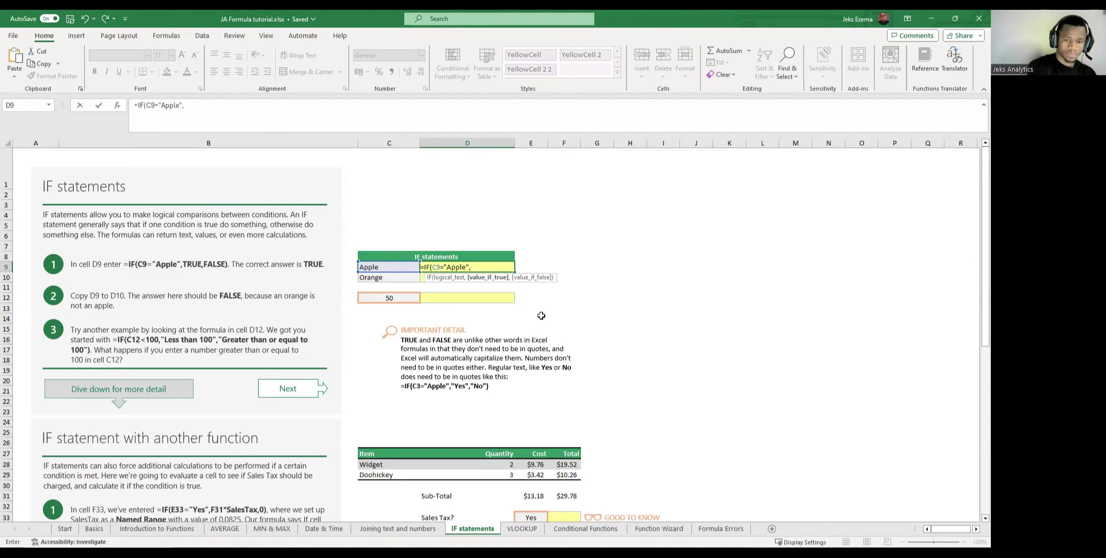
Finish D9's formula with "TRUE" and "FALSE" results and commit it, showing TRUE.
text(T)
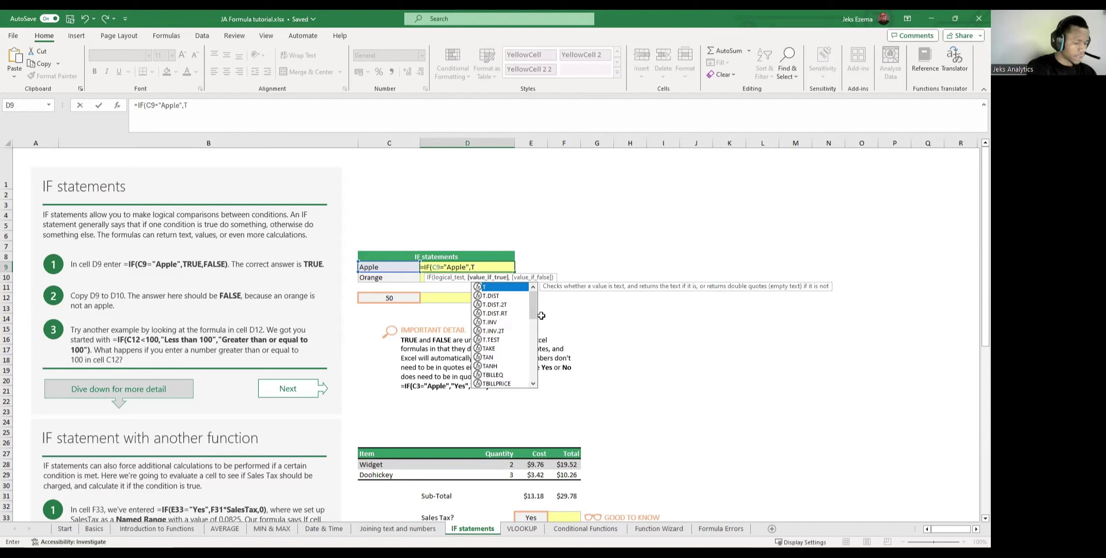
text(RUE)
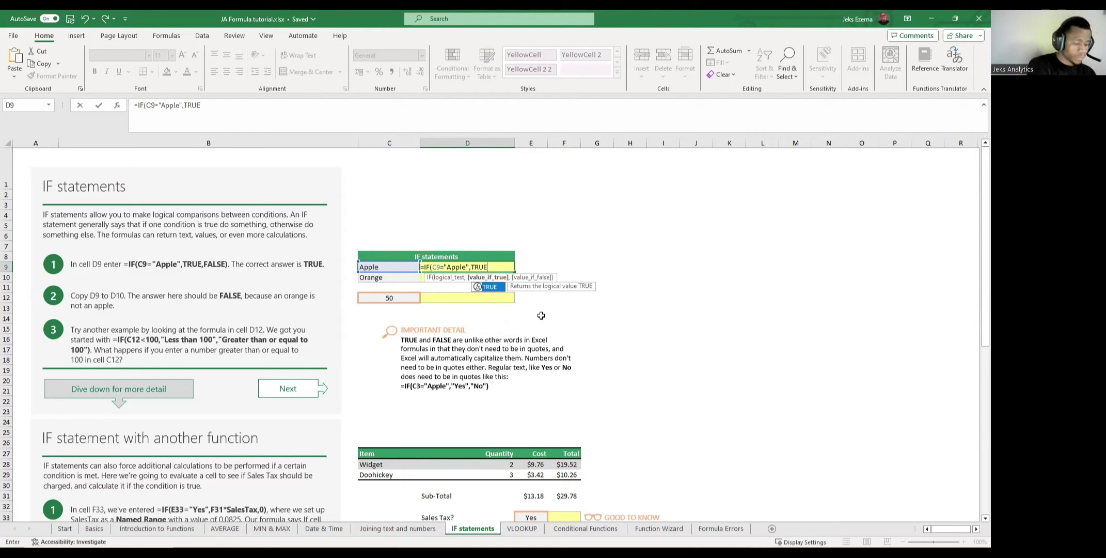
key(BackSpace)
key(BackSpace)
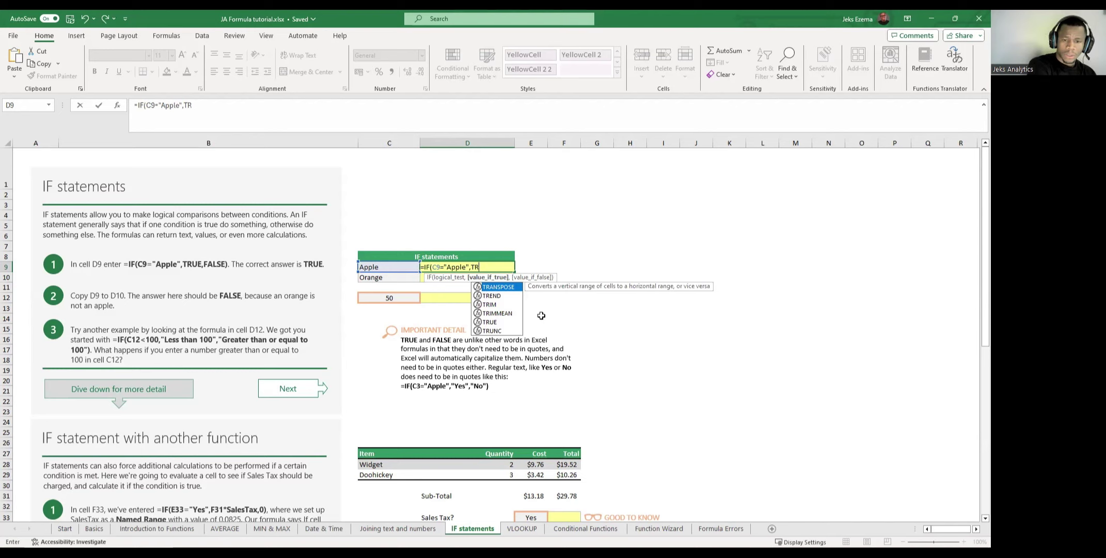
key(BackSpace)
key(BackSpace)
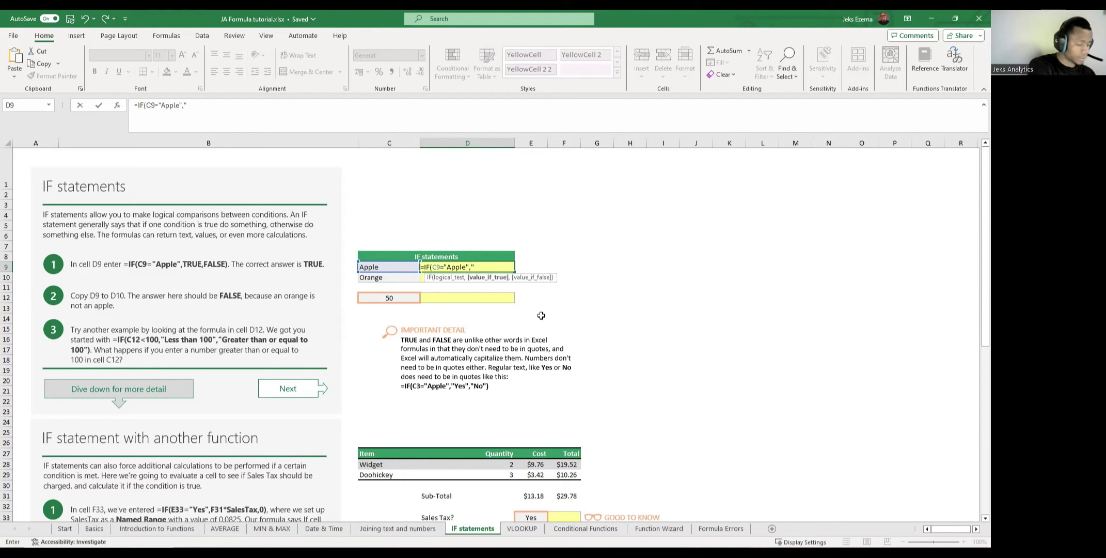
text(UE)
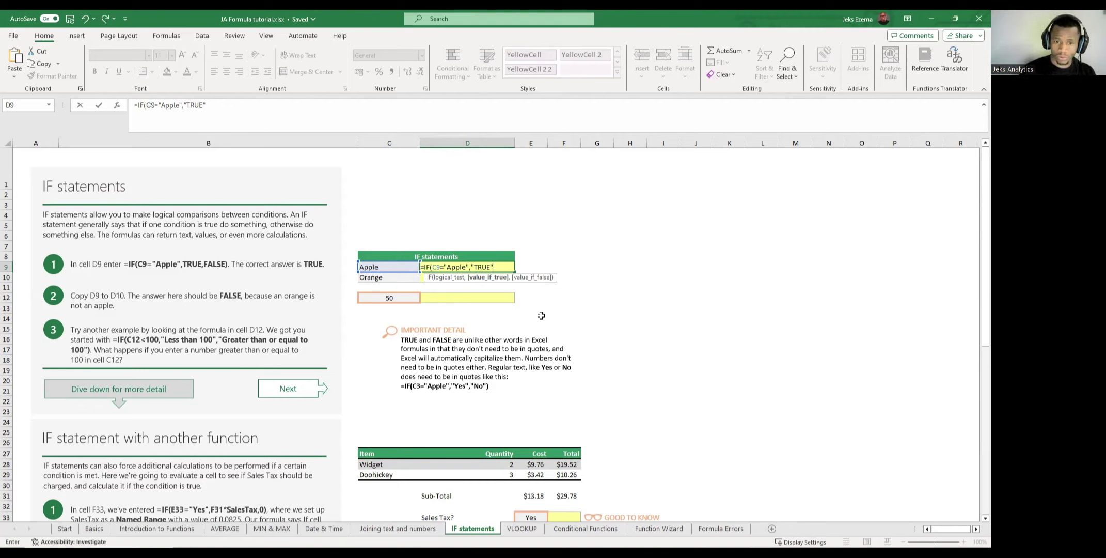
text(,)
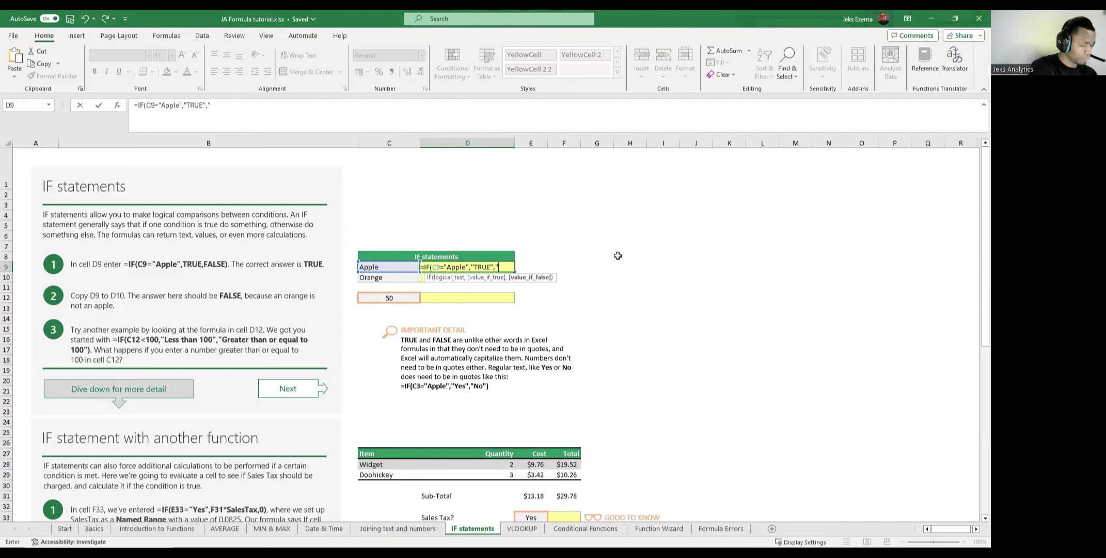
text(FALS)
text(E)
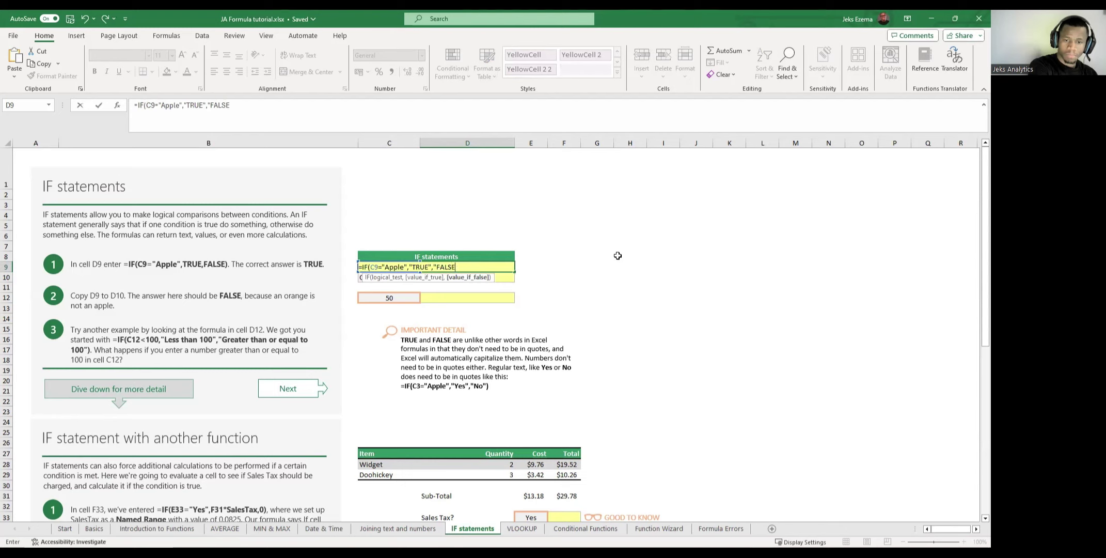
text(")
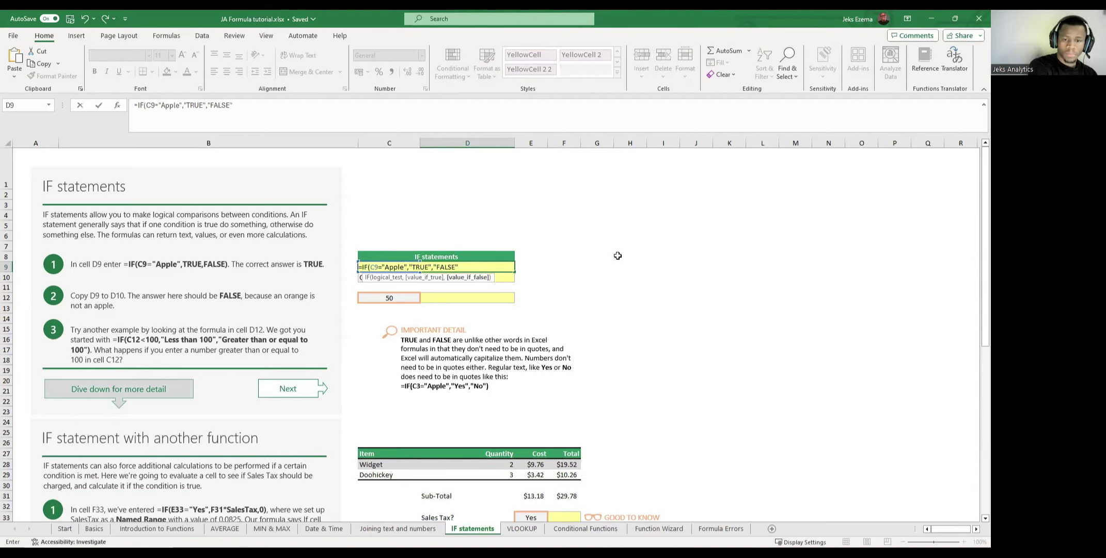
text())
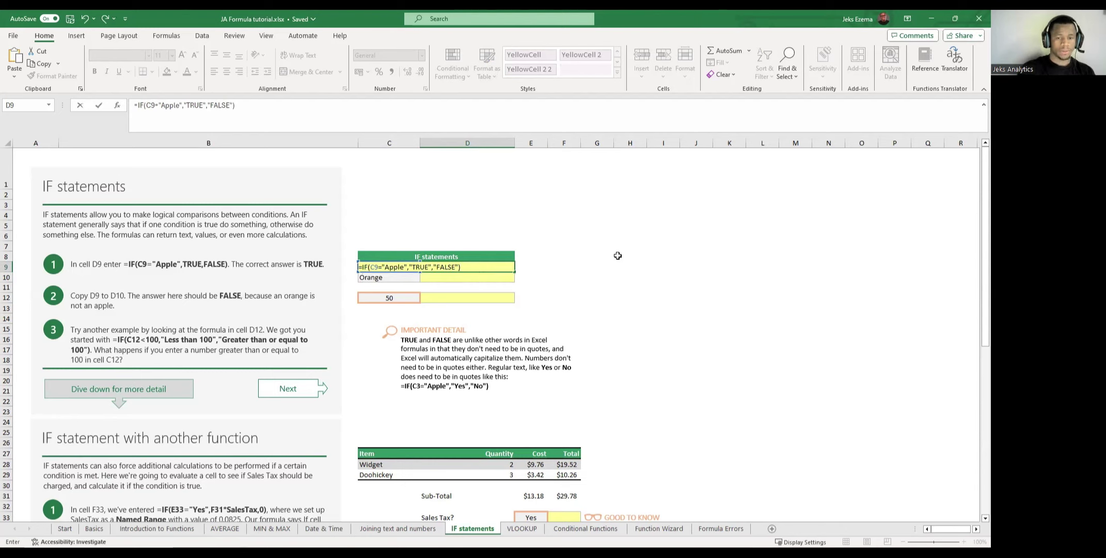
key(Return)
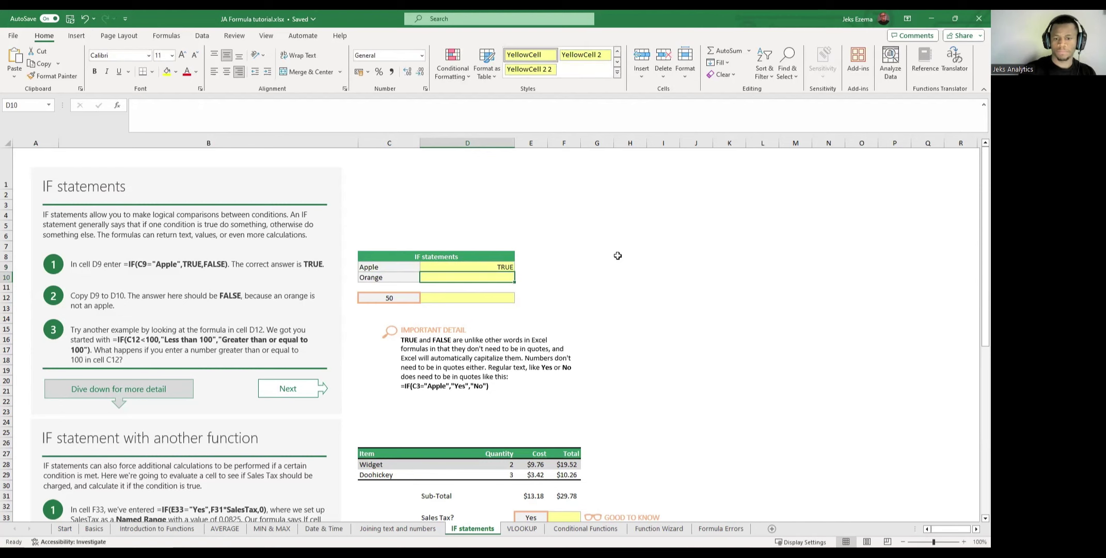
Fill D9's Apple IF formula down into D10.
click(445, 266)
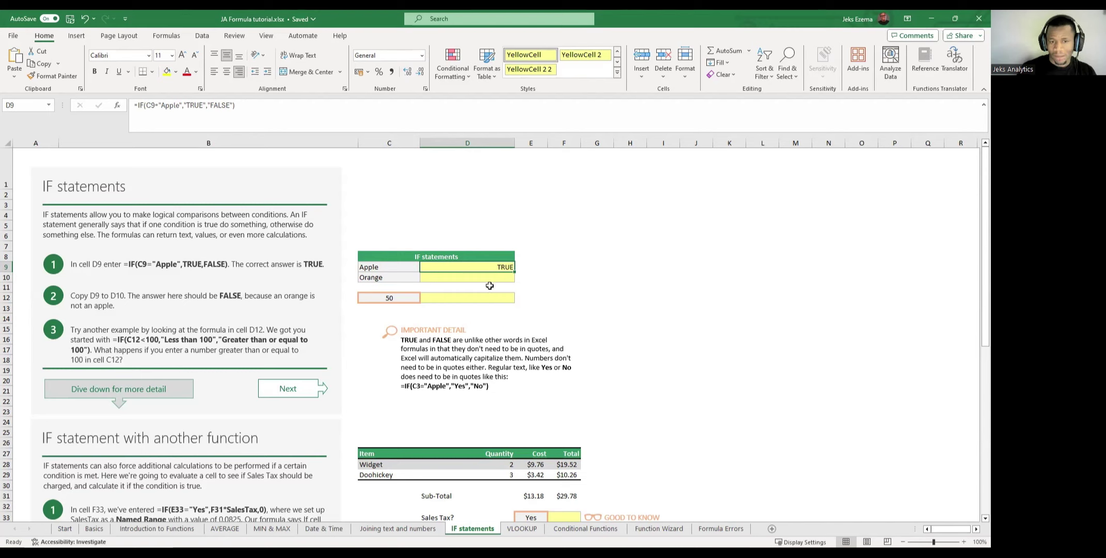
click(384, 282)
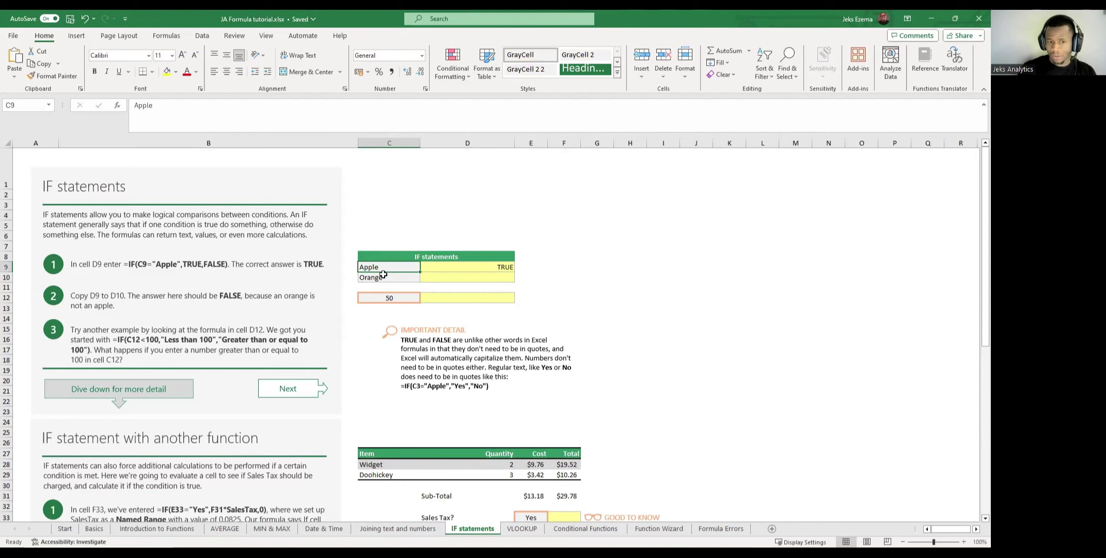
click(495, 267)
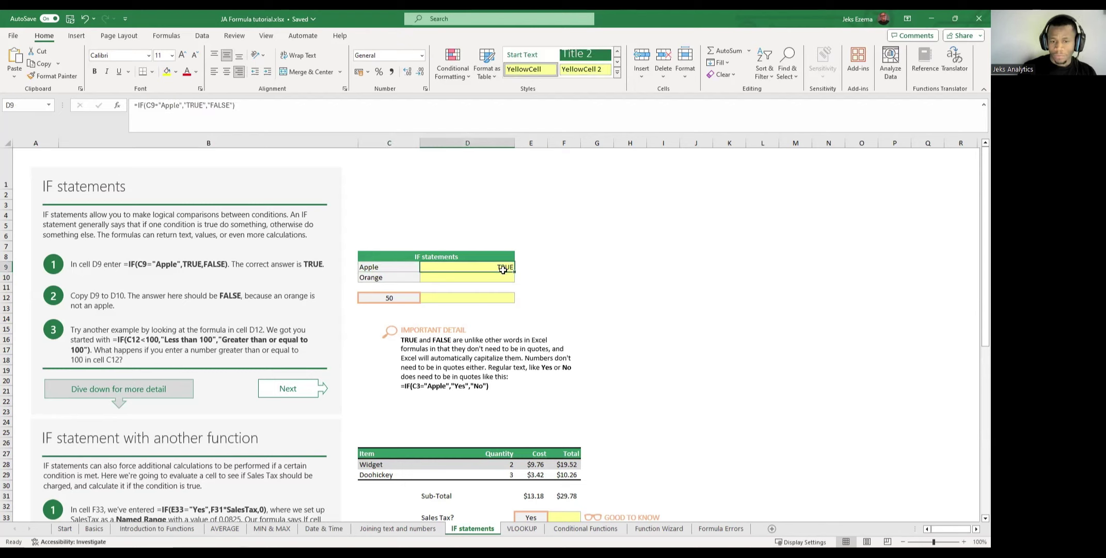
drag(515, 270, 516, 281)
click(562, 267)
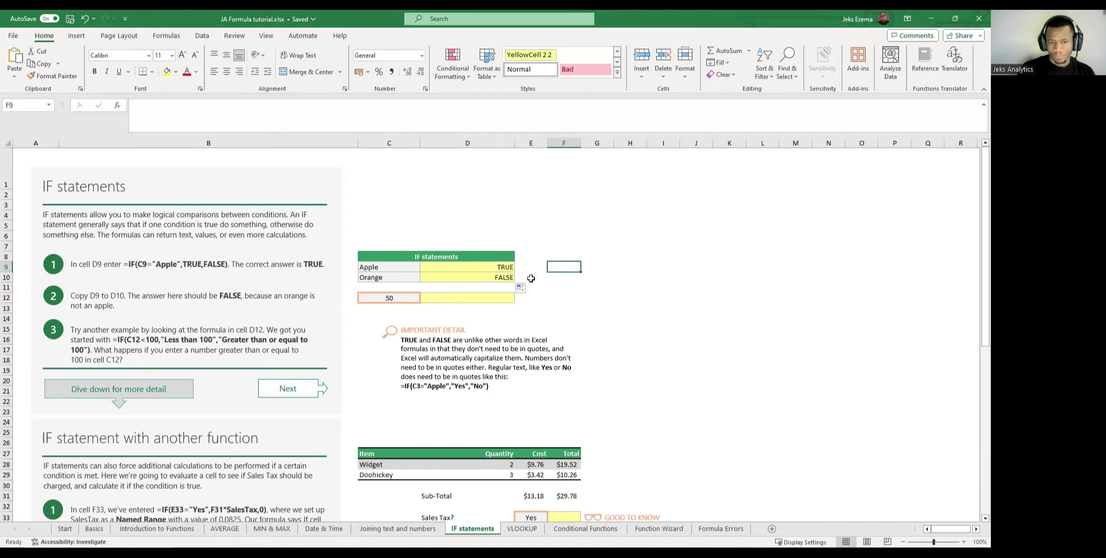
Compare the copied formula in D10 with the original in D9, then select D12.
click(481, 278)
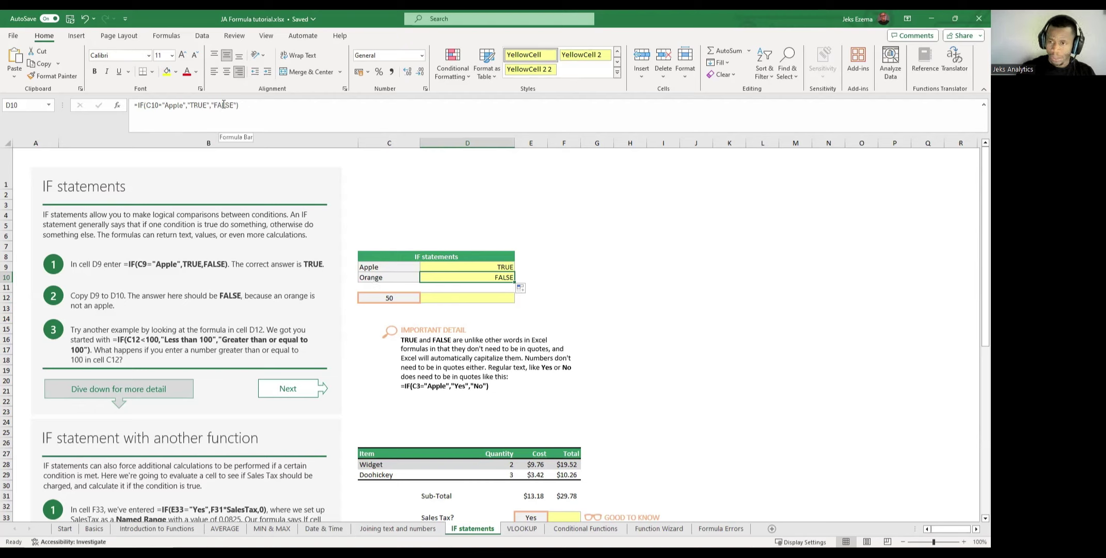
click(566, 267)
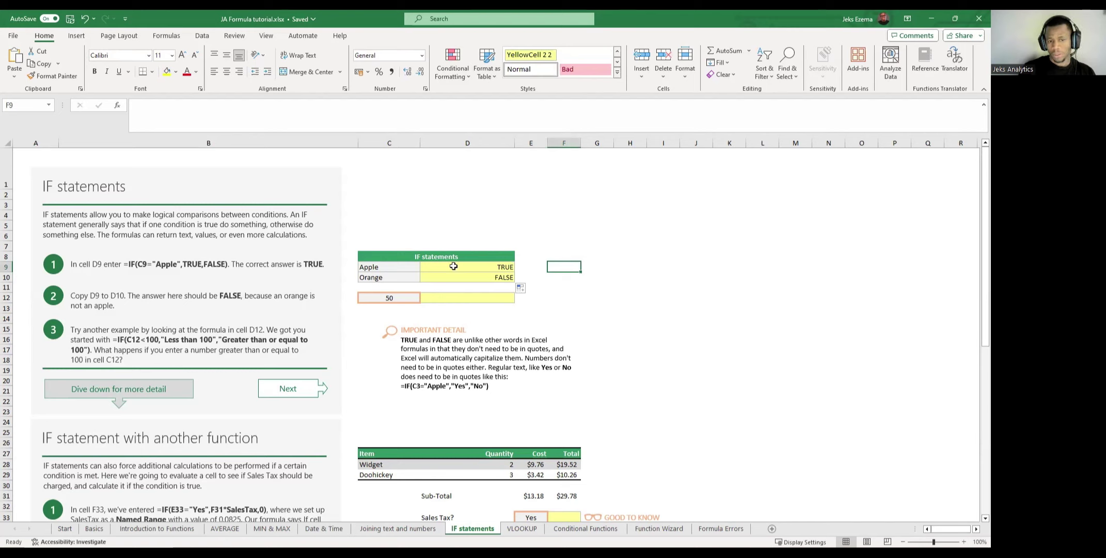
click(501, 268)
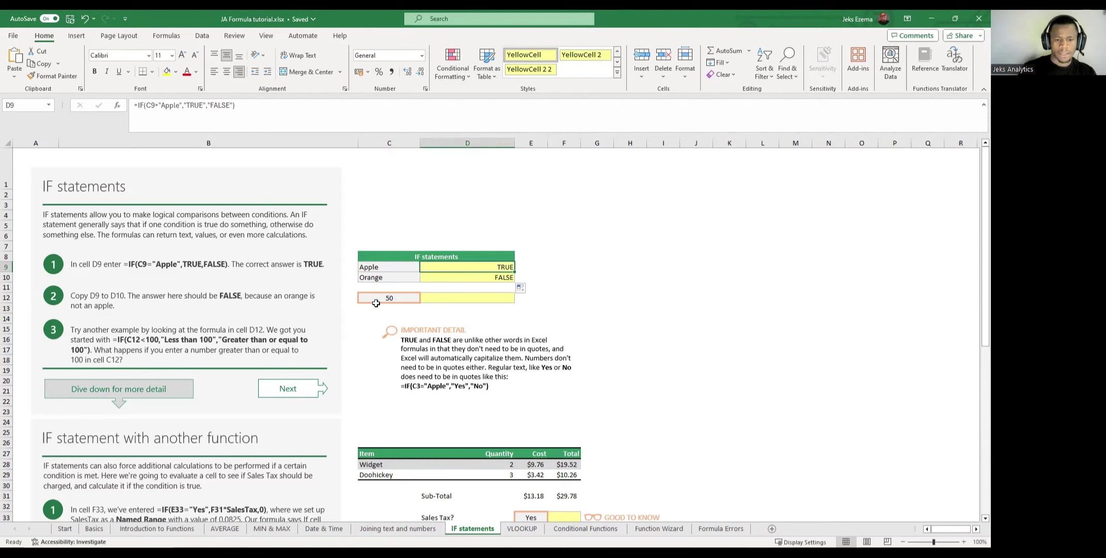
click(438, 299)
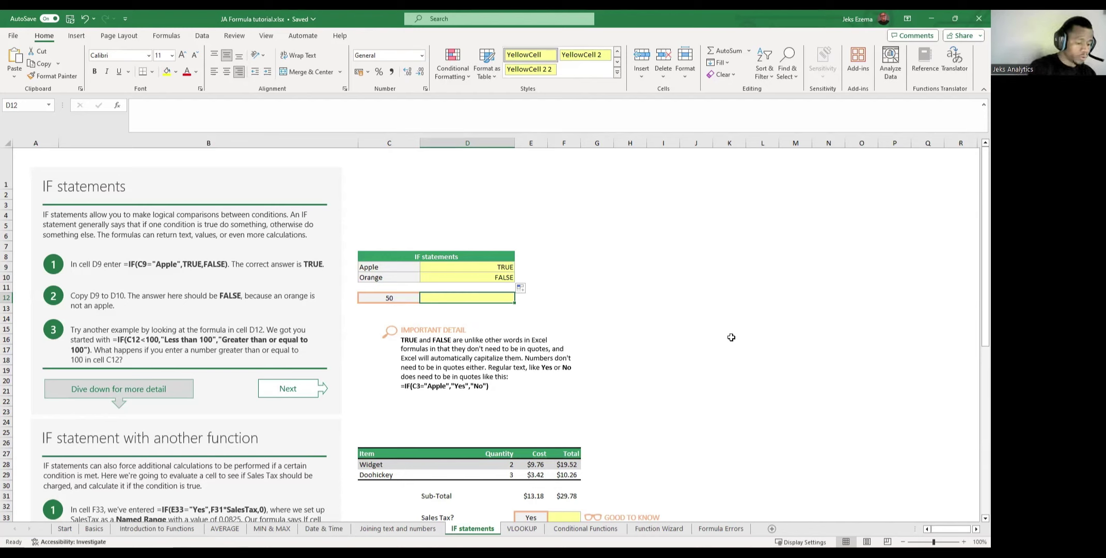
Begin D12's formula as =IF(C12<100, testing C12 against 100.
text(=I)
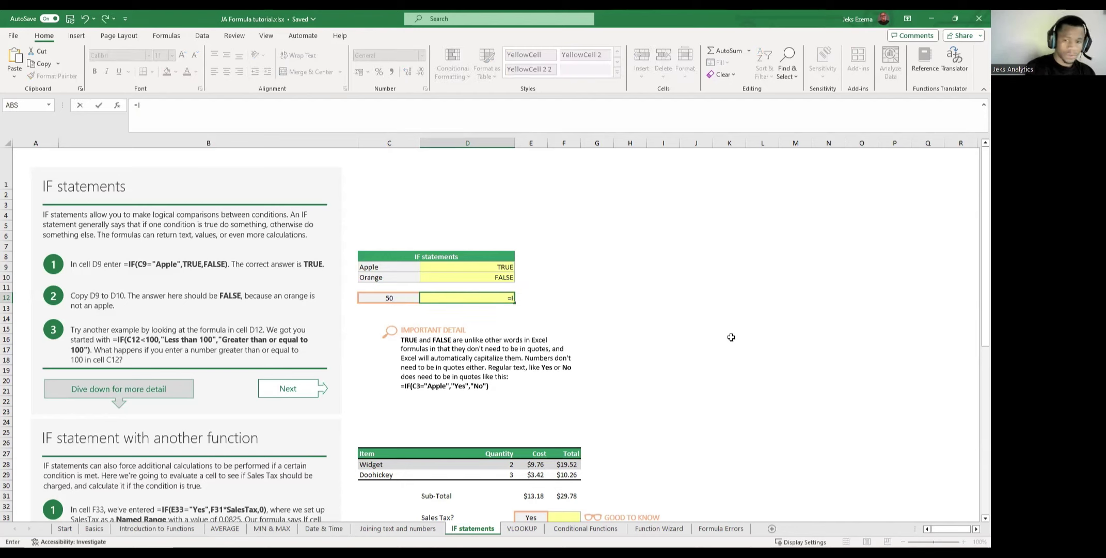
text(F)
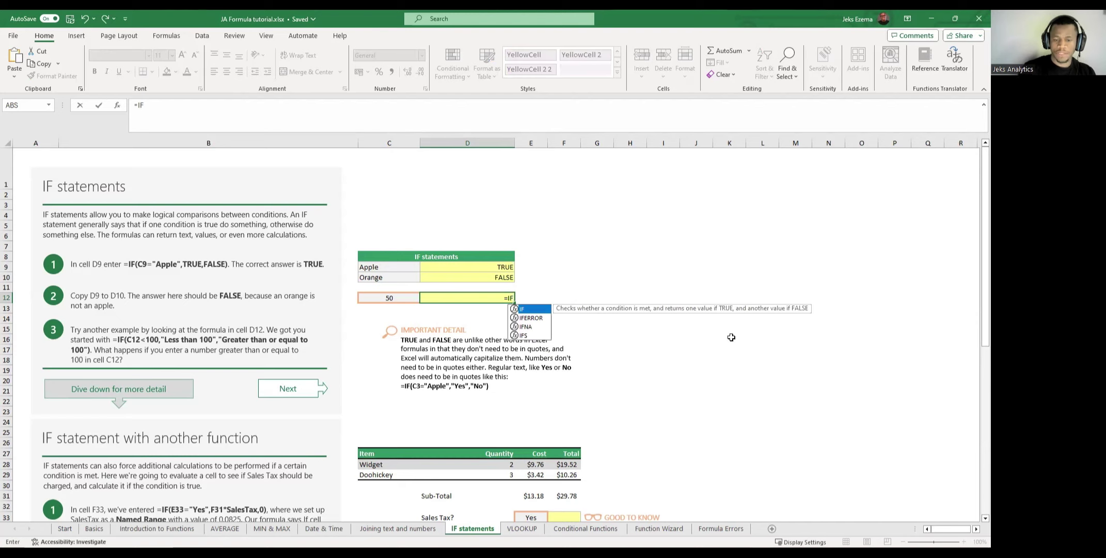
double_click(534, 308)
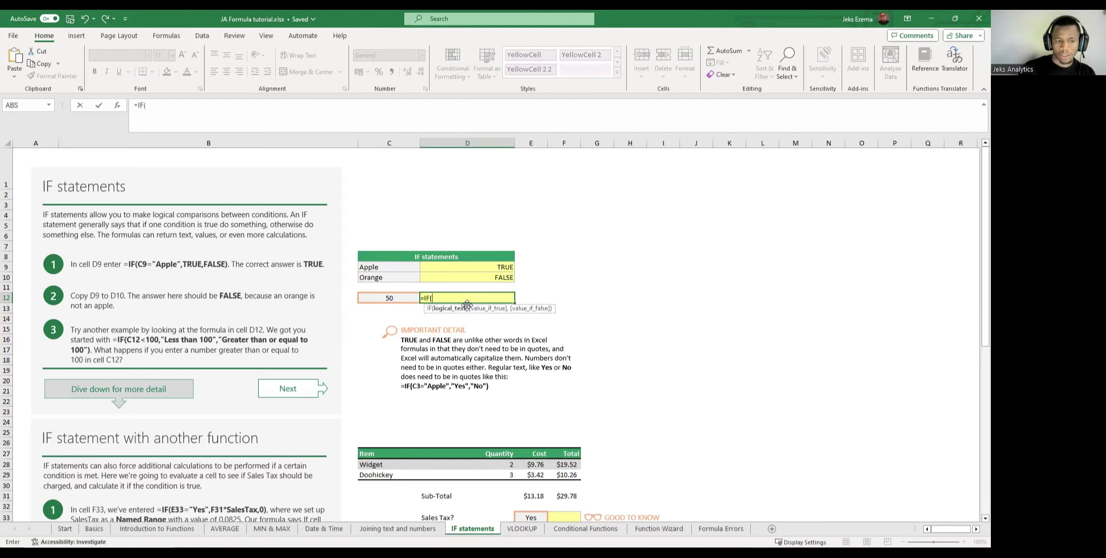
click(385, 298)
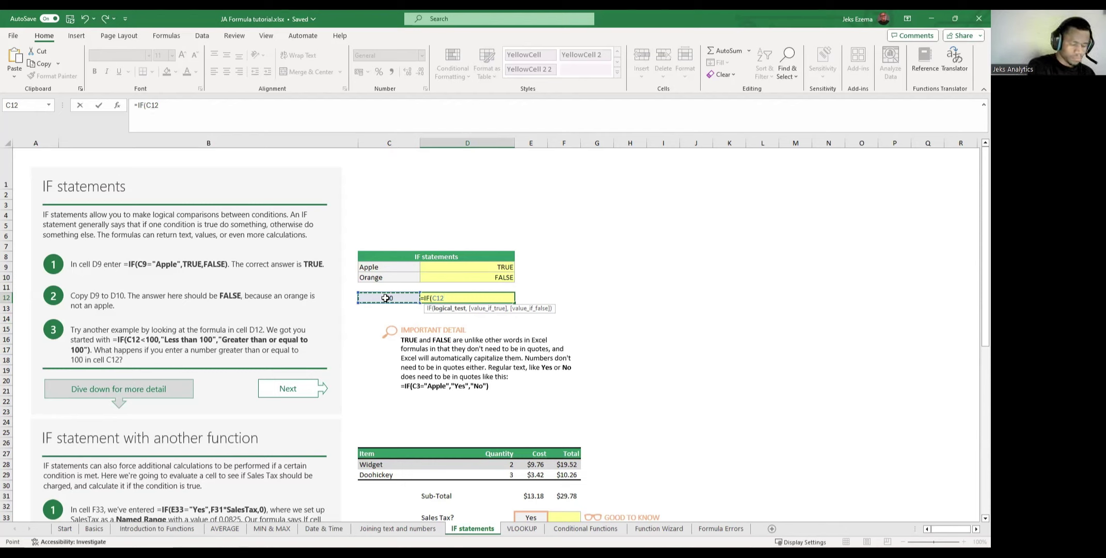
text(<100)
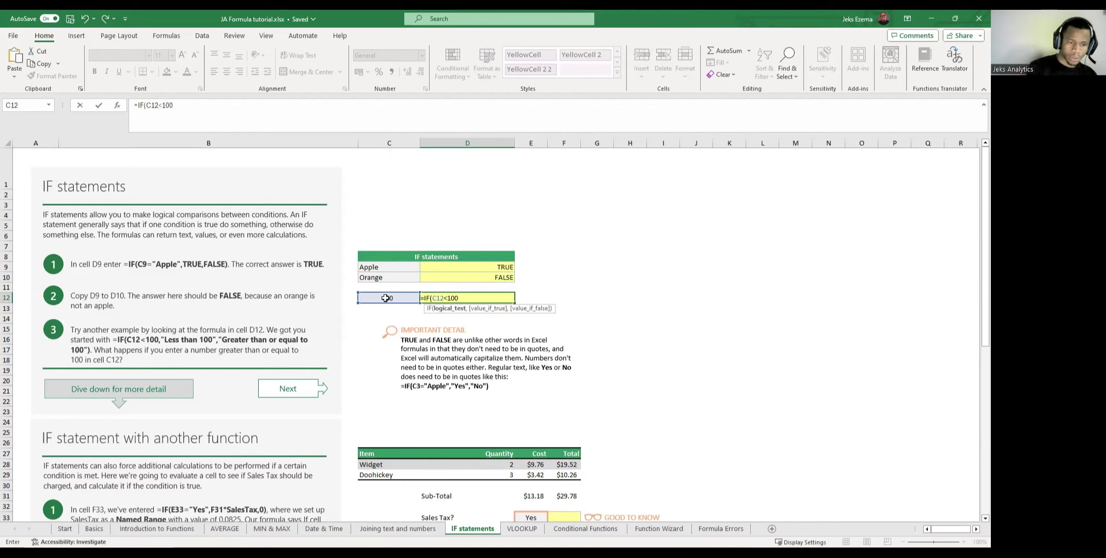
text(,)
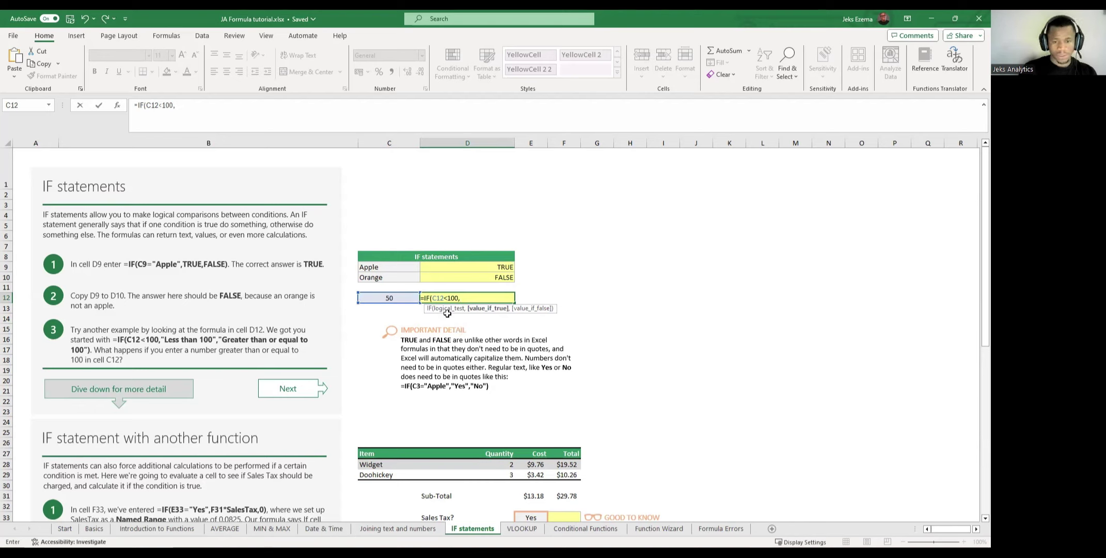
key(BackSpace)
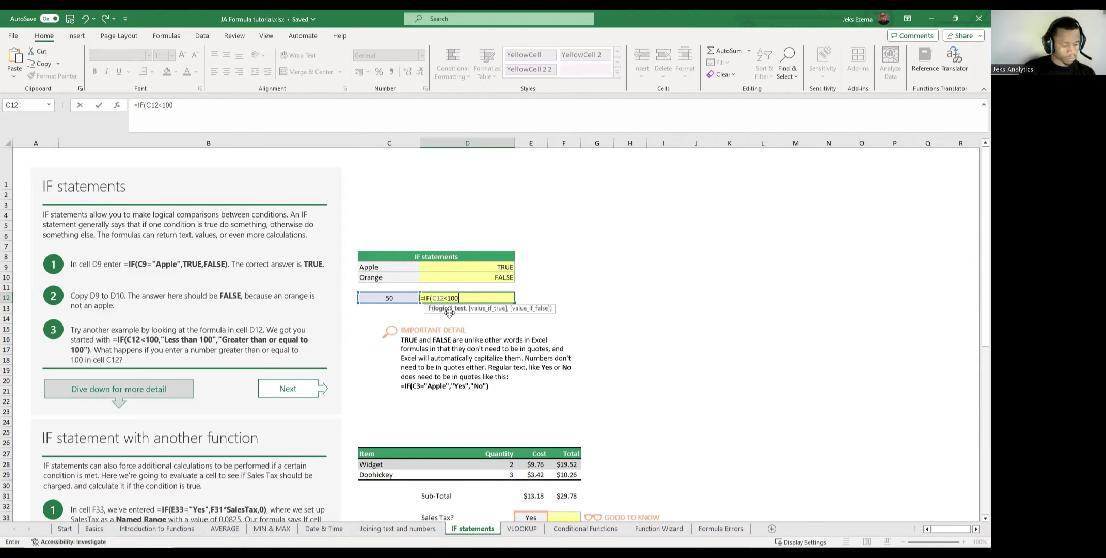
text(,)
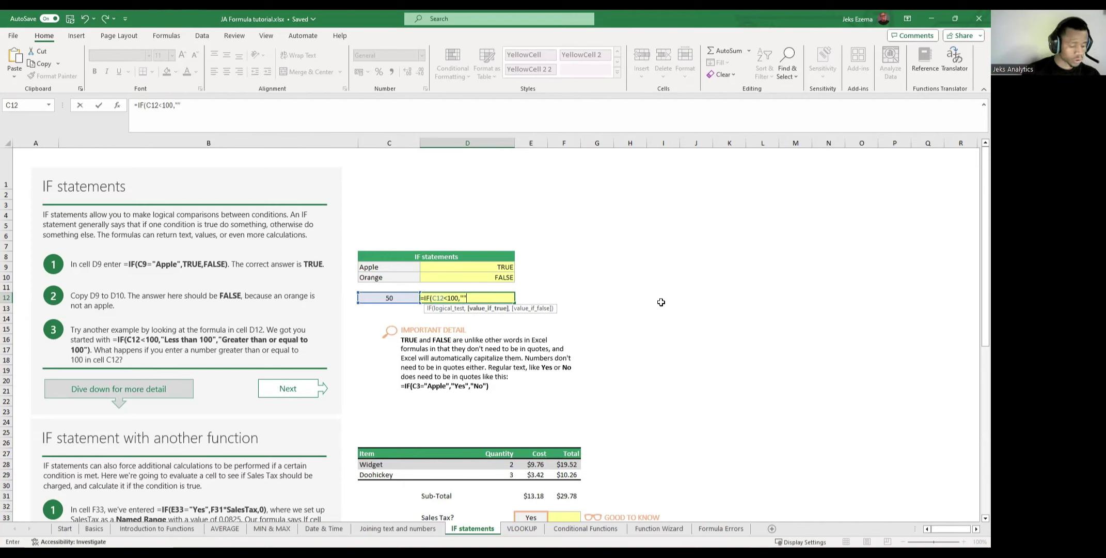
Reopen D12's formula in the formula bar and remove the closing bracket to keep editing.
key(Escape)
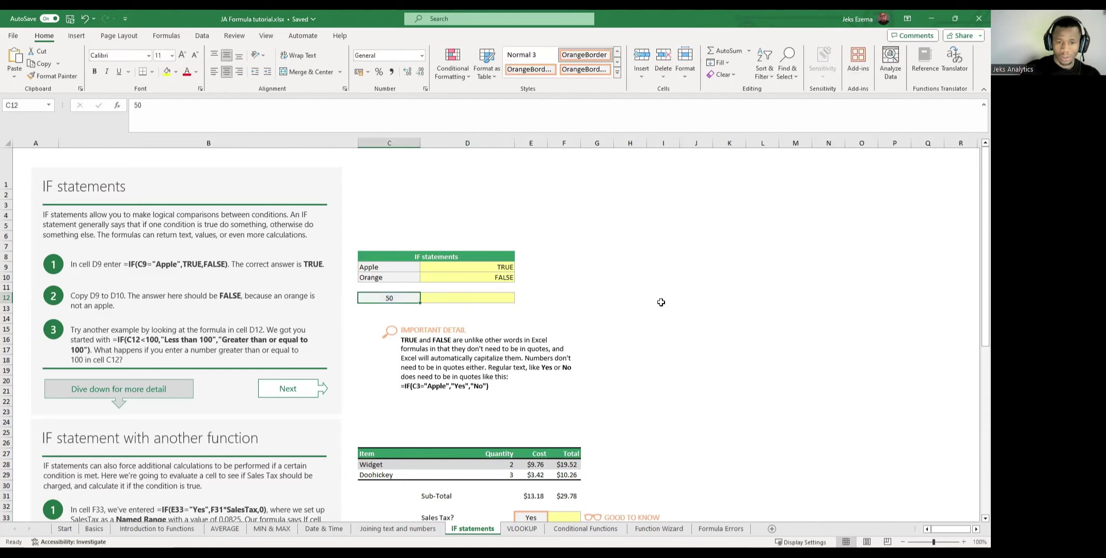
click(465, 298)
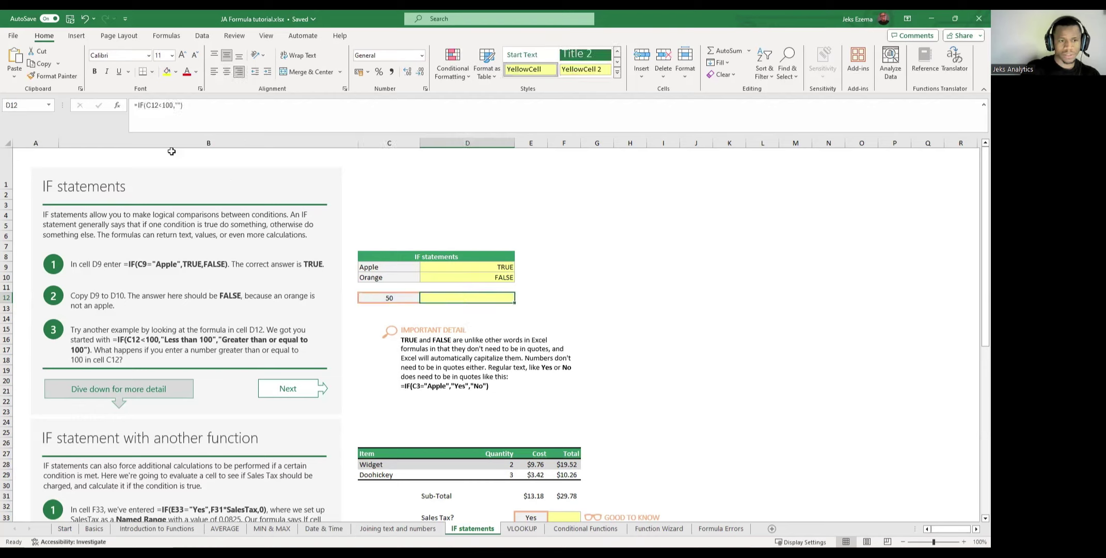
click(186, 105)
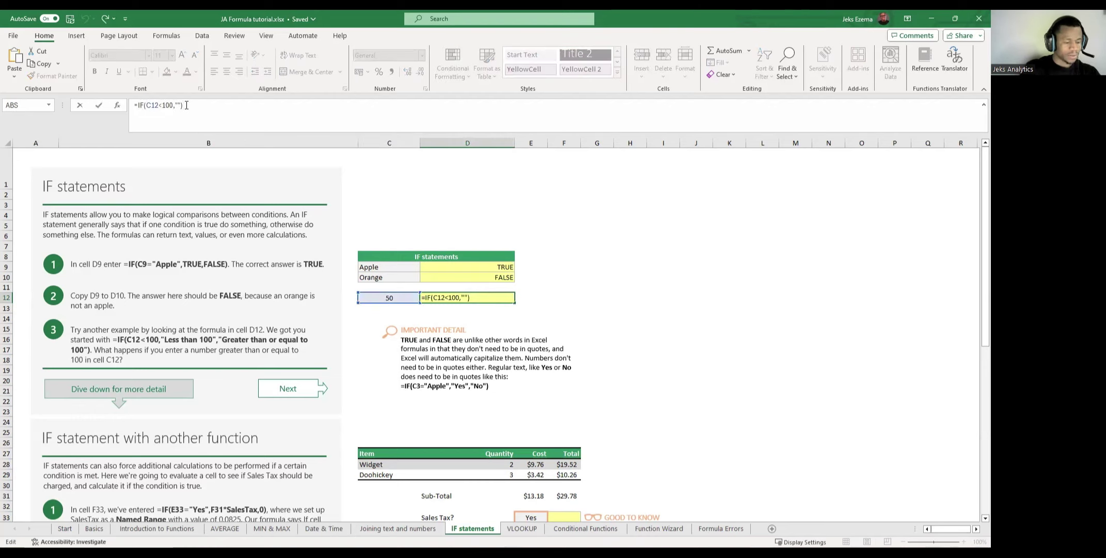
key(BackSpace)
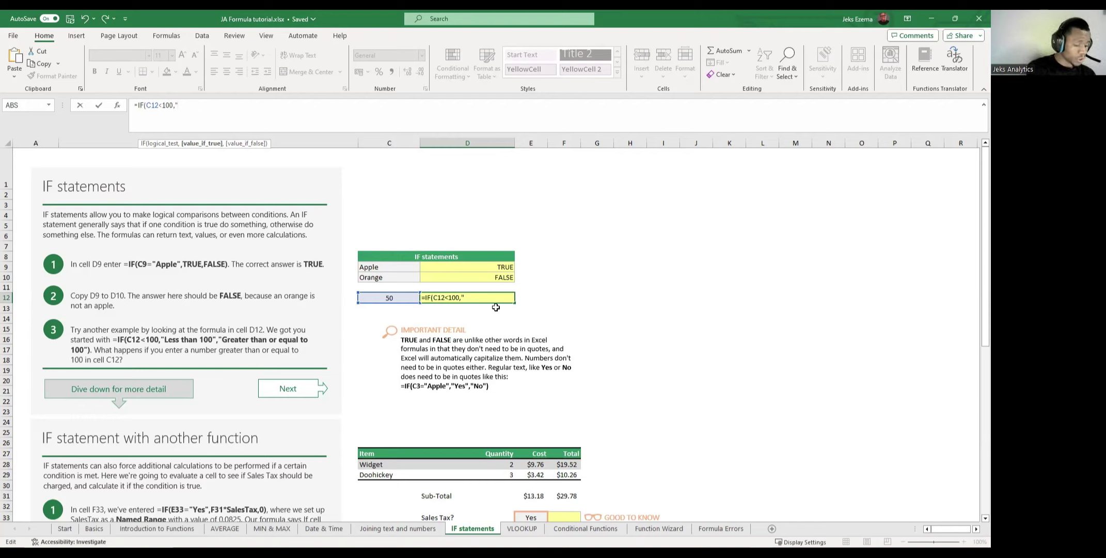
Enter "Less than 100" as D12's true result and add the separating comma.
text(Less)
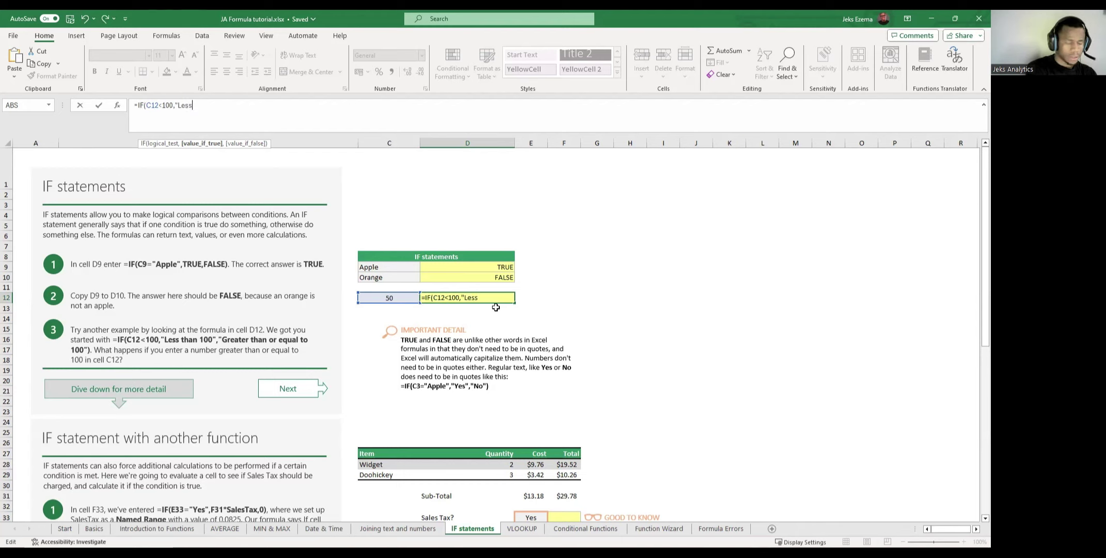
text( than 1)
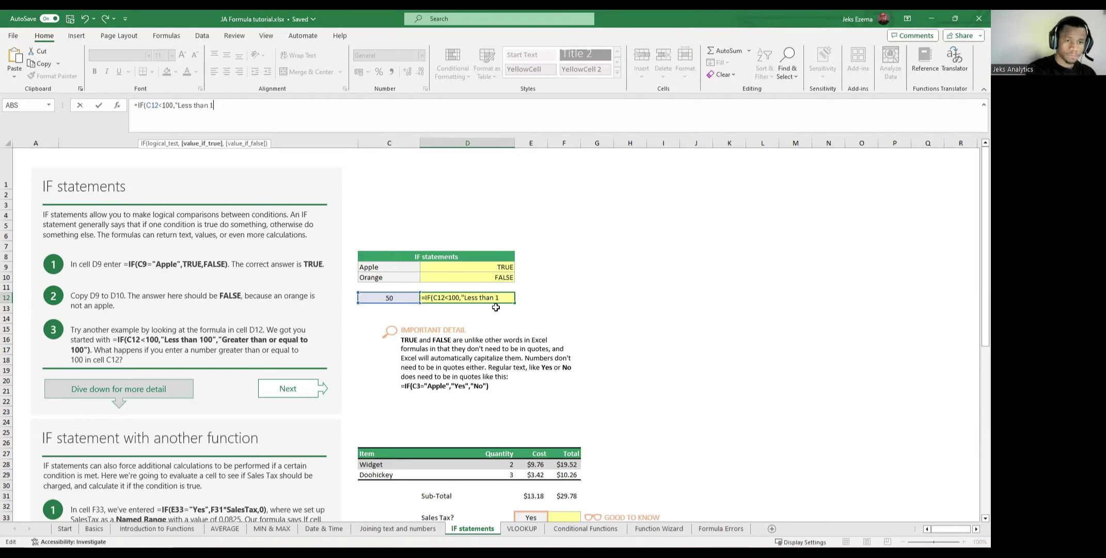
text(0)
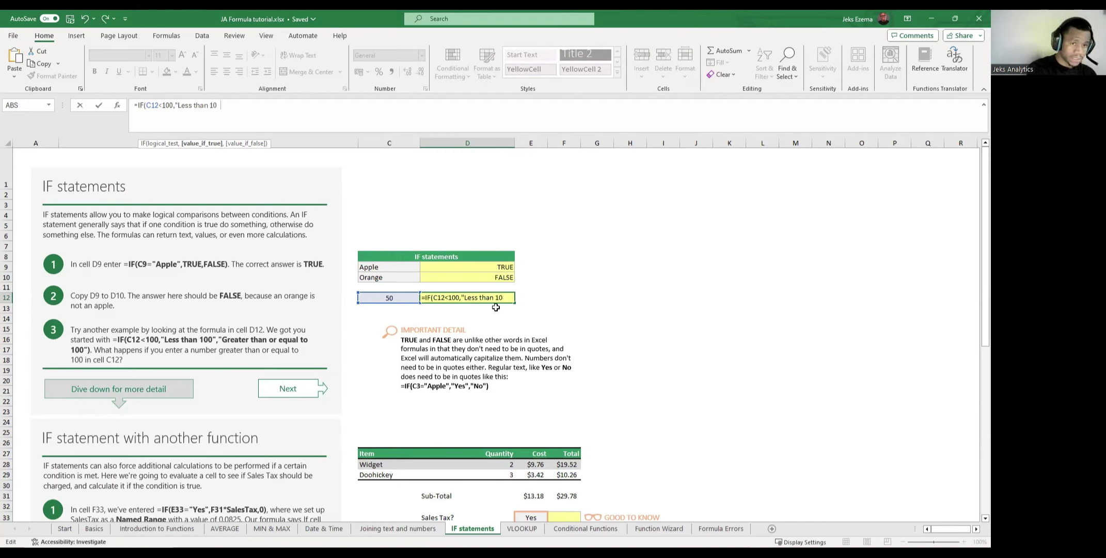
text(0)
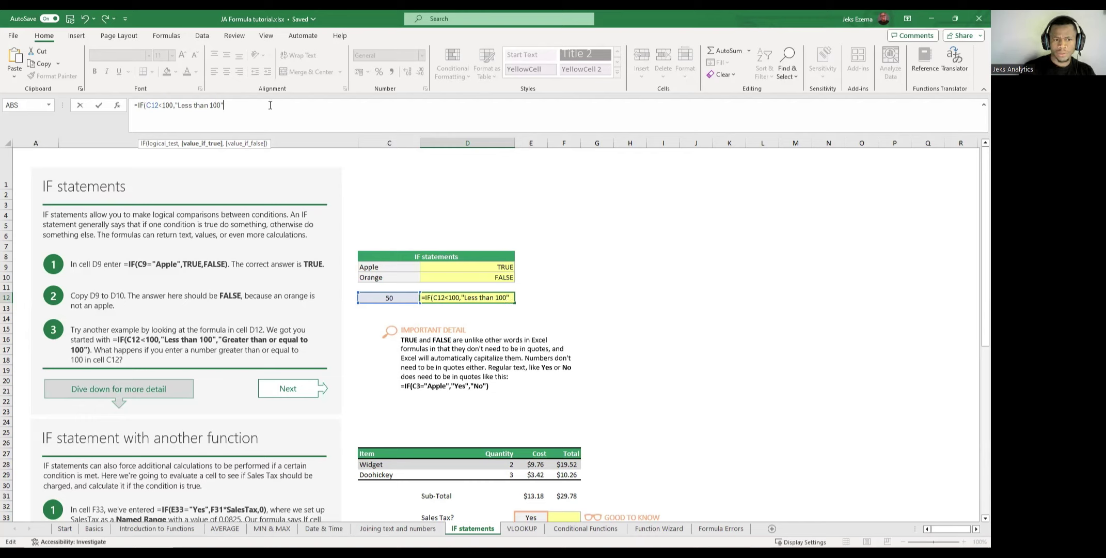
drag(209, 107, 221, 107)
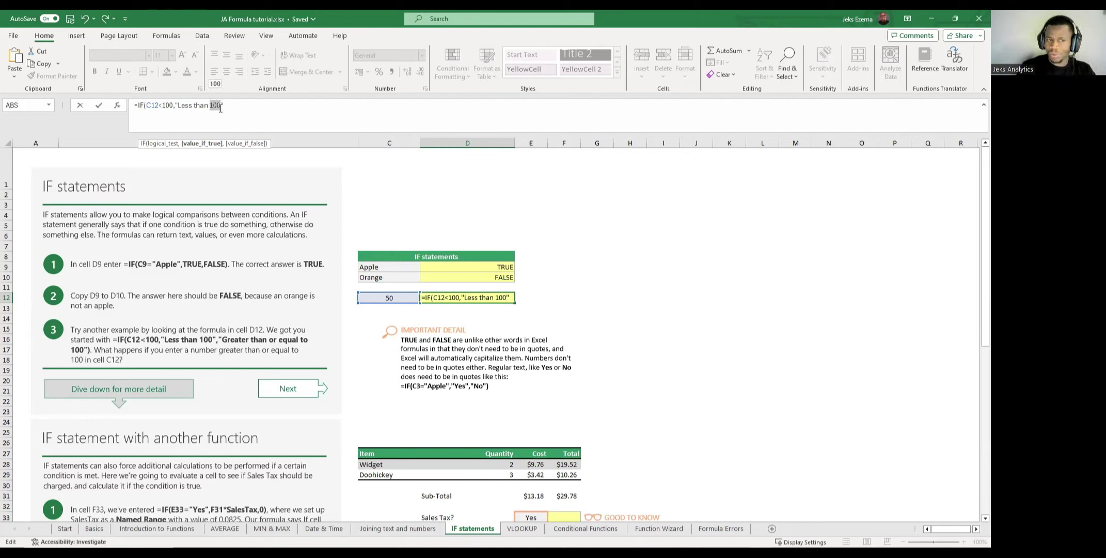
click(226, 105)
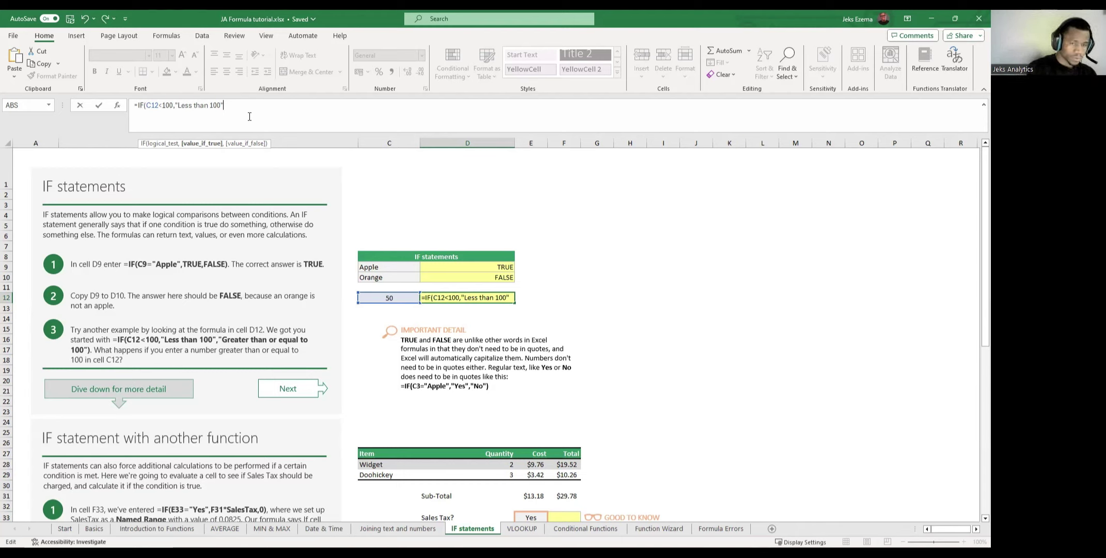
text(,)
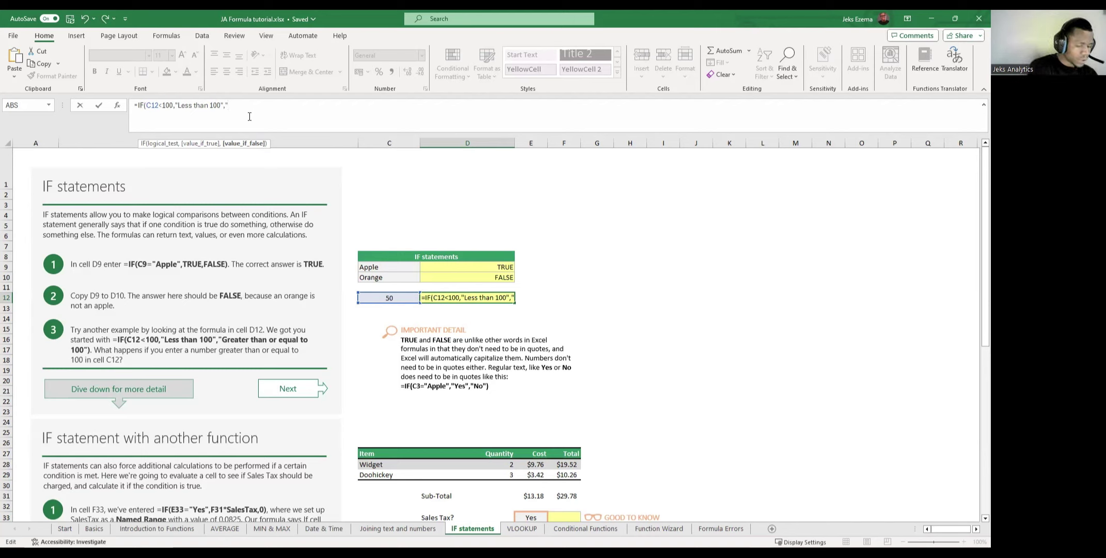
Add "Greater than or equal to 100" as the false result and commit, so D12 shows Less than 100.
text(Gr)
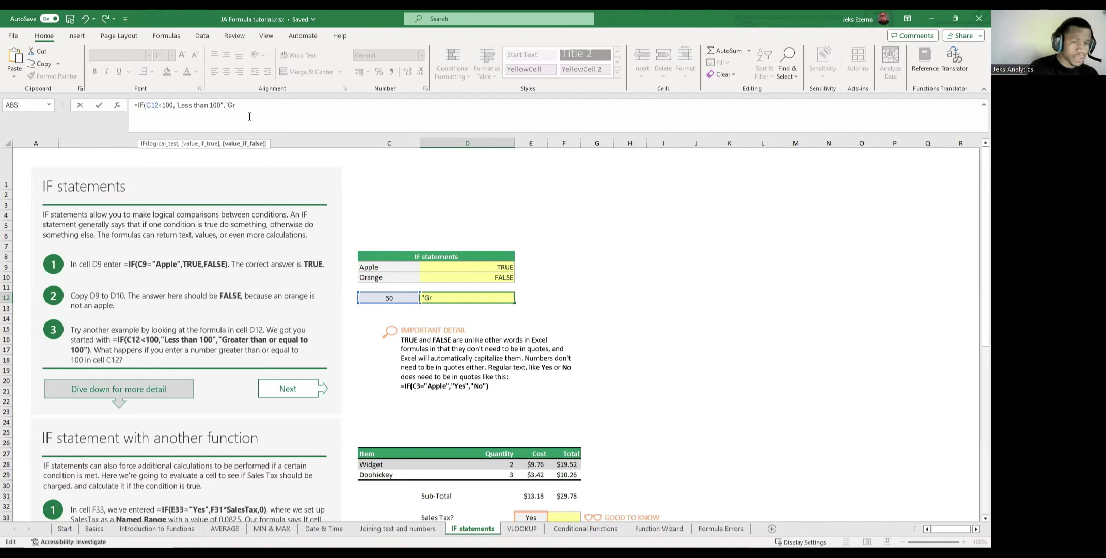
text(eate)
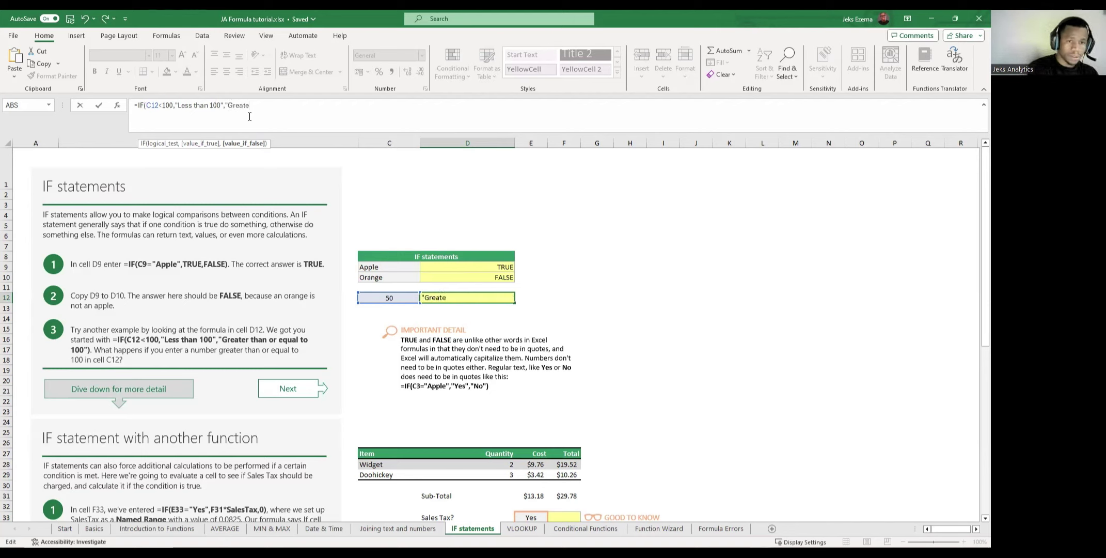
text(r than)
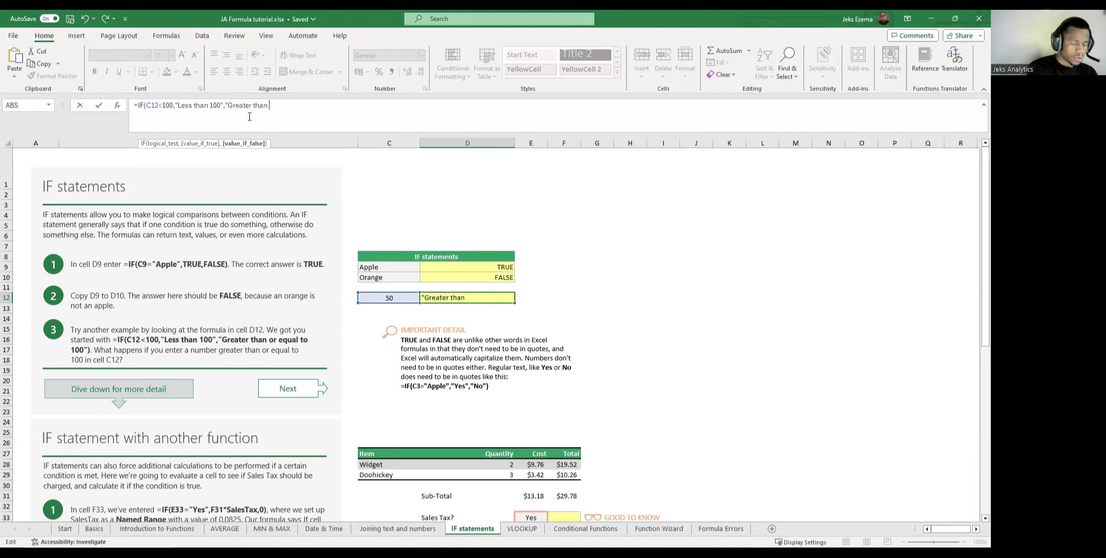
text( or e)
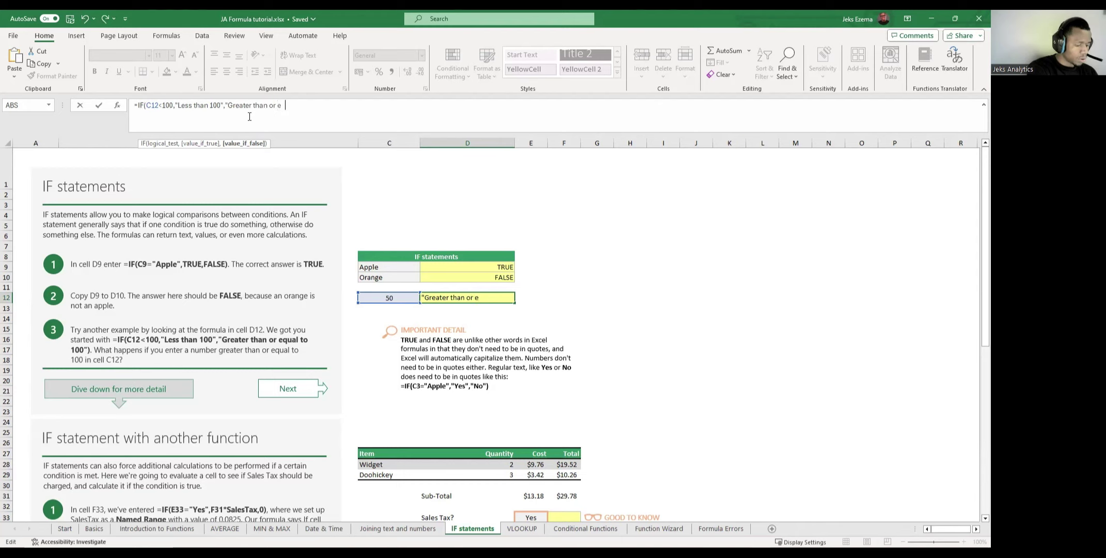
text(qi)
text(ual)
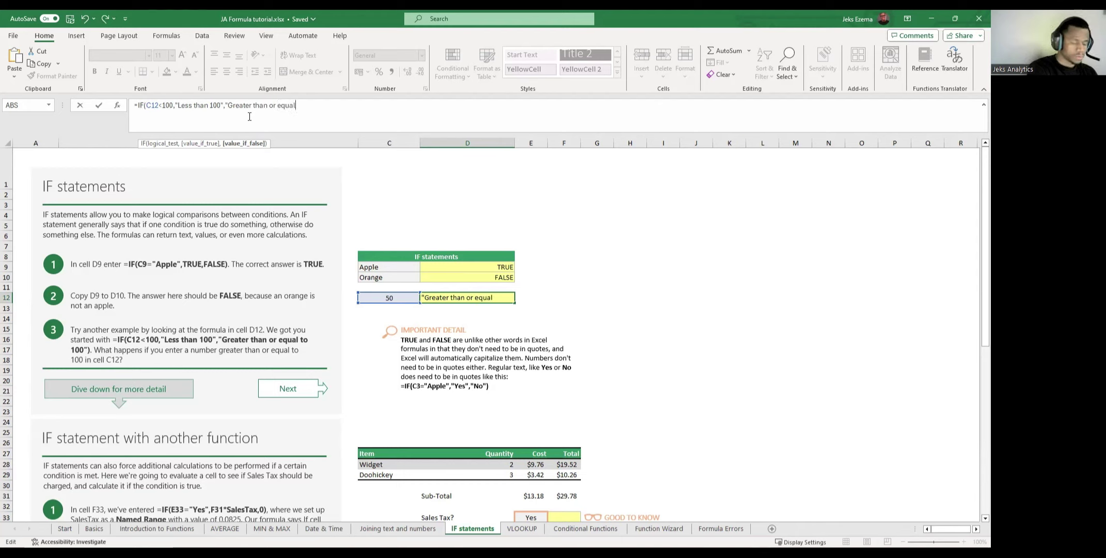
text( to 1)
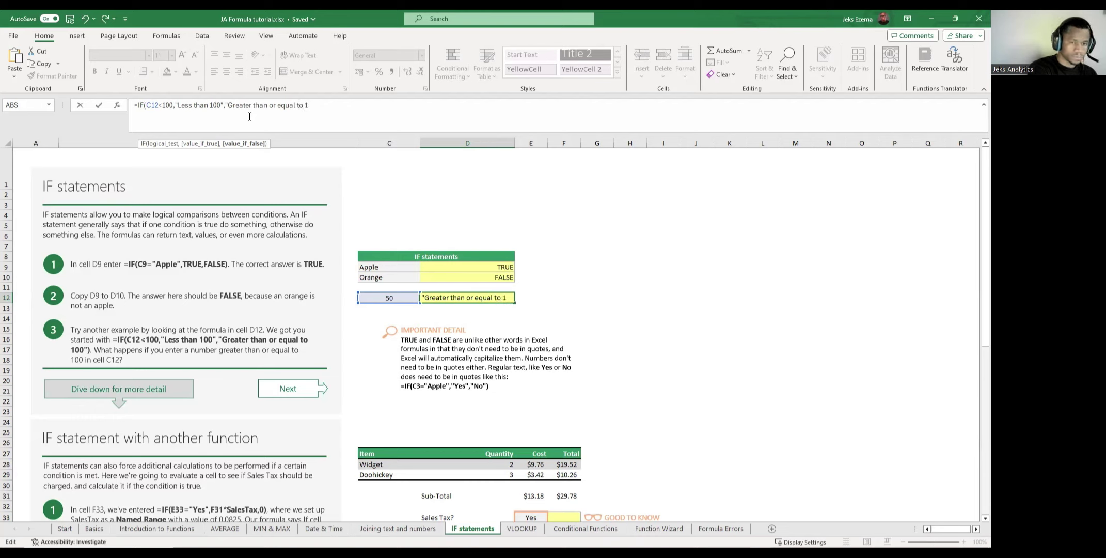
text(00")
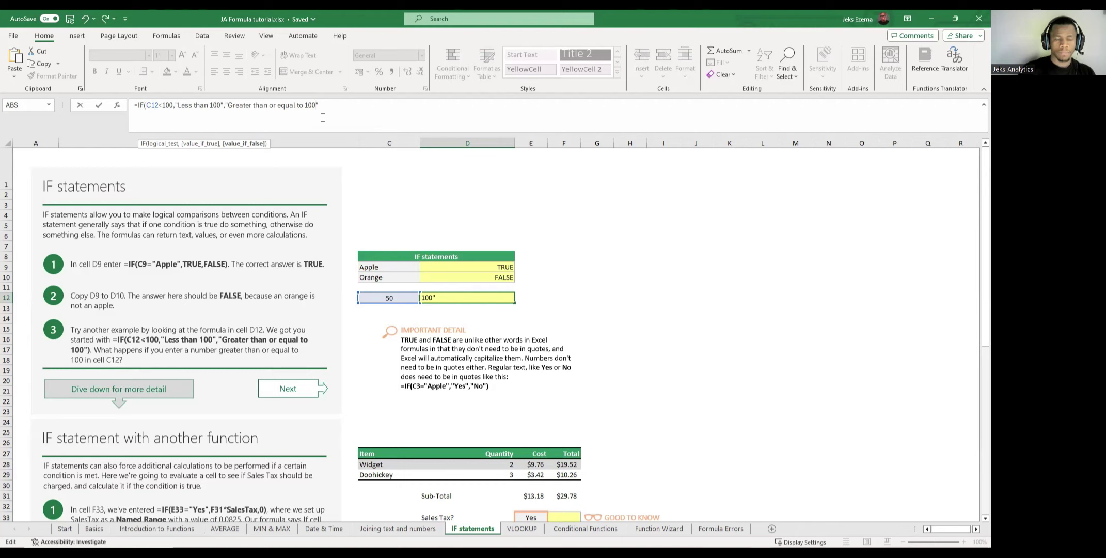
click(233, 108)
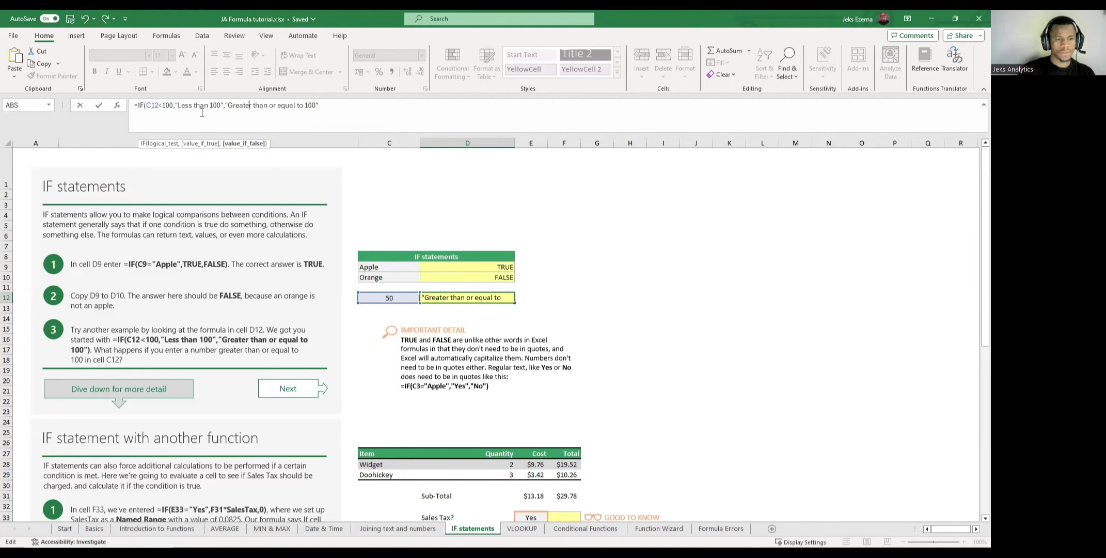
click(185, 107)
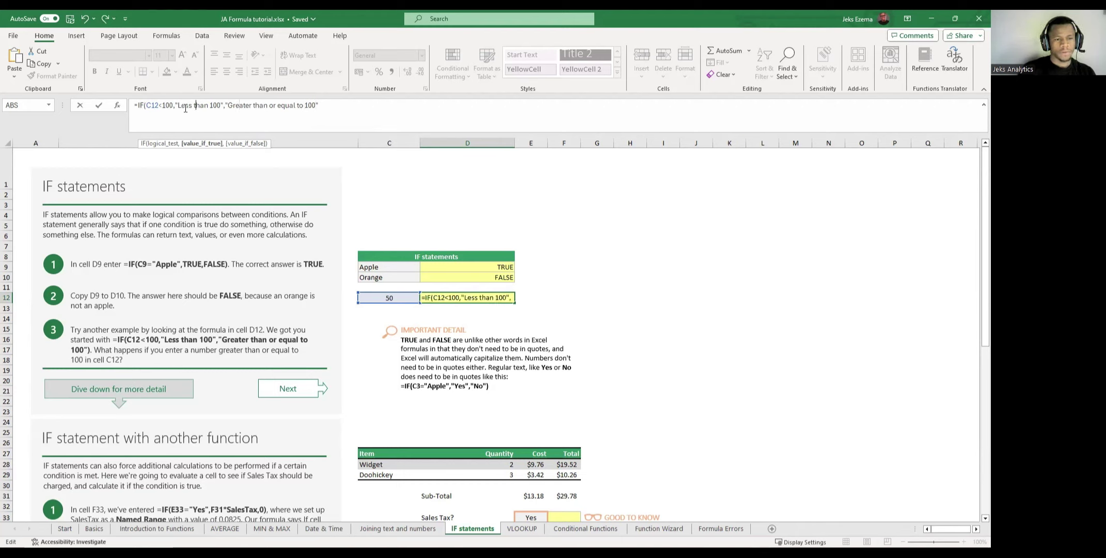
key(Left)
key(Left)
key(Left)
key(Left)
key(Left)
key(Left)
key(Left)
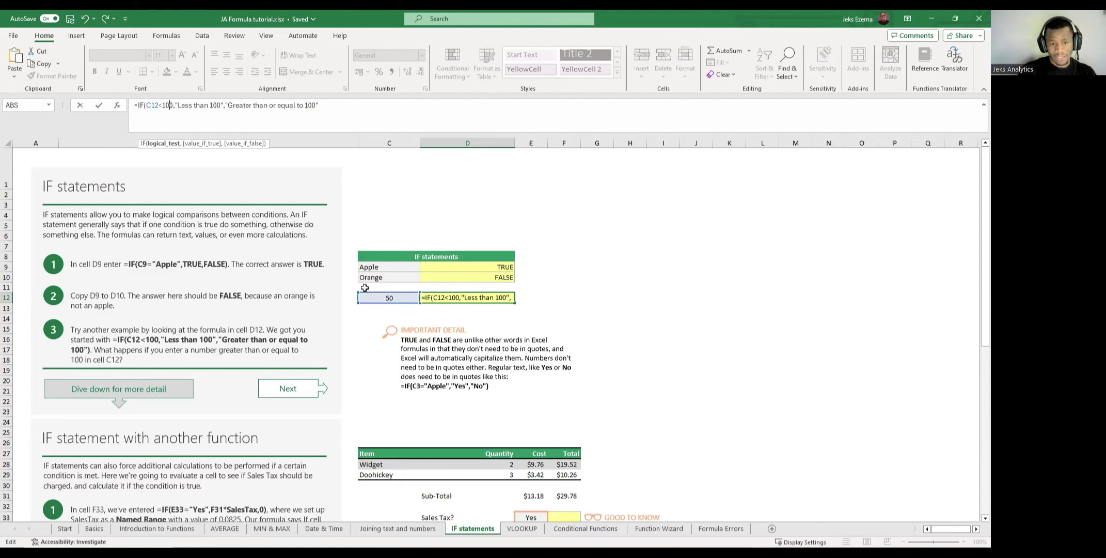
click(181, 108)
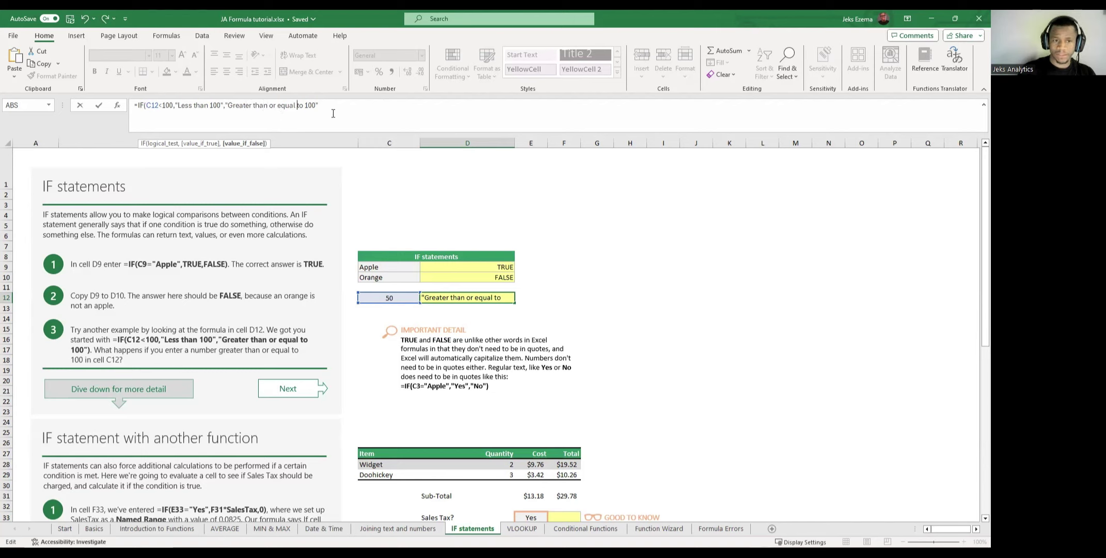
key(Right)
key(Right)
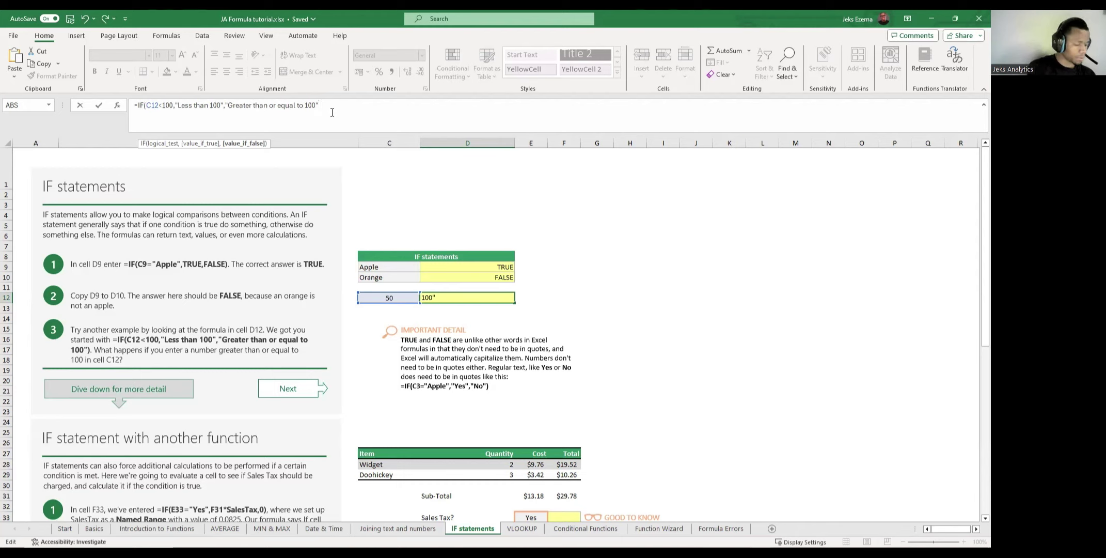
text())
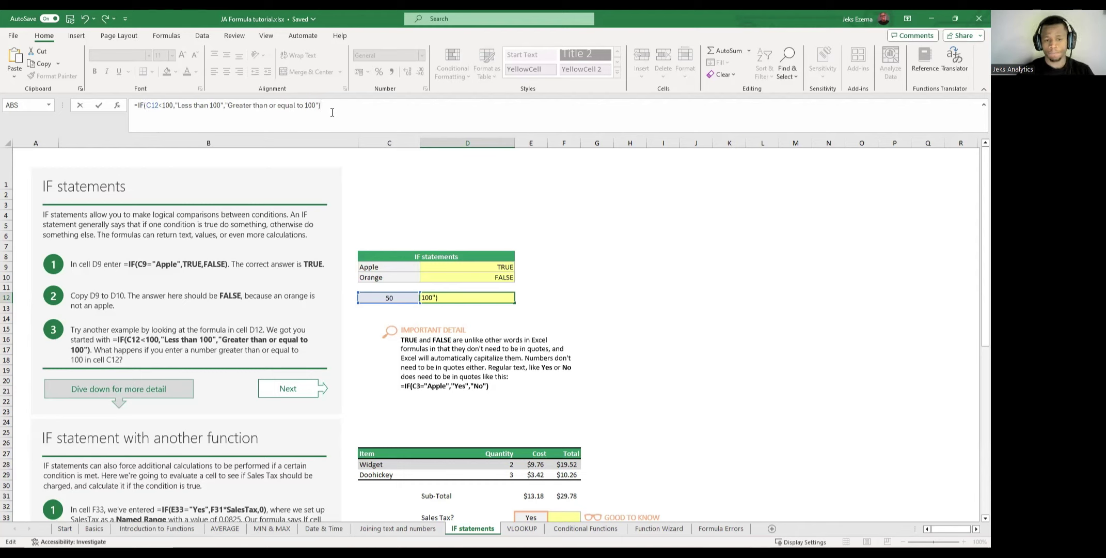
key(Return)
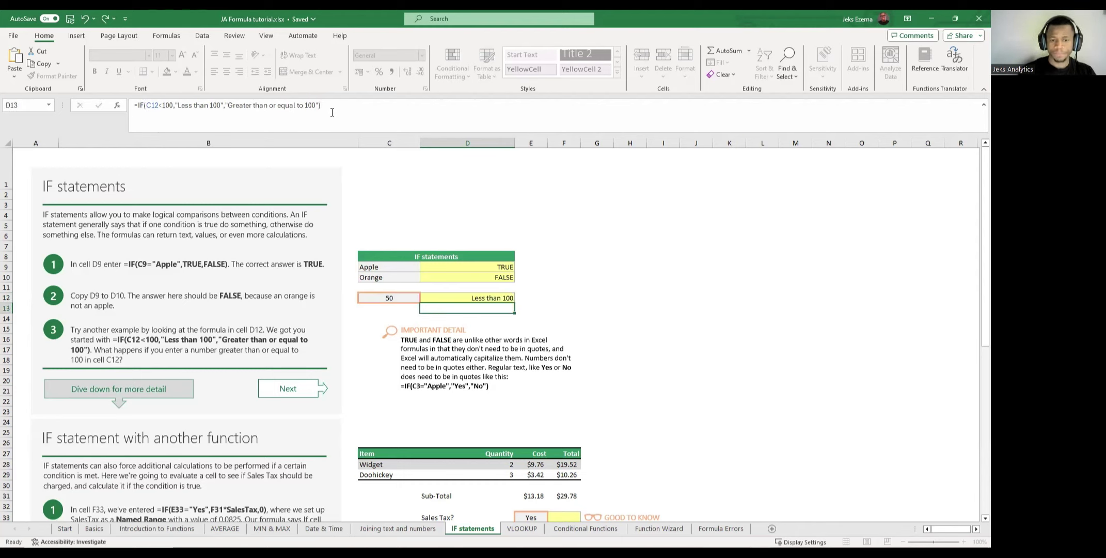
click(499, 299)
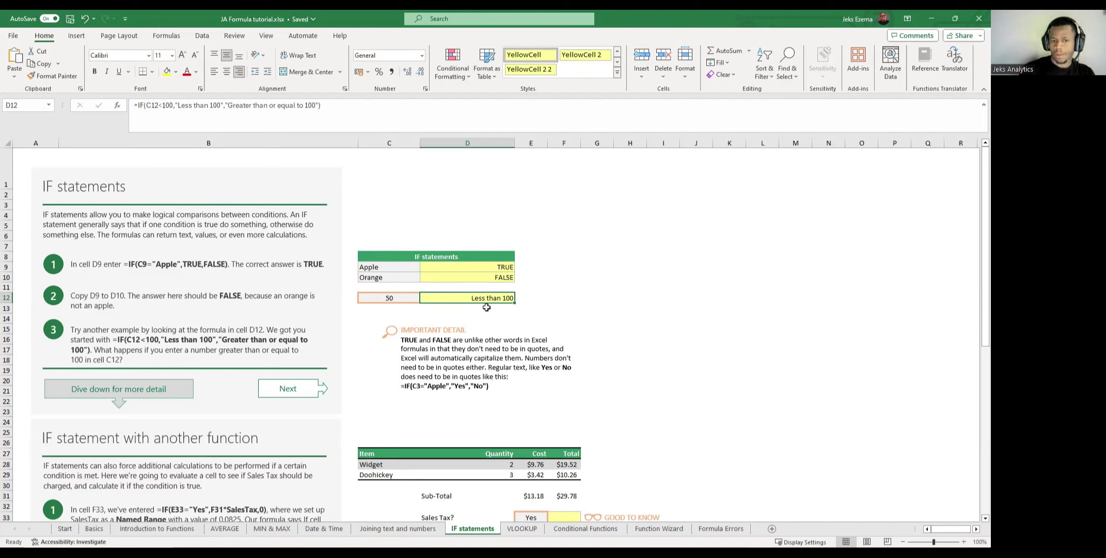
click(636, 327)
click(382, 298)
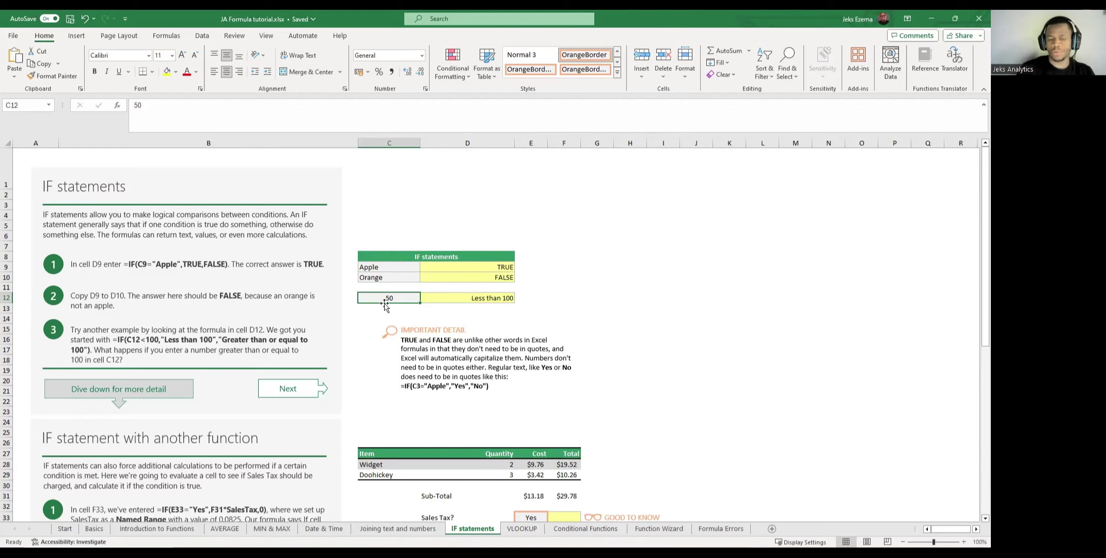
Change C12's test value to 120.
click(409, 314)
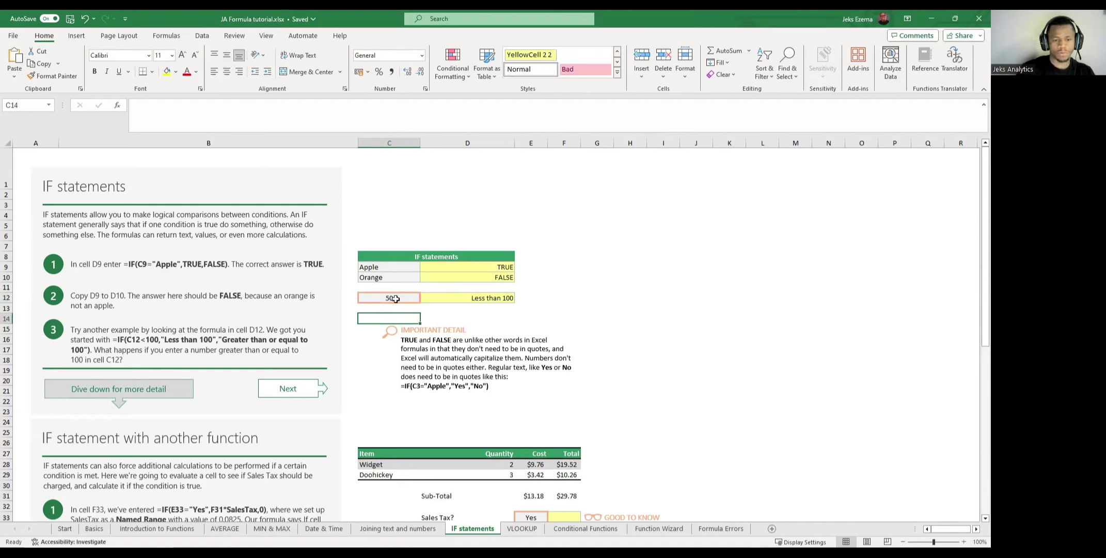
click(396, 299)
text(12)
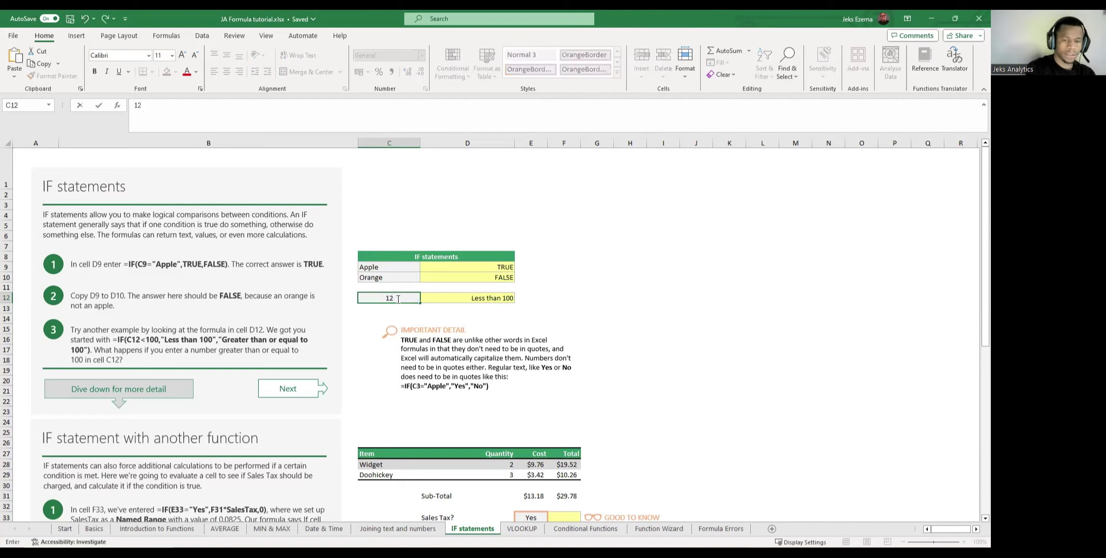
text(0)
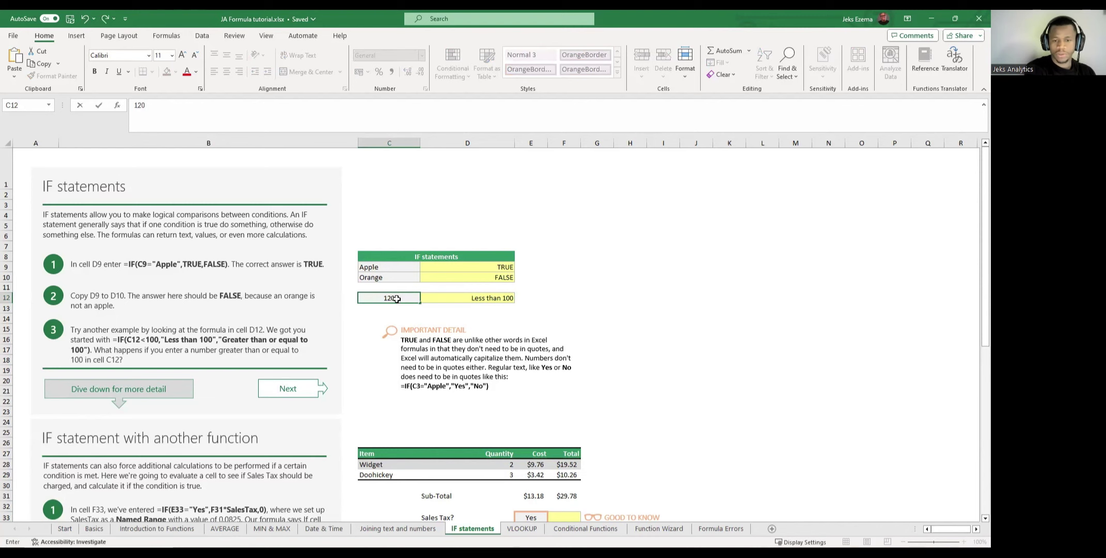
key(Return)
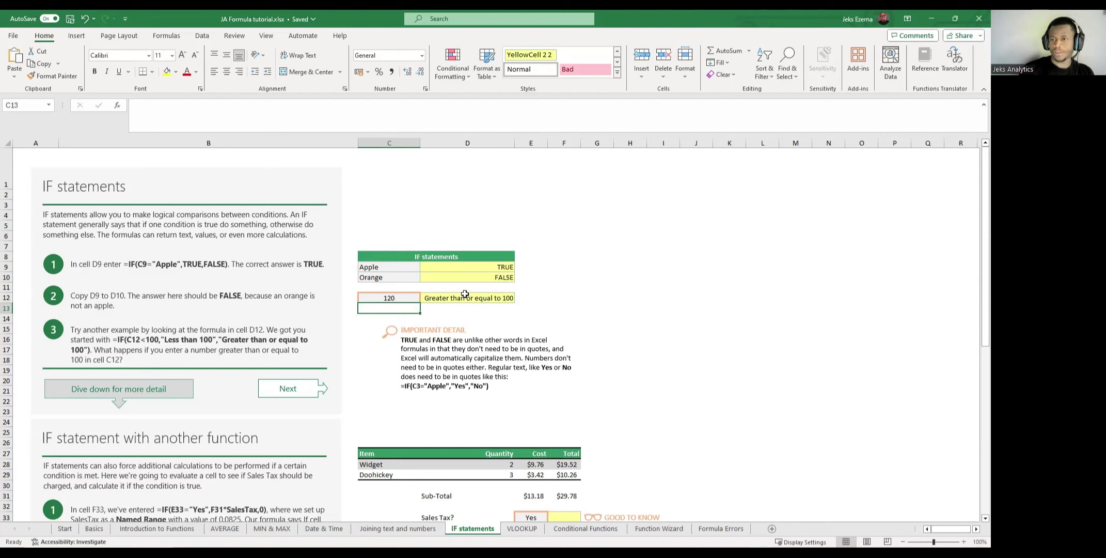
Set C12 to 100 and check that D12 returns Greater than or equal to 100.
click(395, 298)
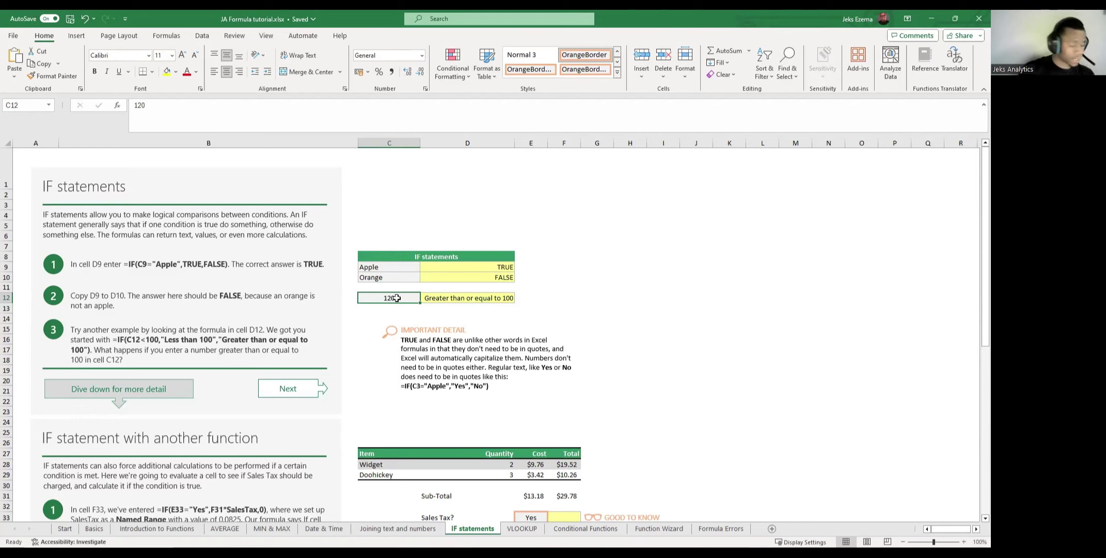
text(100)
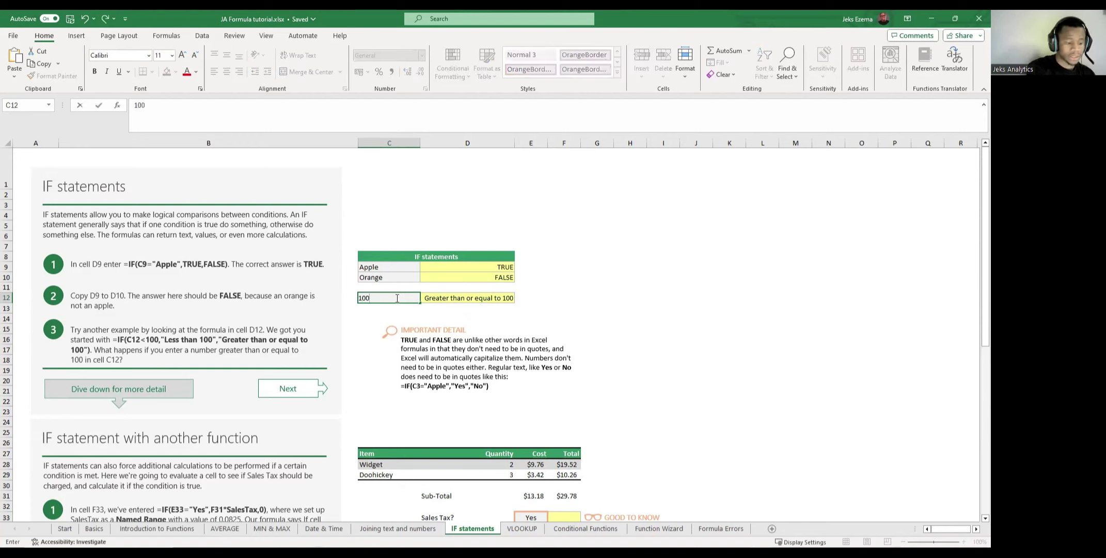
key(Return)
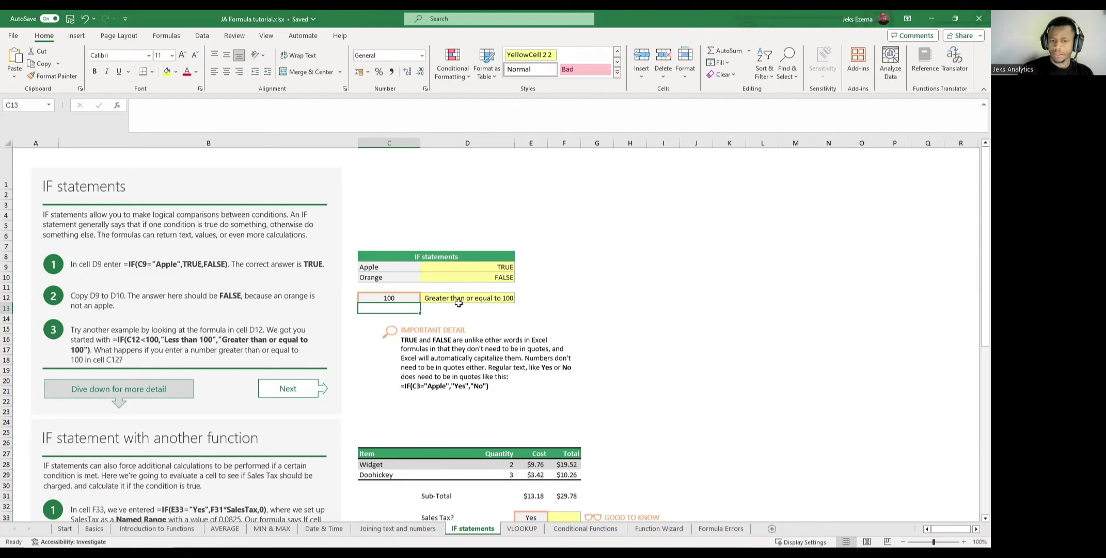
click(501, 299)
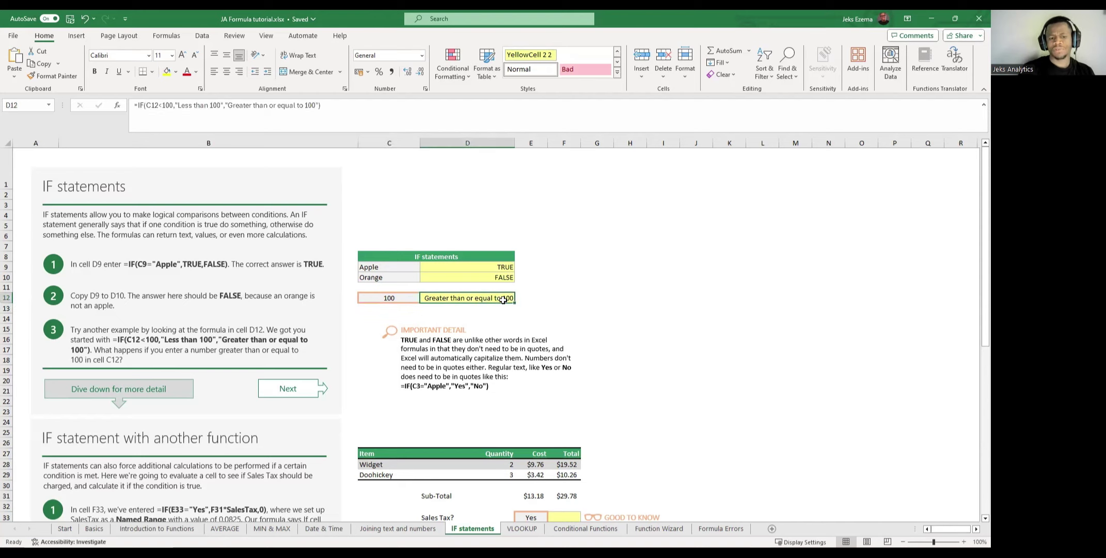
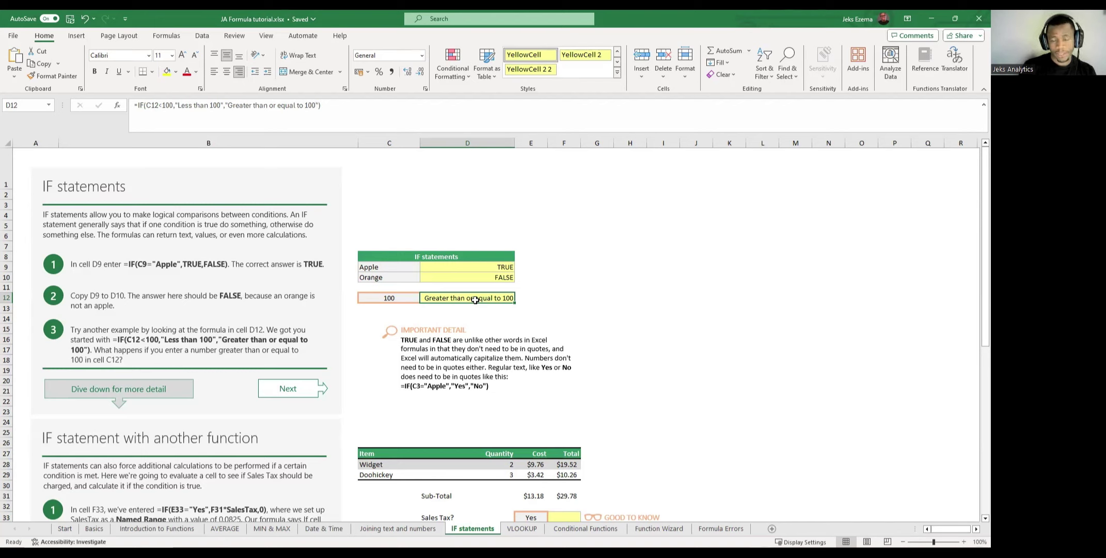
Select D12 and place the cursor at the end of its =IF(C12<100,...) formula in the formula bar.
click(578, 296)
click(485, 297)
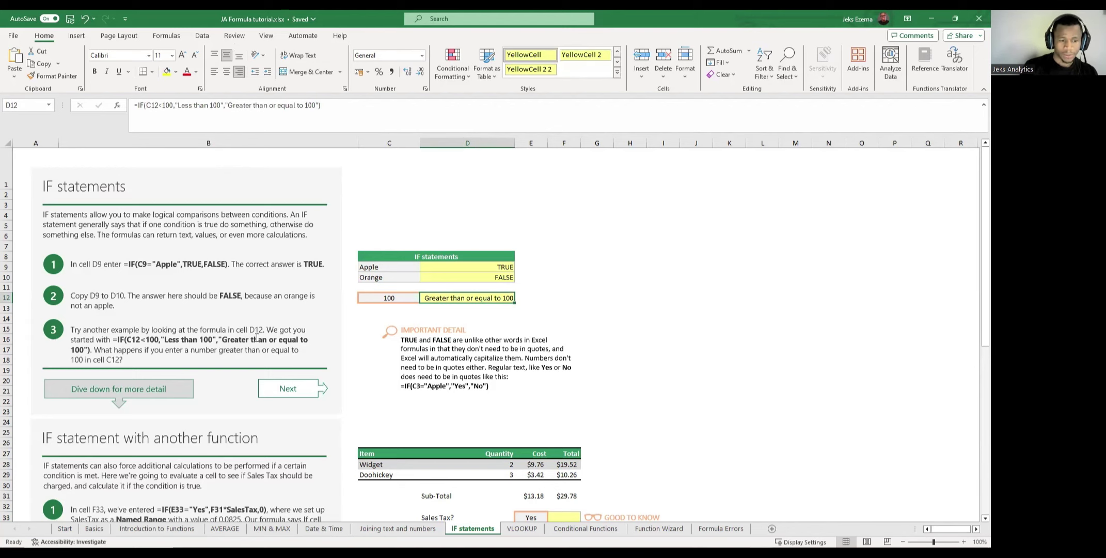
scroll(234, 328, down, 5)
scroll(233, 328, down, 5)
scroll(234, 328, up, 10)
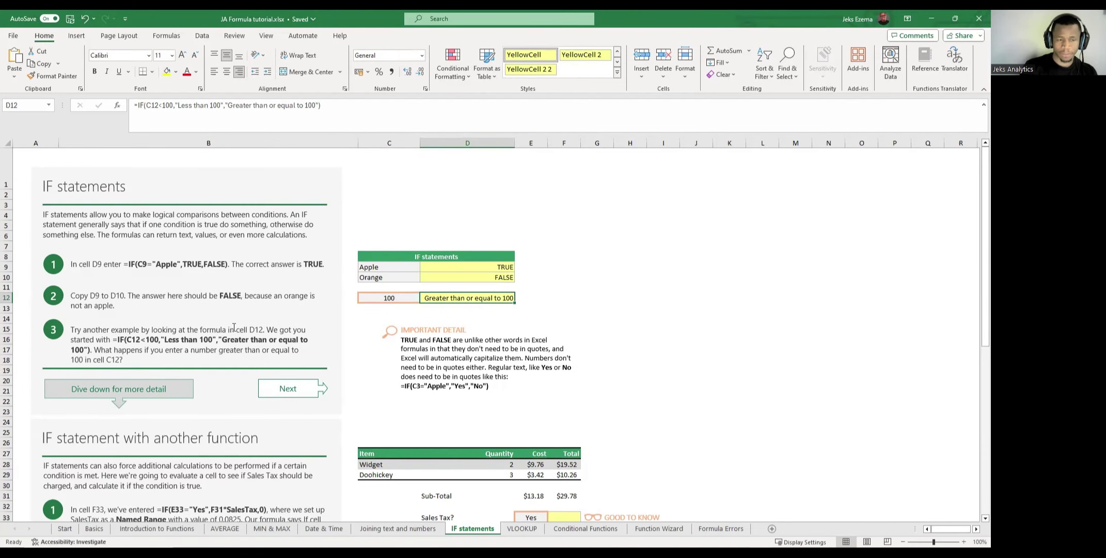
click(341, 103)
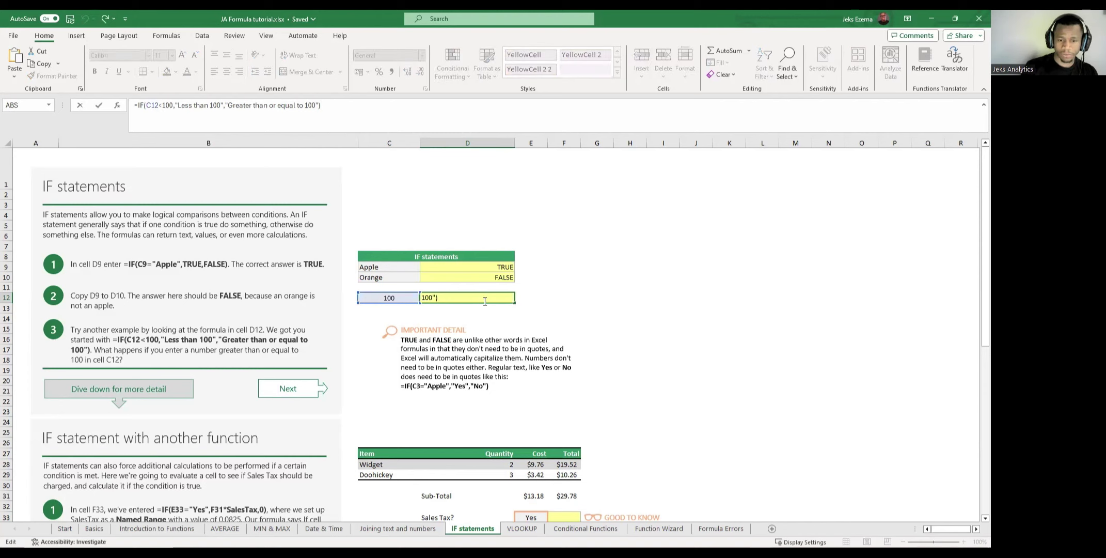
click(485, 301)
click(599, 307)
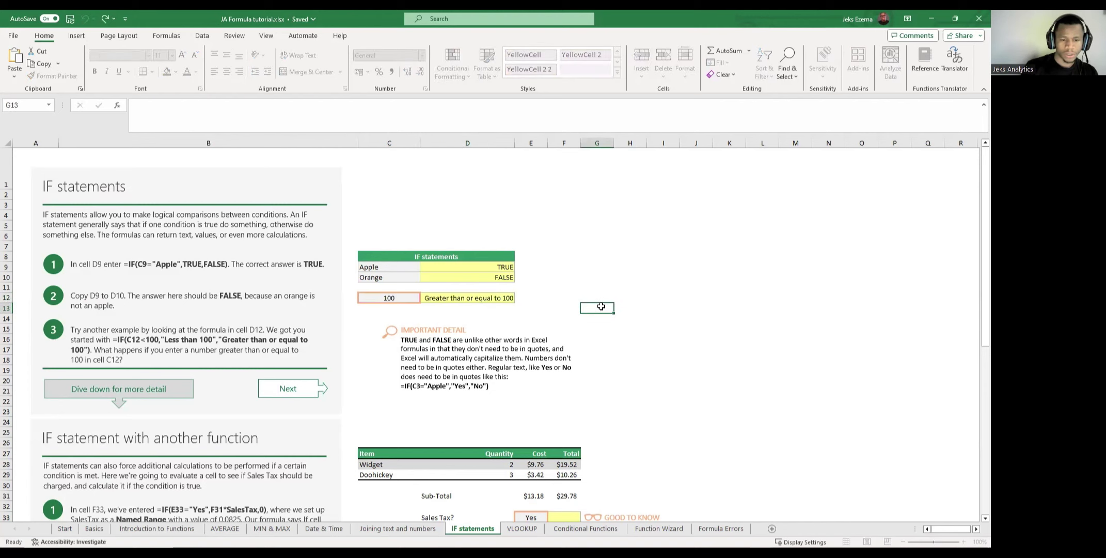
click(479, 299)
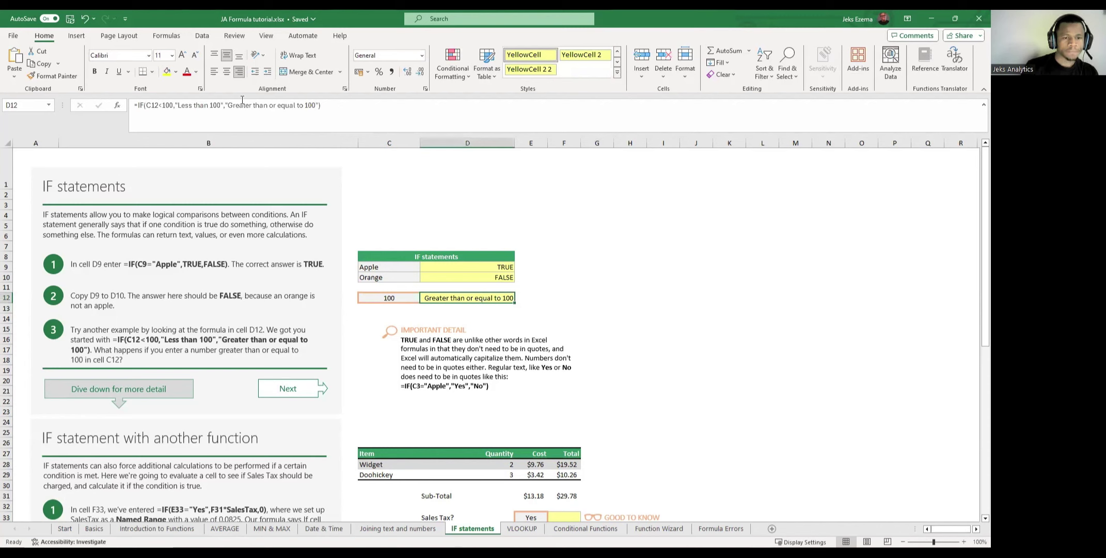
click(336, 106)
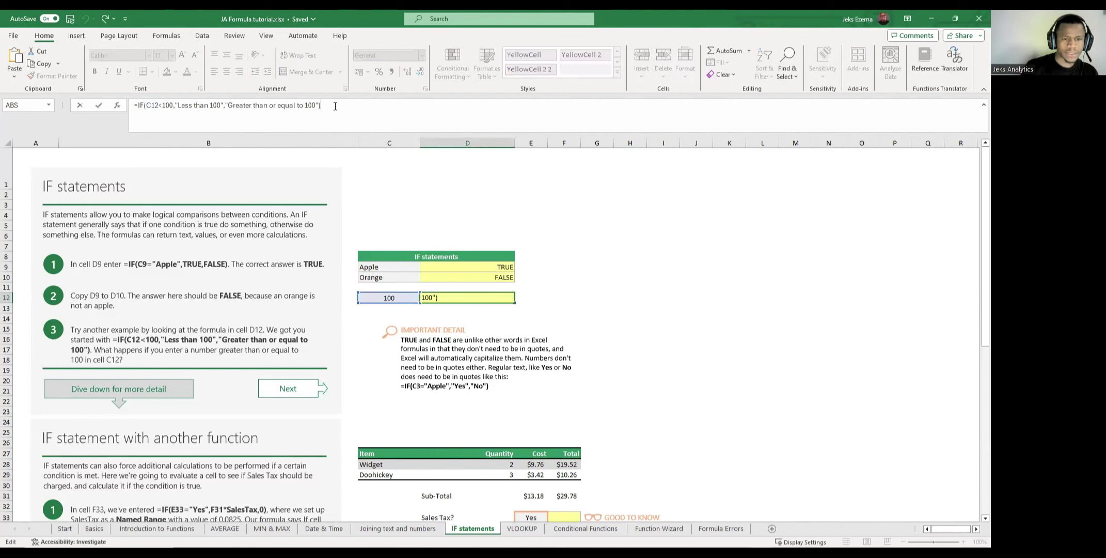
Delete D12's formula back to just =IF so the IF-family function suggestions appear.
key(BackSpace)
key(BackSpace)
key(BackSpace)
key(BackSpace)
key(BackSpace)
key(BackSpace)
key(BackSpace)
key(BackSpace)
key(BackSpace)
key(BackSpace)
key(BackSpace)
key(BackSpace)
key(BackSpace)
key(BackSpace)
key(BackSpace)
key(BackSpace)
key(BackSpace)
key(BackSpace)
key(BackSpace)
key(BackSpace)
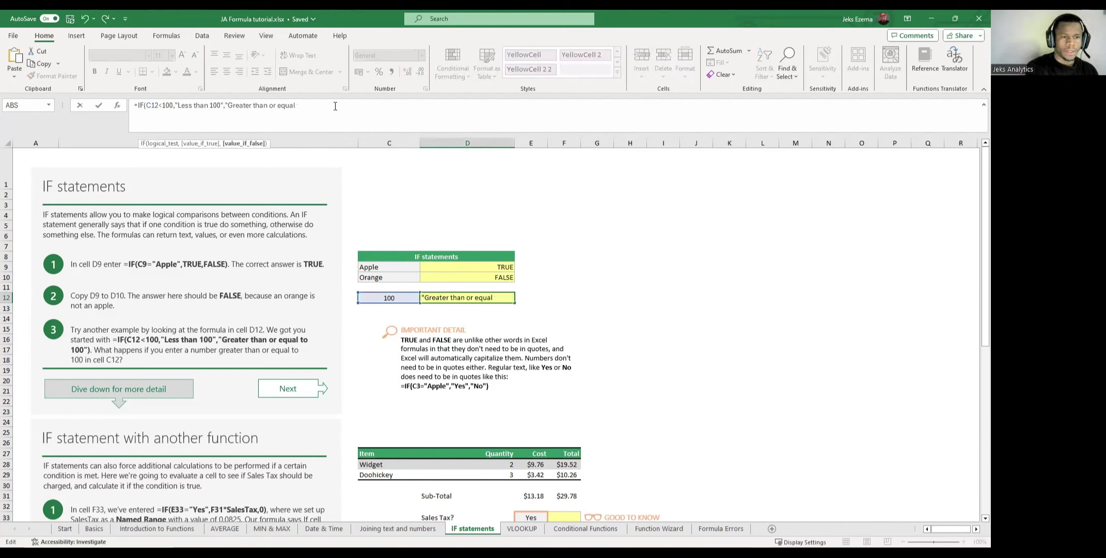
key(BackSpace)
key(BackSpace)
key(BackSpace)
key(BackSpace)
key(BackSpace)
key(BackSpace)
key(BackSpace)
key(BackSpace)
key(BackSpace)
key(BackSpace)
key(BackSpace)
key(BackSpace)
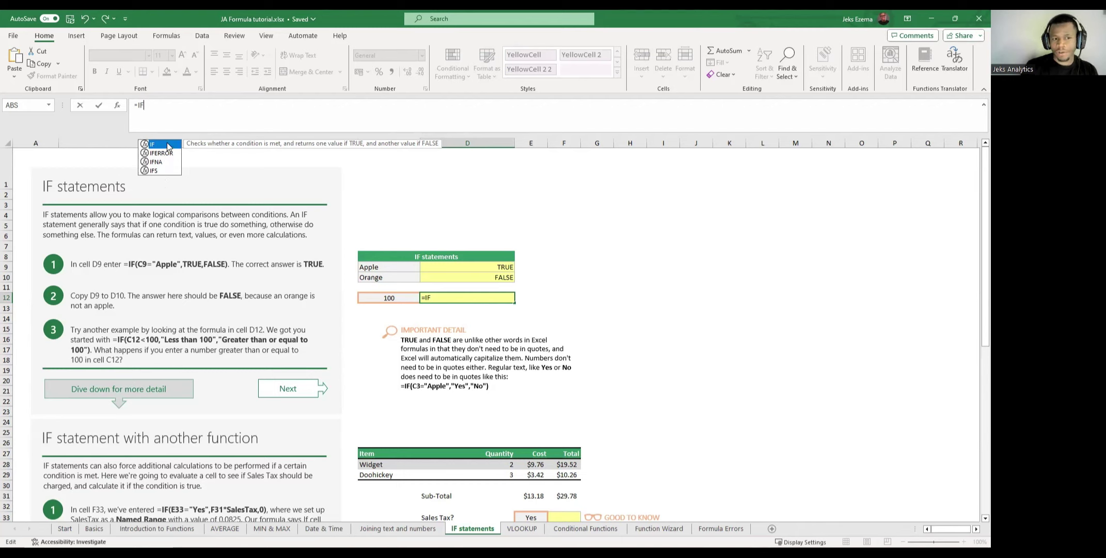
Compare the IFERROR, IFNA and IFS descriptions, then insert IFS so D12 reads =IFS(.
click(160, 155)
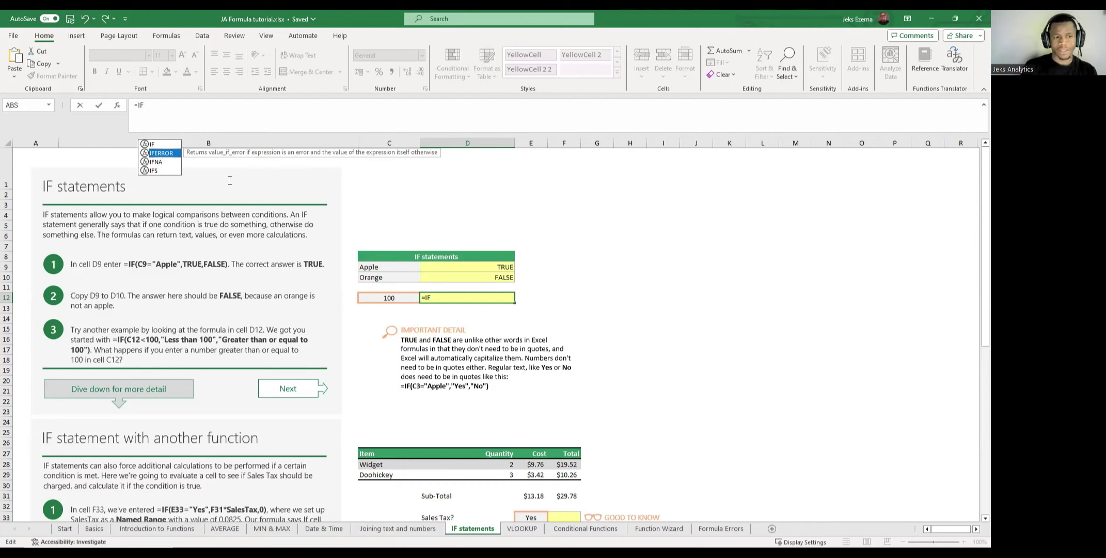
click(156, 163)
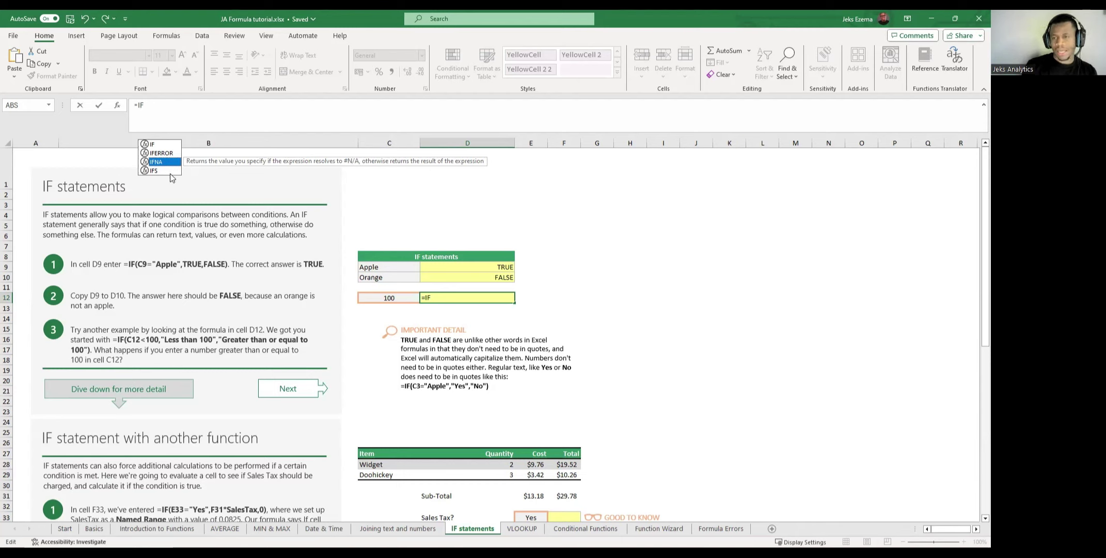
click(155, 171)
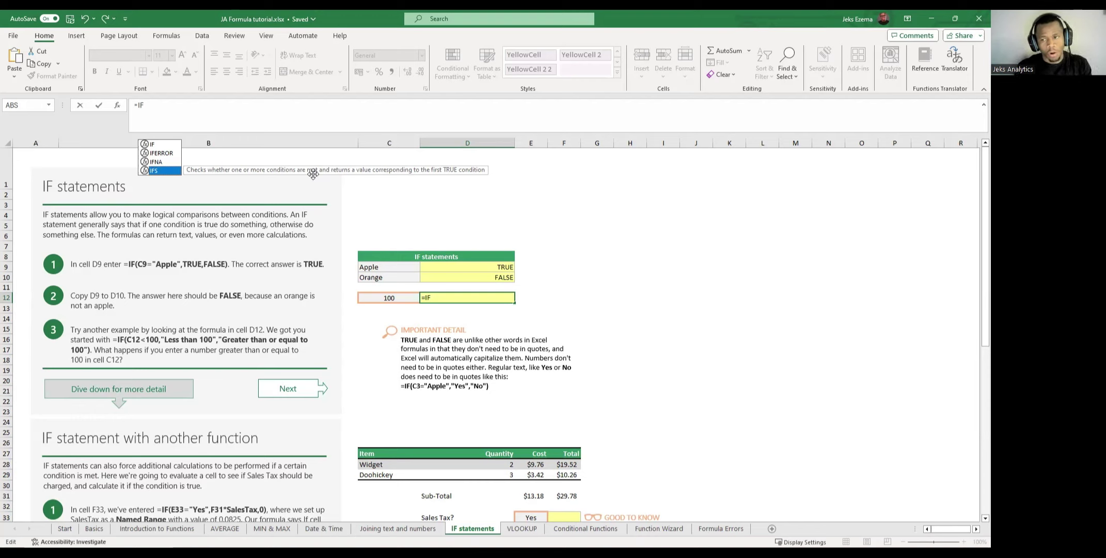
double_click(161, 172)
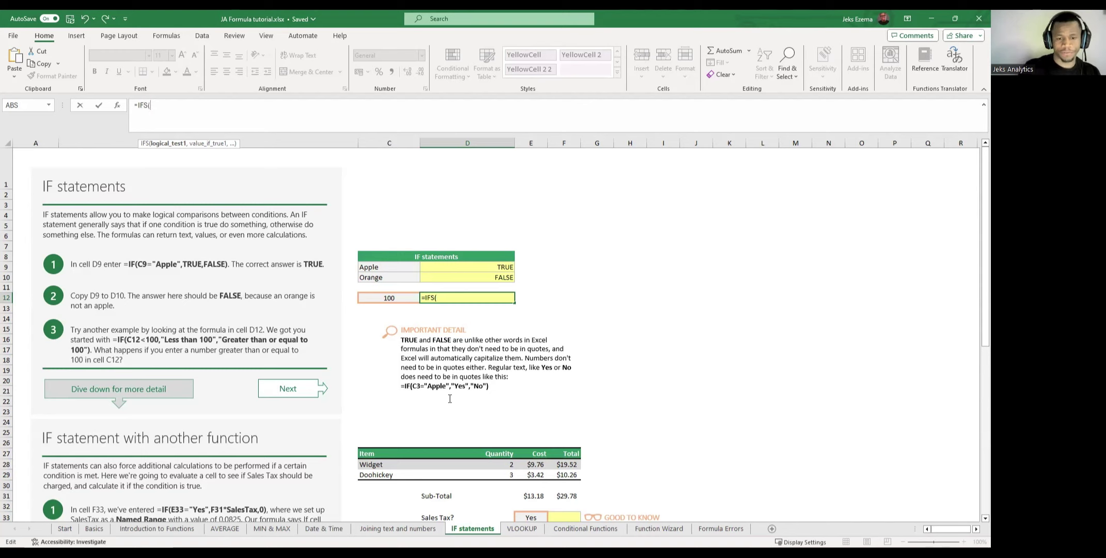
Enter the first IFS condition C12<100 with the result "Less than 100".
click(385, 299)
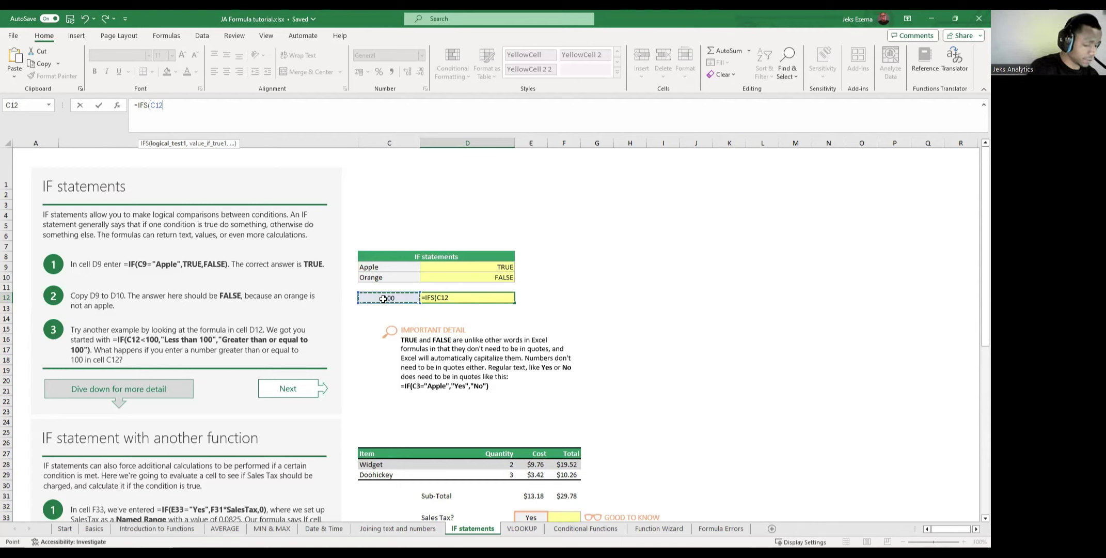
text(<)
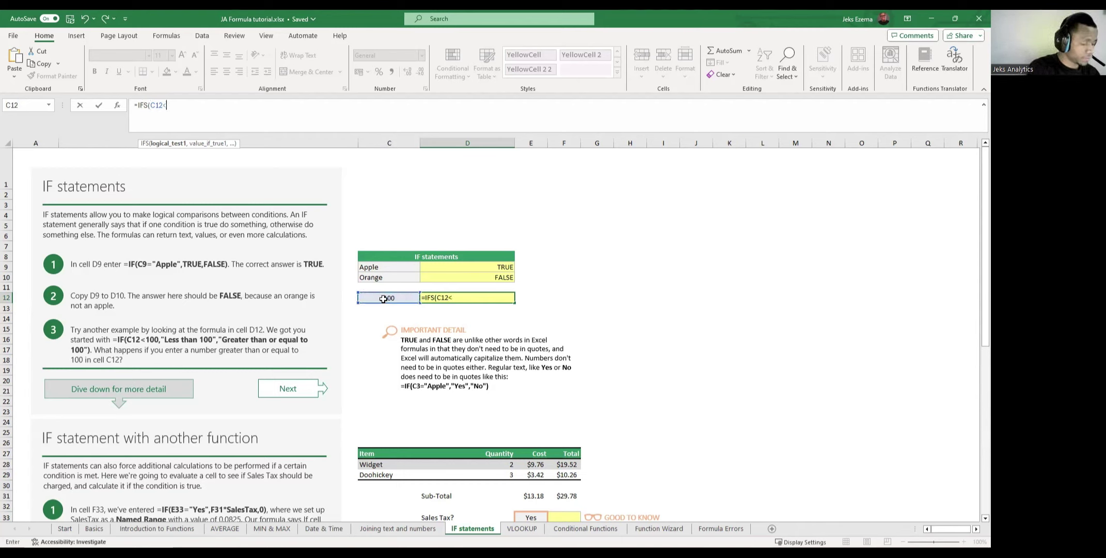
text(100)
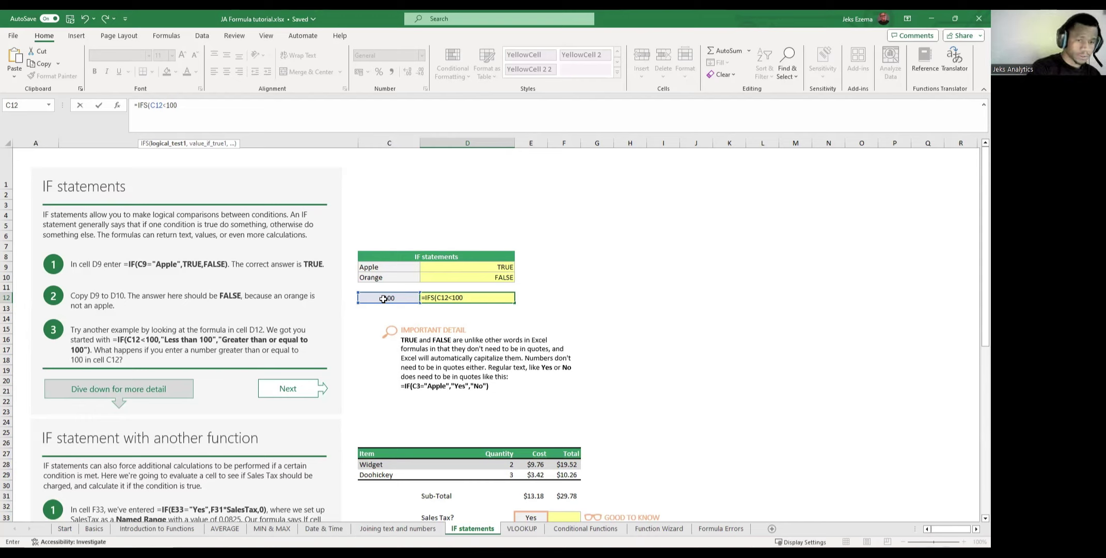
text(,"Less)
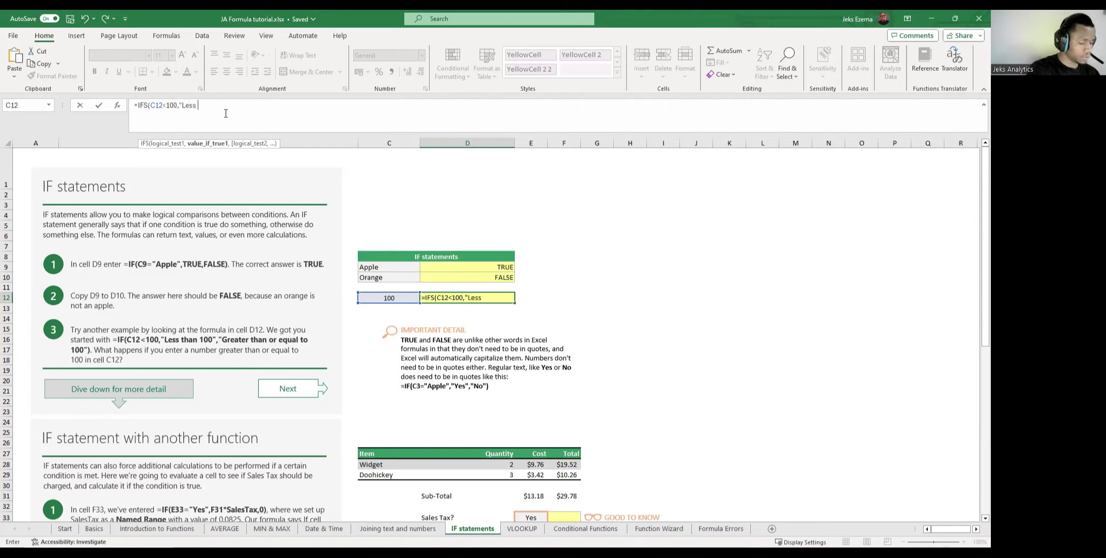
text(than 100)
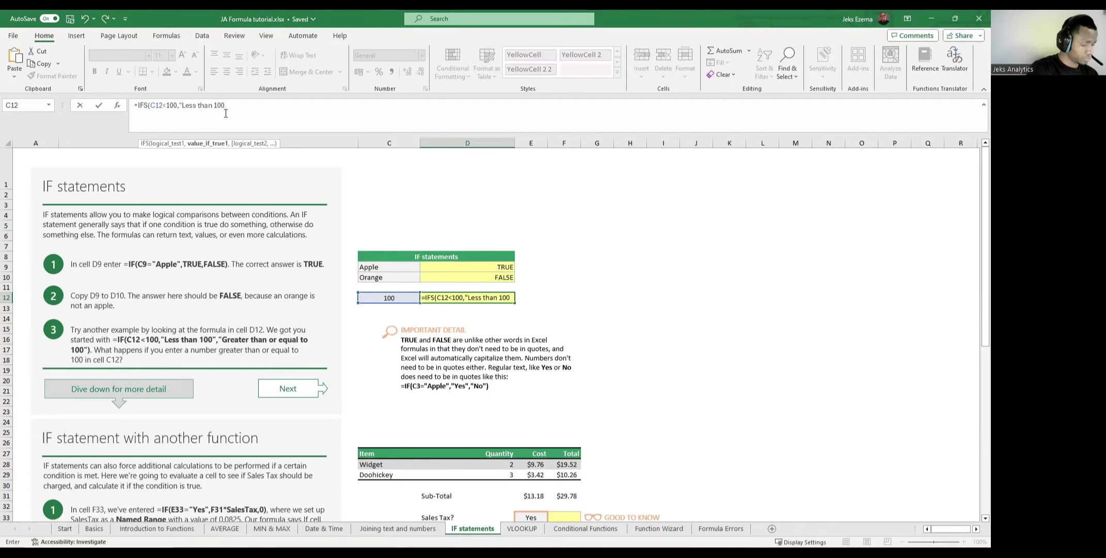
text(",)
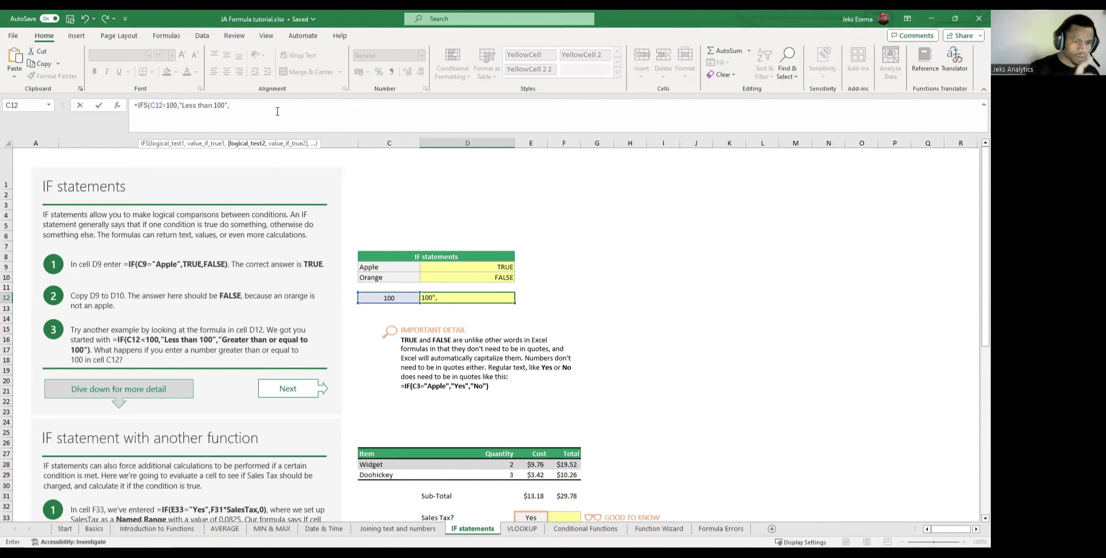
Add the second IFS condition C12>100 with the result "Greater than 100".
click(389, 296)
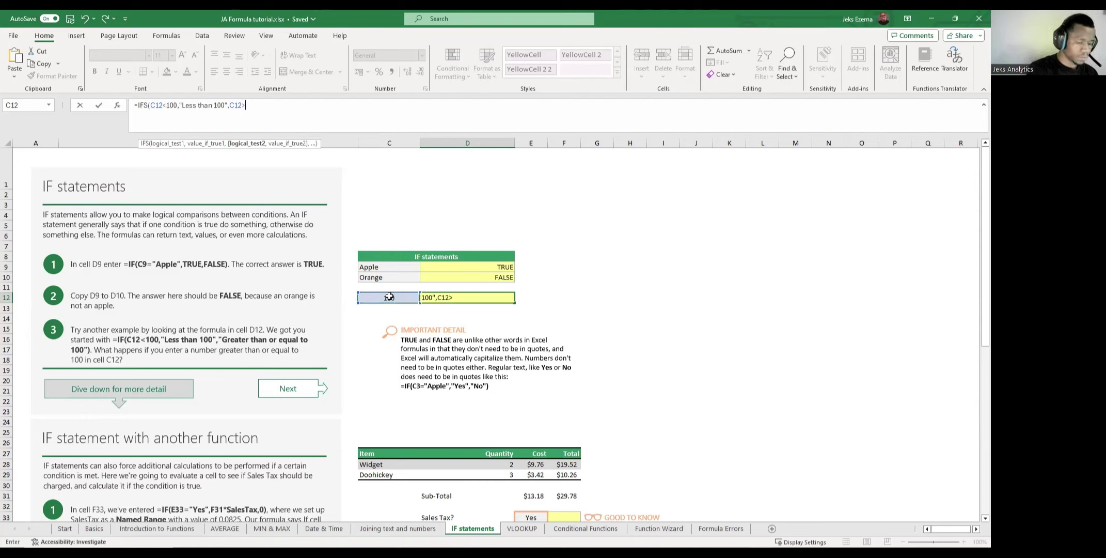
text(100")
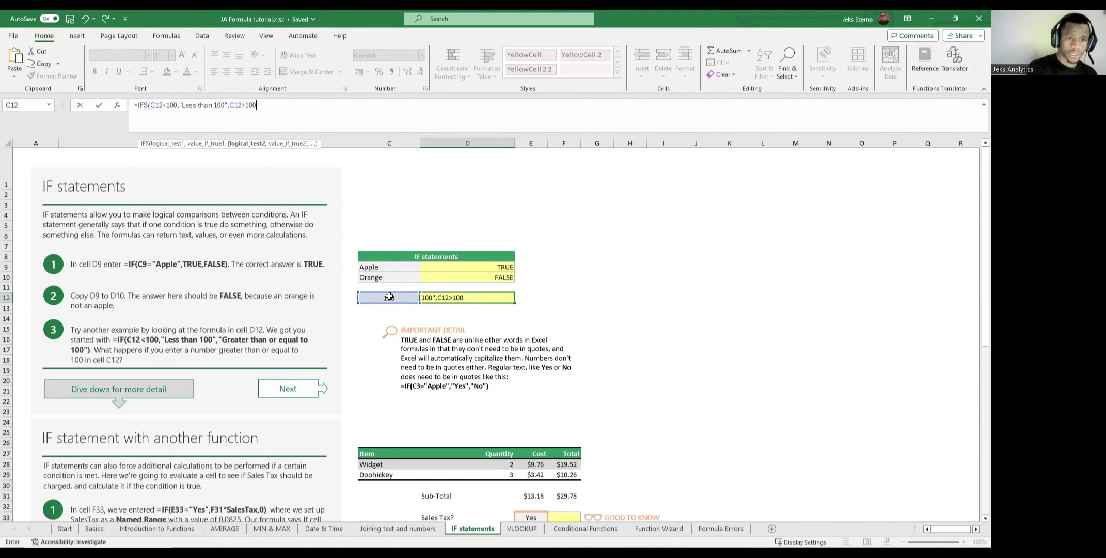
text(,)
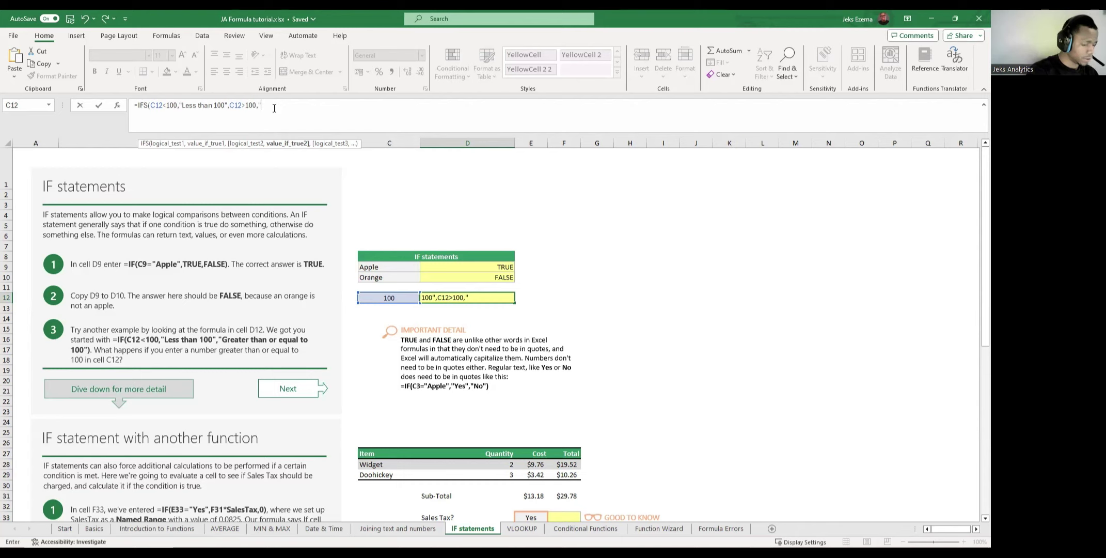
text(Greate)
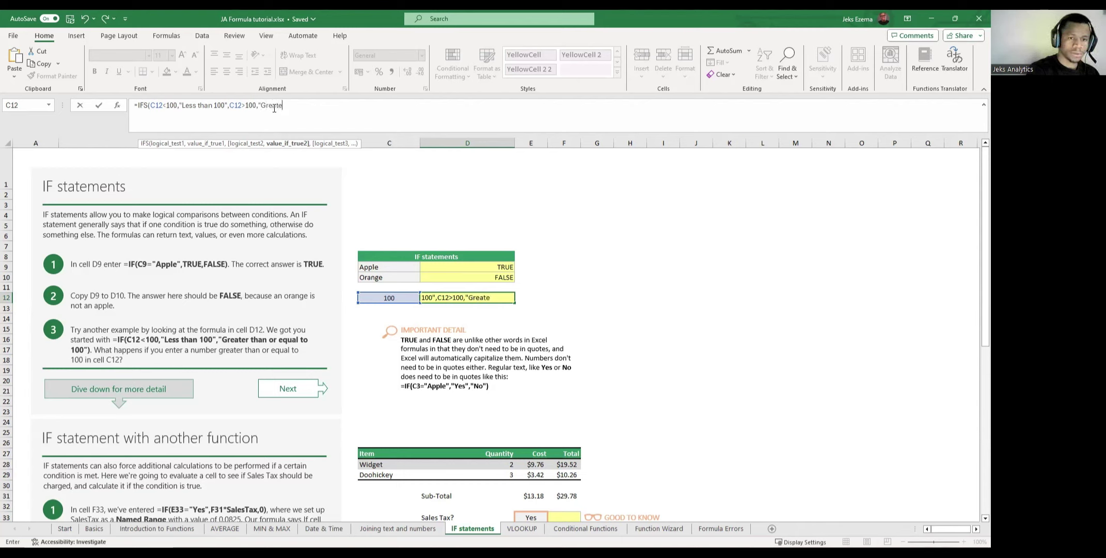
text(r t)
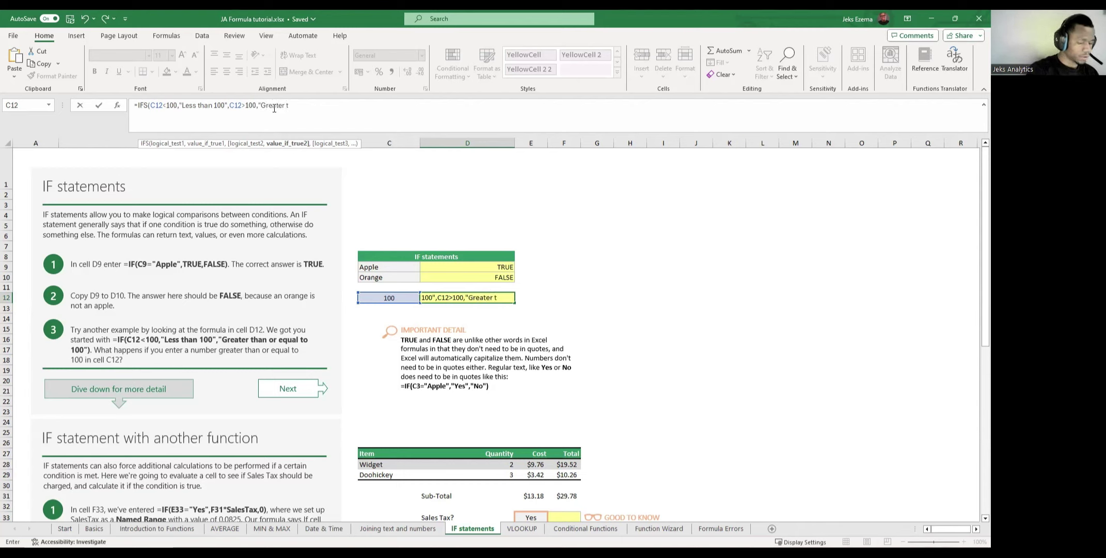
text(han 100)
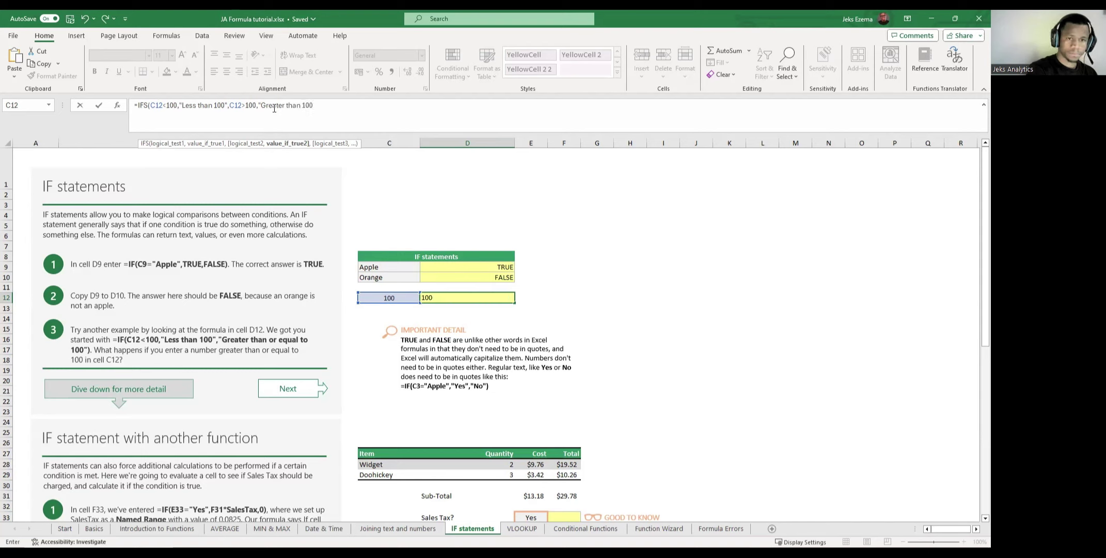
text(")
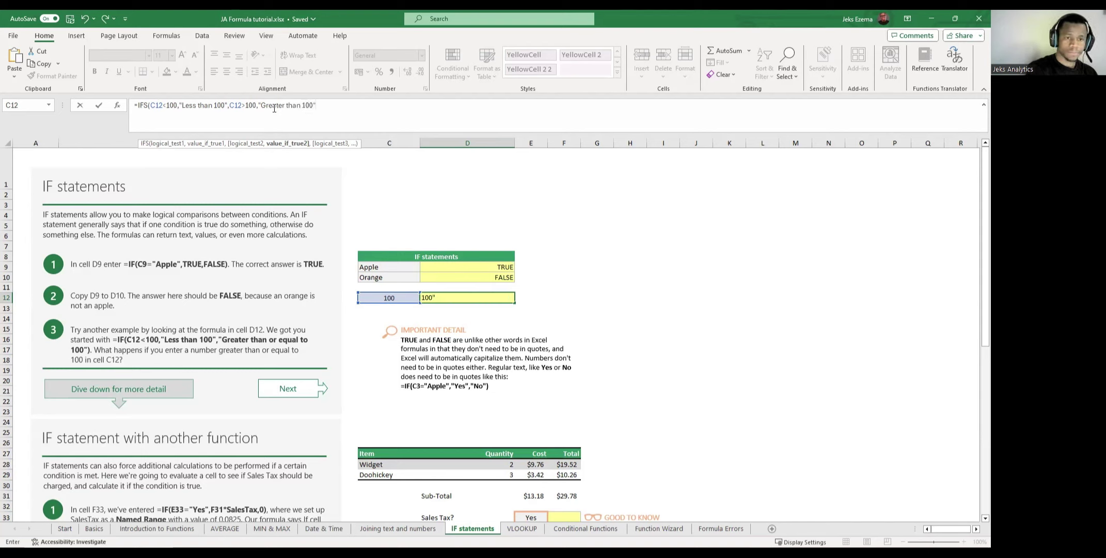
text(,)
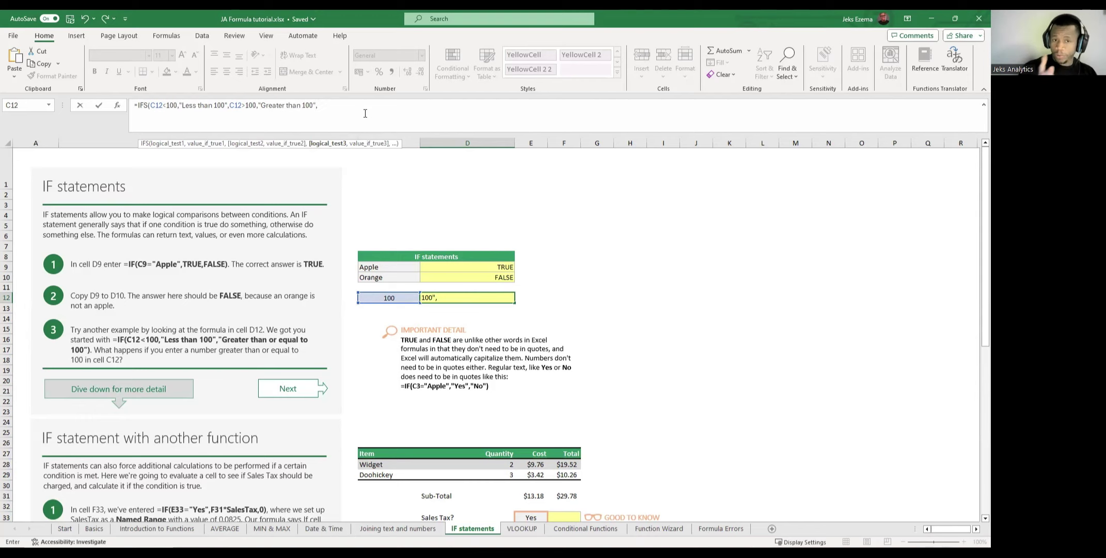
Add the third condition C12=100 returning "Exactly 100!", fixing a typo, and close the formula.
click(385, 297)
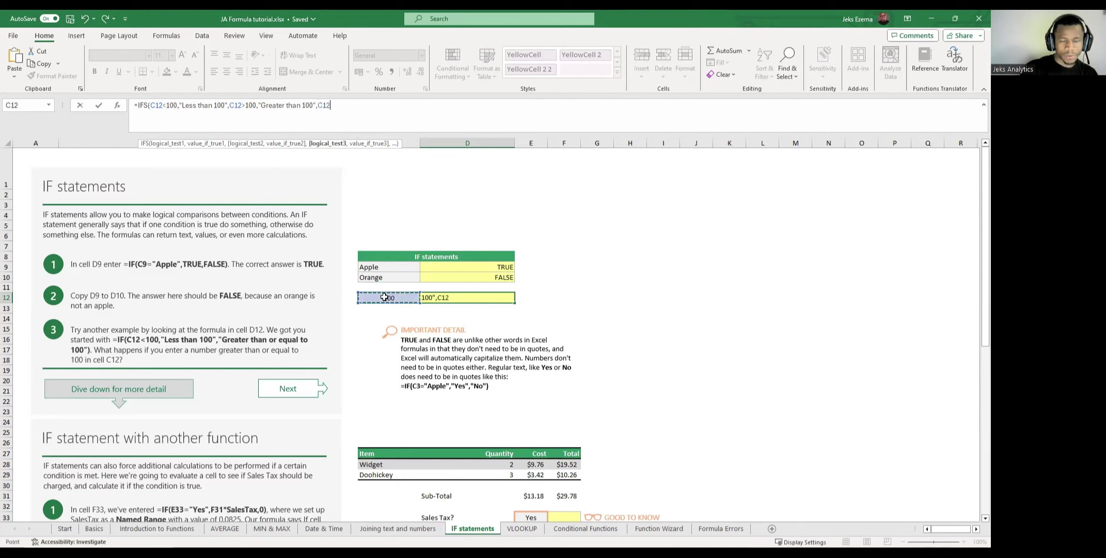
text(=)
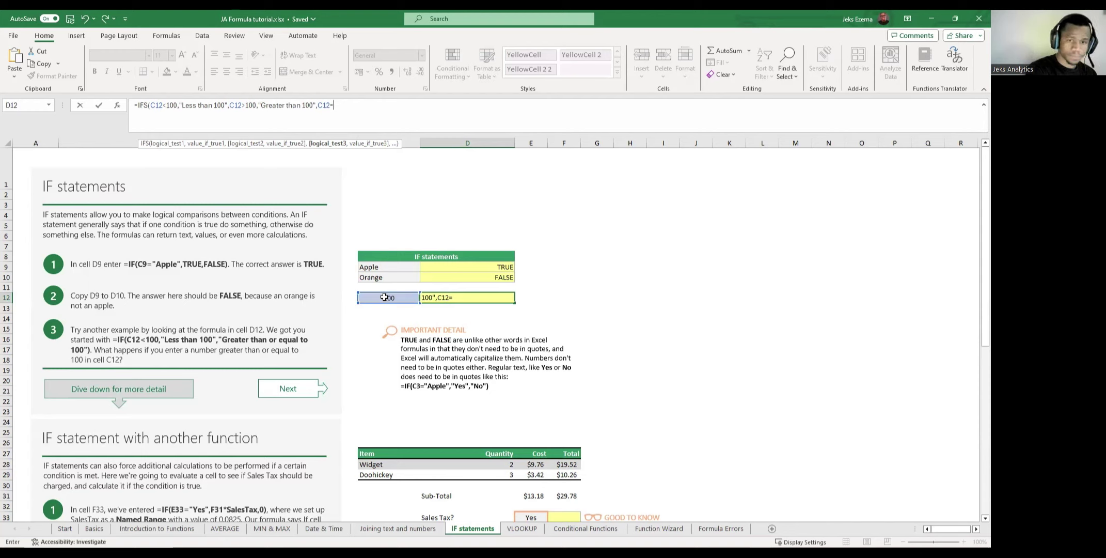
text(100)
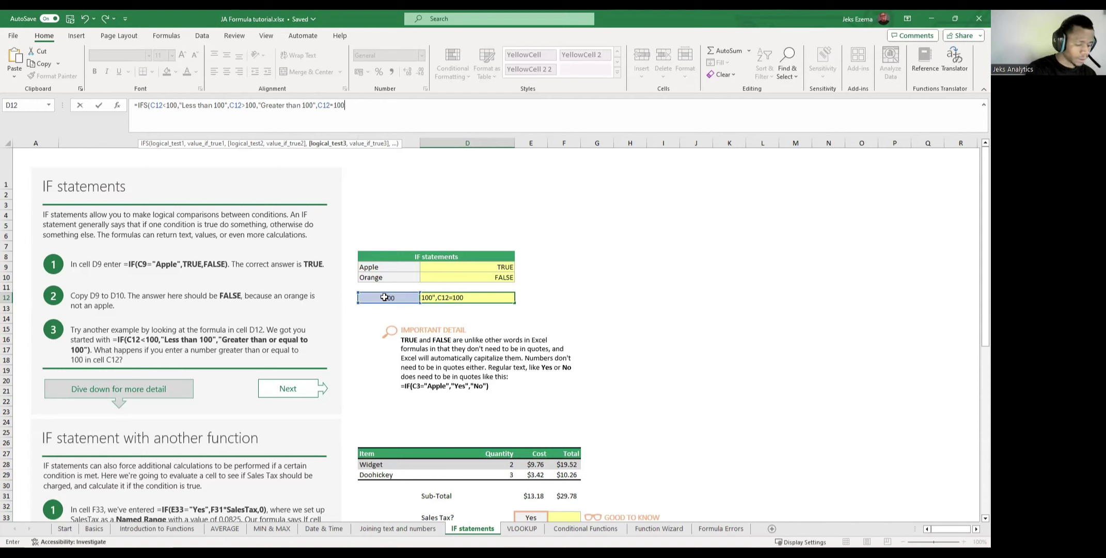
text(,)
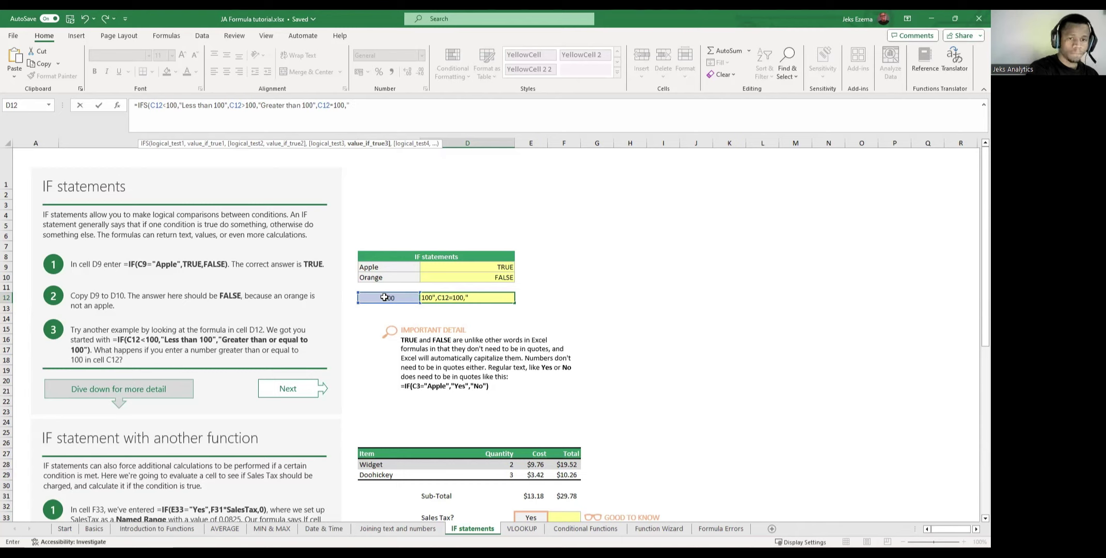
text(gau)
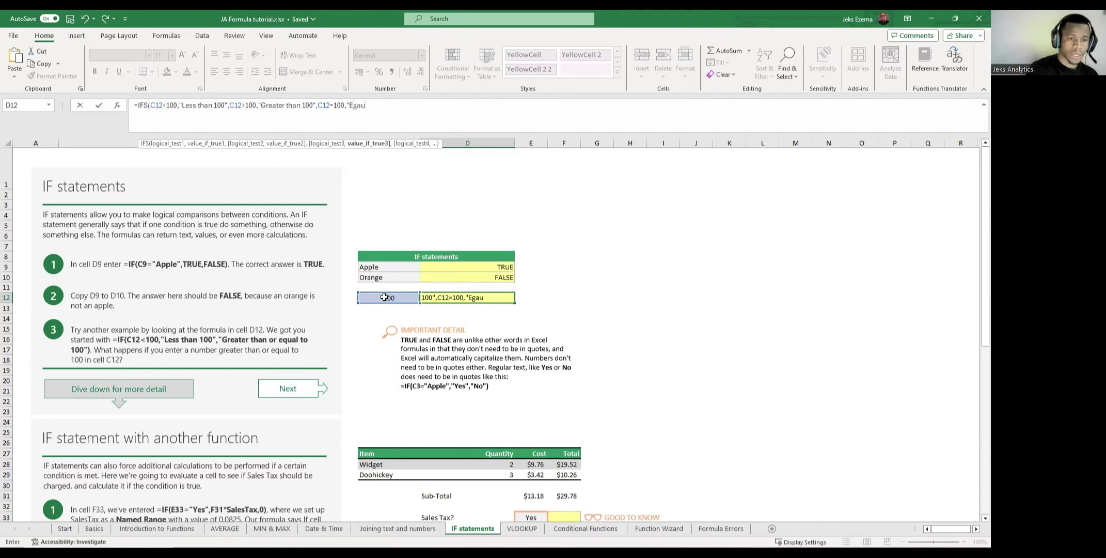
key(BackSpace)
key(BackSpace)
key(BackSpace)
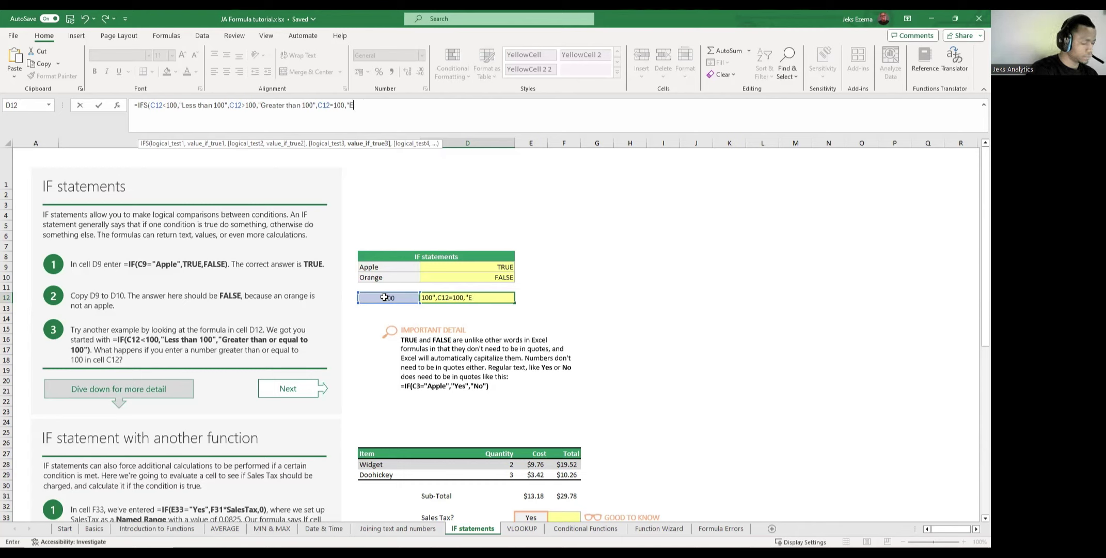
text(xactly)
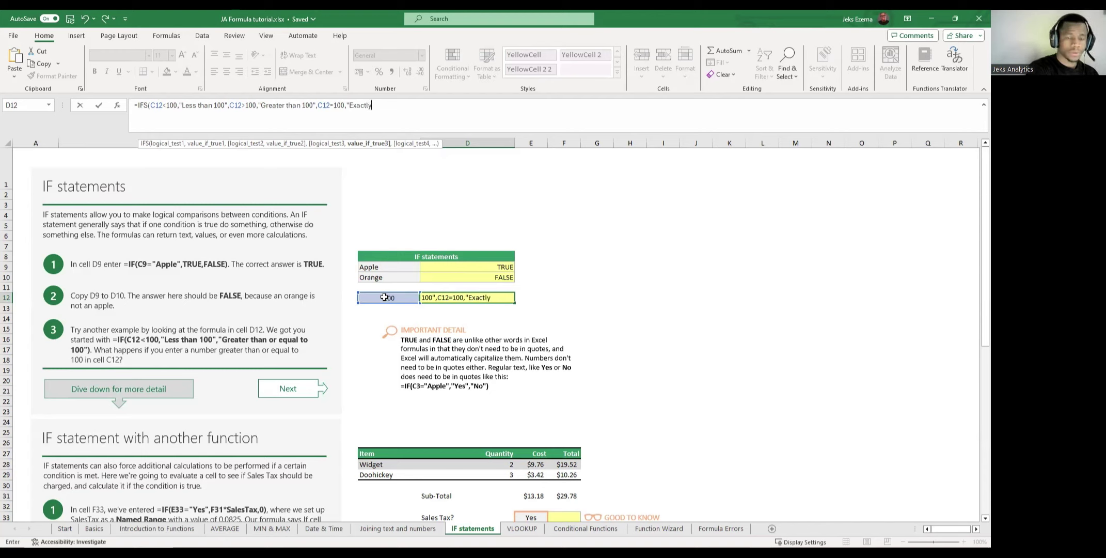
text( 100)
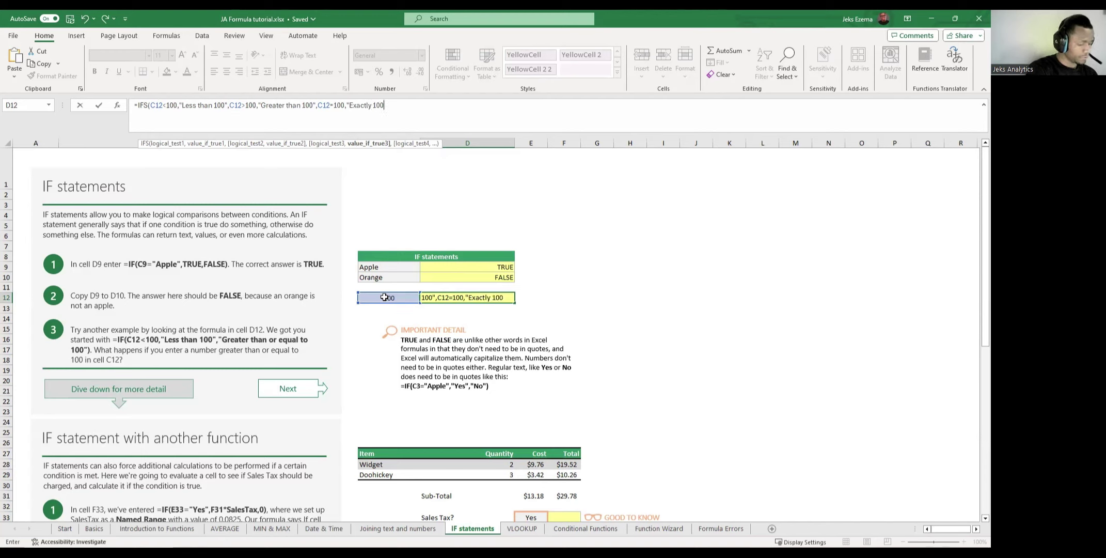
text(!")
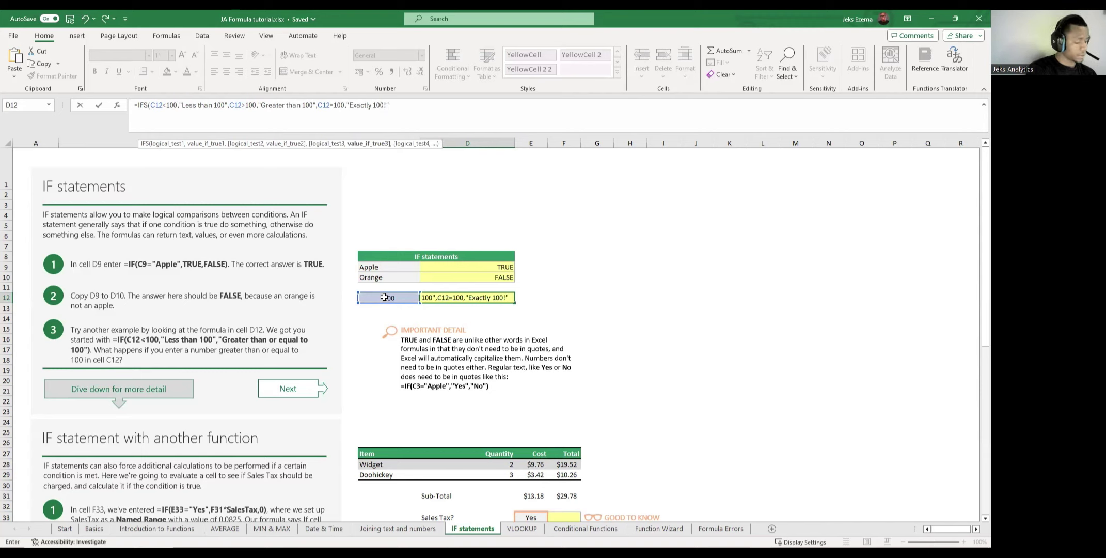
text())
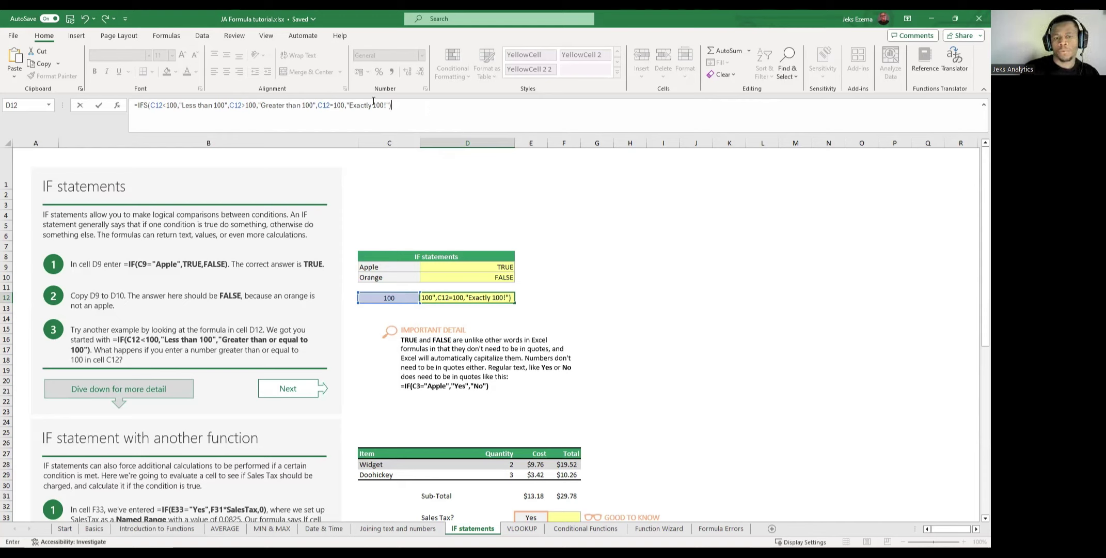
Commit D12's IFS formula so it shows "Exactly 100!" for the 100 in C12.
key(Return)
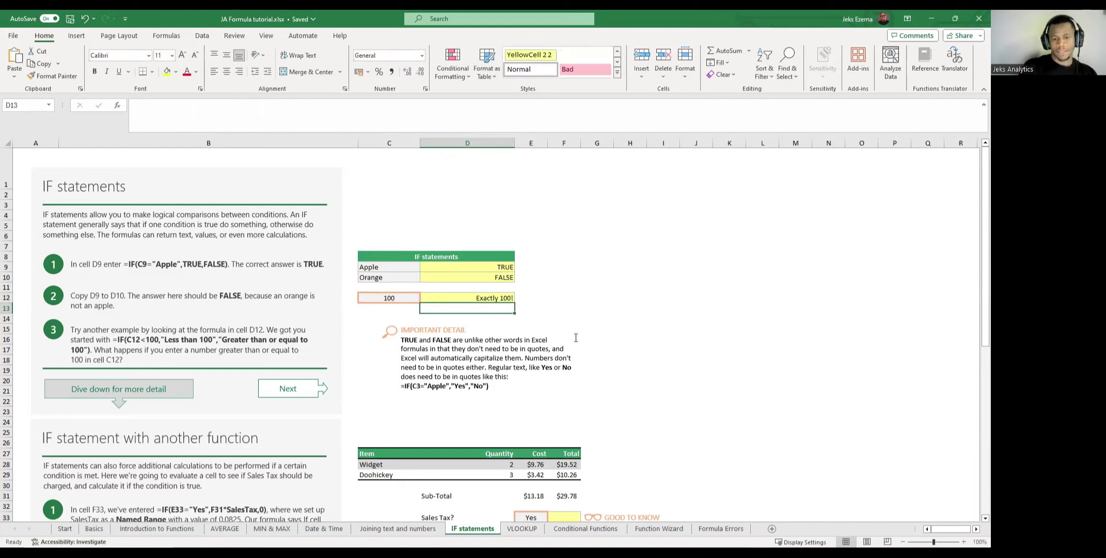
click(571, 306)
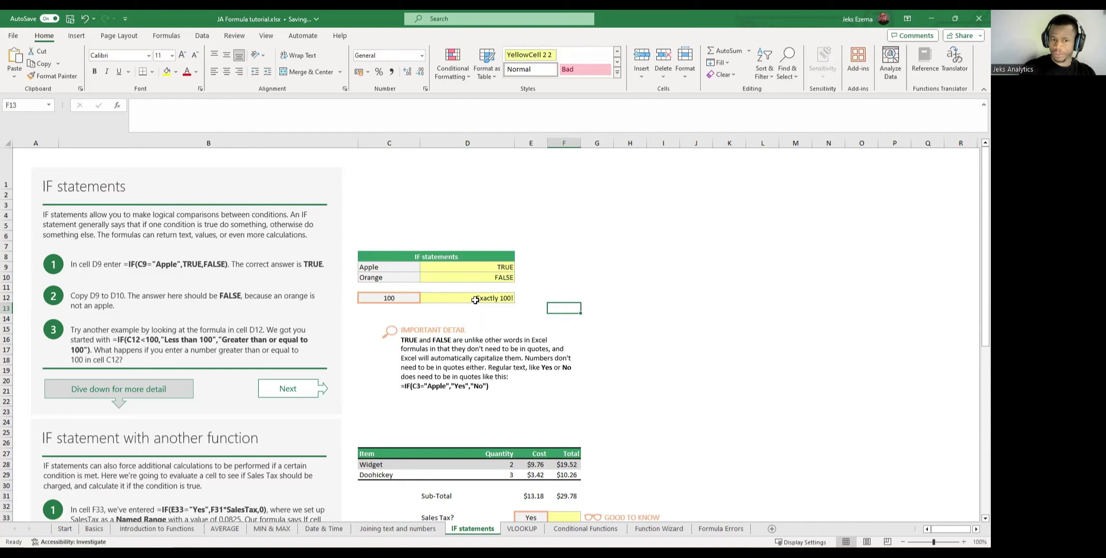
Enter 50 in C12 to test the IFS result in D12.
click(394, 299)
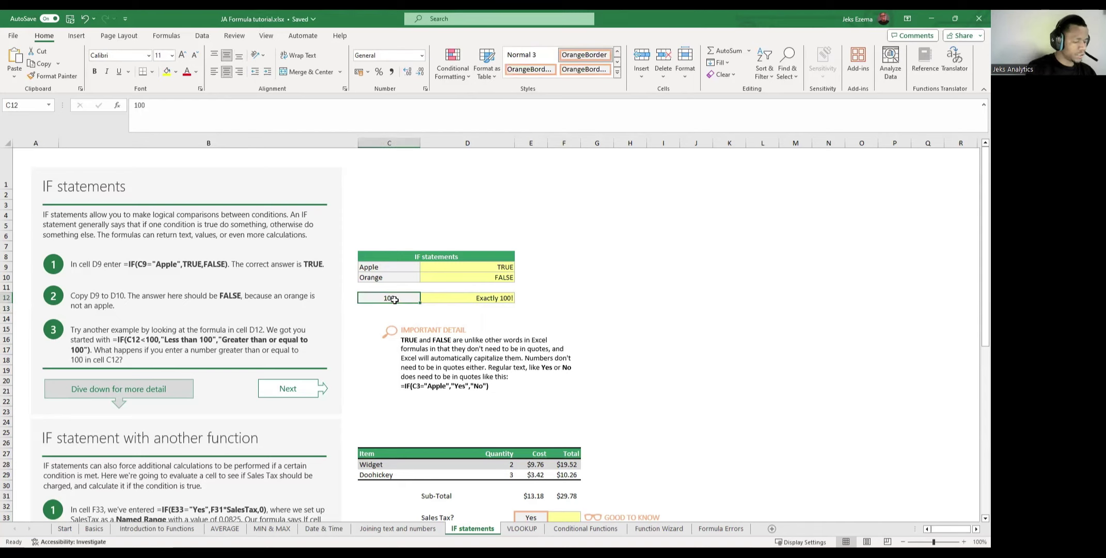
text(50)
key(Return)
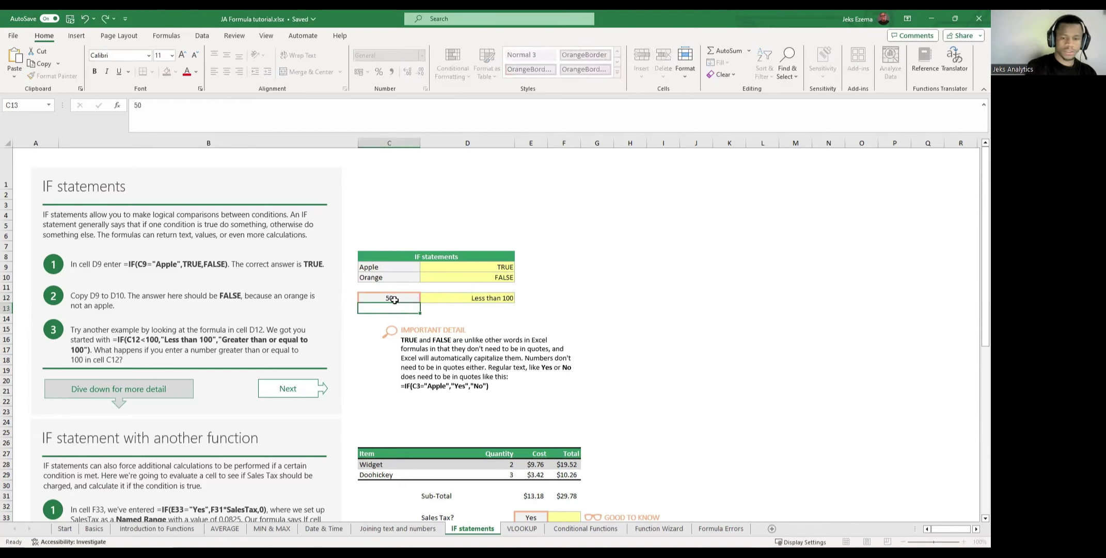
click(544, 309)
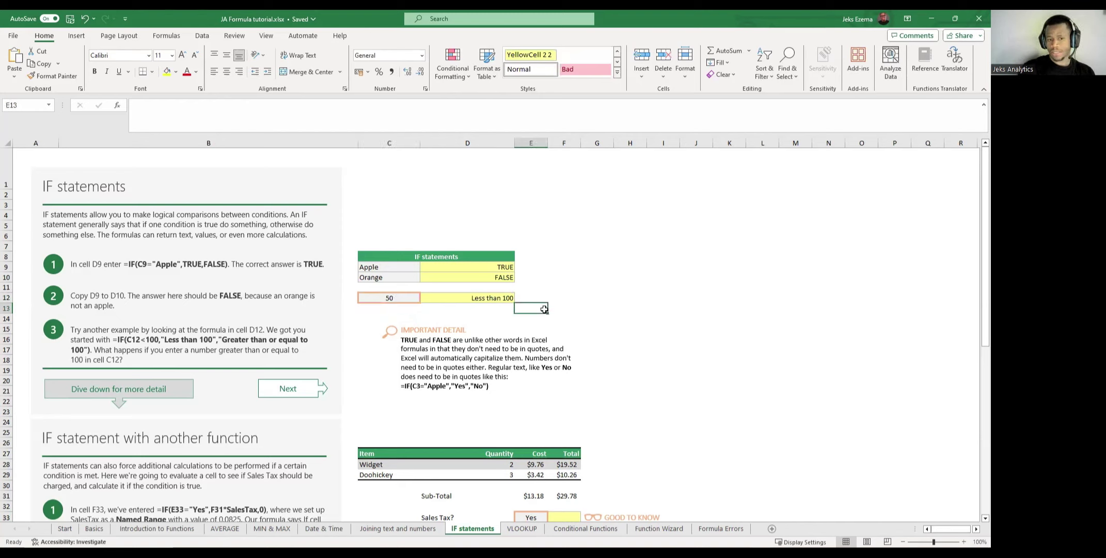
Change C12 to 120 and check that D12 now shows "Greater than 100".
click(387, 300)
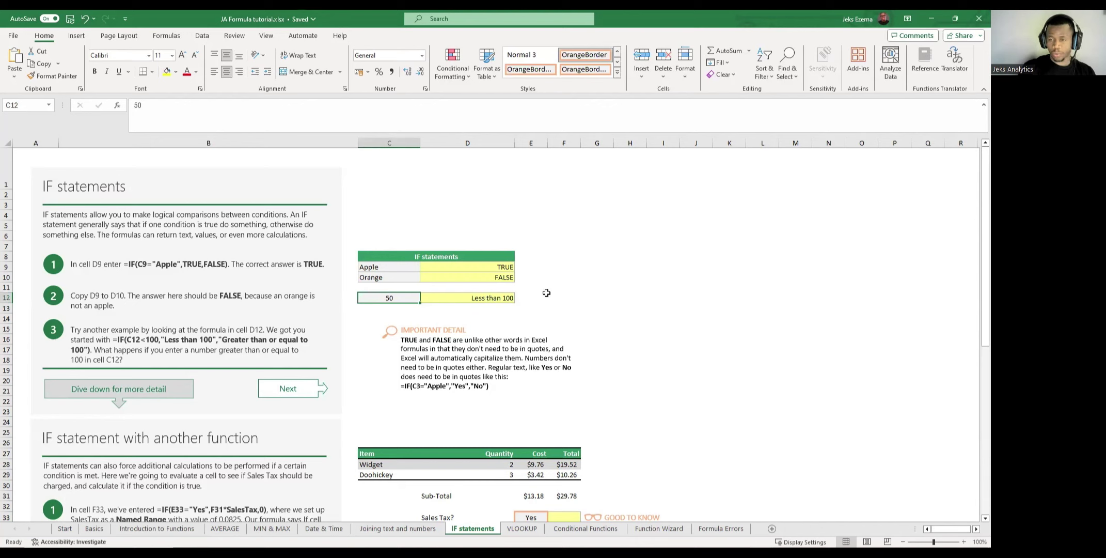
text(120)
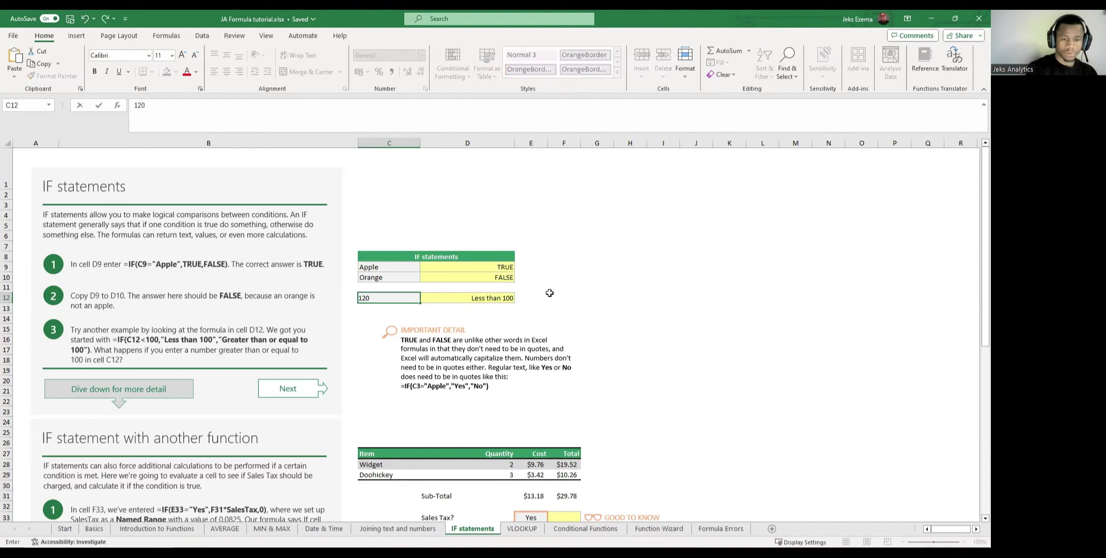
key(Return)
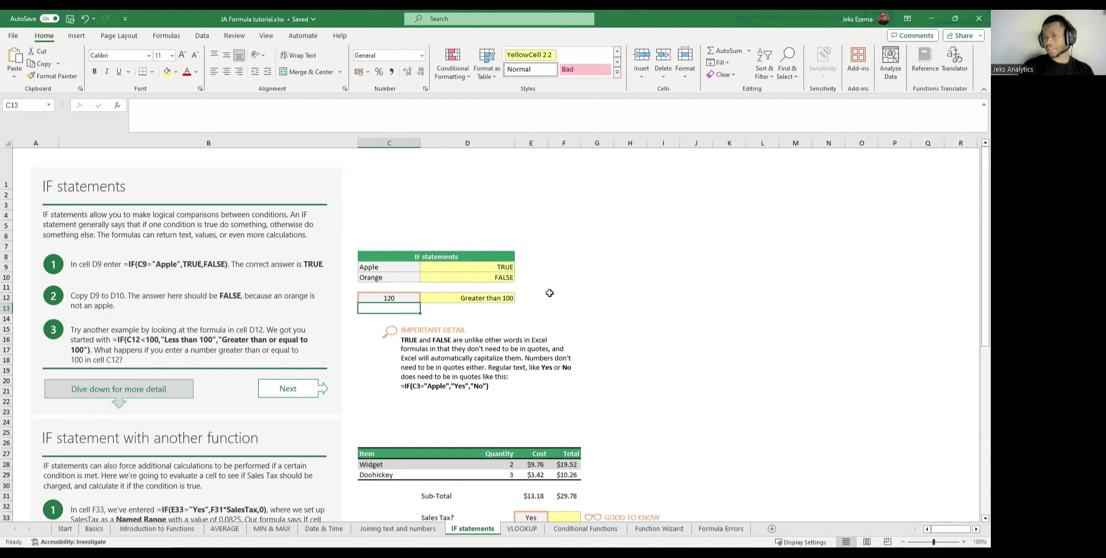
click(550, 296)
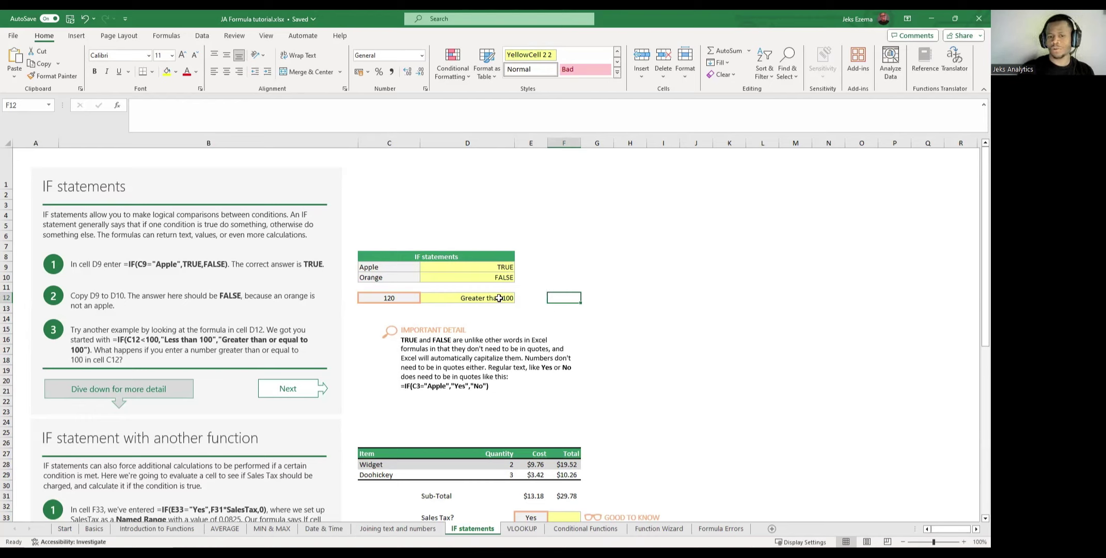
click(483, 297)
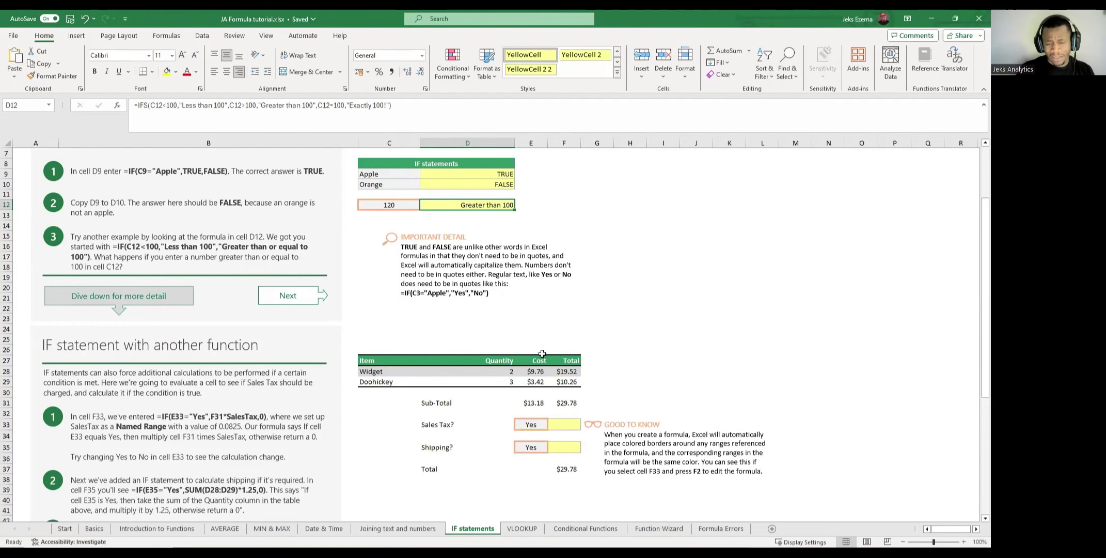
Scroll down to the IF statement with another function section and its Sales Tax example.
scroll(542, 353, down, 1)
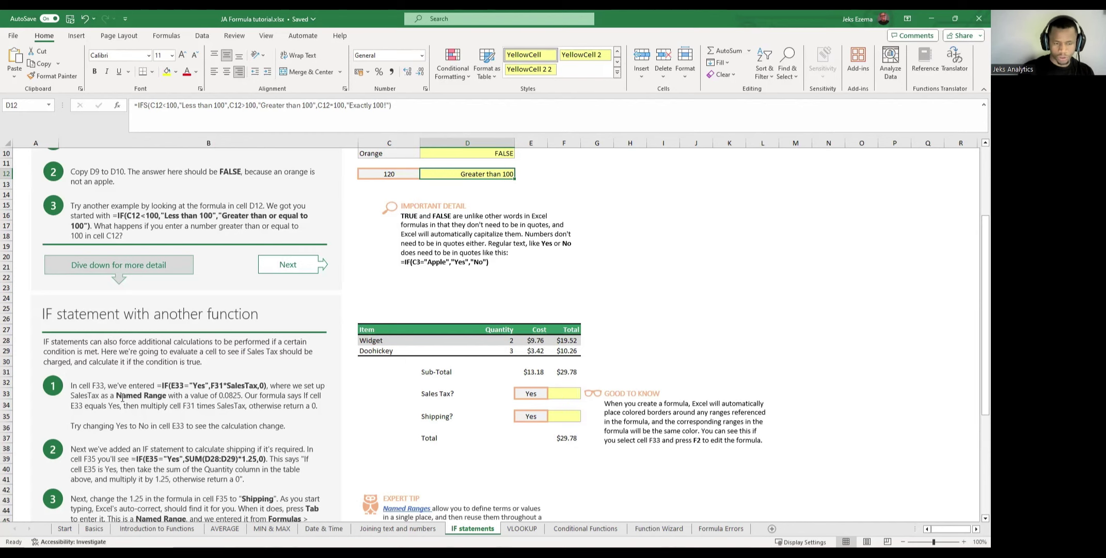
scroll(123, 397, down, 1)
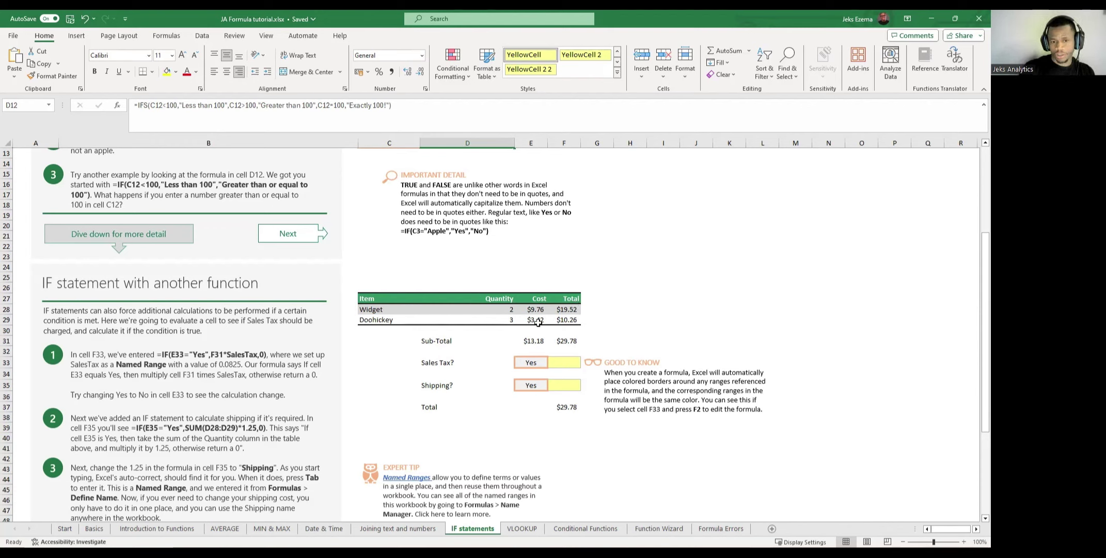
click(552, 270)
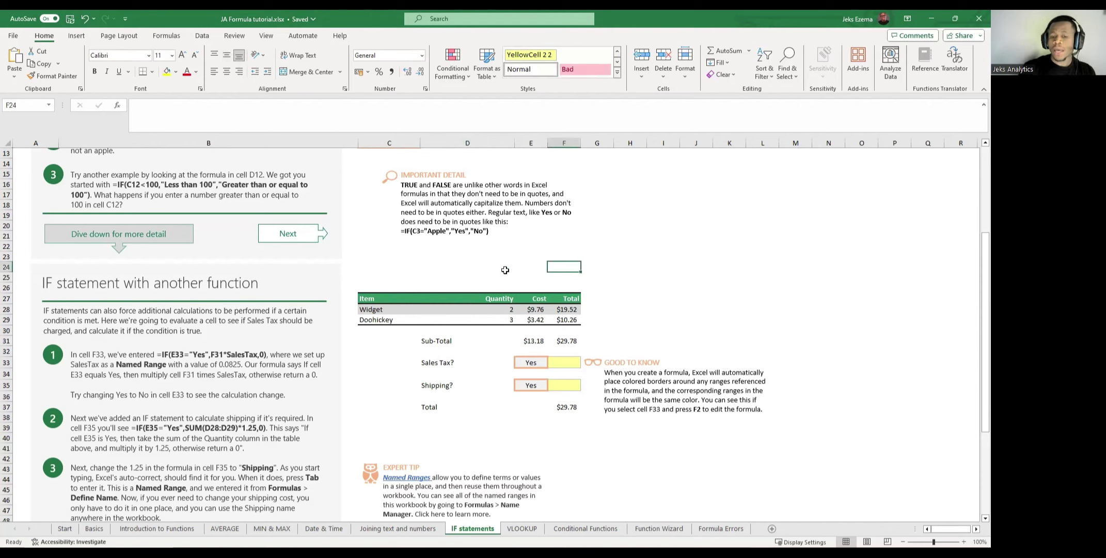
click(505, 270)
click(546, 272)
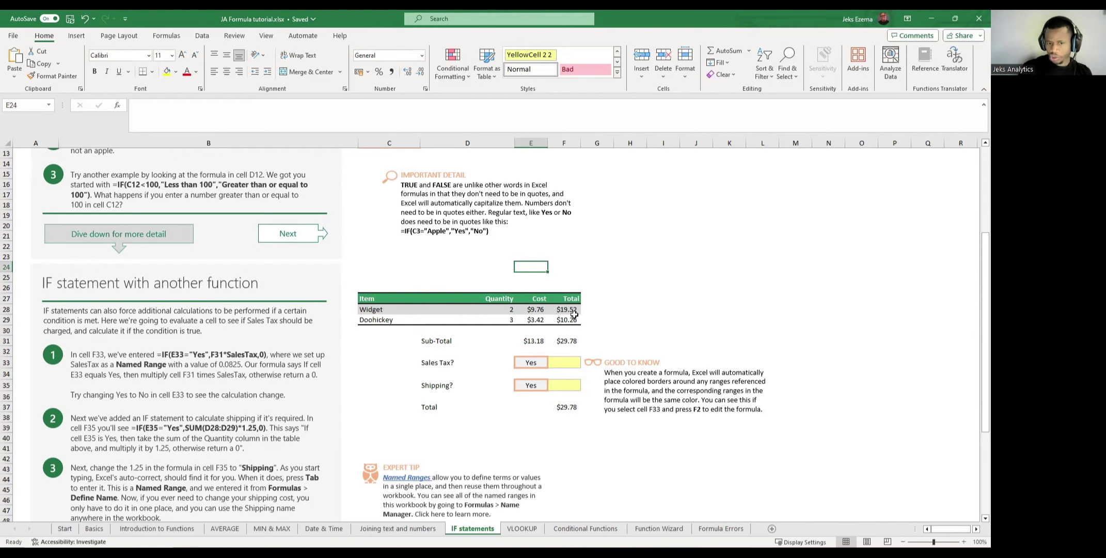
click(568, 273)
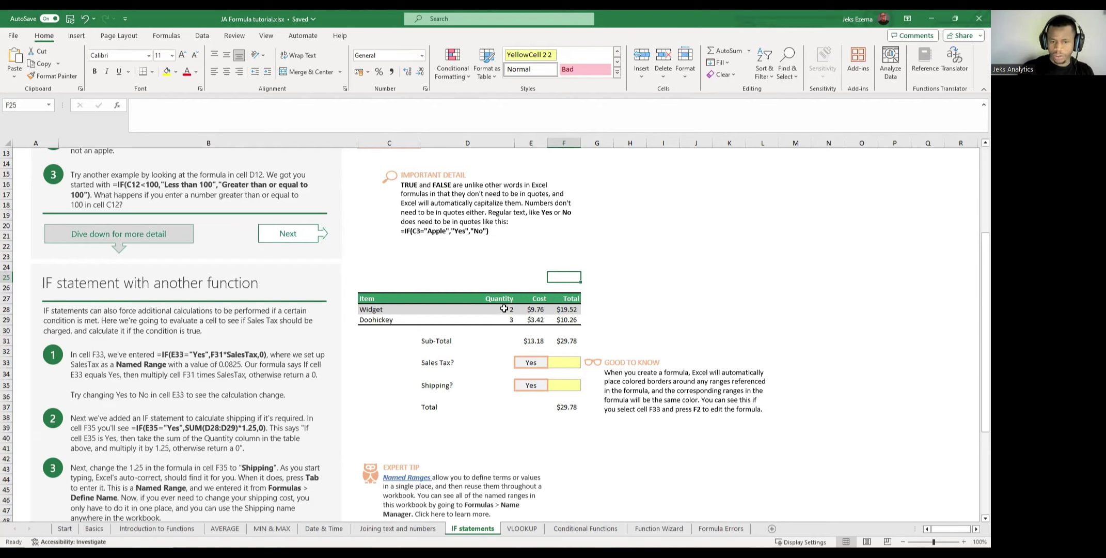
click(567, 309)
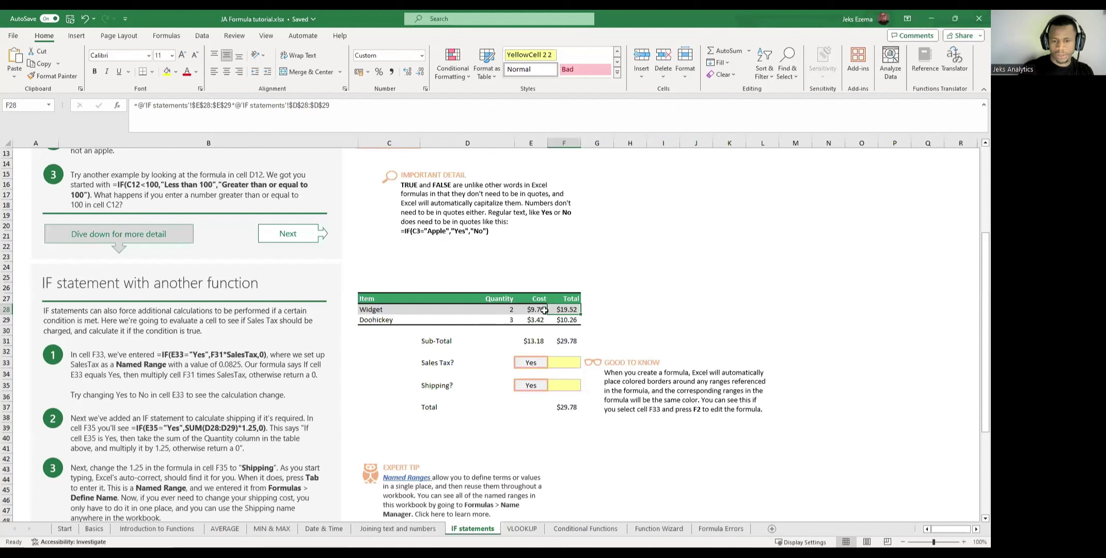
click(707, 287)
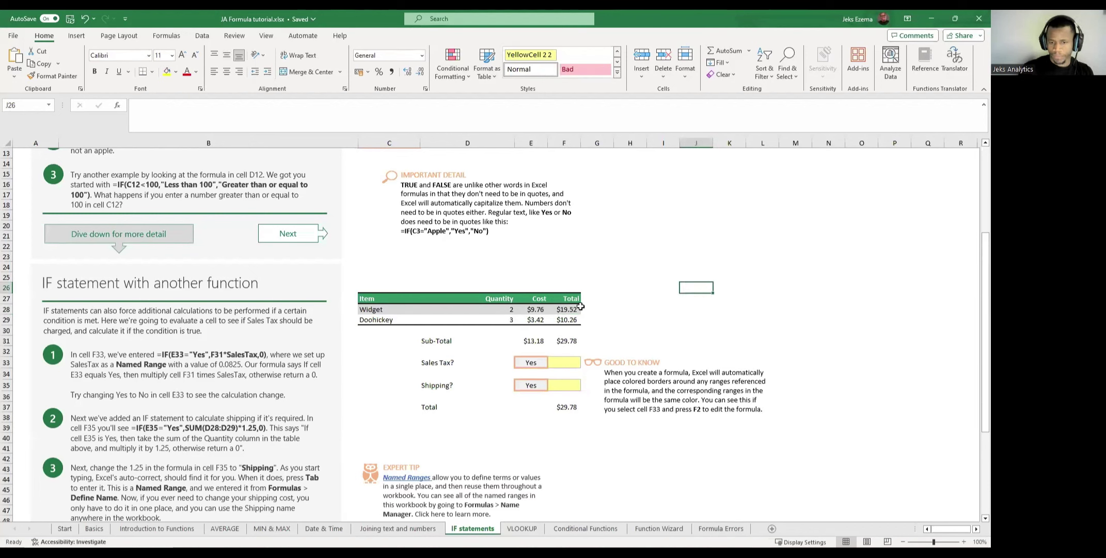
click(513, 321)
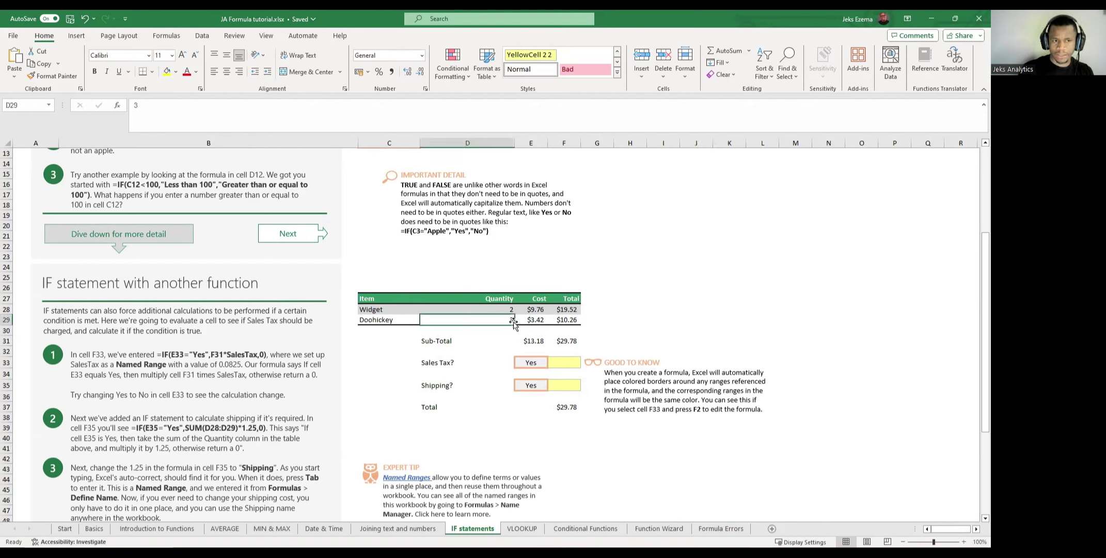
click(539, 321)
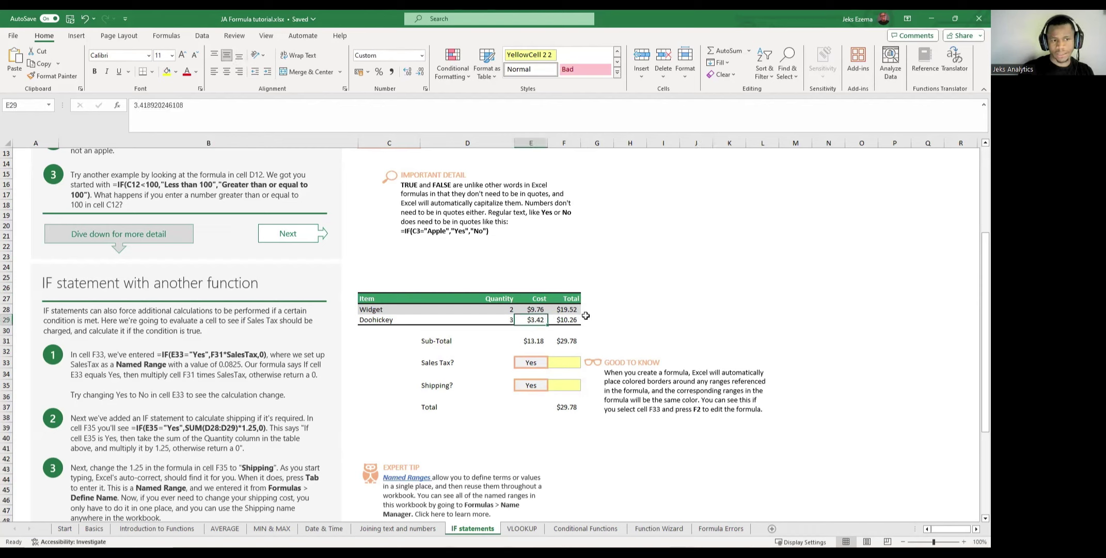
click(563, 320)
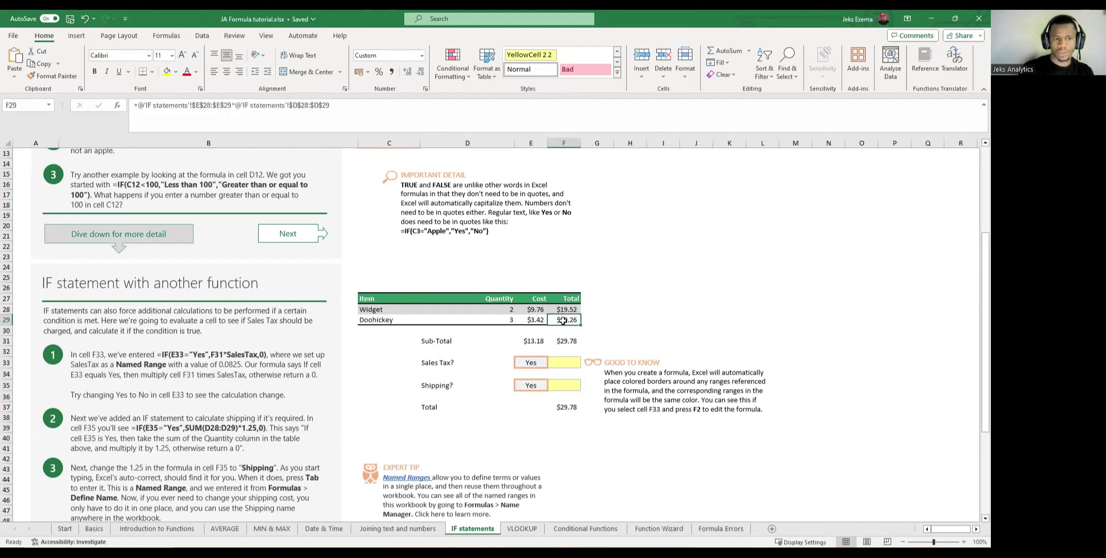
click(640, 320)
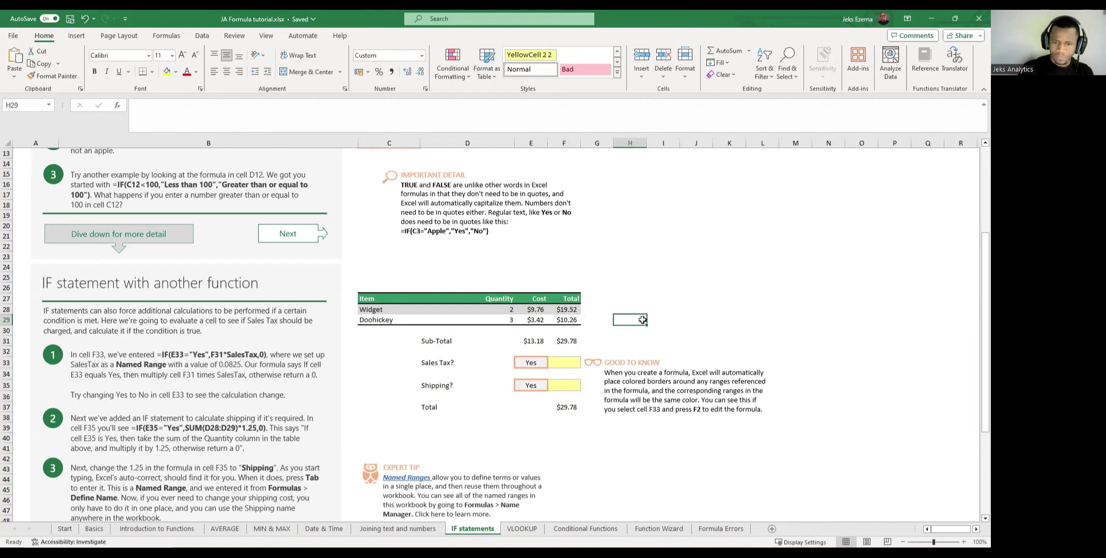
click(563, 368)
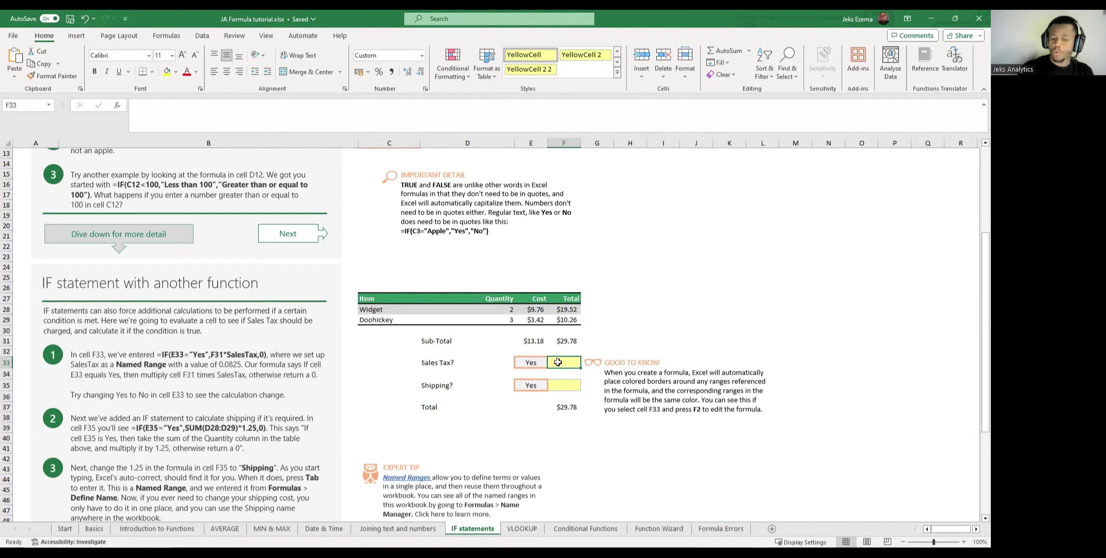
scroll(157, 394, down, 3)
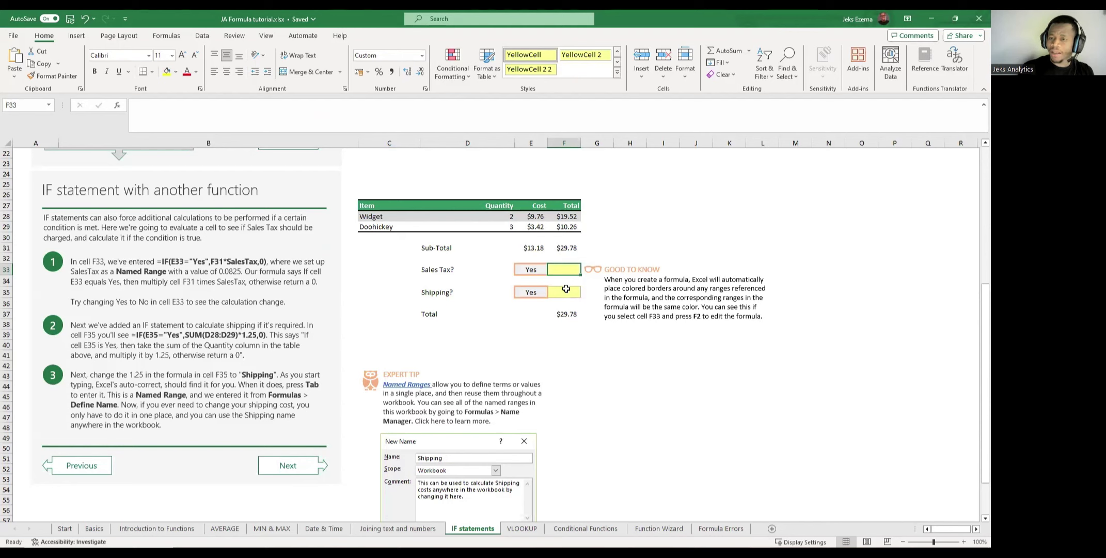
click(528, 270)
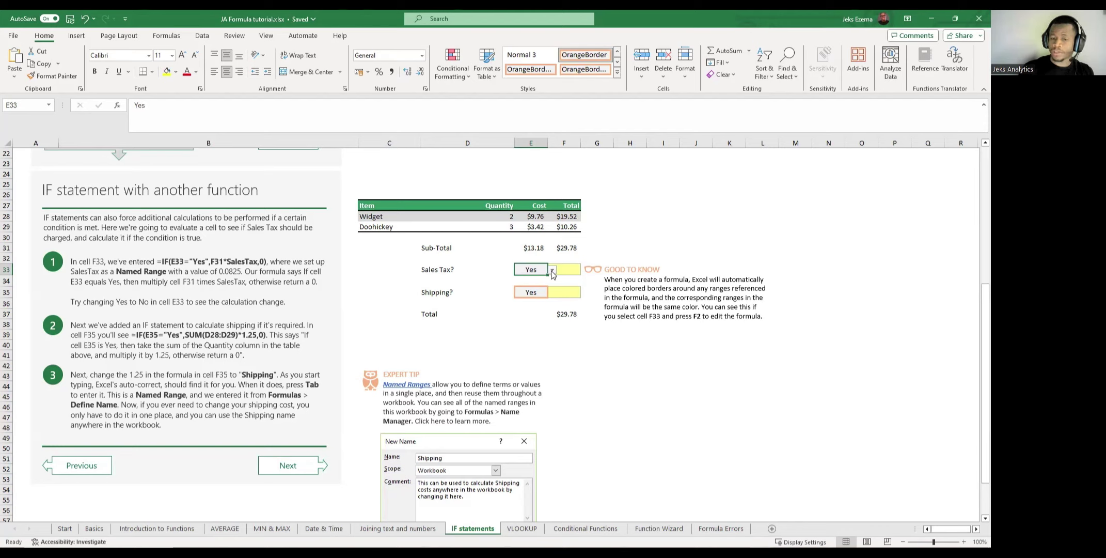
click(571, 271)
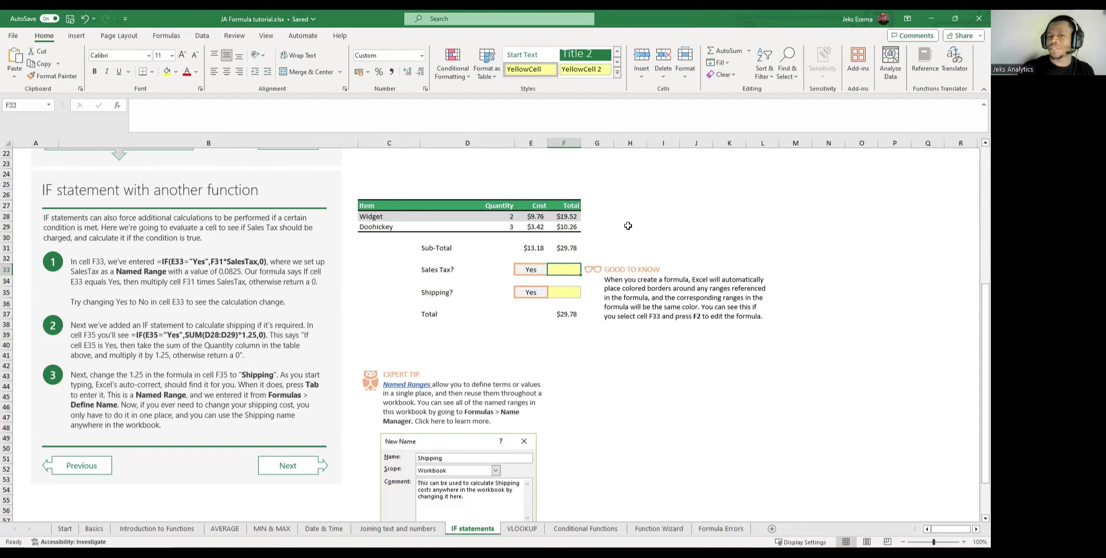
click(533, 175)
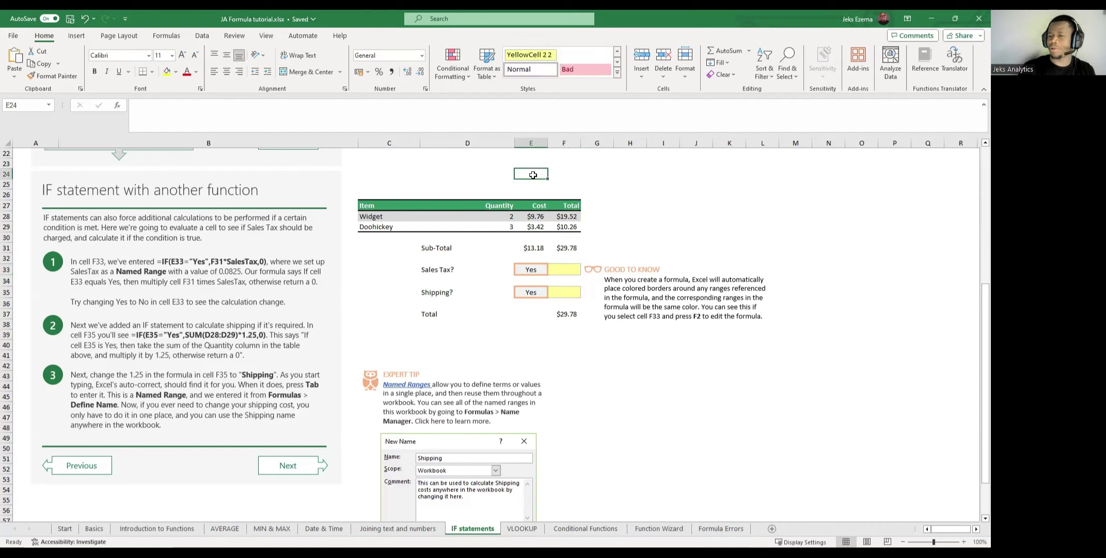
click(563, 187)
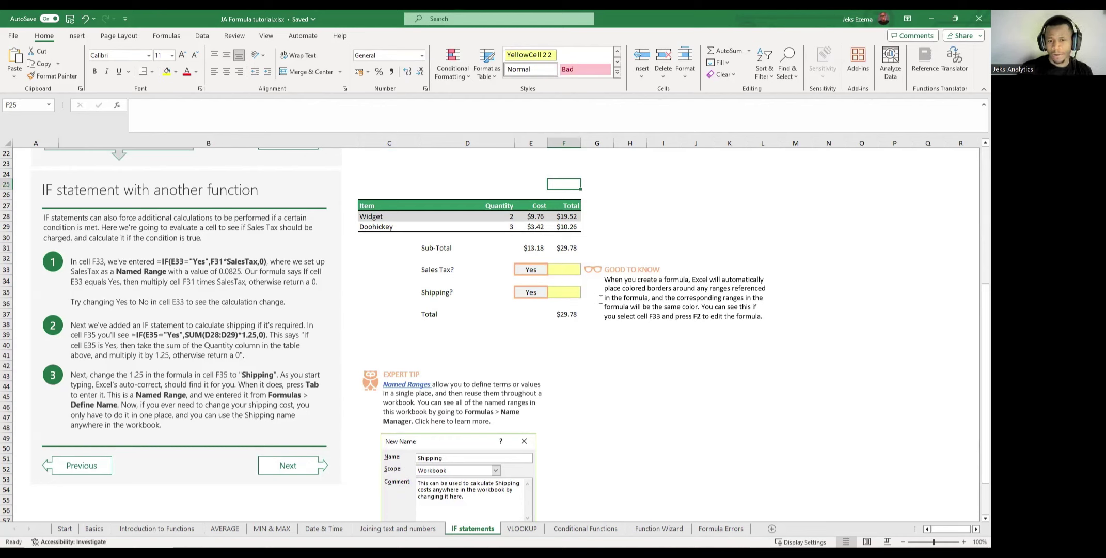
click(568, 270)
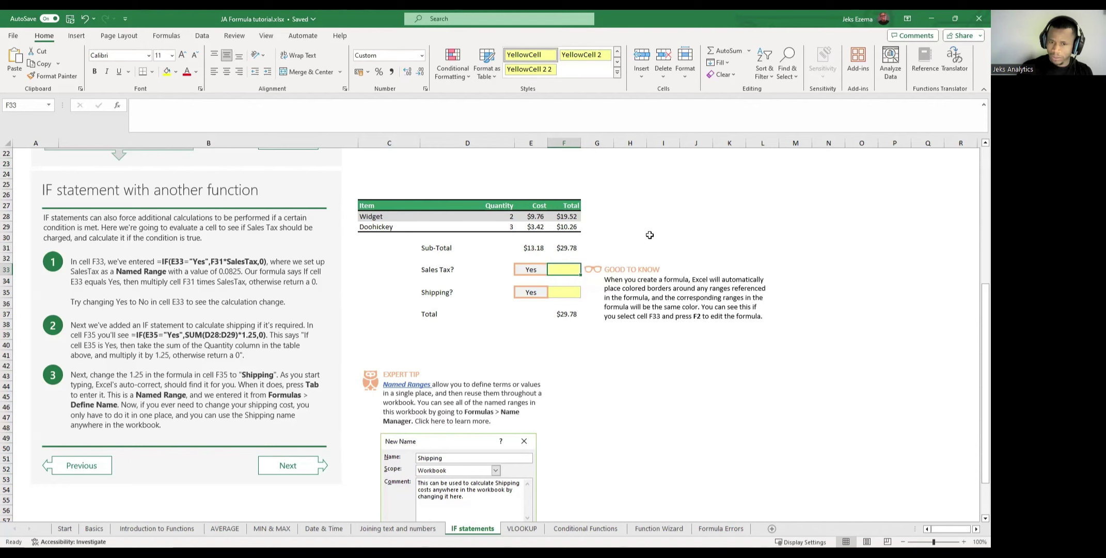
Type 0.075 into E25 as the sales tax rate and confirm the stored value.
scroll(648, 236, up, 1)
scroll(647, 236, down, 1)
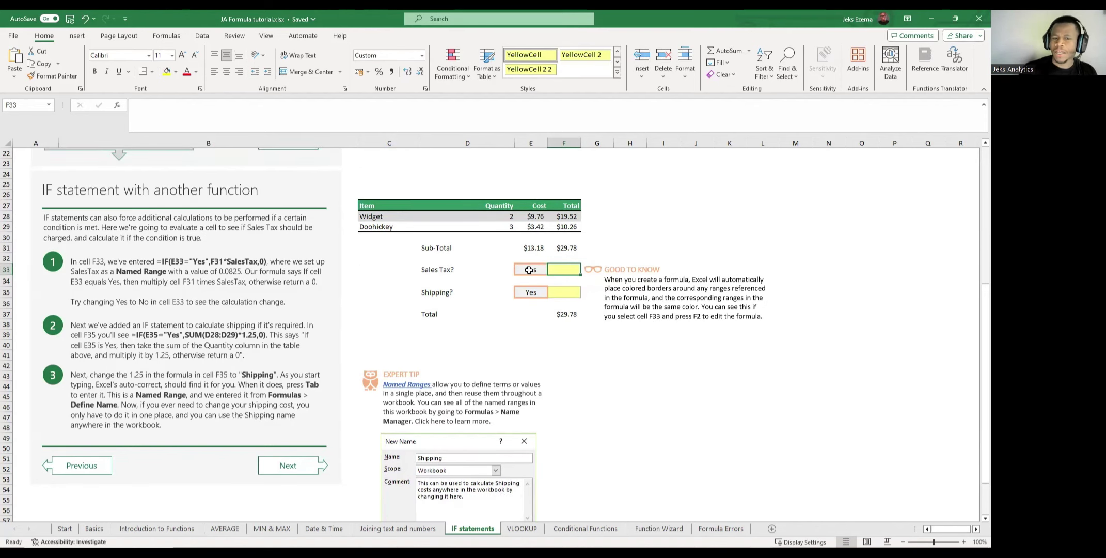
click(524, 183)
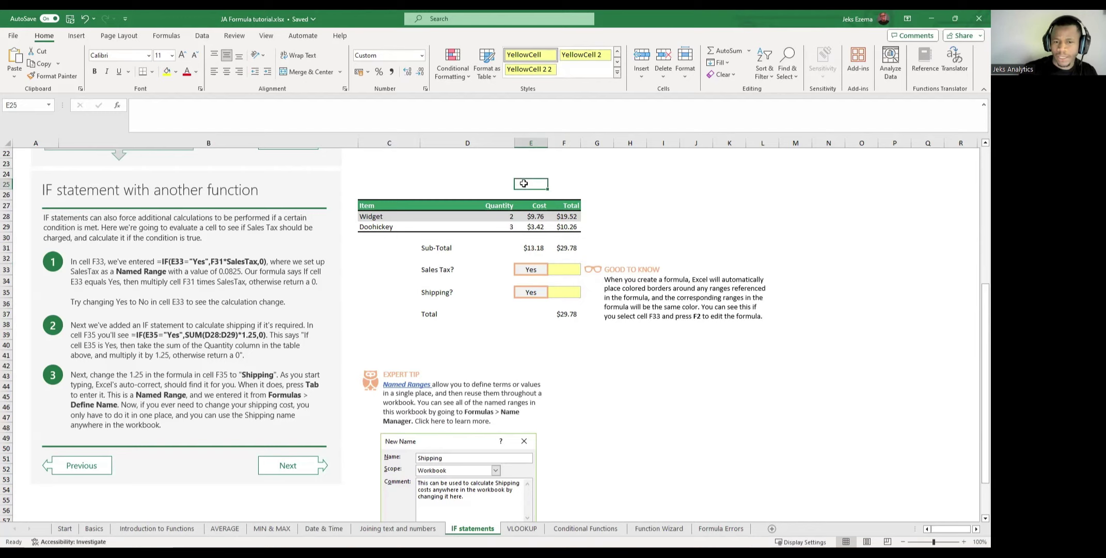
click(565, 181)
click(533, 182)
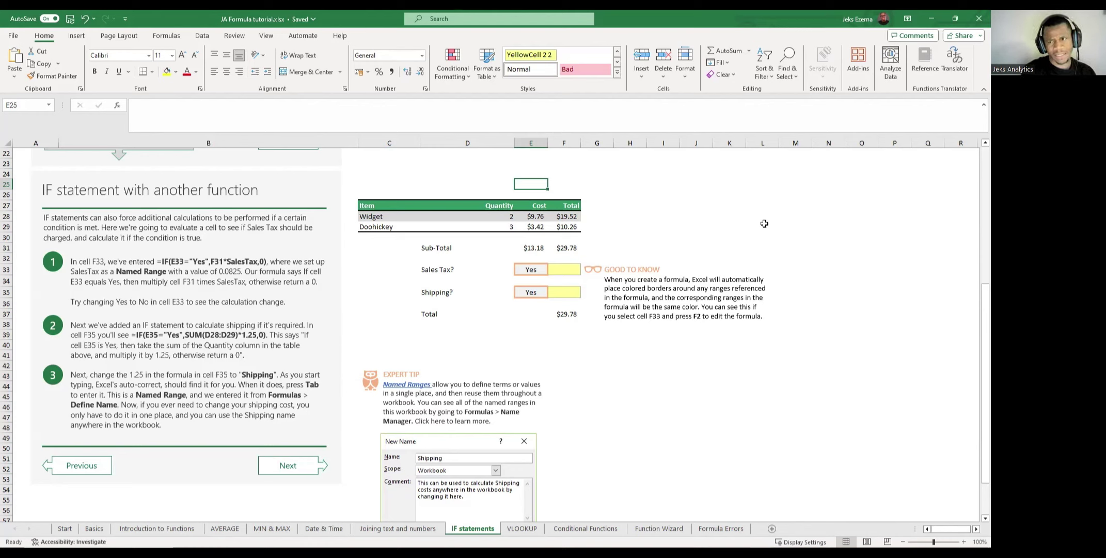
text(0)
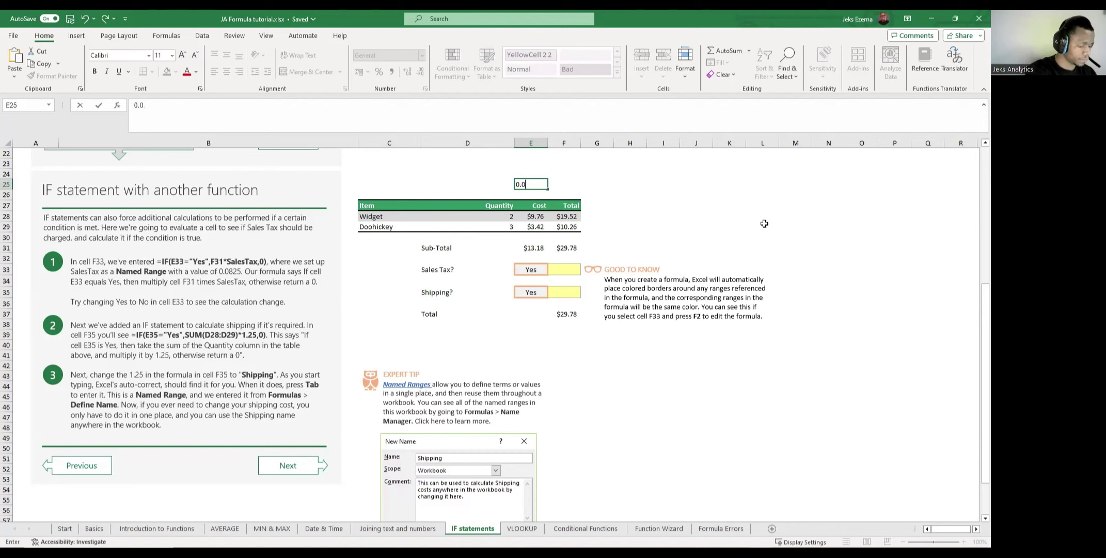
text(75)
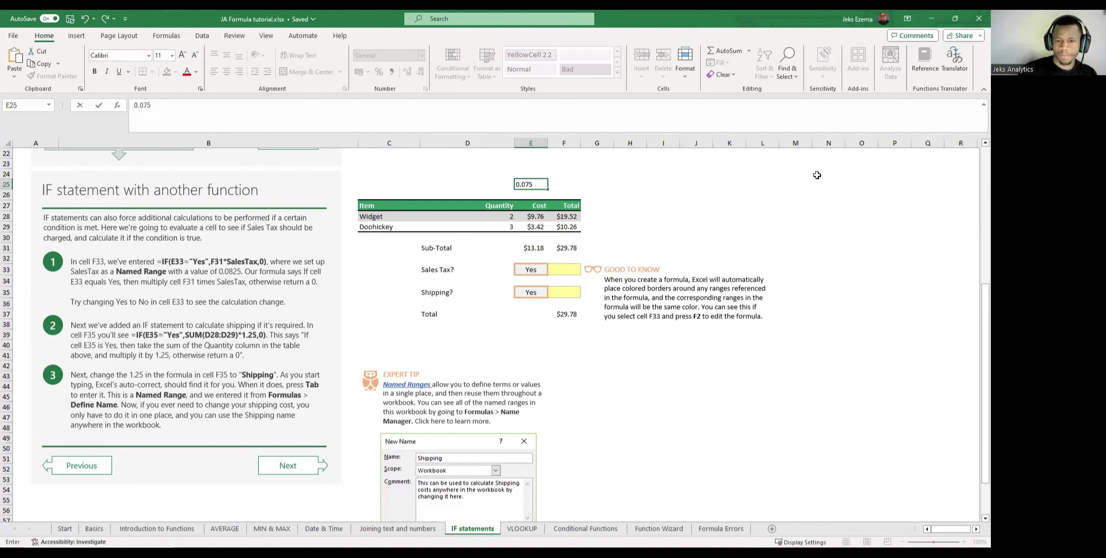
click(585, 184)
click(540, 184)
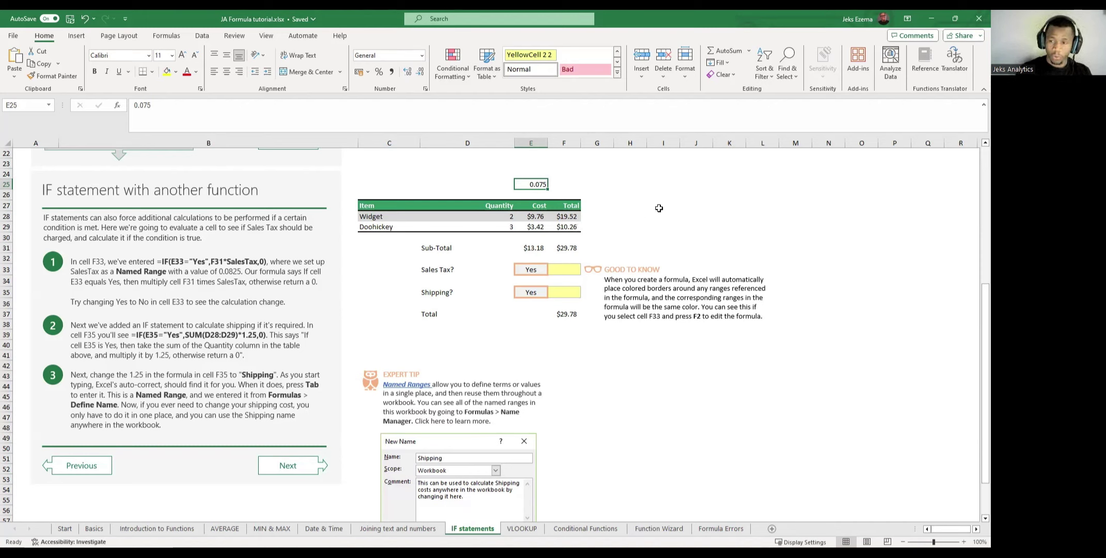
click(632, 225)
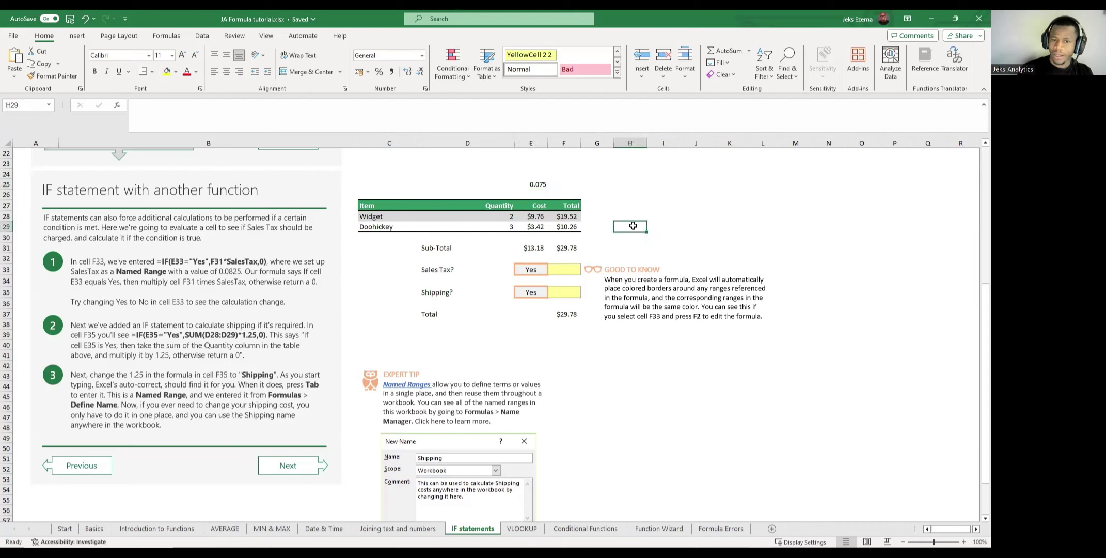
click(563, 273)
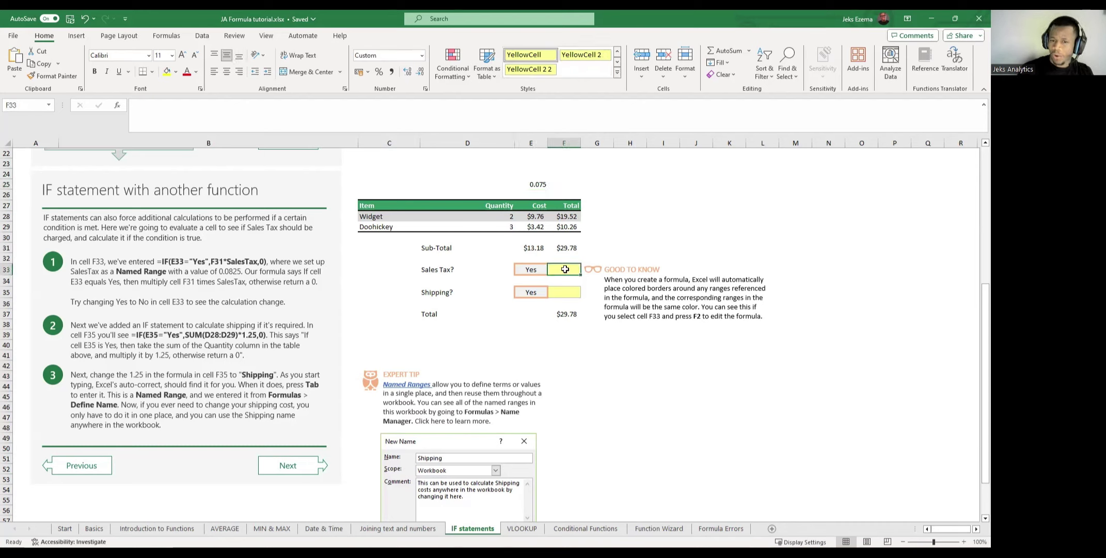
Enter the label TaxRate in F25 beside the 0.075 rate.
click(539, 185)
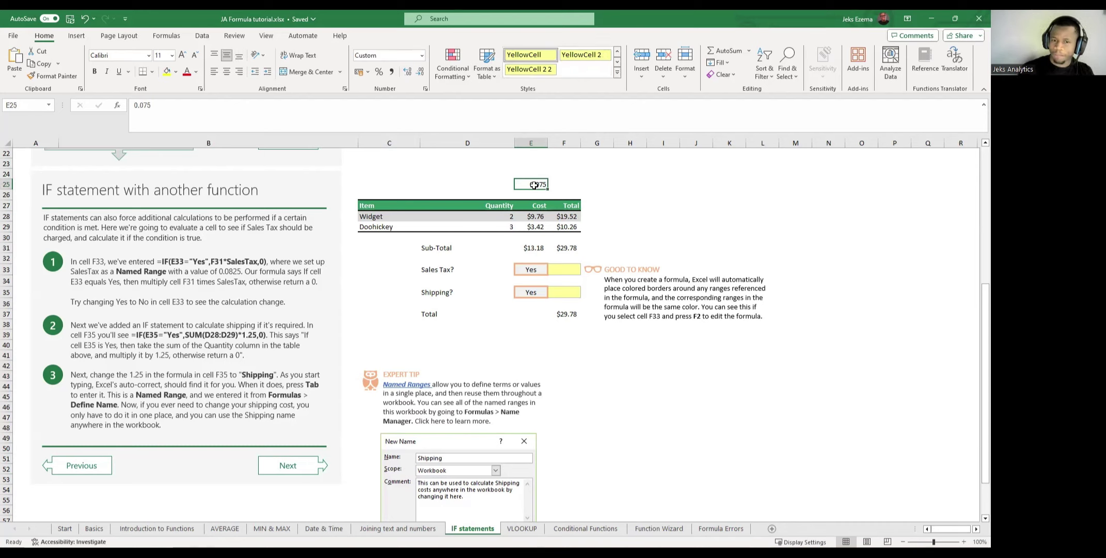
click(562, 186)
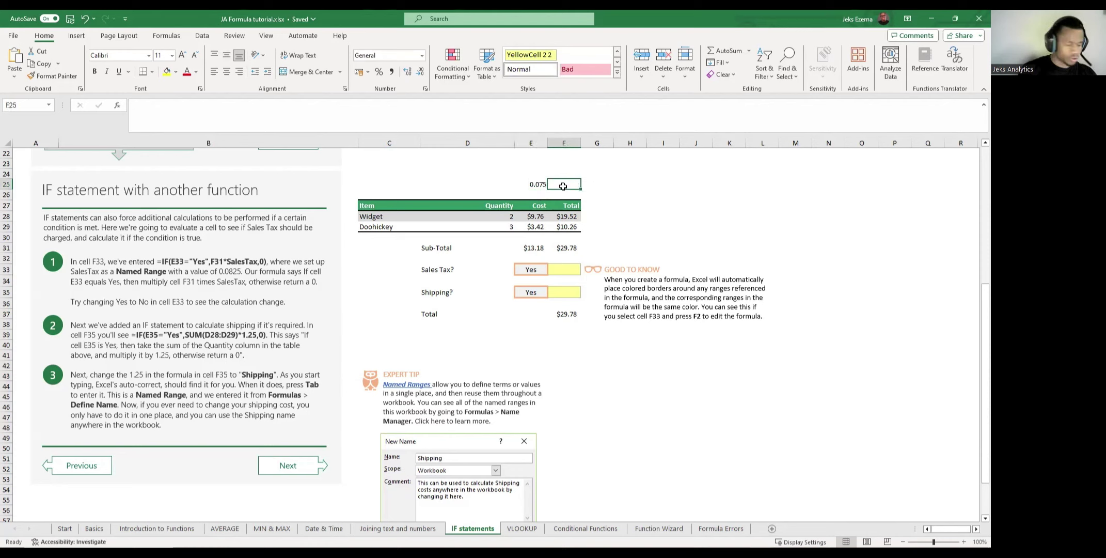
text(Ta)
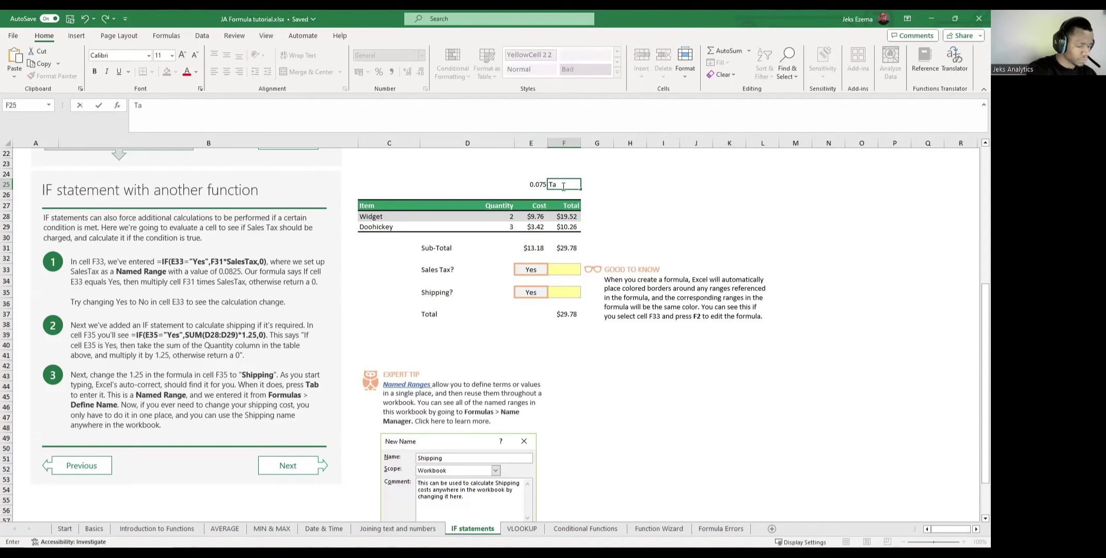
text(x)
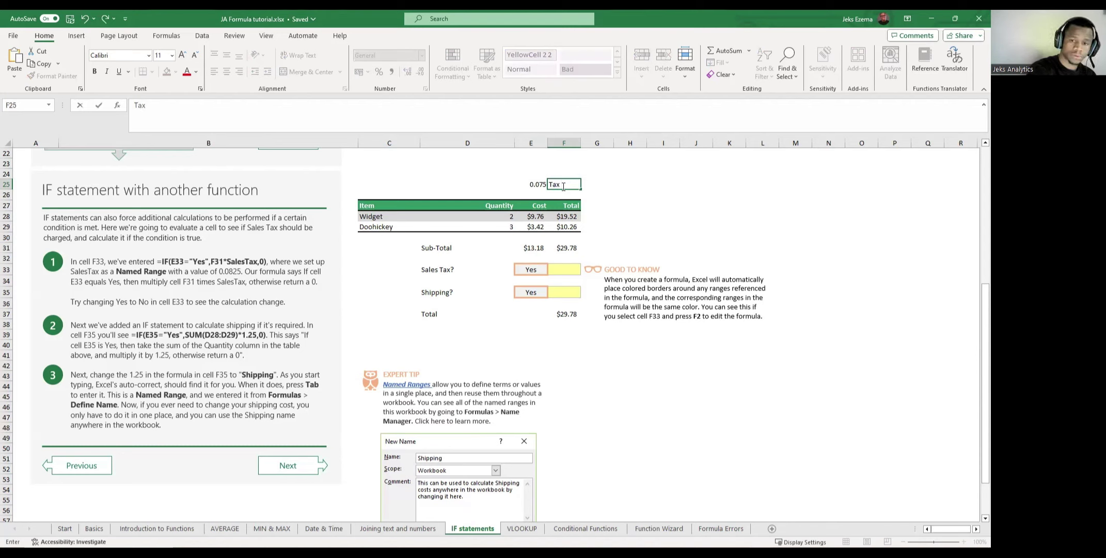
text(RAte)
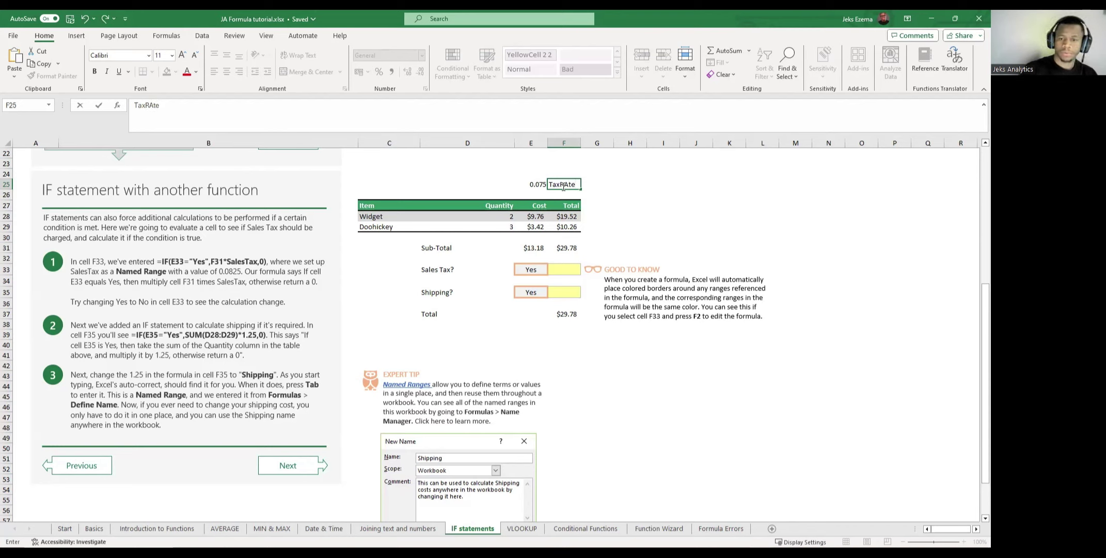
key(BackSpace)
key(BackSpace)
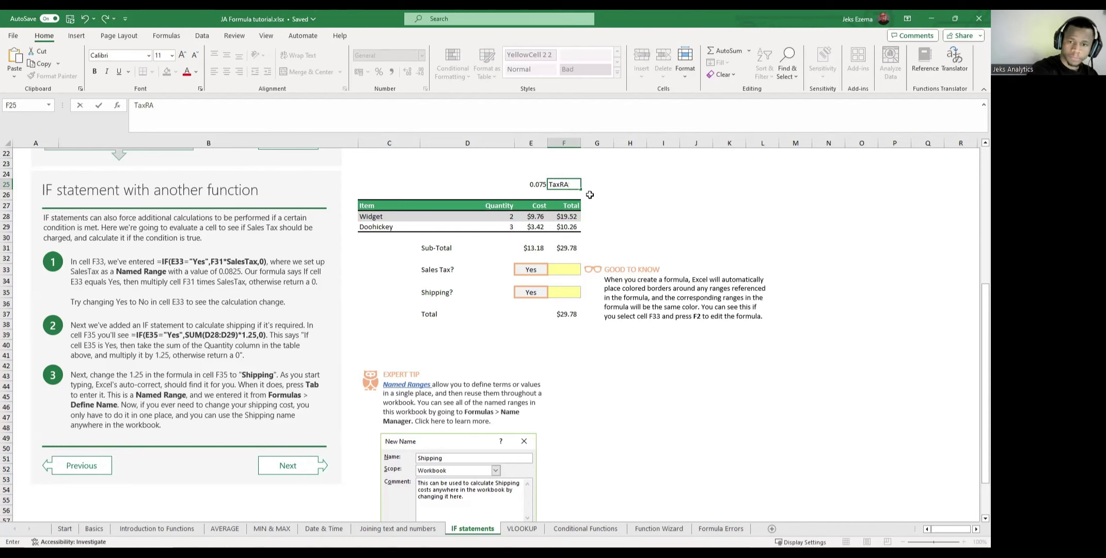
text(ate)
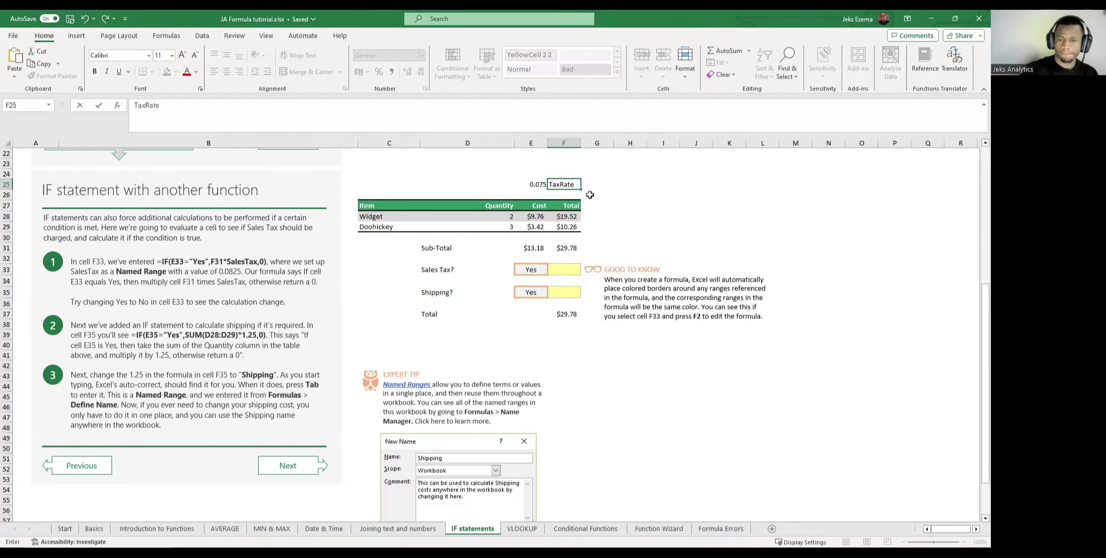
click(590, 195)
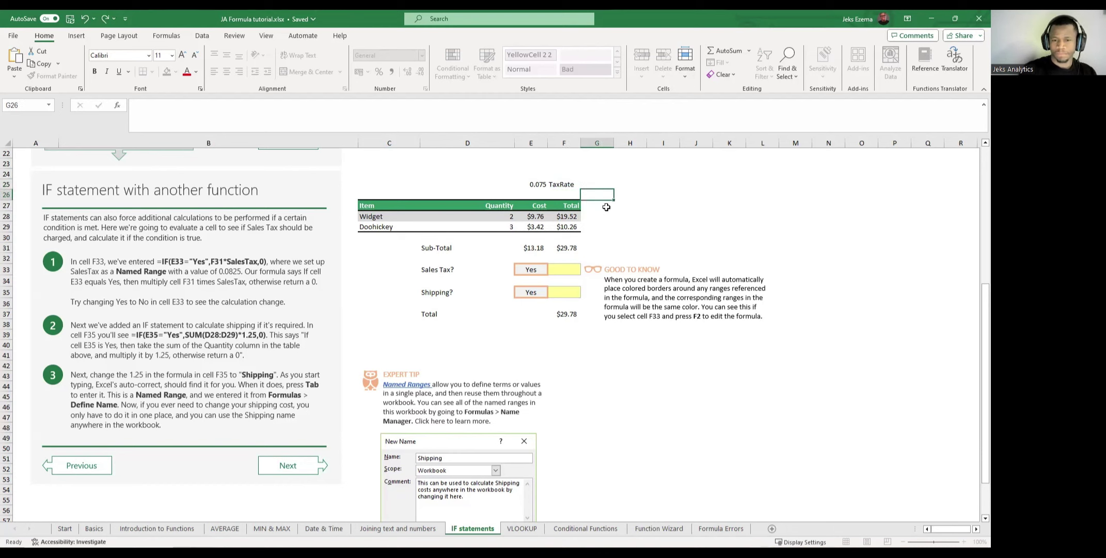
Make the TaxRate label in F25 bold.
click(561, 269)
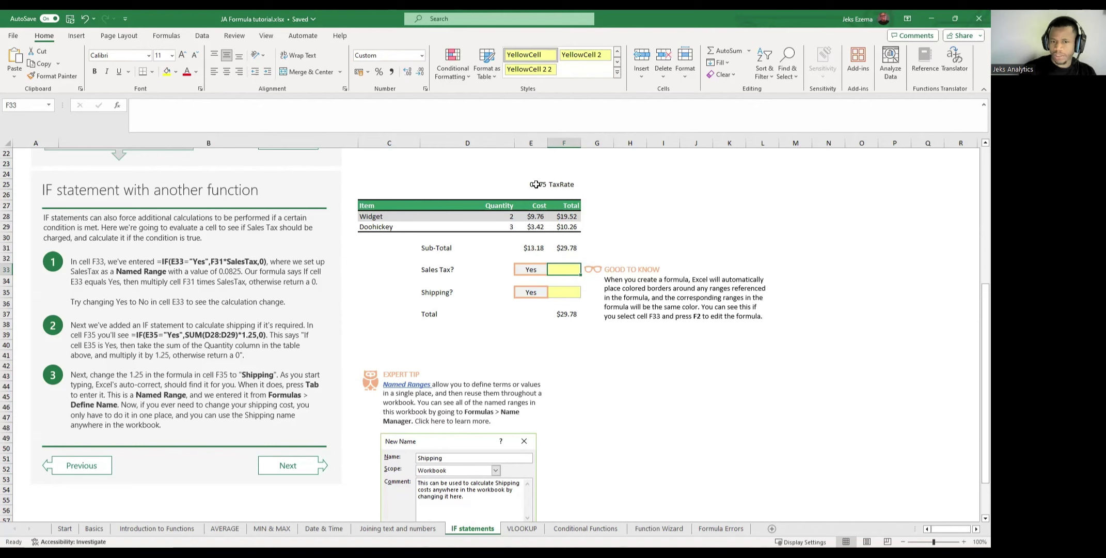
click(554, 184)
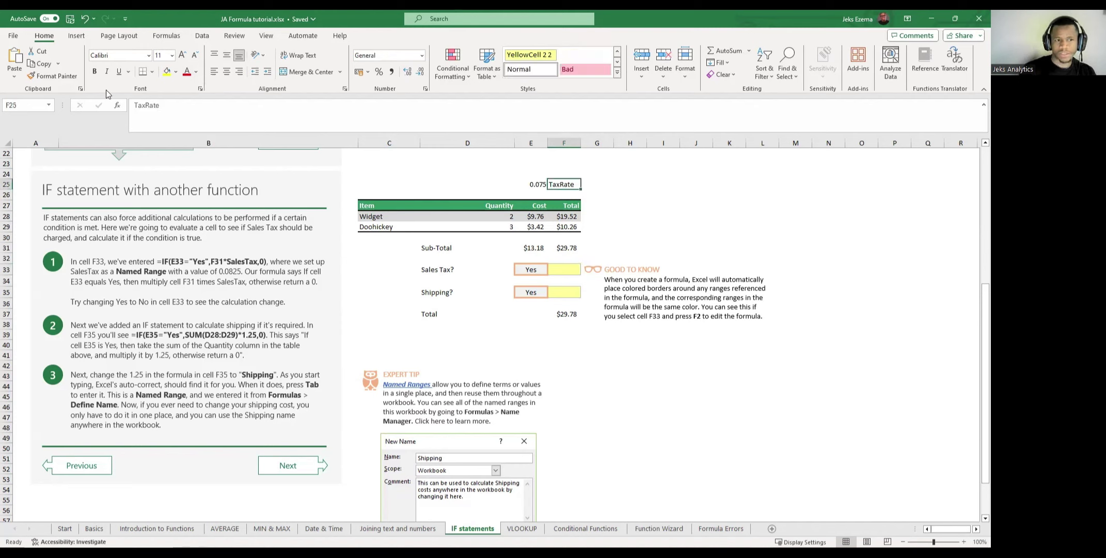
click(94, 71)
drag(666, 227, 666, 216)
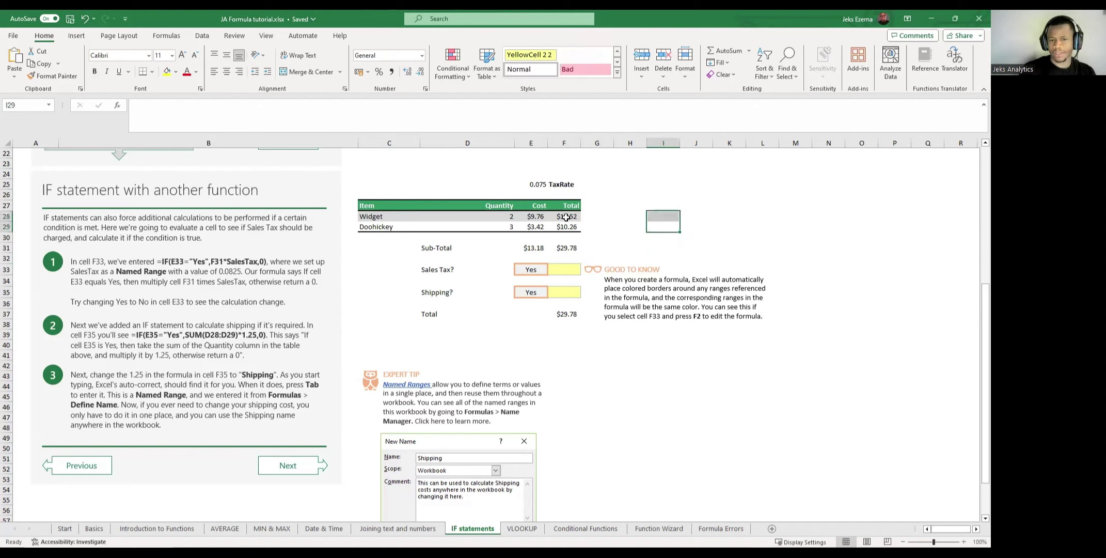
click(563, 269)
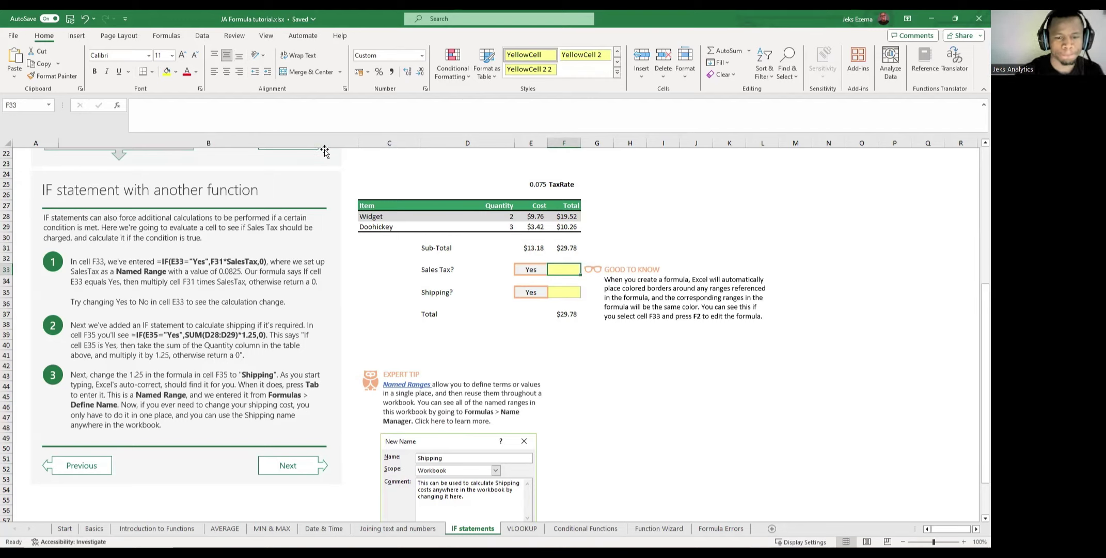
Begin F33's formula as =IF(E33="Yes", followed by the sub-total F31.
click(288, 117)
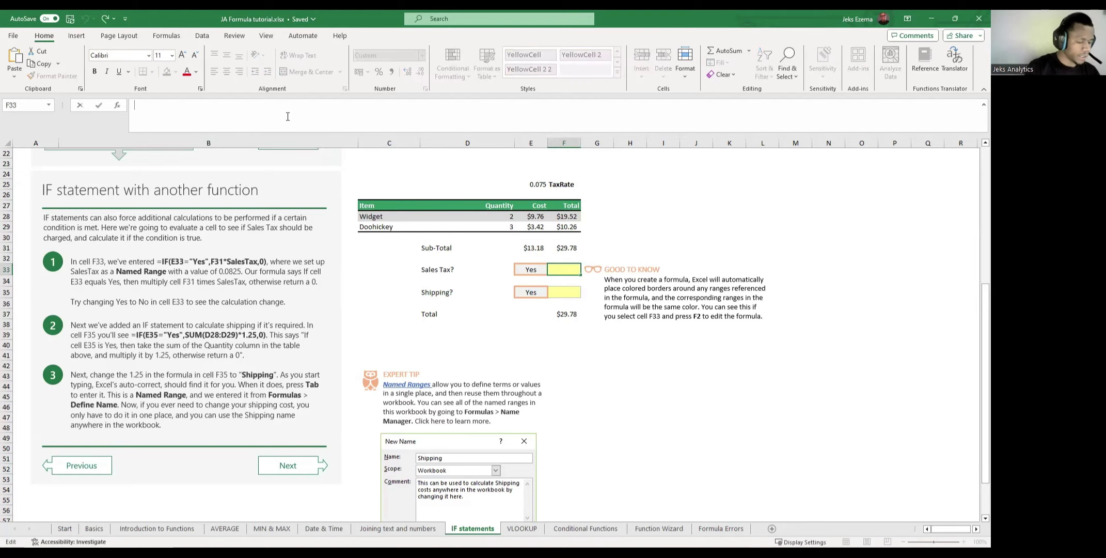
click(694, 209)
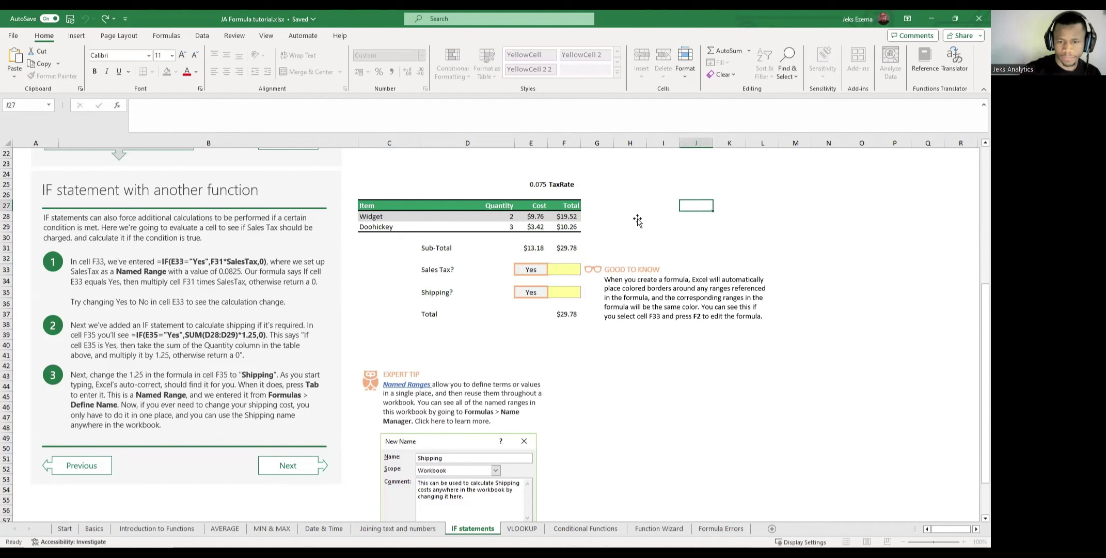
click(562, 273)
text(=)
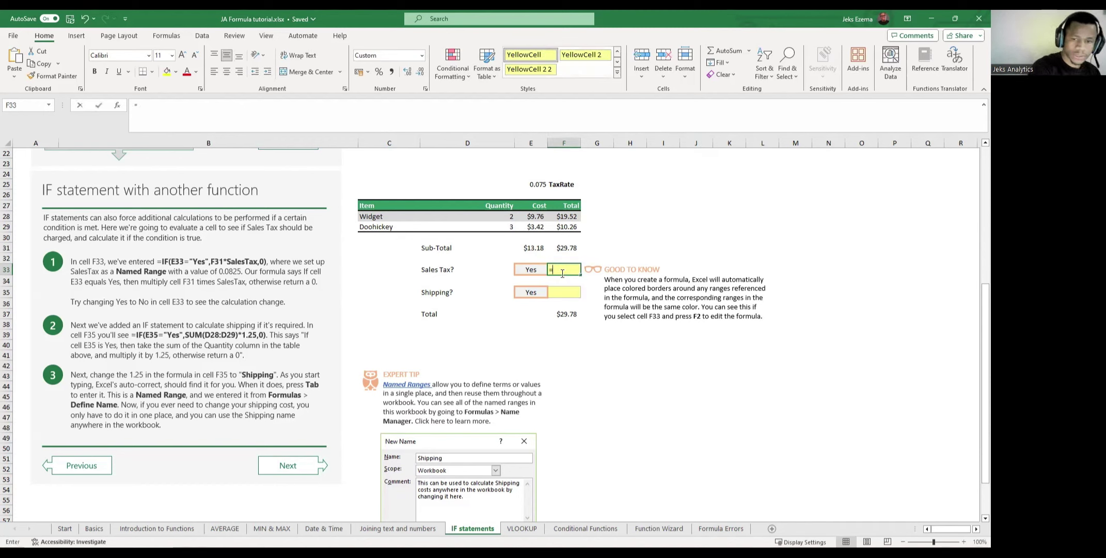
text(if)
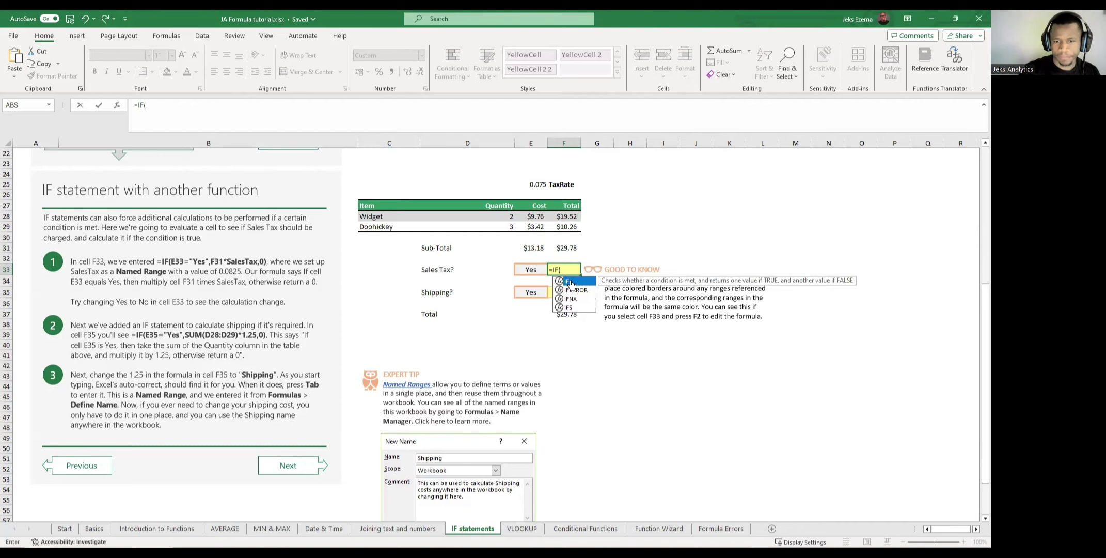
double_click(570, 282)
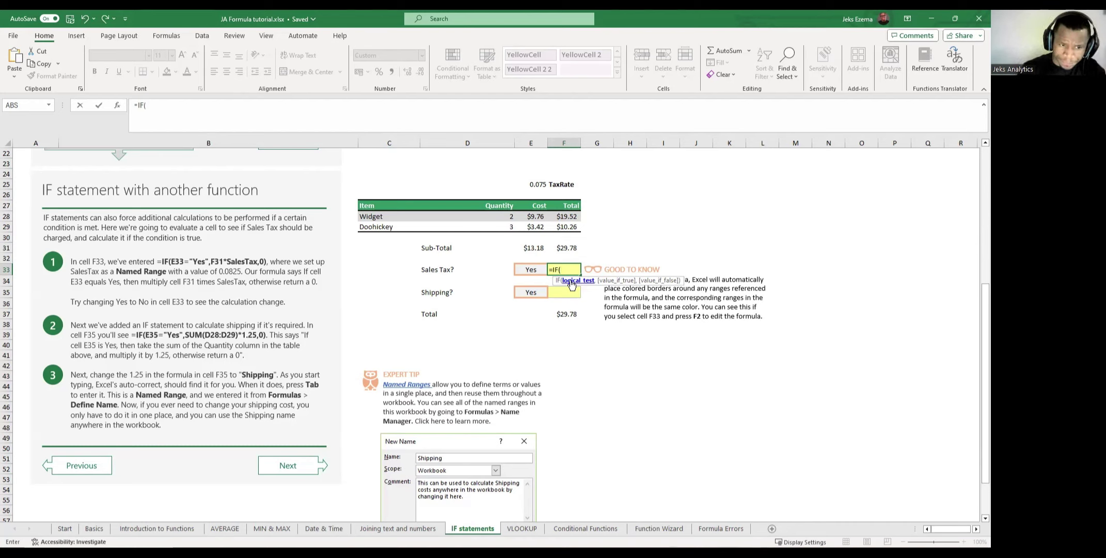
click(530, 269)
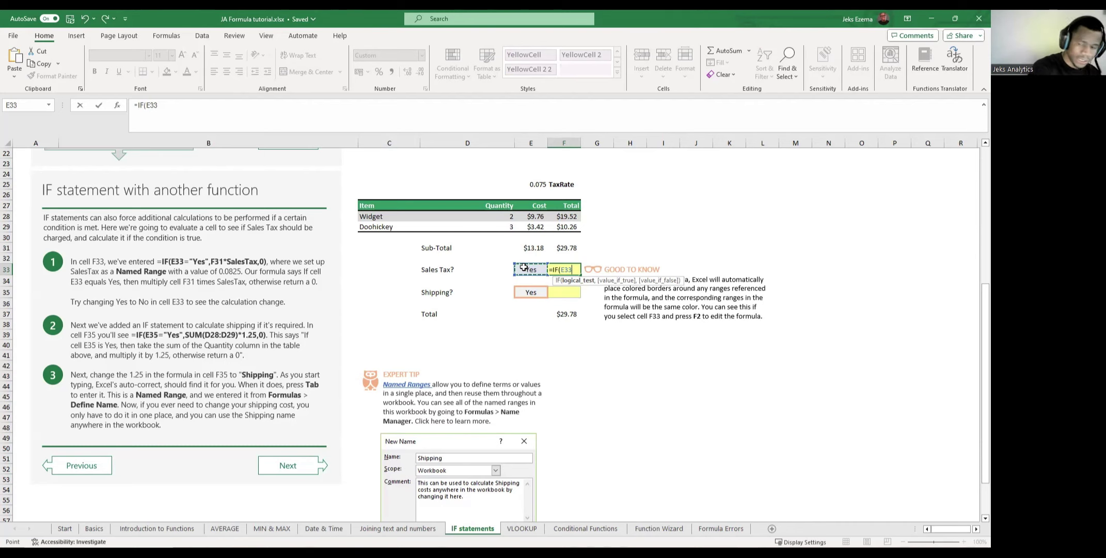
text(=)
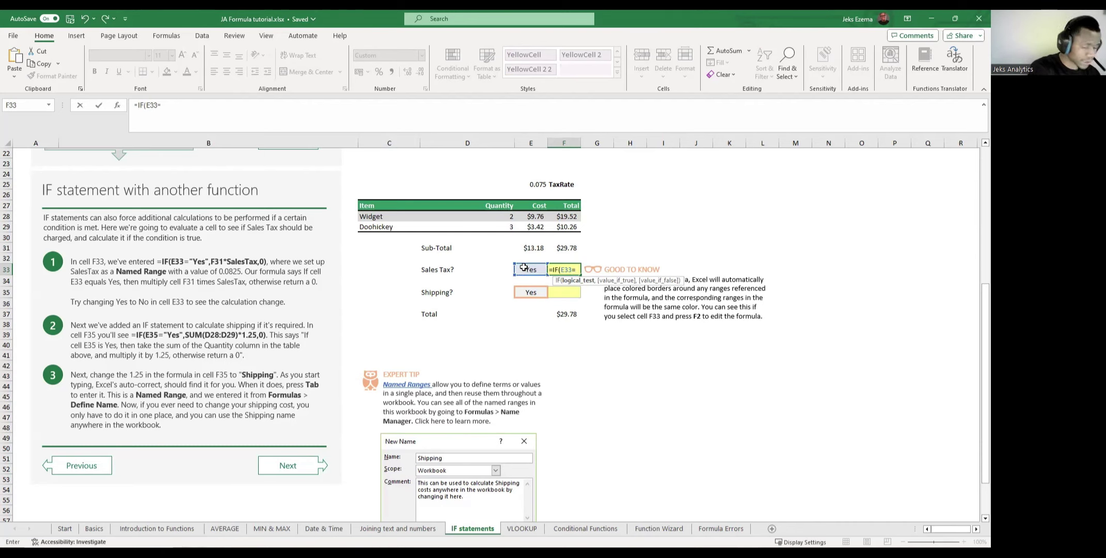
text("Yes)
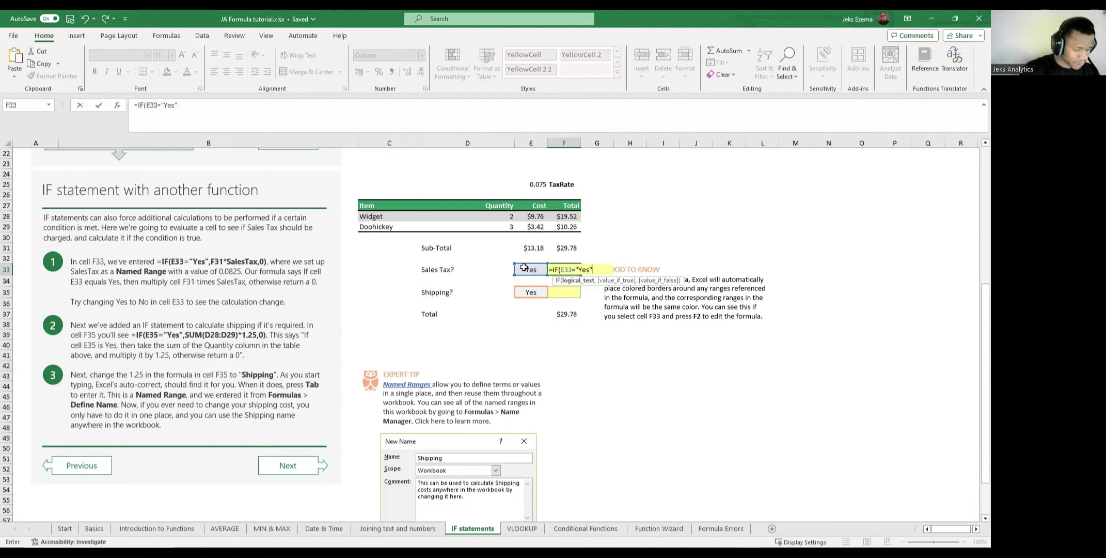
text(,)
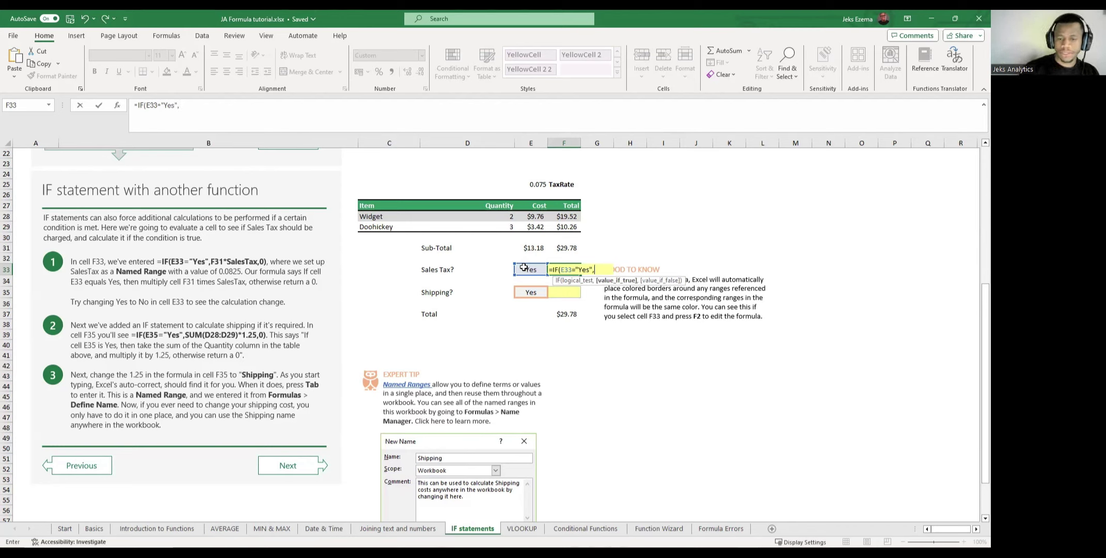
click(568, 248)
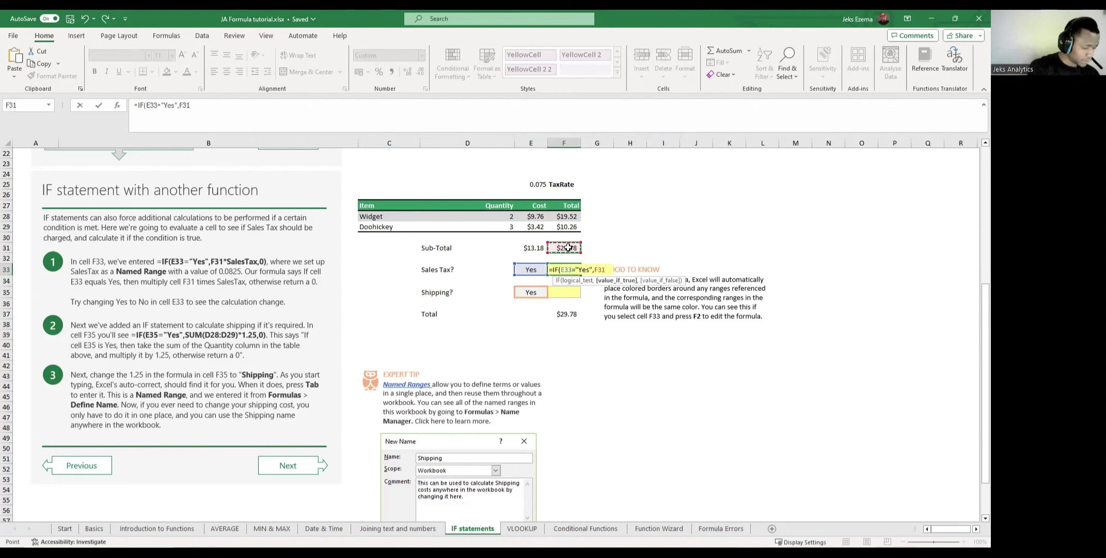
Complete F33 as =IF(E33="Yes",F31*E25,0), returning $2.23 sales tax.
text(*)
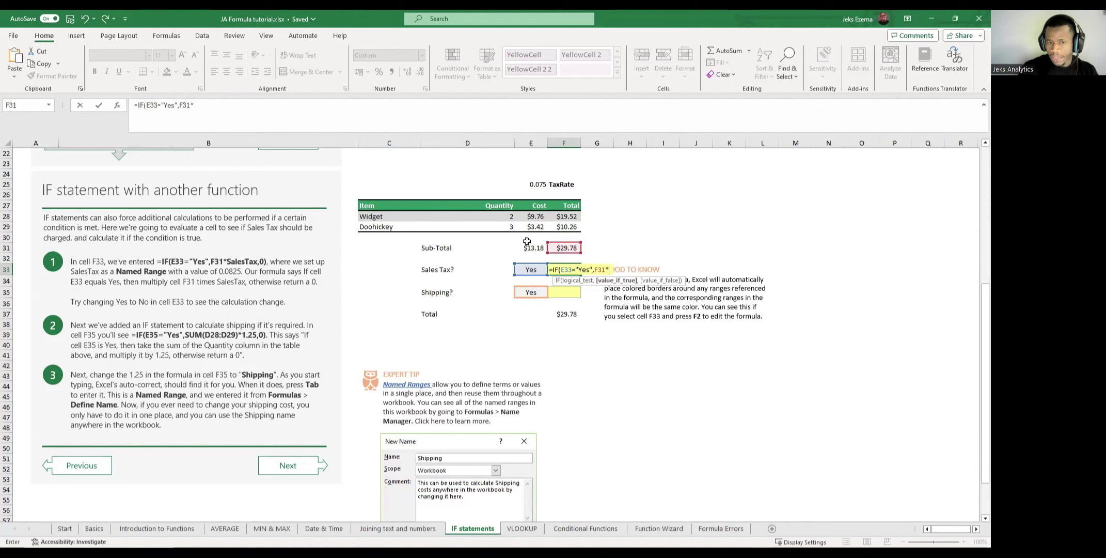
click(538, 185)
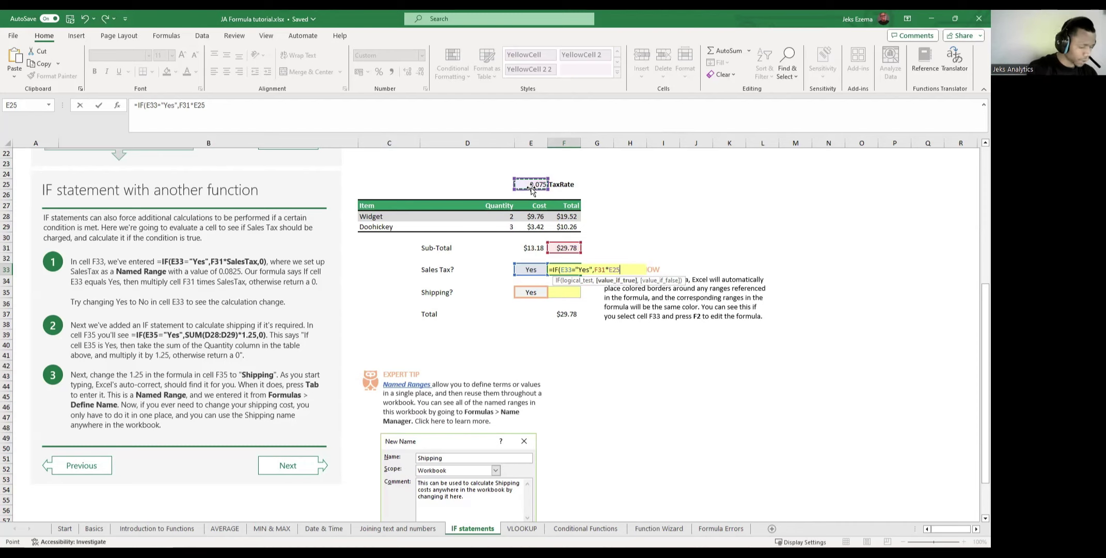
text(,0)
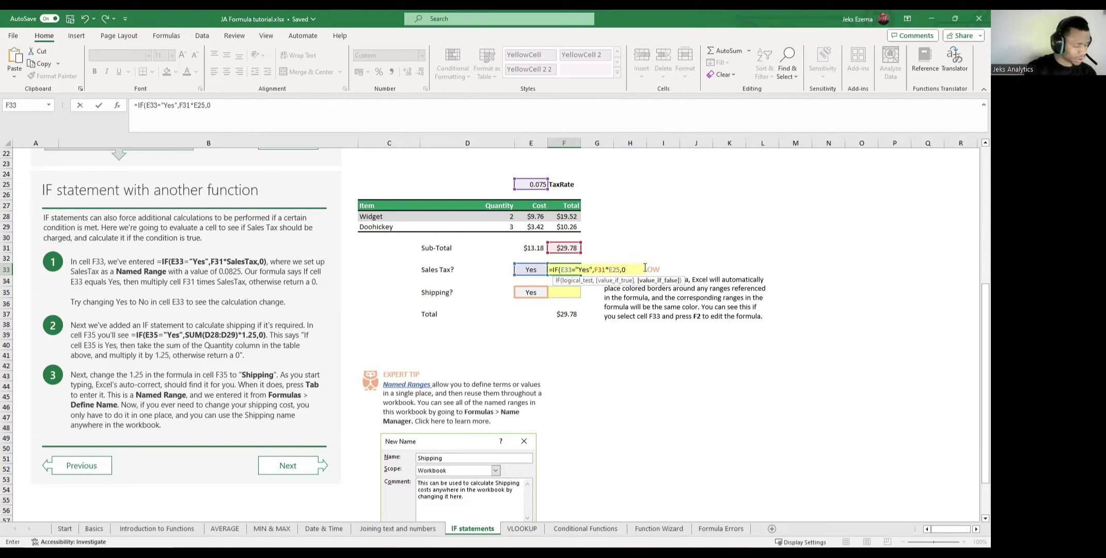
text())
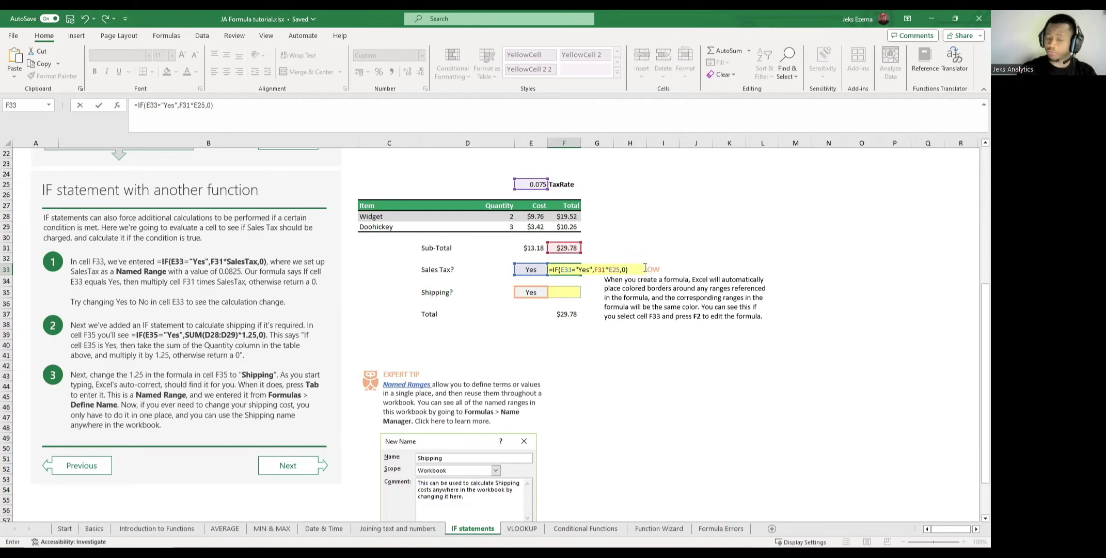
key(Return)
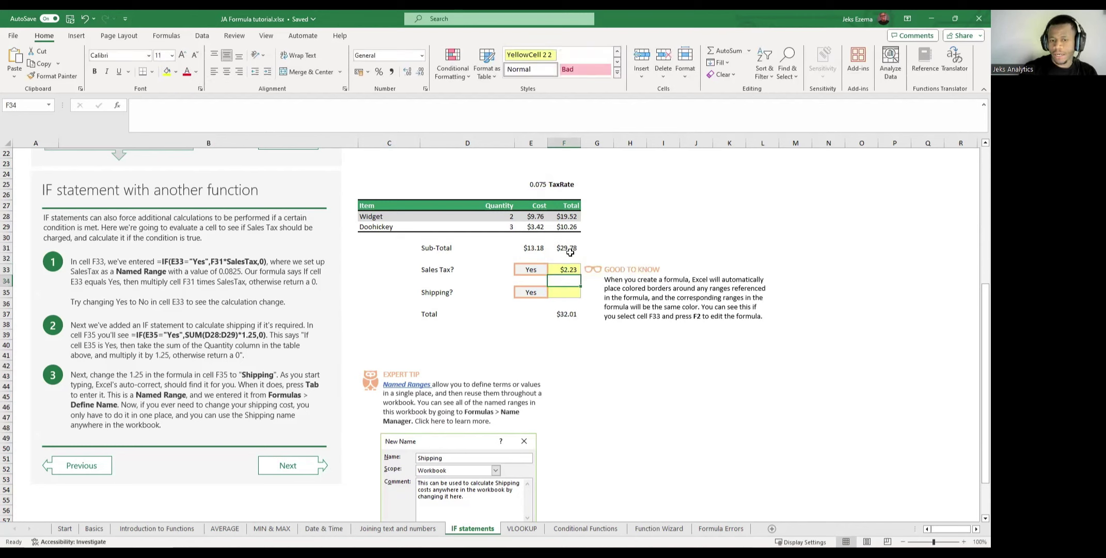
Review the F33 and F31 formulas, then show E33's Yes/No dropdown.
click(566, 272)
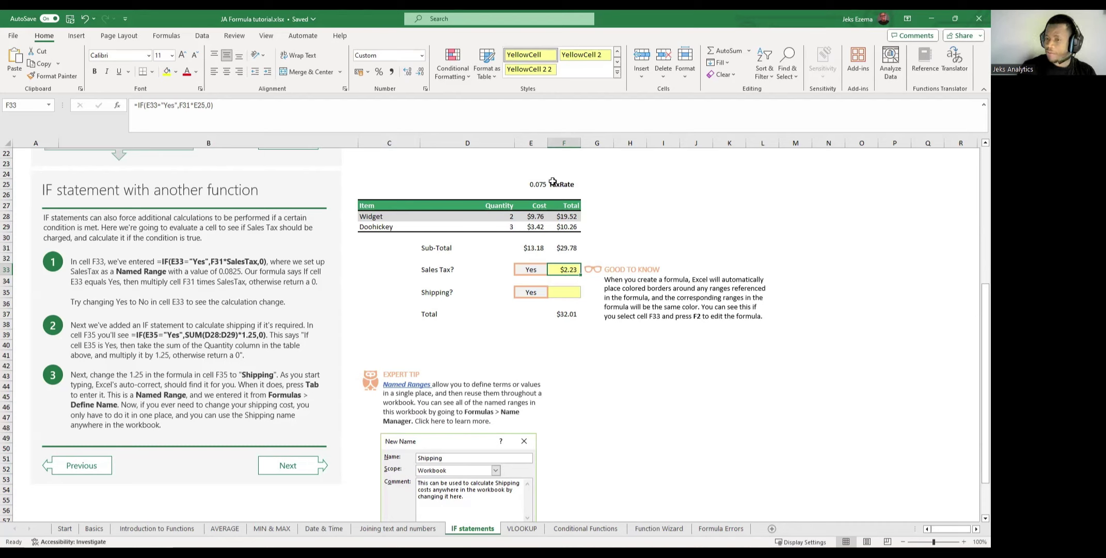
click(568, 252)
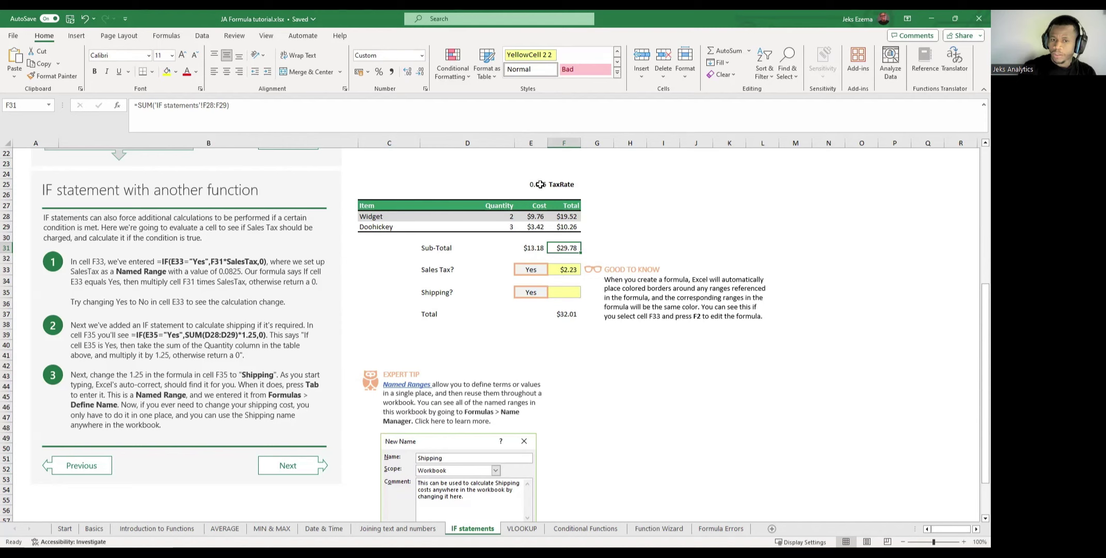
click(567, 269)
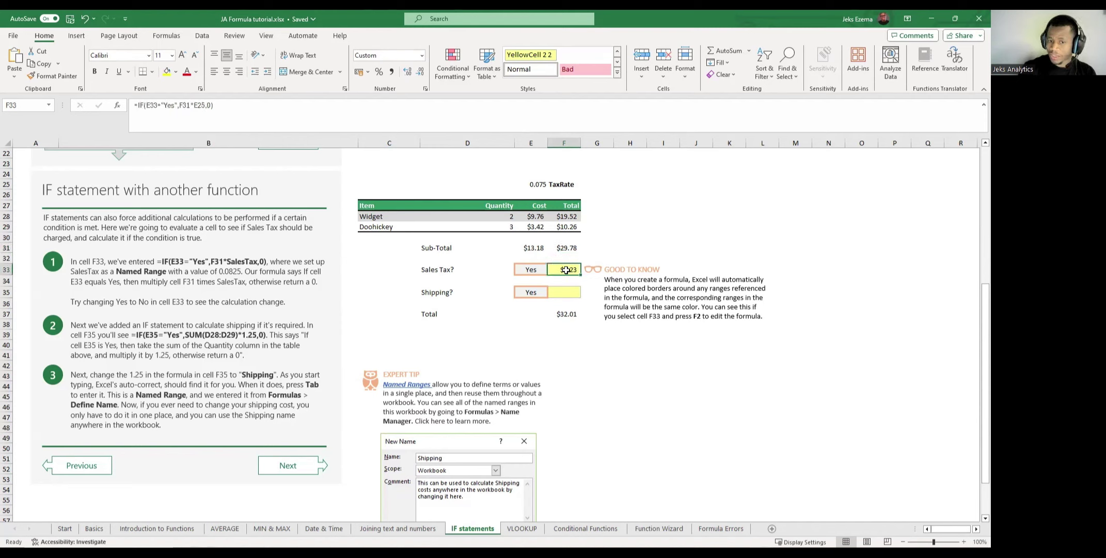
click(531, 270)
click(551, 272)
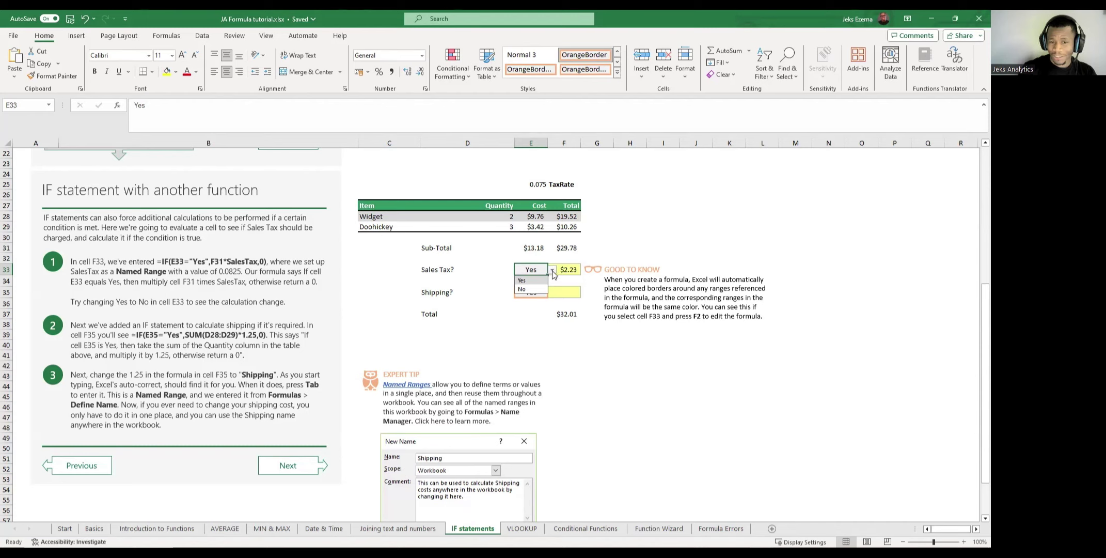
Switch E33 to No so tax shows $0.00, then back to Yes for $2.23.
click(523, 290)
click(608, 341)
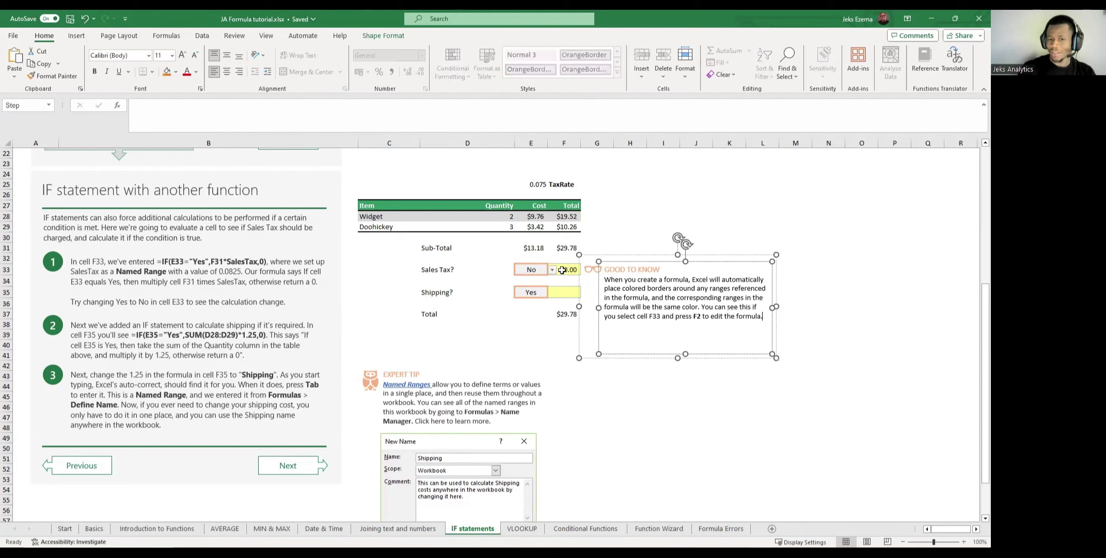
click(715, 487)
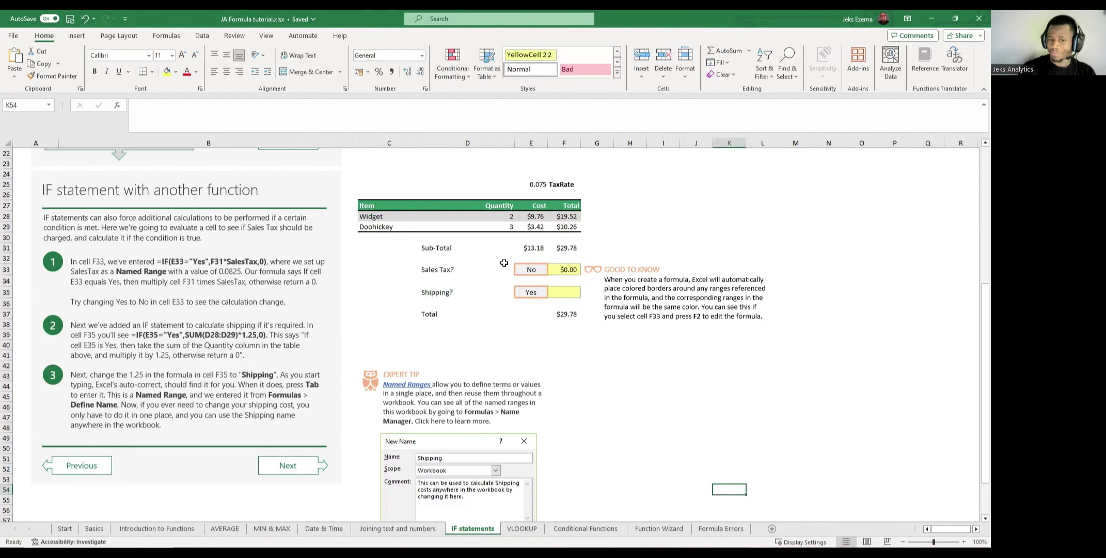
click(532, 270)
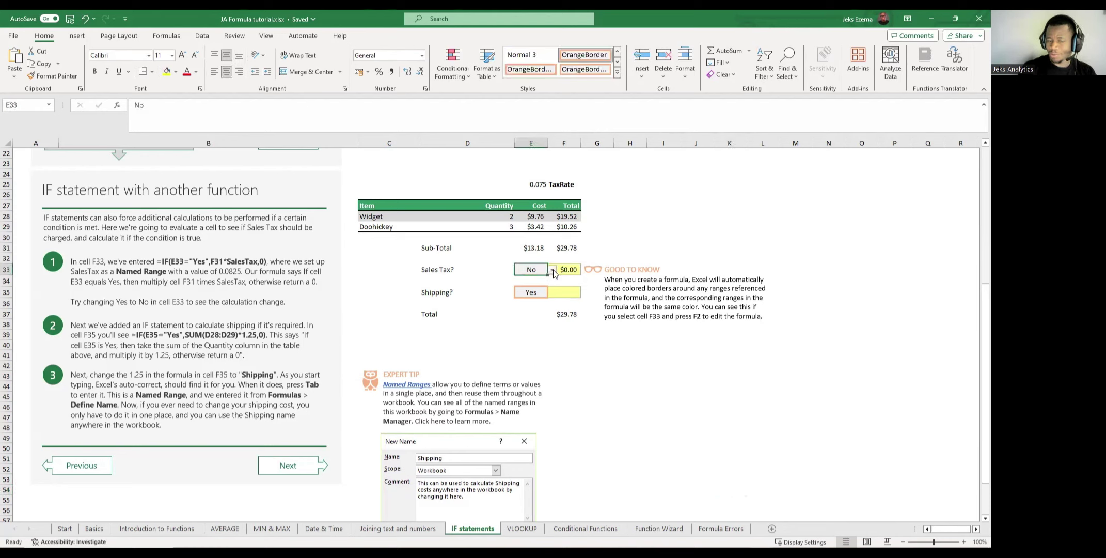
click(553, 270)
click(532, 282)
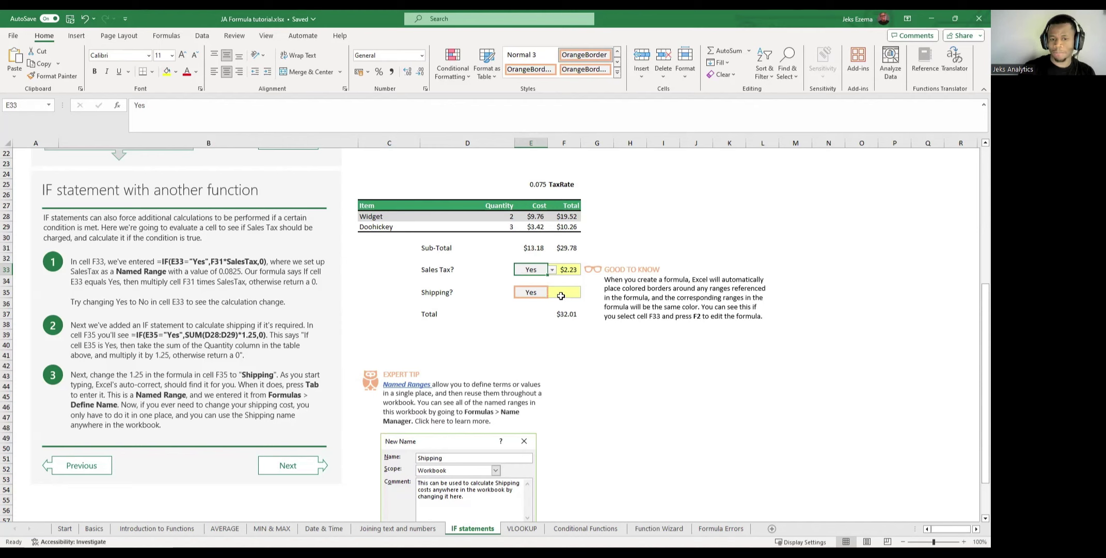
click(561, 296)
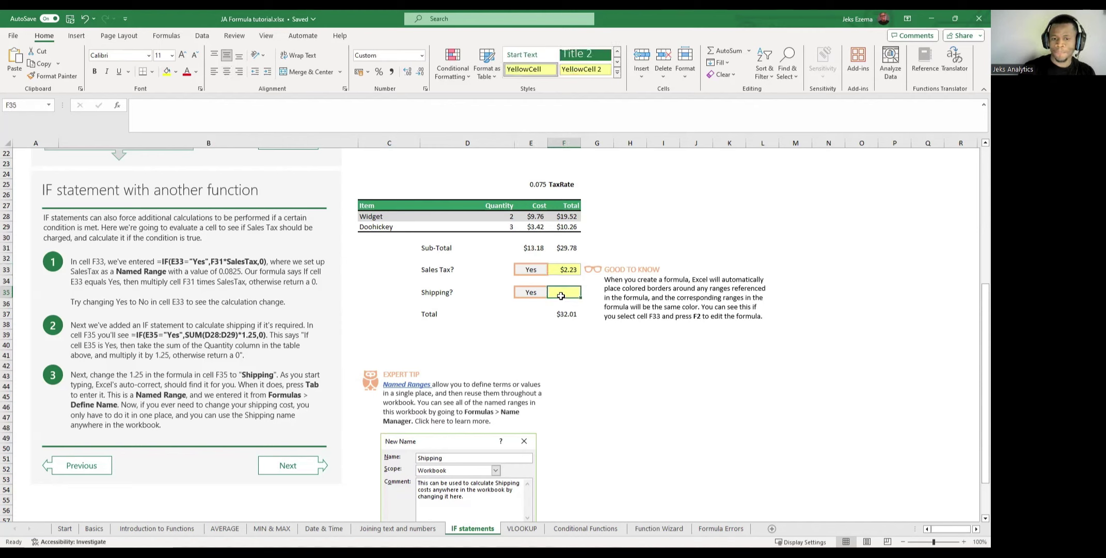
click(557, 269)
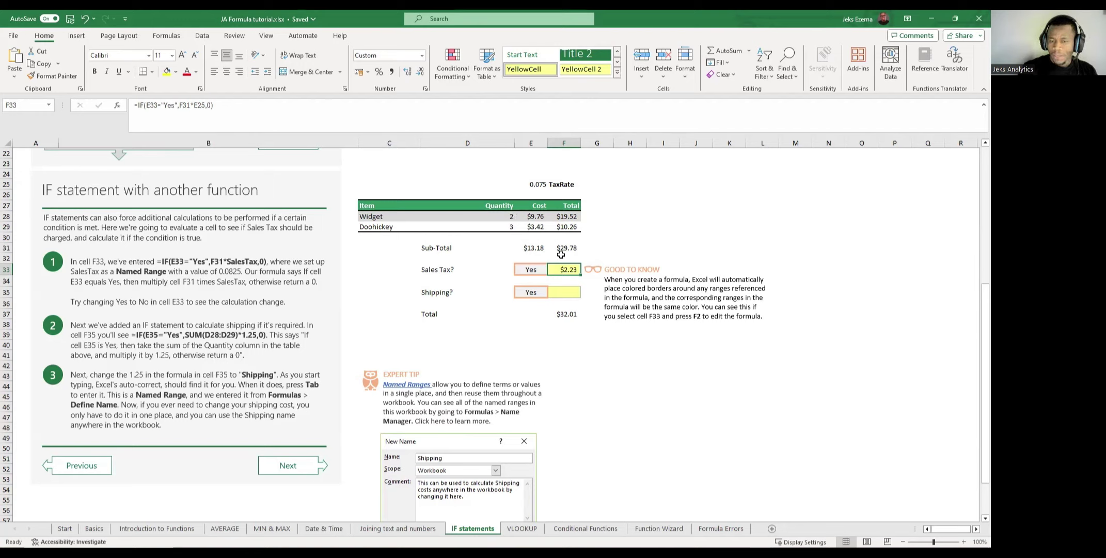
click(537, 185)
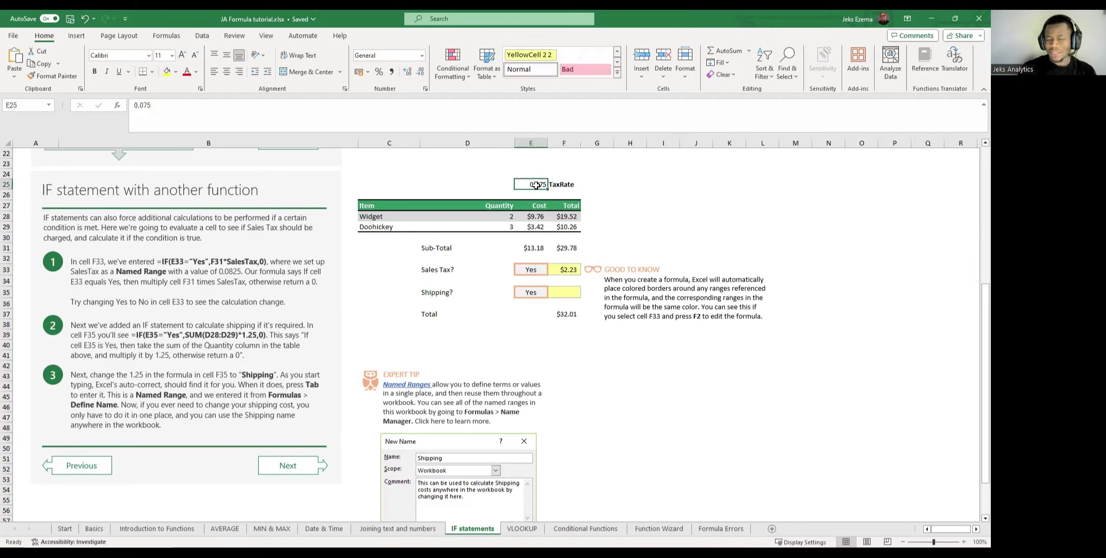
click(565, 269)
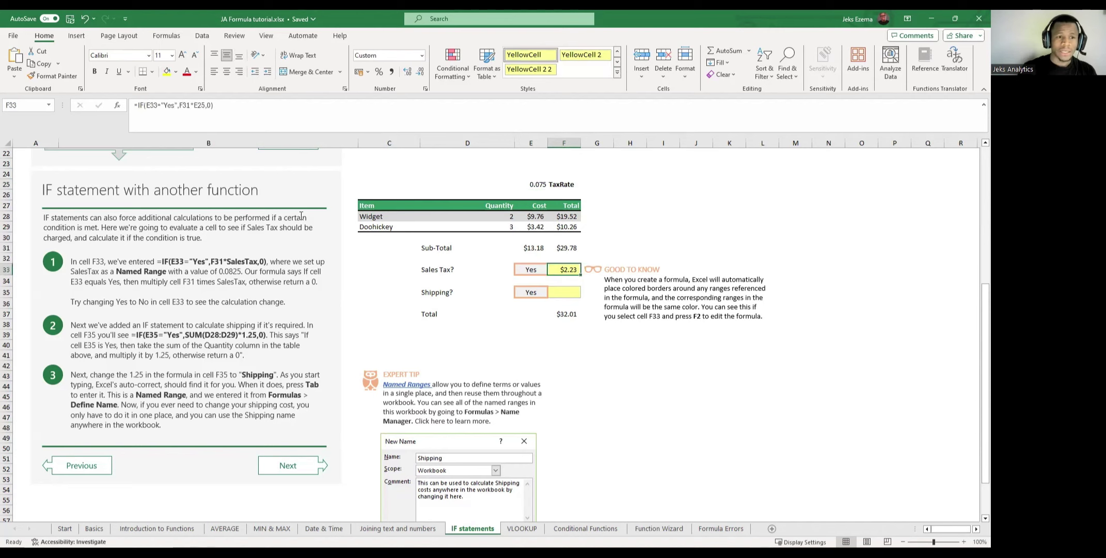
Change F33's formula to =IF(E33="Yes",F31*0.075,0), still returning $2.23.
double_click(199, 106)
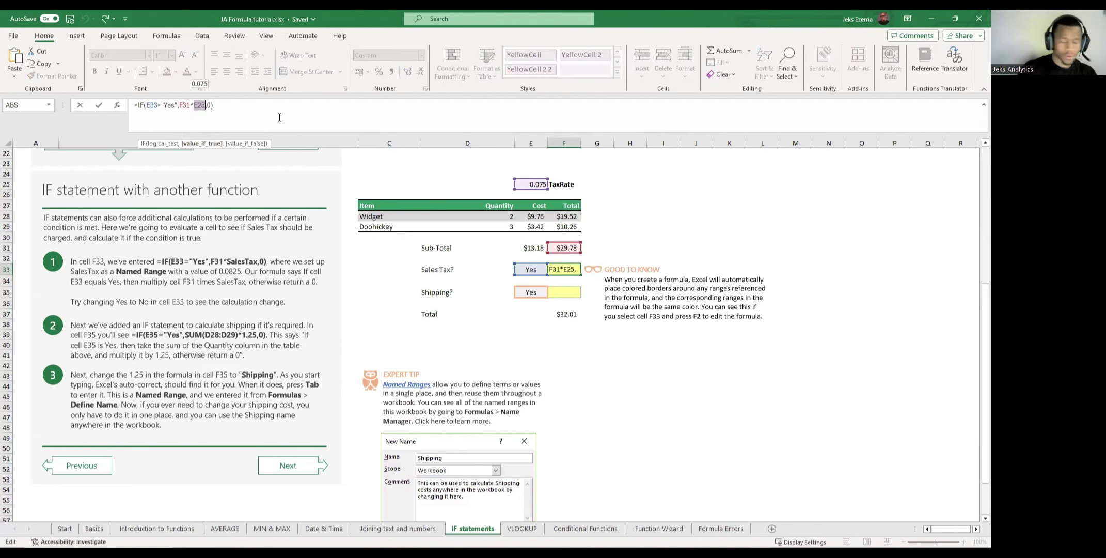
text(0)
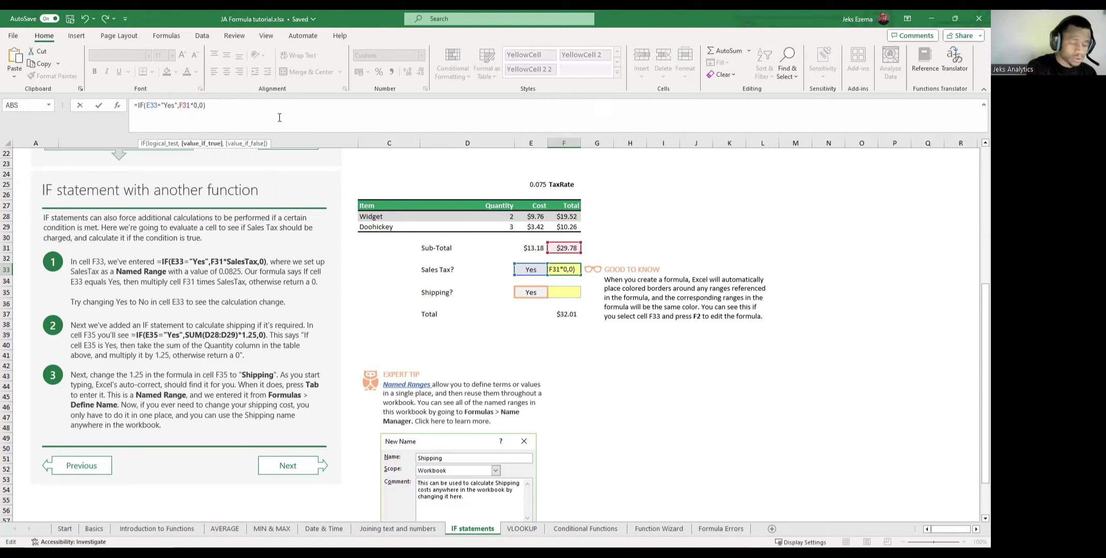
text(.)
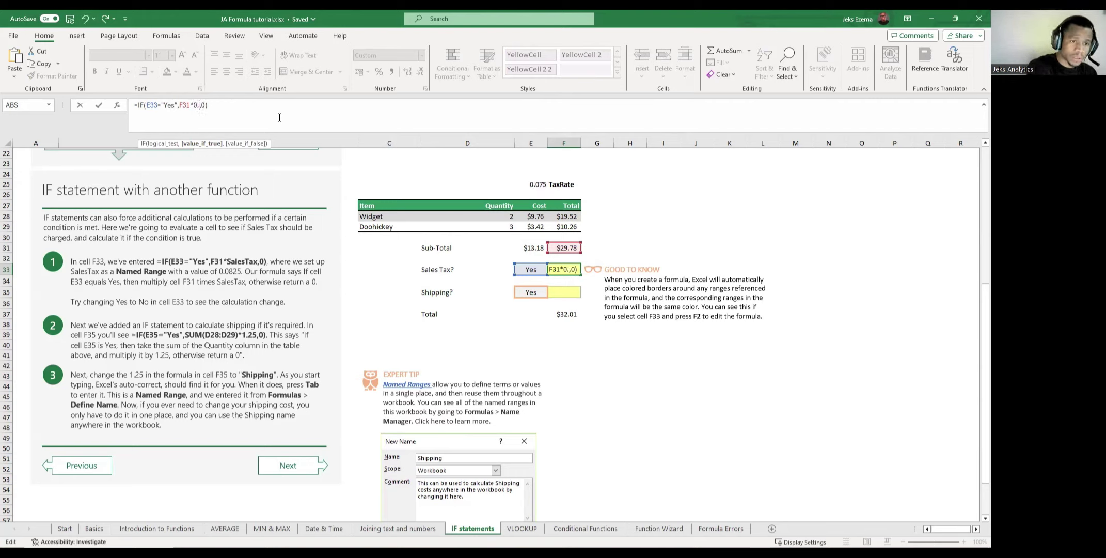
text(0)
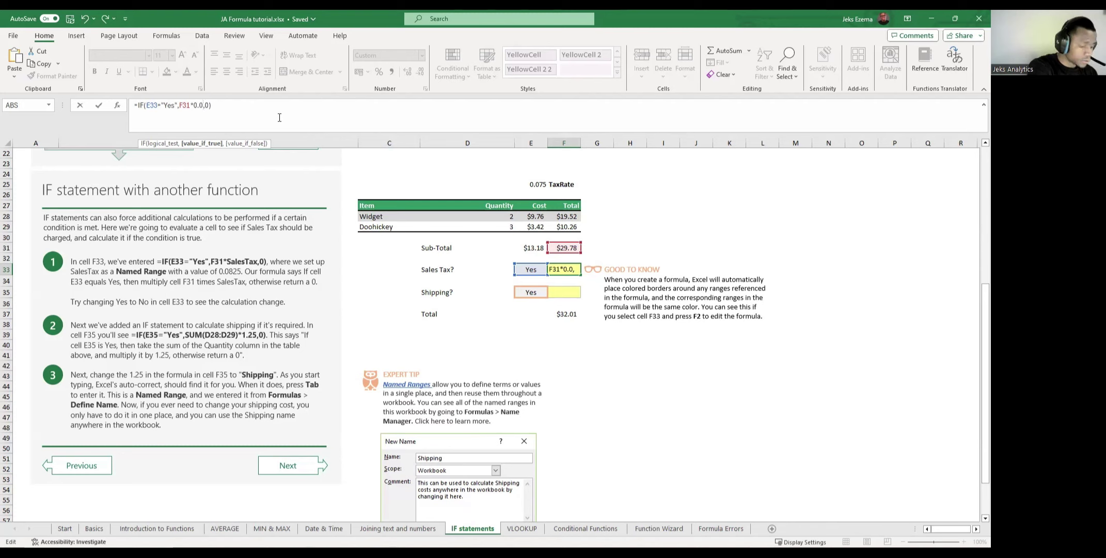
text(75)
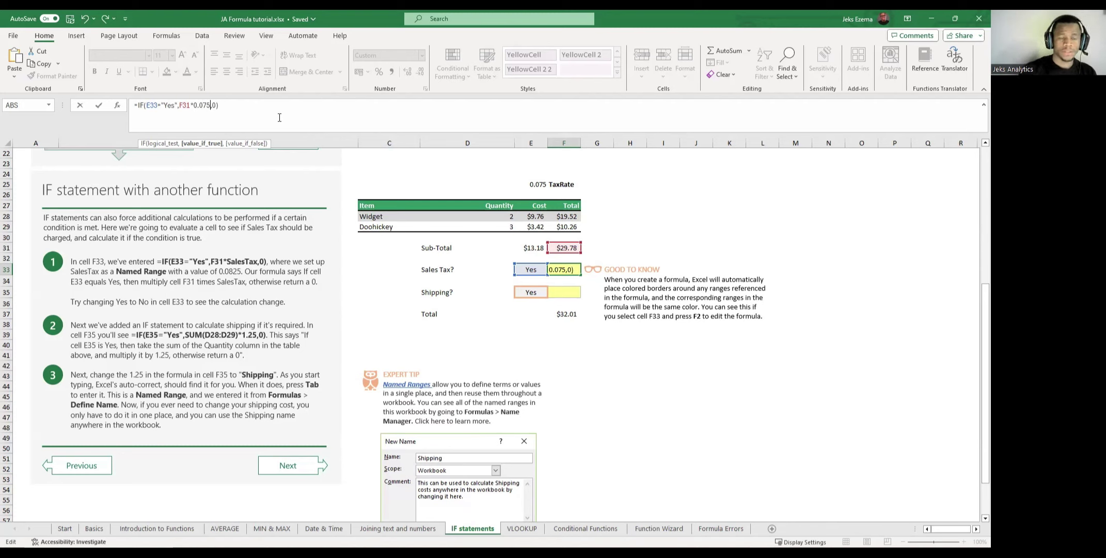
key(Right)
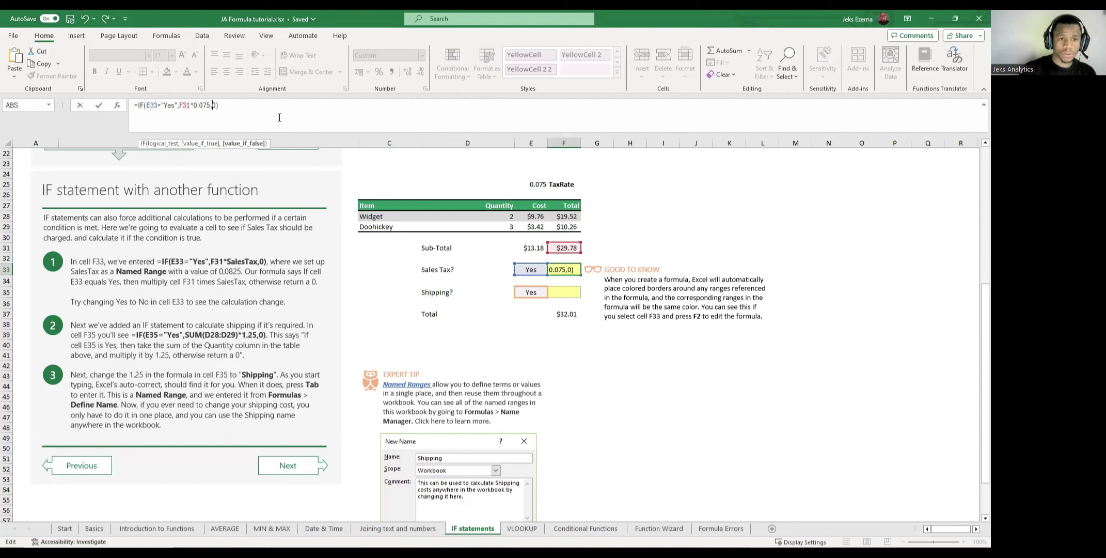
key(Right)
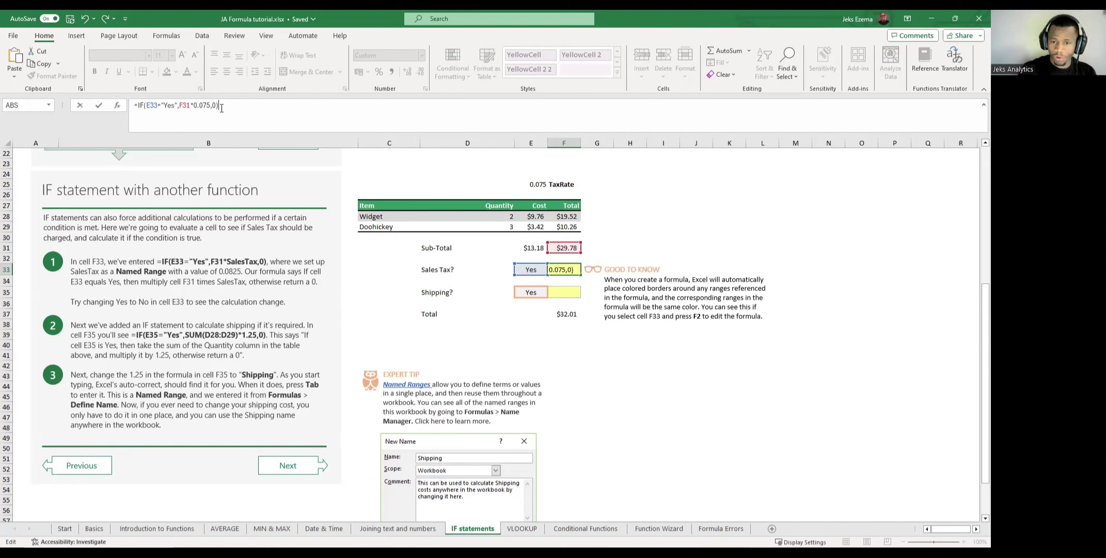
key(Return)
click(571, 272)
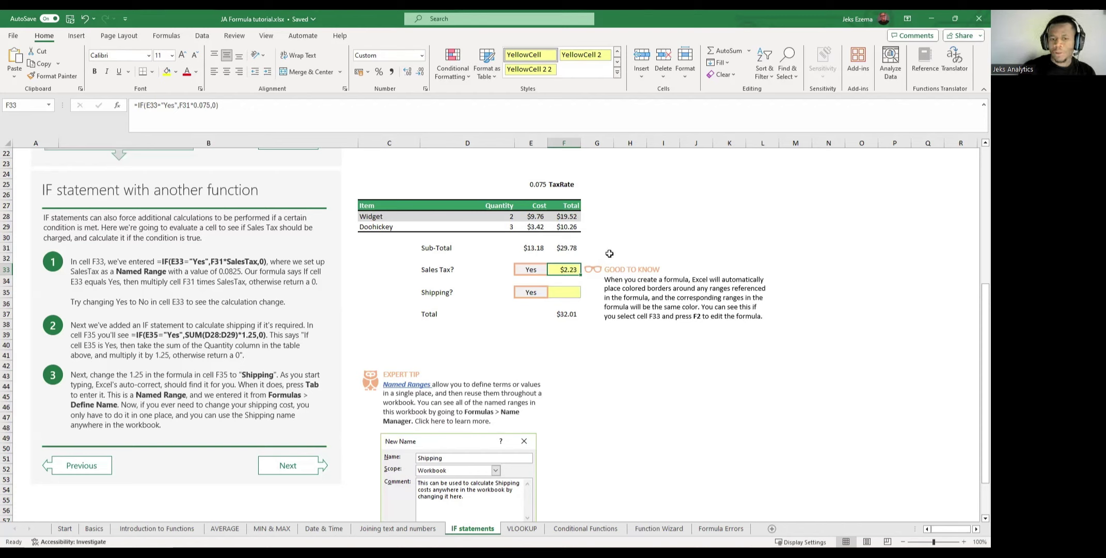
Check the 0.075 rate in E25, then open Name Manager on the Formulas tab.
click(535, 184)
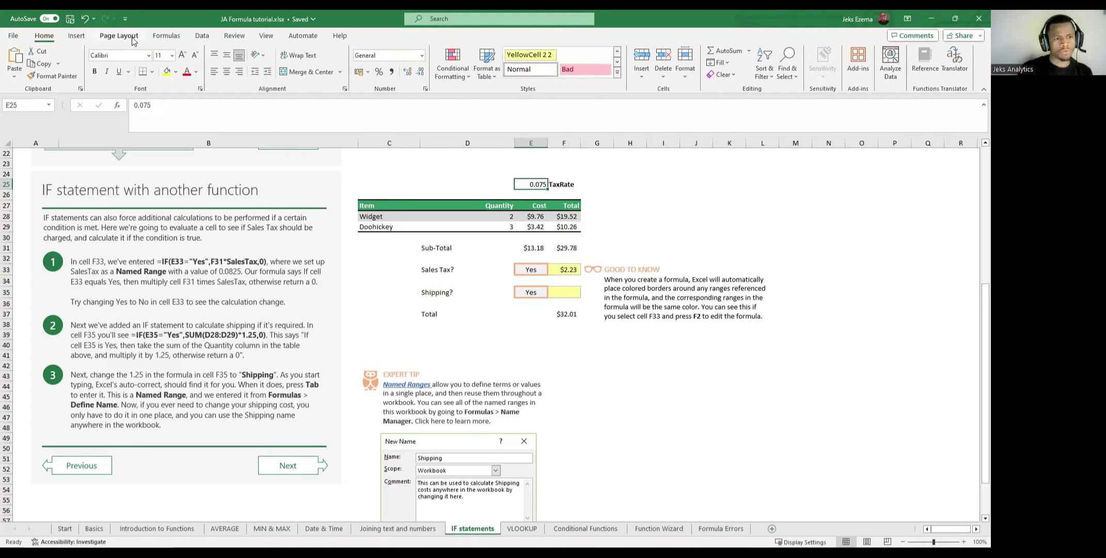
click(170, 38)
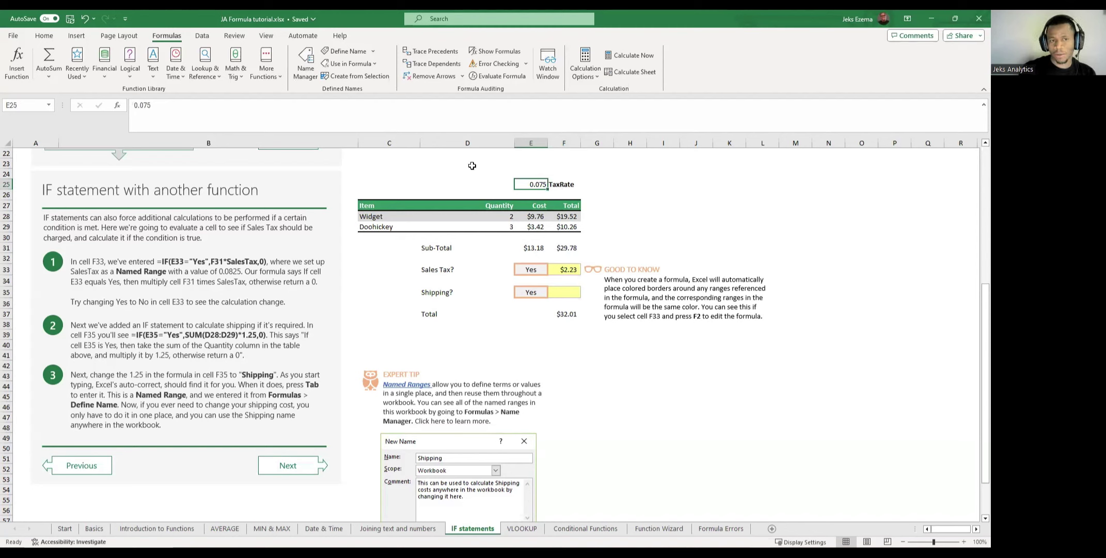
click(506, 186)
click(537, 183)
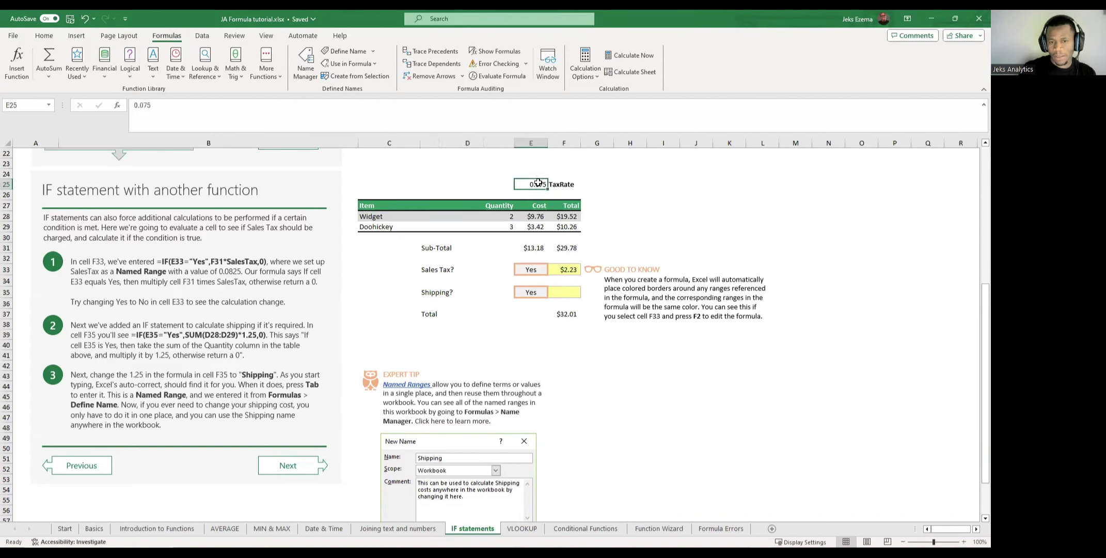
click(304, 66)
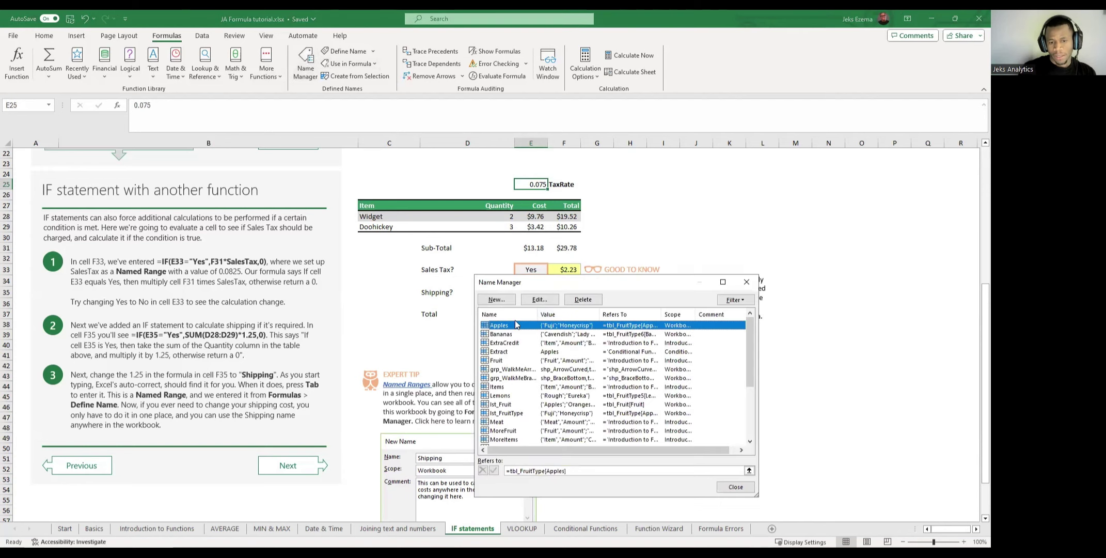
Create a new name referring to ='IF statements'!$E$25 and begin naming it TaxRate.
click(501, 300)
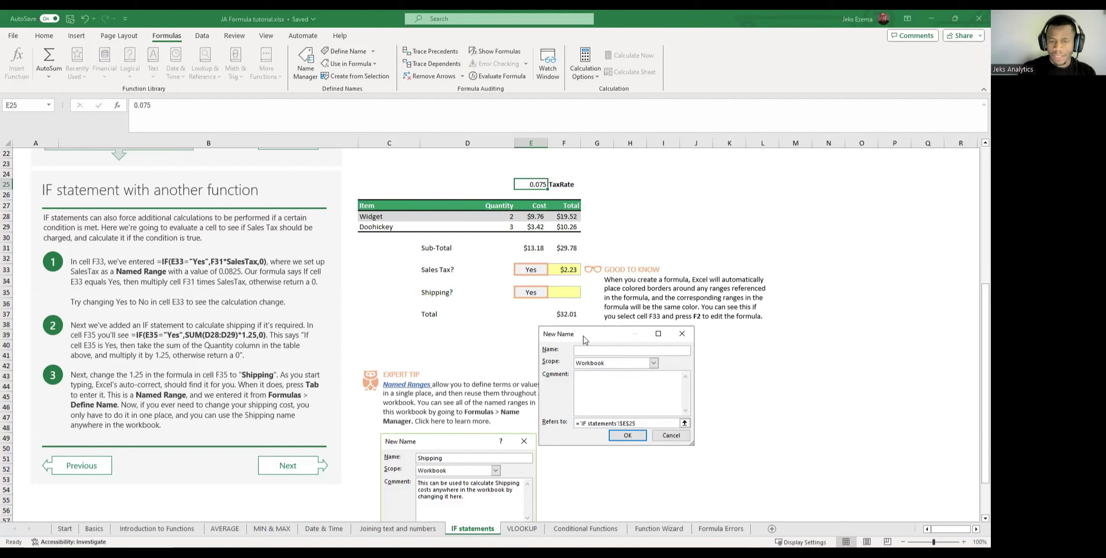
click(685, 424)
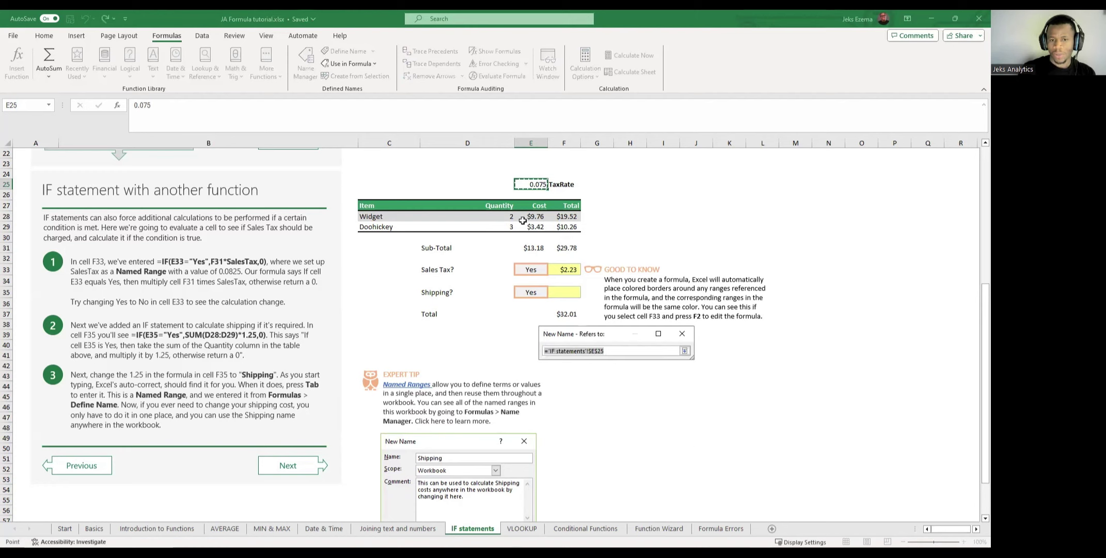
click(537, 183)
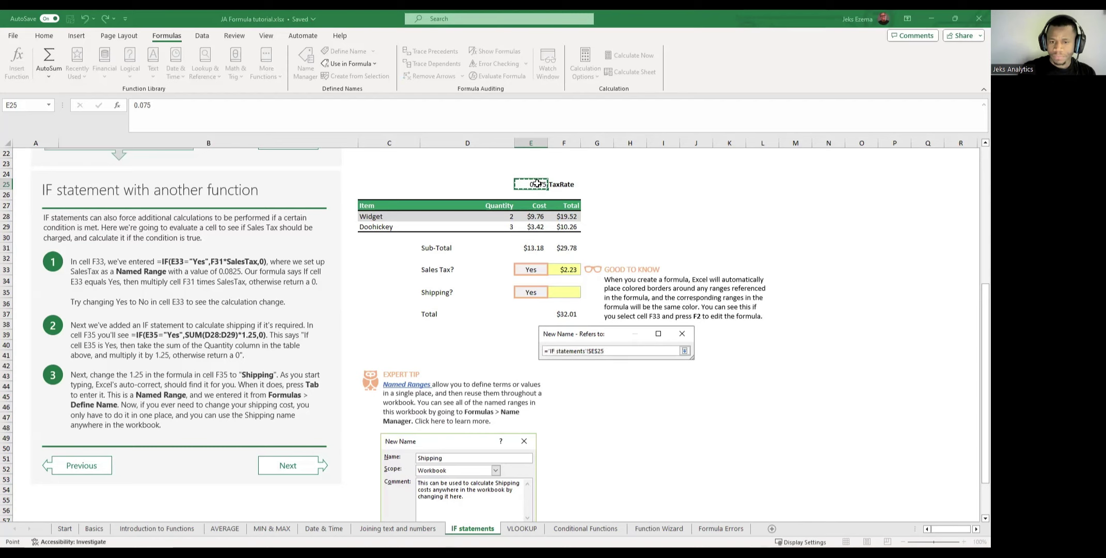
click(685, 351)
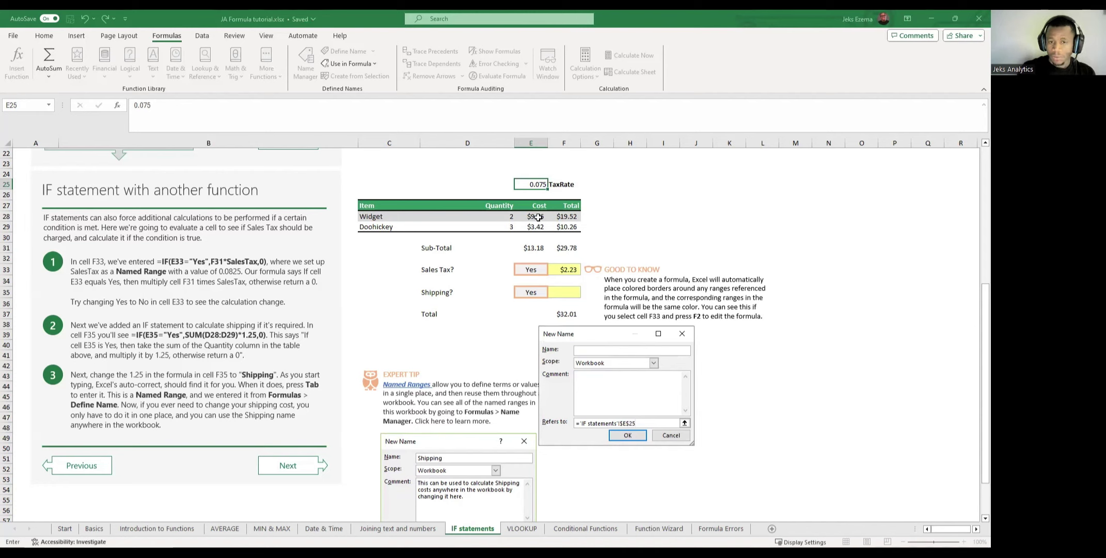
click(588, 351)
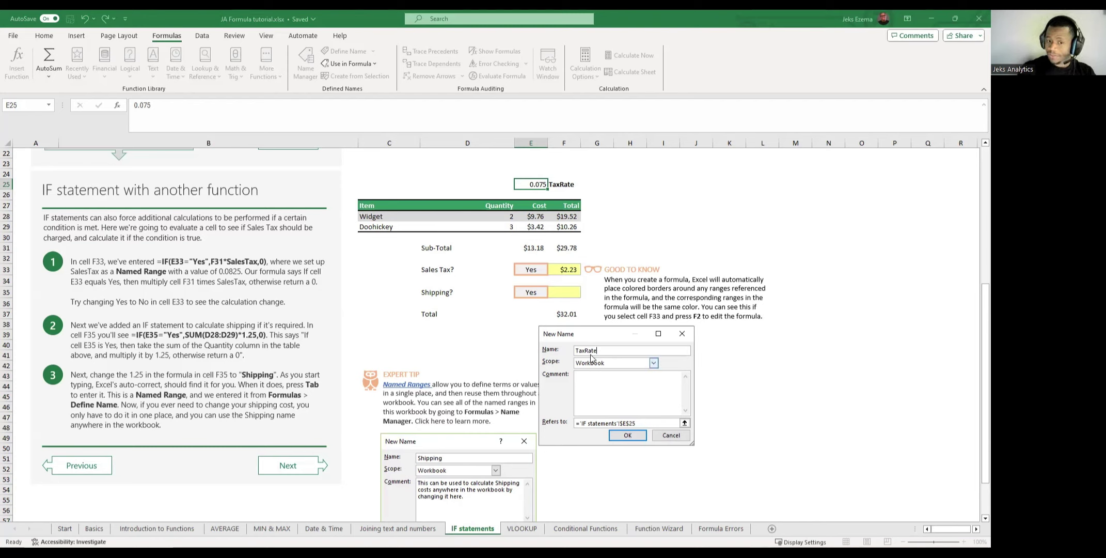
Confirm the TaxRate name, verify it in the Name Manager list, and close it.
click(628, 435)
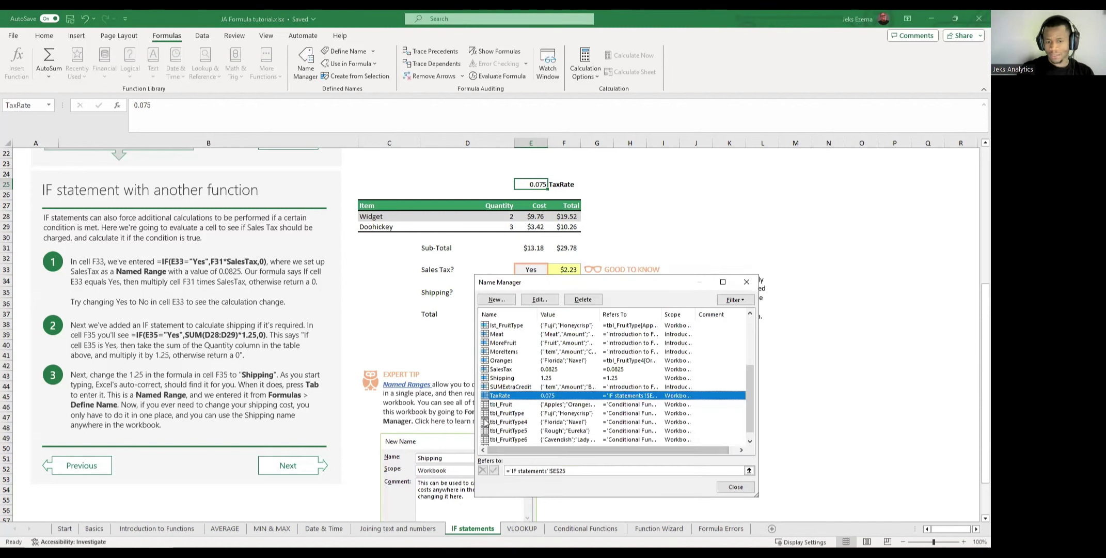
scroll(500, 375, up, 3)
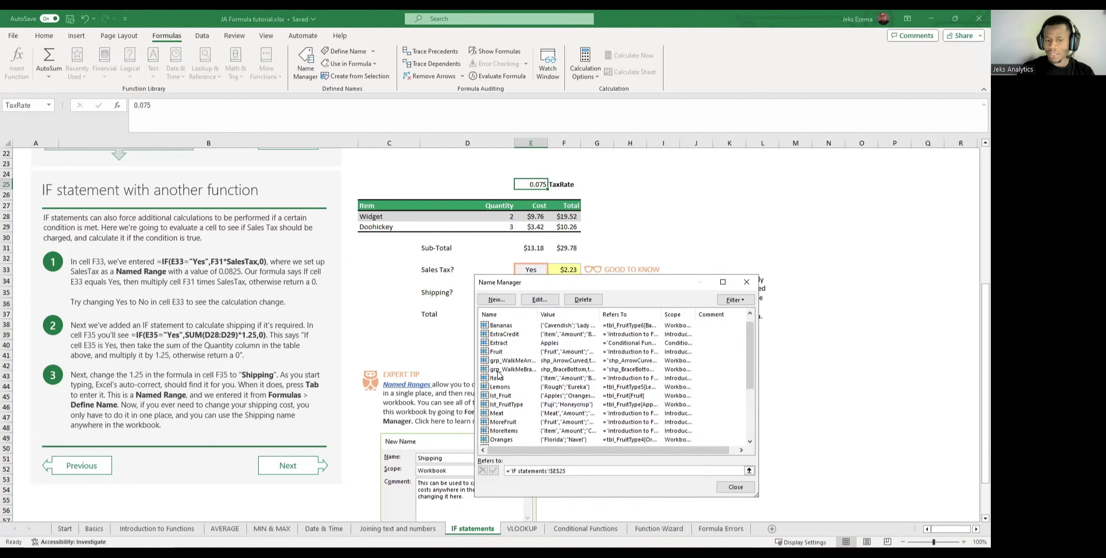
scroll(499, 376, down, 1)
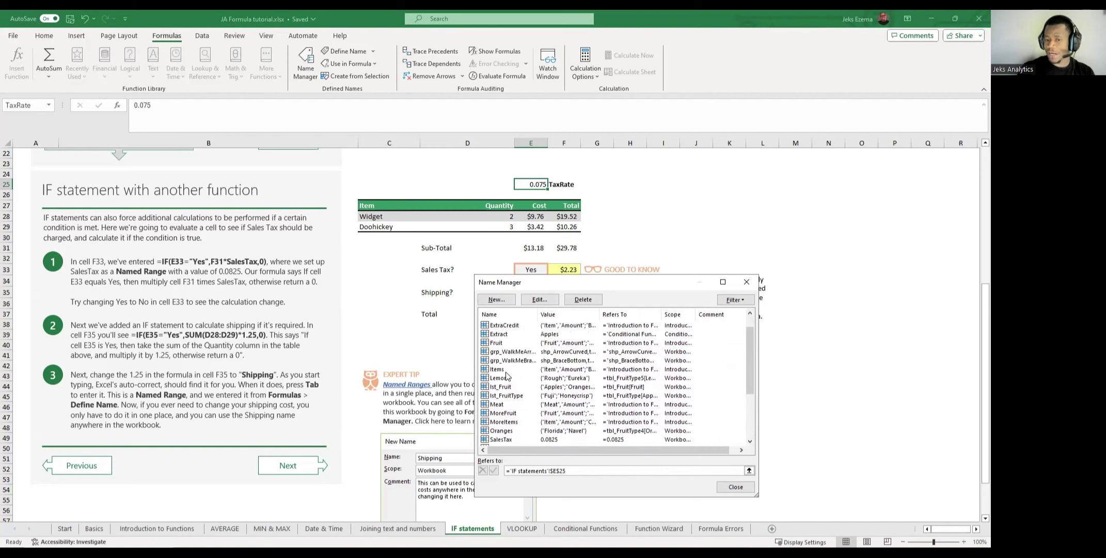
scroll(506, 375, down, 3)
scroll(506, 375, up, 4)
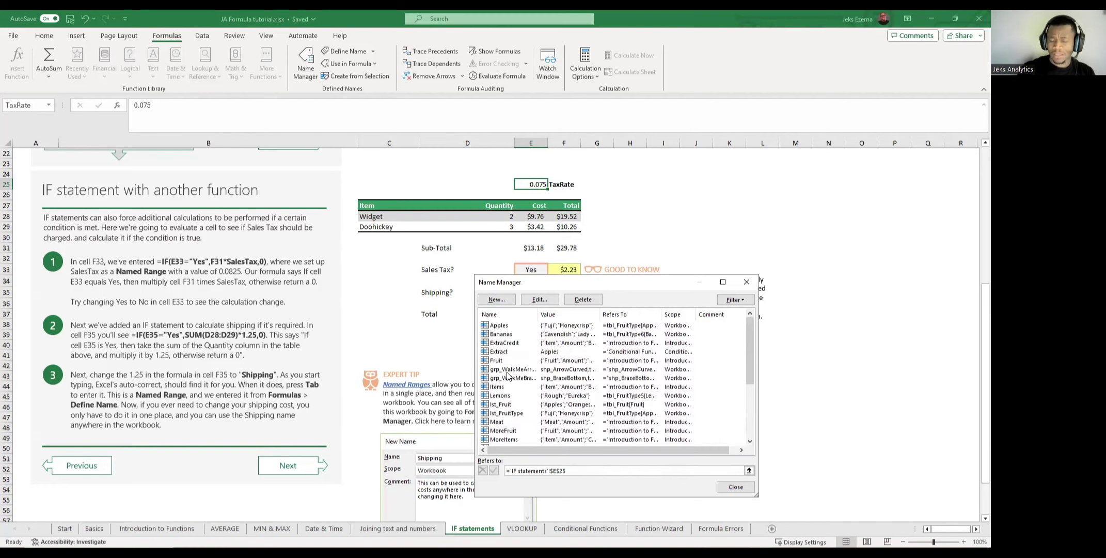
scroll(509, 376, down, 4)
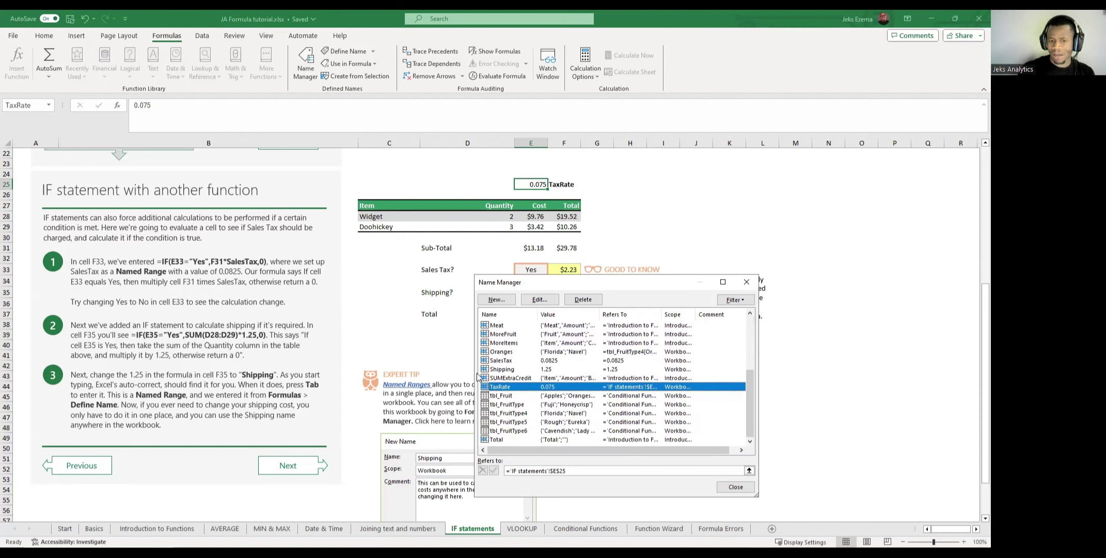
scroll(531, 369, up, 4)
scroll(530, 368, down, 4)
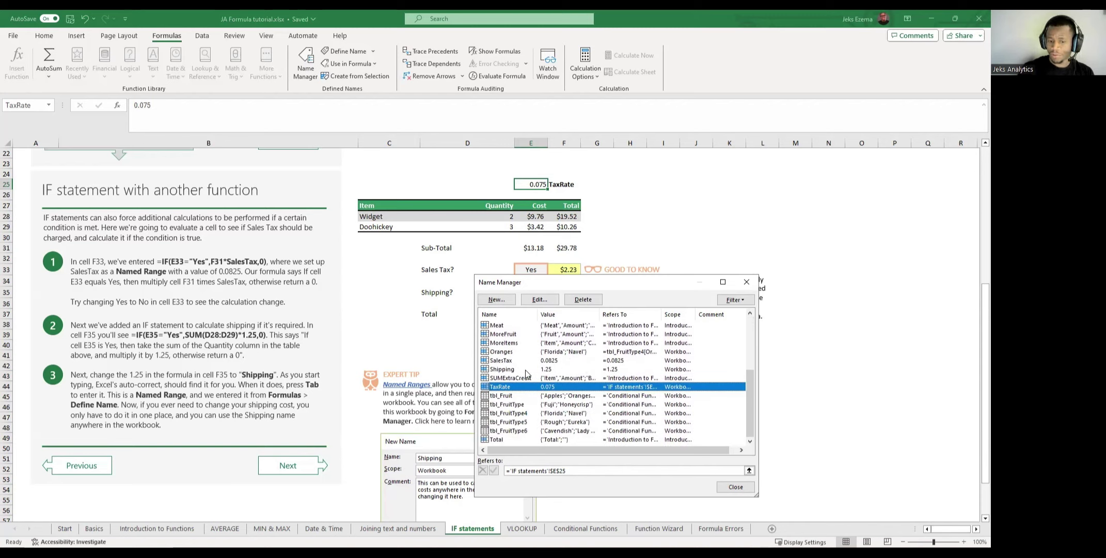
scroll(525, 373, up, 4)
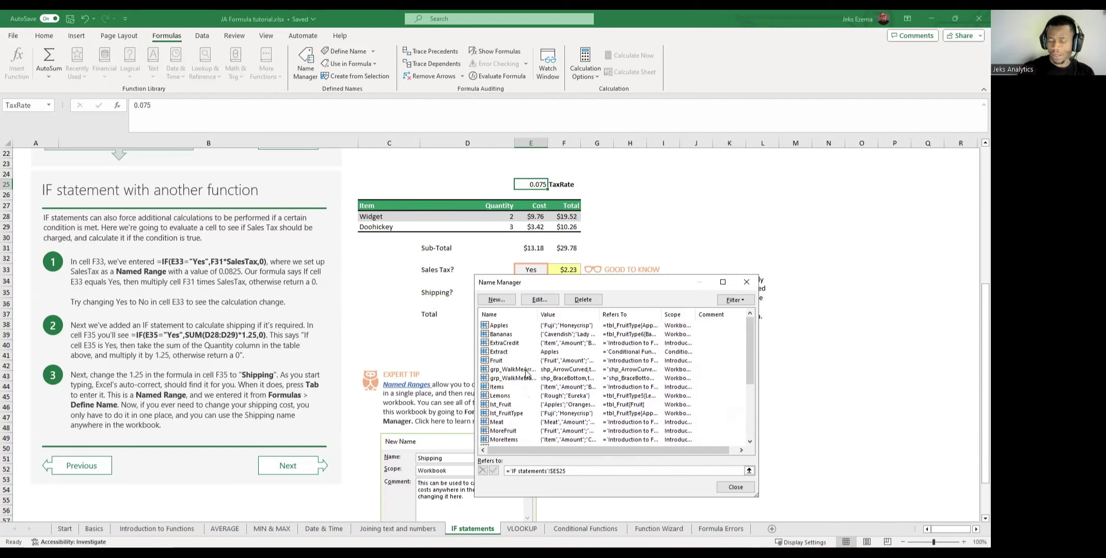
click(739, 491)
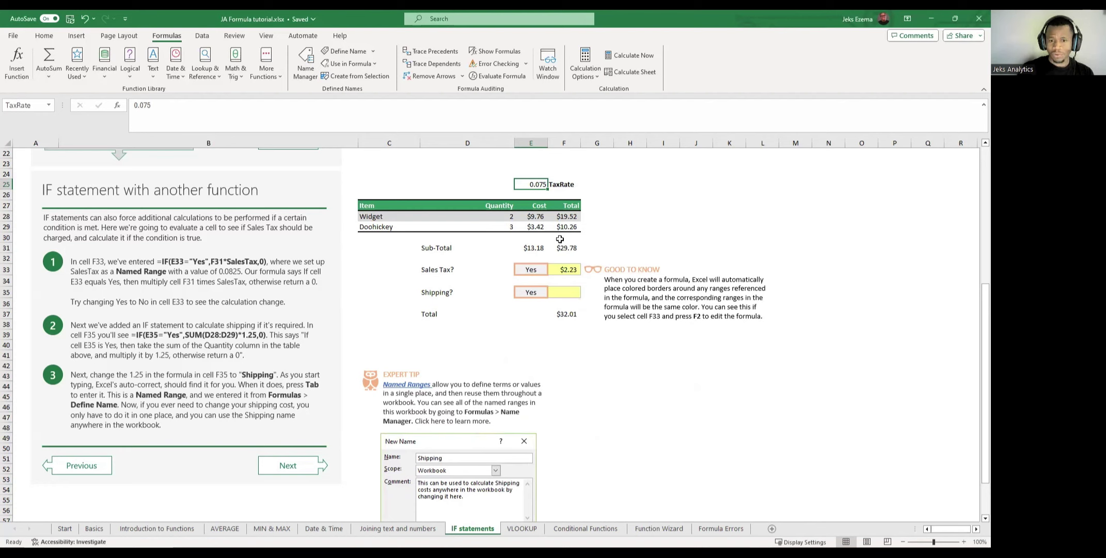
Edit F33's formula to =IF(E33="Yes",F31*TaxRate,0), replacing the hard-coded 0.075.
click(566, 269)
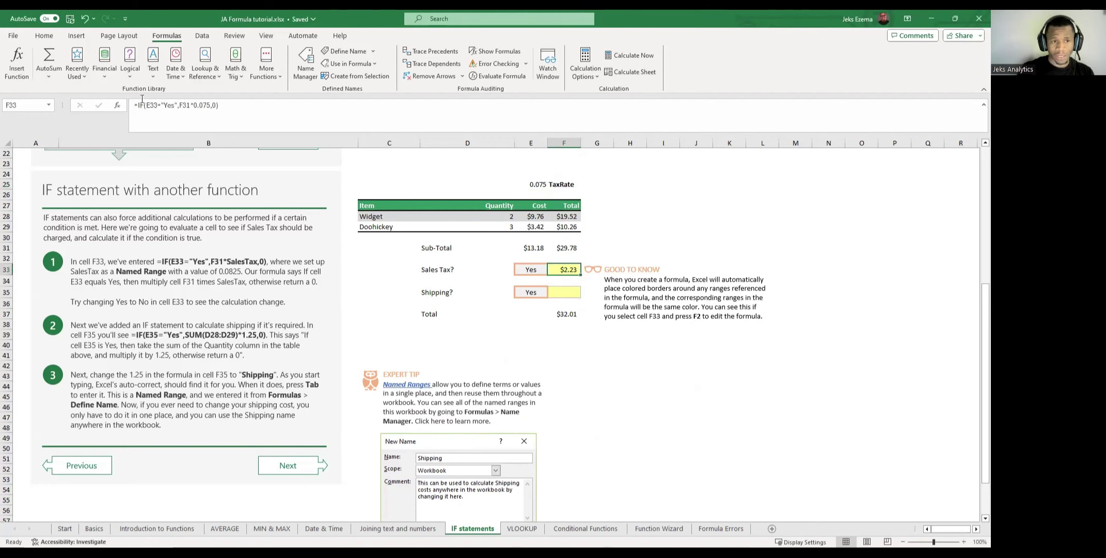
click(199, 105)
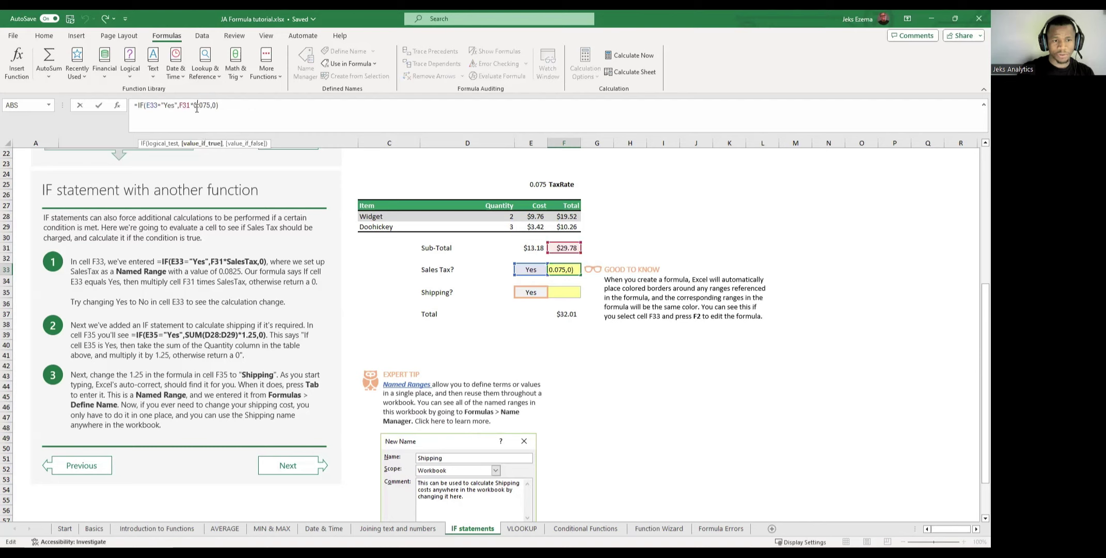
drag(195, 106, 210, 109)
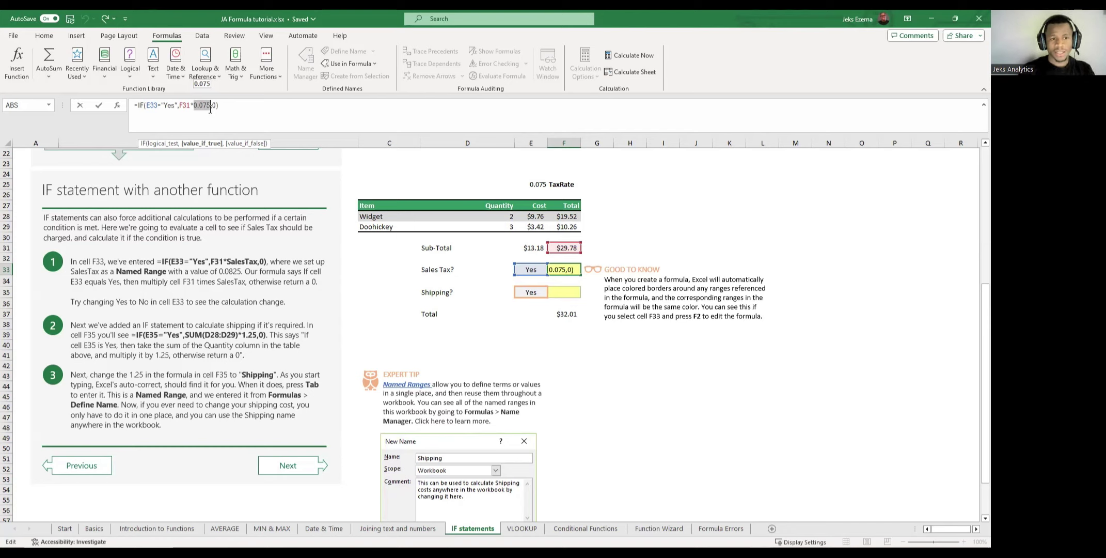
key(BackSpace)
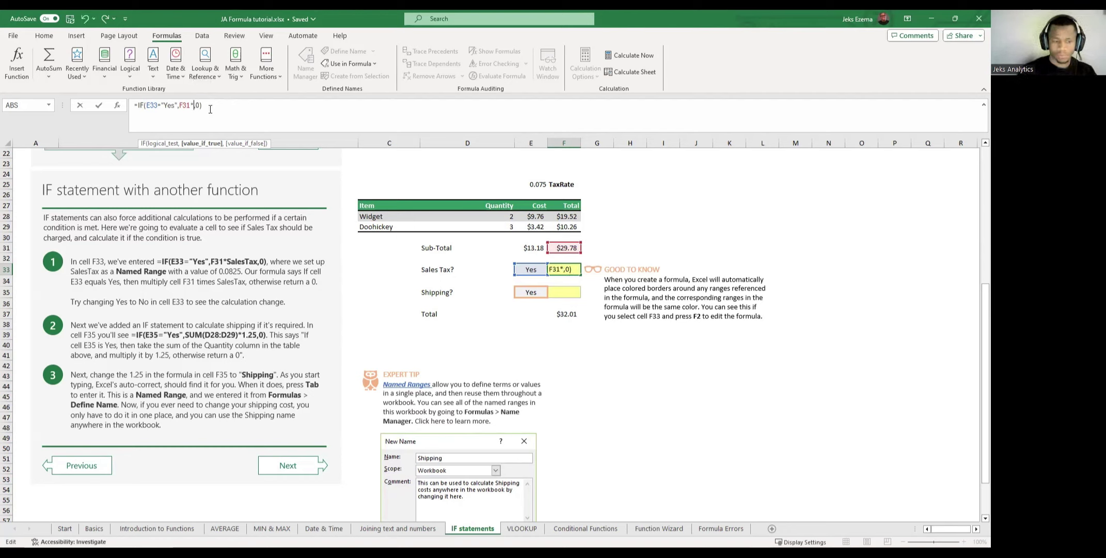
text(tax)
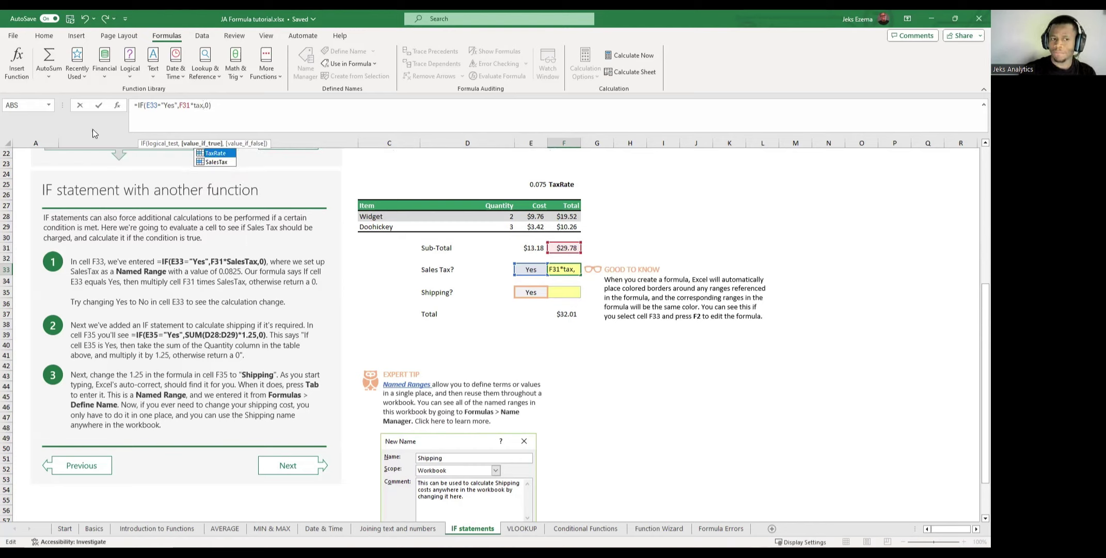
double_click(222, 155)
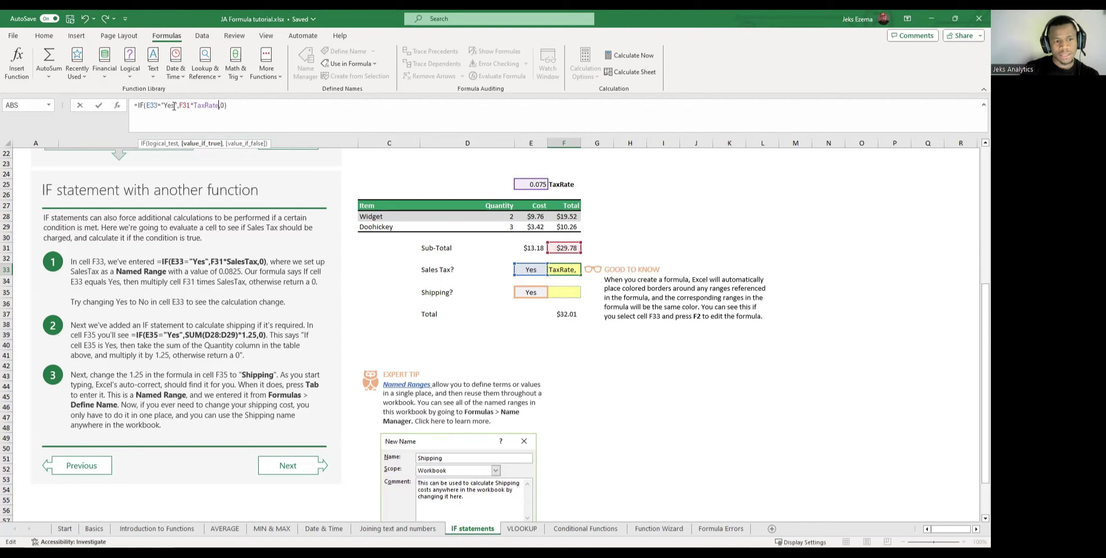
click(230, 106)
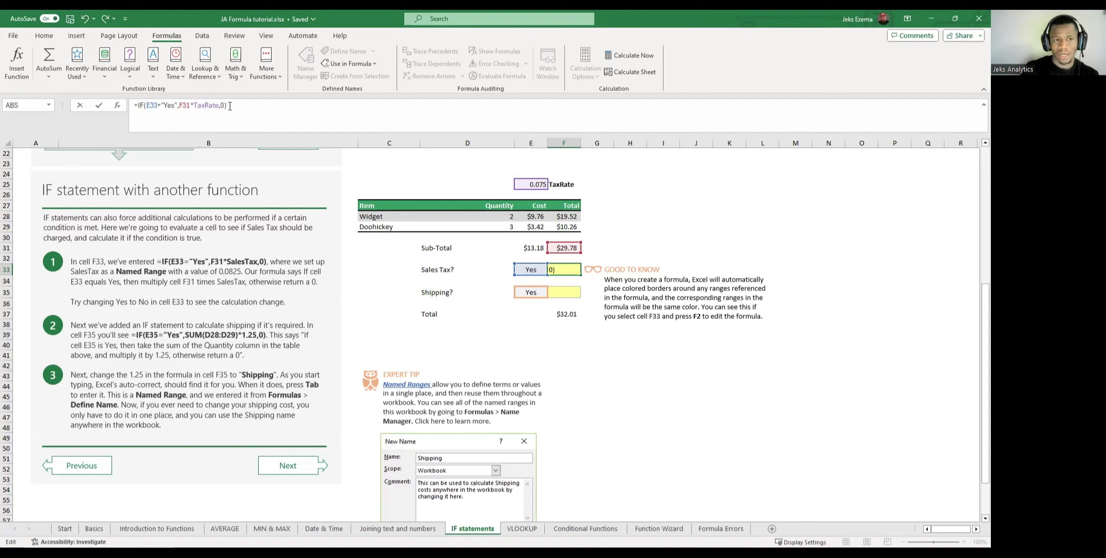
key(Return)
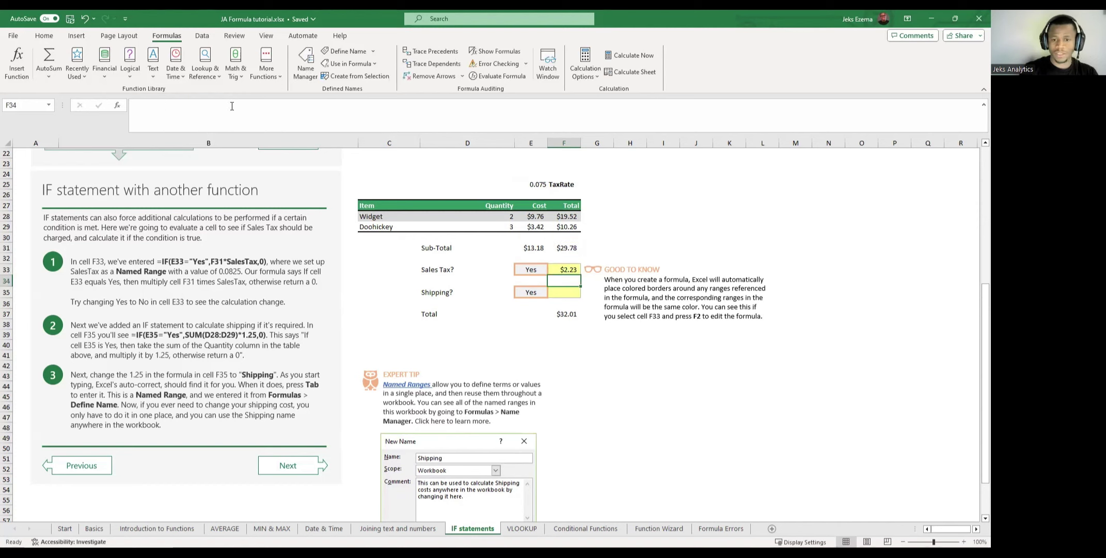
Verify F33 still shows $2.23 and review the TaxRate cell E25 and its label.
click(568, 268)
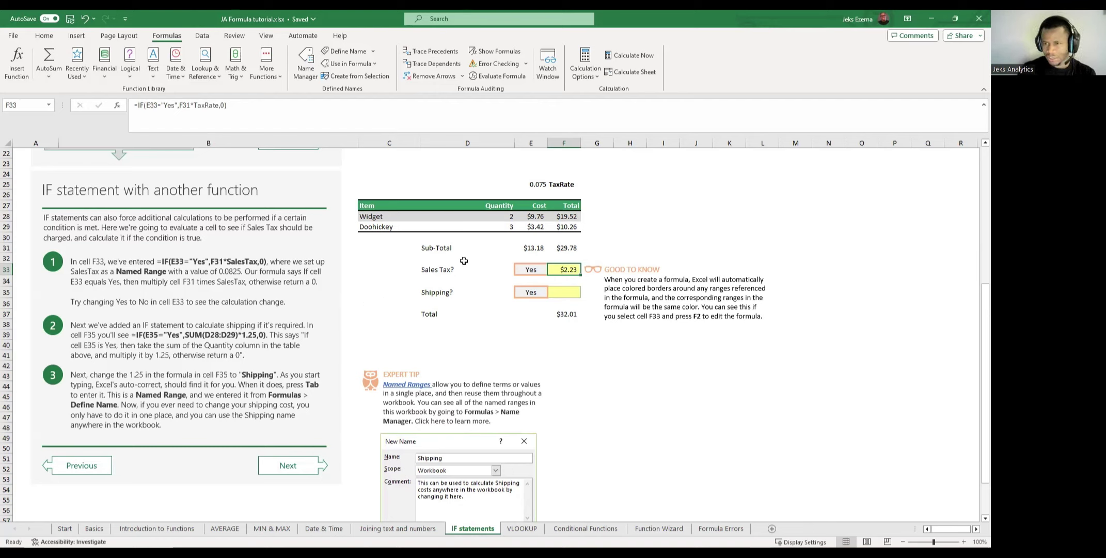
click(544, 184)
click(558, 186)
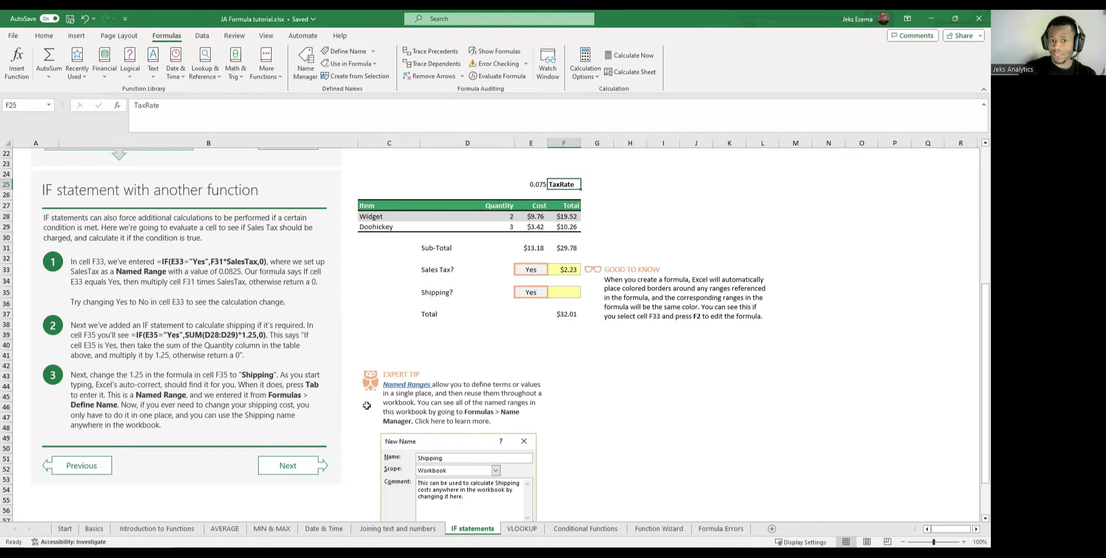
click(569, 295)
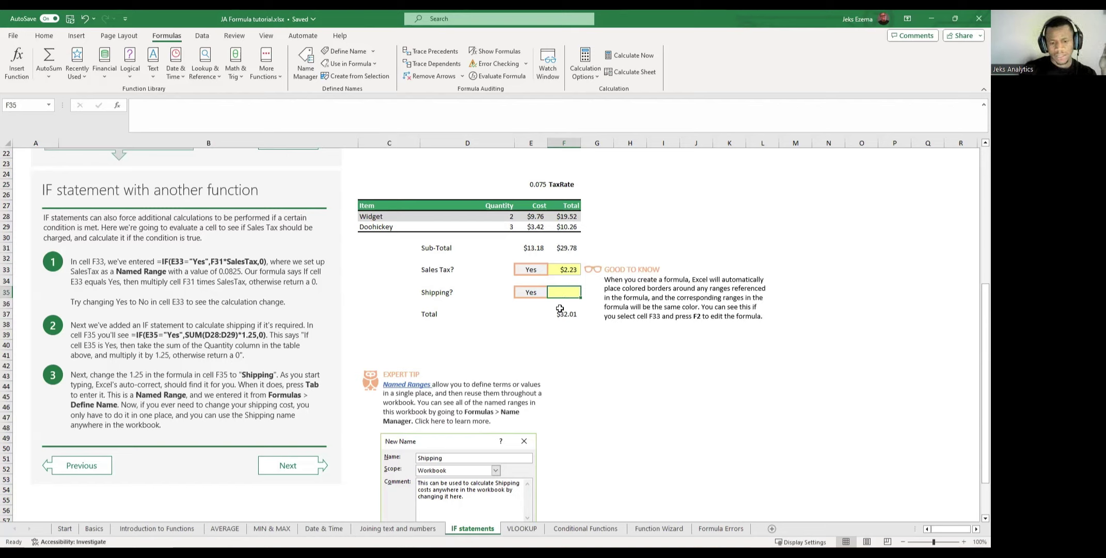
Scroll up and down the worksheet to review the Sales Tax example.
scroll(285, 363, down, 5)
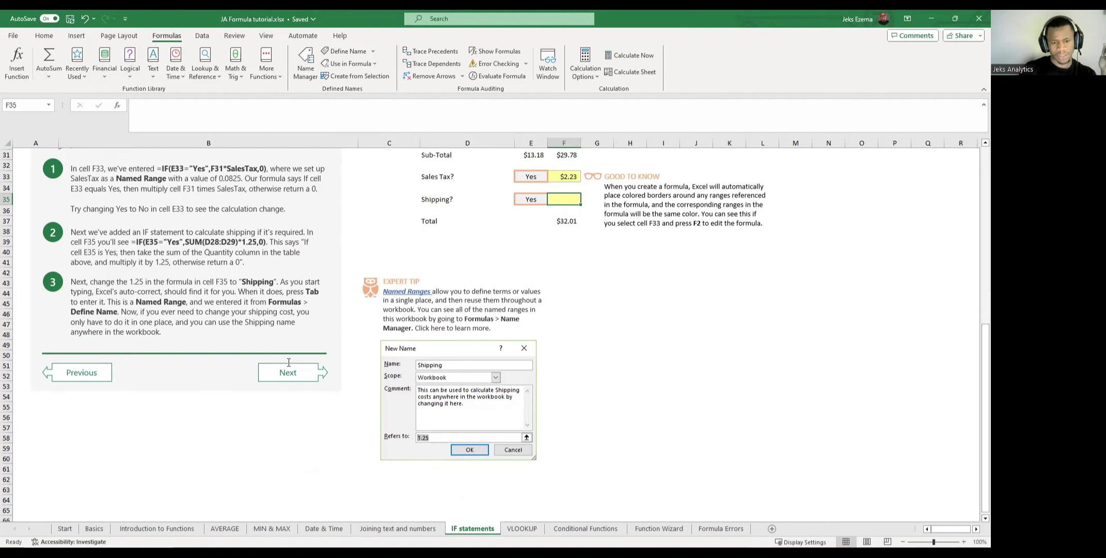
scroll(285, 362, up, 4)
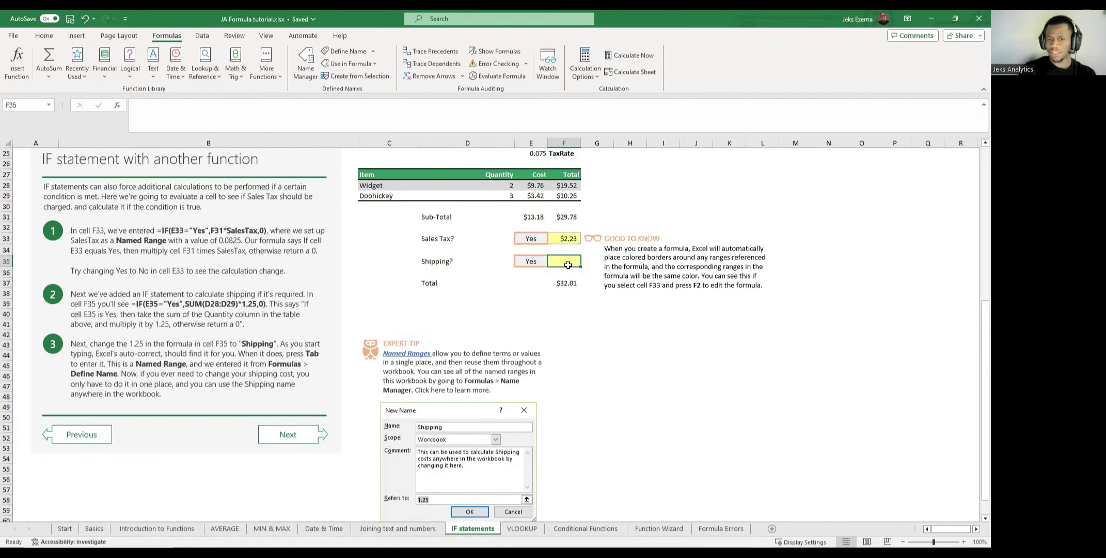
scroll(564, 270, up, 2)
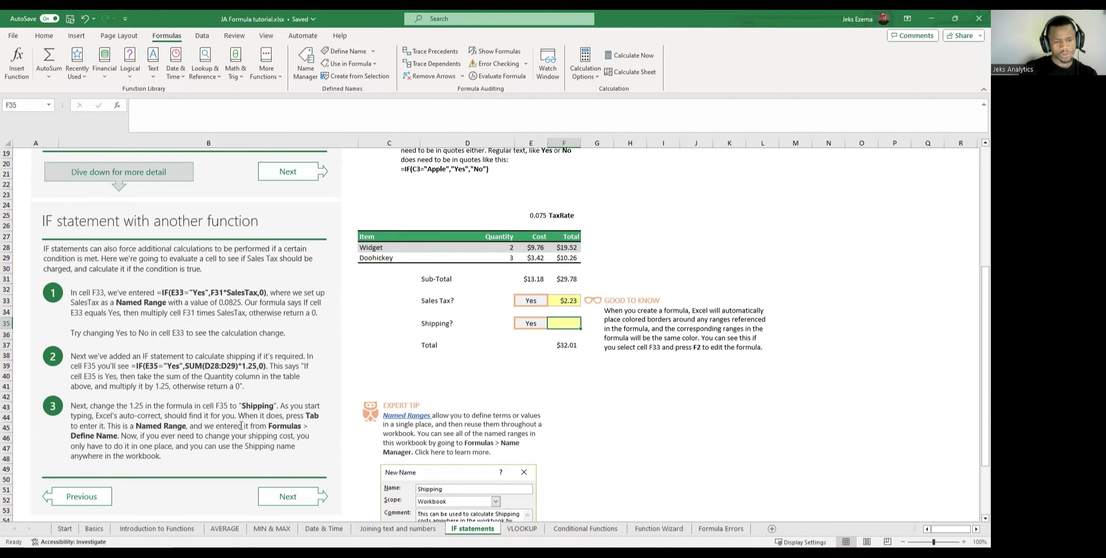
scroll(264, 403, down, 1)
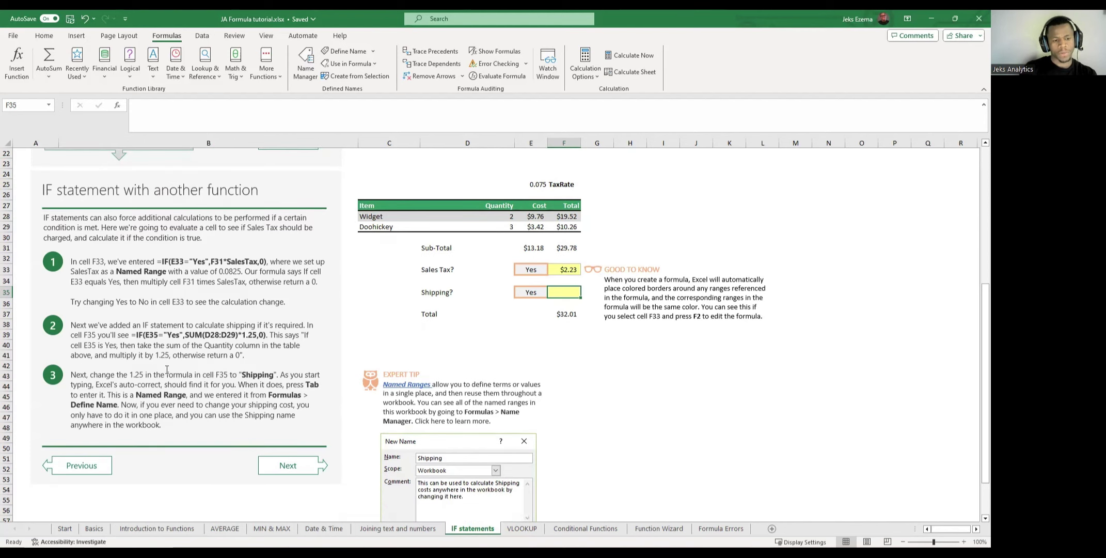
scroll(166, 367, down, 1)
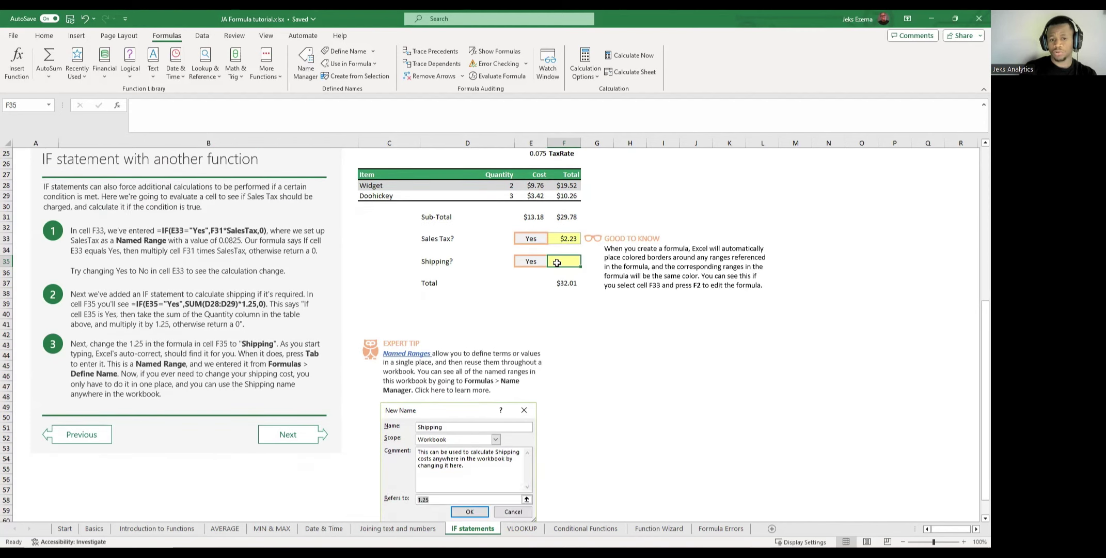
scroll(140, 339, up, 1)
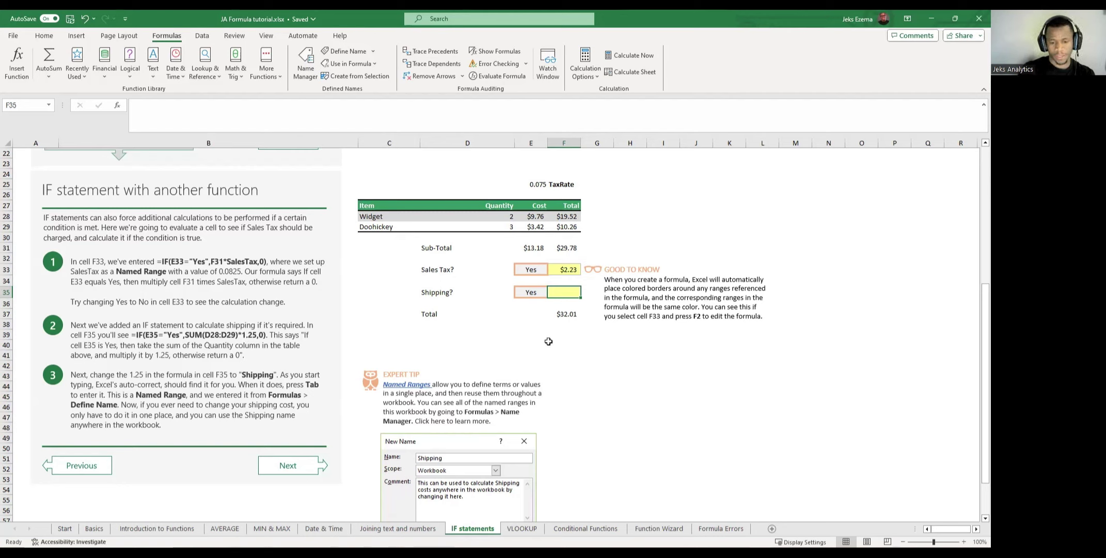
click(519, 529)
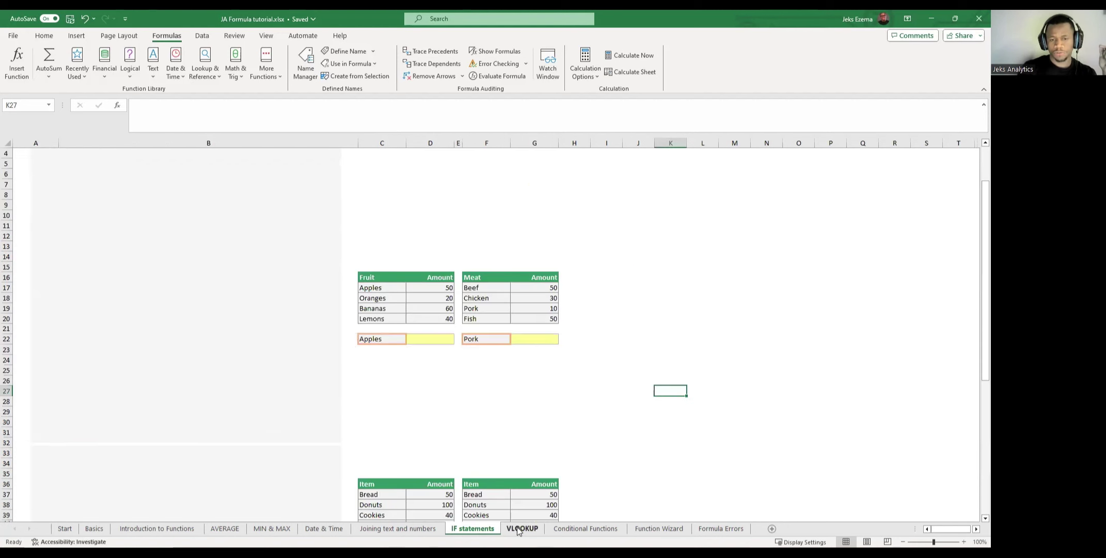
scroll(502, 402, up, 1)
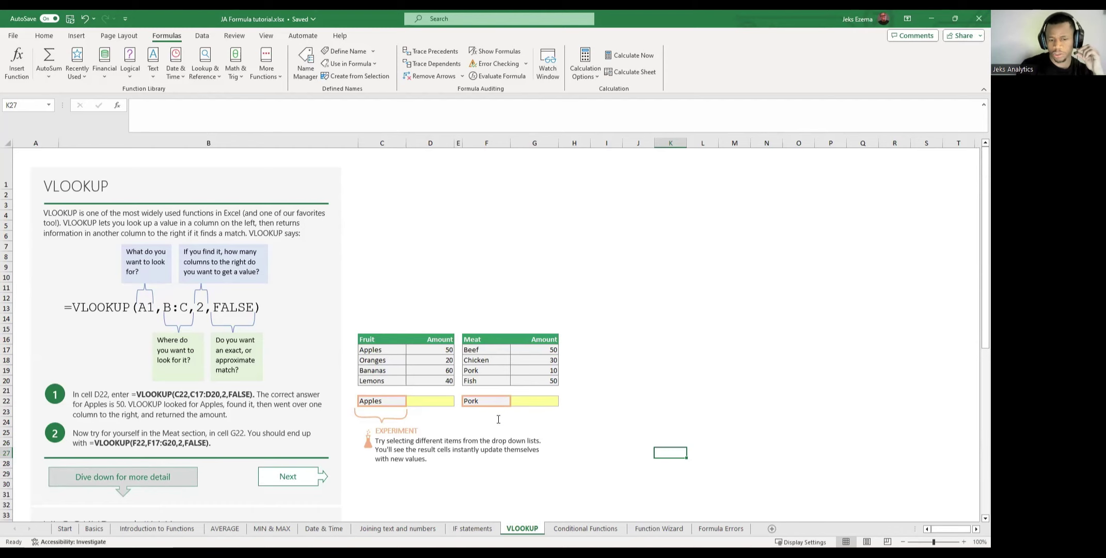
scroll(498, 417, down, 2)
scroll(499, 418, down, 1)
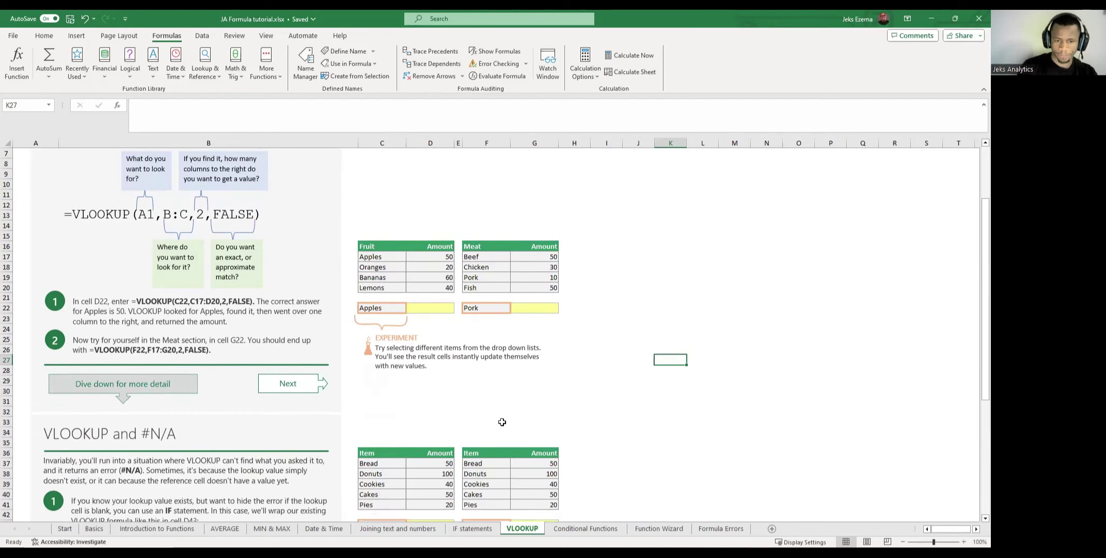
scroll(485, 410, up, 3)
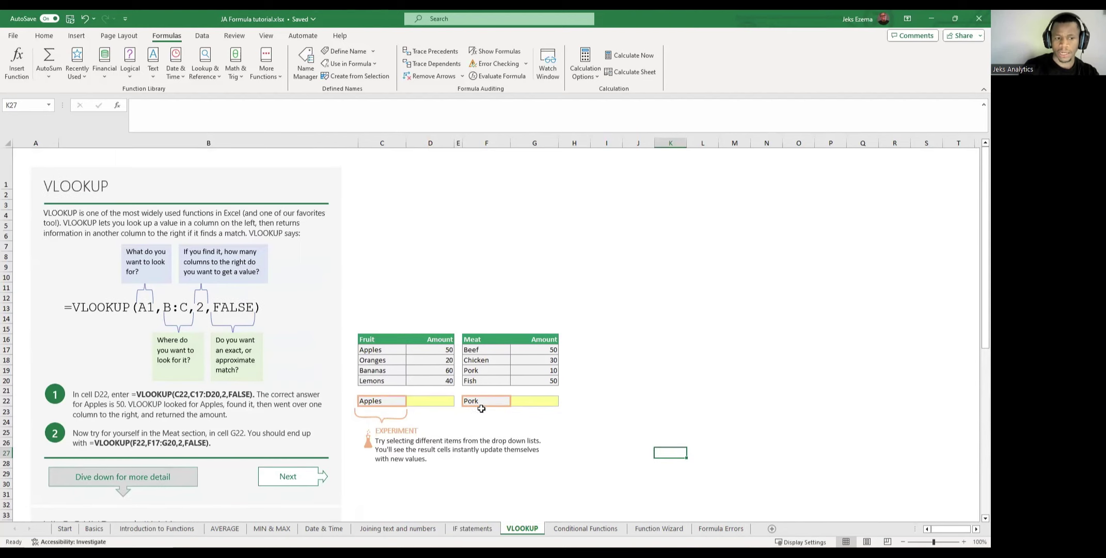
scroll(495, 378, down, 1)
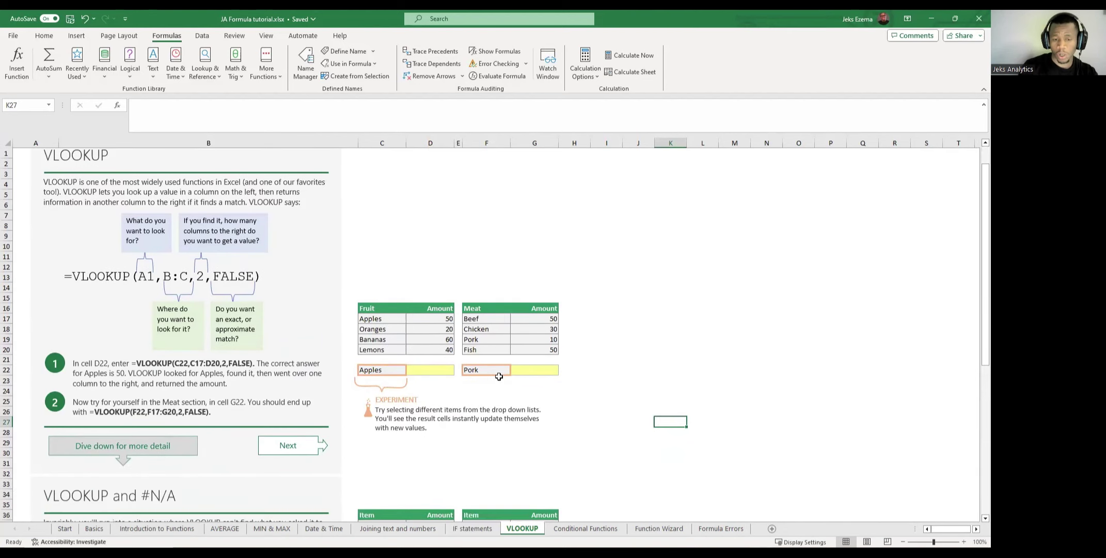
click(420, 371)
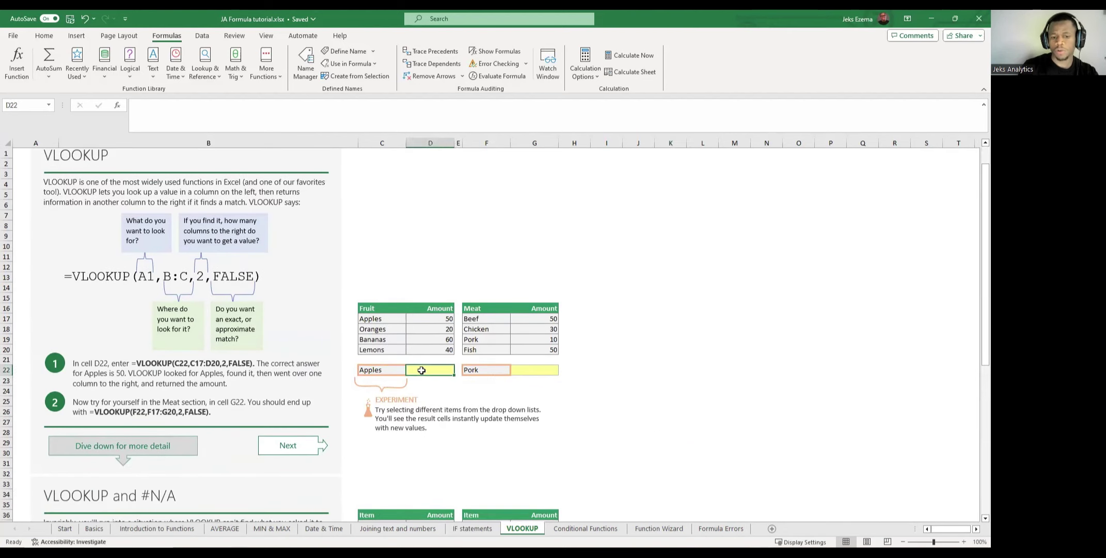
click(385, 369)
click(431, 372)
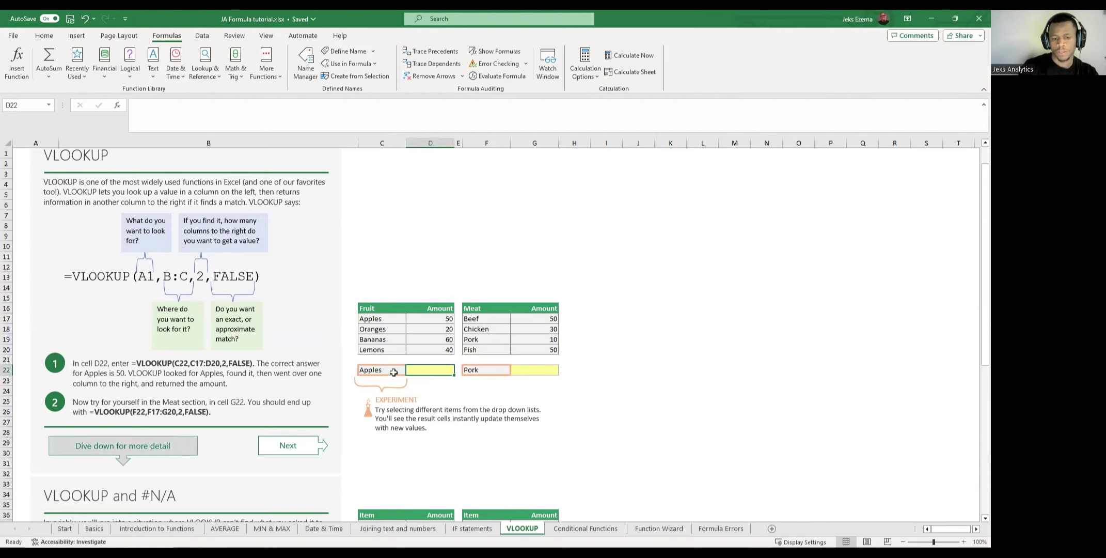
click(394, 374)
click(411, 370)
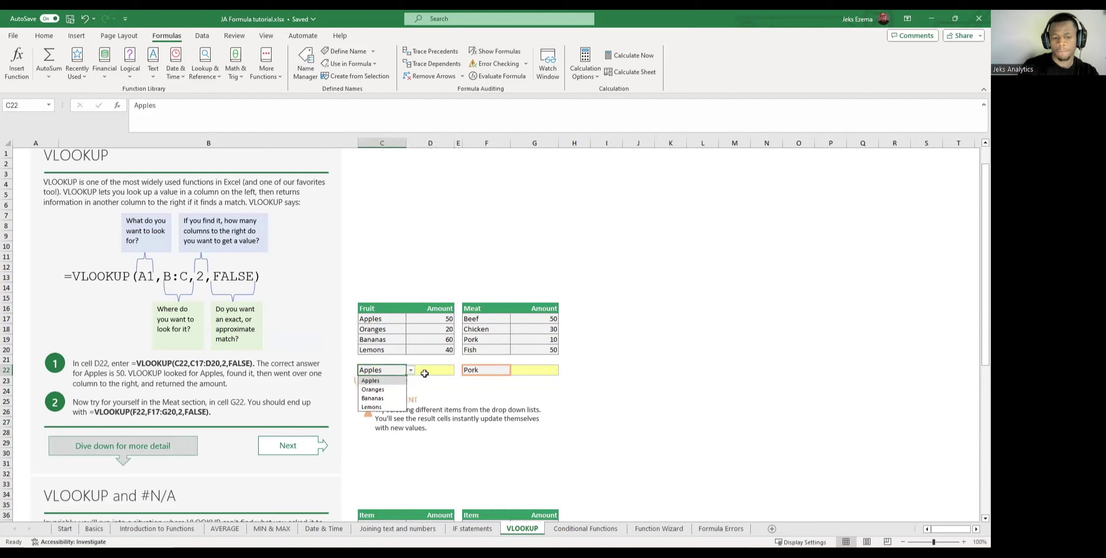
click(425, 371)
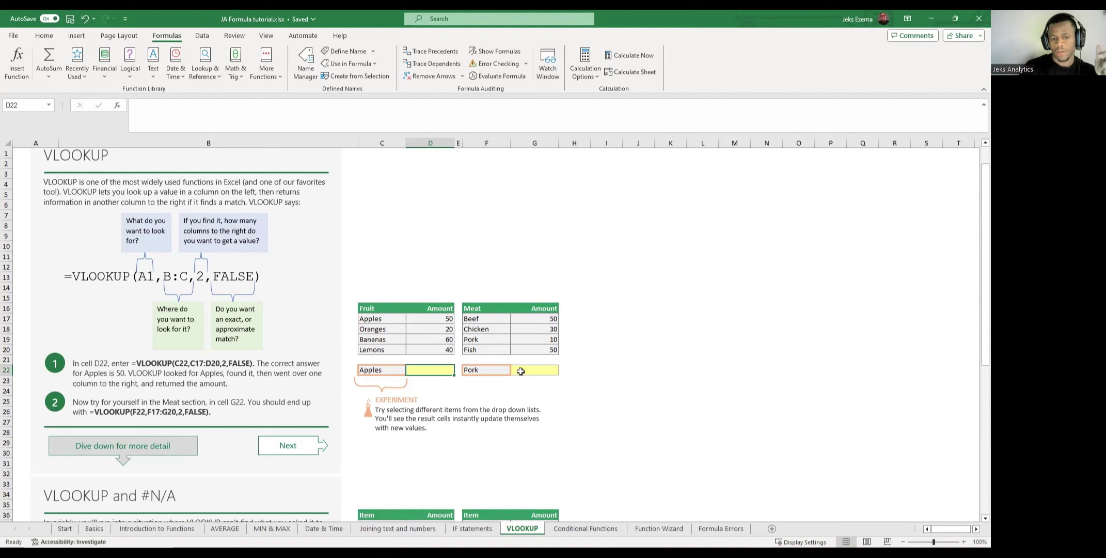
scroll(626, 338, down, 2)
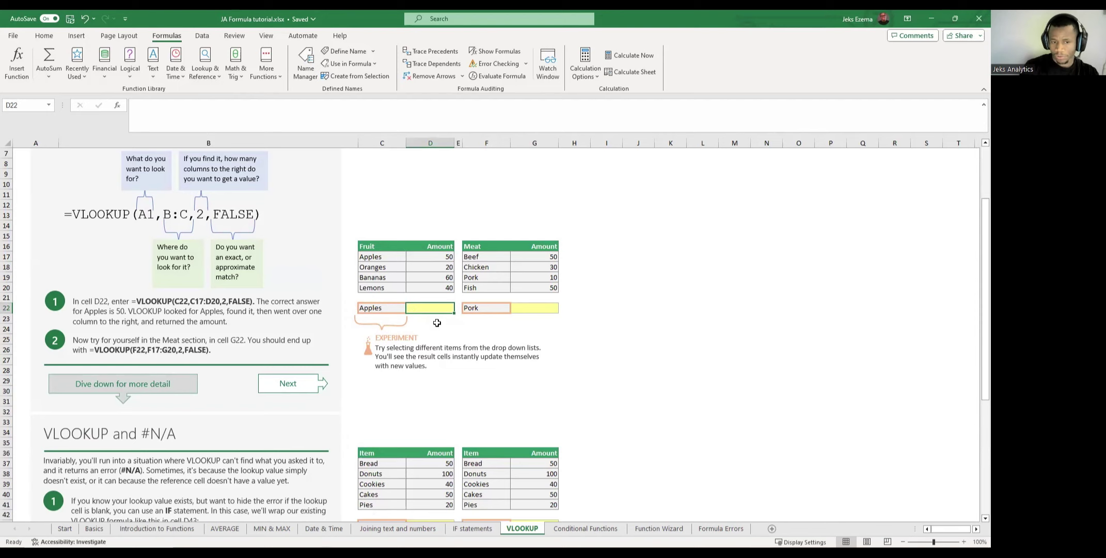
scroll(437, 322, up, 1)
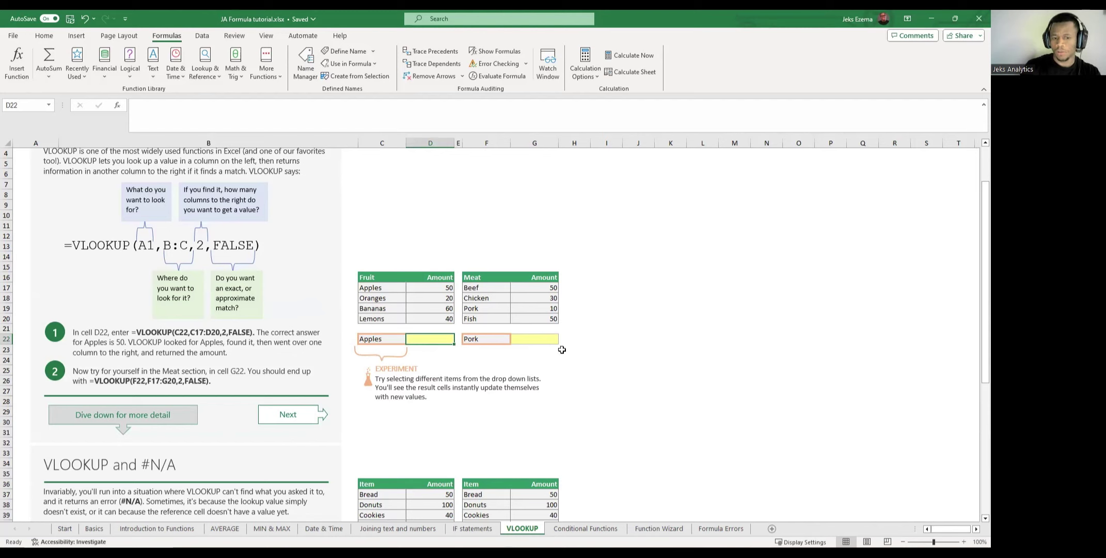
click(695, 342)
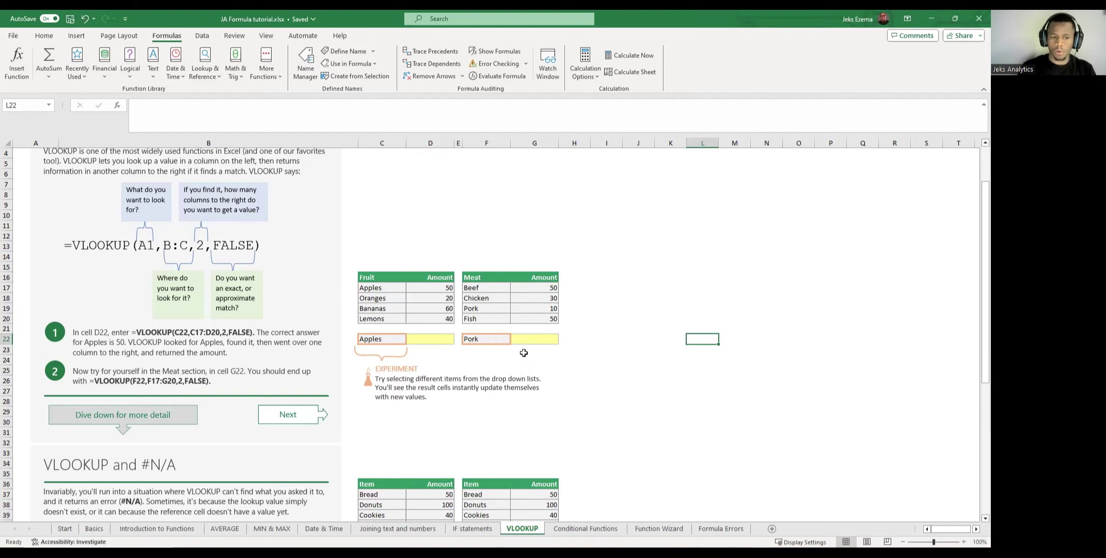
scroll(524, 352, up, 2)
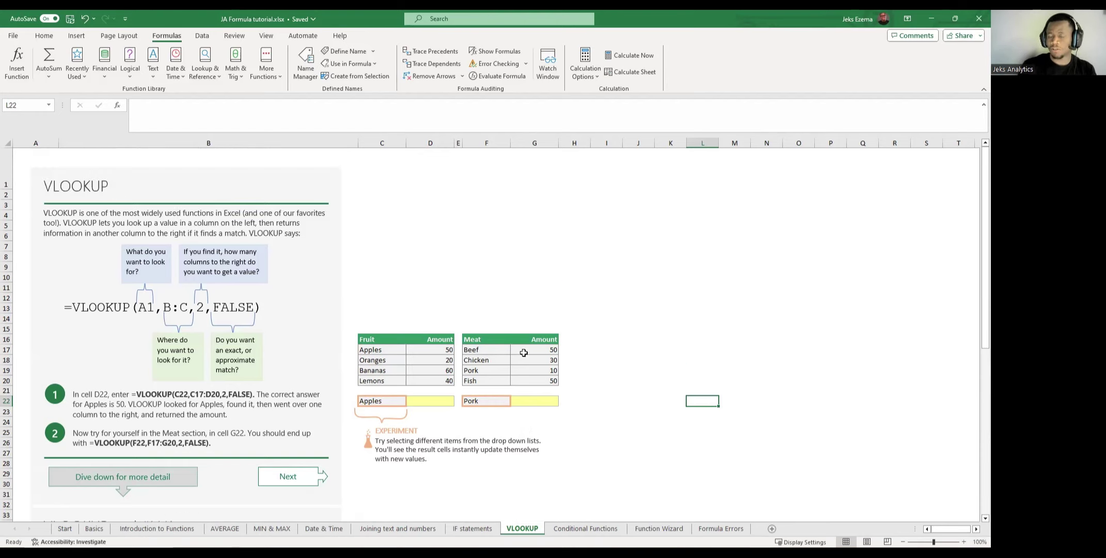
click(422, 403)
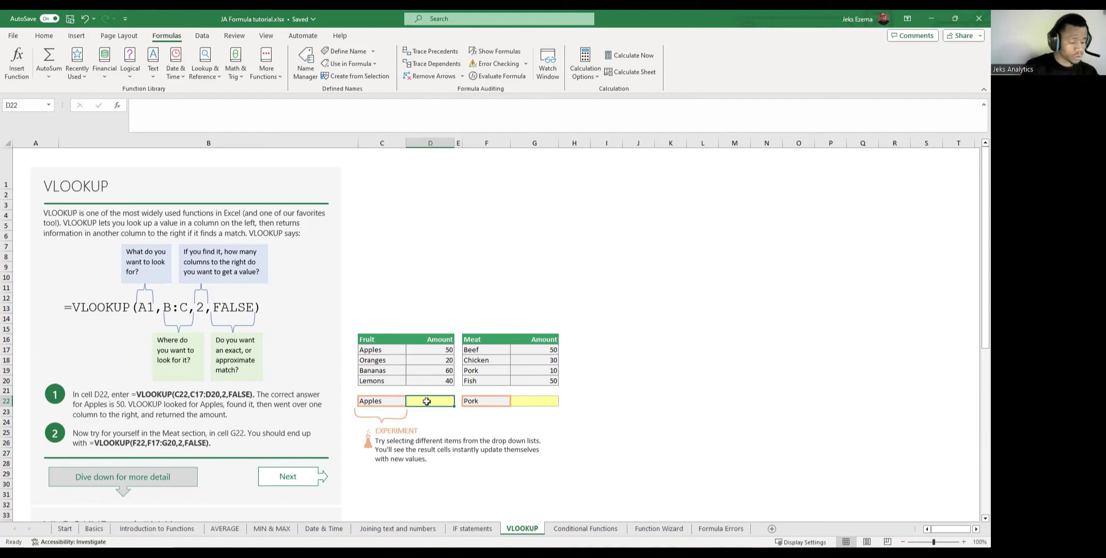
Begin =VLOOKUP(C22, in D22, using the Apples cell C22 as the lookup value.
text(=)
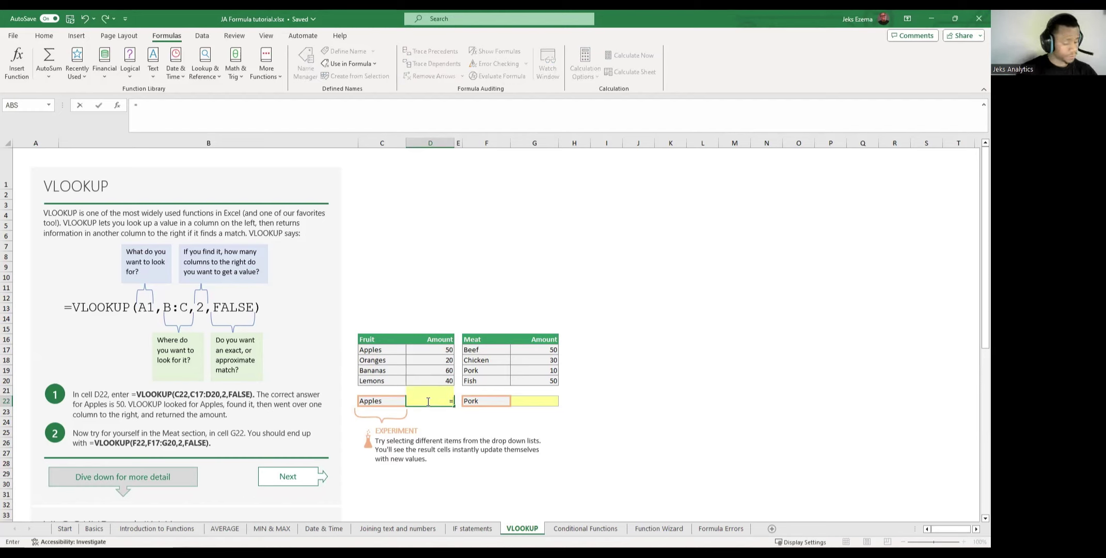
text(vlo)
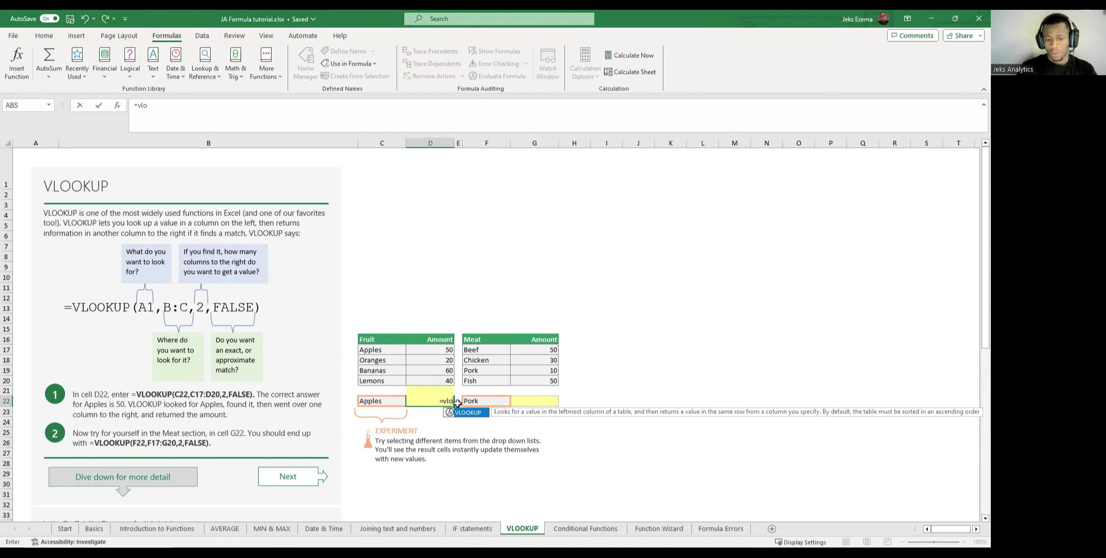
double_click(476, 416)
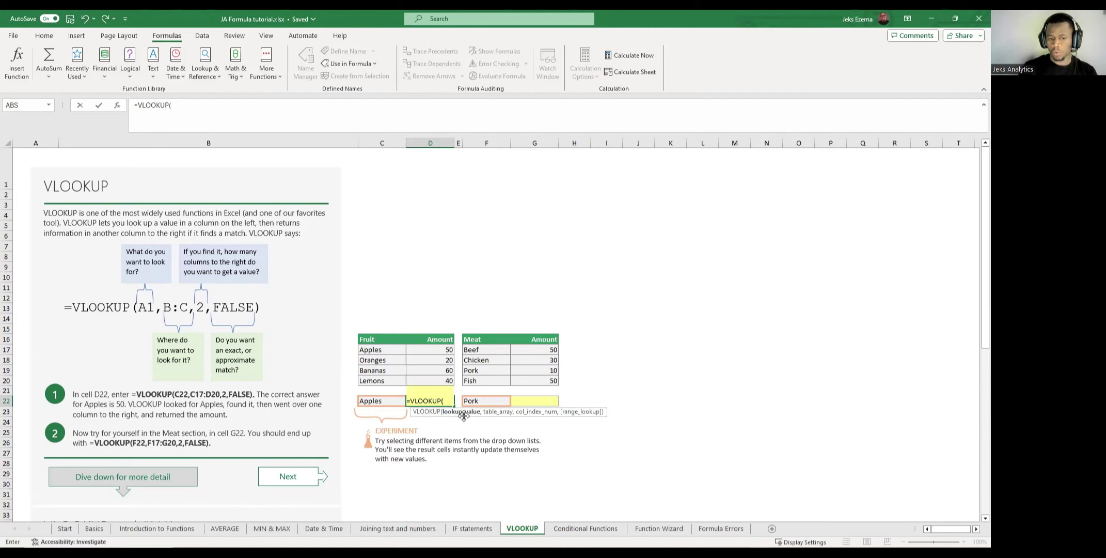
click(382, 402)
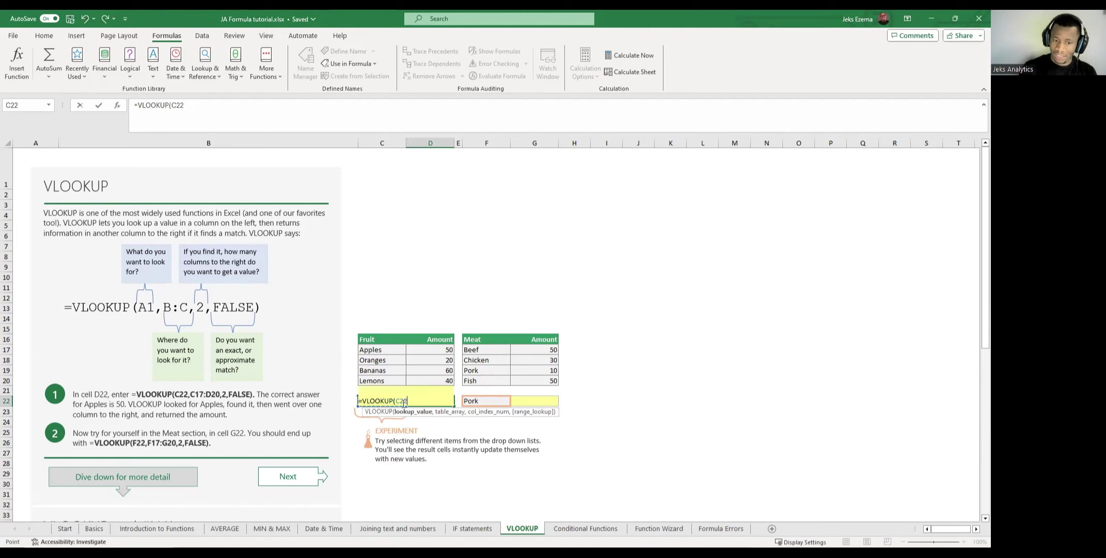
text(,)
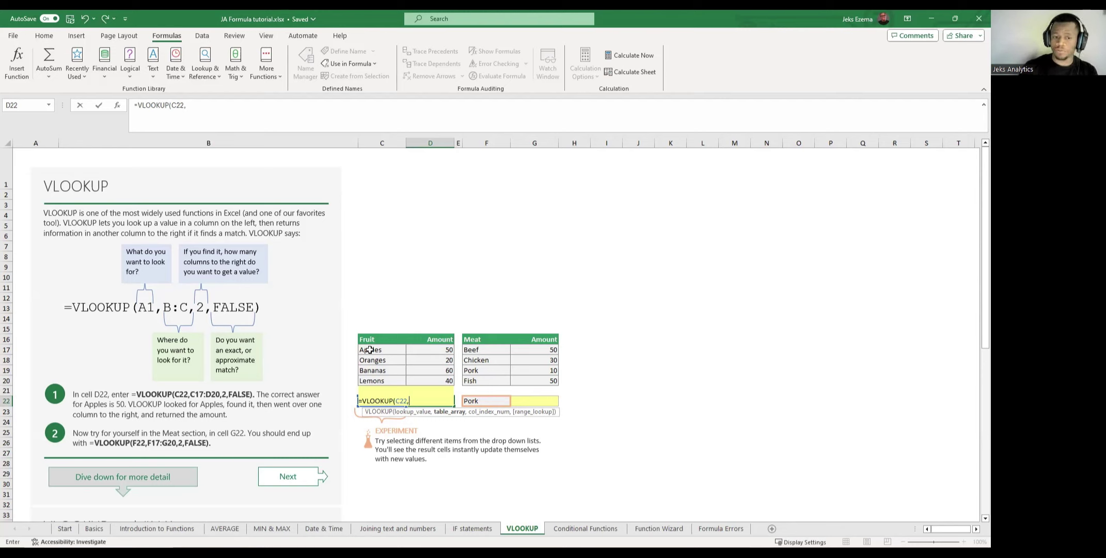
Add the fruit table C17:D20 as the locked table array $C$17:$D$20.
drag(369, 349, 426, 377)
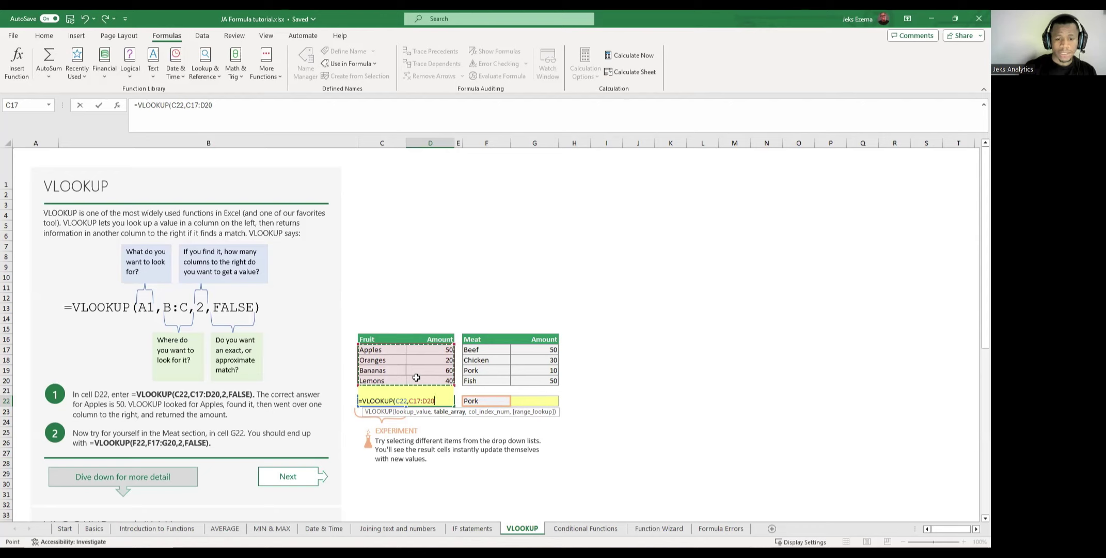
click(412, 400)
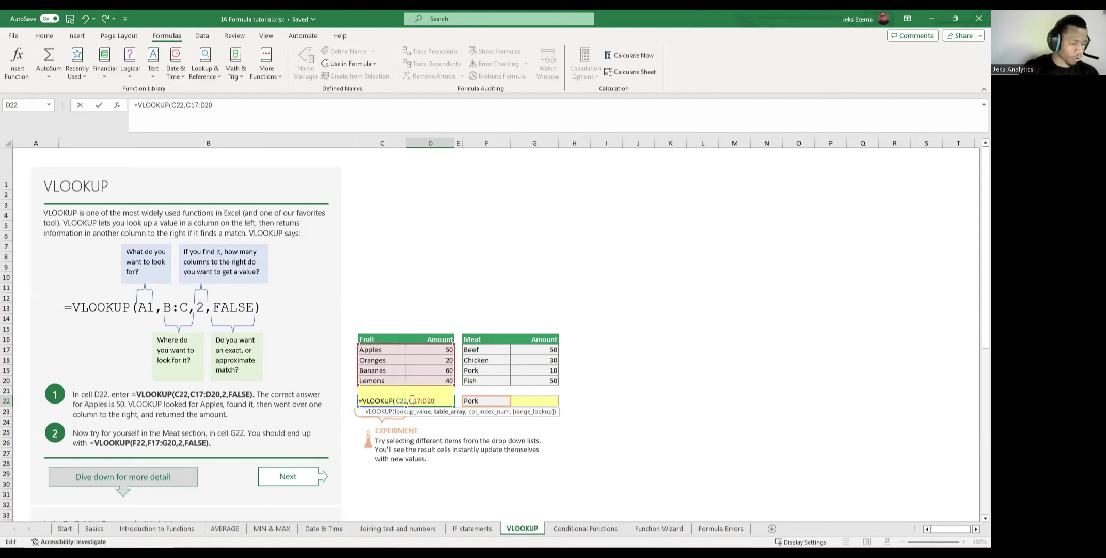
key(F4)
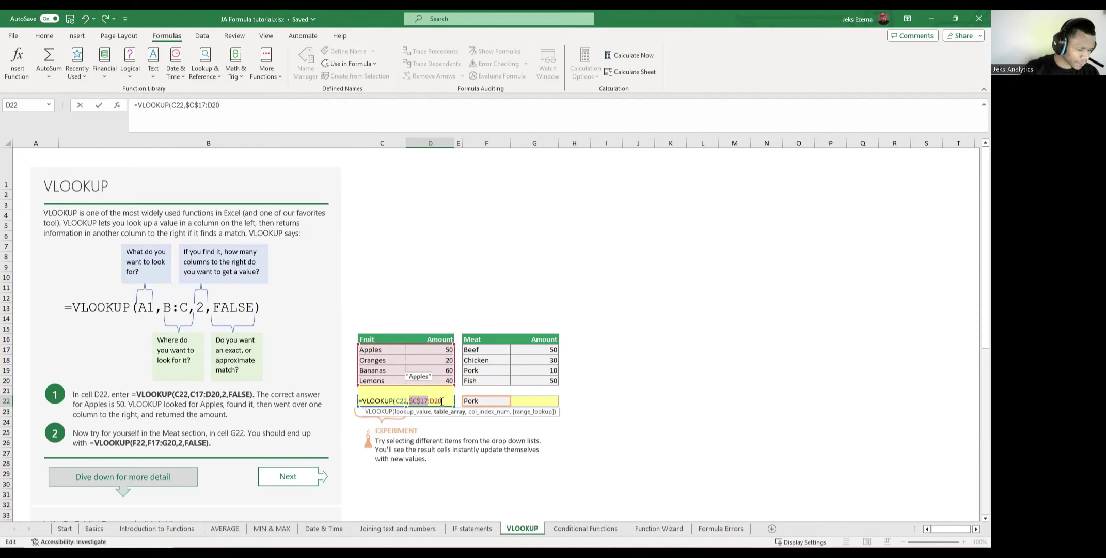
click(436, 400)
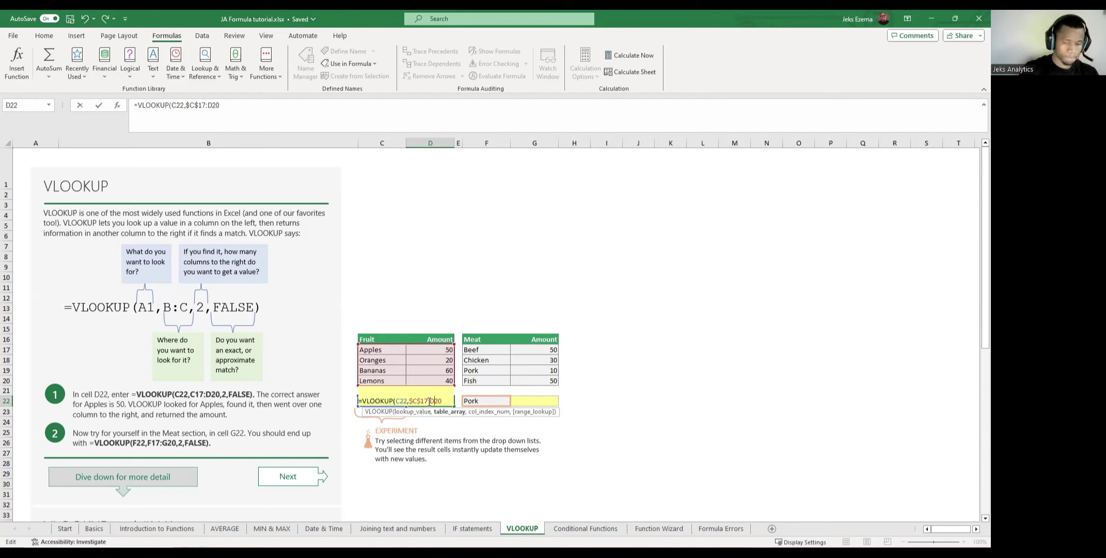
key(F4)
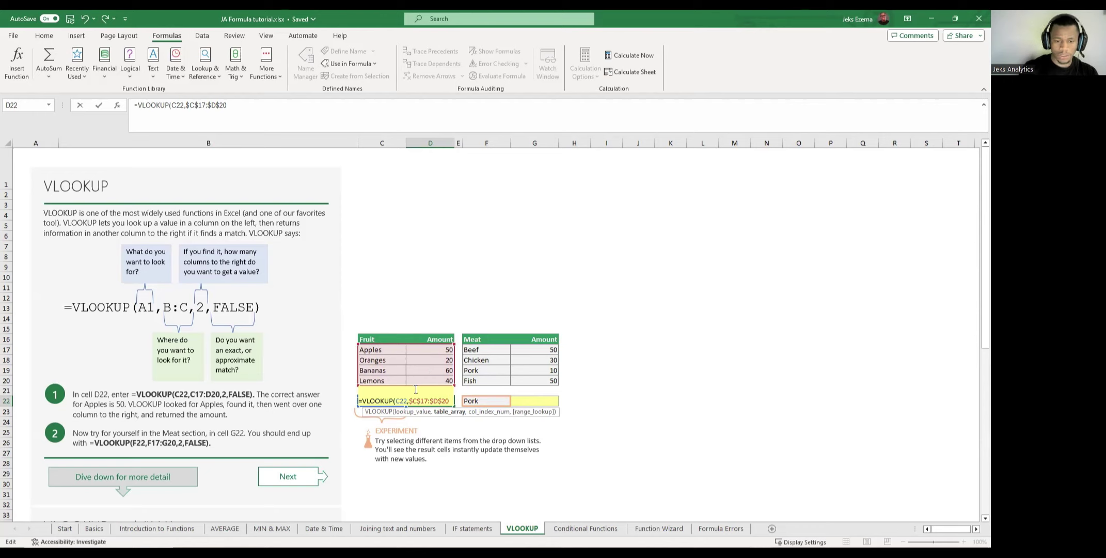
text(,2,FALSE)
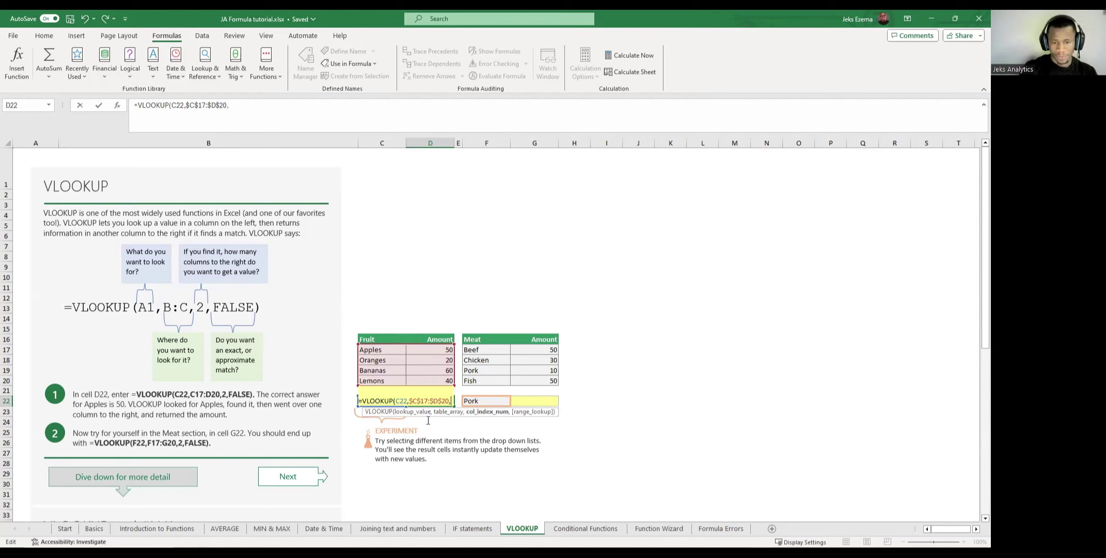
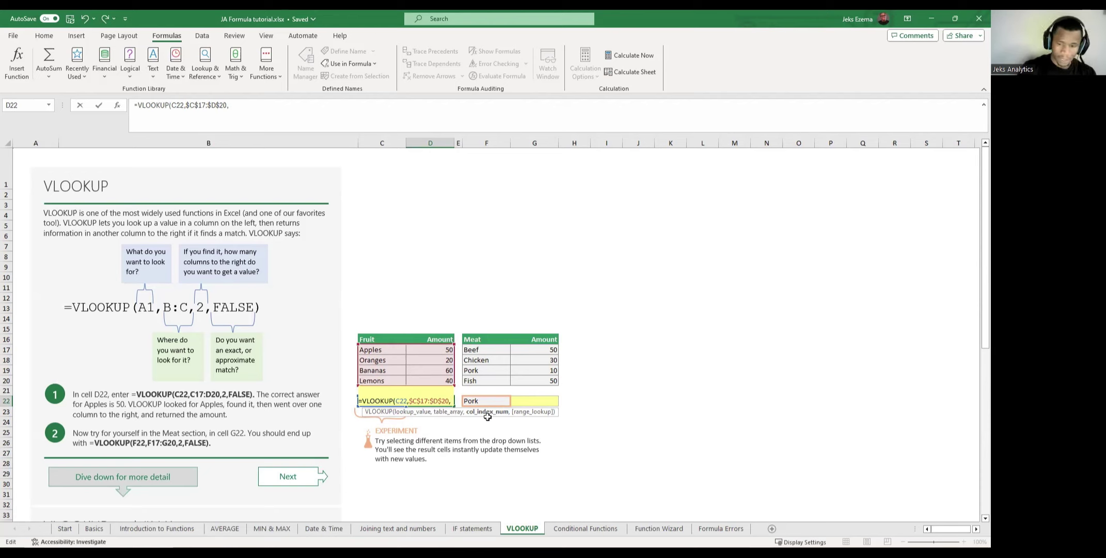
Finish D22's formula as =VLOOKUP(C22,$C$17:$D$20,2,FALSE) and enter it.
text(2)
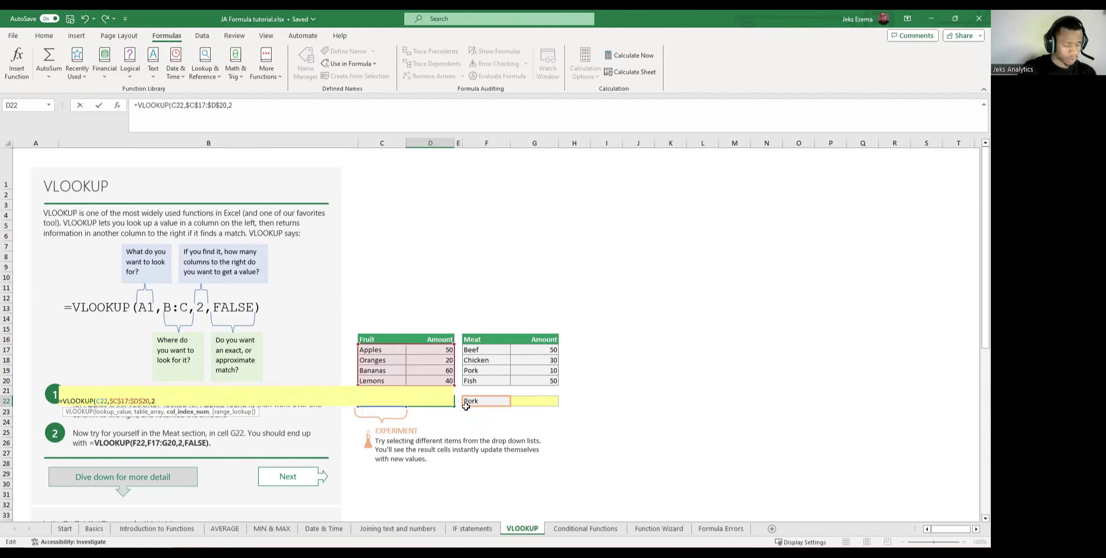
text(,)
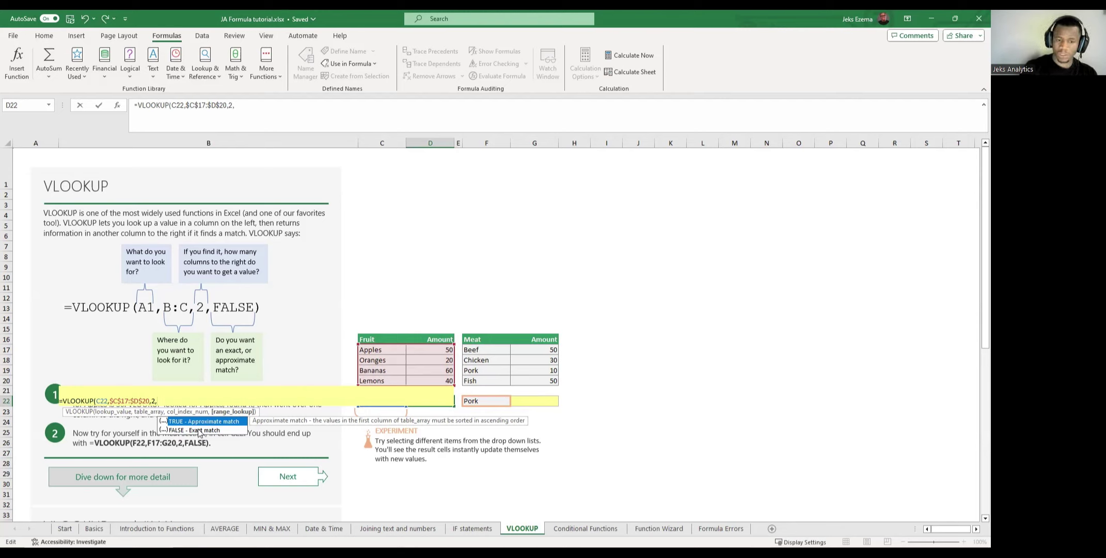
text(FALSE)
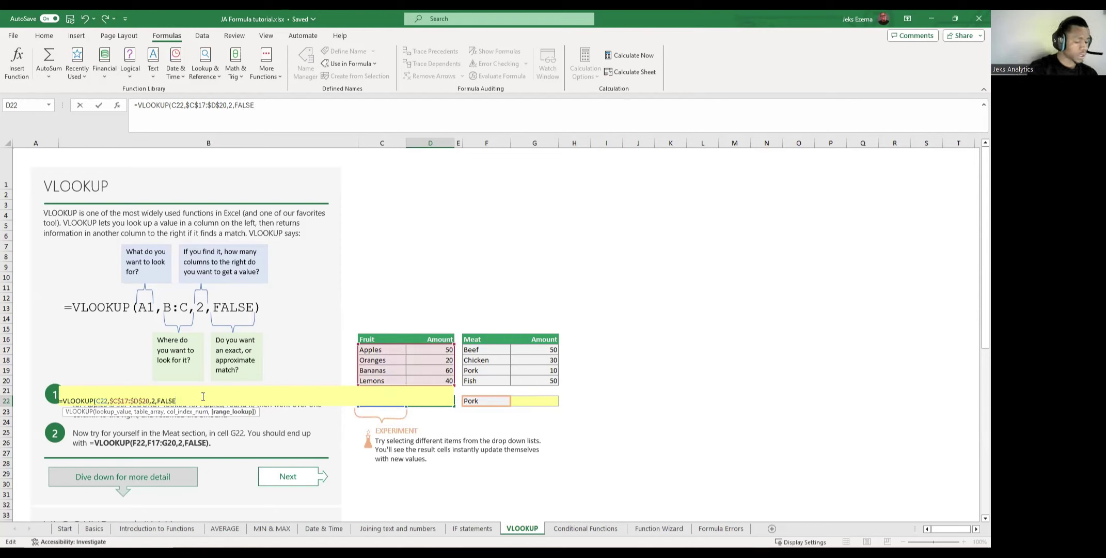
text())
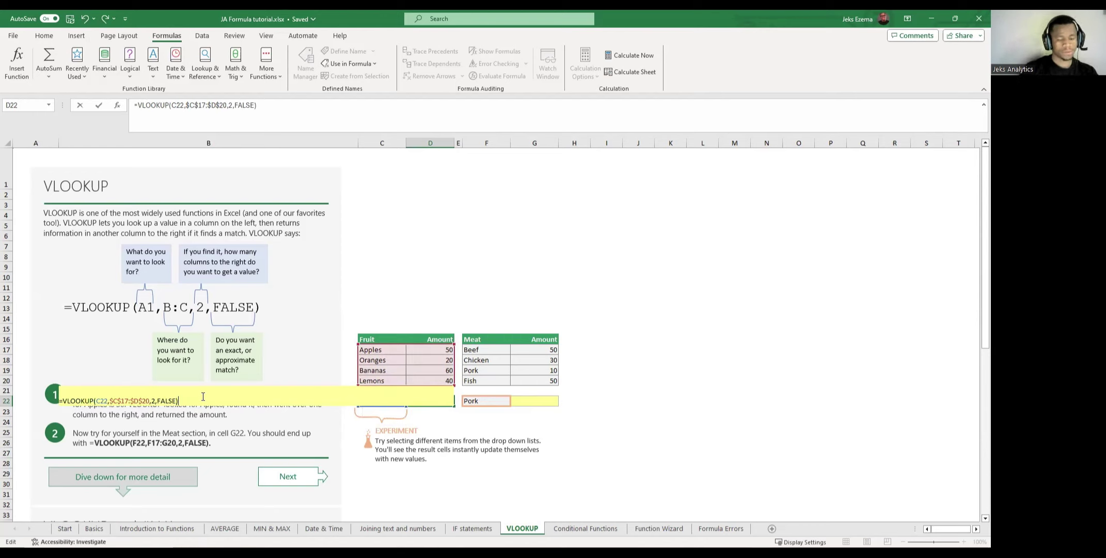
key(Return)
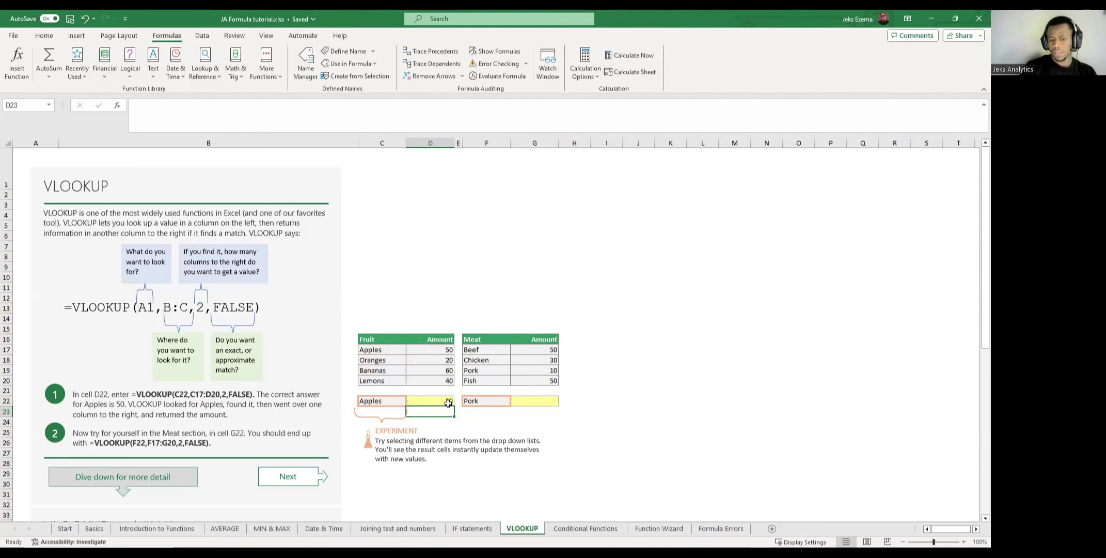
Switch C22's dropdown through Oranges and Bananas to Lemons so D22 returns 40.
click(447, 400)
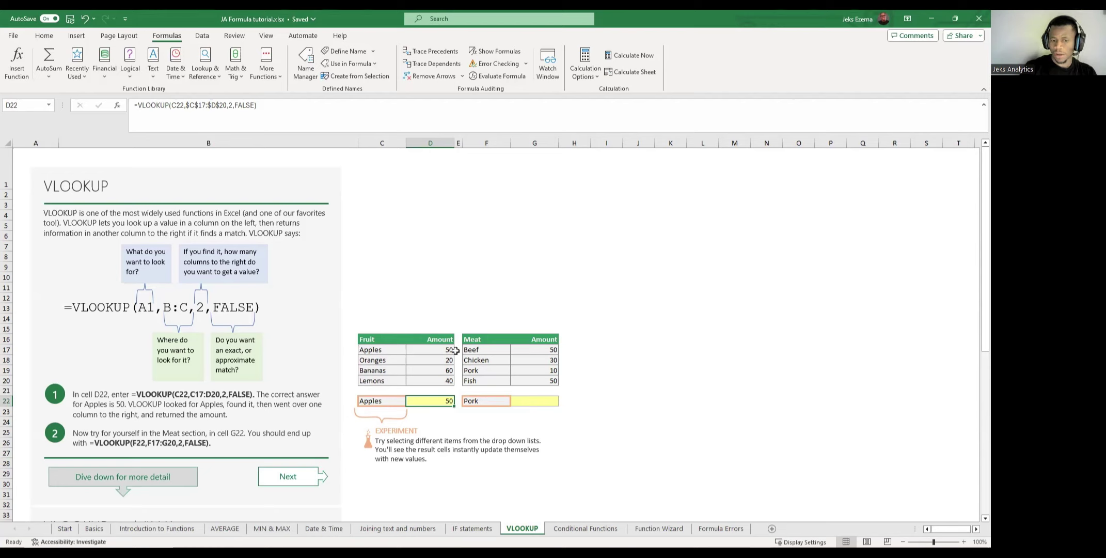
click(381, 400)
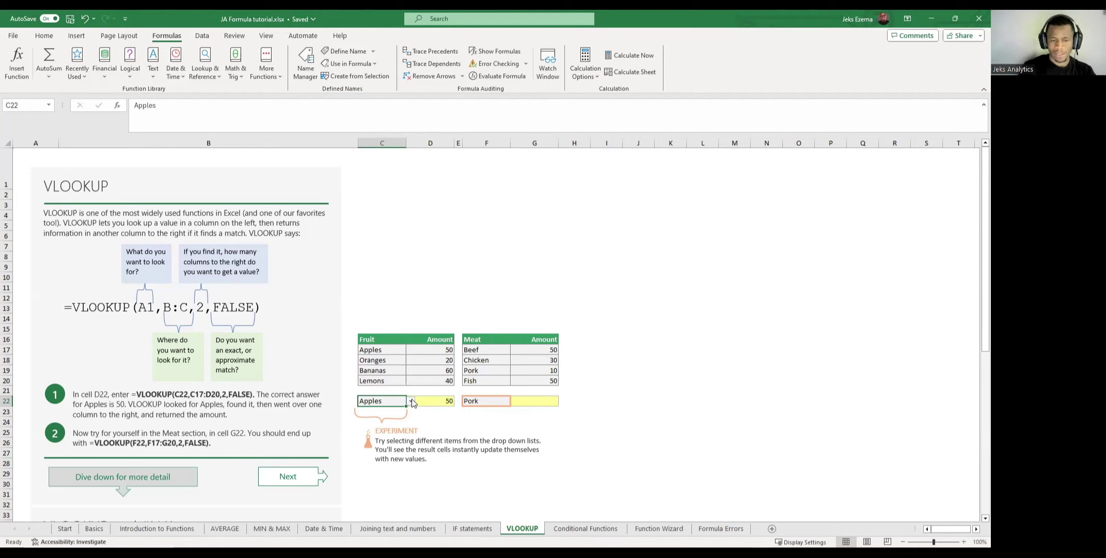
click(411, 402)
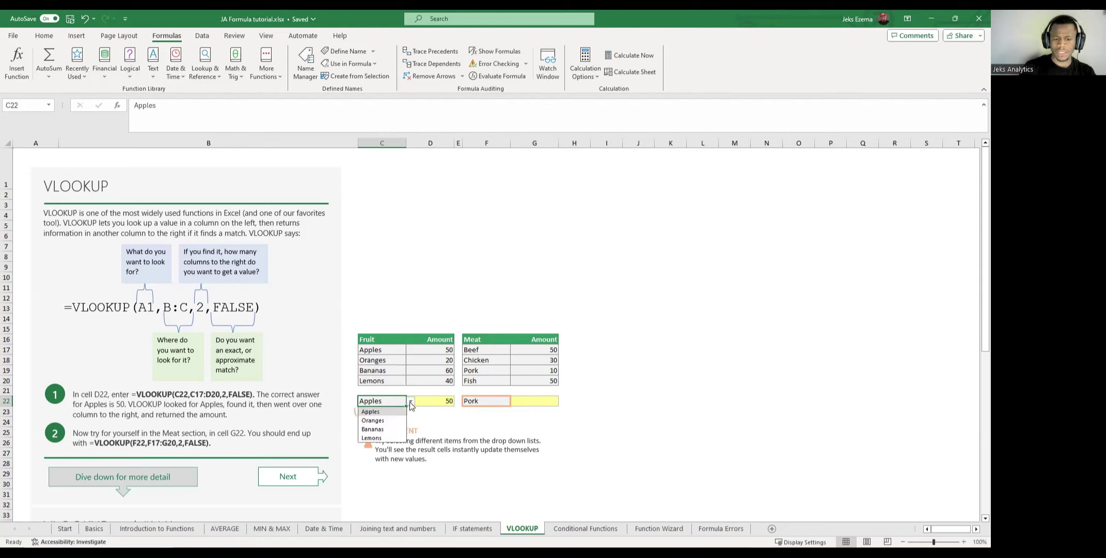
click(376, 420)
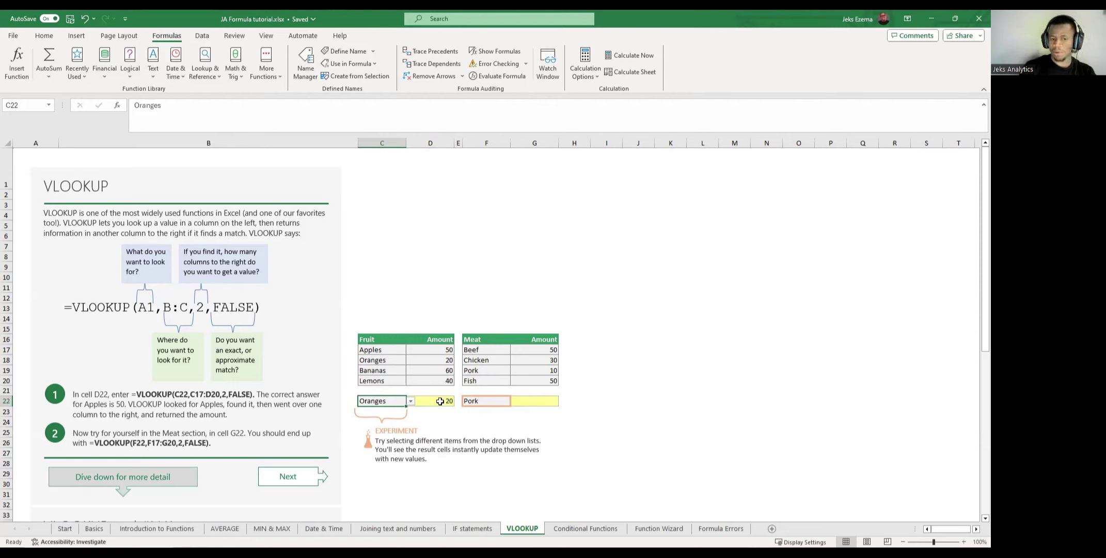
click(412, 401)
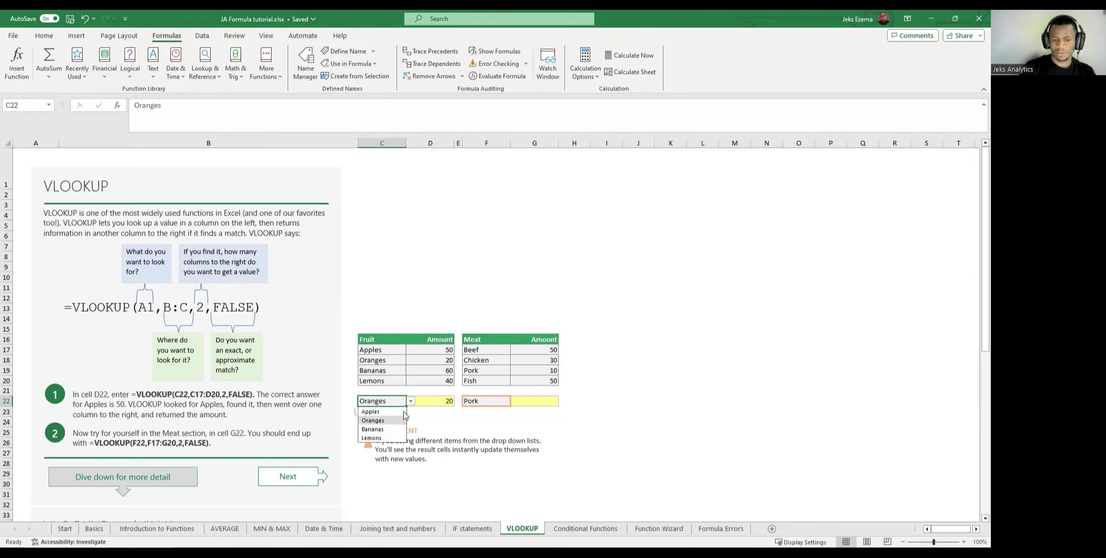
click(376, 430)
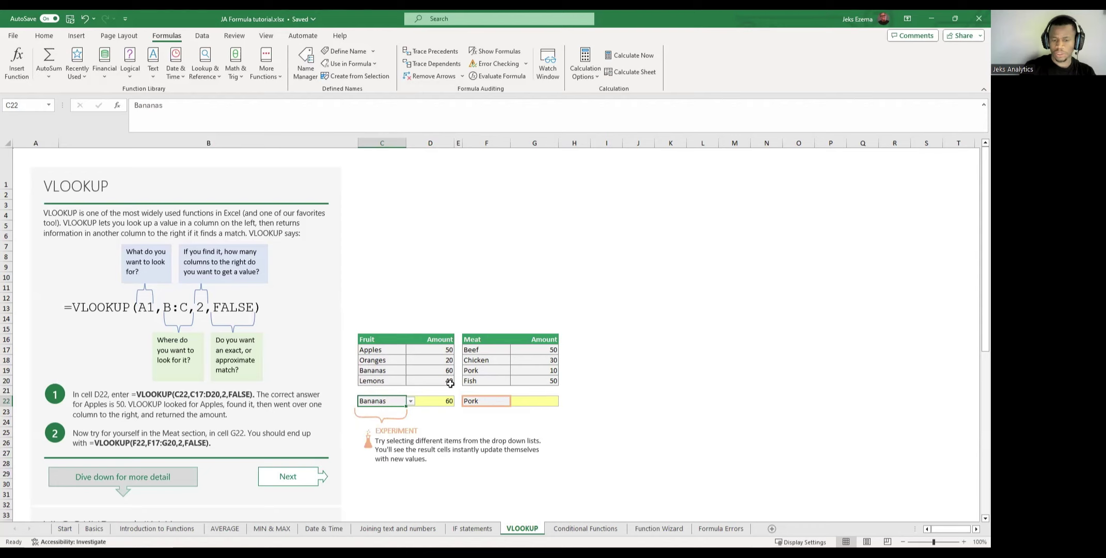
click(411, 402)
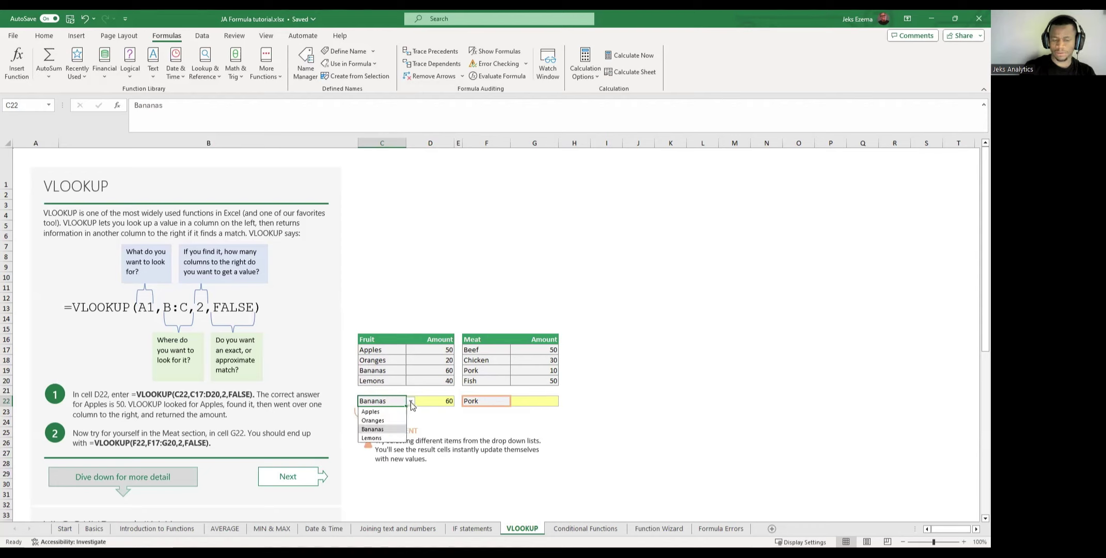
click(371, 438)
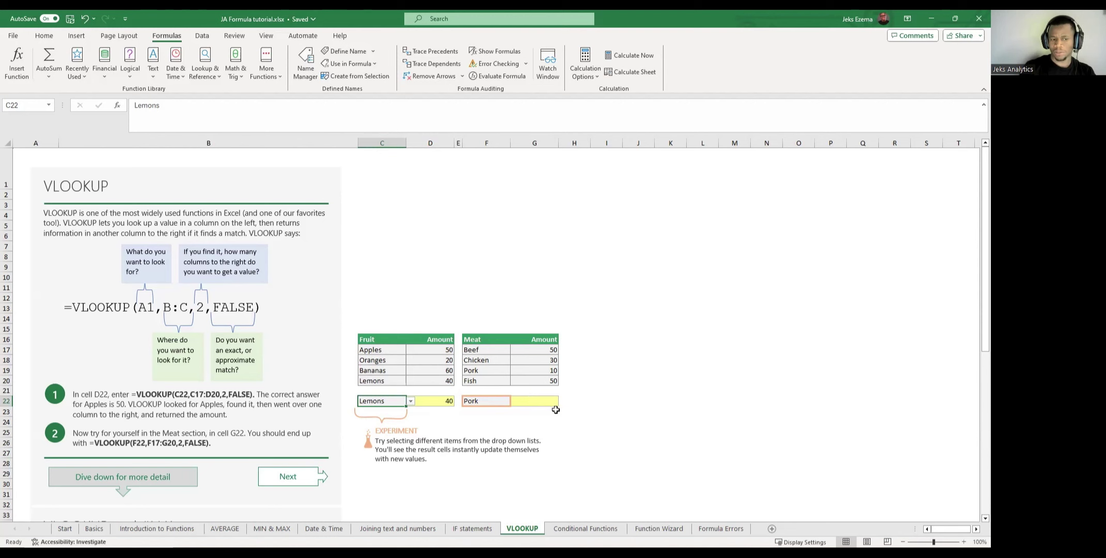
scroll(614, 383, down, 2)
scroll(615, 382, down, 5)
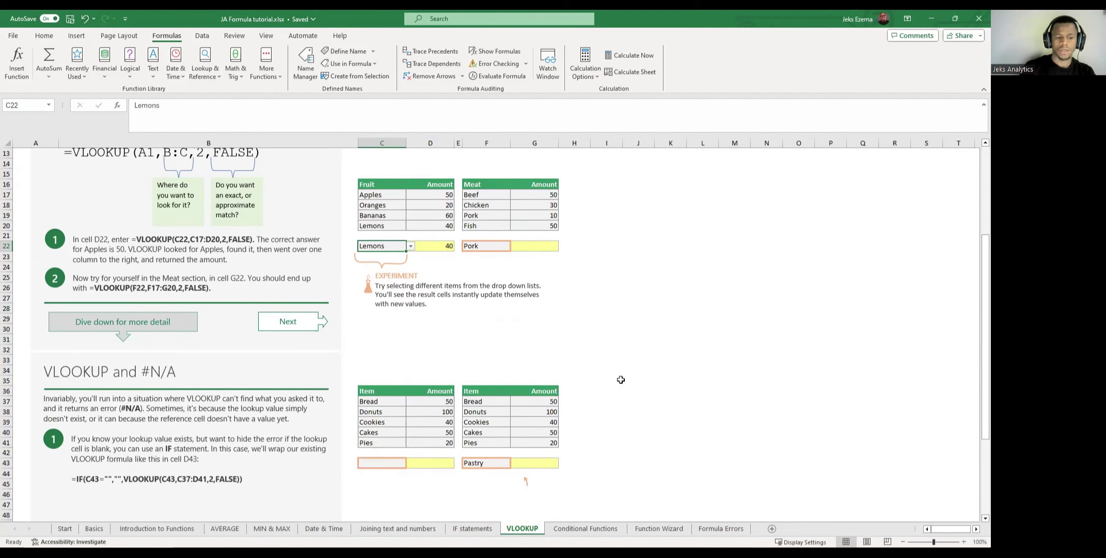
scroll(620, 380, down, 1)
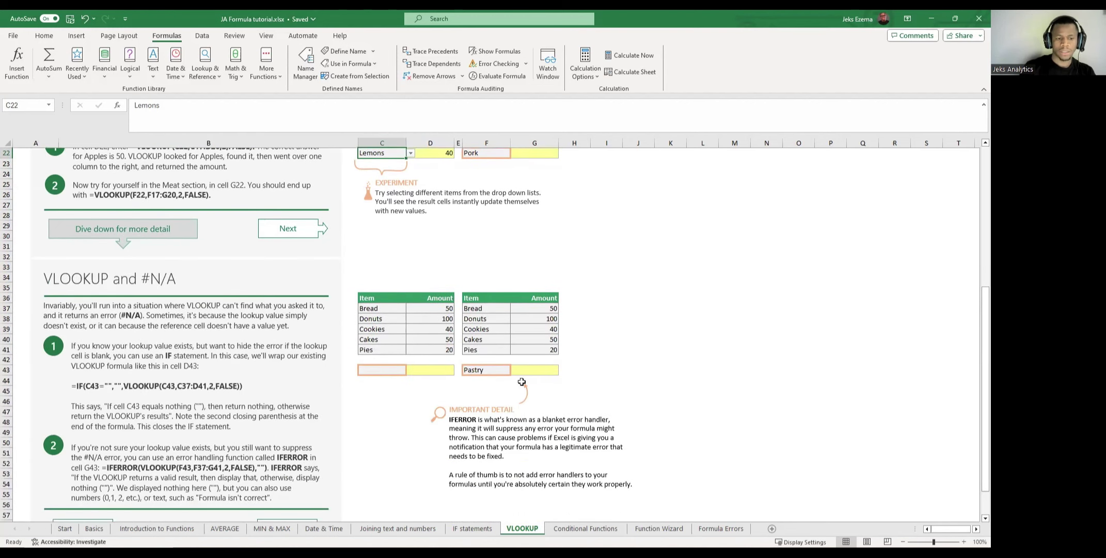
scroll(231, 329, down, 3)
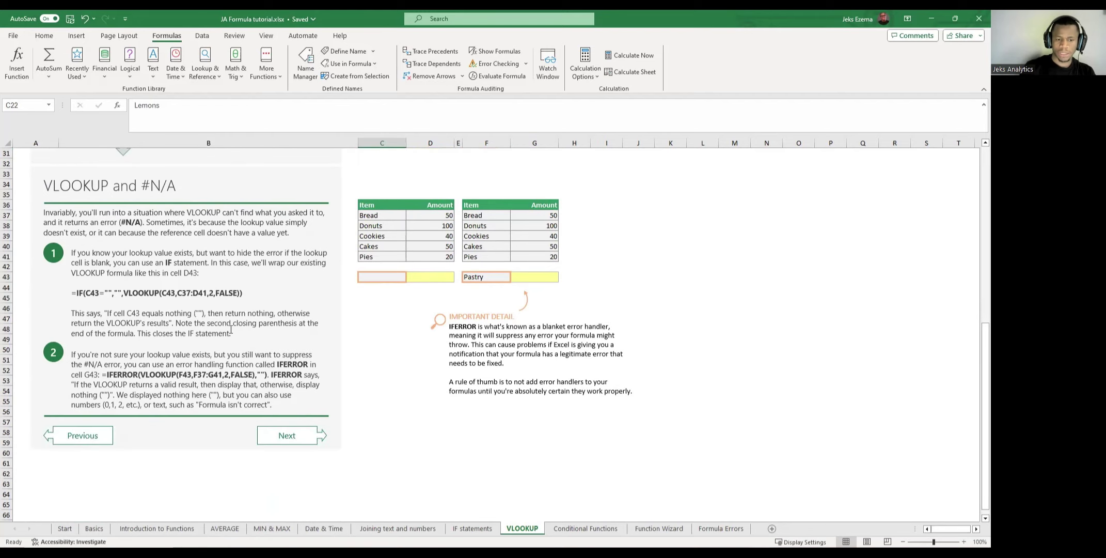
scroll(231, 329, up, 2)
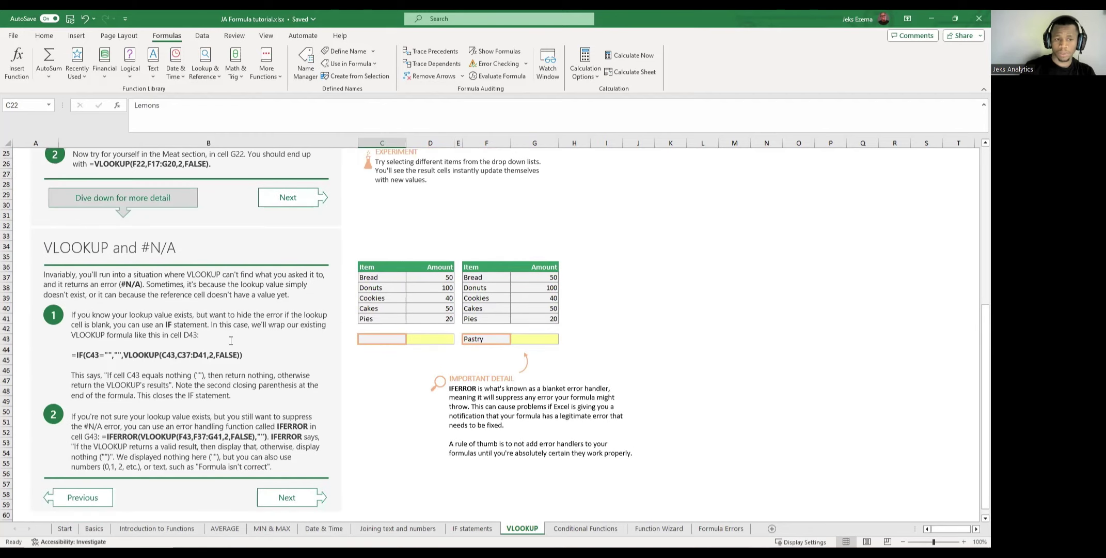
scroll(210, 302, up, 2)
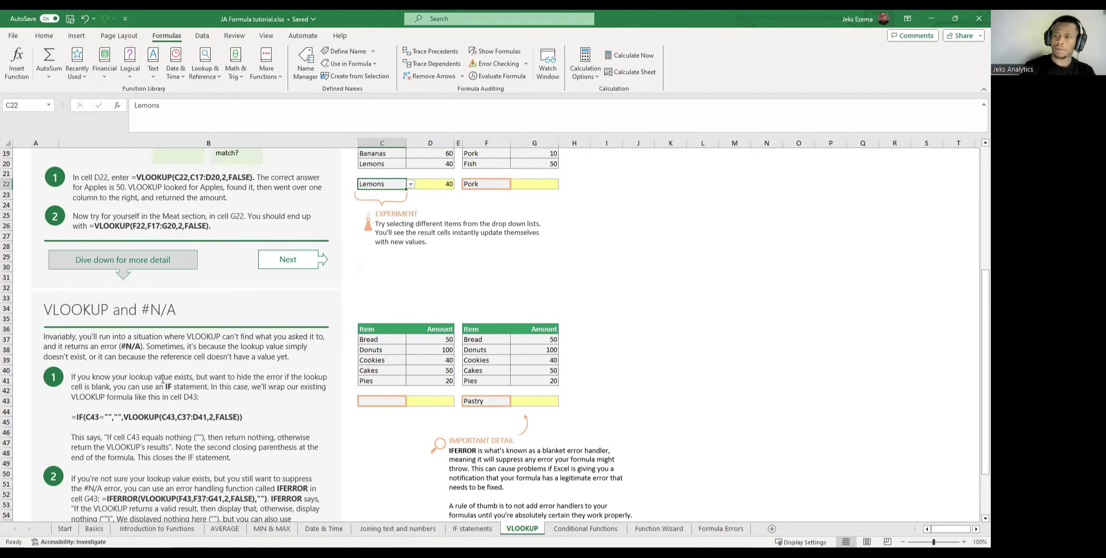
scroll(186, 378, down, 2)
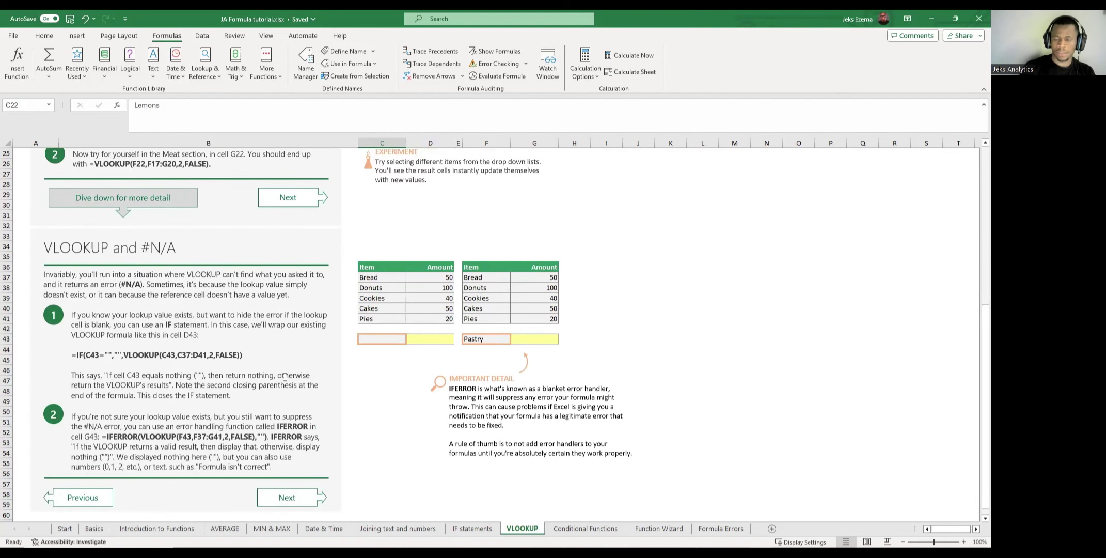
scroll(286, 378, up, 2)
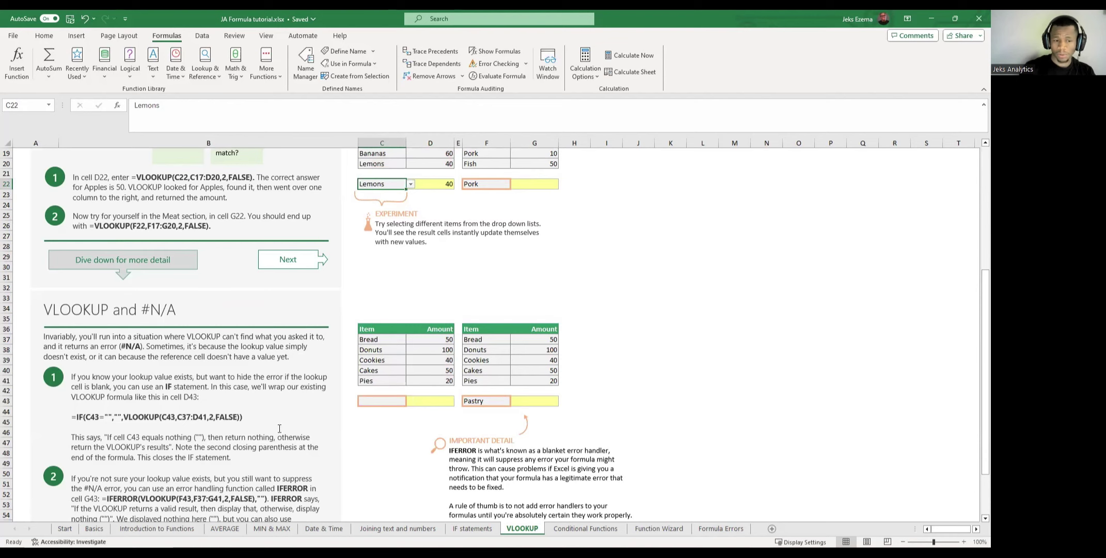
scroll(244, 394, up, 3)
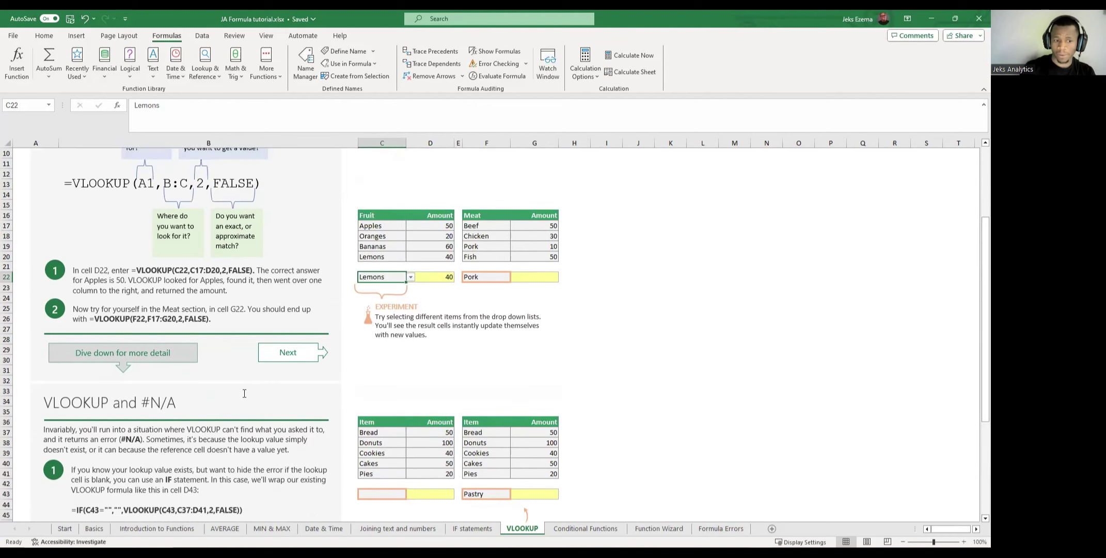
scroll(244, 394, up, 3)
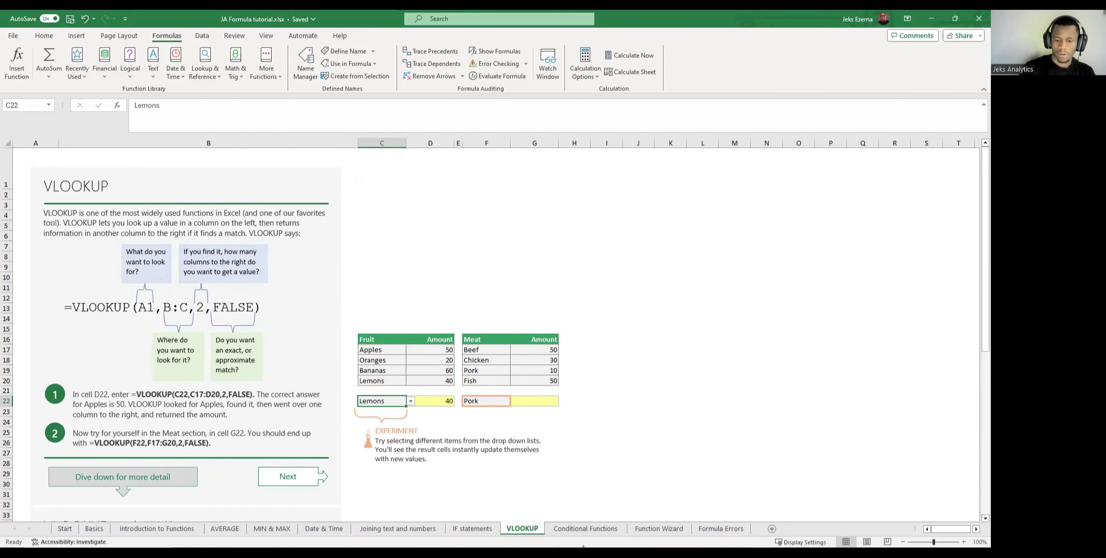
Go to the Conditional Functions sheet and select D17 for the Apples SUMIF result.
click(574, 529)
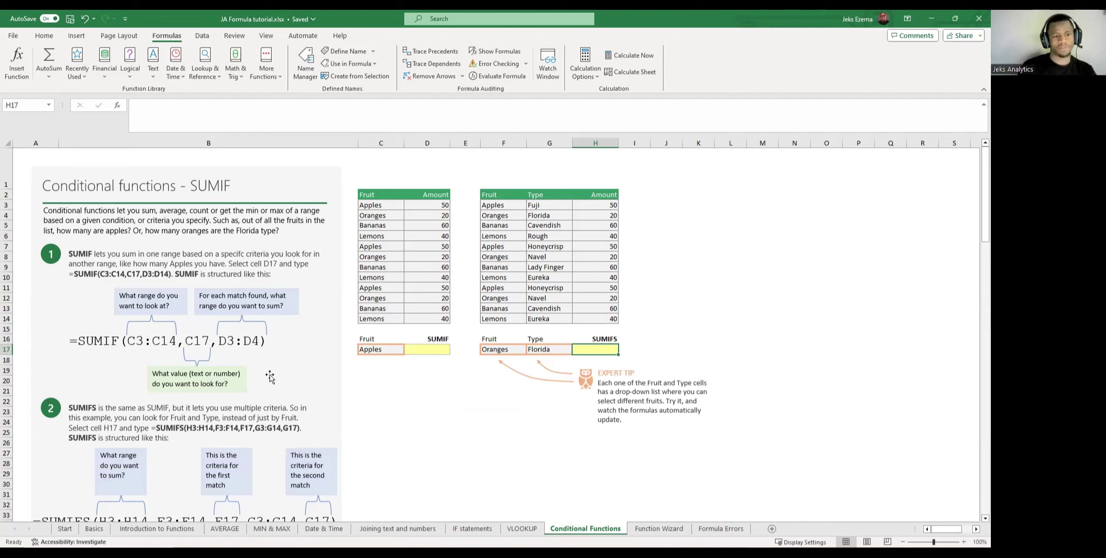
click(426, 352)
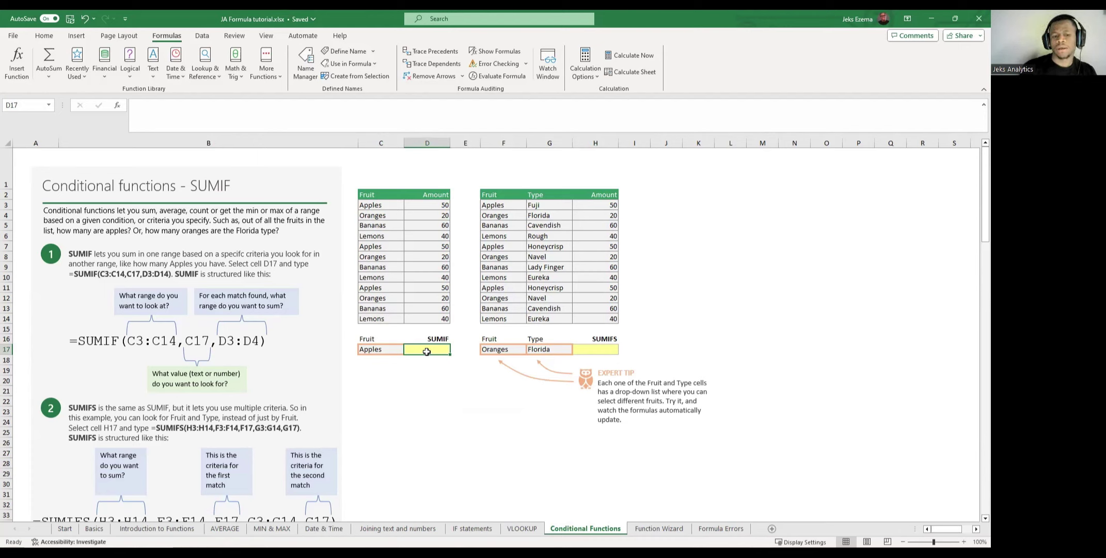
click(390, 355)
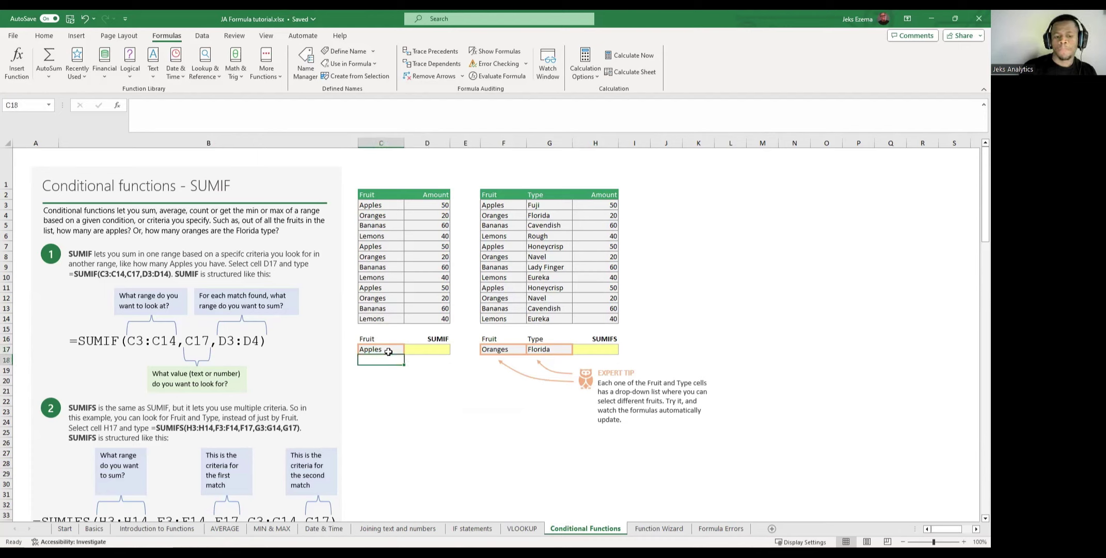
click(428, 352)
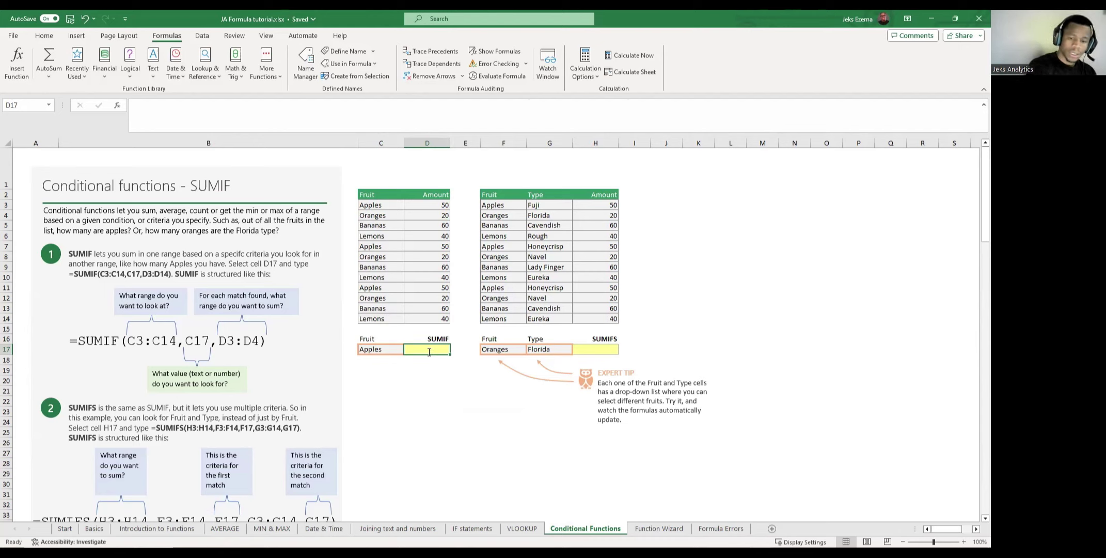
Start a SUMIF in D17 with C3:D14 as its range.
text(=)
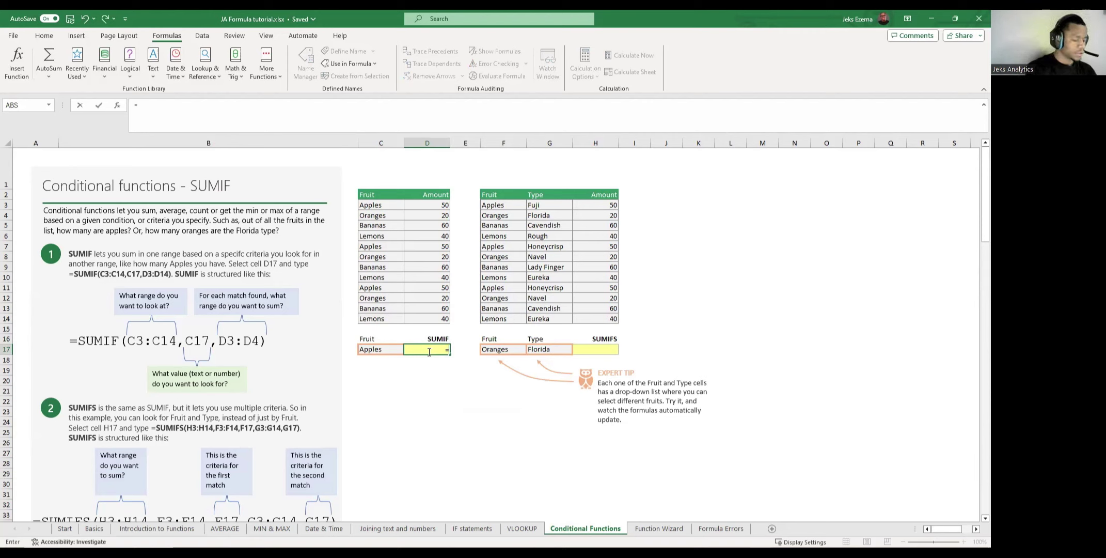
text(sum)
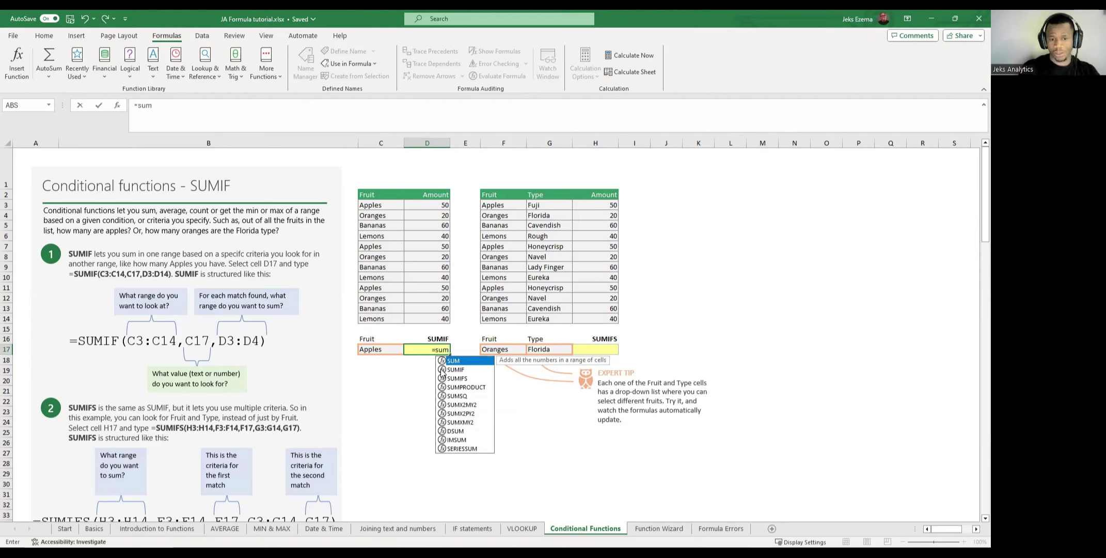
click(457, 369)
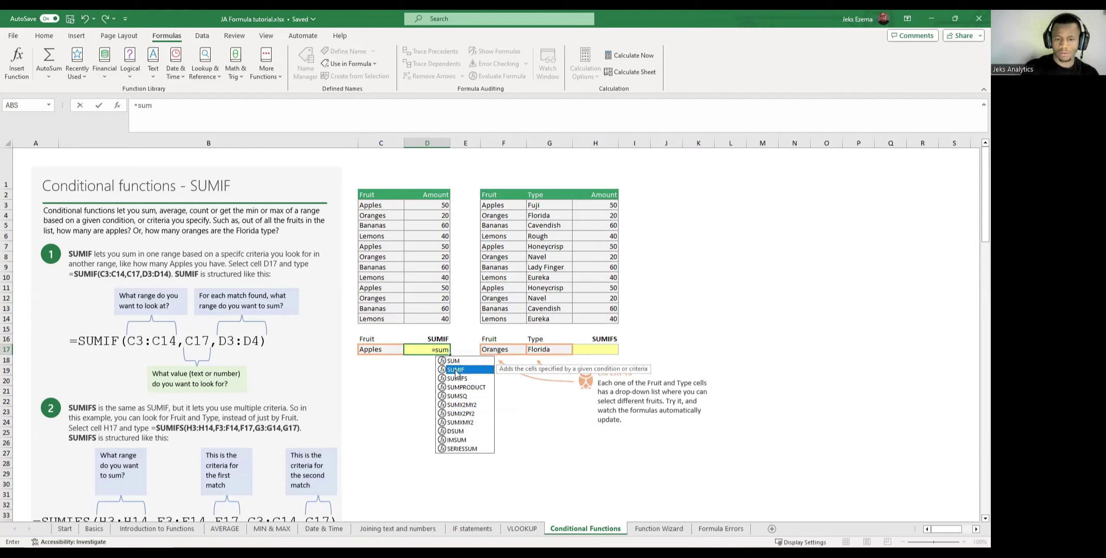
double_click(456, 371)
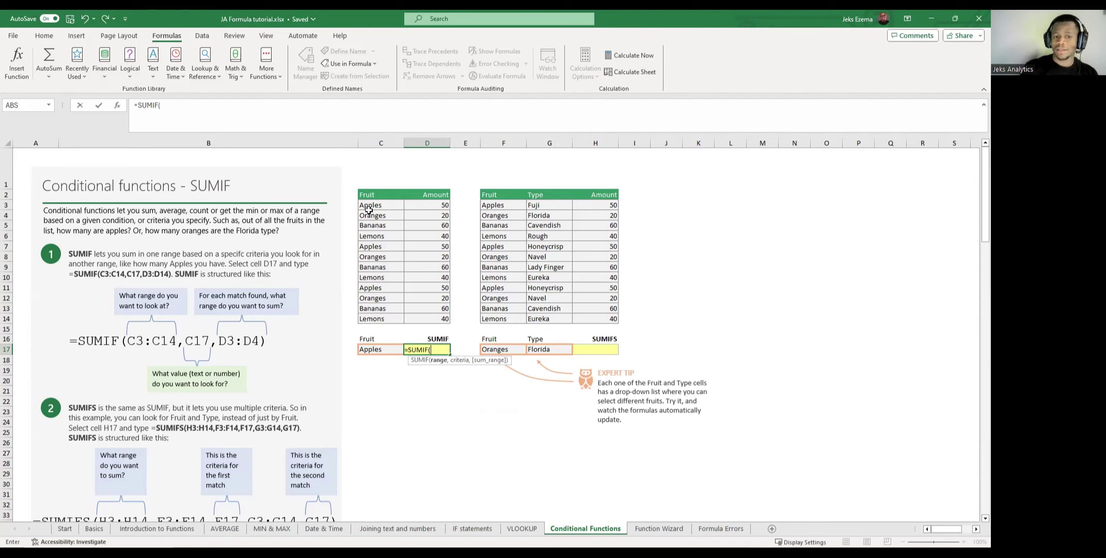
drag(366, 206, 440, 316)
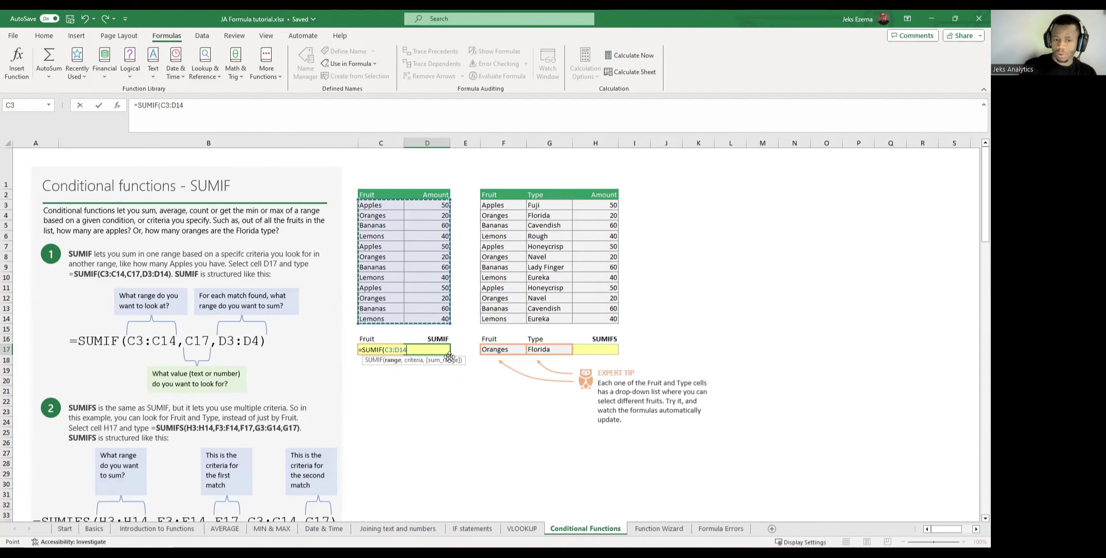
click(390, 349)
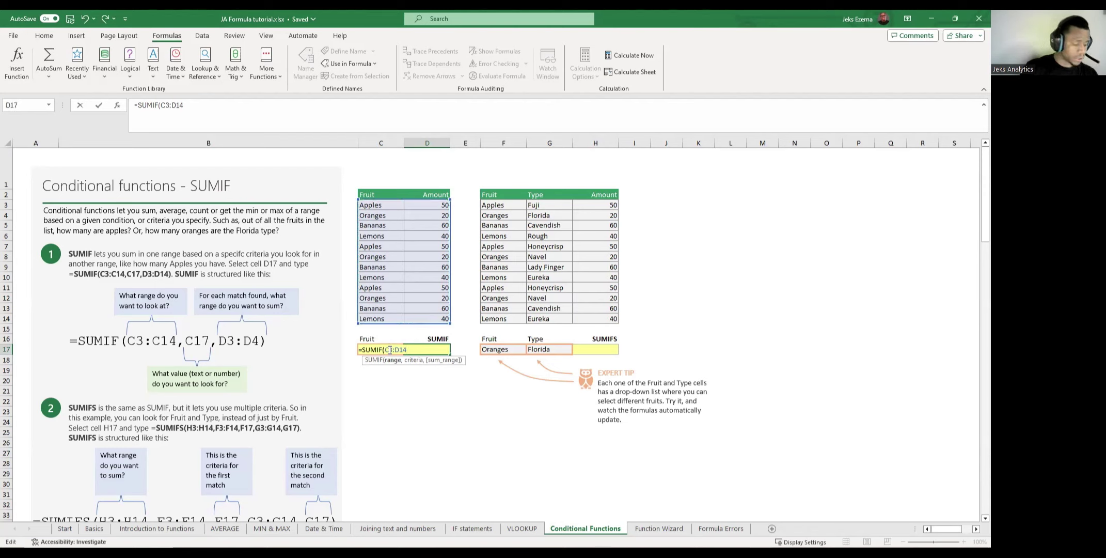
Make the SUMIF range absolute as $C$3:$D$14 and add "Apples" as the criterion.
key(F4)
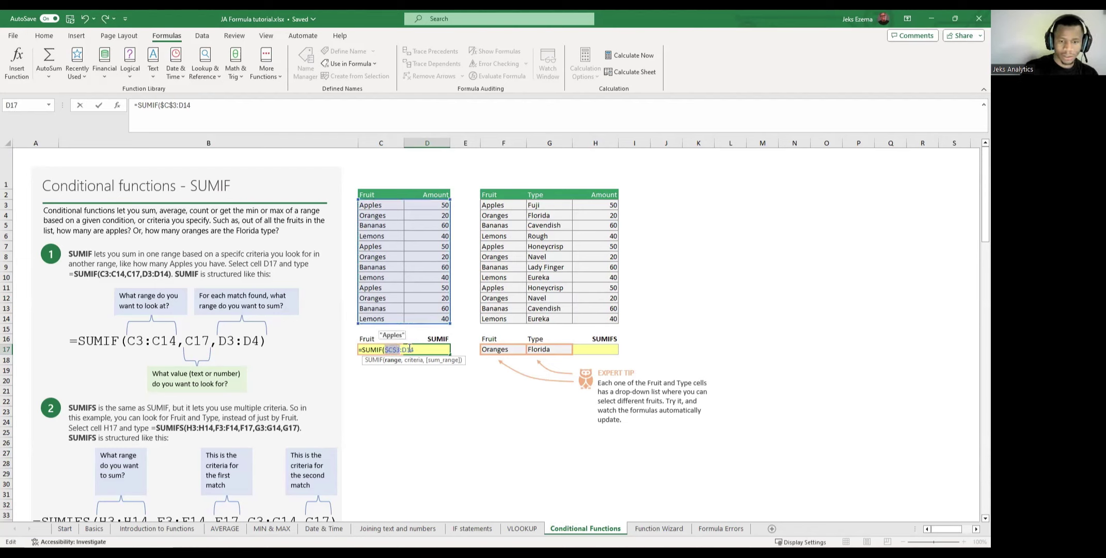
click(407, 350)
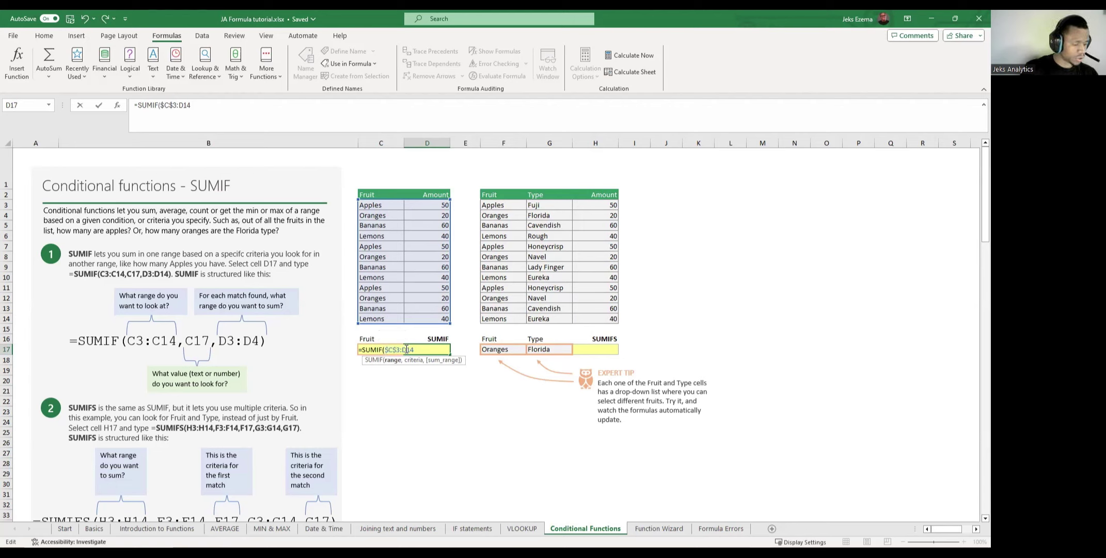
key(F4)
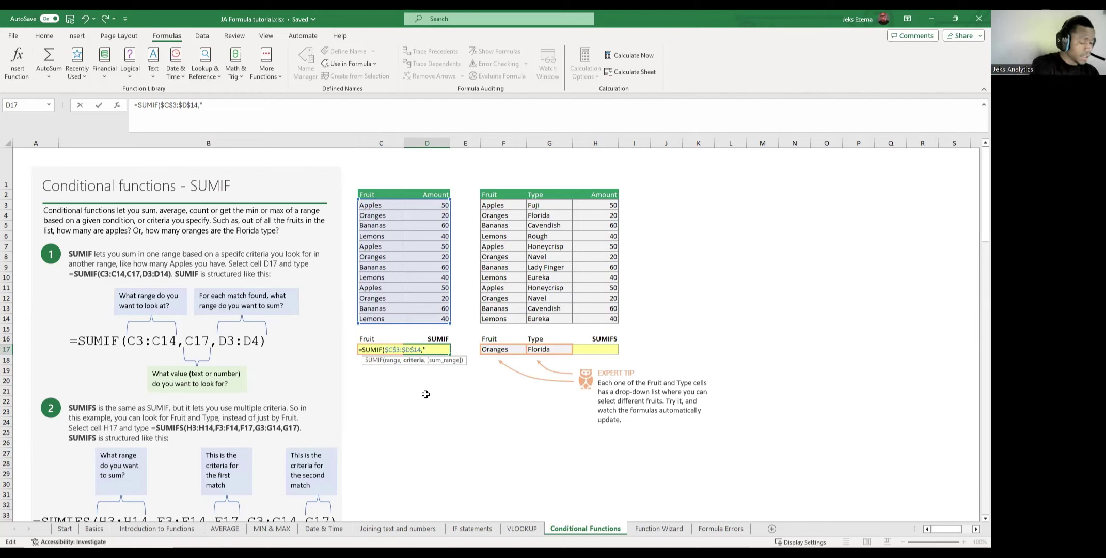
text(pp)
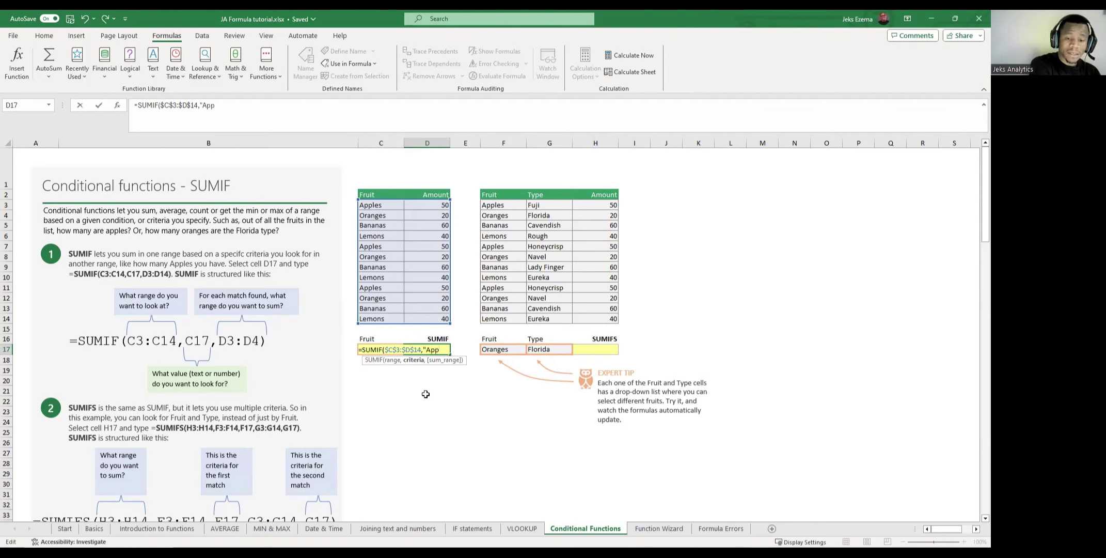
text(les)
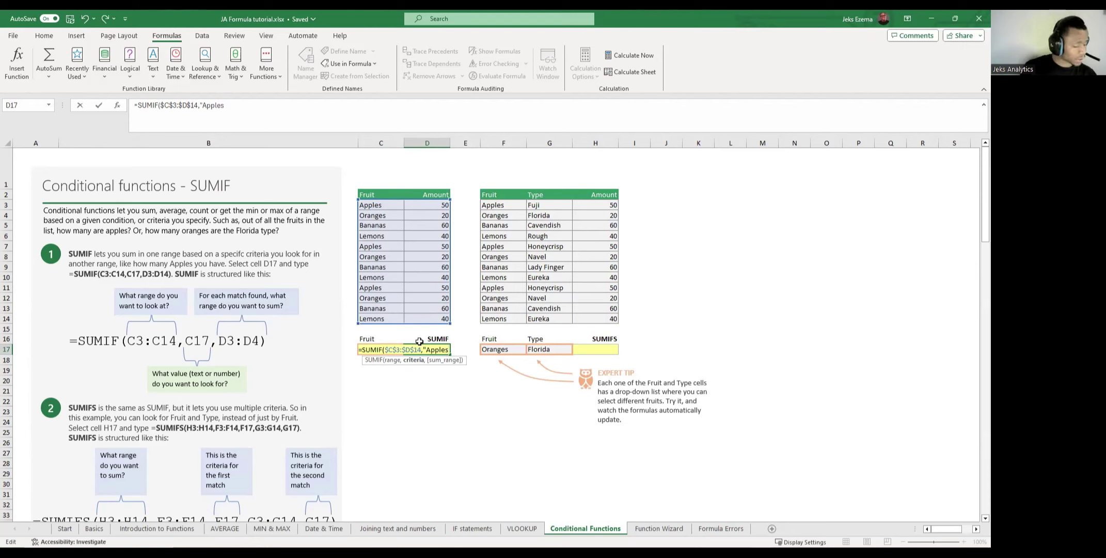
text(")
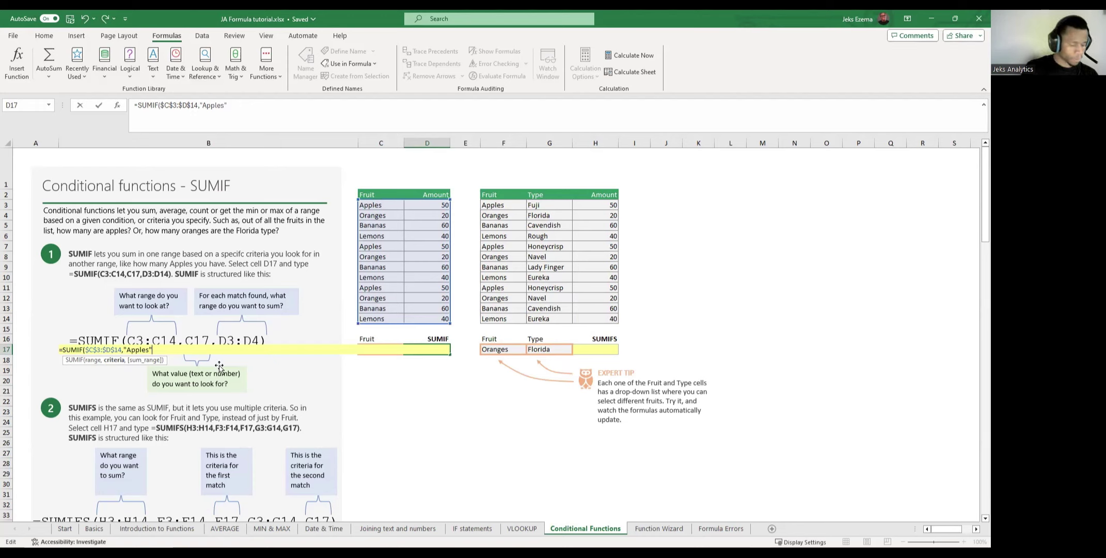
text(,)
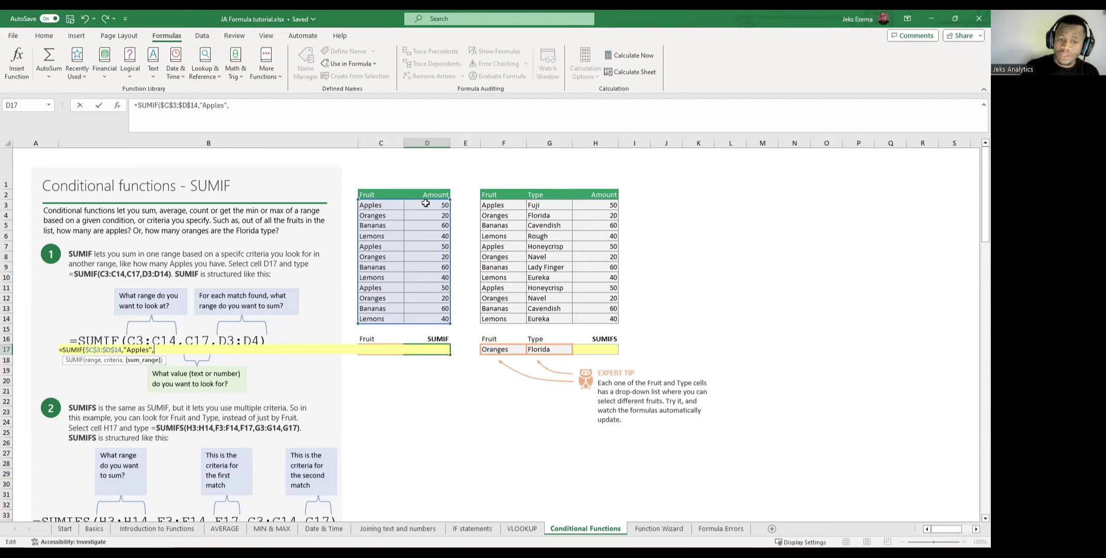
Add $D$3:$D$14 as the sum range and close the formula, giving 150.
drag(425, 204, 441, 315)
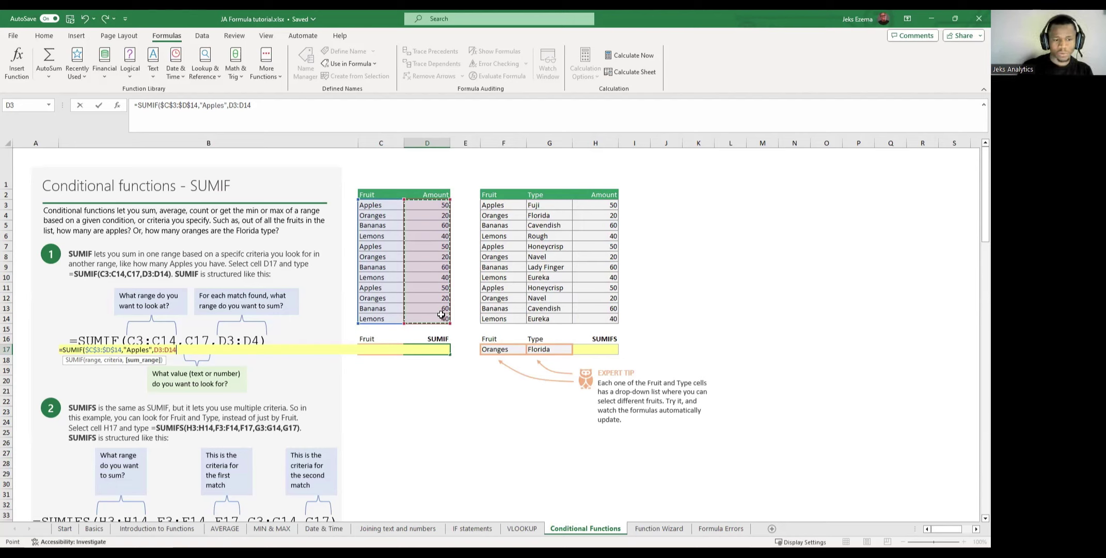
click(159, 350)
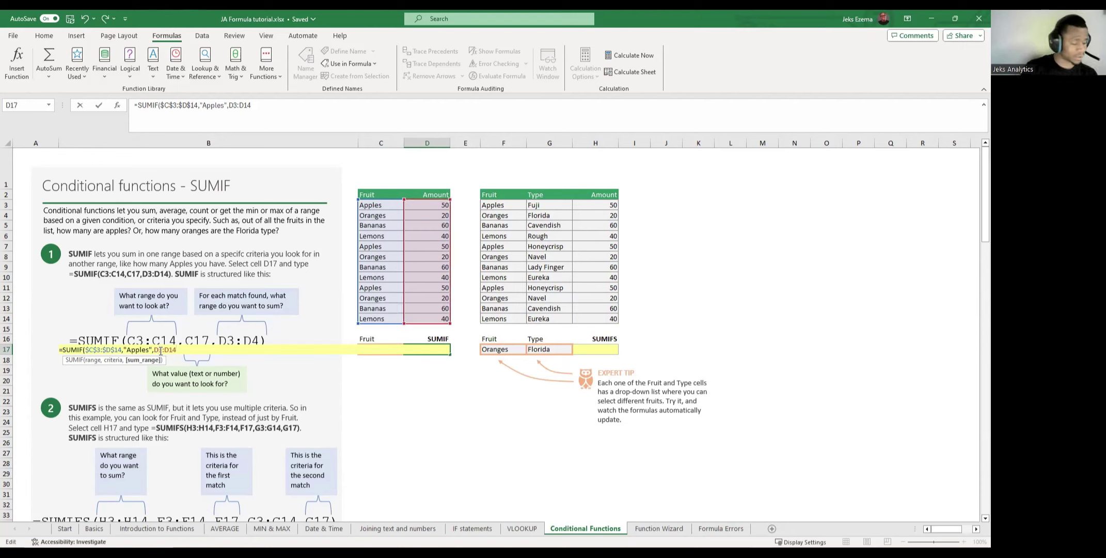
key(F4)
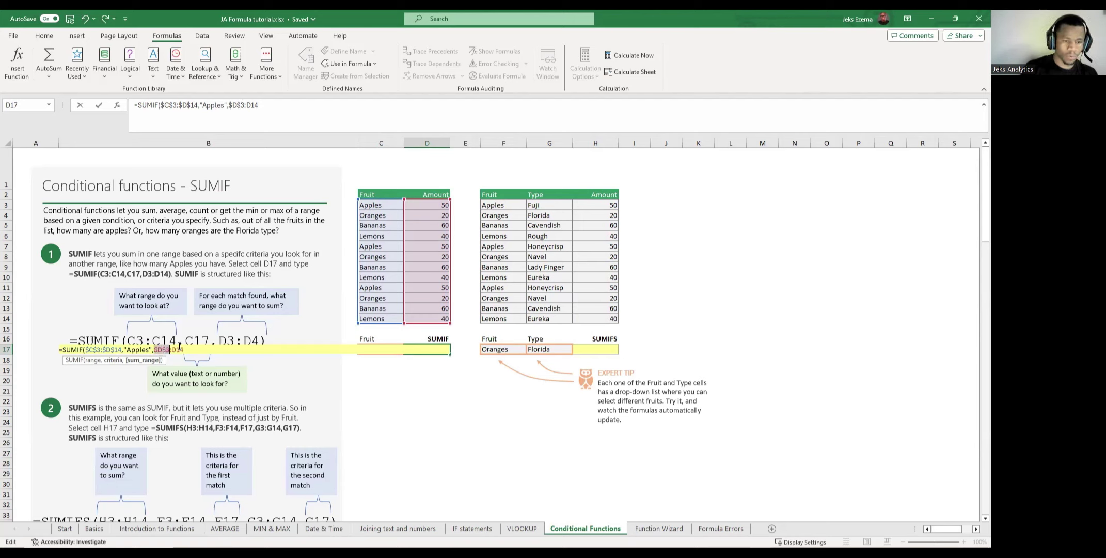
click(177, 350)
key(F4)
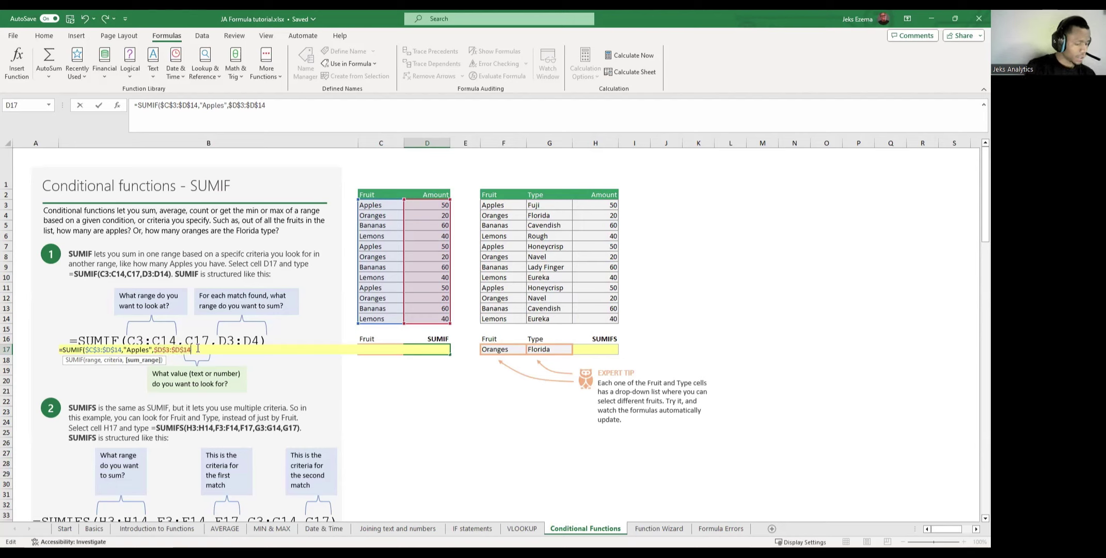
text())
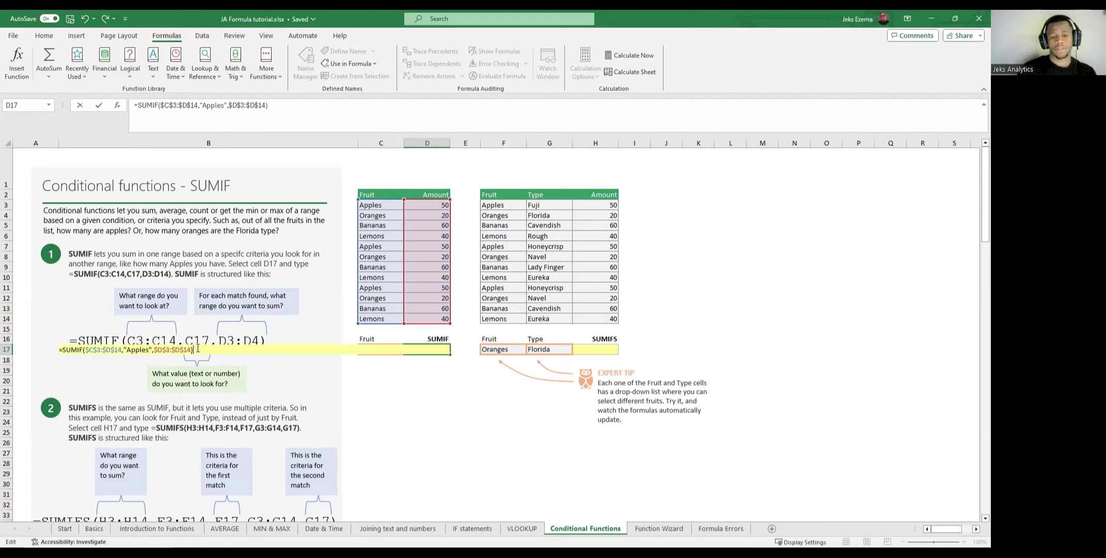
key(Return)
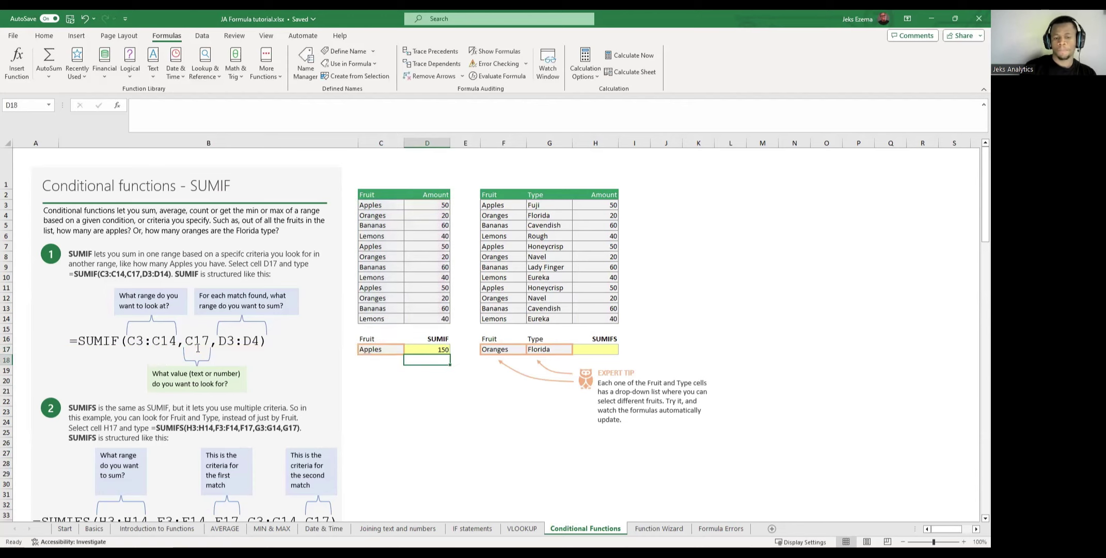
click(422, 350)
click(387, 196)
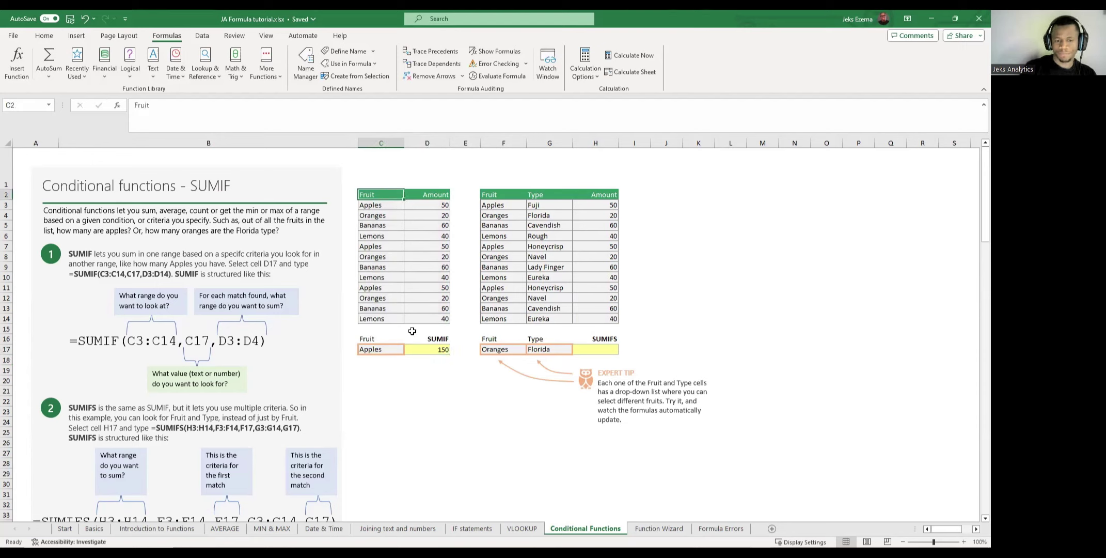
click(424, 381)
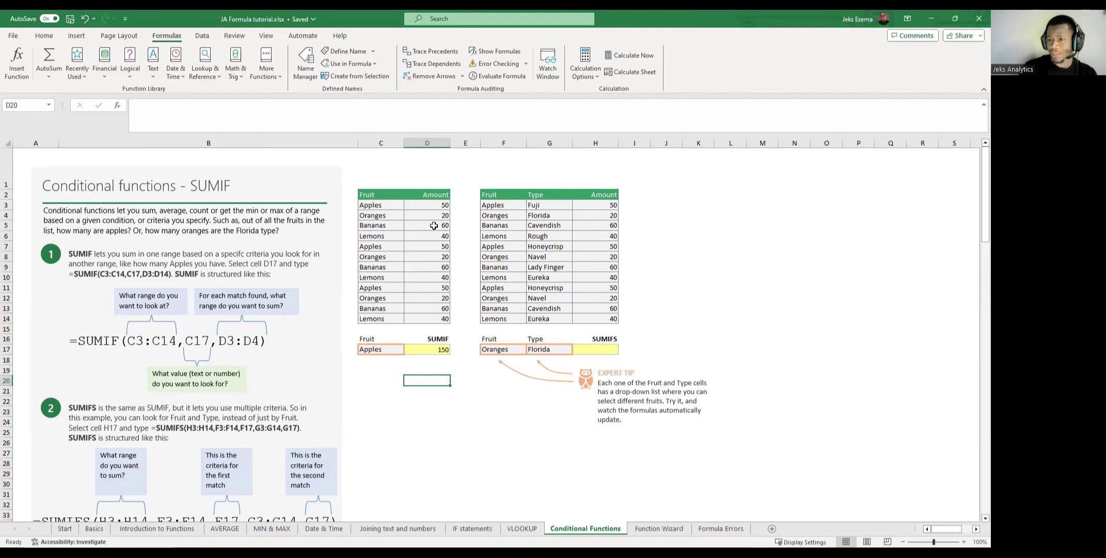
click(373, 205)
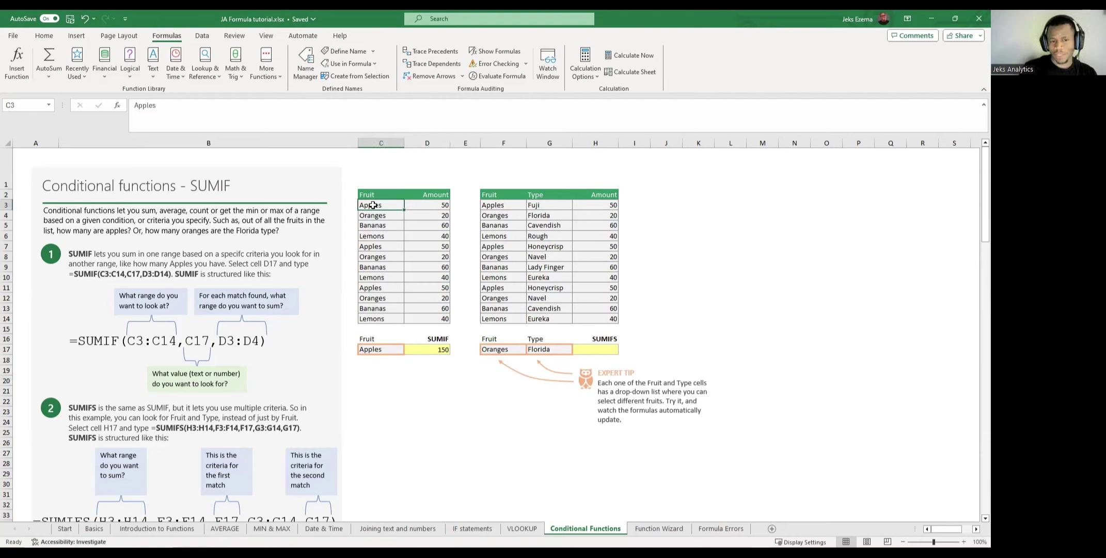
click(372, 246)
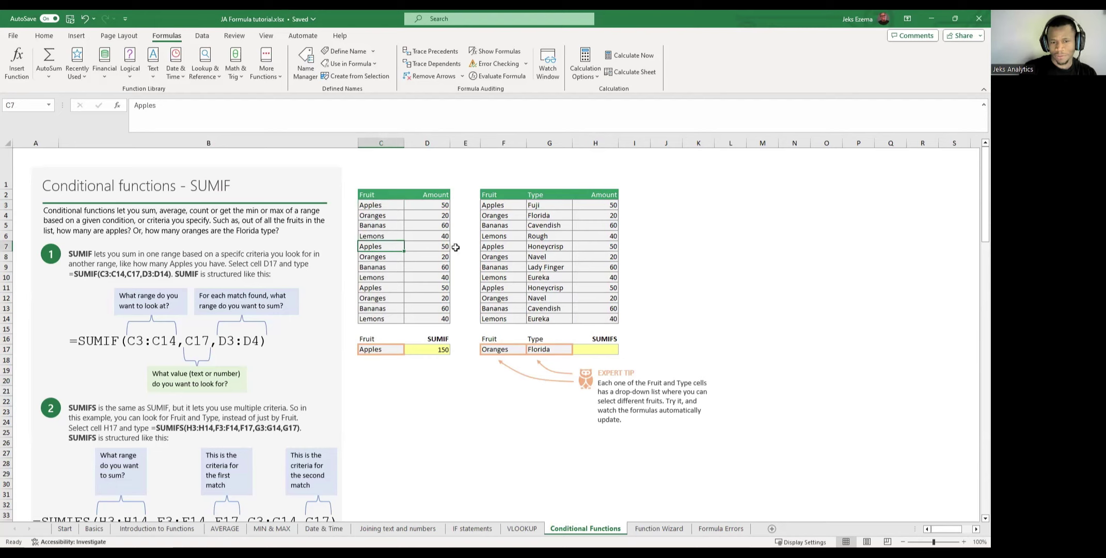
click(370, 290)
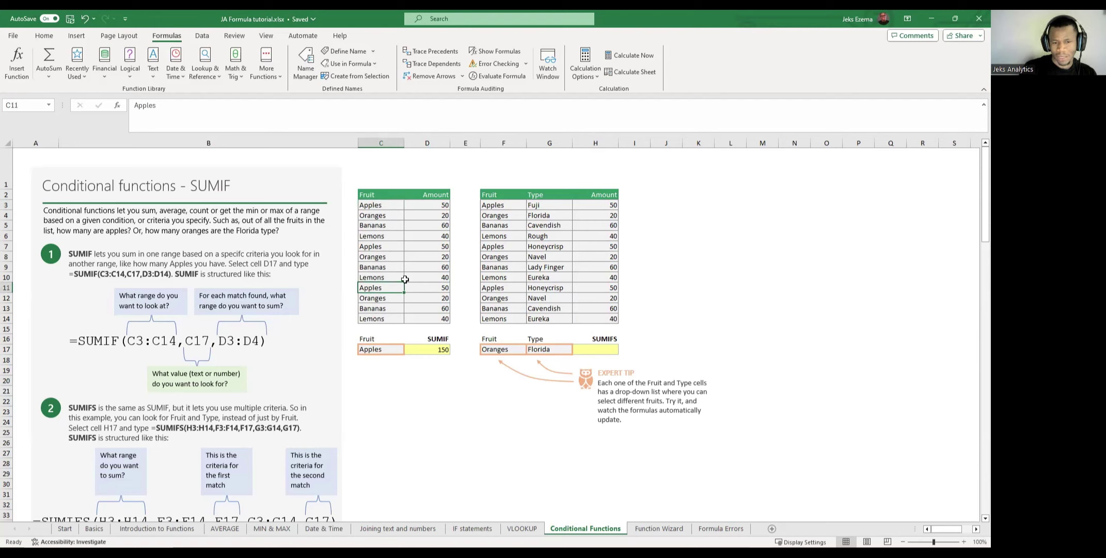
click(433, 351)
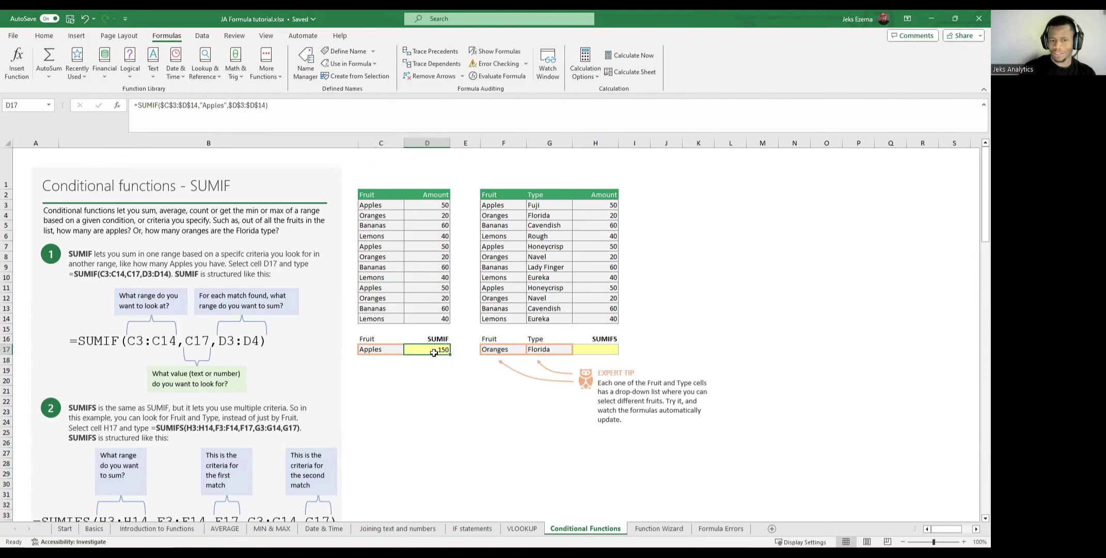
click(447, 374)
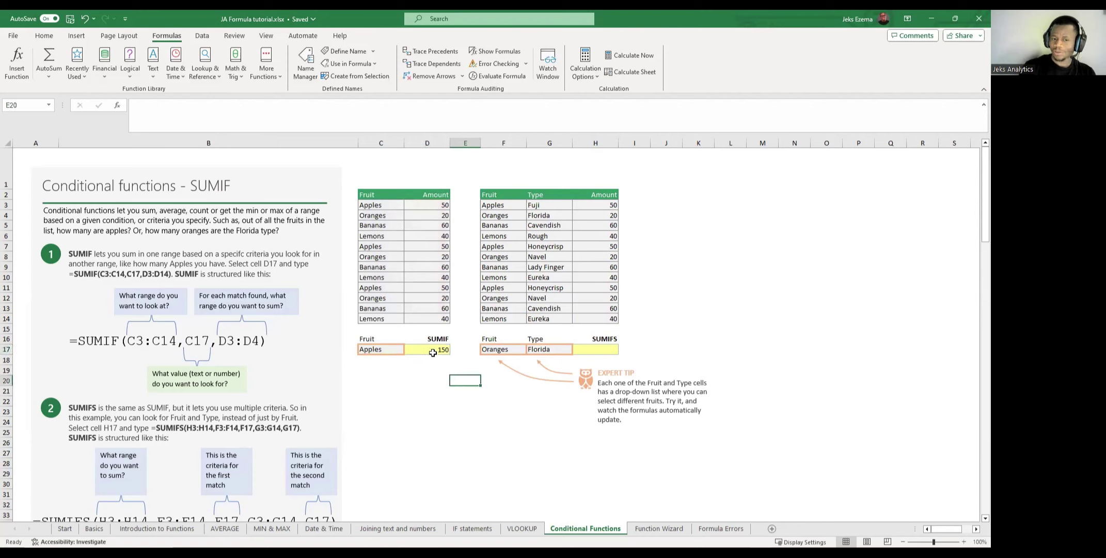
click(434, 353)
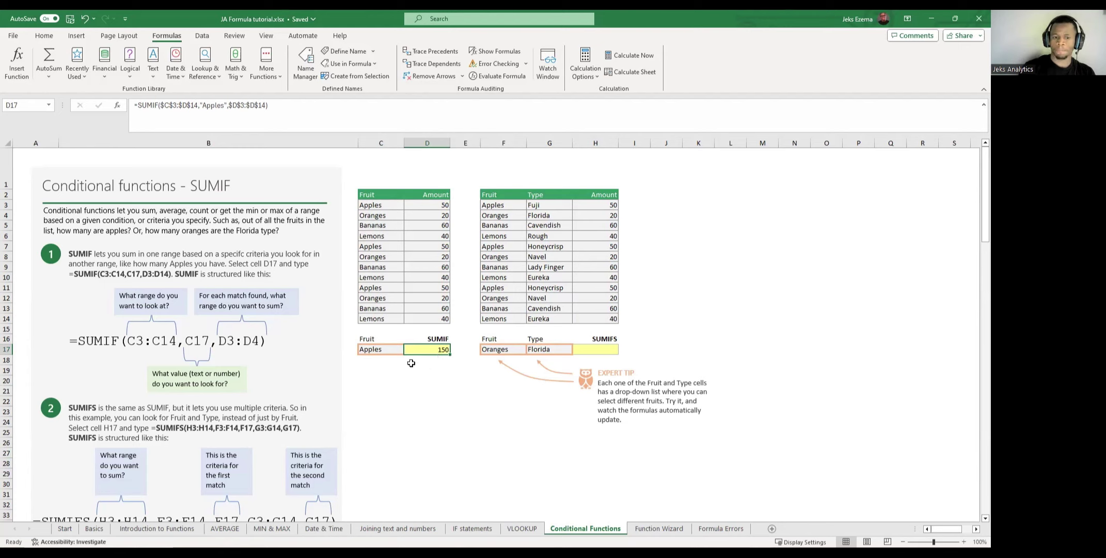
click(459, 422)
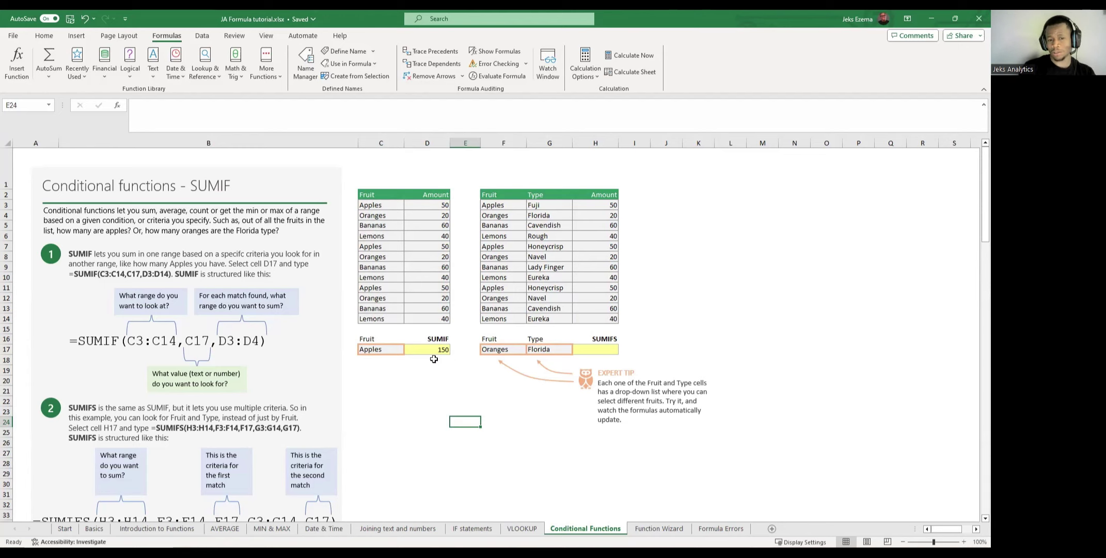
click(388, 350)
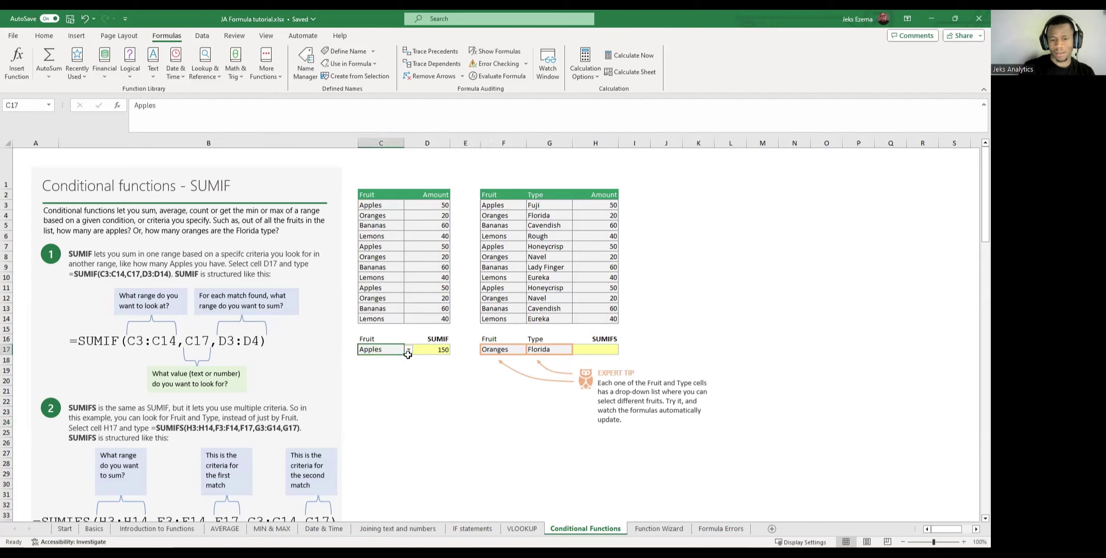
click(412, 349)
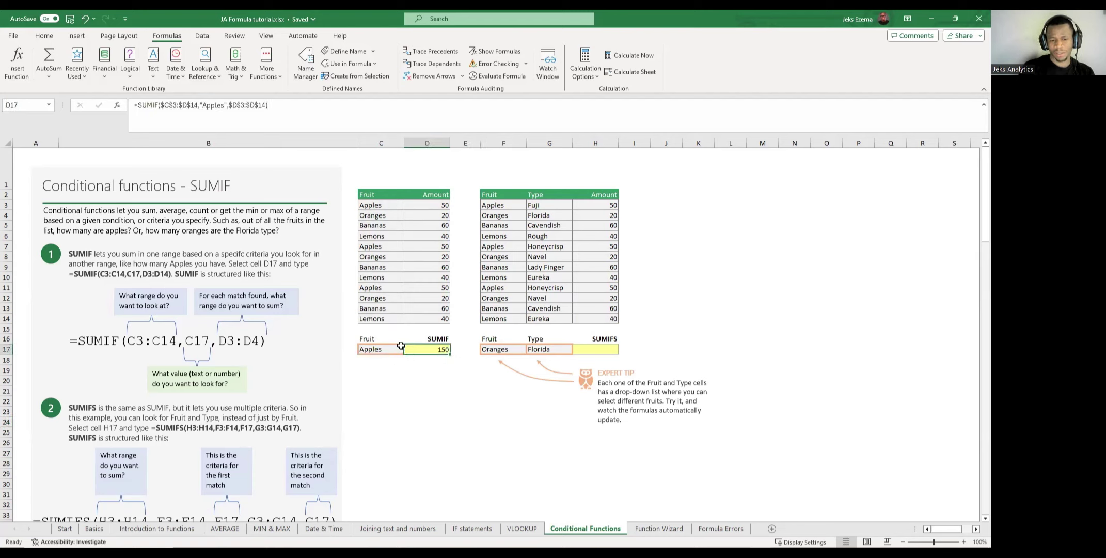
click(391, 350)
click(409, 350)
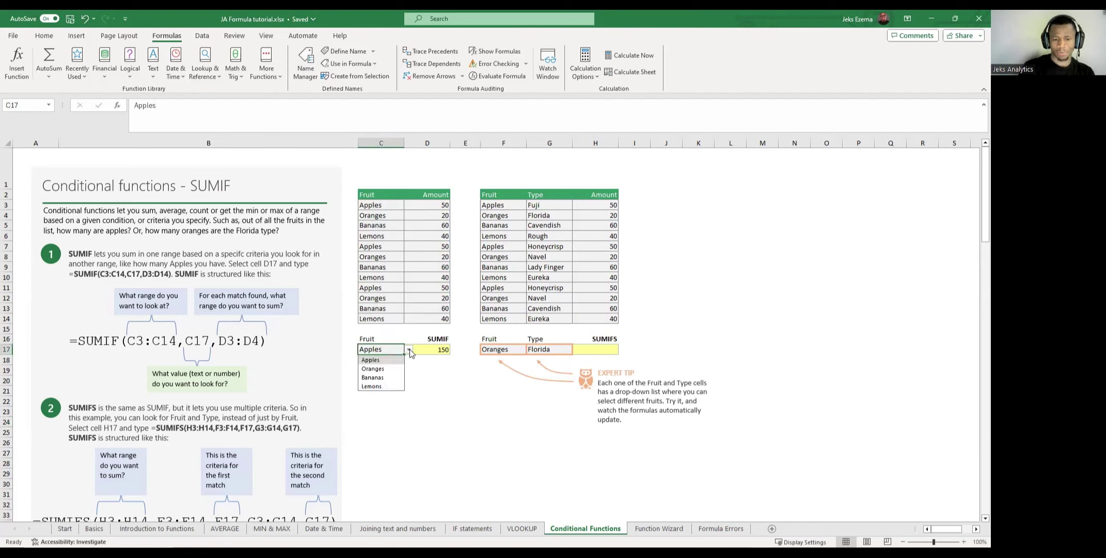
click(383, 370)
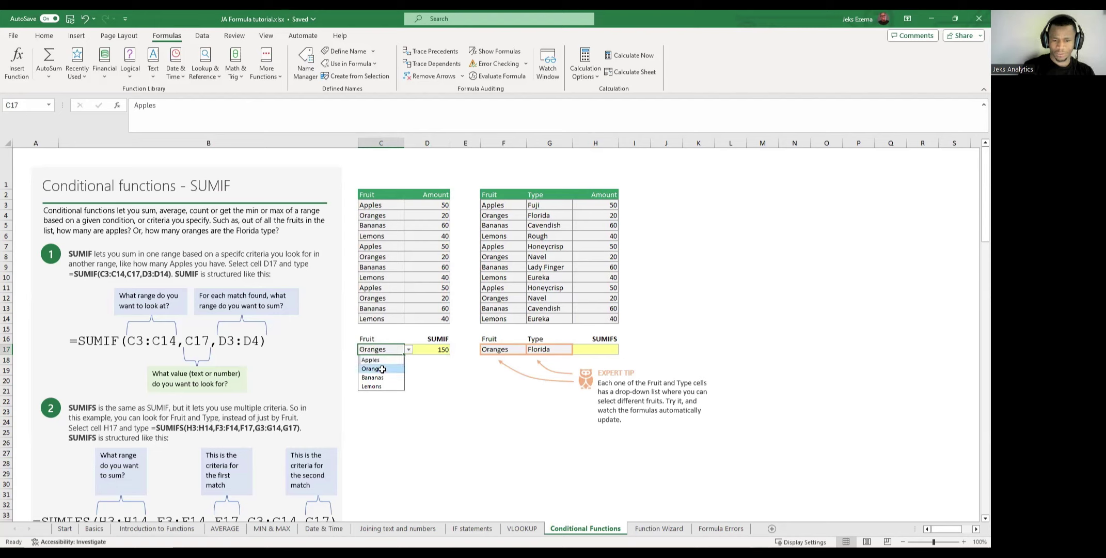
click(444, 389)
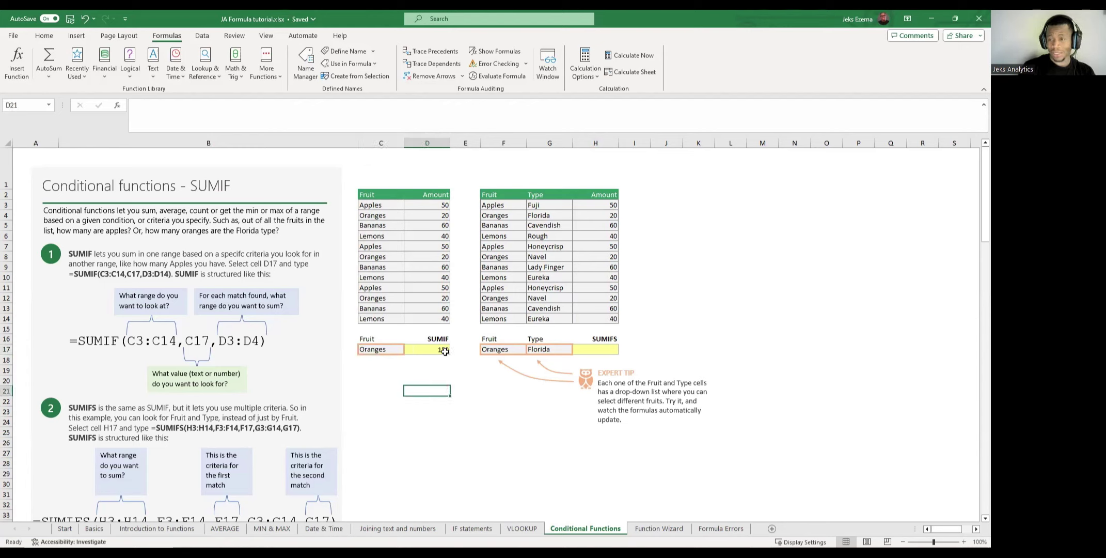
click(370, 214)
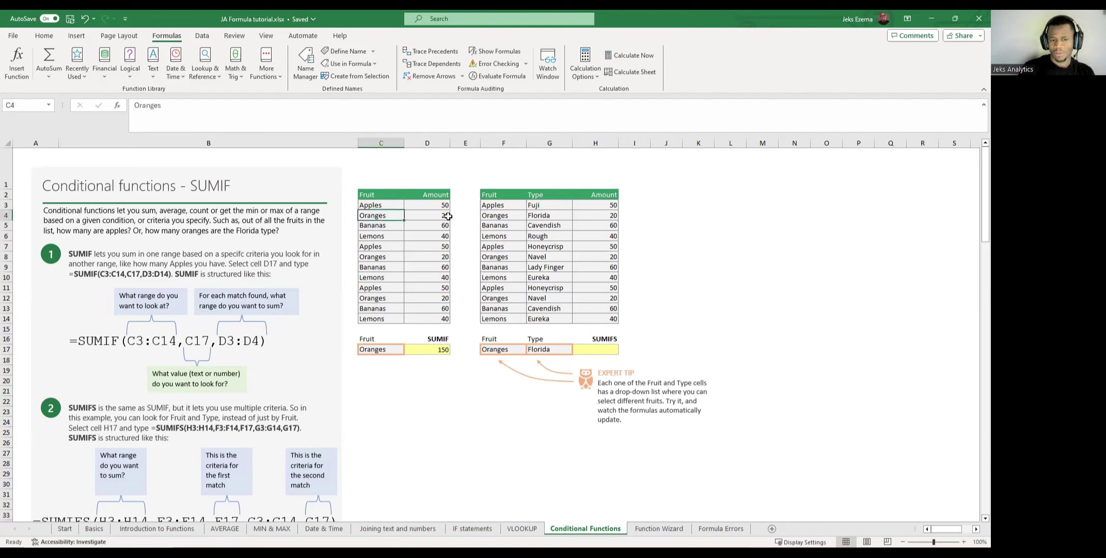
click(372, 259)
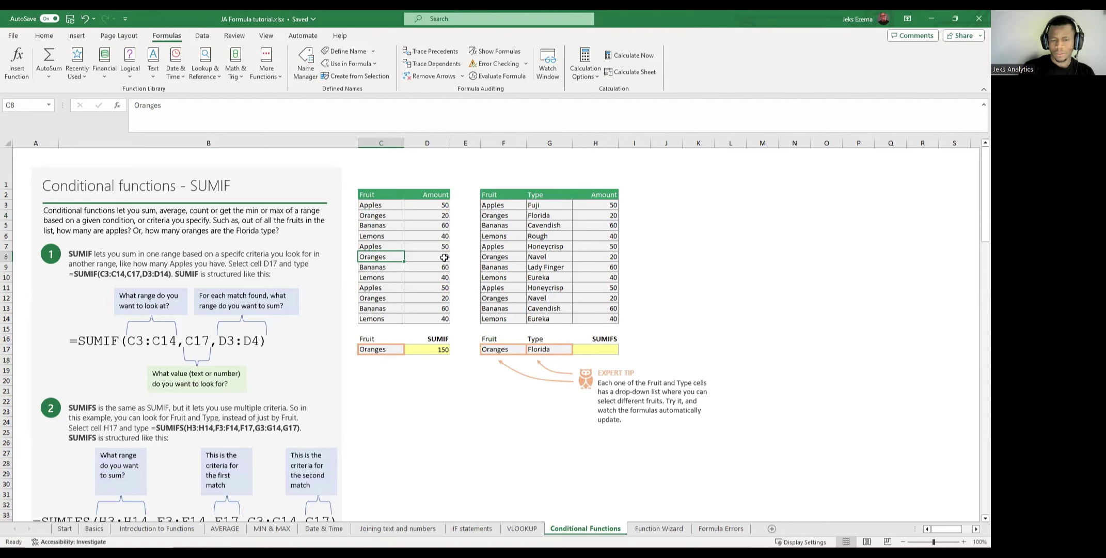
click(398, 378)
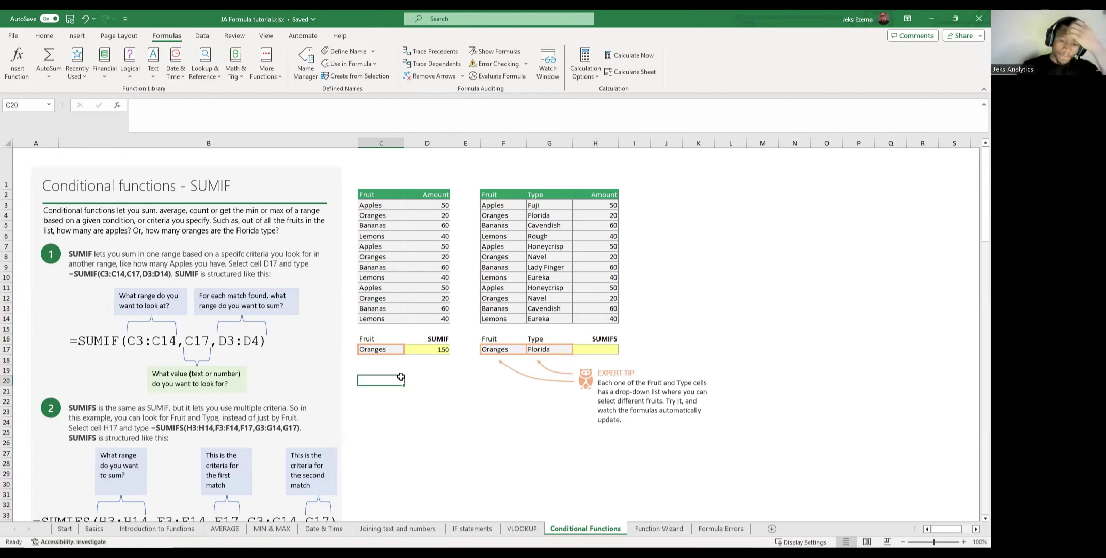
click(382, 351)
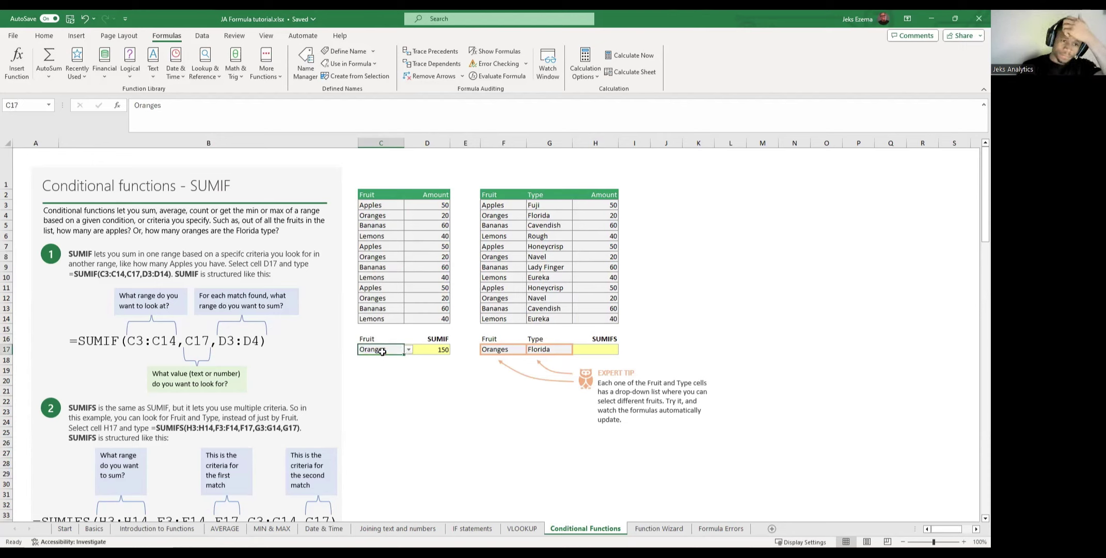
click(429, 350)
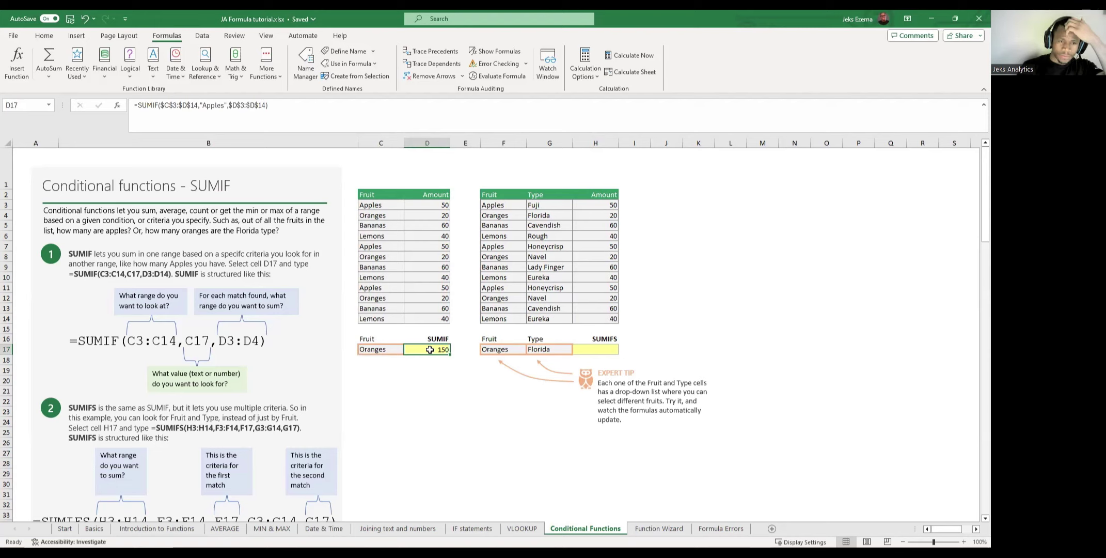
click(382, 349)
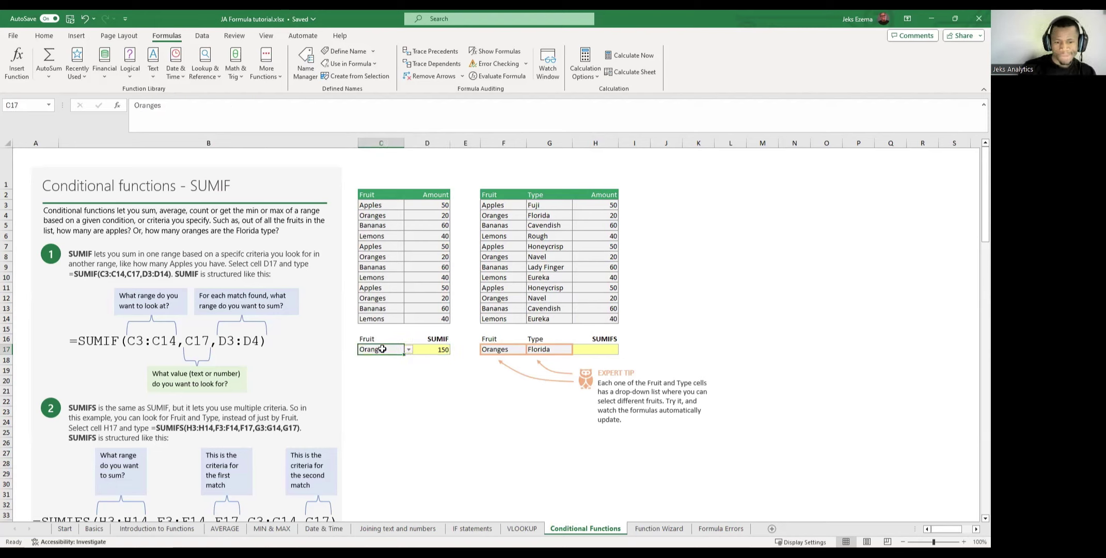
click(440, 350)
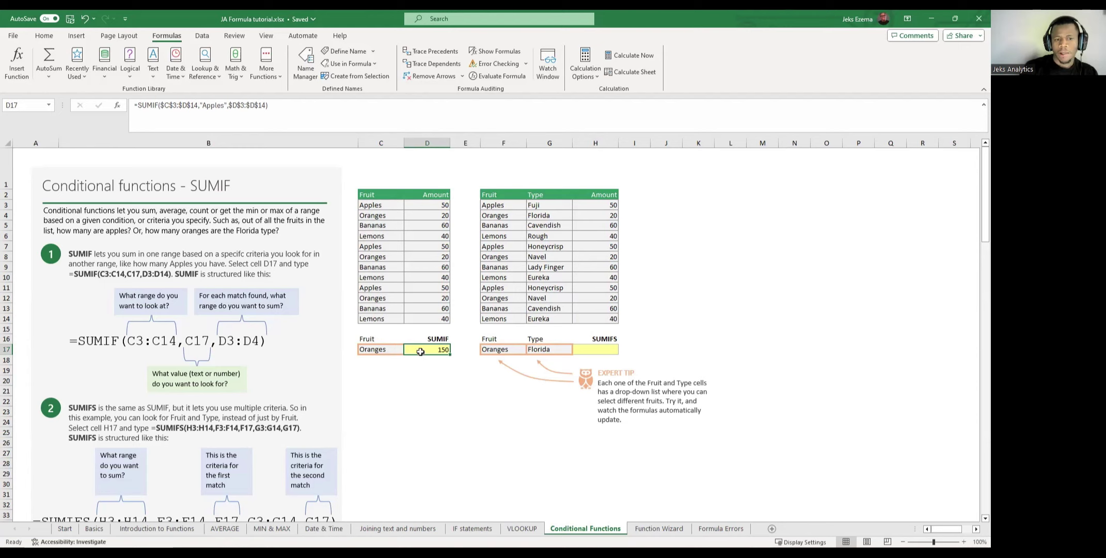
click(377, 349)
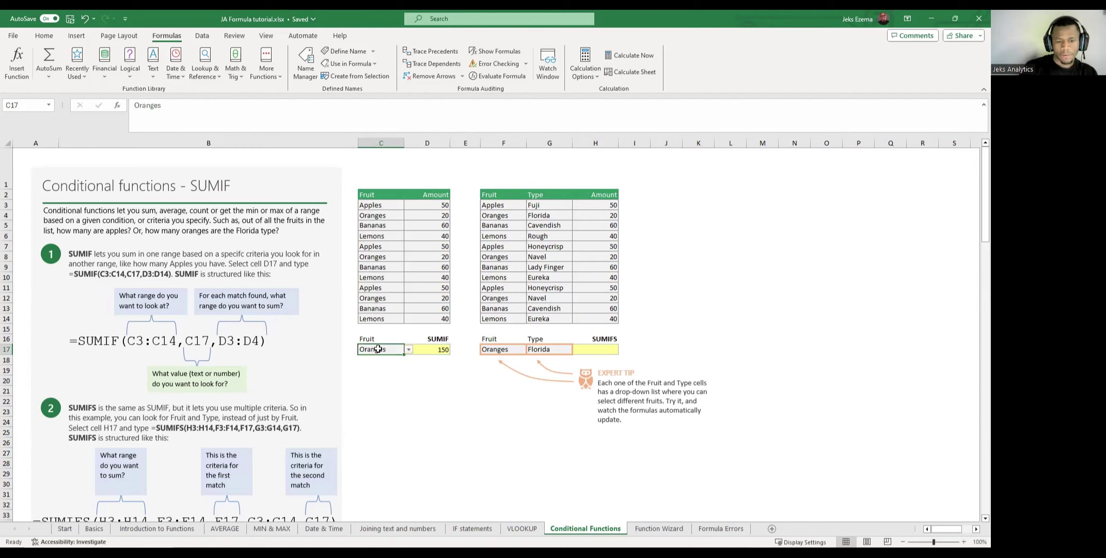
click(431, 351)
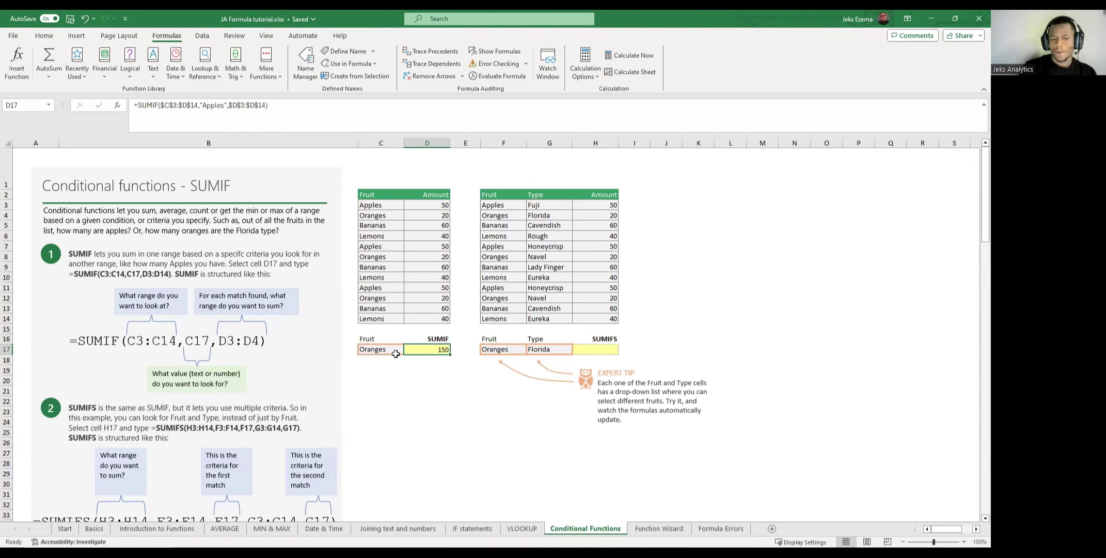
click(373, 350)
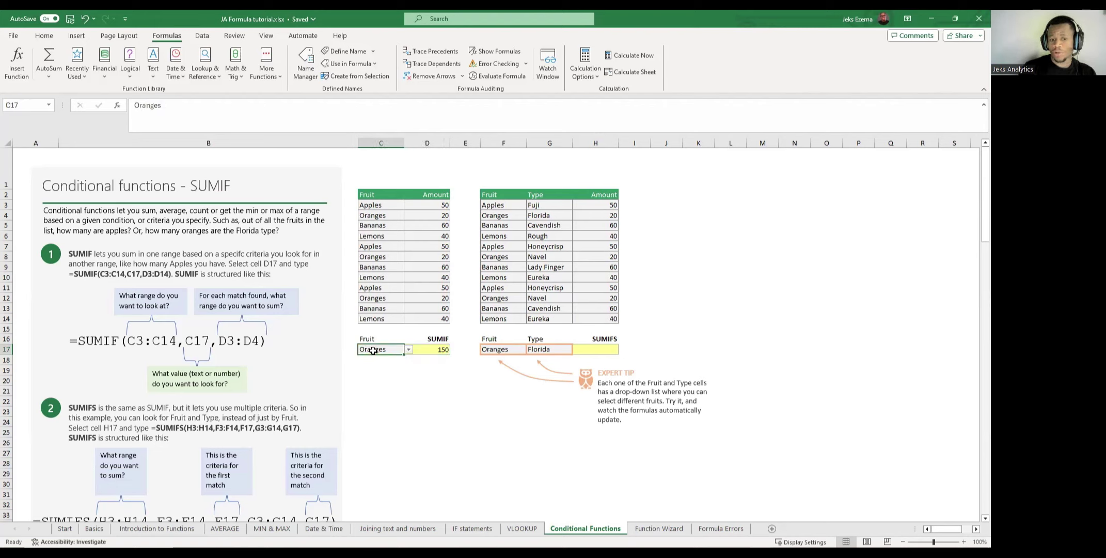
click(438, 351)
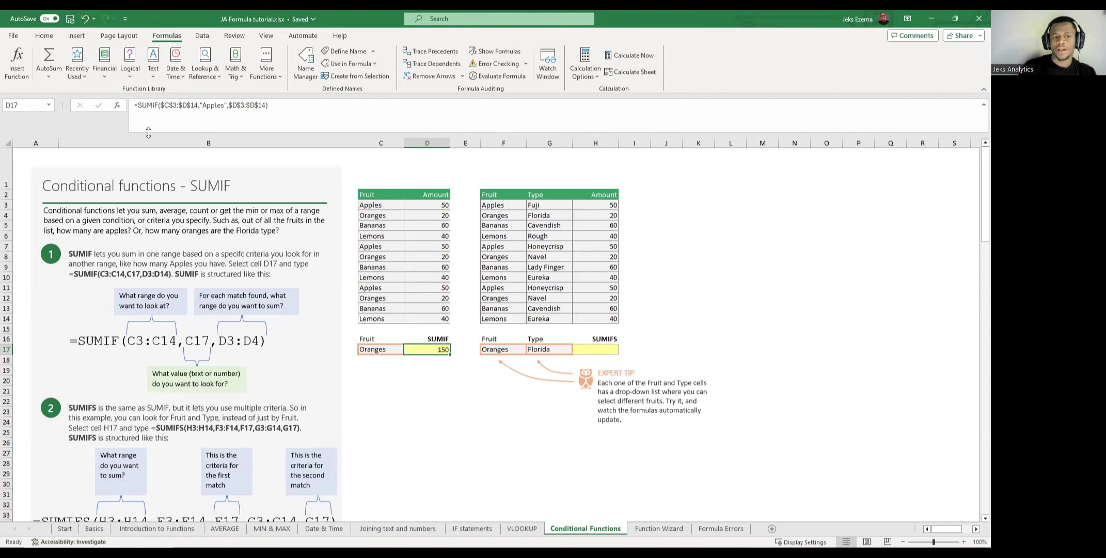
click(428, 371)
click(430, 351)
click(387, 350)
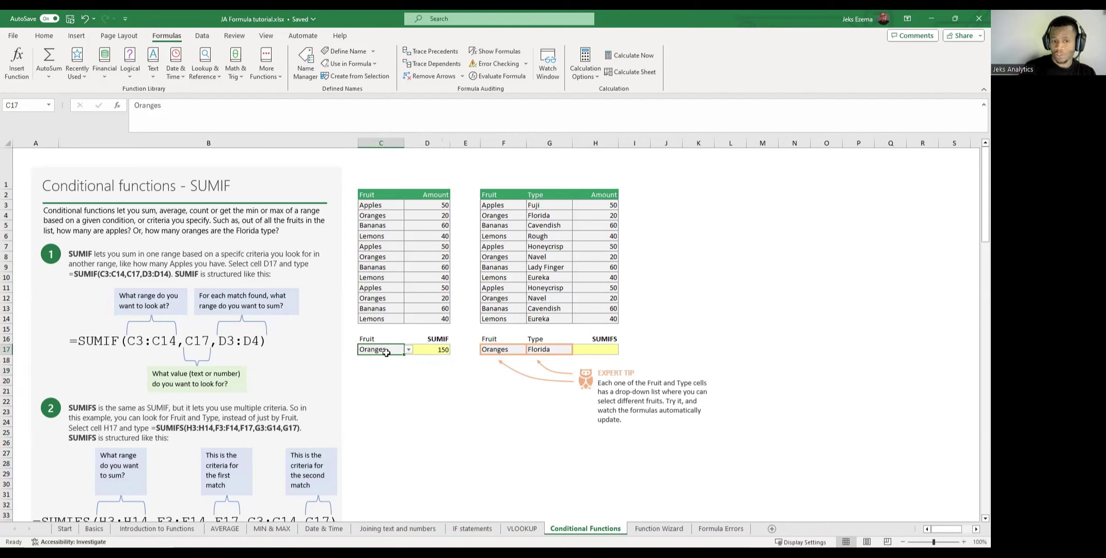
click(443, 349)
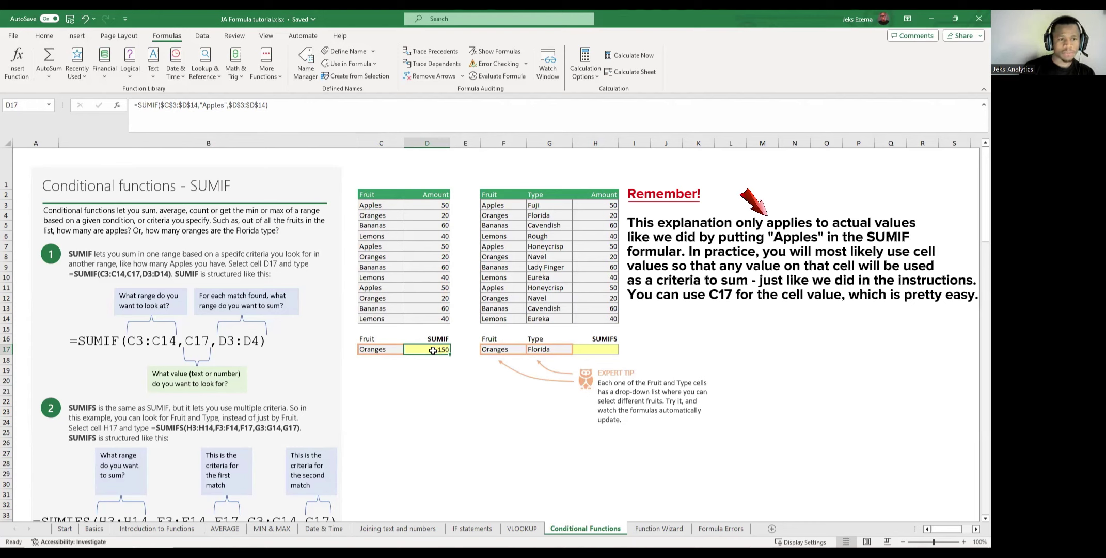
Insert IF( in front of the SUMIF in D17's formula.
click(138, 106)
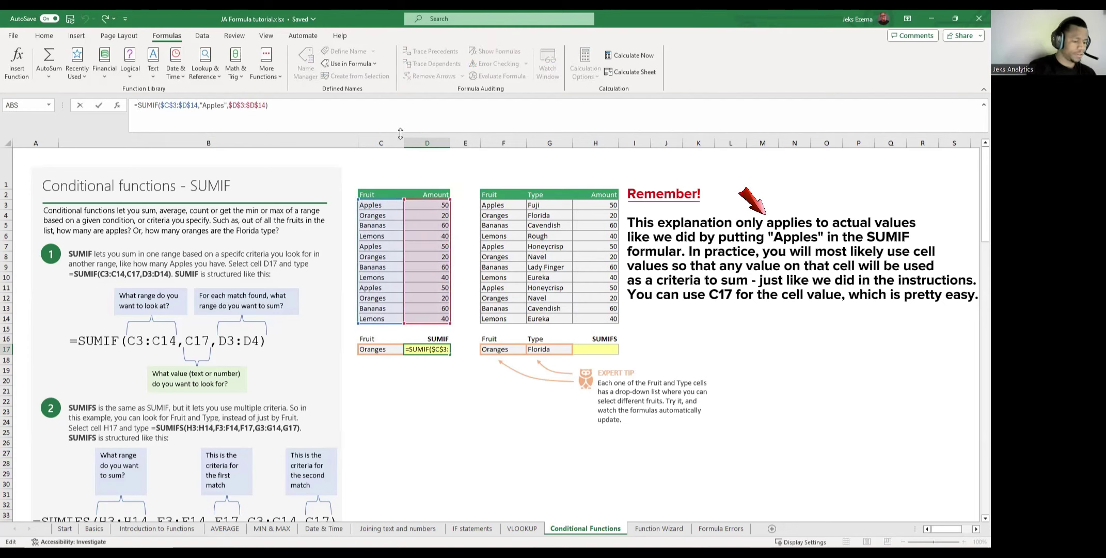
text(if)
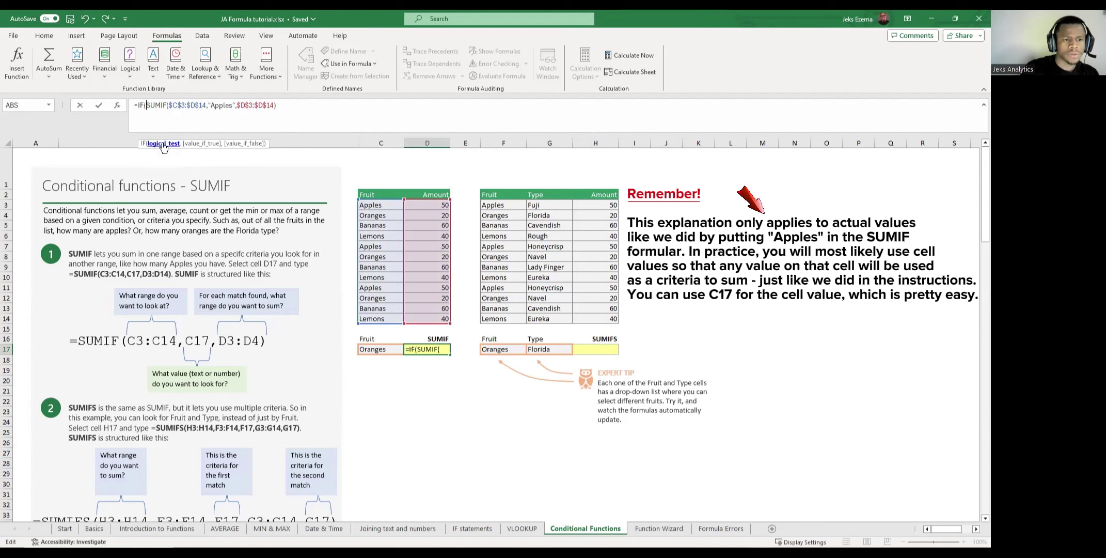
double_click(163, 147)
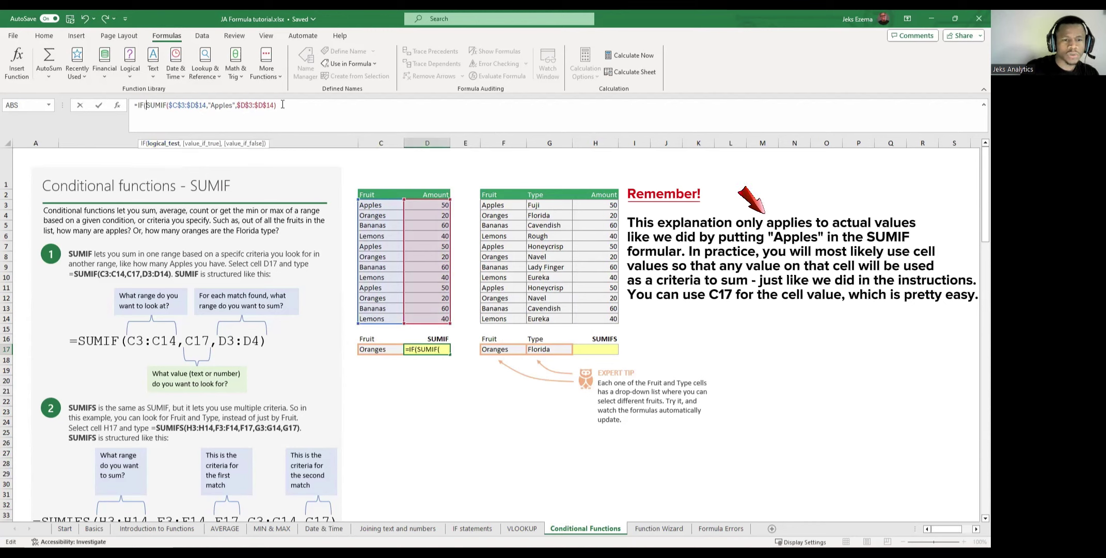
click(282, 104)
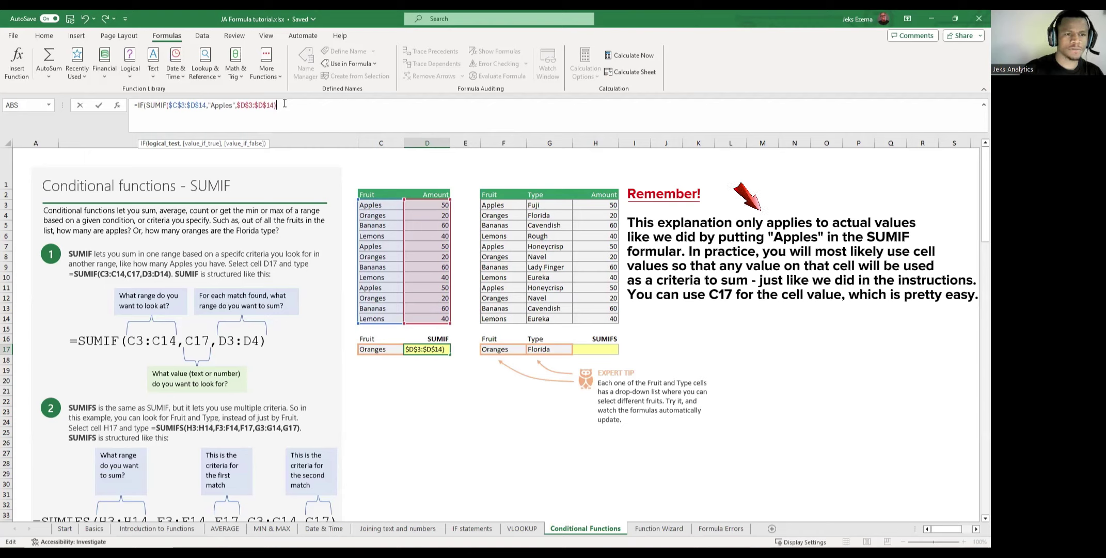
click(146, 106)
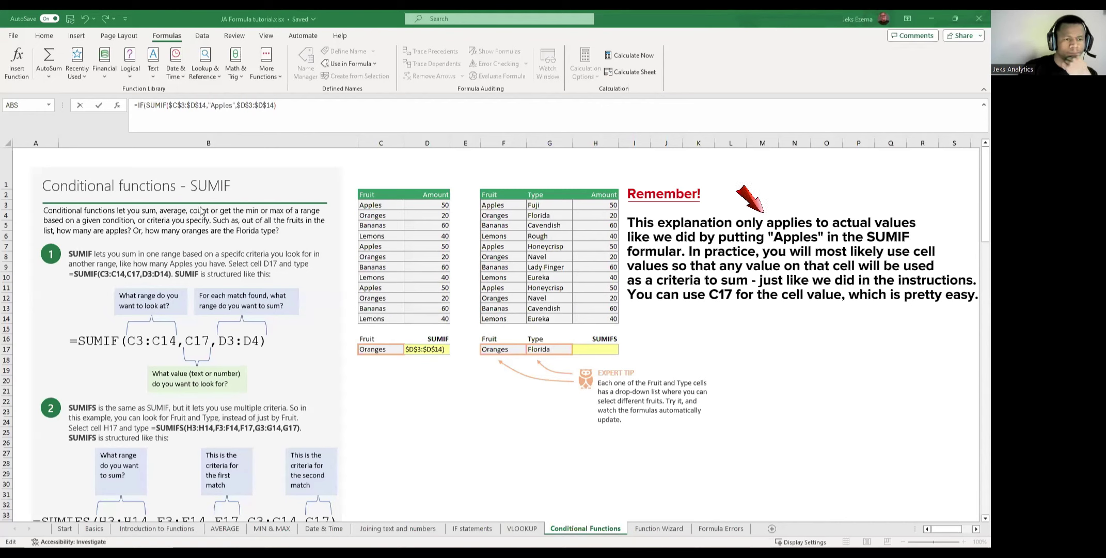
click(146, 108)
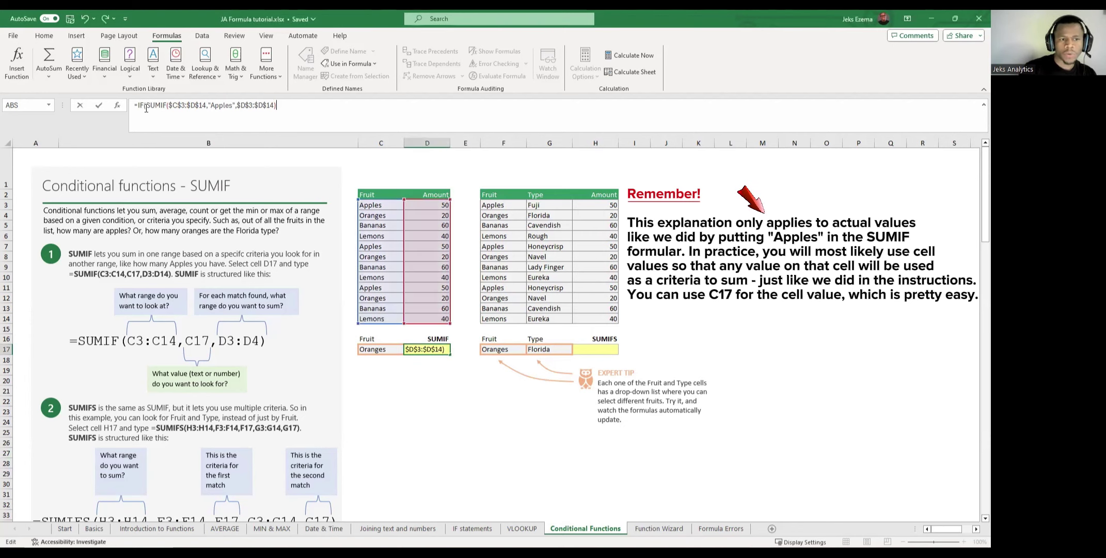
click(146, 108)
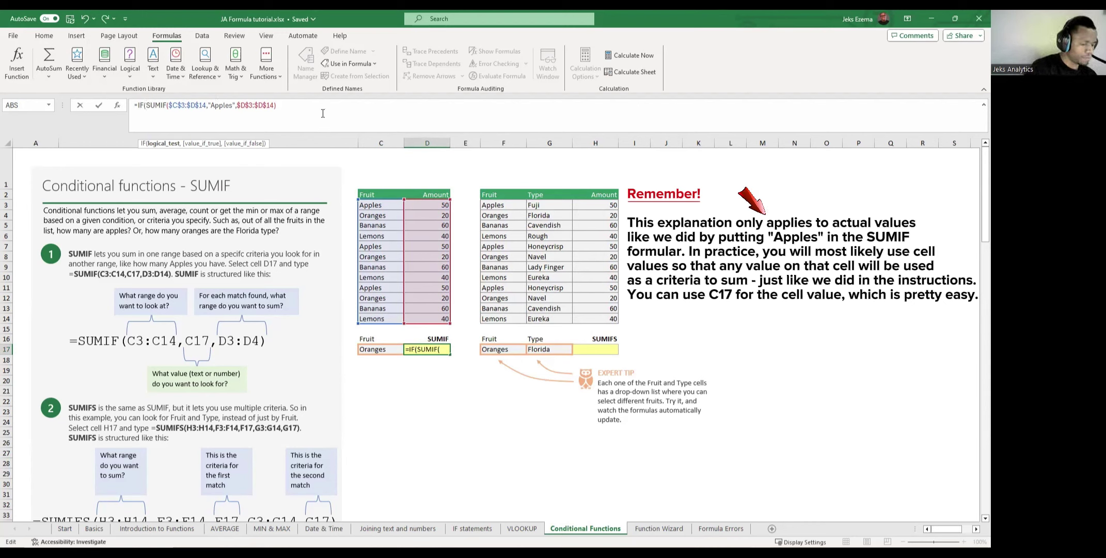
text(()
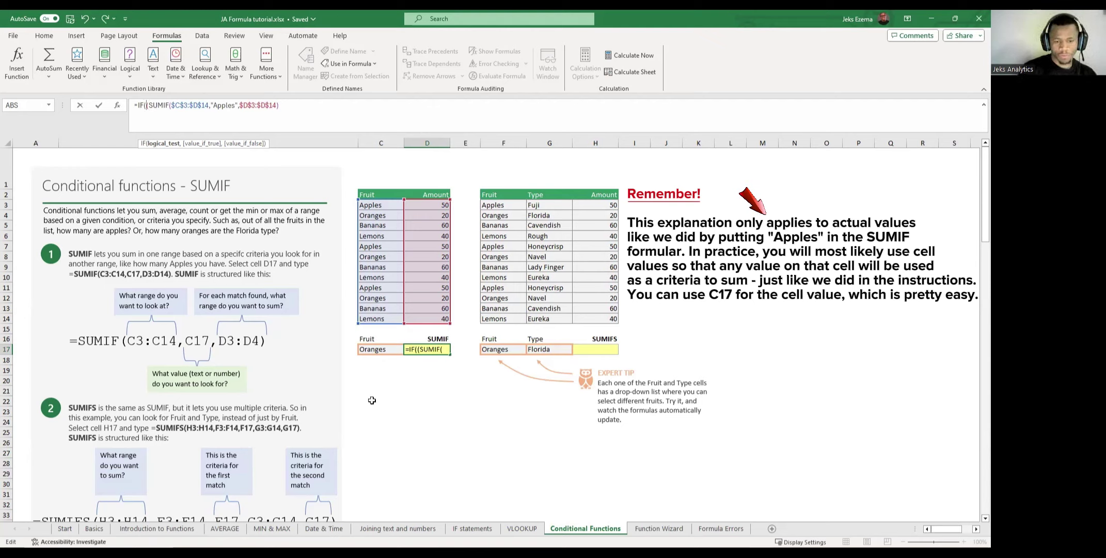
Add a C17="Apples" test to the IF and try committing, triggering a formula warning.
click(377, 350)
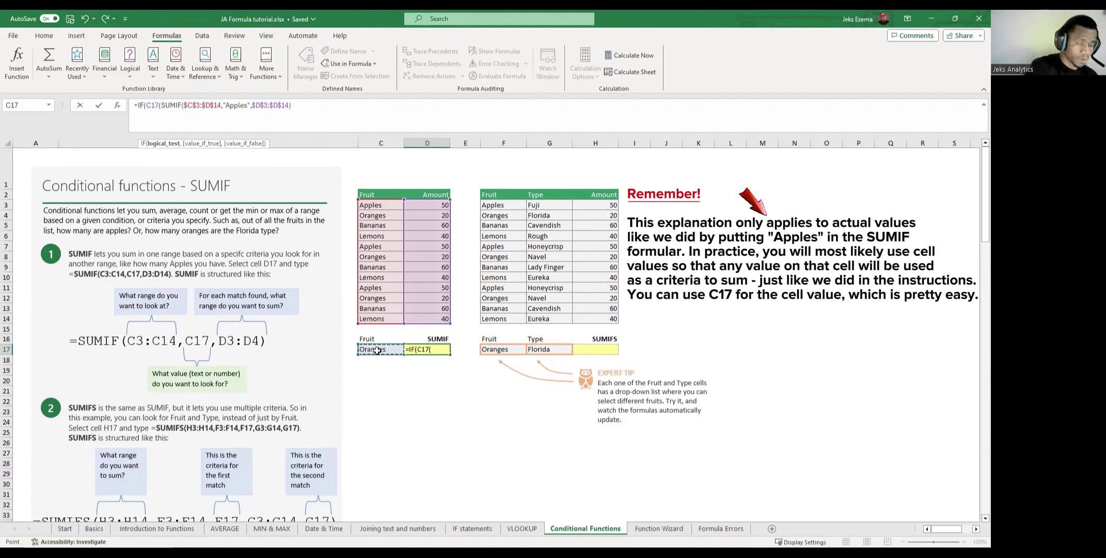
text(=()
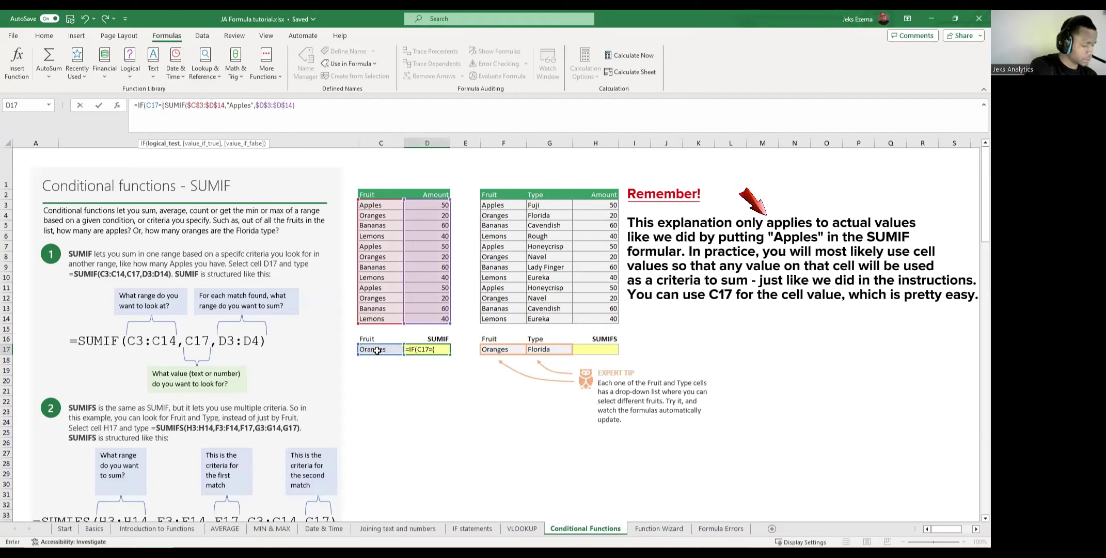
text(!)
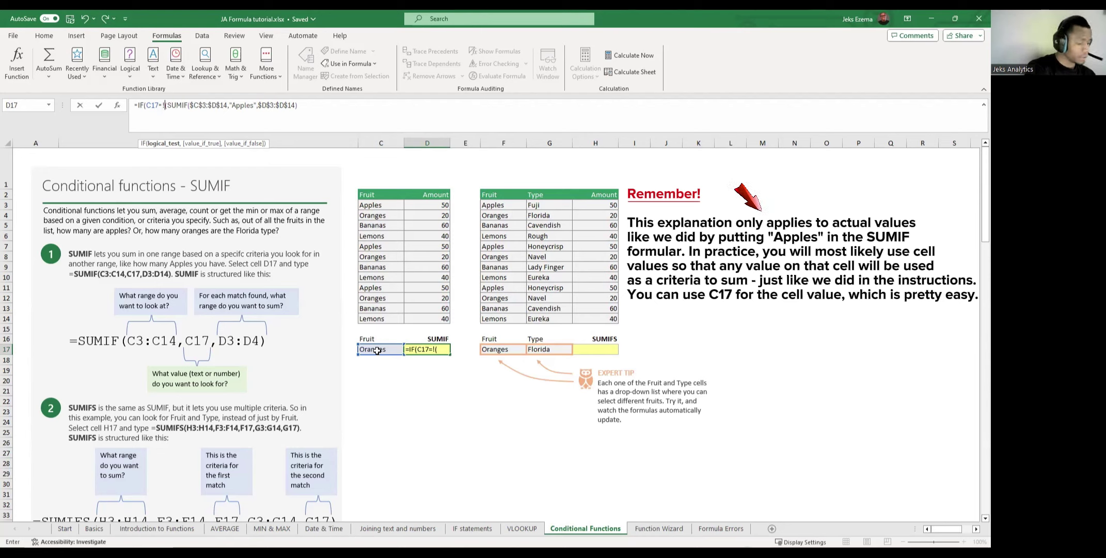
text(")
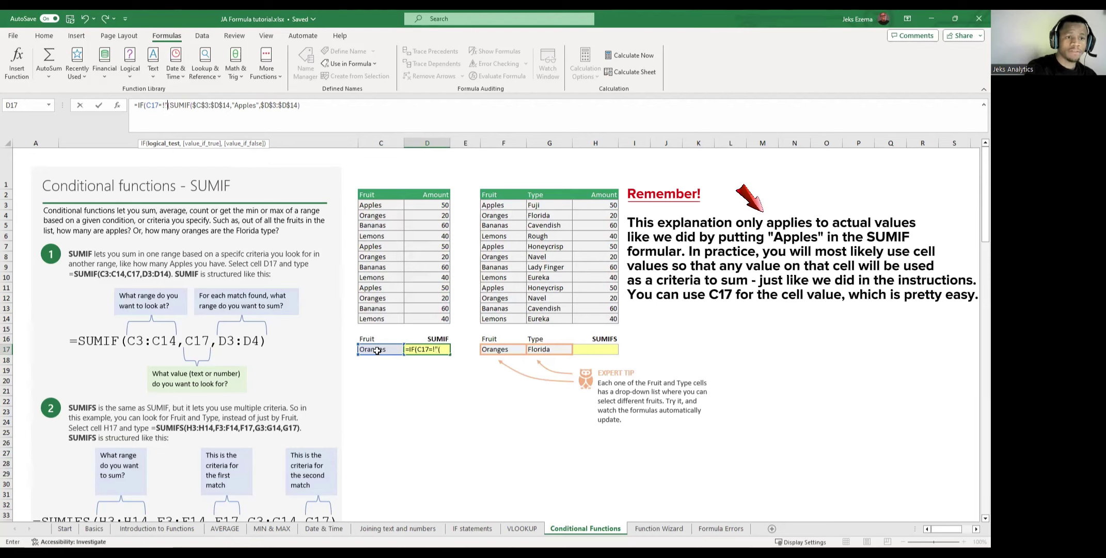
text(Apple)
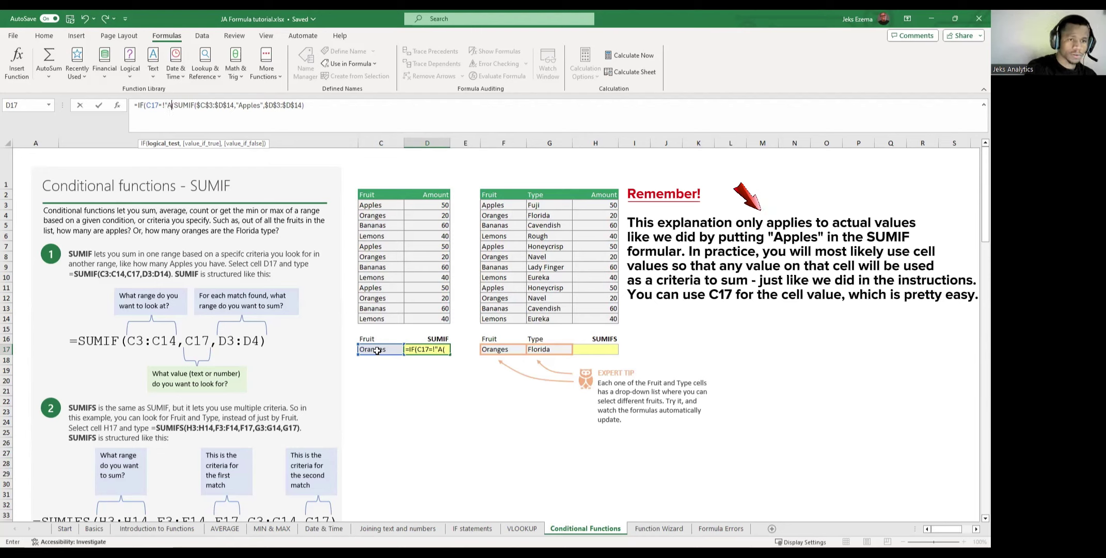
text(s)
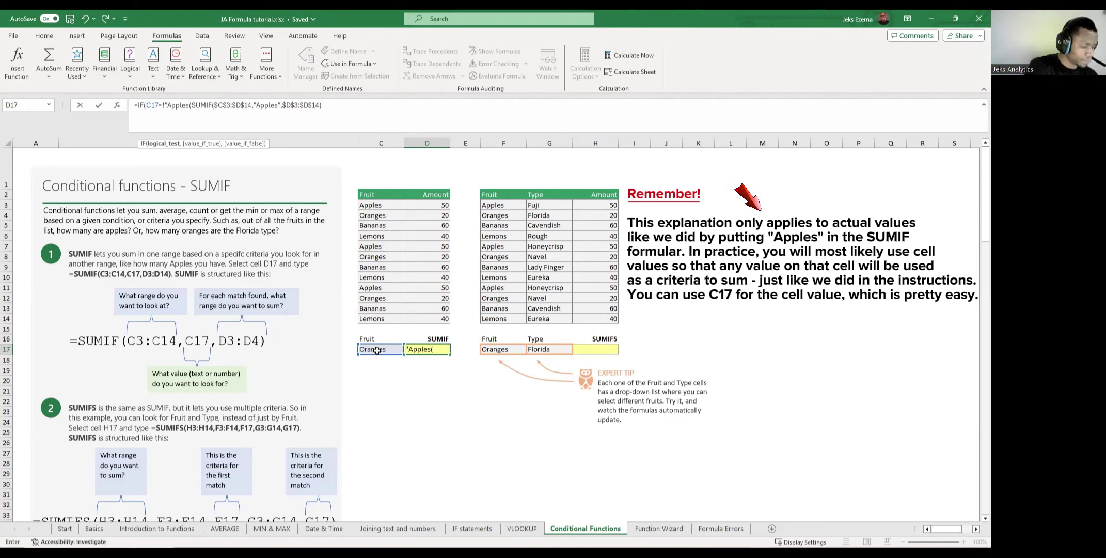
text(")
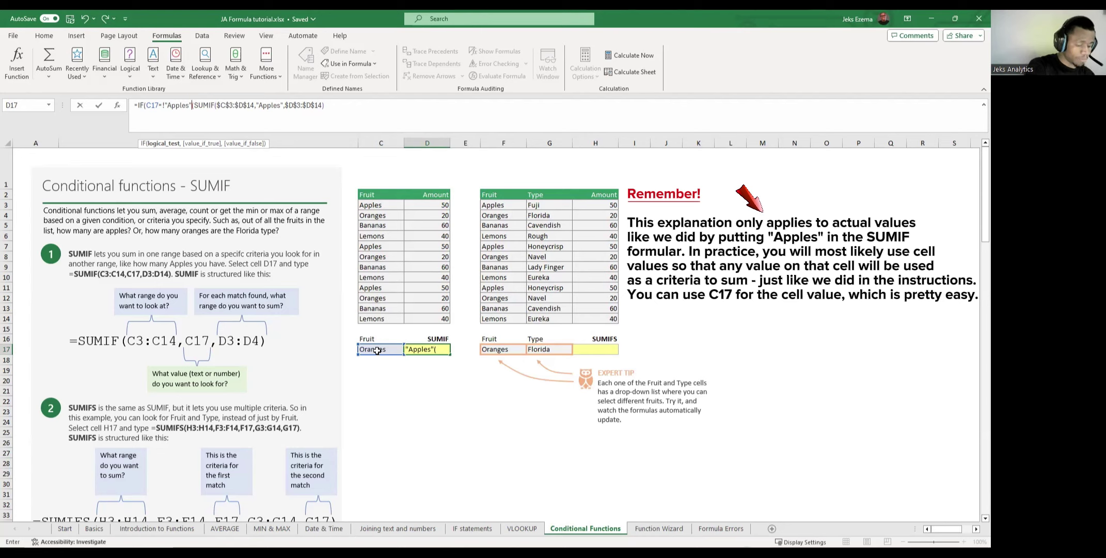
key(Return)
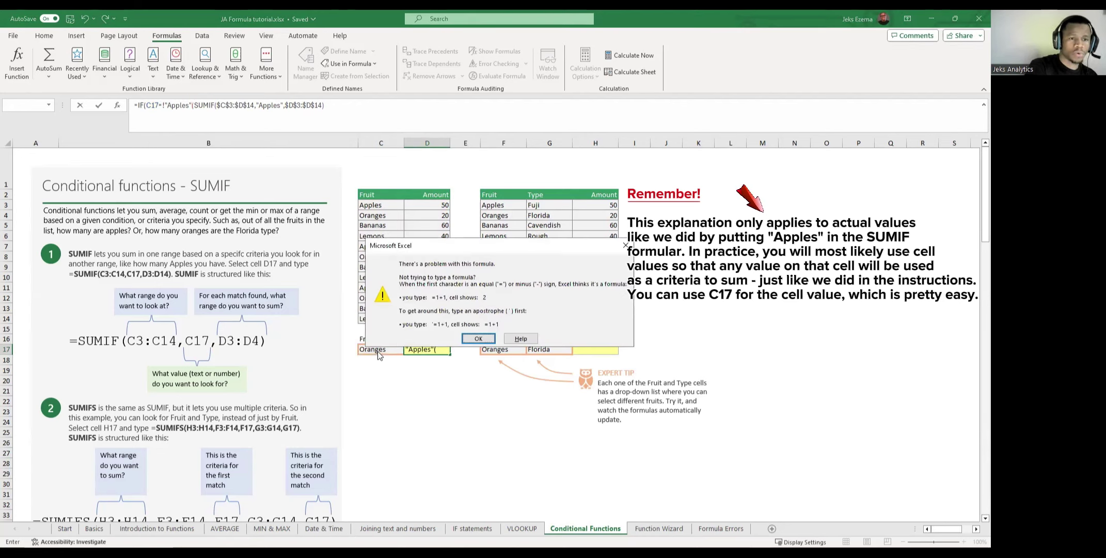
Dismiss the warning, delete the stray '!', and add a comma and '(' after the Apples test.
click(478, 339)
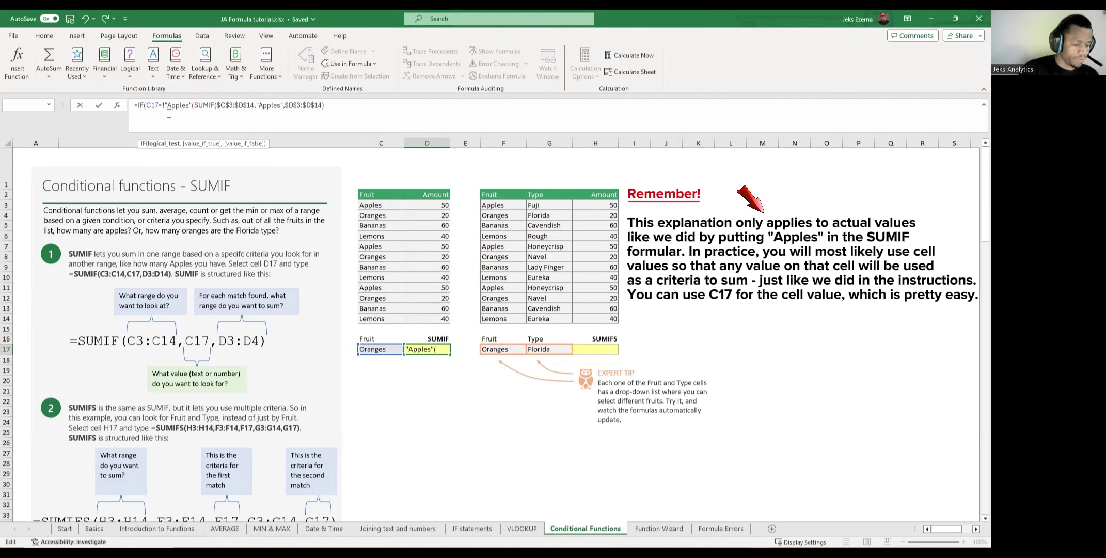
key(BackSpace)
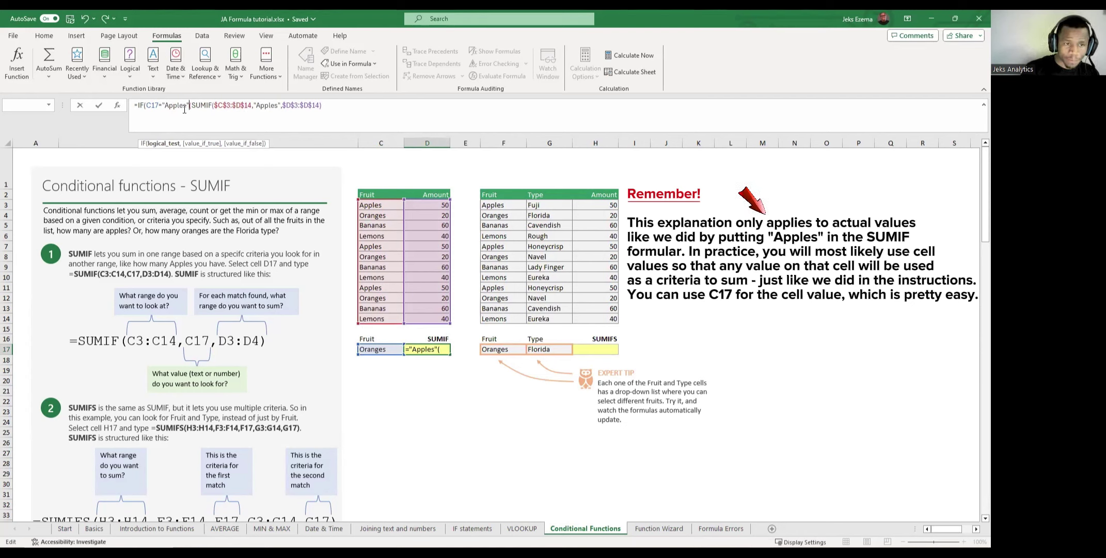
click(324, 107)
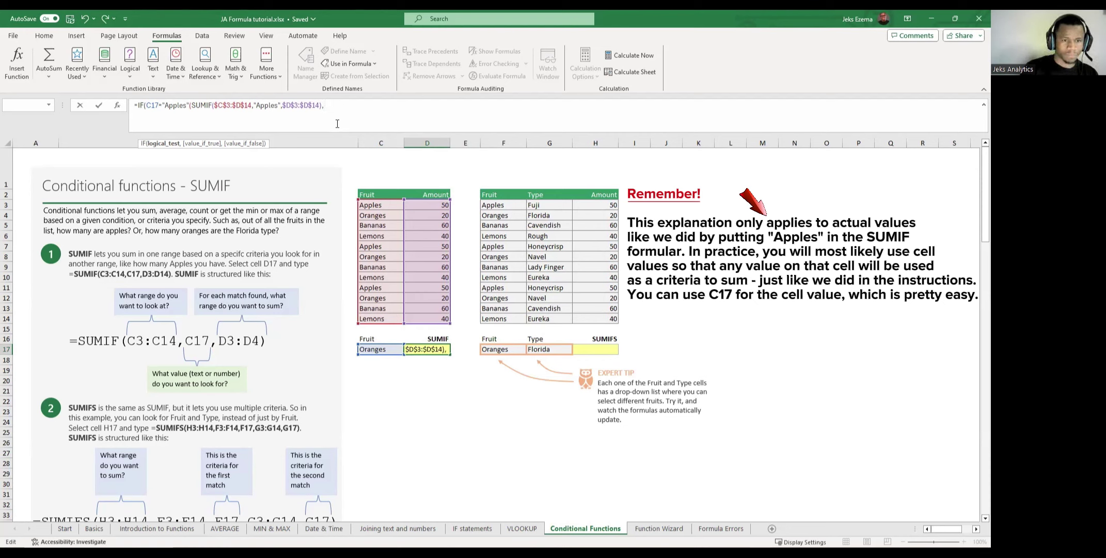
click(191, 105)
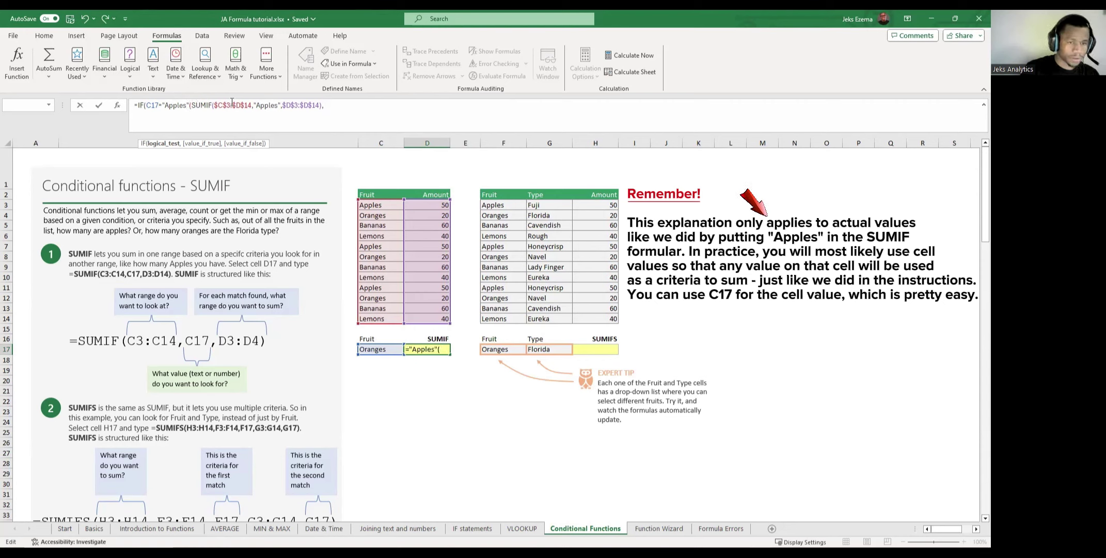
text(,)
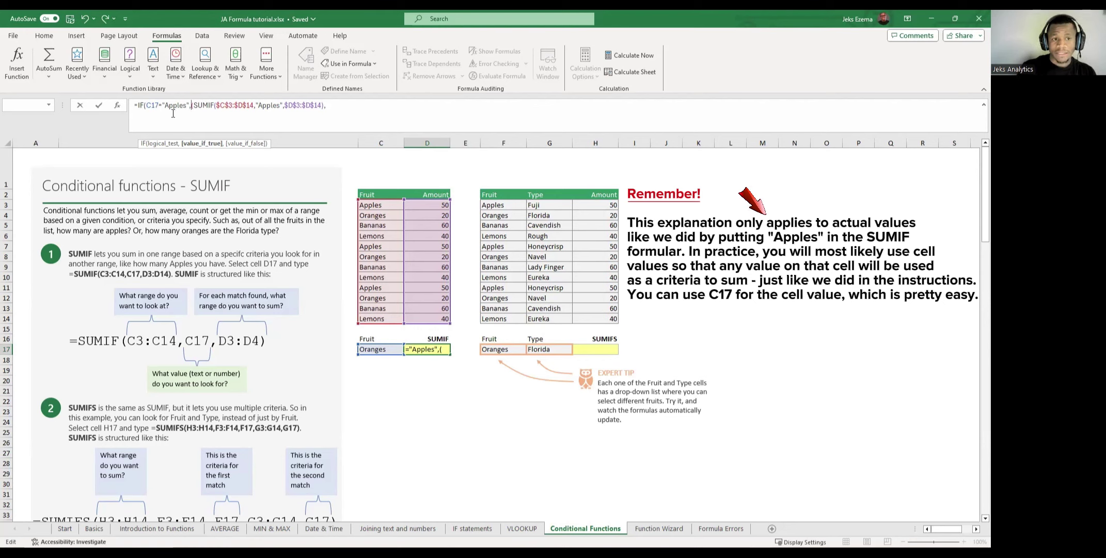
text(()
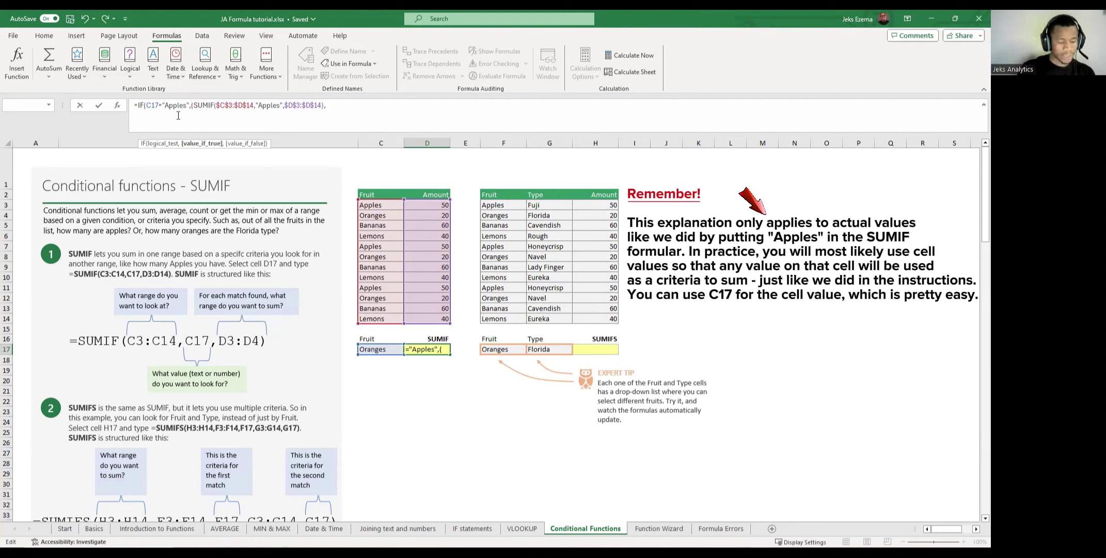
click(336, 107)
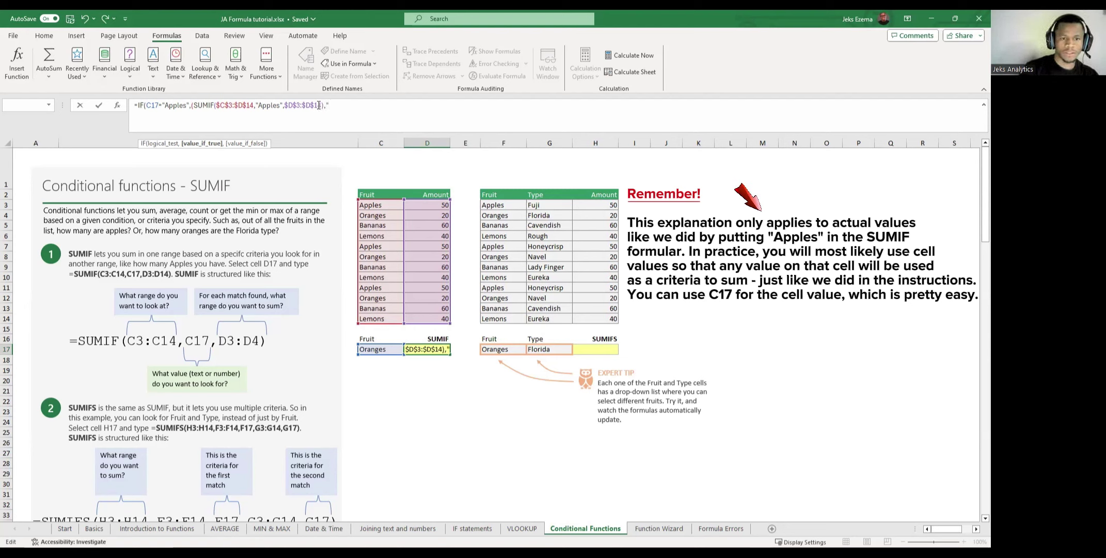
click(323, 106)
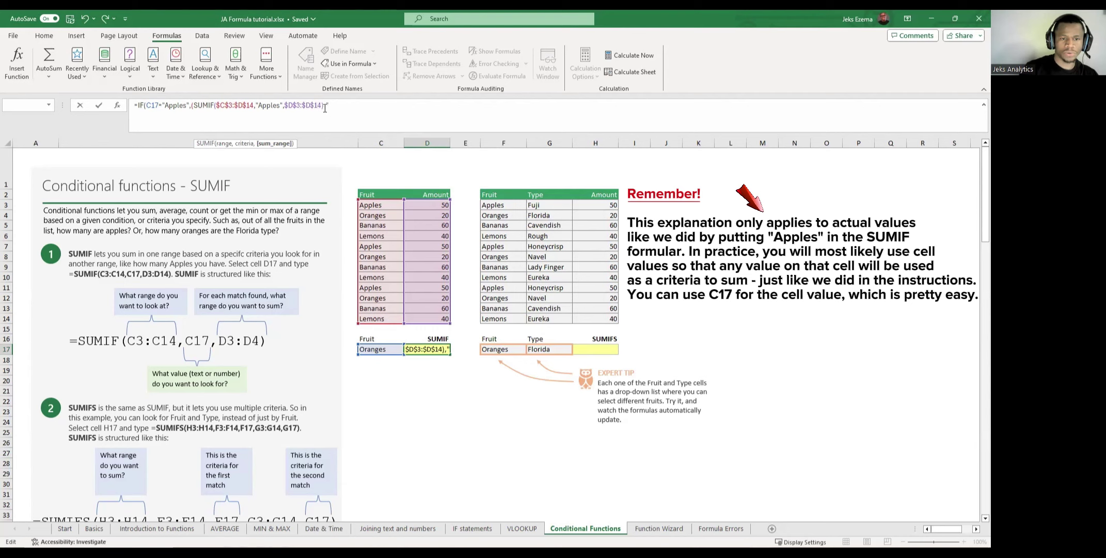
click(323, 106)
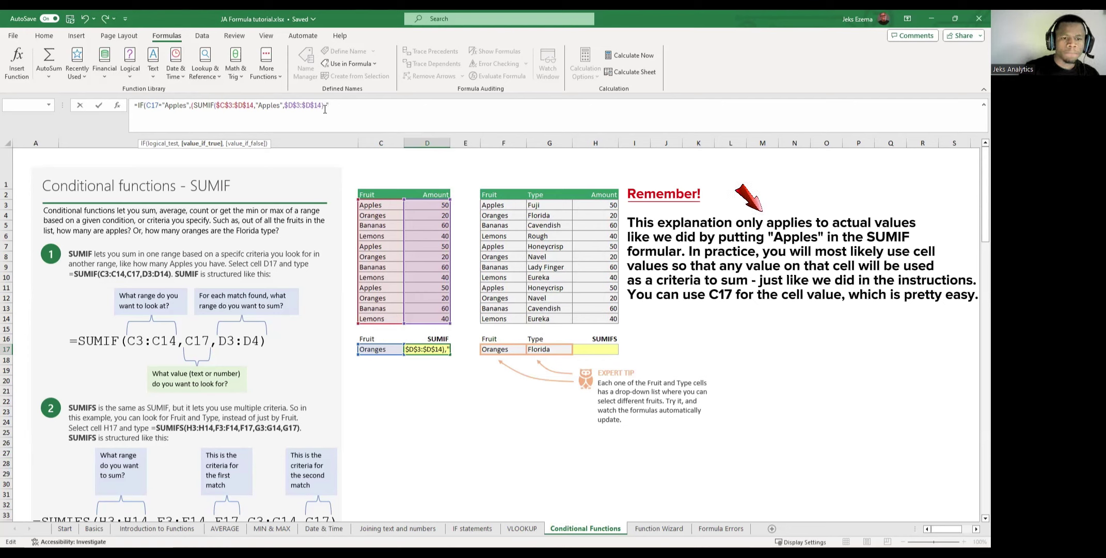
click(323, 107)
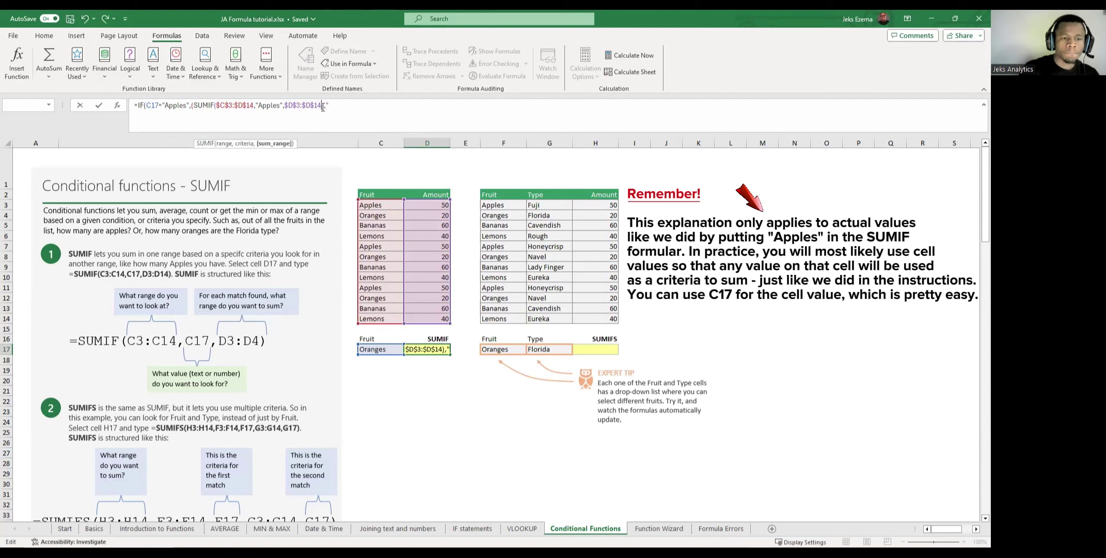
click(327, 107)
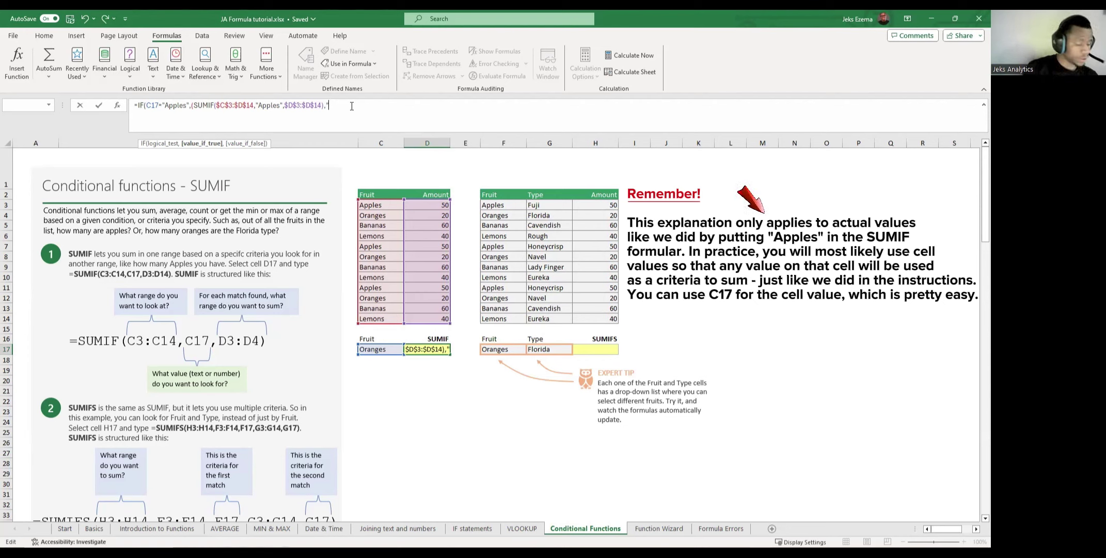
Type "Does Not Apply" as the false result and close the SUMIF brackets after $D$14.
text(Doe)
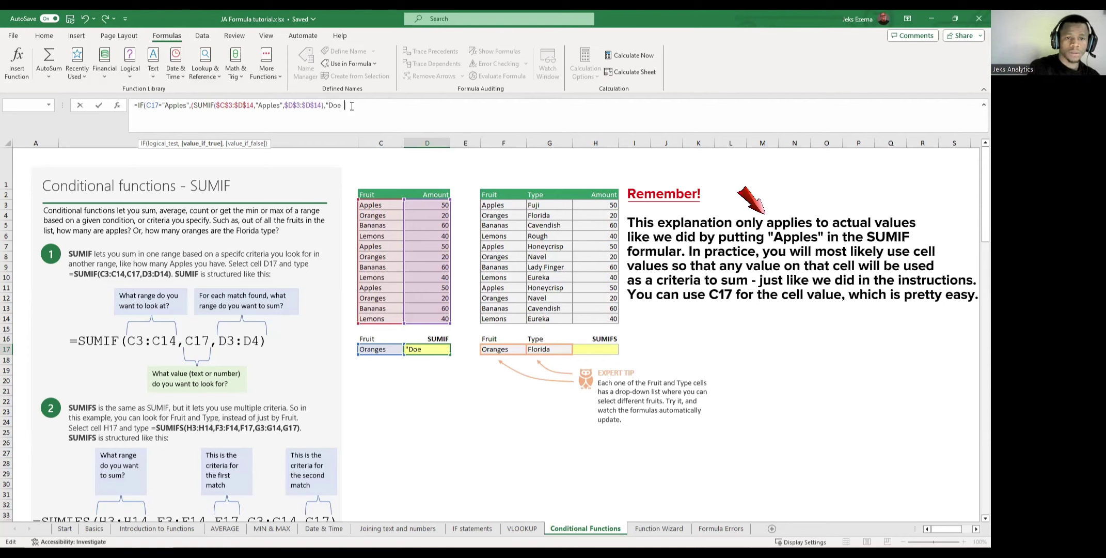
text(s)
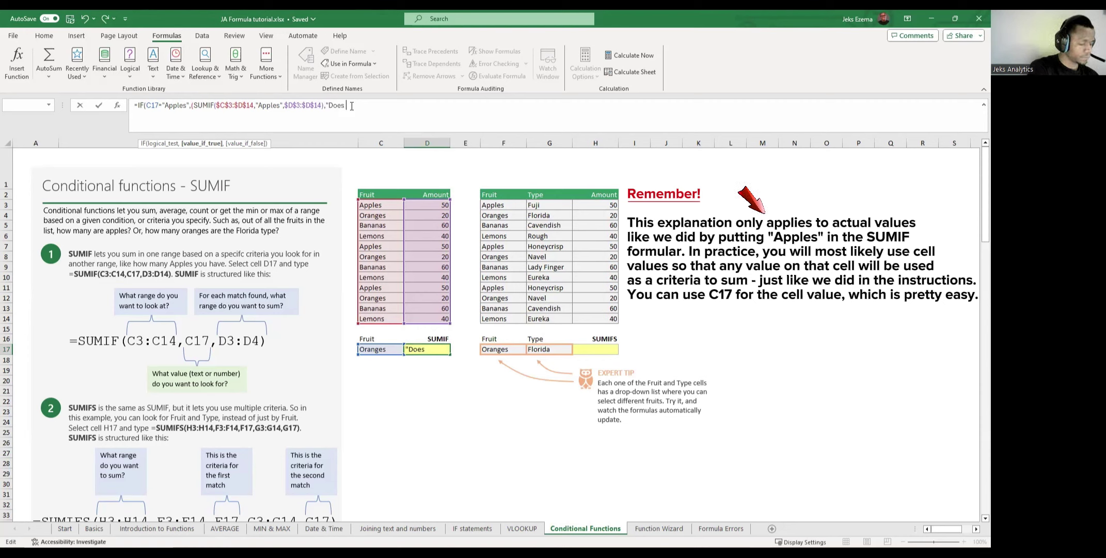
text( Not)
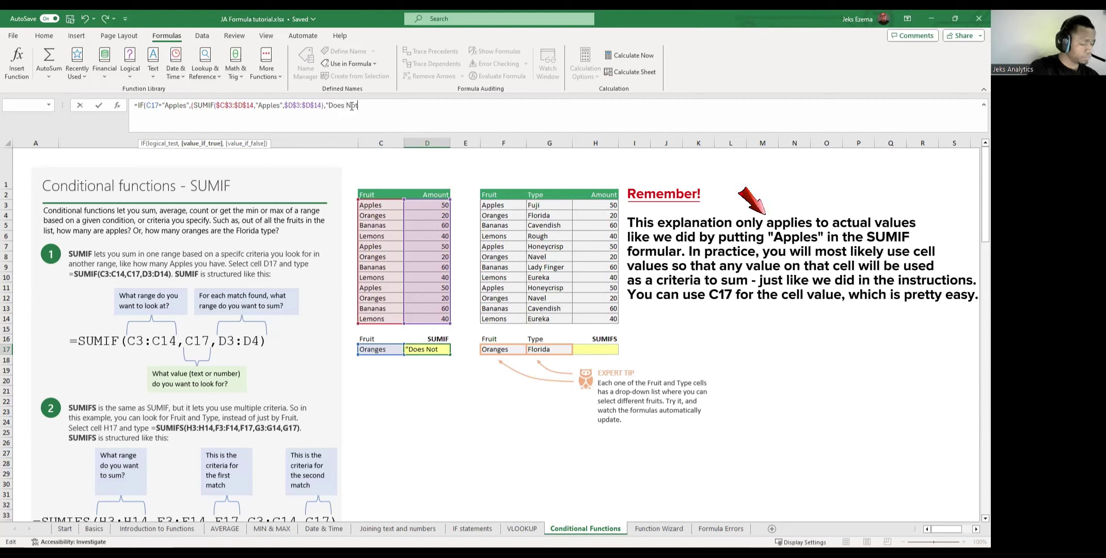
text( Apply)
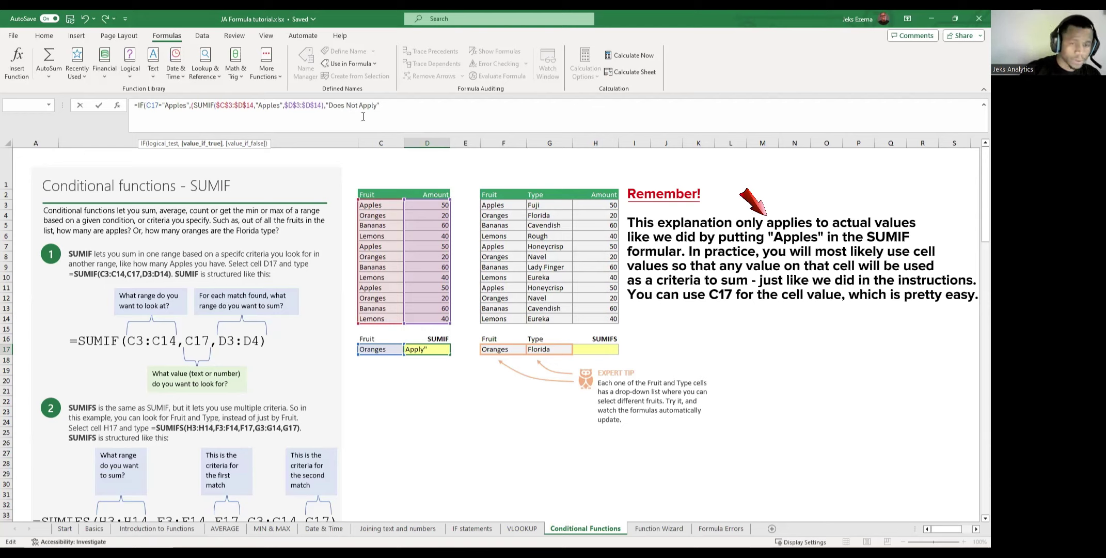
click(186, 106)
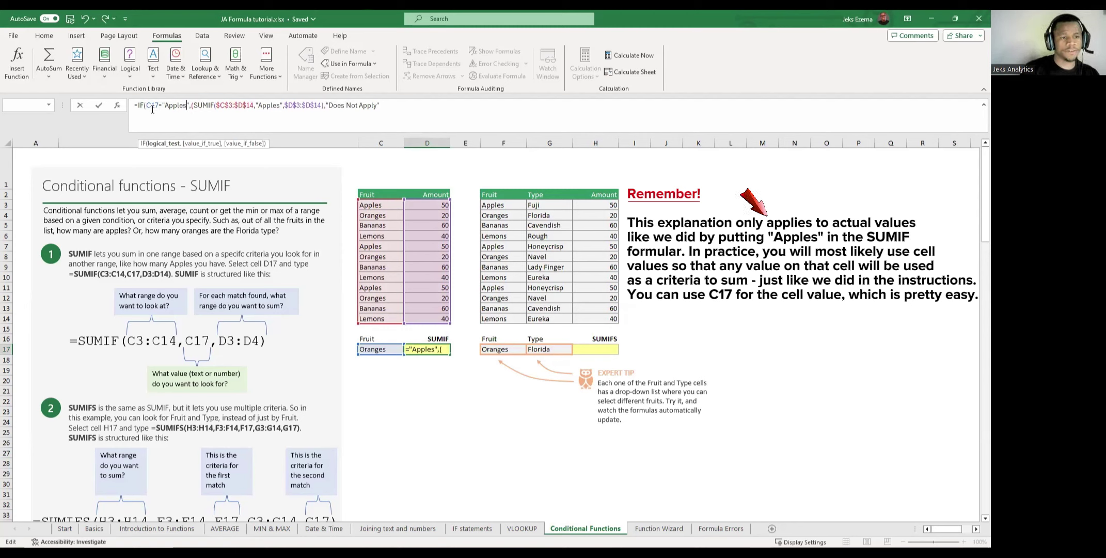
click(190, 109)
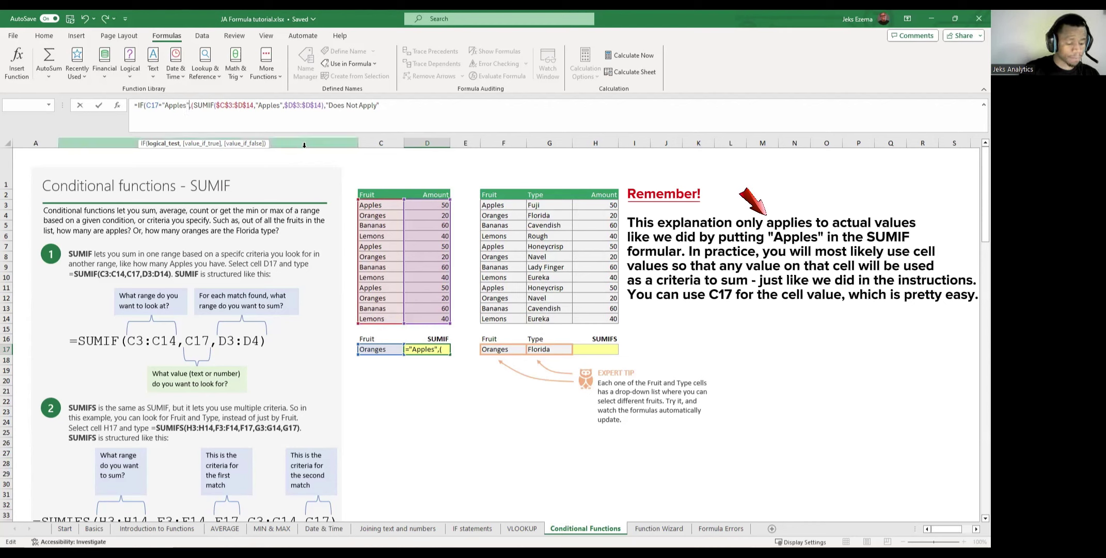
click(232, 112)
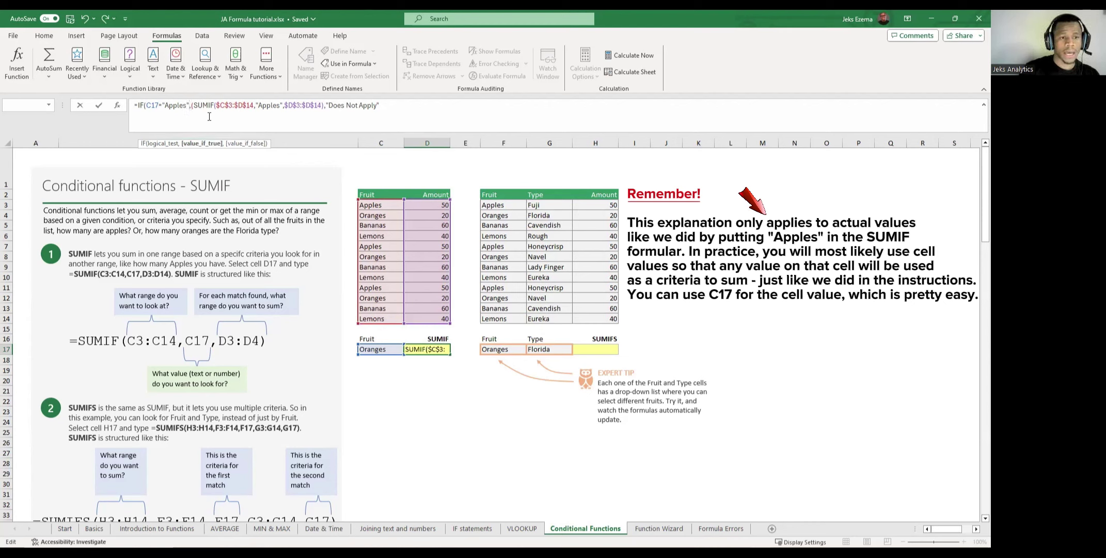
click(288, 113)
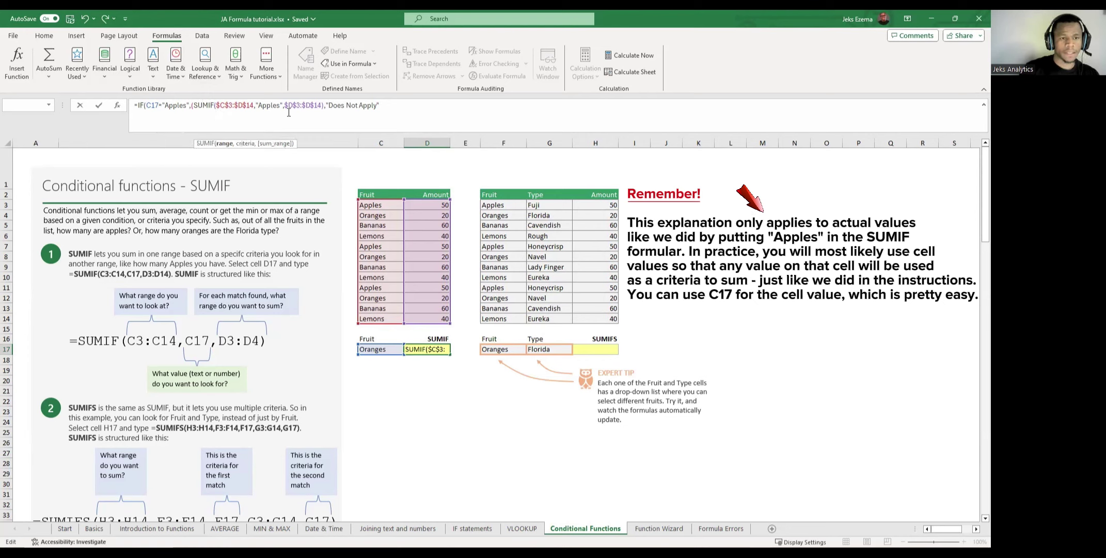
click(323, 106)
text())
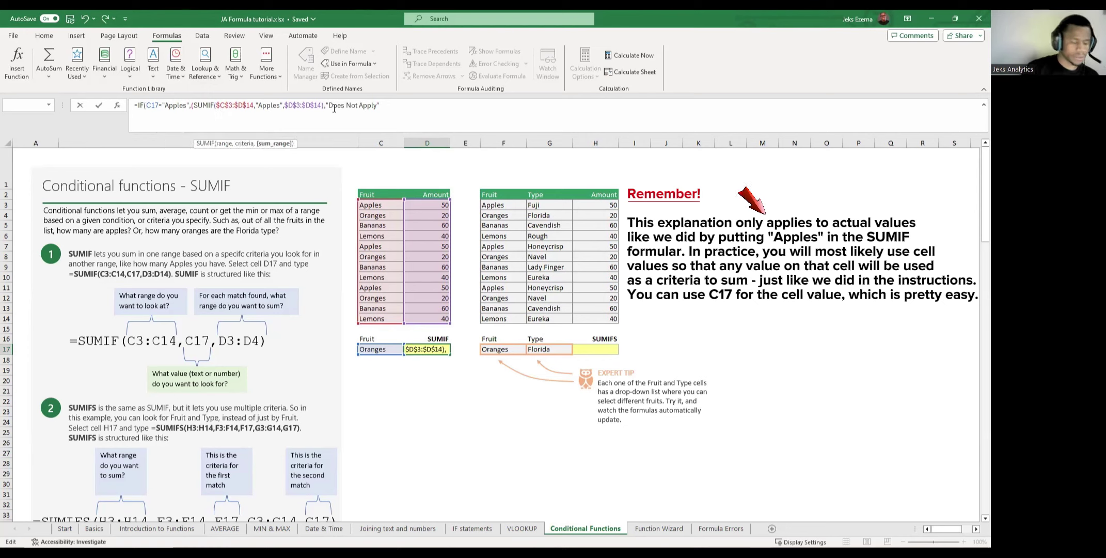
text())
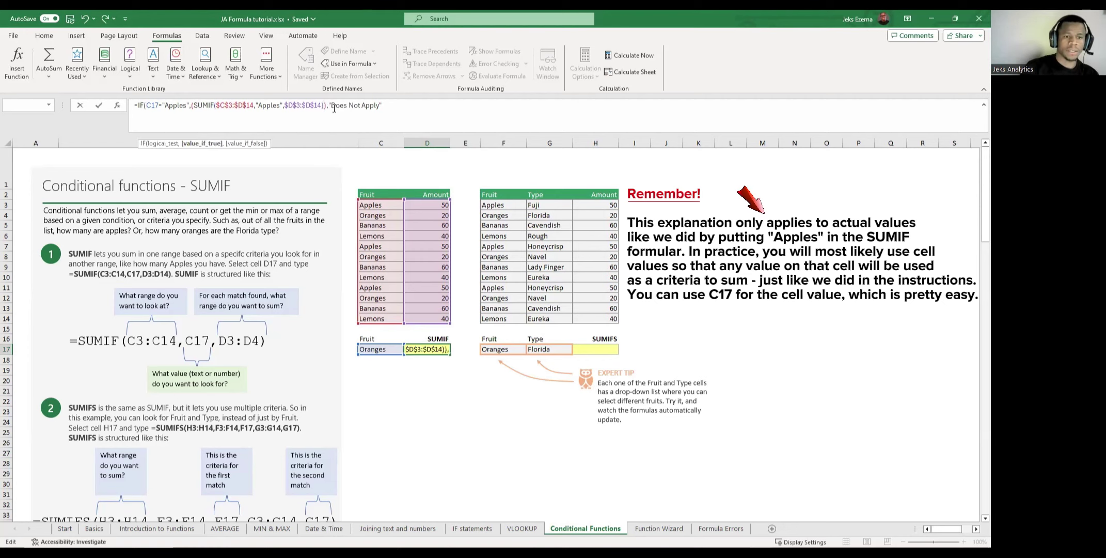
Add the final closing bracket after Does Not Apply and commit D17's IF formula.
click(367, 124)
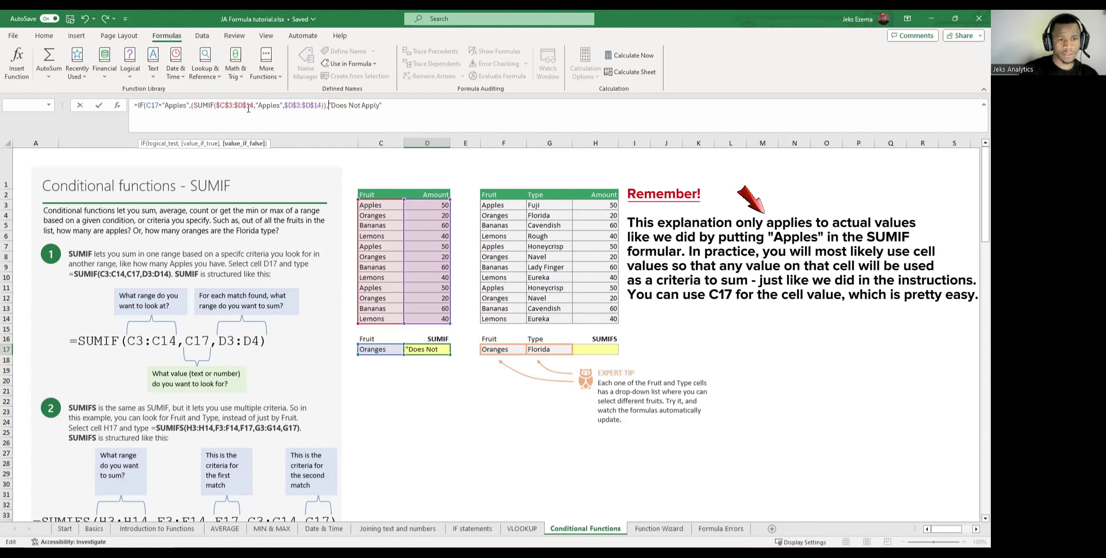
click(192, 106)
click(179, 109)
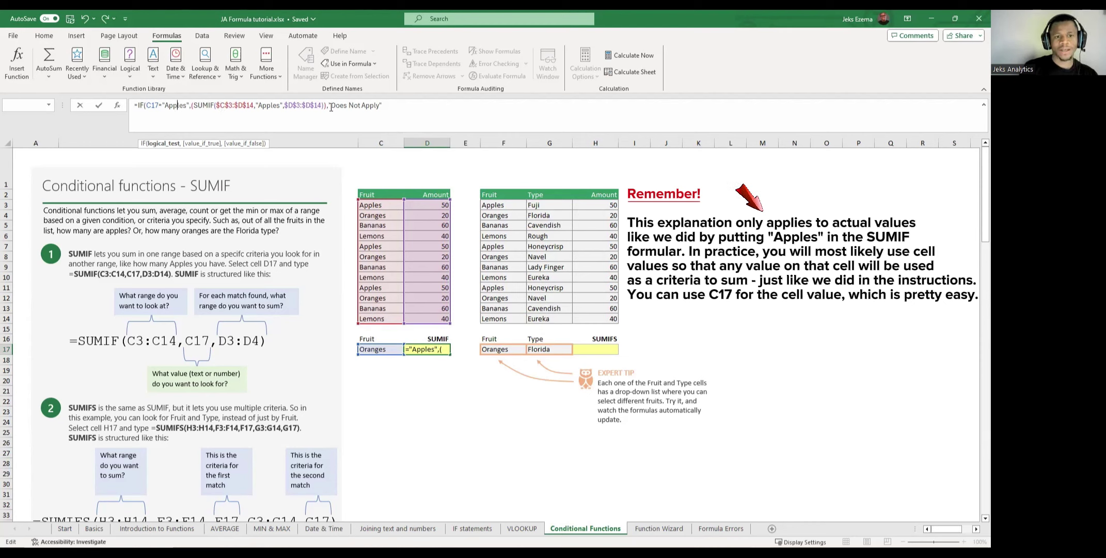
click(306, 104)
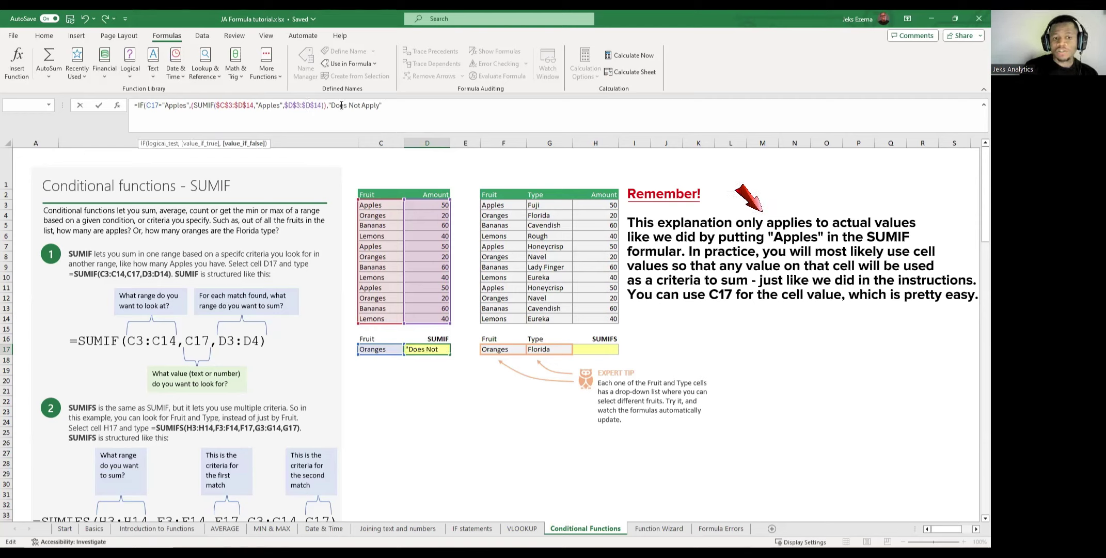
click(390, 105)
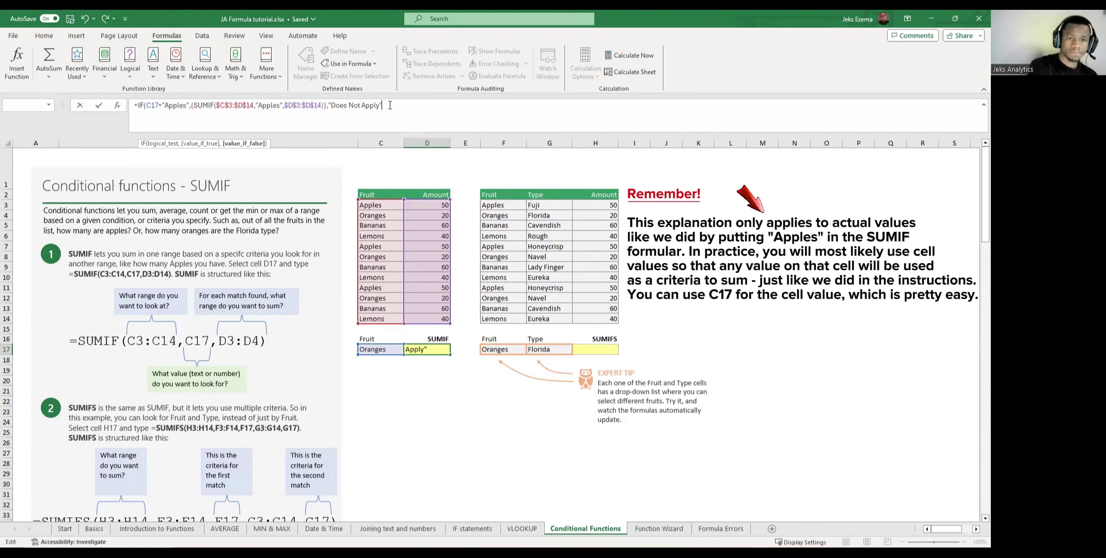
text())
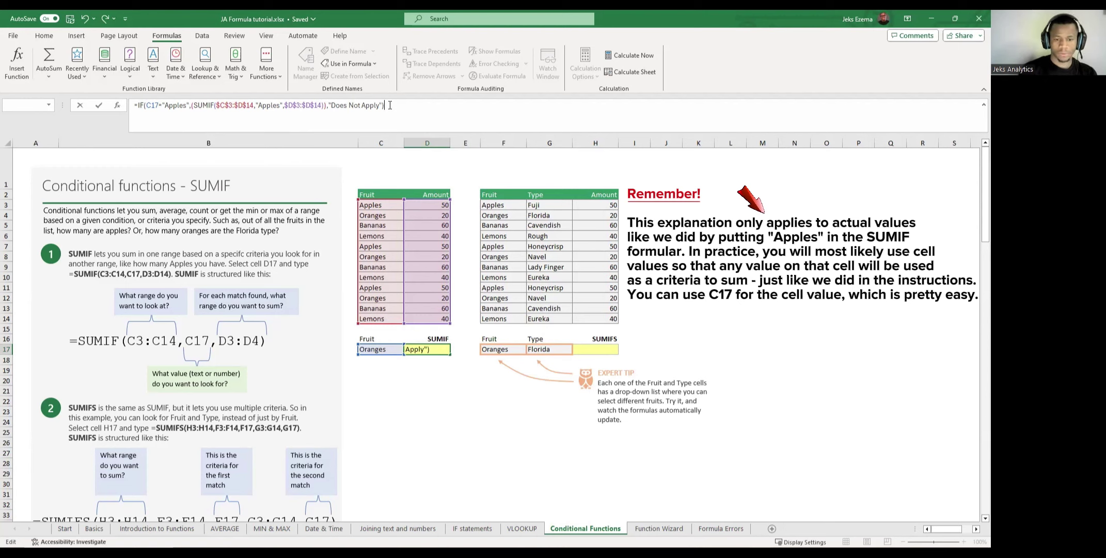
key(Return)
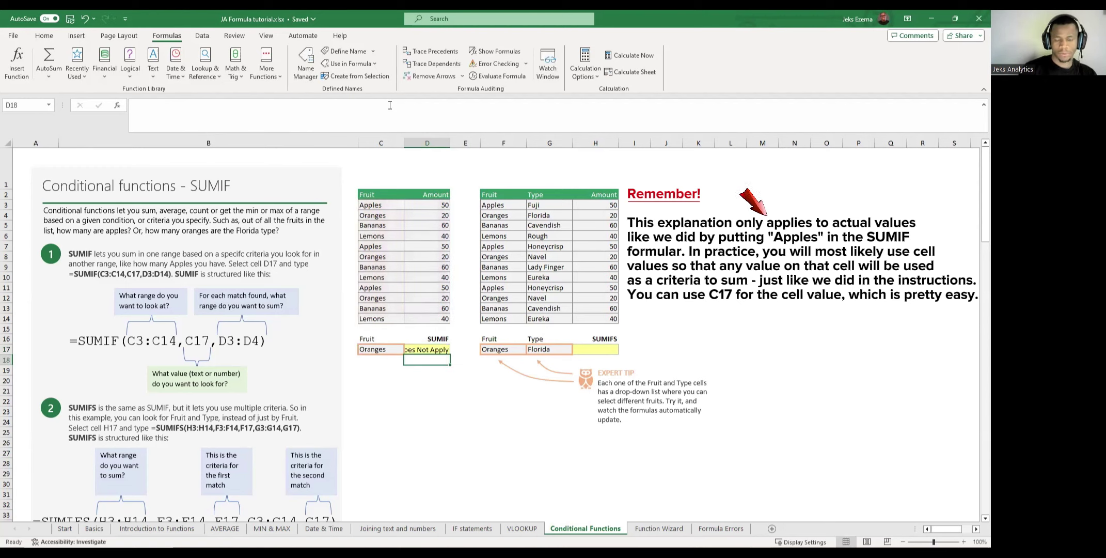
Widen column D so Does Not Apply fits, then open C17's fruit list.
click(429, 350)
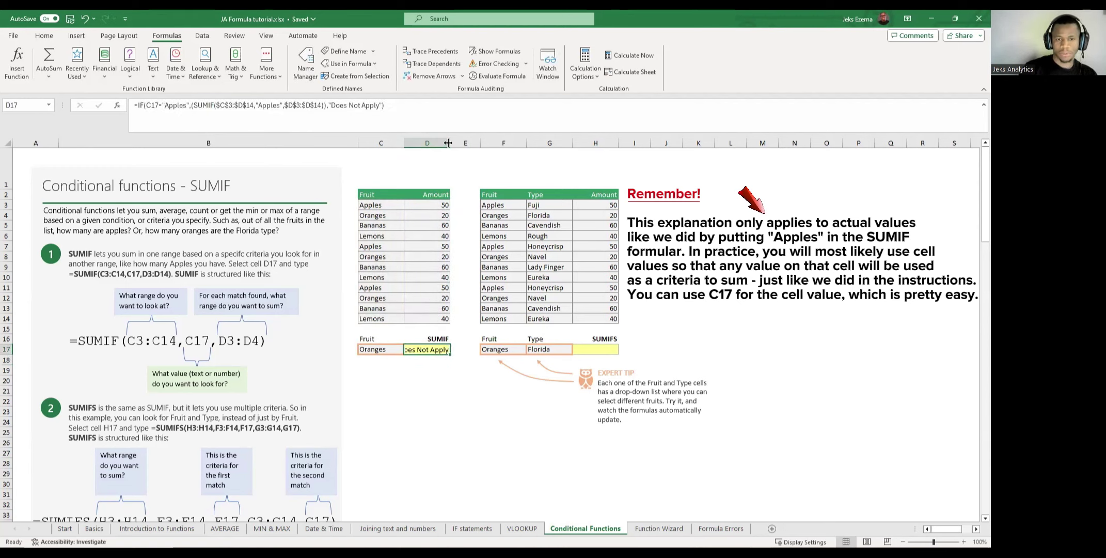
drag(448, 143, 456, 143)
click(470, 409)
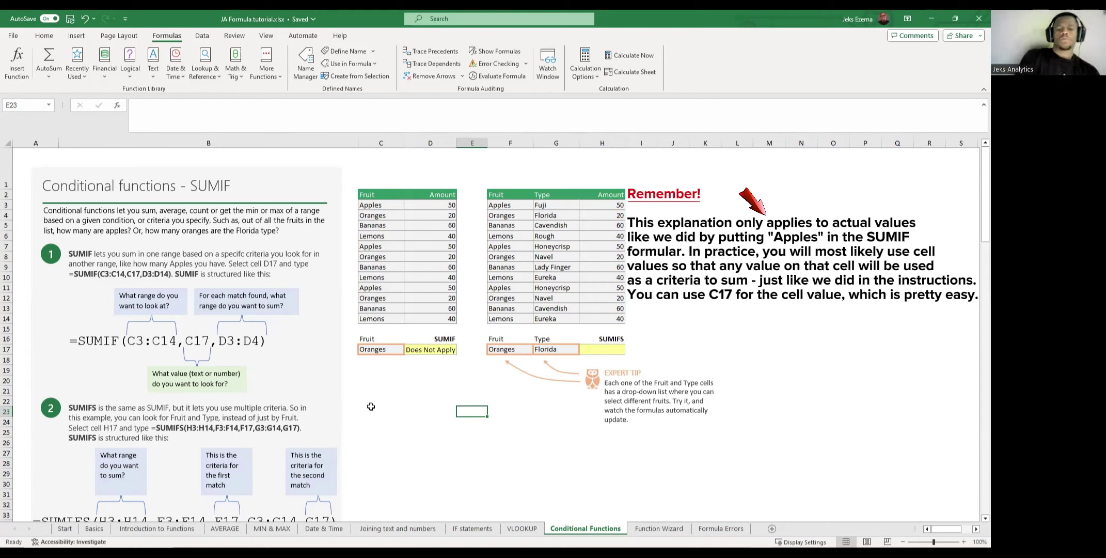
click(444, 339)
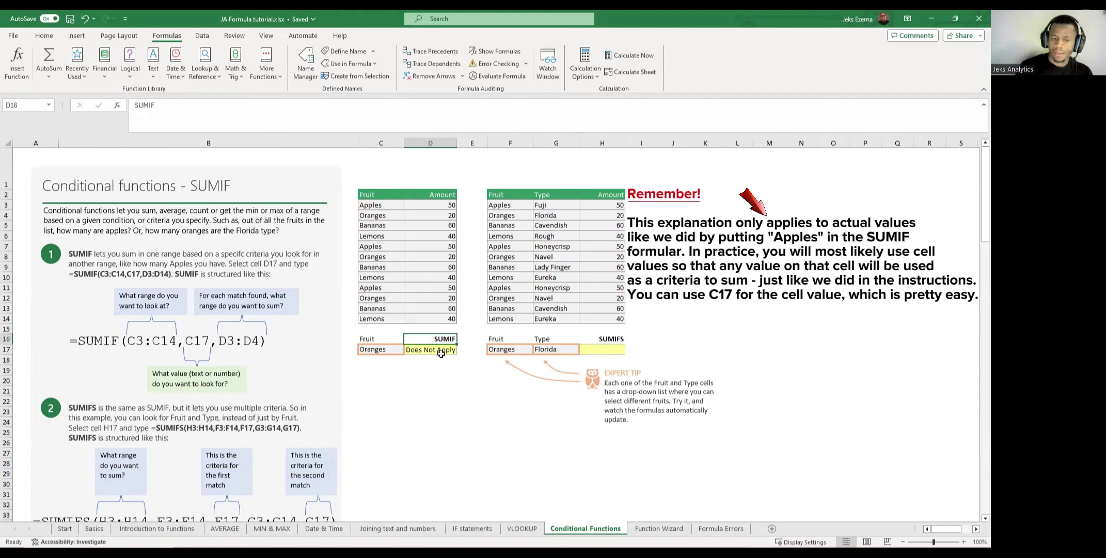
click(440, 353)
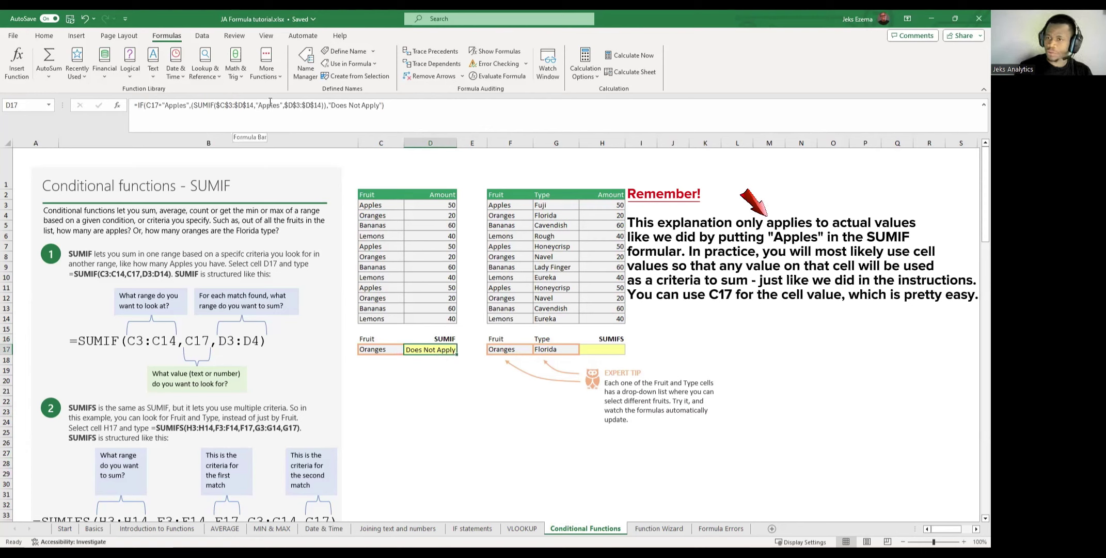
click(505, 403)
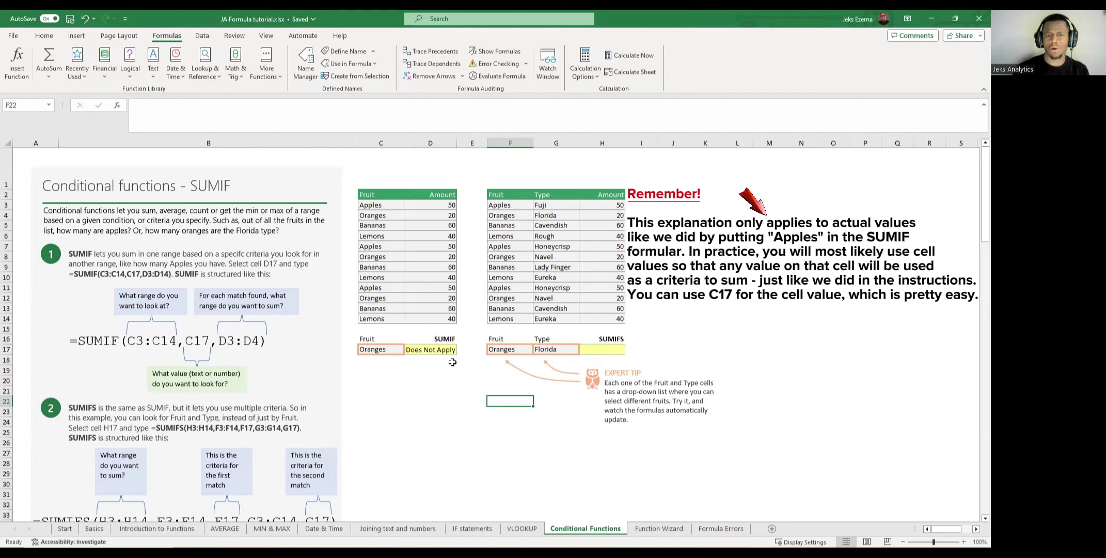
click(388, 351)
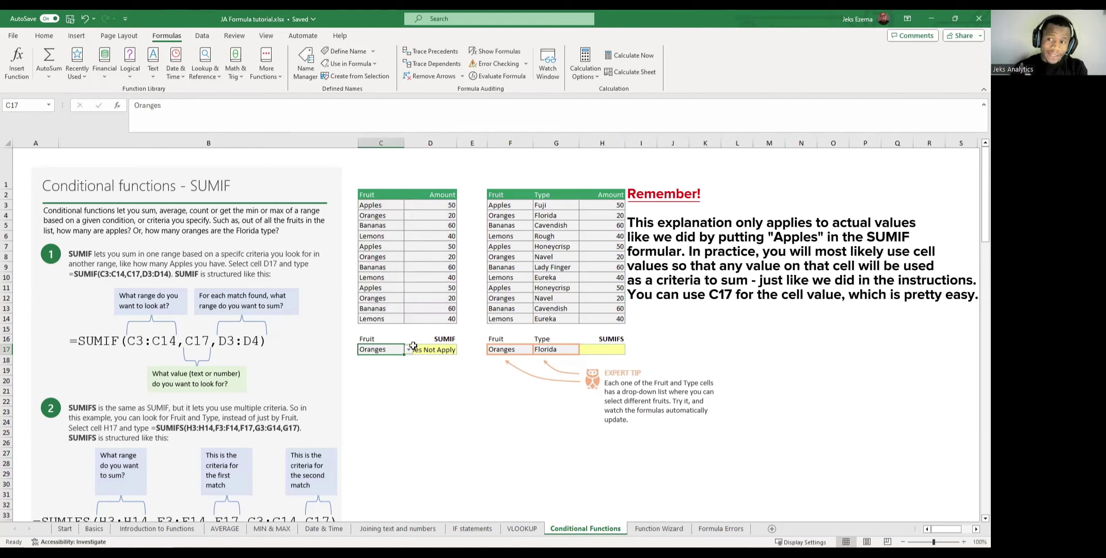
click(408, 349)
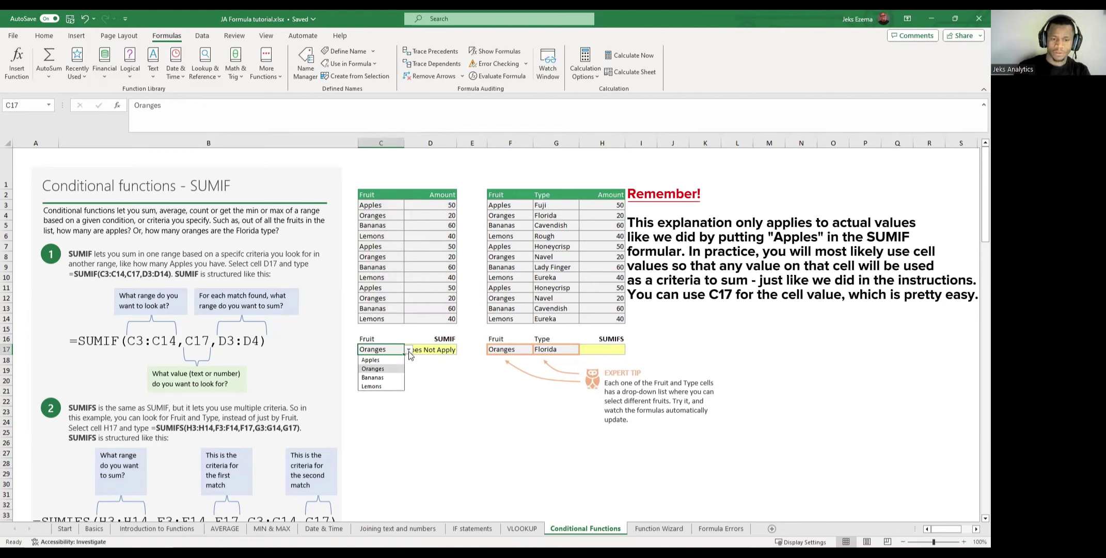
click(370, 360)
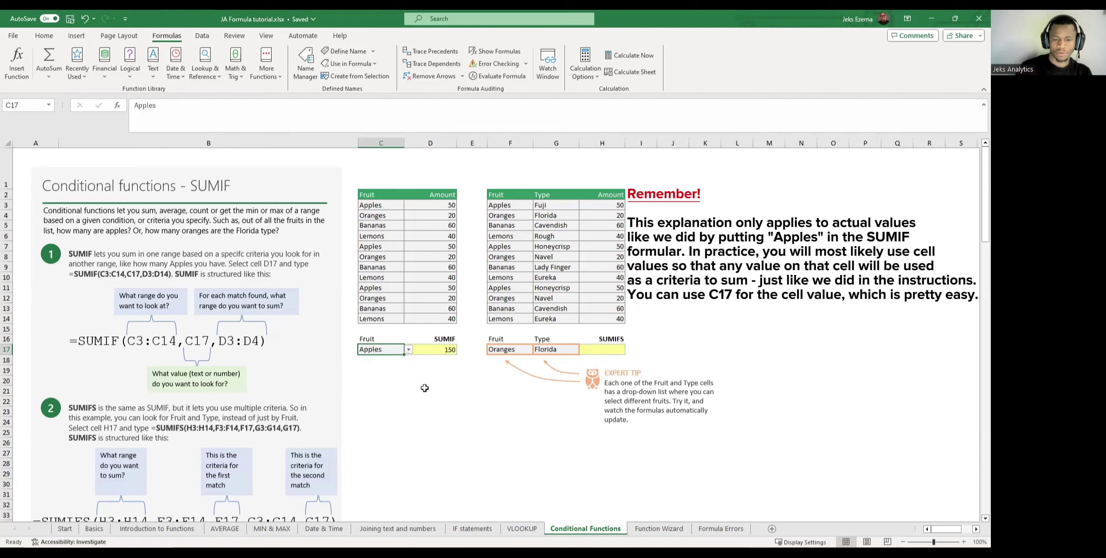
click(438, 397)
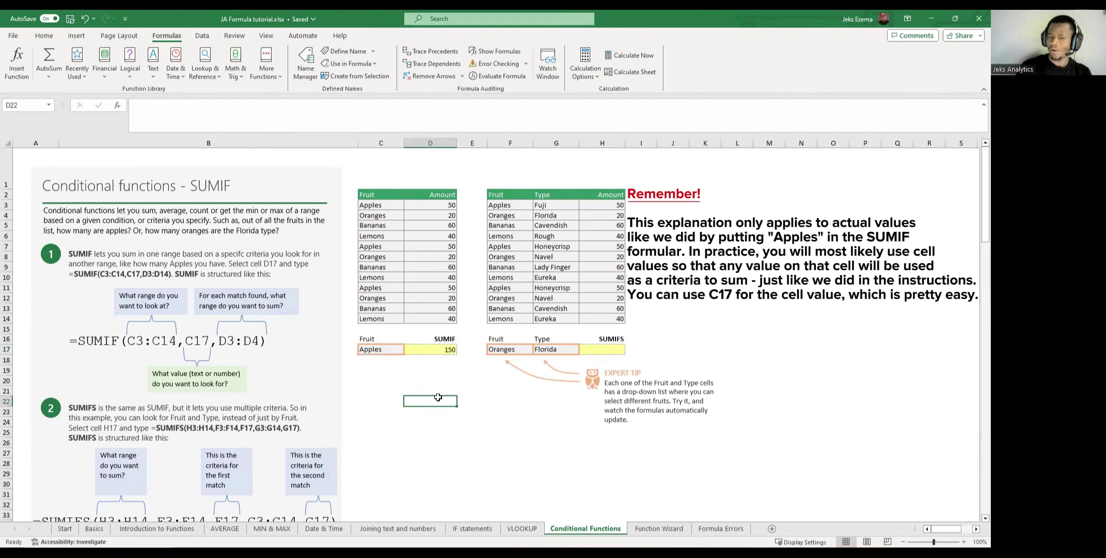
click(384, 348)
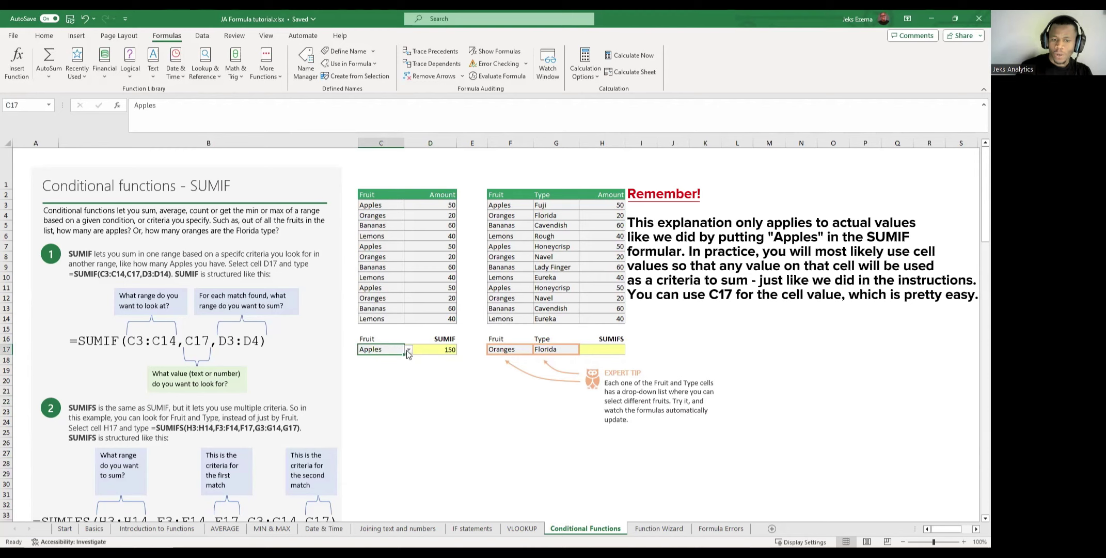
click(408, 351)
click(374, 378)
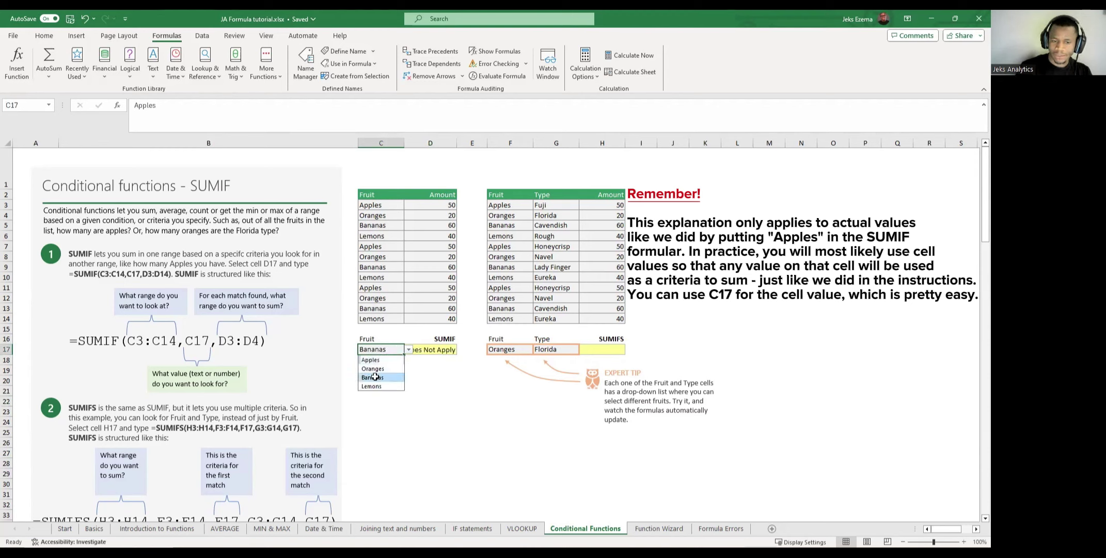
click(472, 402)
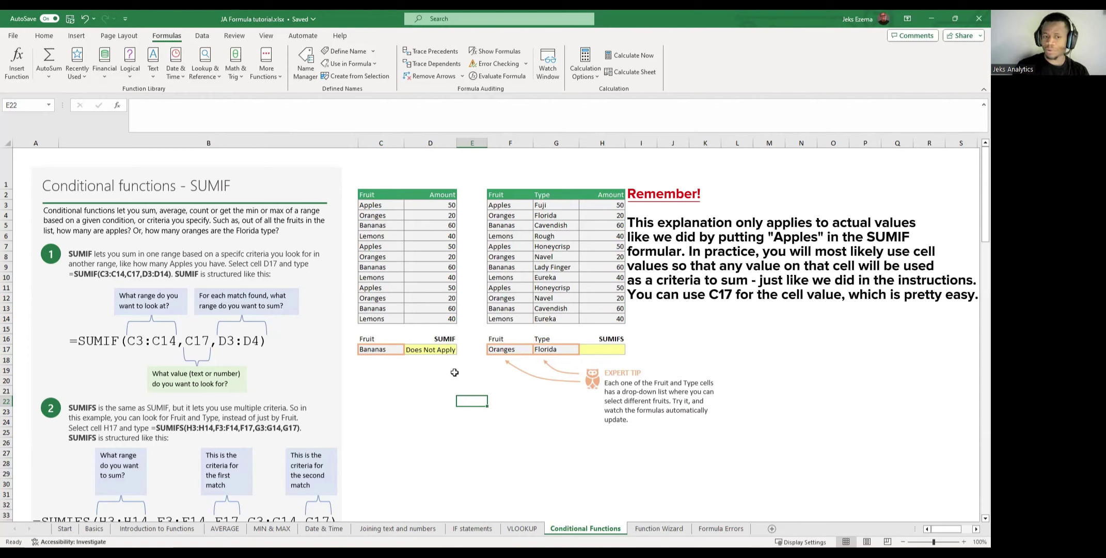
click(431, 348)
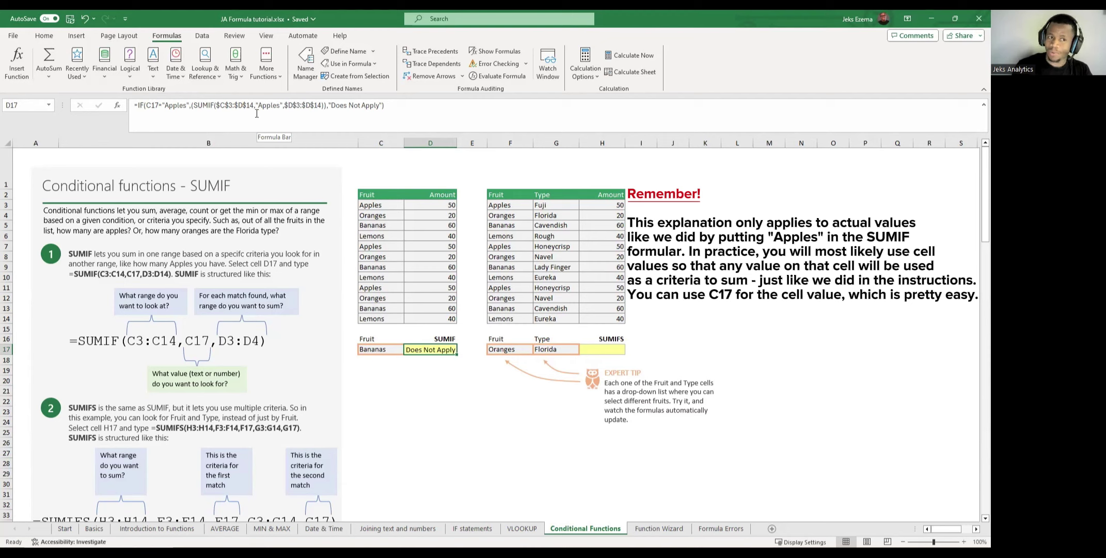
click(444, 438)
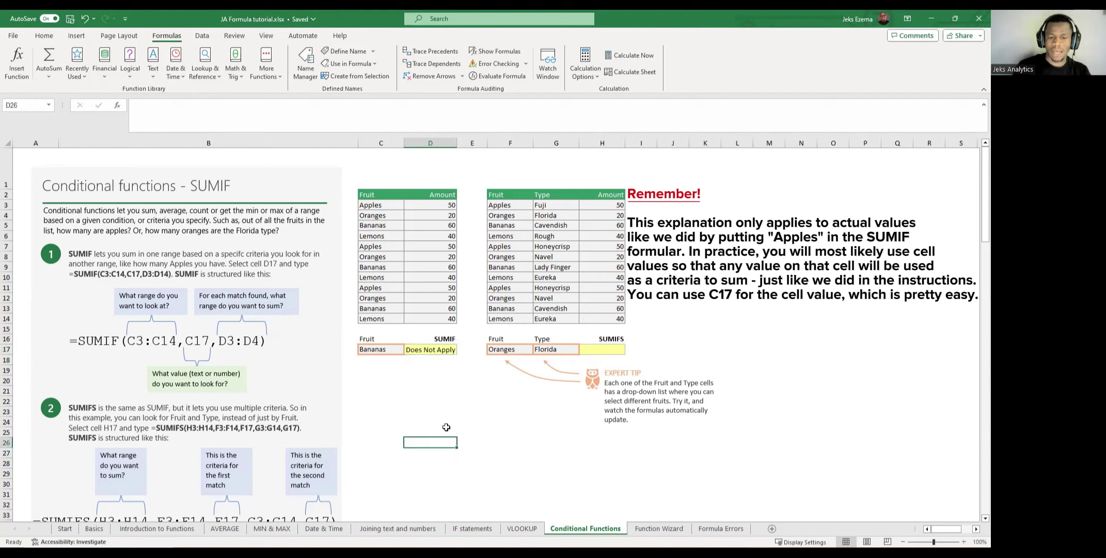
click(384, 349)
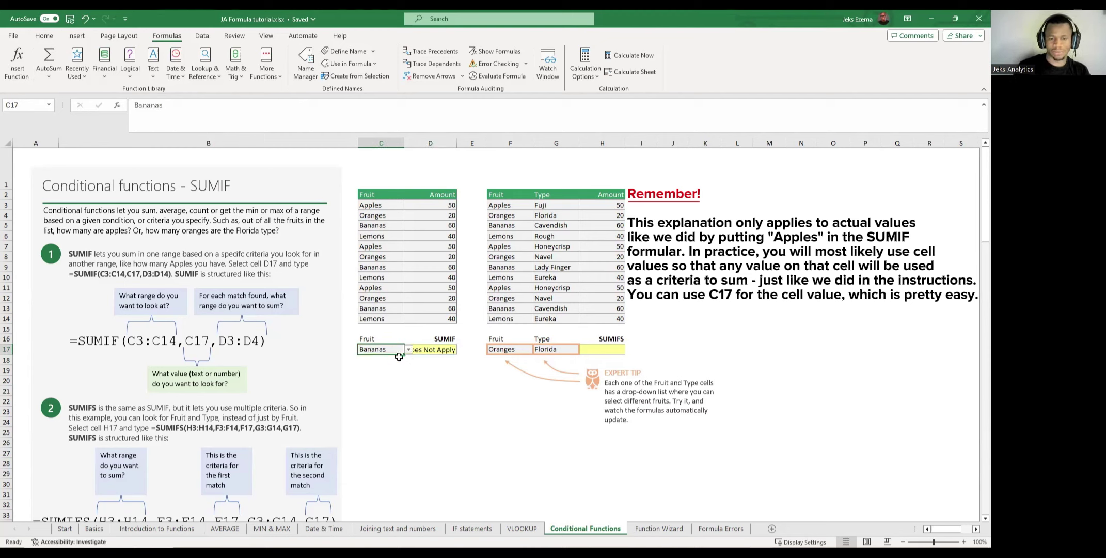
click(408, 349)
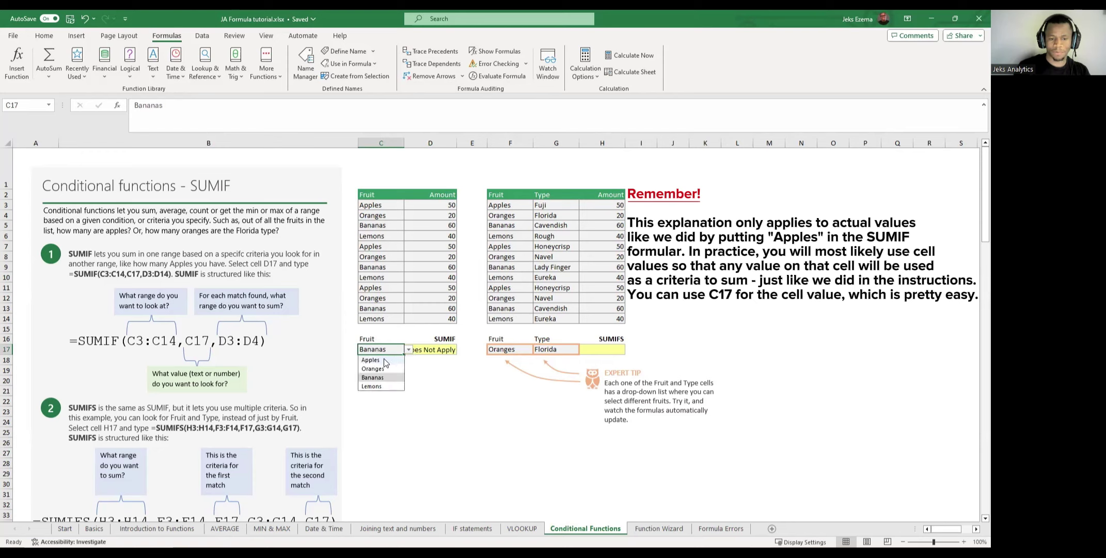
click(384, 359)
click(695, 320)
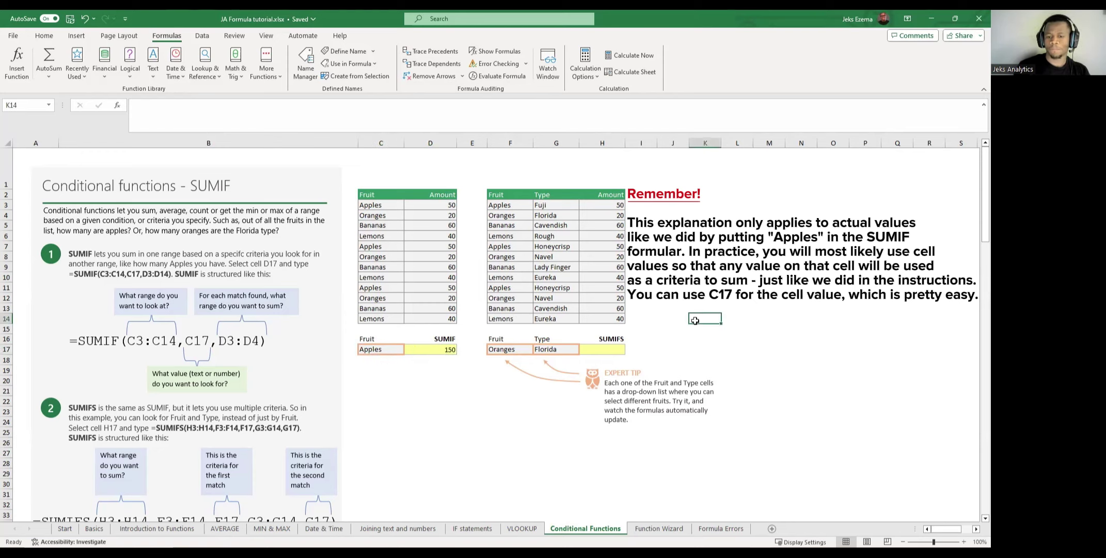
click(438, 348)
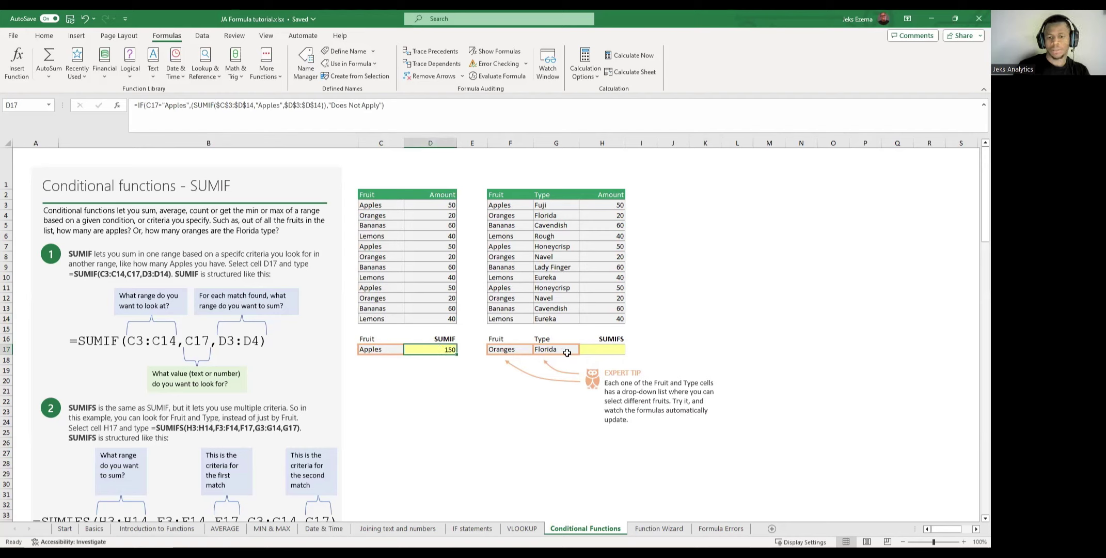
Begin a SUMIFS formula in cell H17 from the =sum autocomplete list.
click(610, 347)
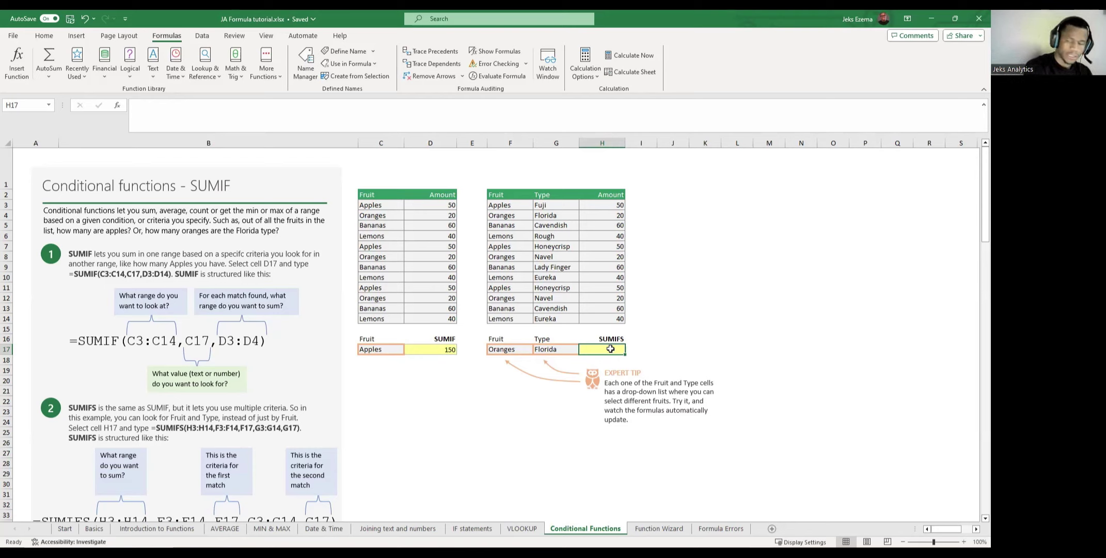
text(=sum)
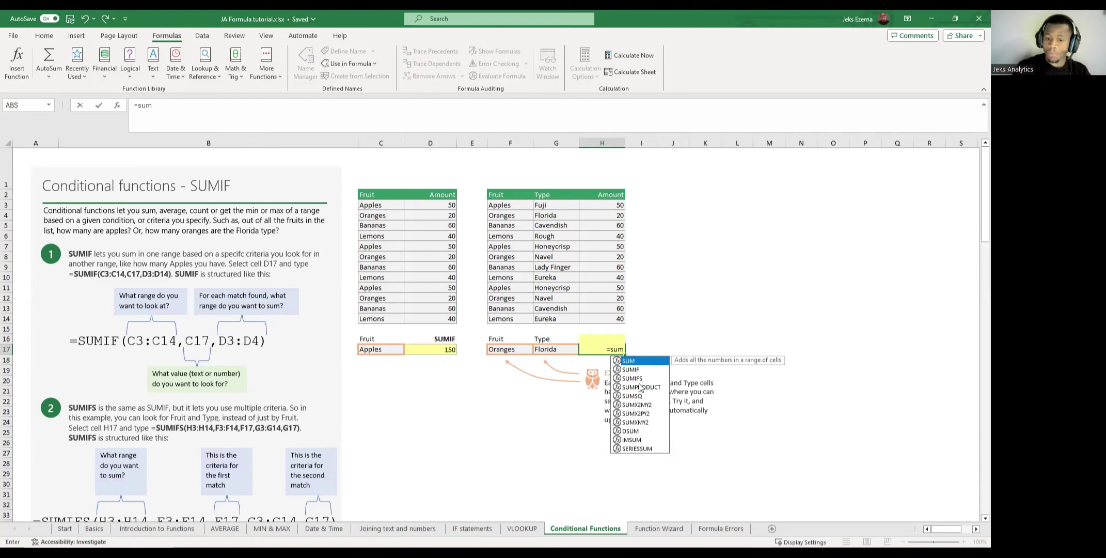
double_click(637, 379)
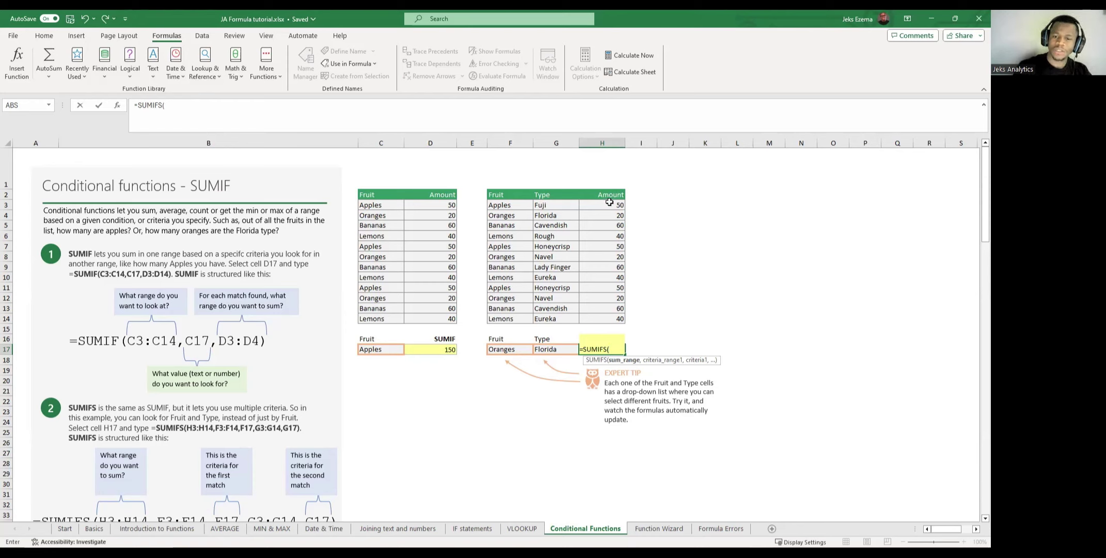
Add the Amount column $H$3:$H$14 as H17's absolute sum range.
drag(608, 208, 620, 318)
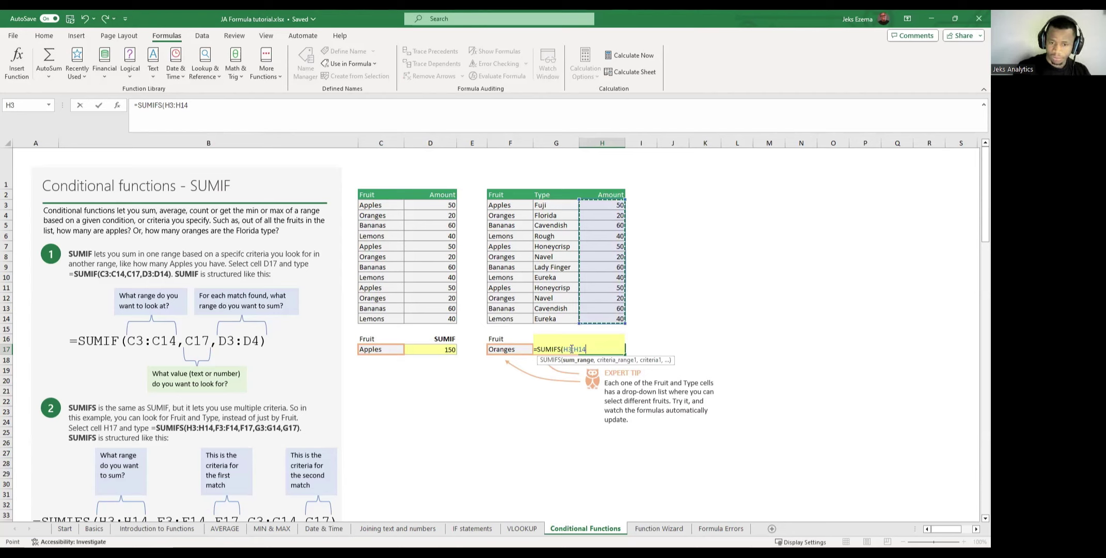
click(568, 351)
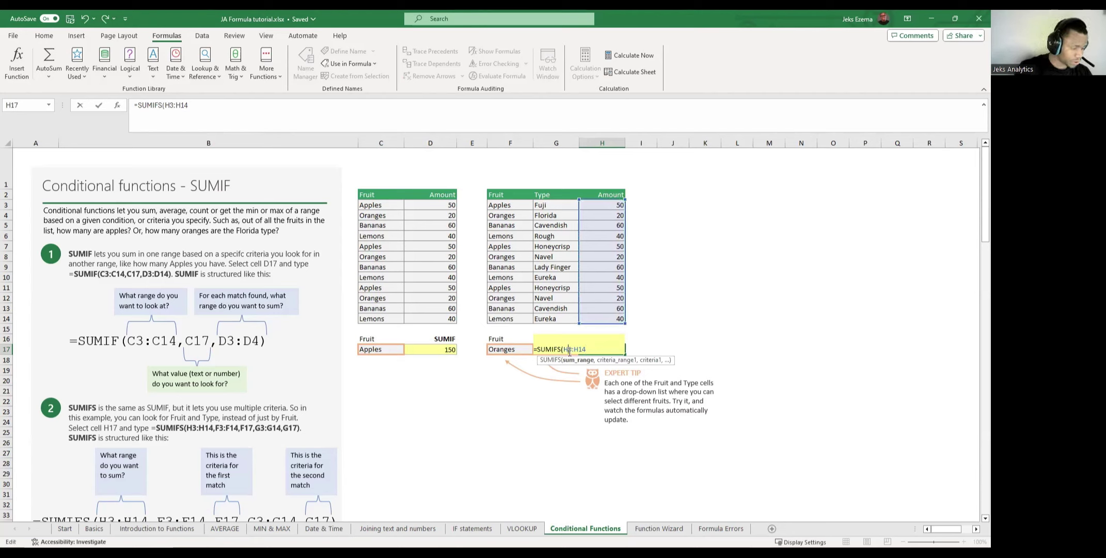
key(F4)
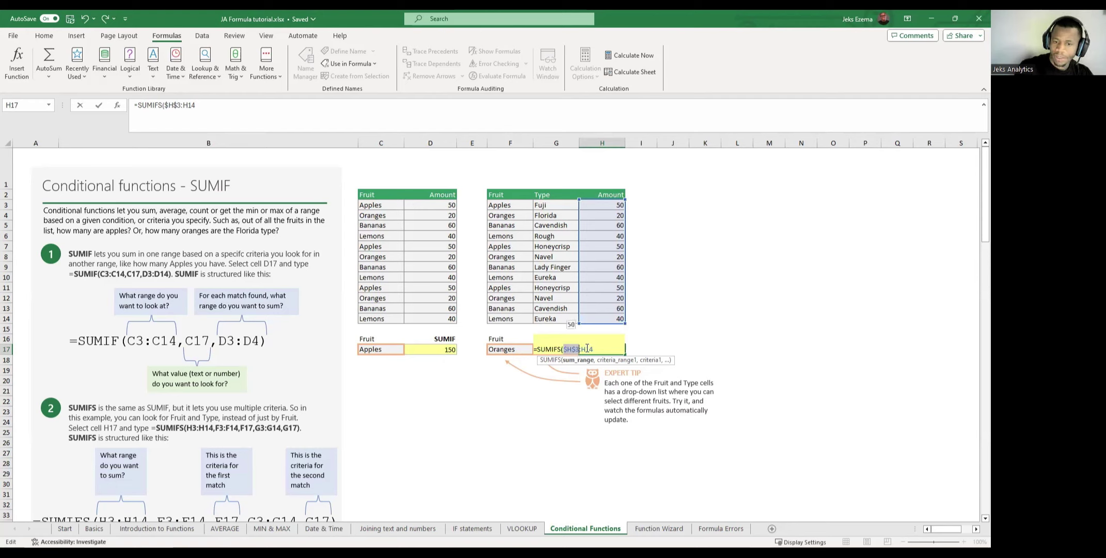
click(587, 349)
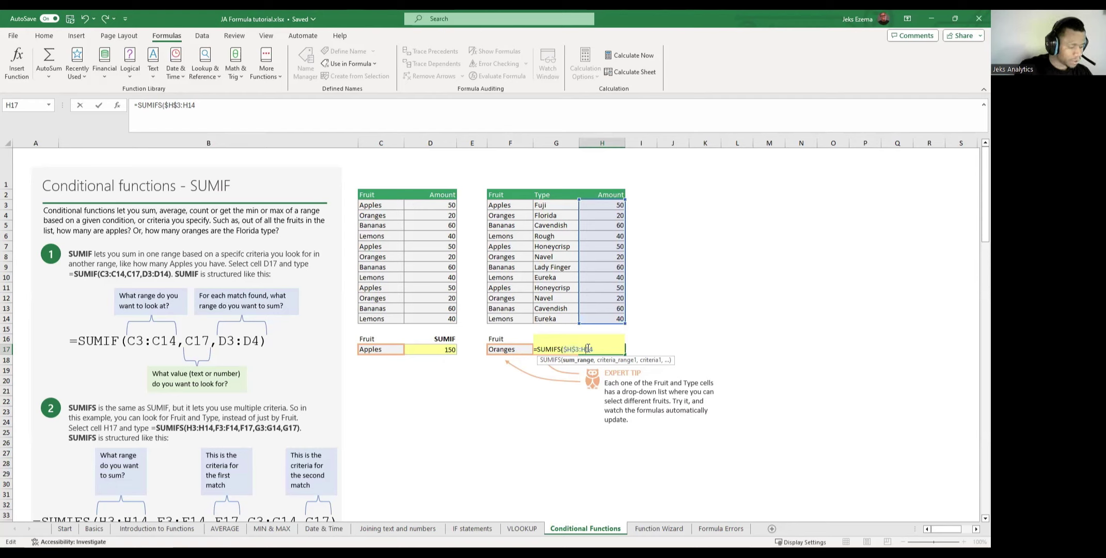
key(F4)
click(607, 350)
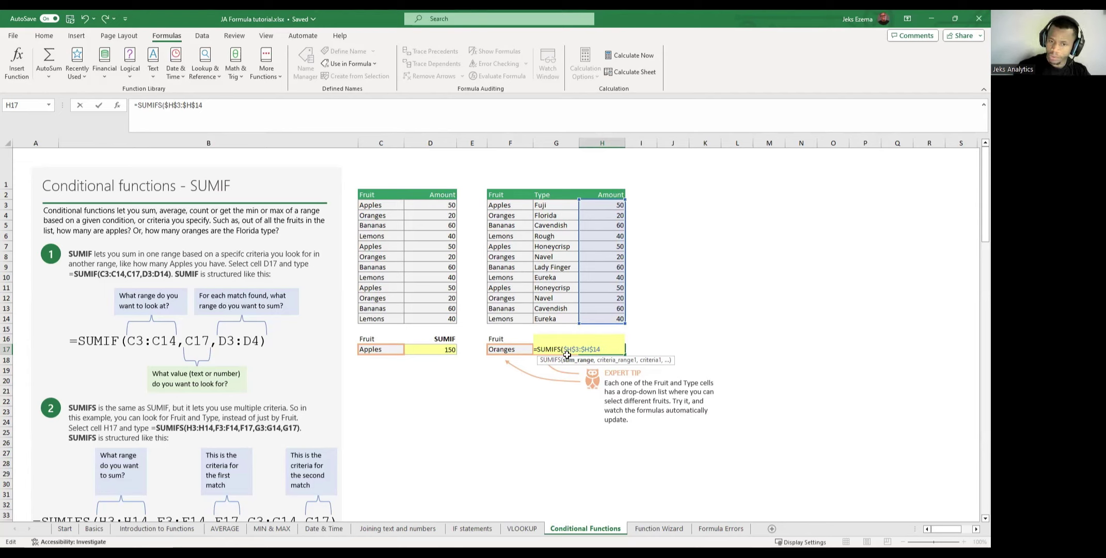
text(,)
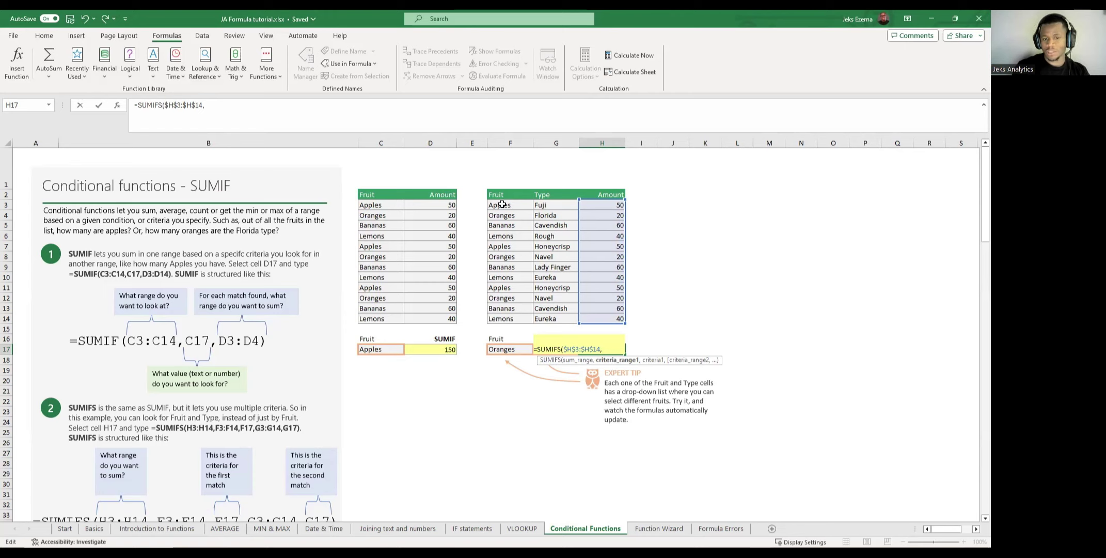
Add the Fruit column $F$3:$F$14 as the absolute first criteria range.
drag(502, 205, 513, 318)
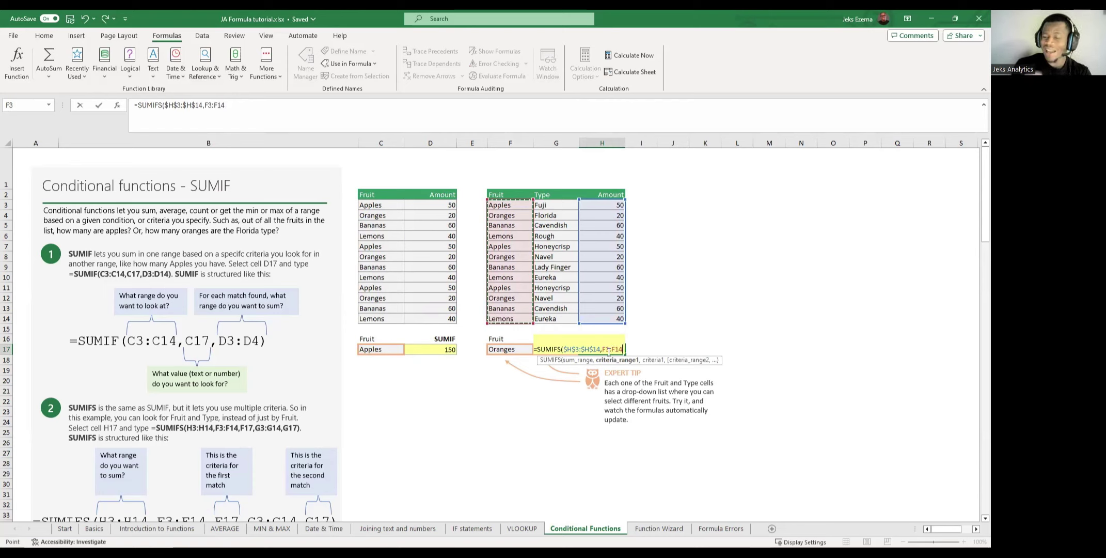
click(604, 349)
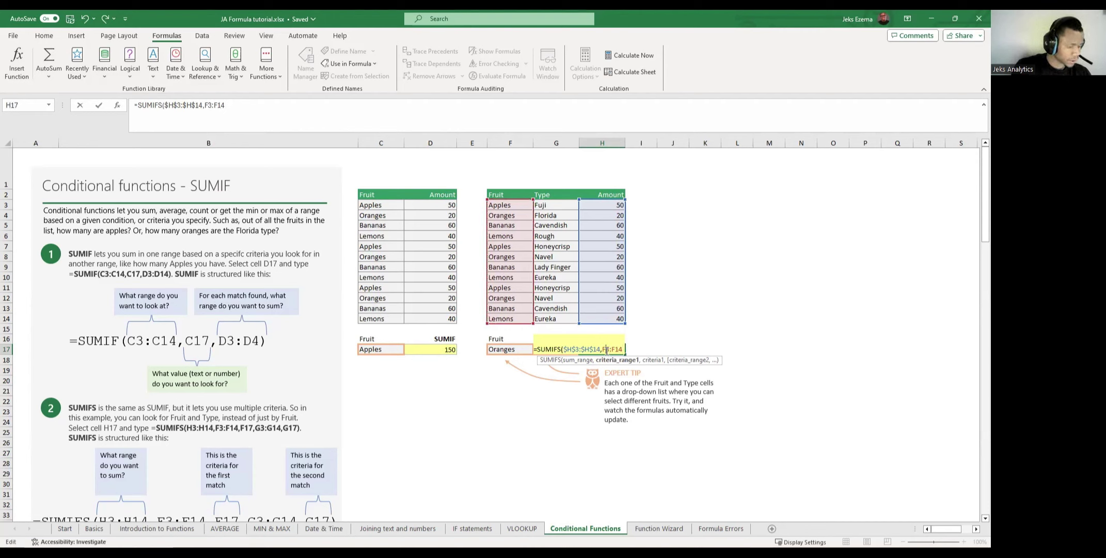
text(4)
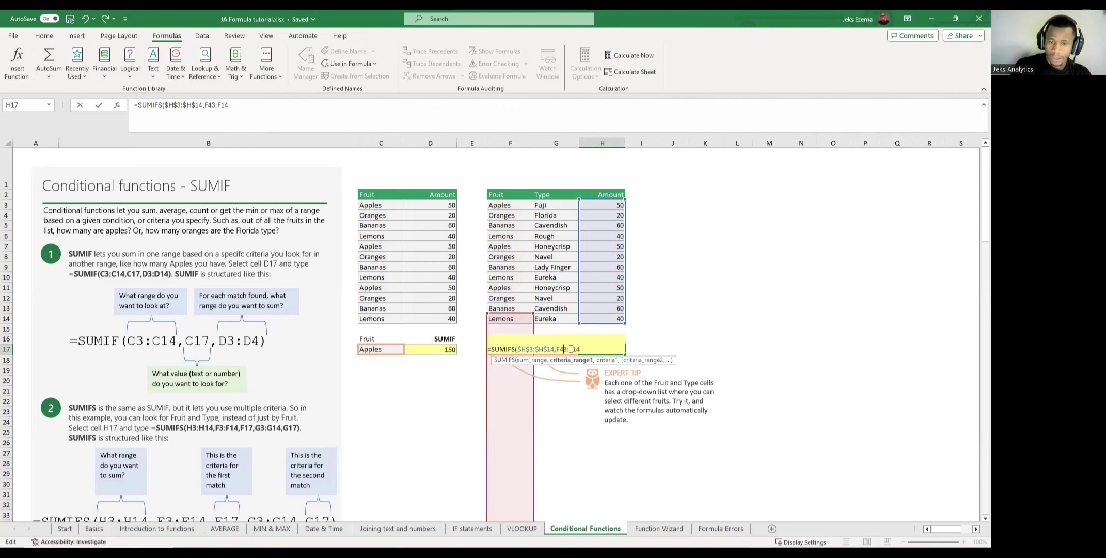
key(BackSpace)
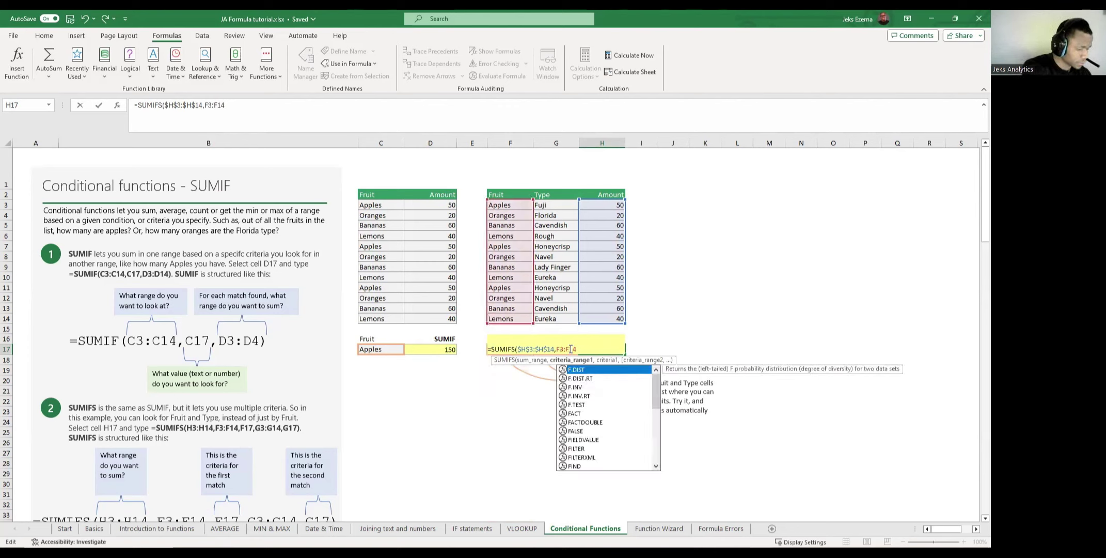
key(F4)
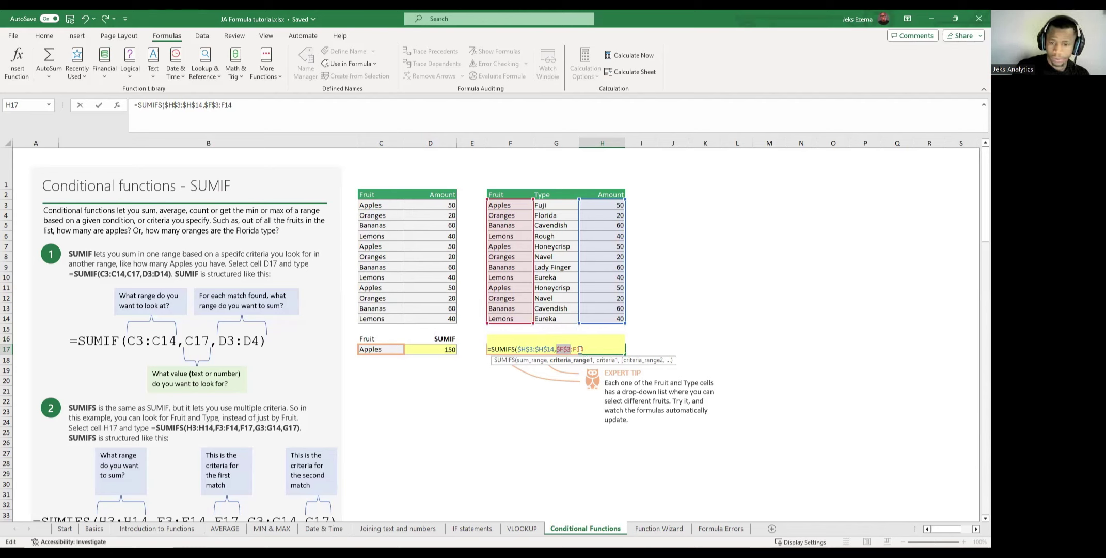
key(F4)
key(F4)
key(F4)
key(F4)
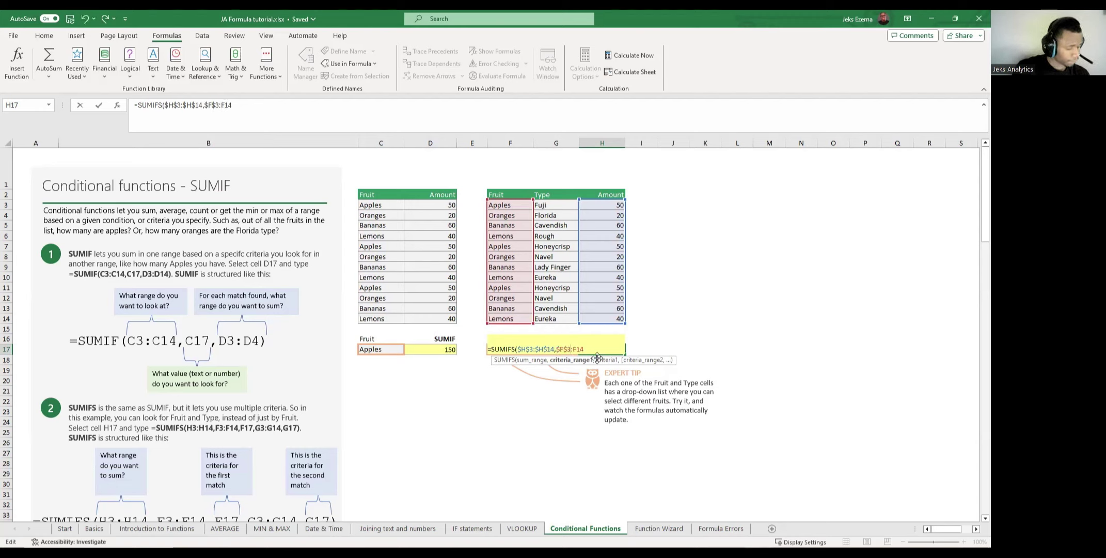
key(ctrl+z)
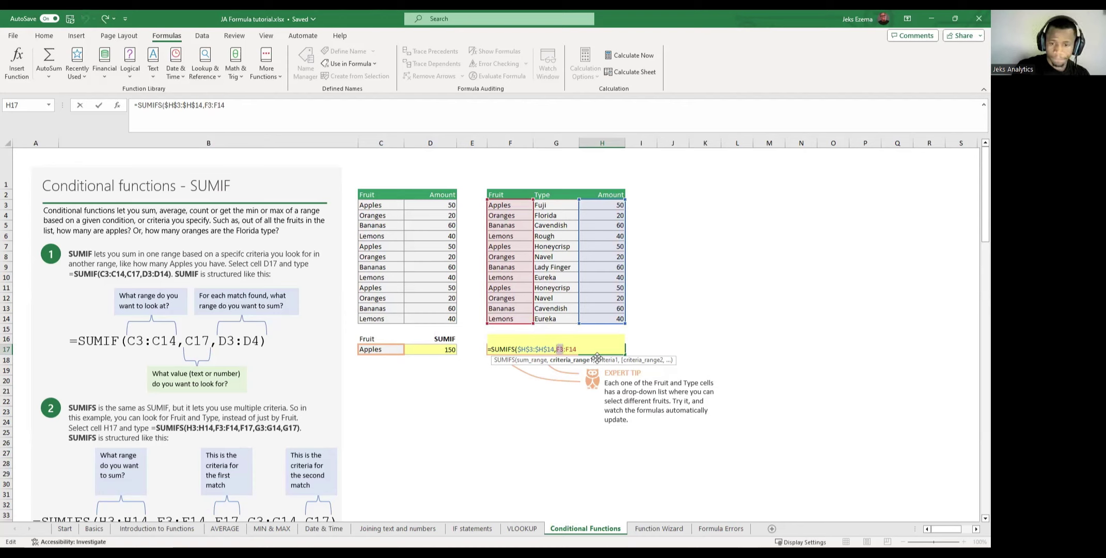
click(561, 351)
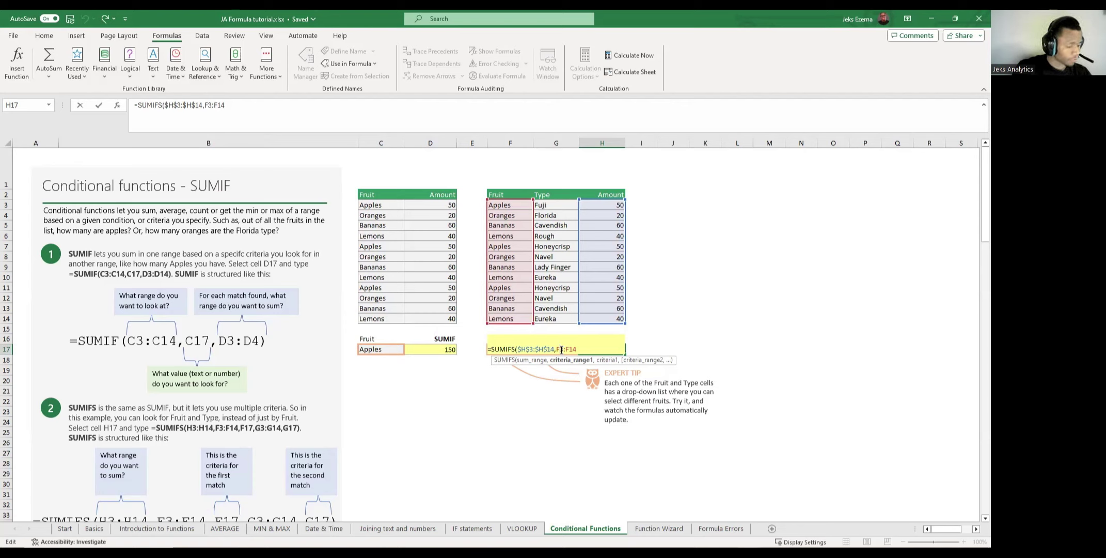
key(F4)
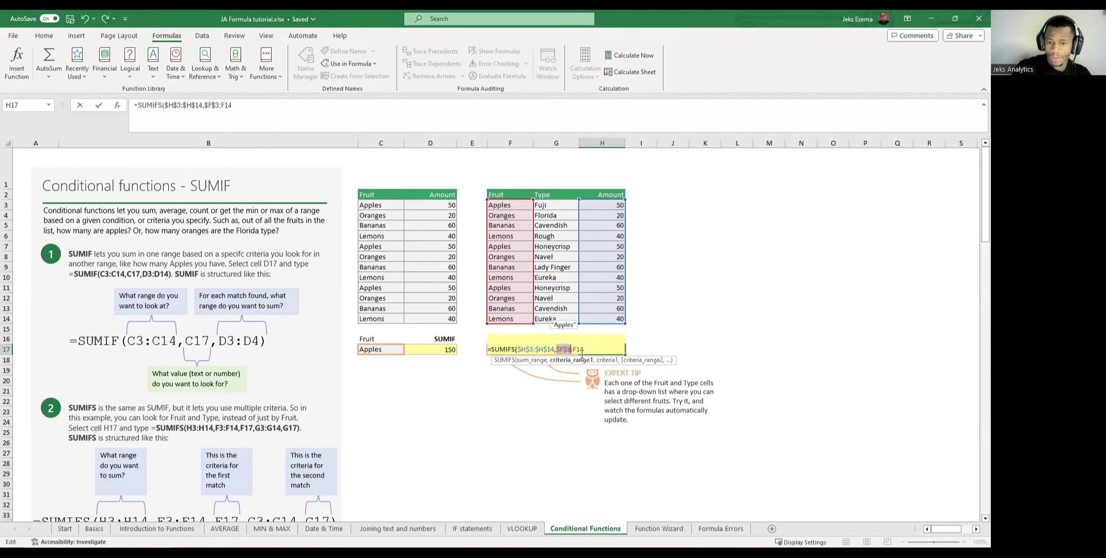
click(577, 350)
key(F4)
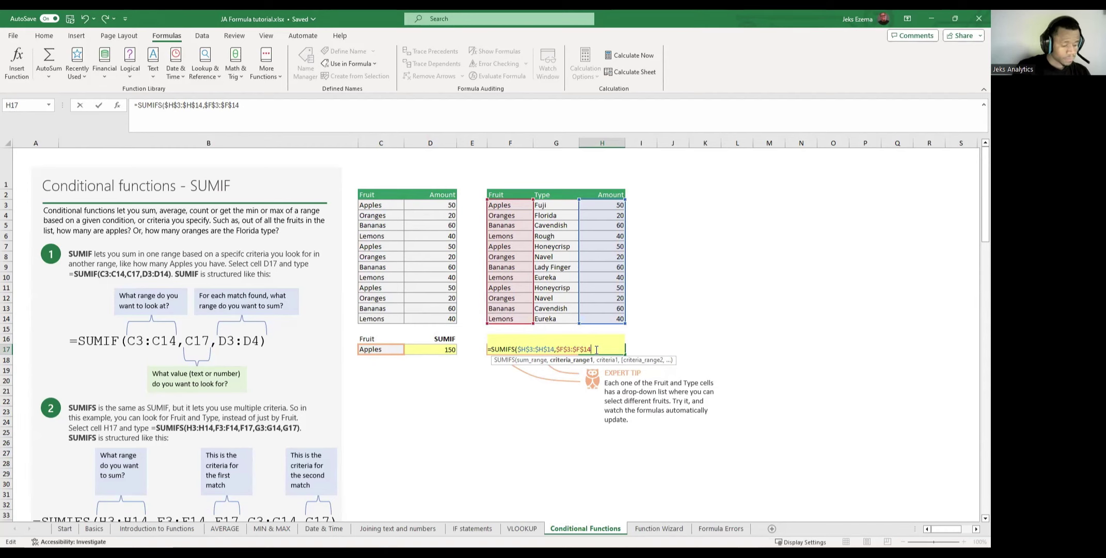
text(,)
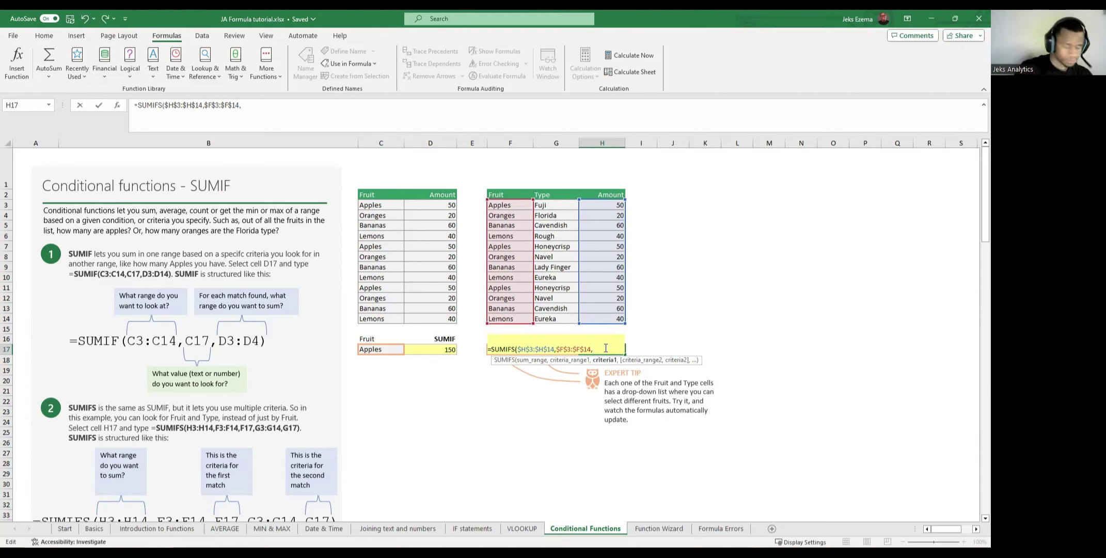
Add "Apples" as the criterion for the Fruit range.
text(")
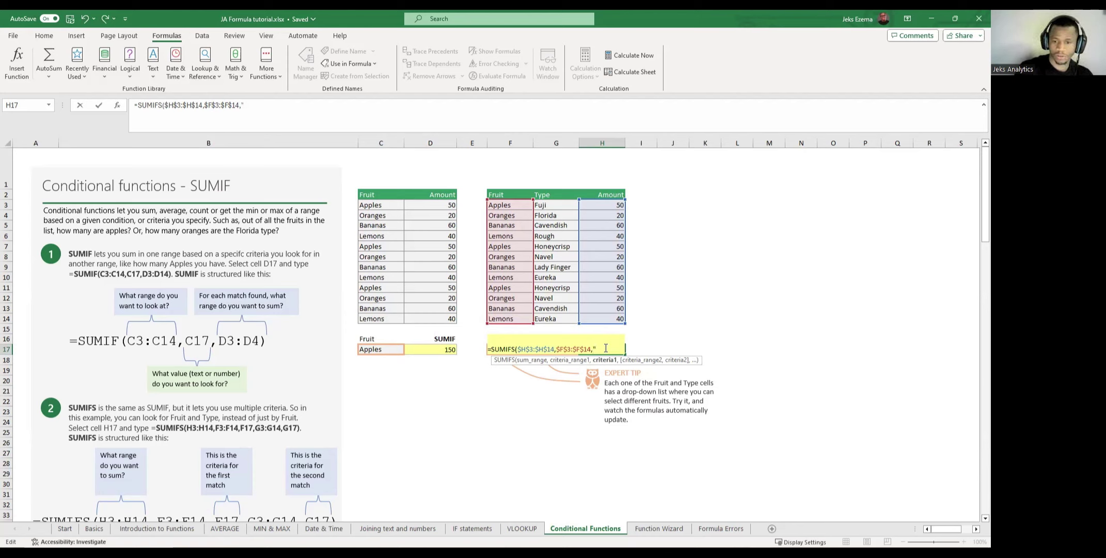
text(Apples)
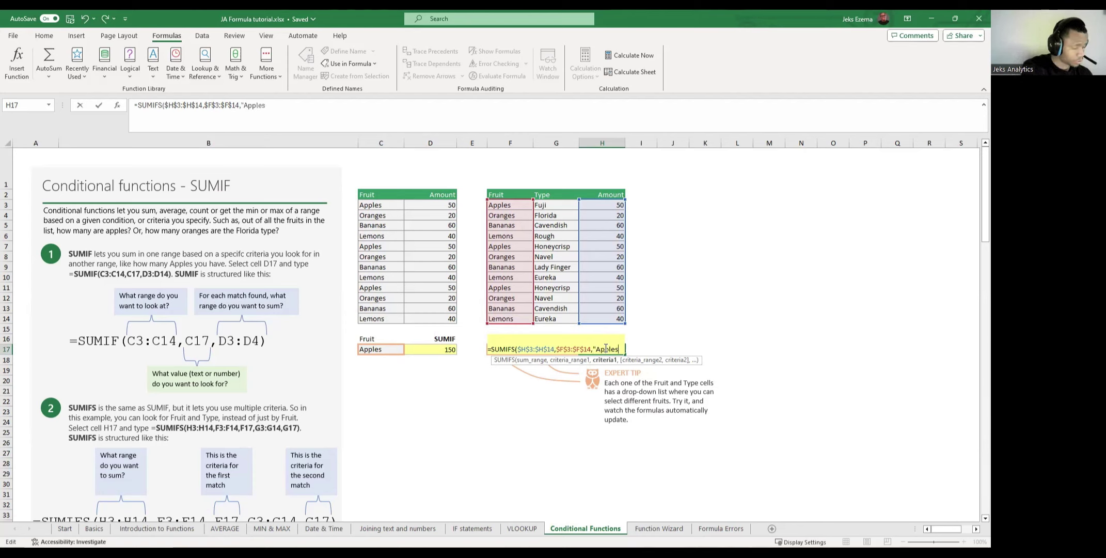
text(")
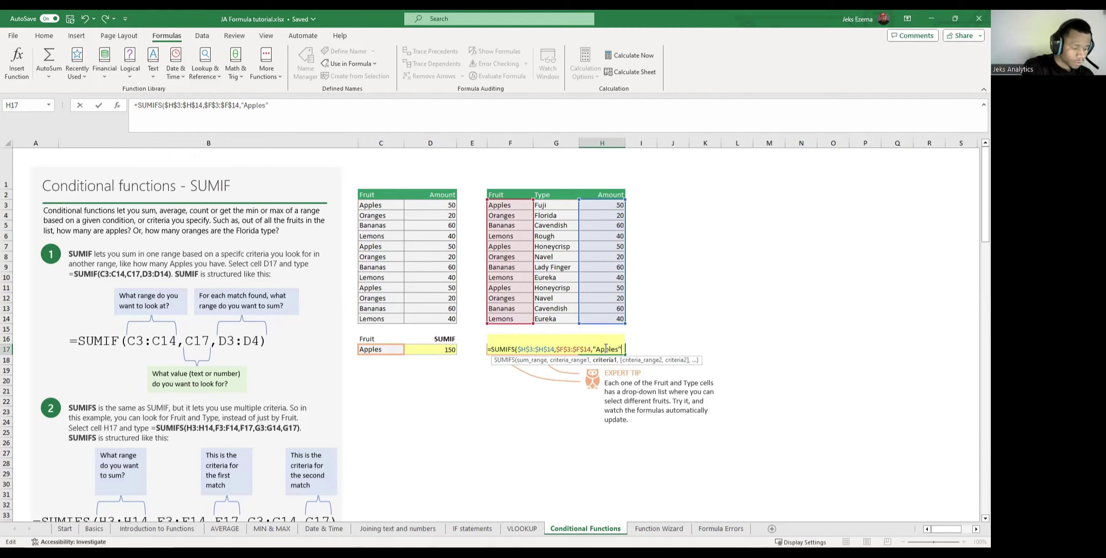
text(,)
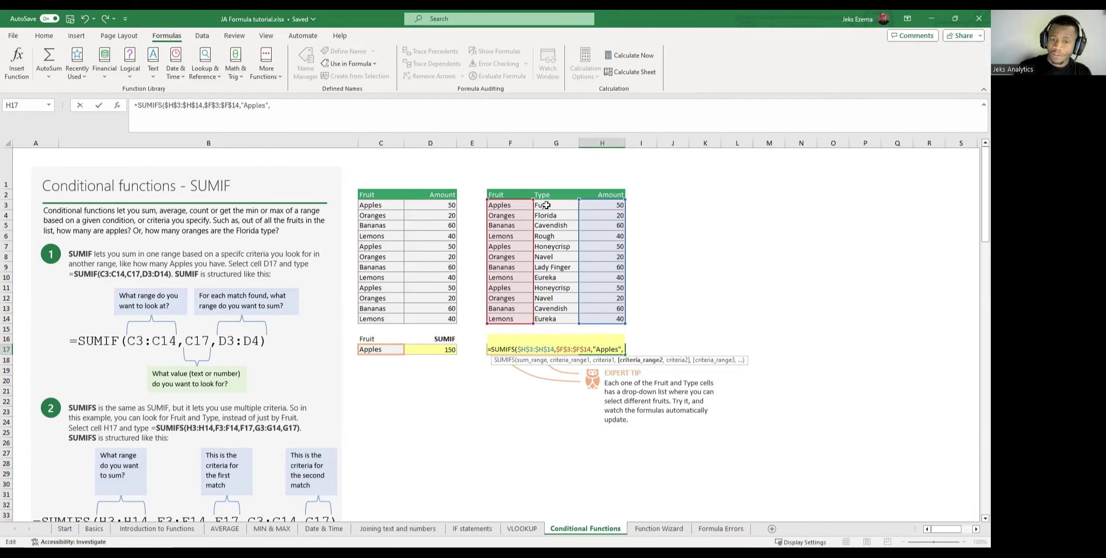
Add the Type column $G$3:$G$14 as the absolute second criteria range.
drag(545, 205, 562, 316)
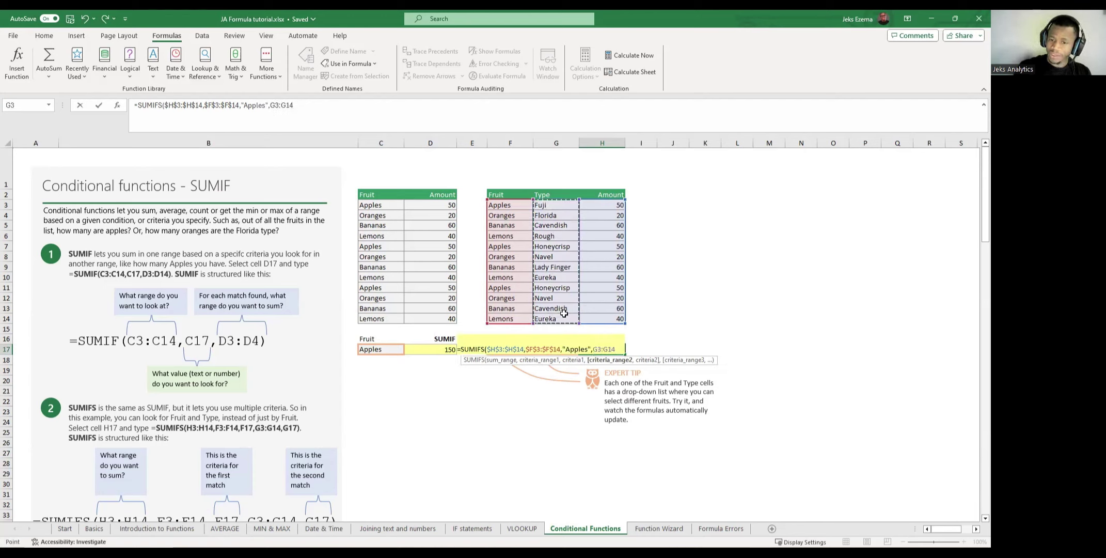
click(597, 349)
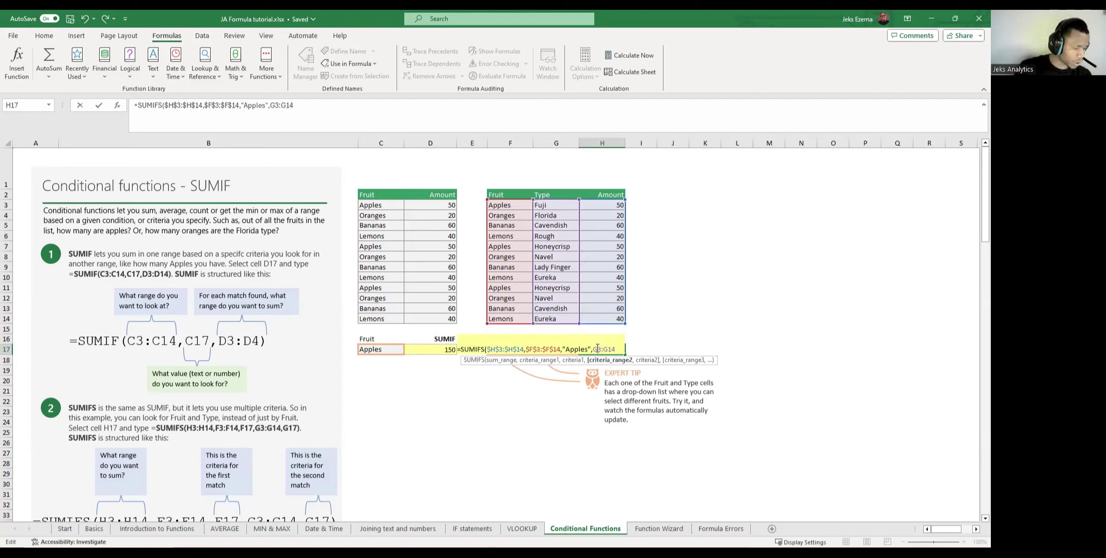
key(F4)
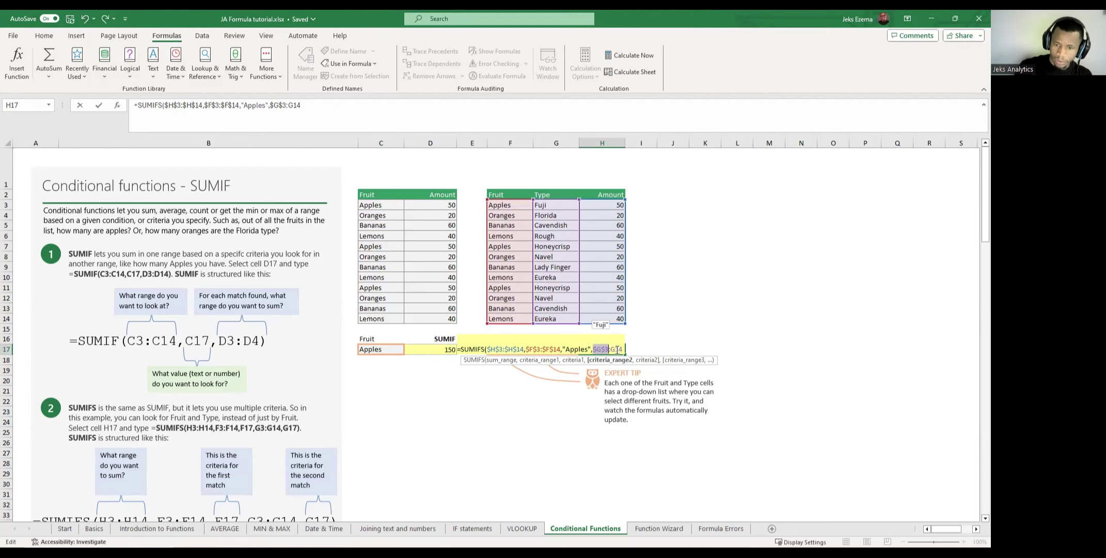
click(617, 349)
key(F4)
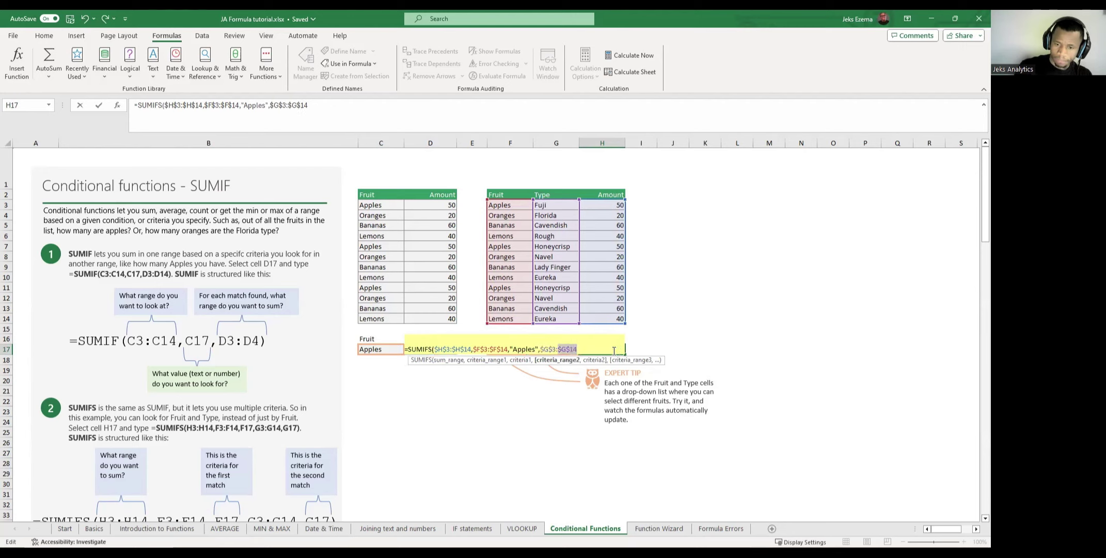
click(586, 349)
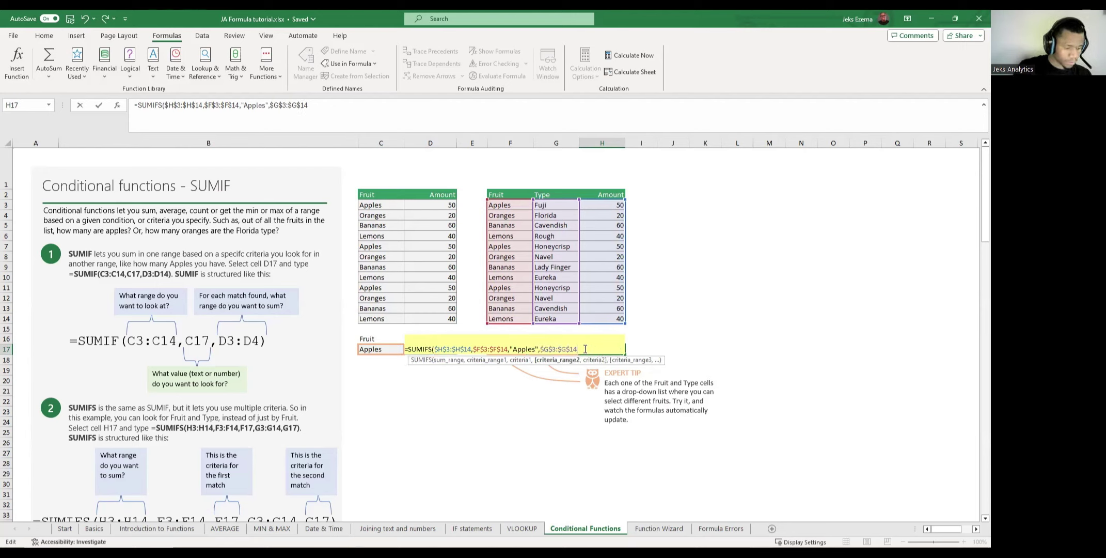
text(,)
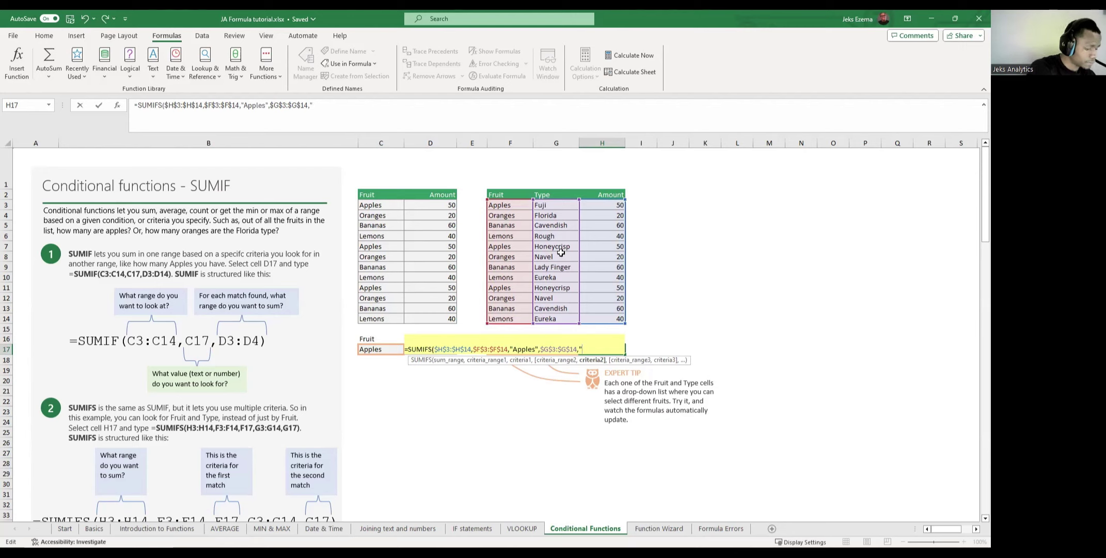
Finish with the criterion "Honeycrisp" and commit the formula, returning 100.
text(Florida)
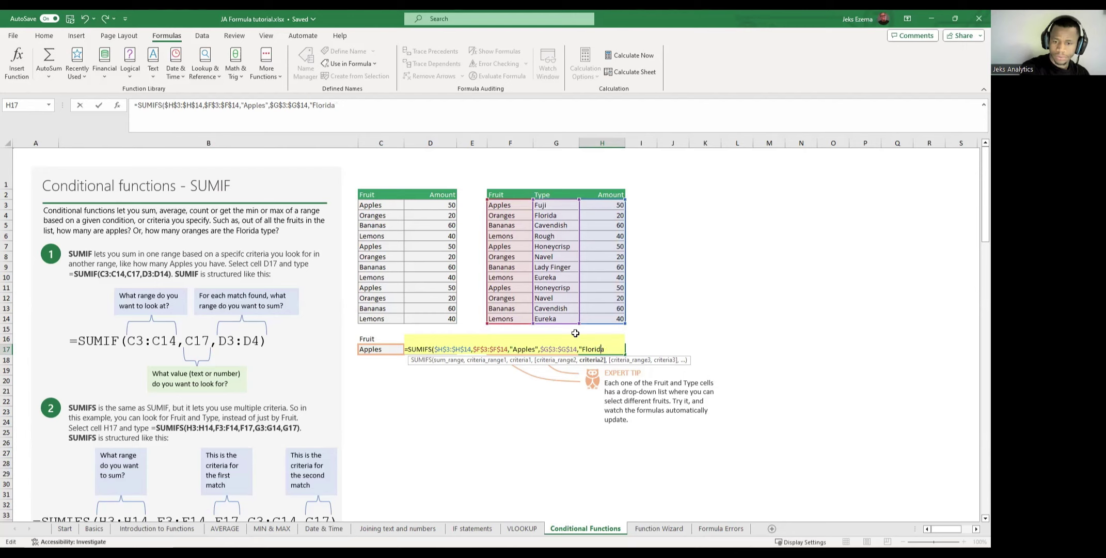
key(BackSpace)
key(BackSpace)
key(BackSpace)
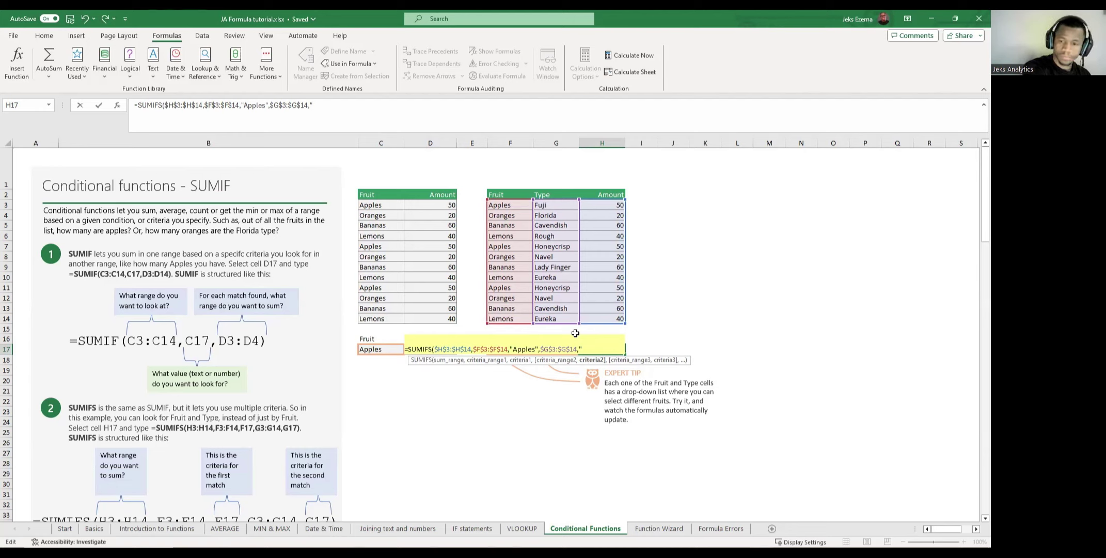
text(Ho)
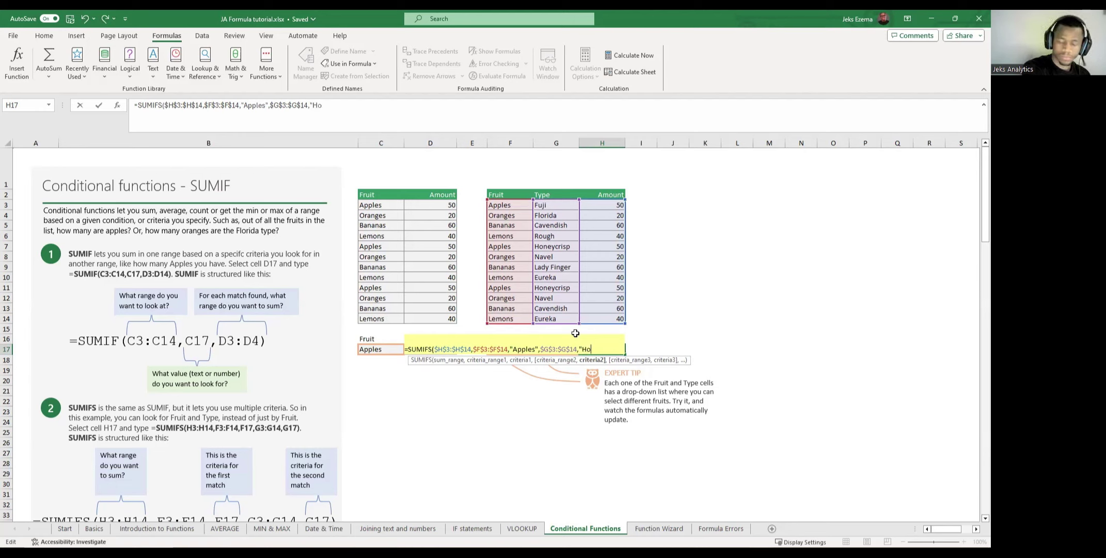
text(ney)
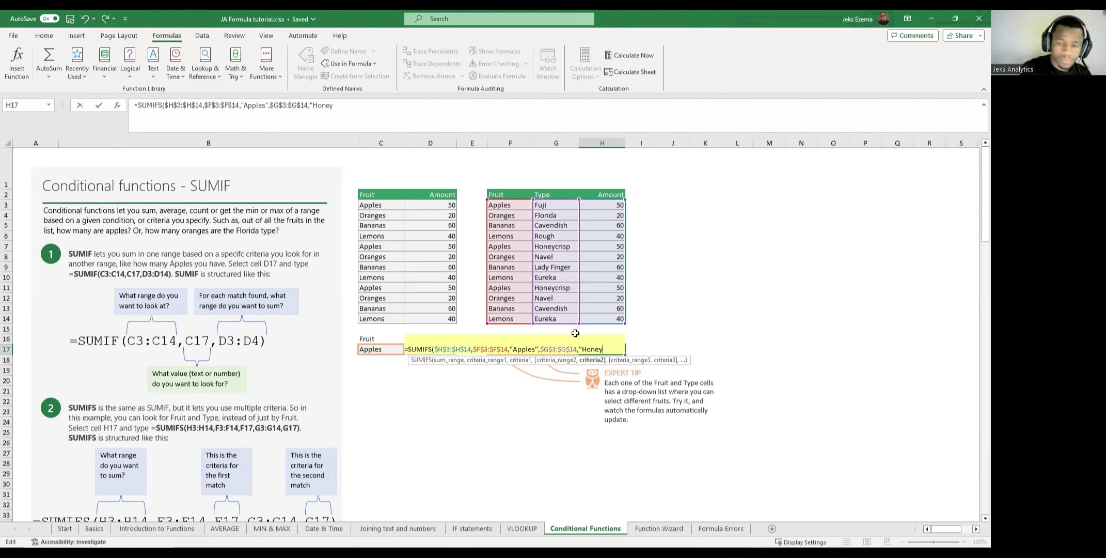
text(crisp)
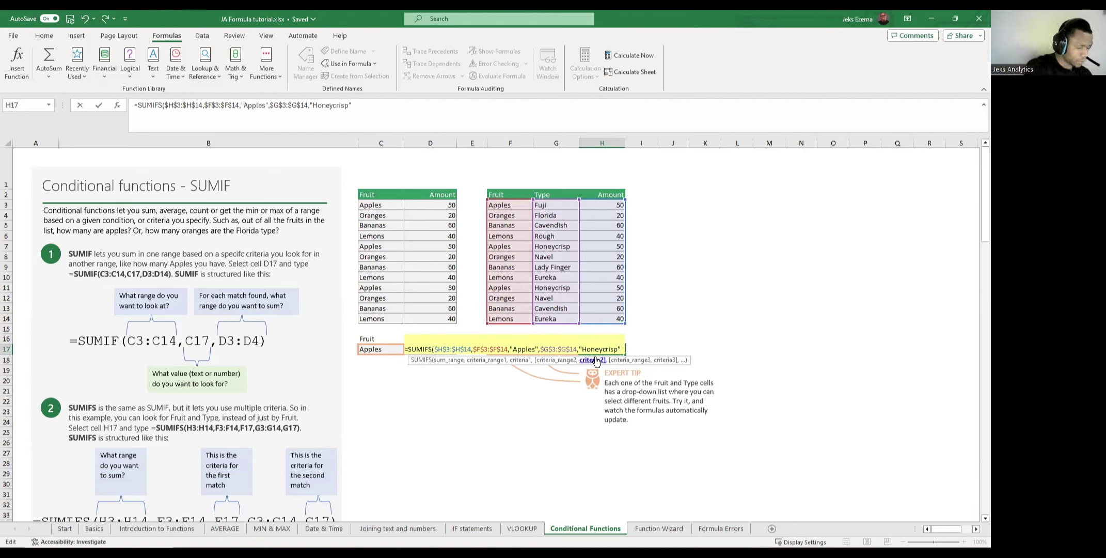
text())
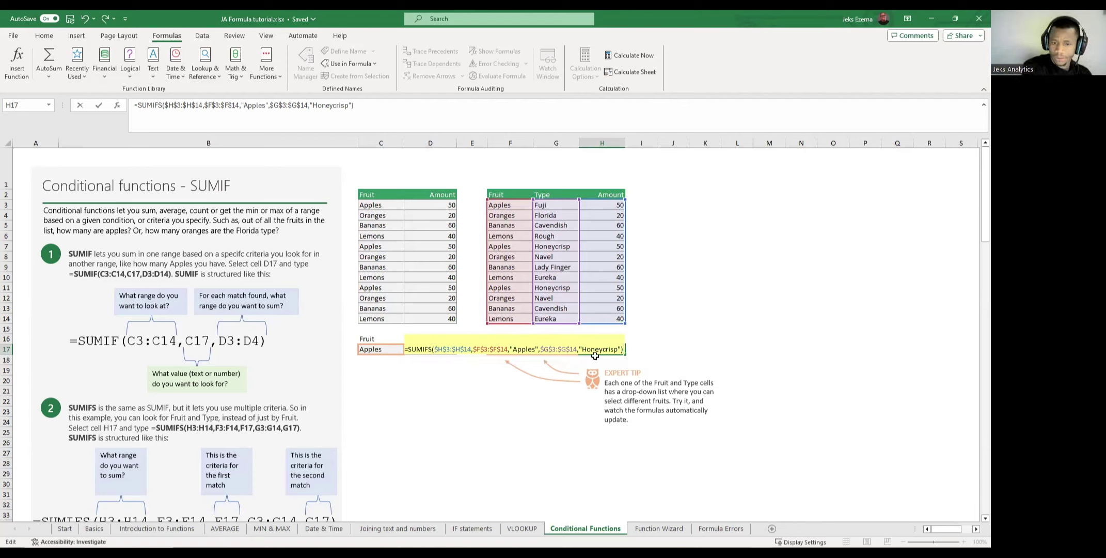
key(Return)
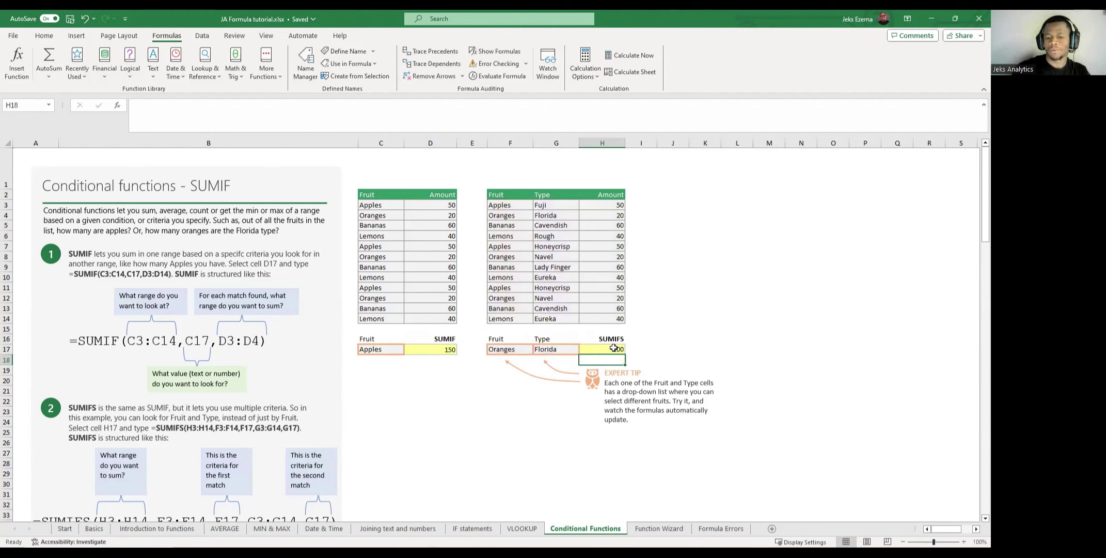
Review H17's SUMIFS formula and cell F3, then go to the Function Wizard sheet.
click(615, 349)
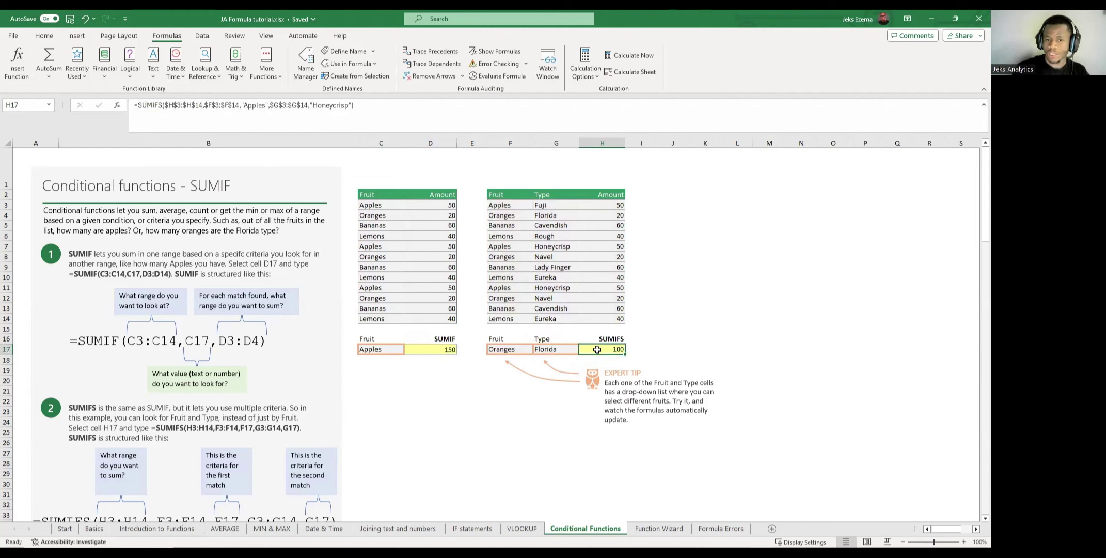
click(499, 206)
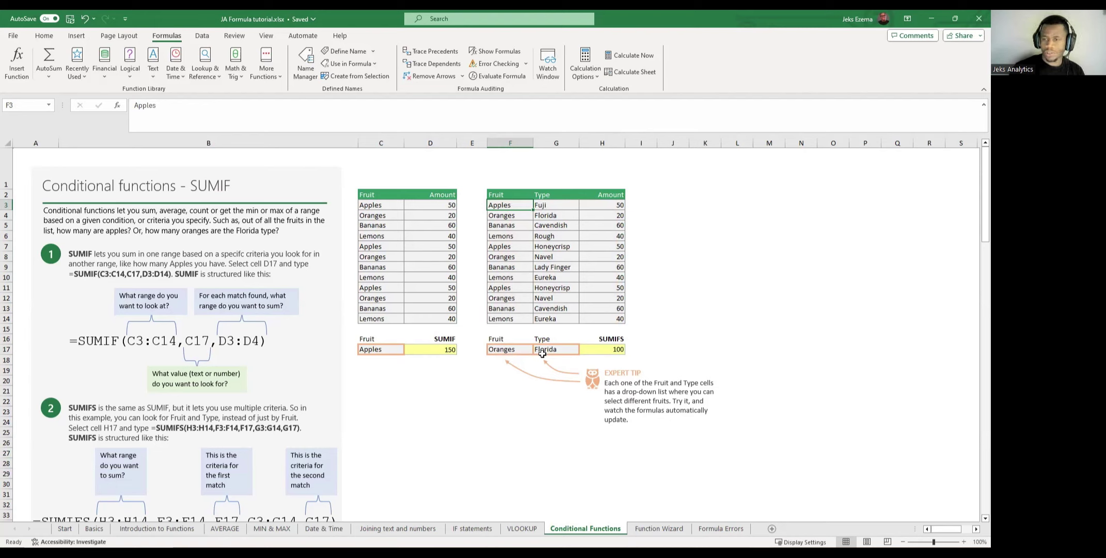
click(618, 351)
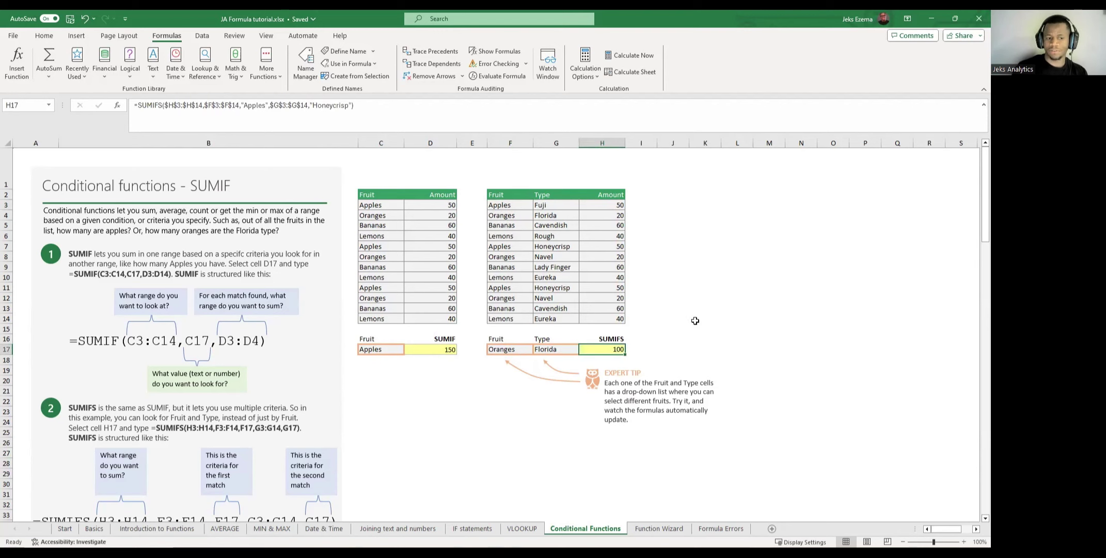
scroll(705, 331, down, 1)
scroll(705, 331, down, 2)
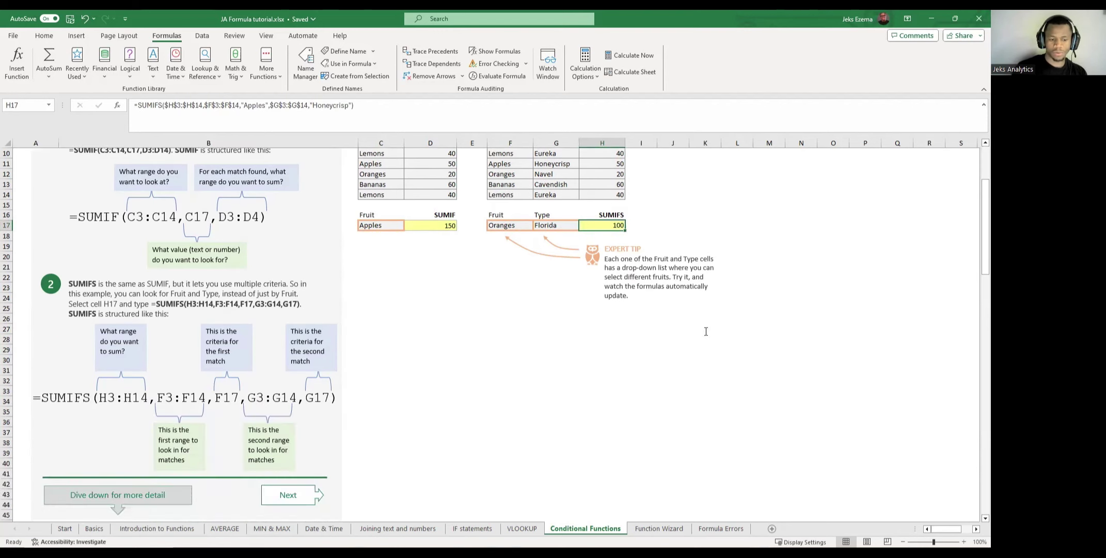
scroll(705, 331, up, 4)
click(652, 528)
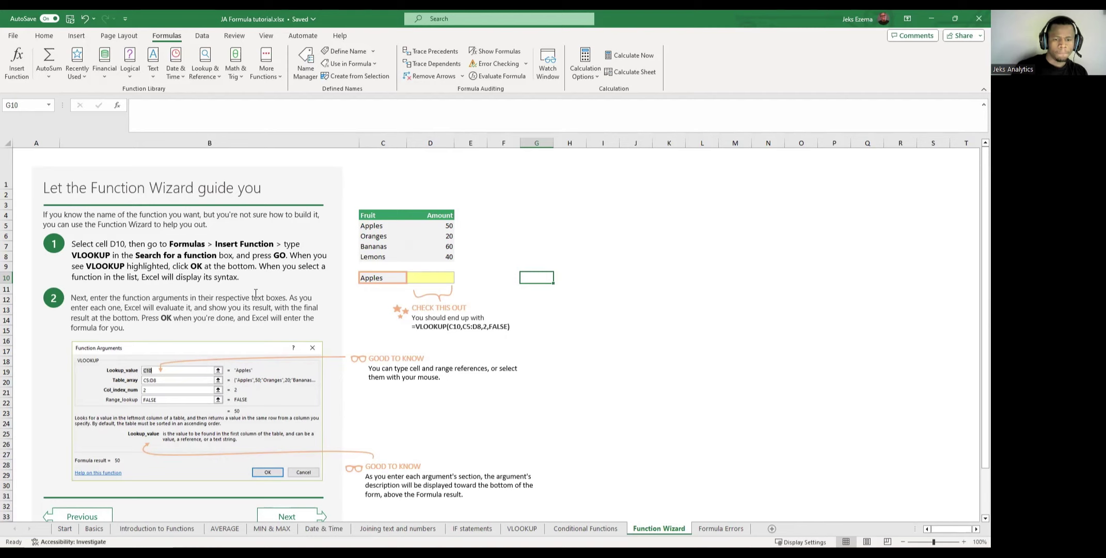
scroll(310, 307, down, 1)
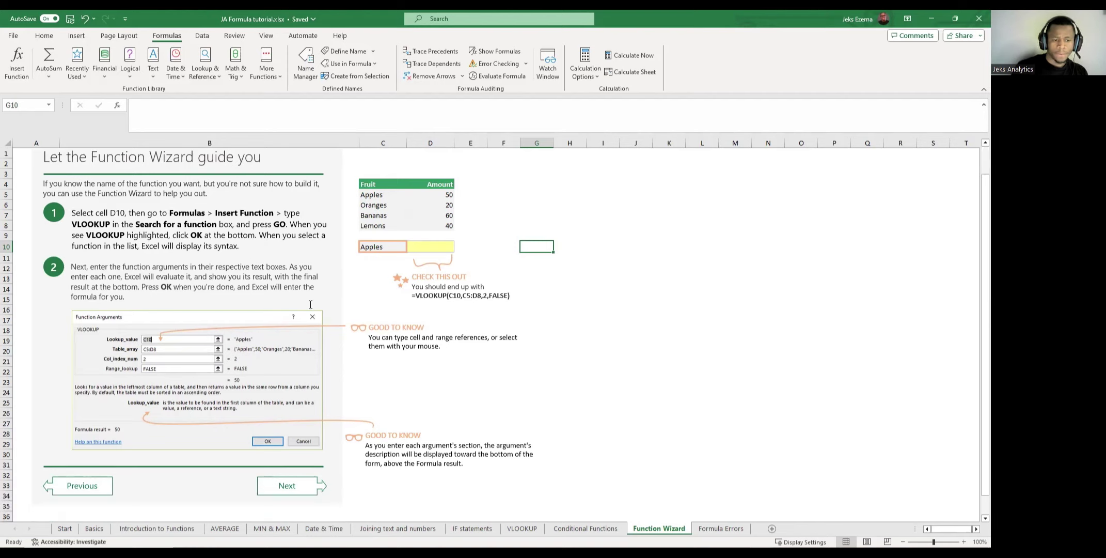
scroll(309, 306, up, 1)
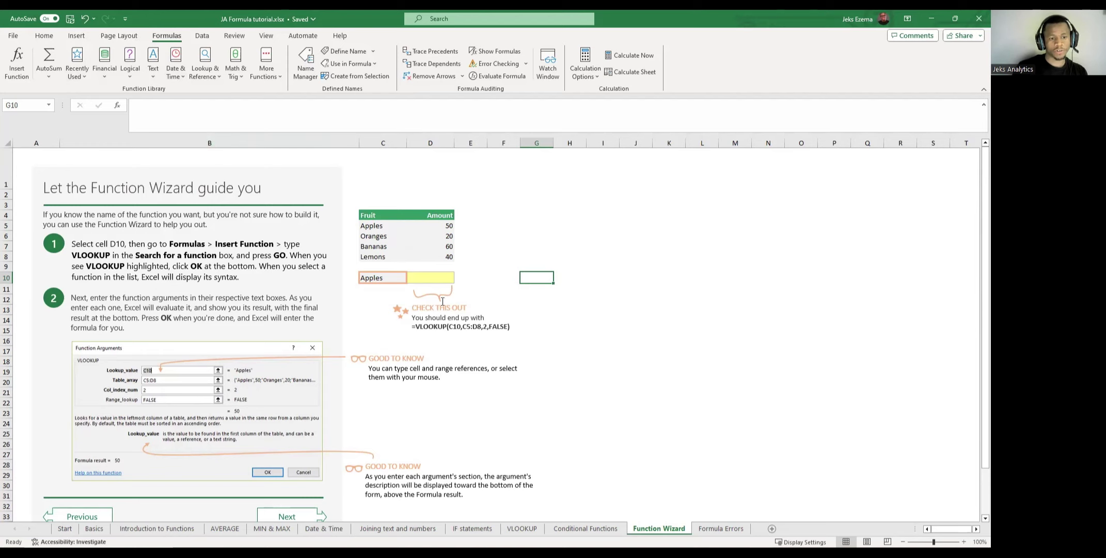
click(428, 280)
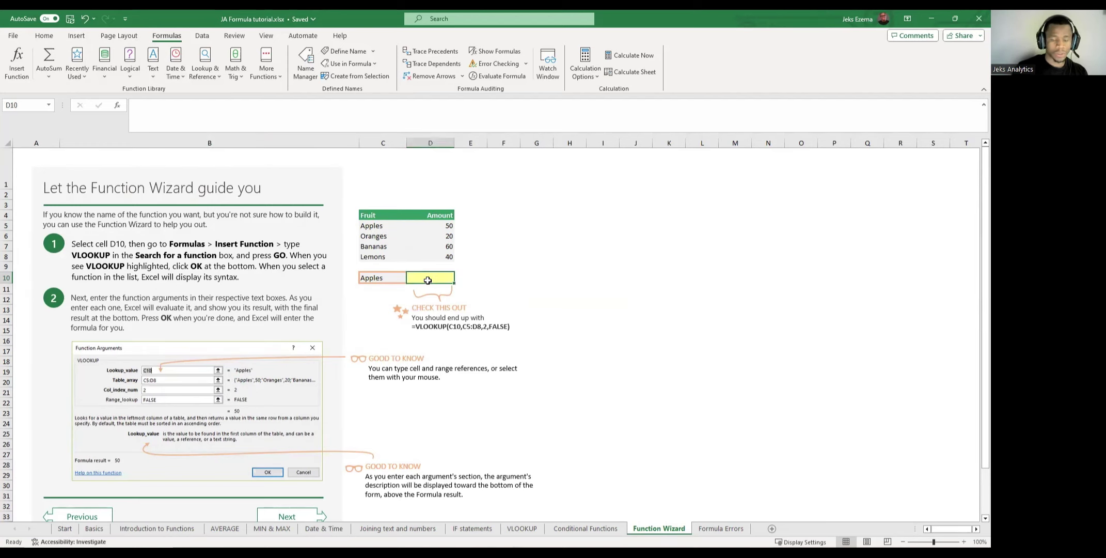
text(=)
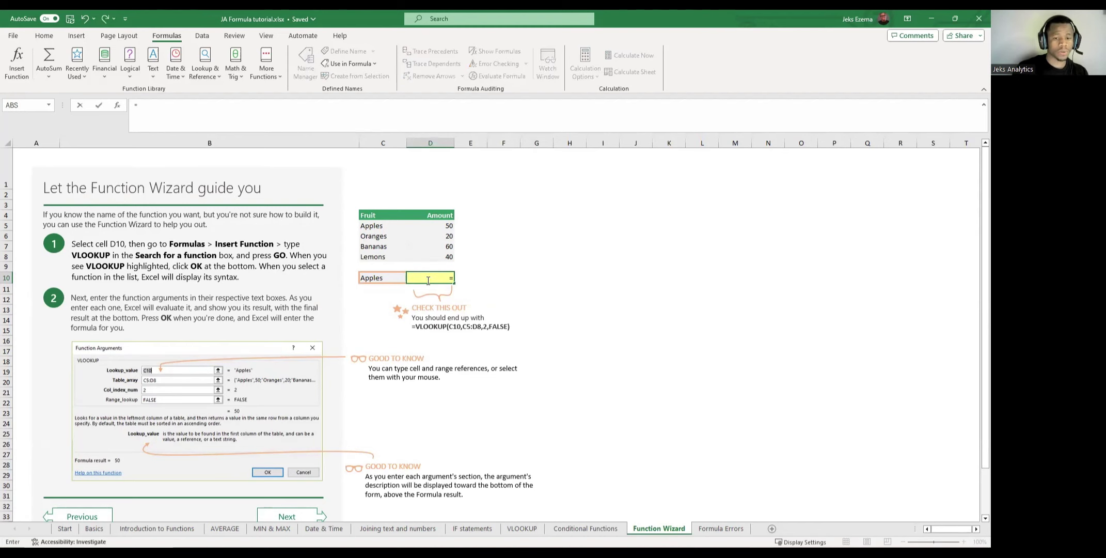
key(BackSpace)
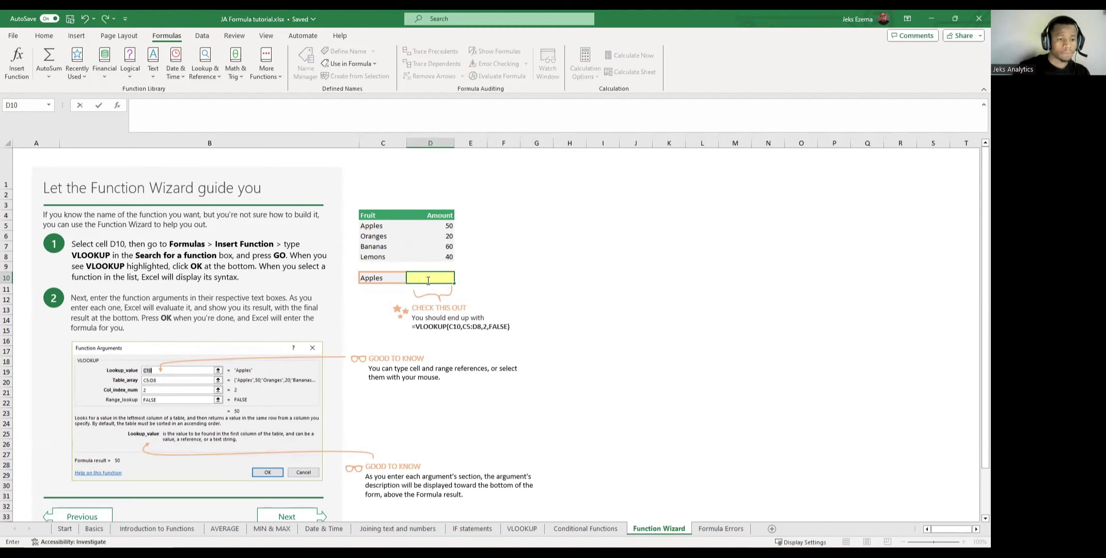
click(569, 290)
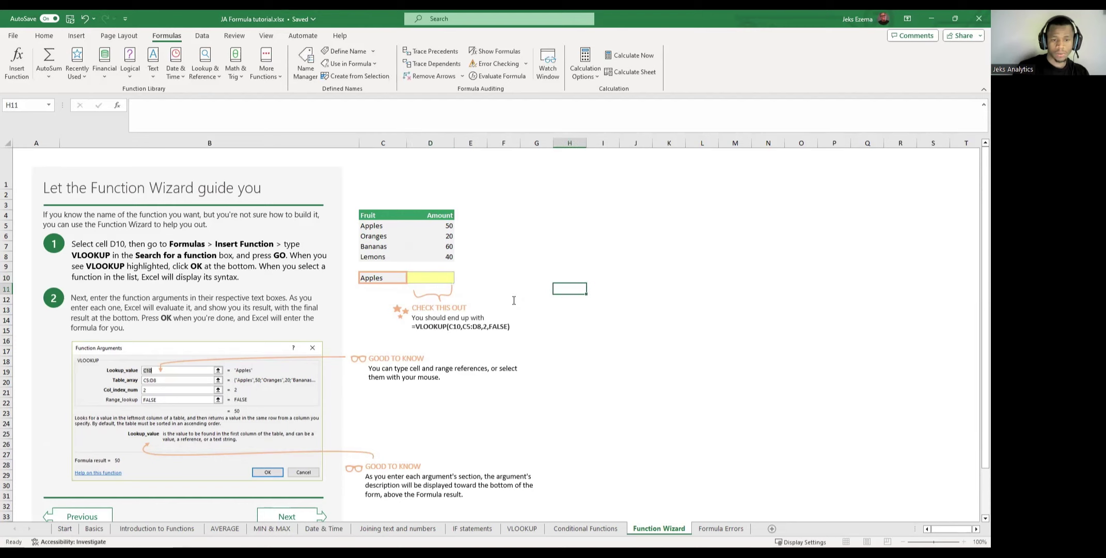
click(428, 279)
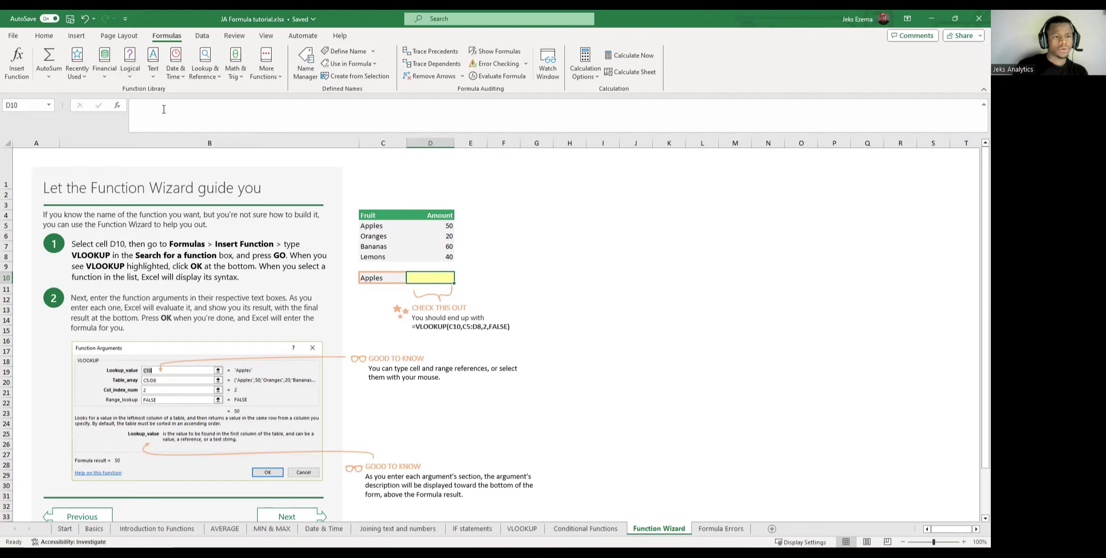
Find VLOOKUP in Insert Function and open its Function Arguments form for D10.
click(16, 67)
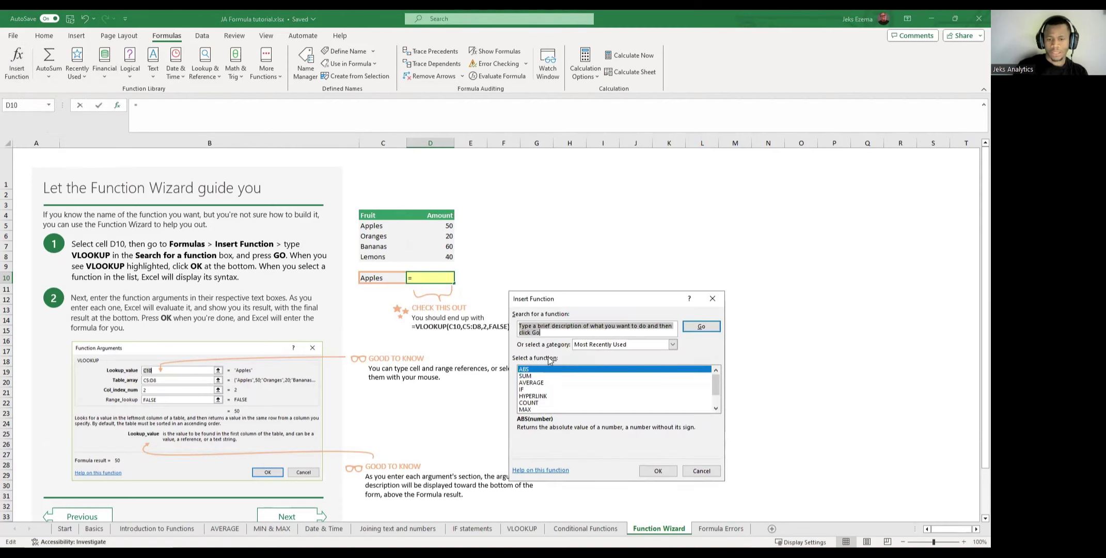
text(vloo)
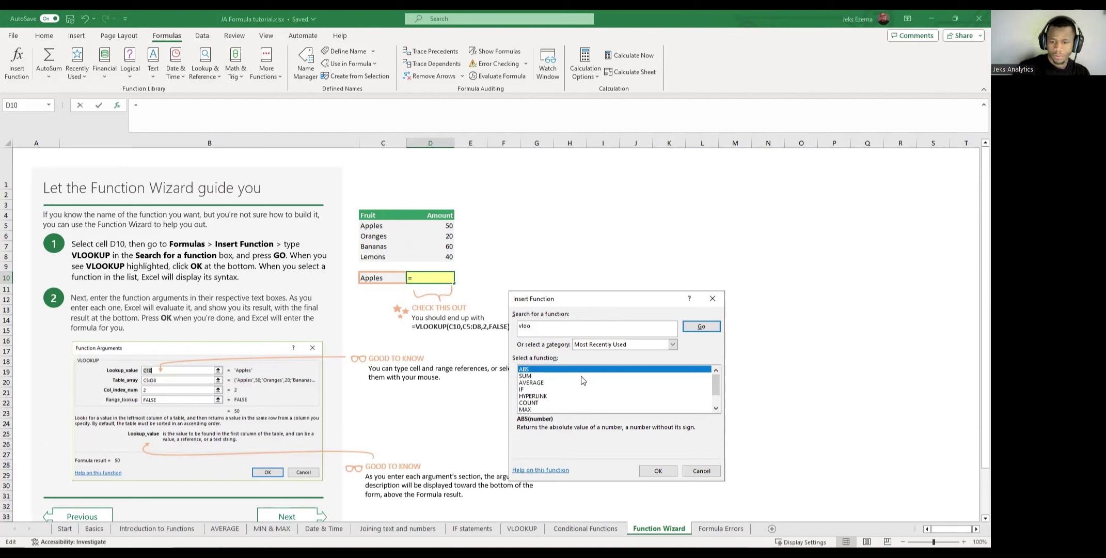
scroll(694, 392, down, 1)
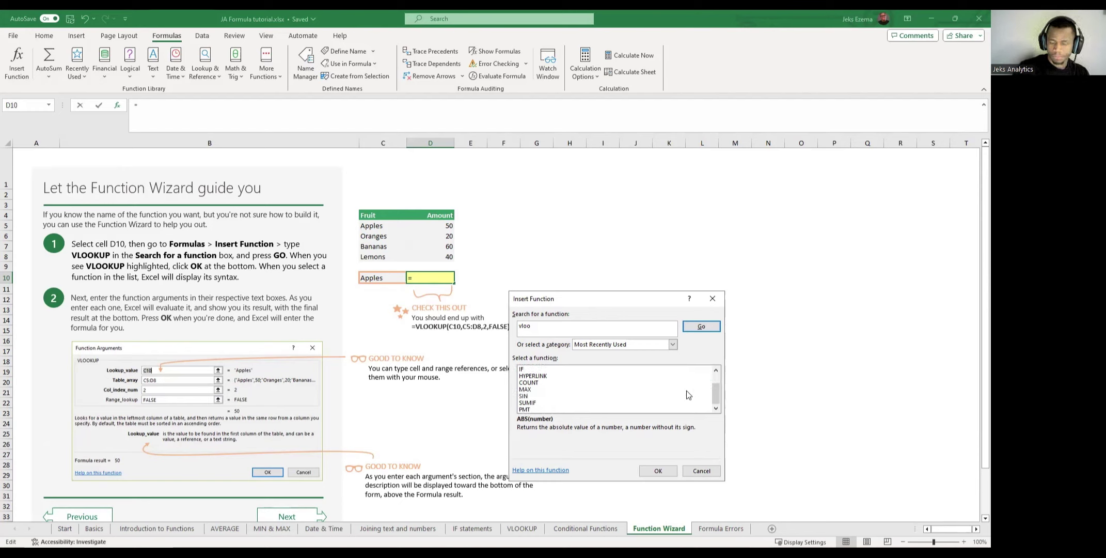
scroll(686, 391, up, 1)
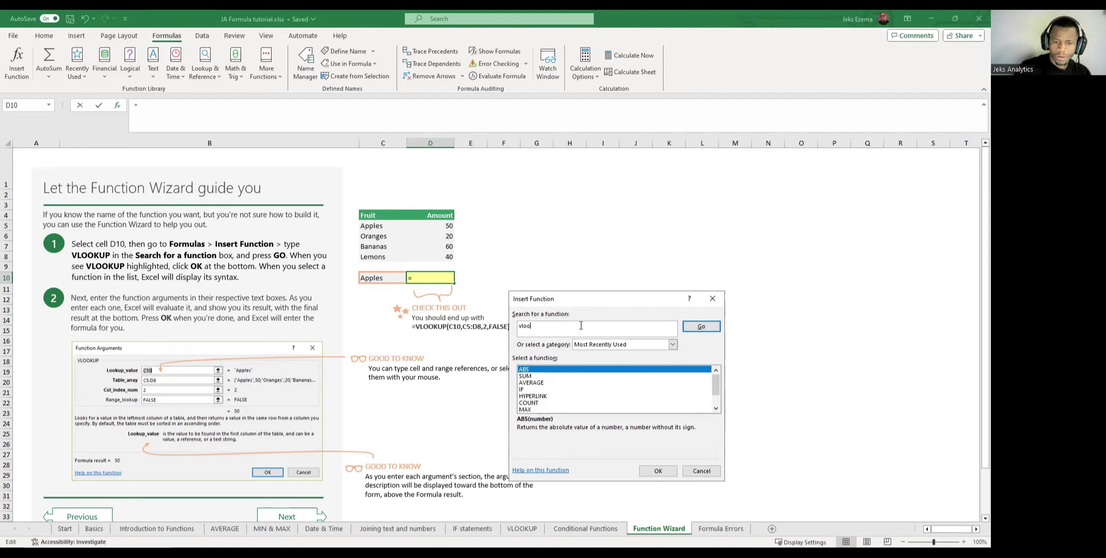
text(kup)
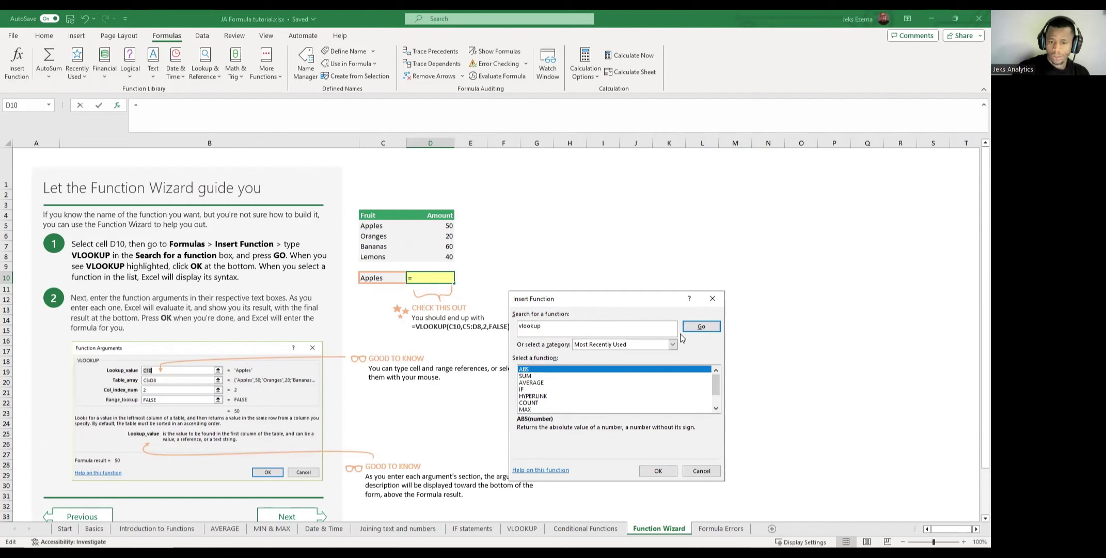
click(699, 326)
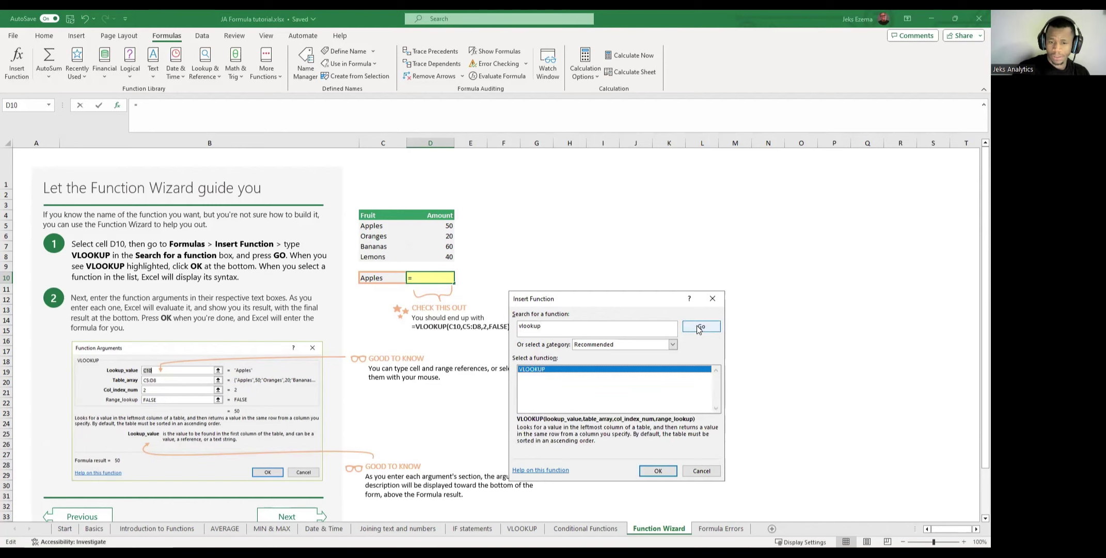
double_click(546, 373)
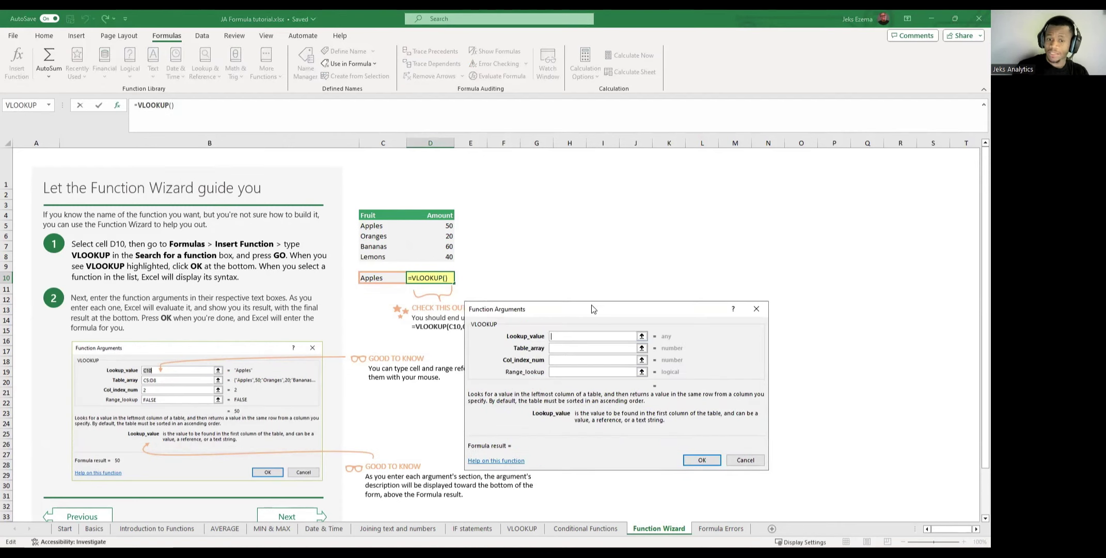
Set Lookup_value to C10 and Table_array to C5:D8.
drag(613, 308, 668, 229)
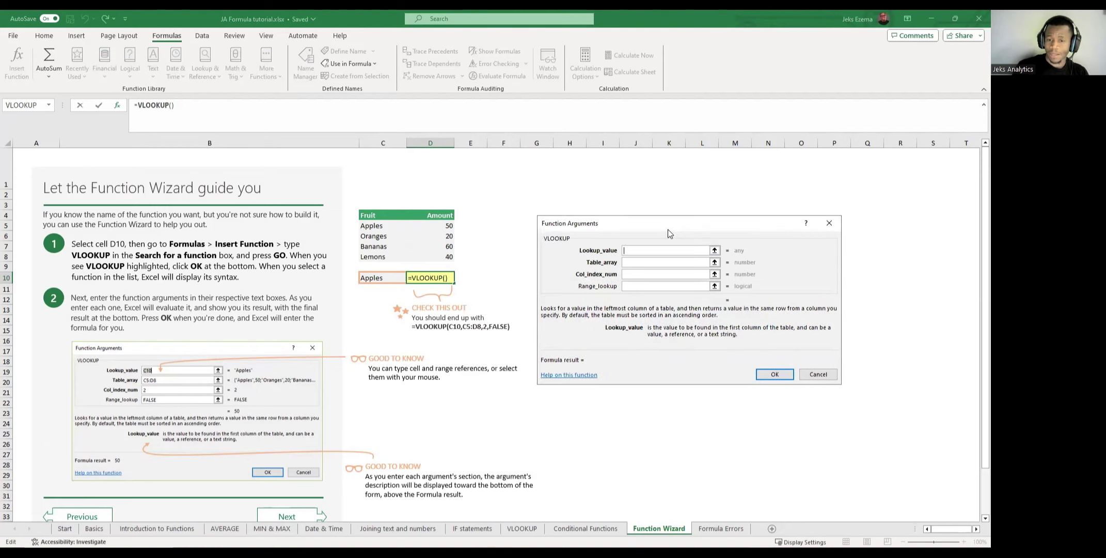
click(714, 250)
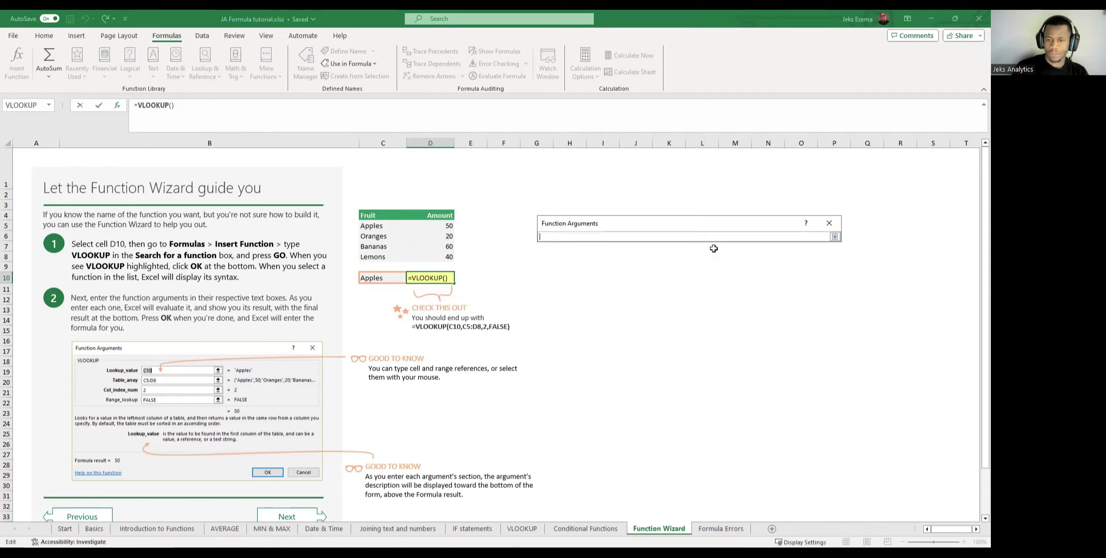
click(372, 276)
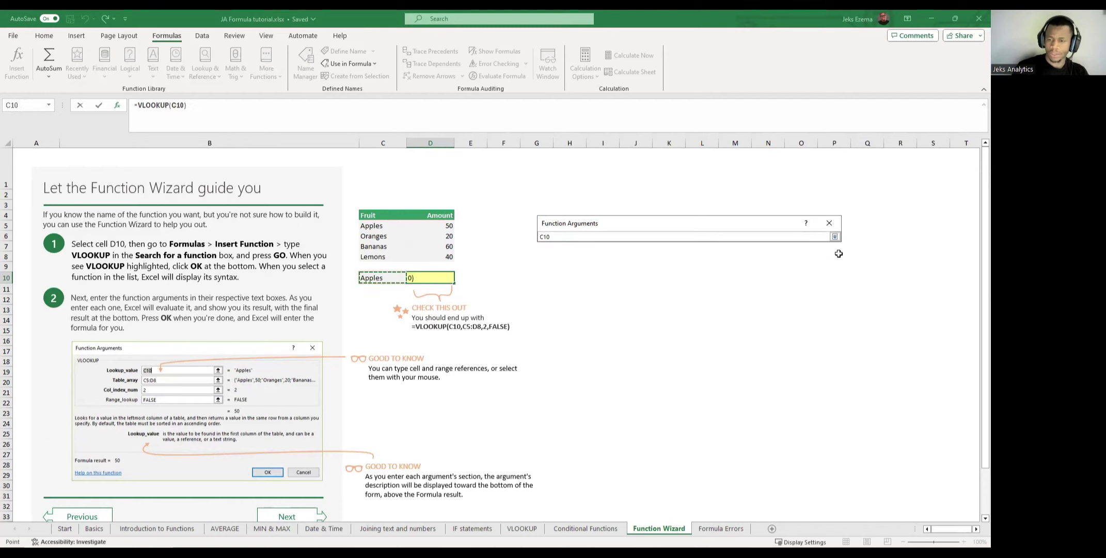
click(834, 237)
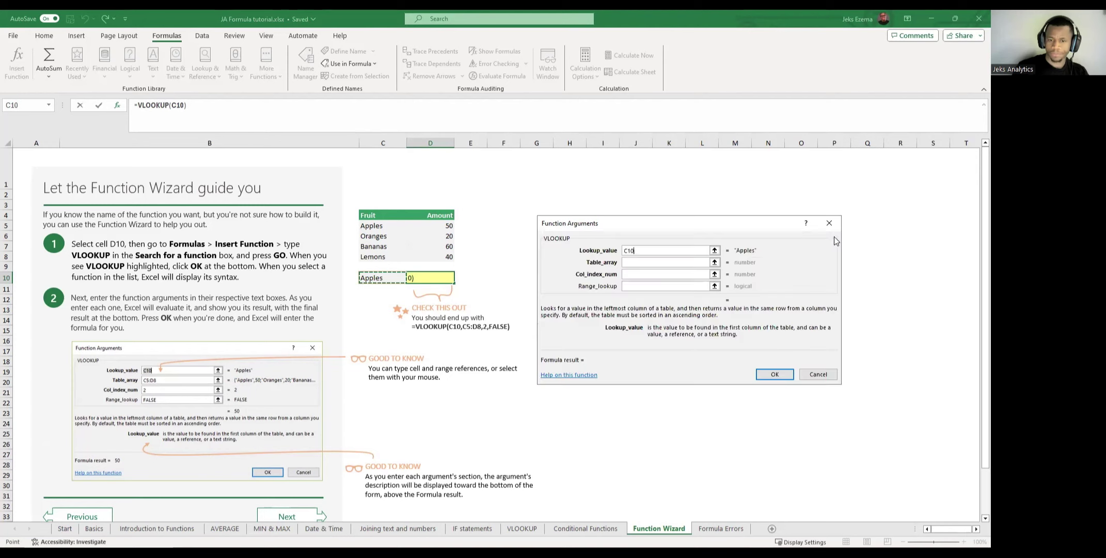
click(715, 262)
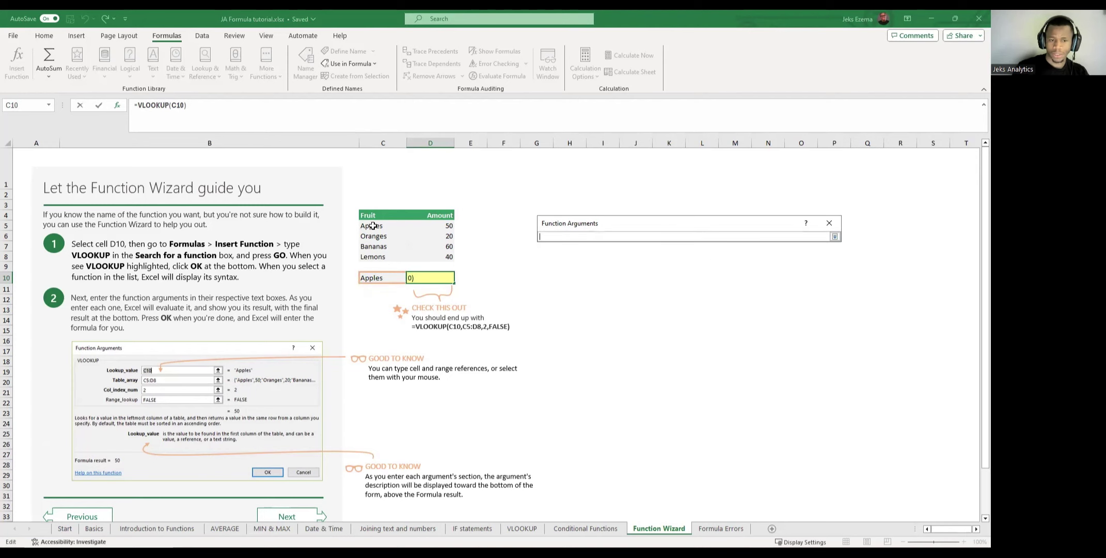
drag(372, 226, 427, 258)
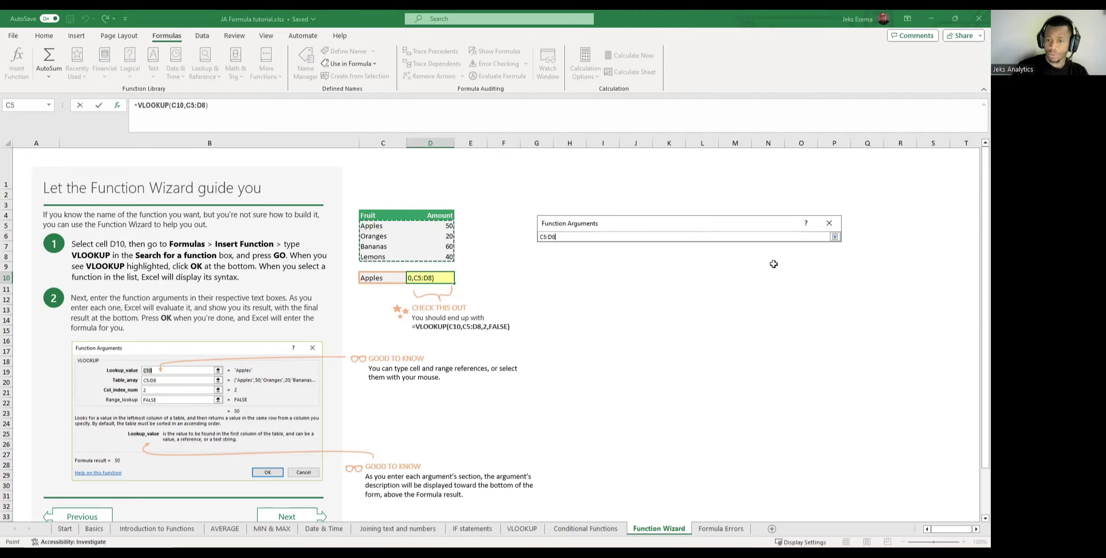
click(836, 237)
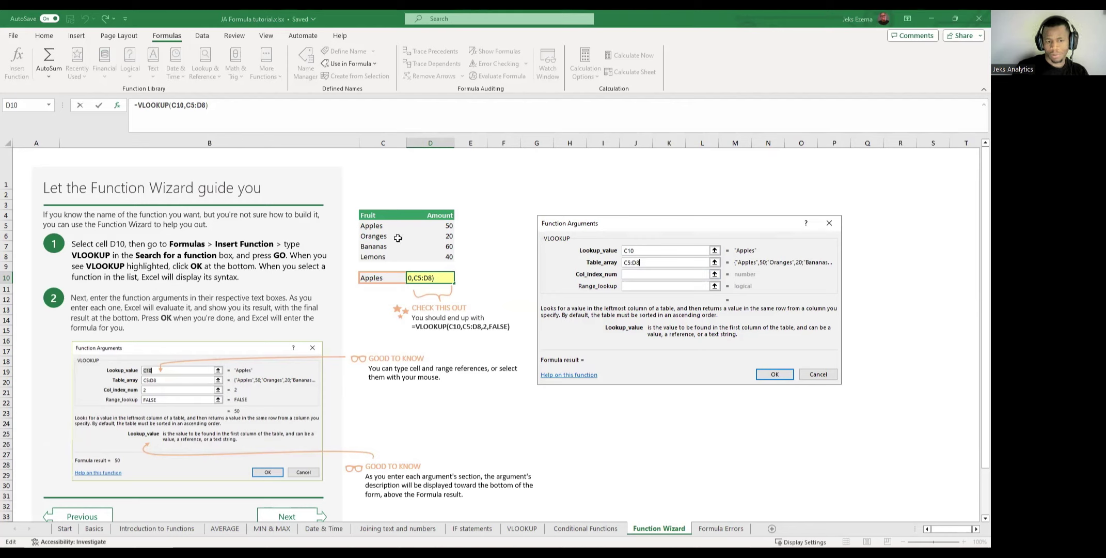
Set Col_index_num to 2 and Range_lookup to FALSE, then confirm.
click(632, 274)
text(2)
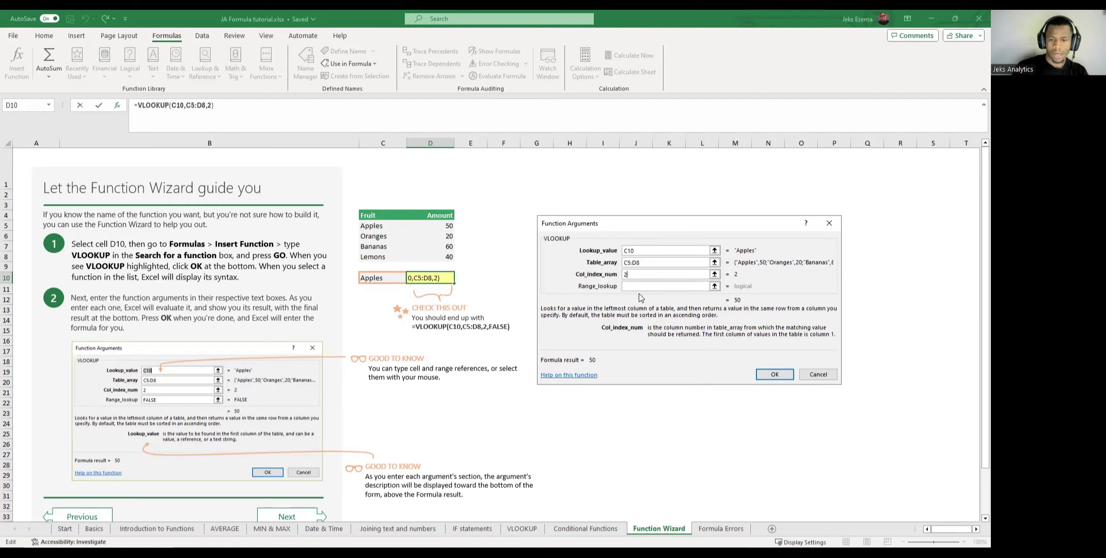
click(644, 285)
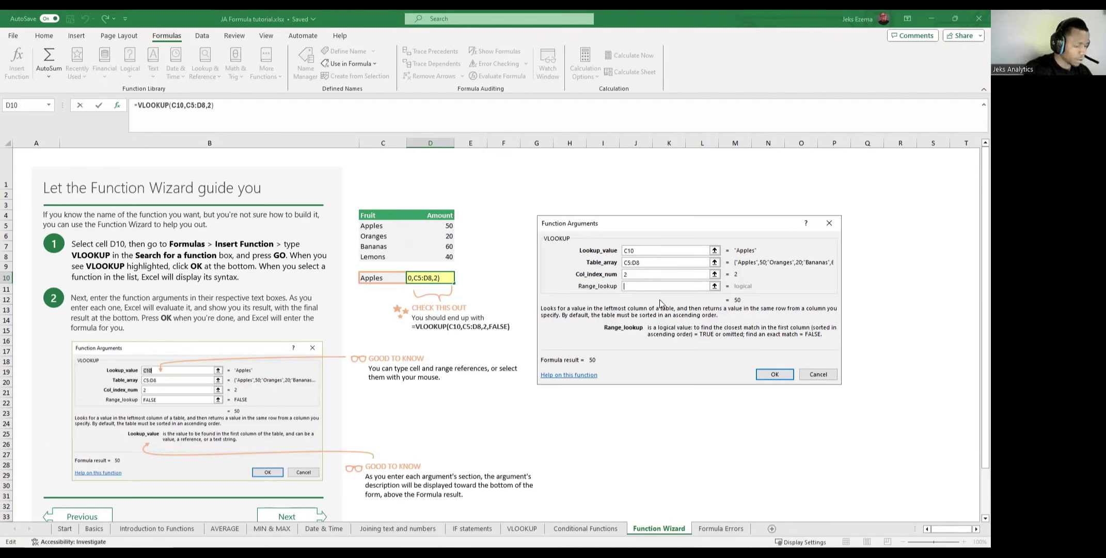
text(FALSE)
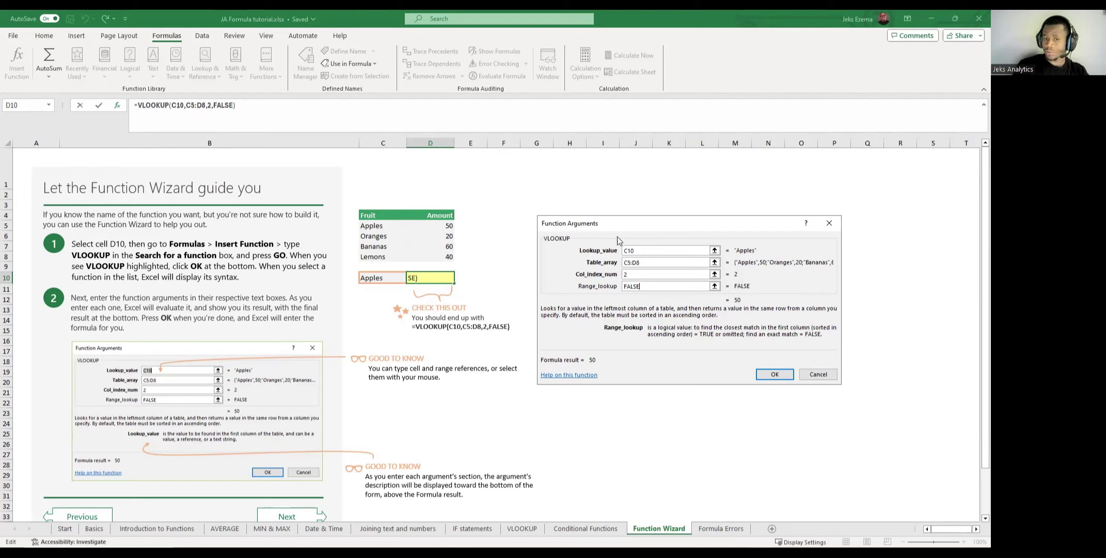
click(774, 376)
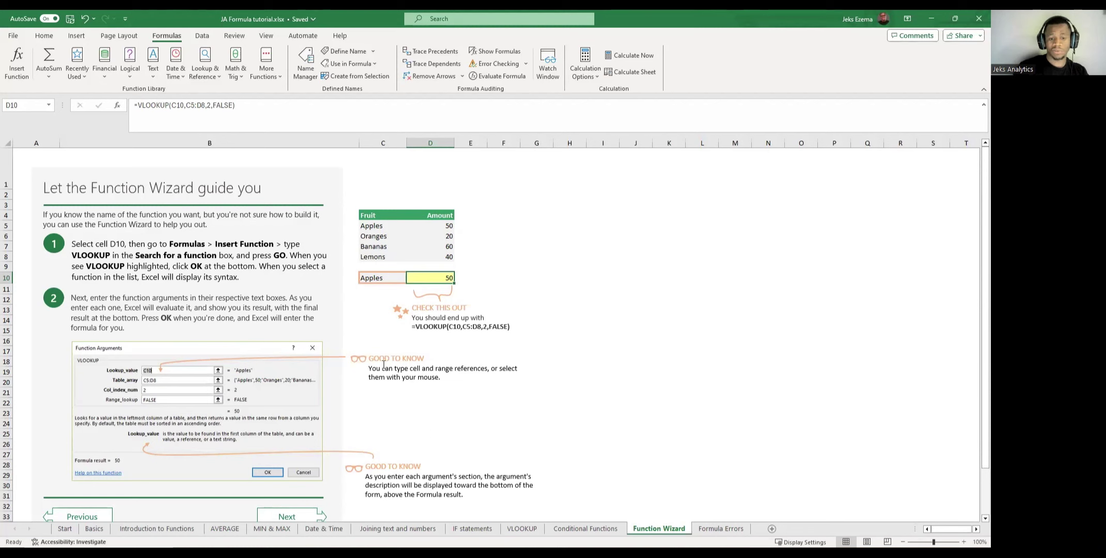
Reopen and cancel D10's function arguments, then go to the Formula Errors sheet.
scroll(418, 353, down, 3)
scroll(419, 354, up, 3)
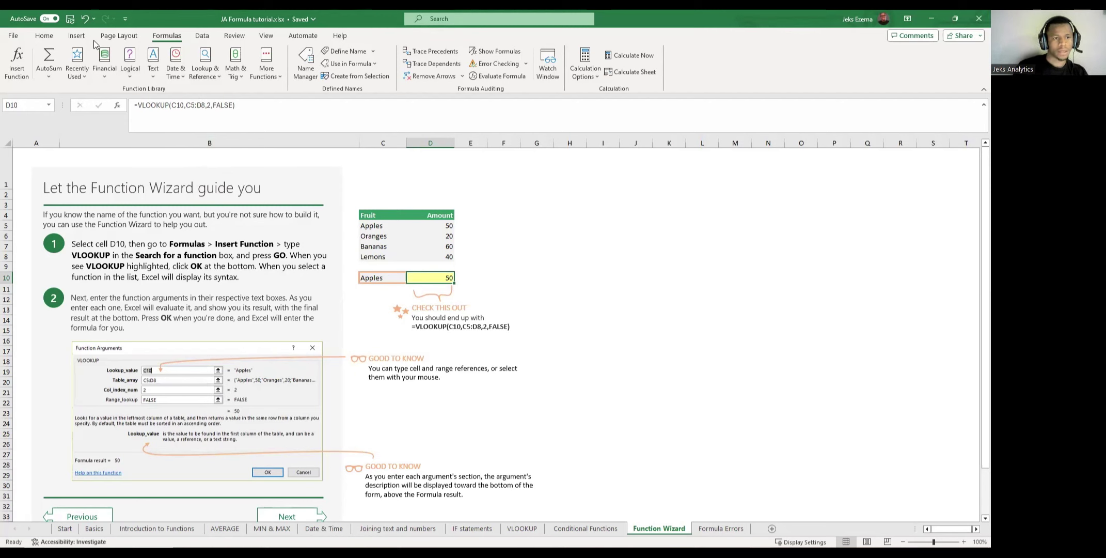
click(14, 61)
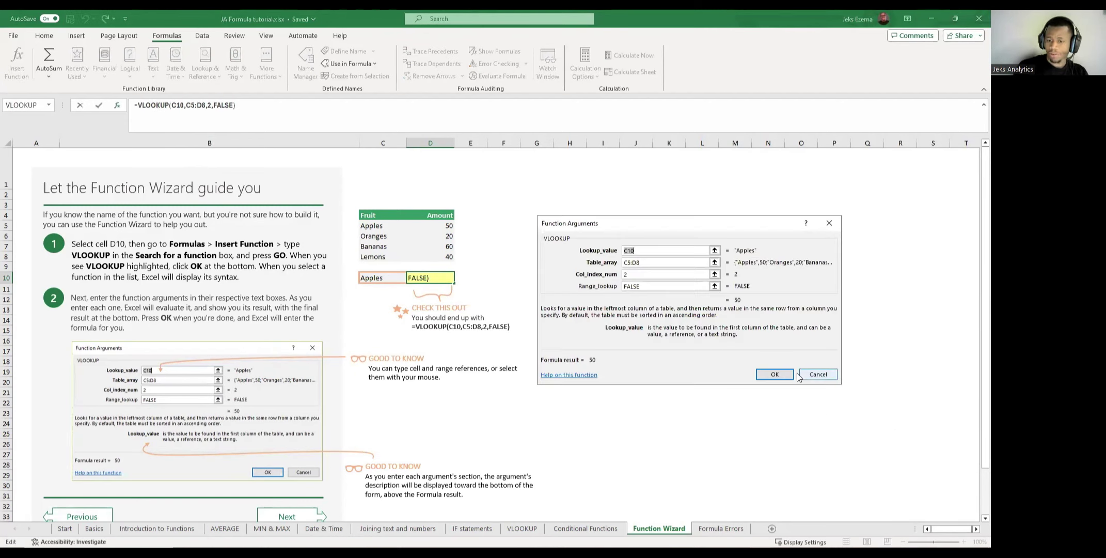
click(819, 374)
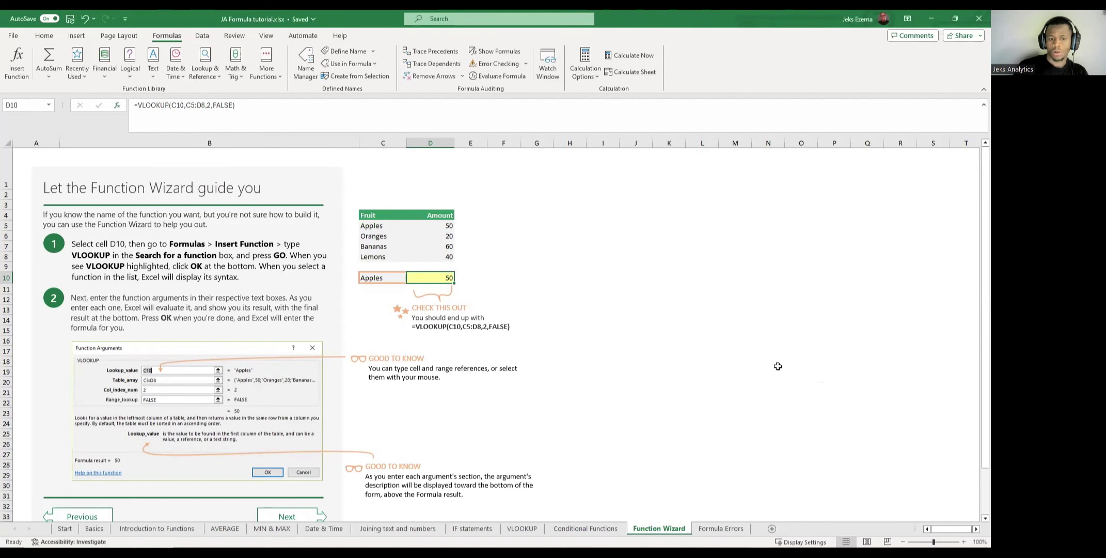
click(540, 317)
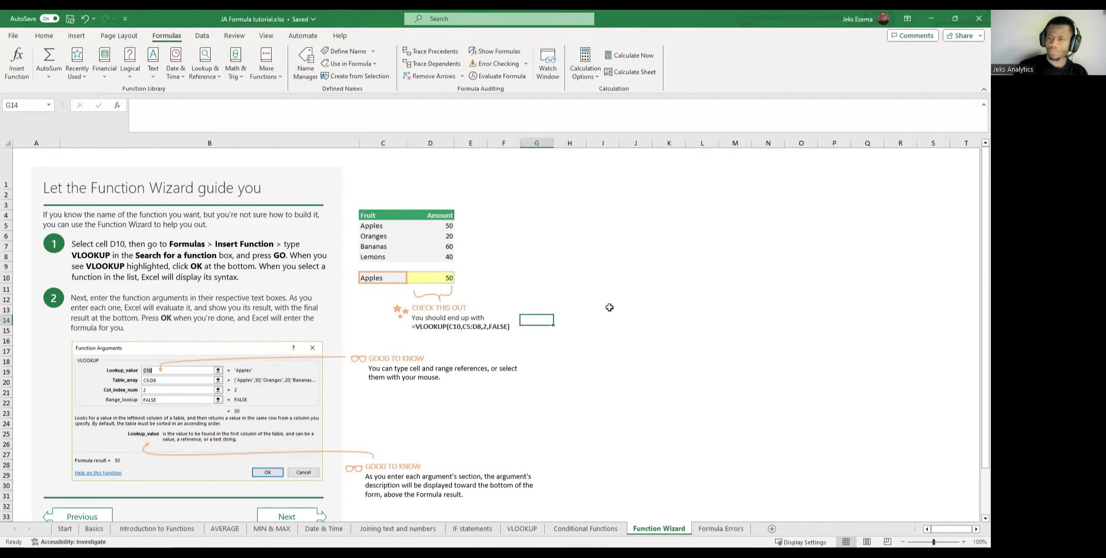
click(720, 528)
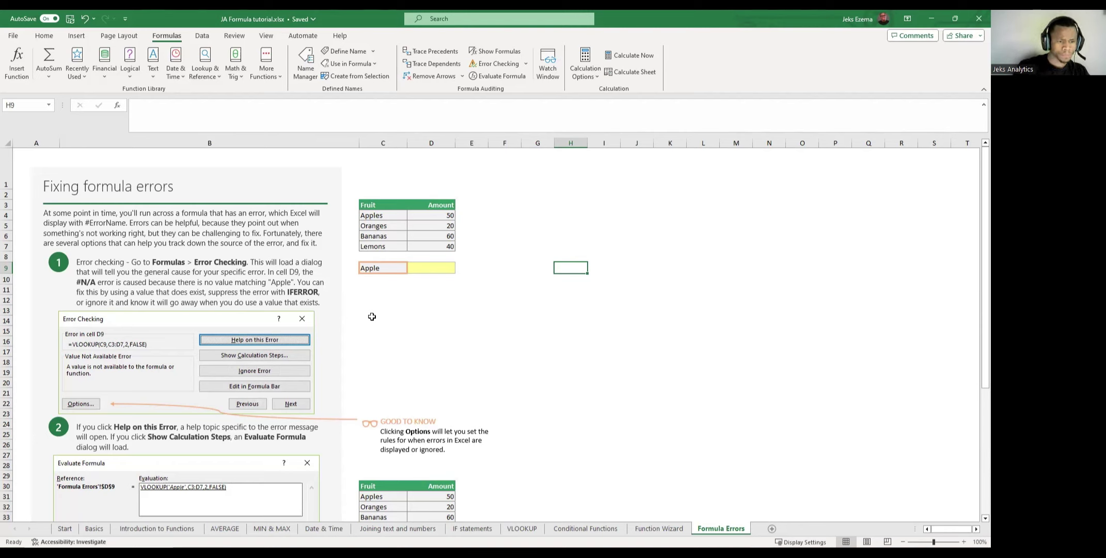
click(430, 269)
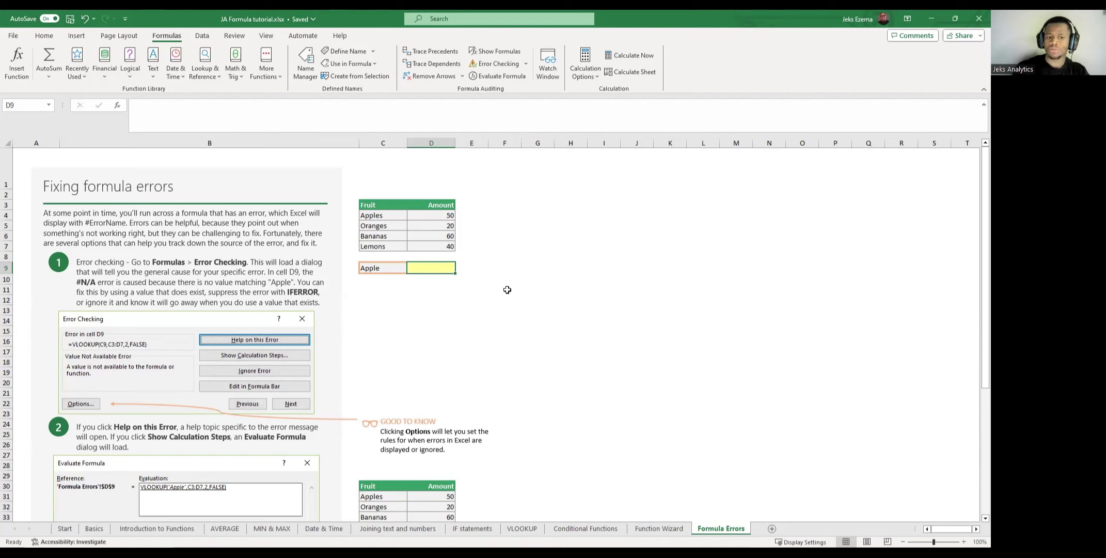
click(484, 308)
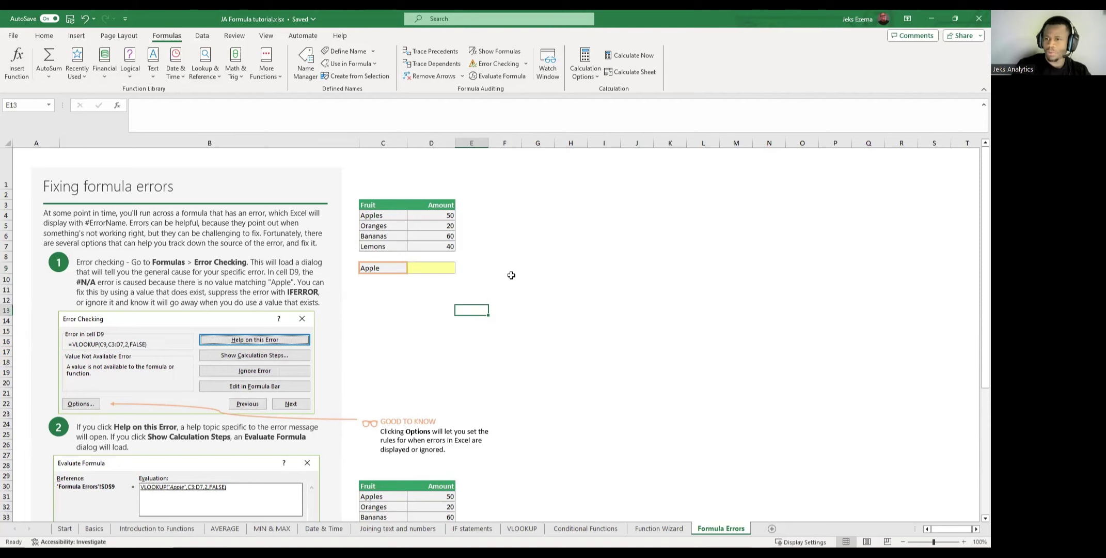
click(433, 267)
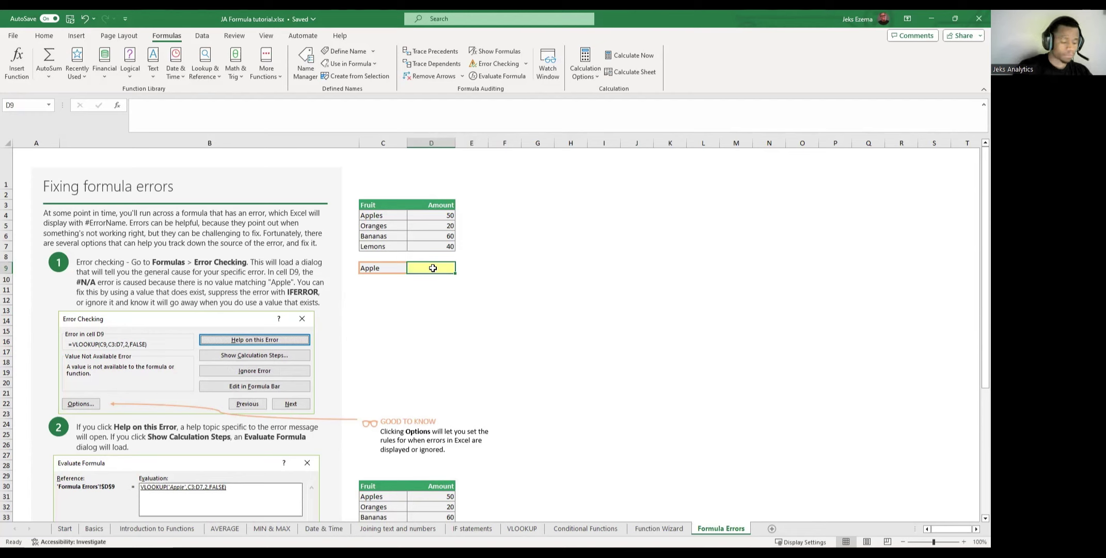
Enter =VLOOKUP(C9,C4:D7,2,FALSE) in D9 as an exact-match lookup.
text(=)
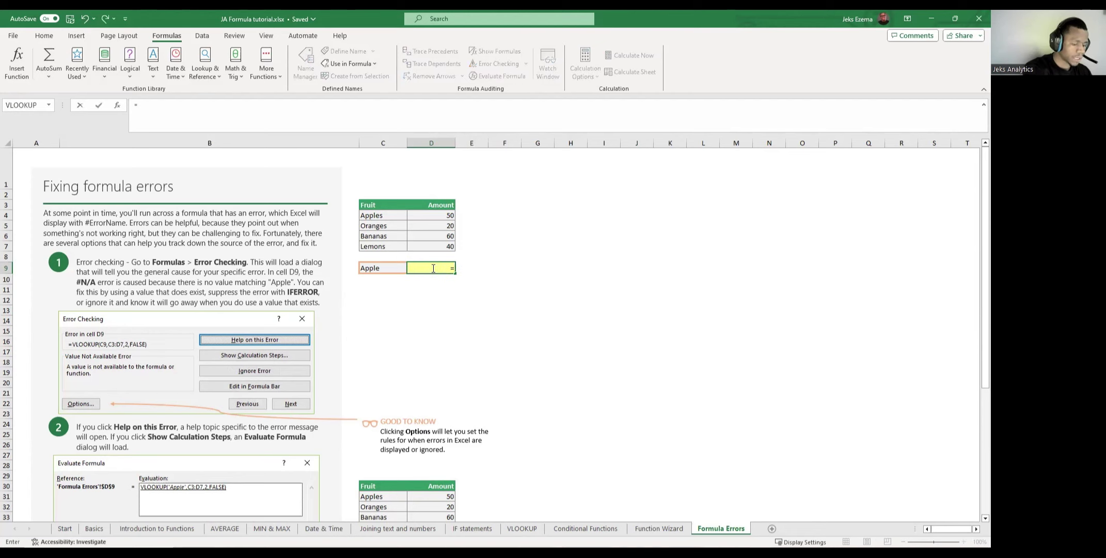
text(VLOO)
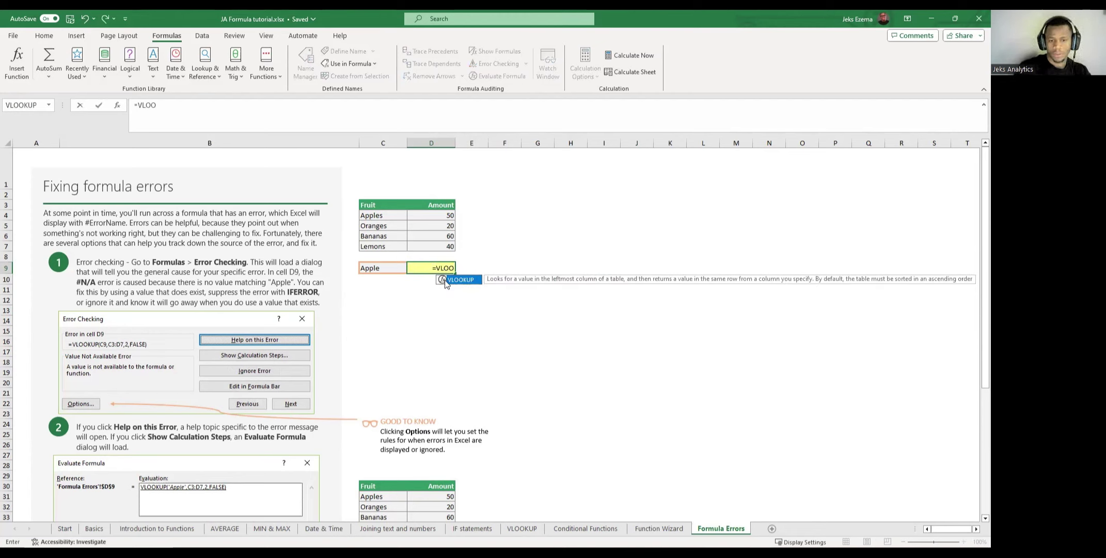
double_click(455, 280)
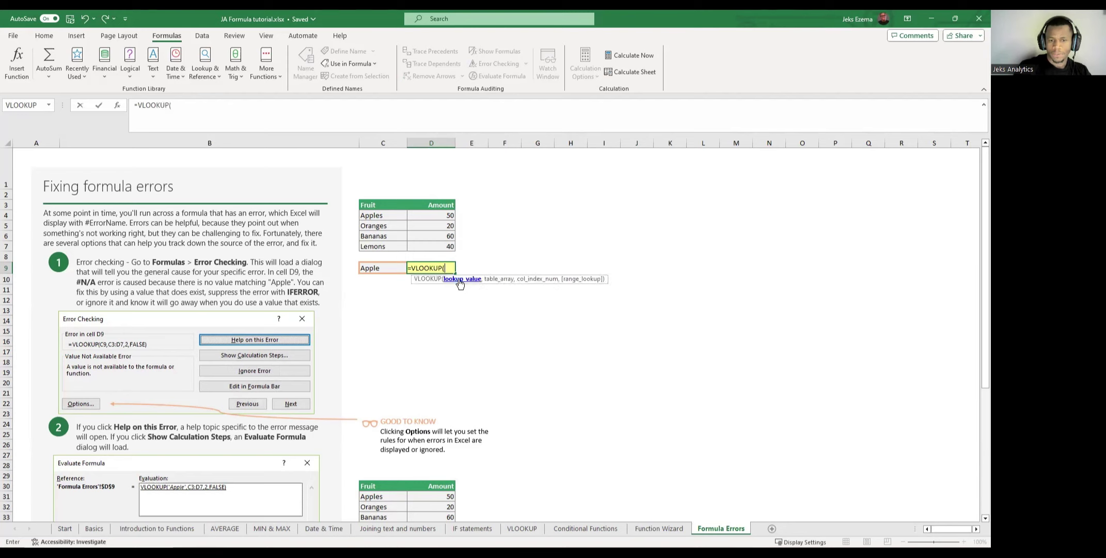
click(374, 266)
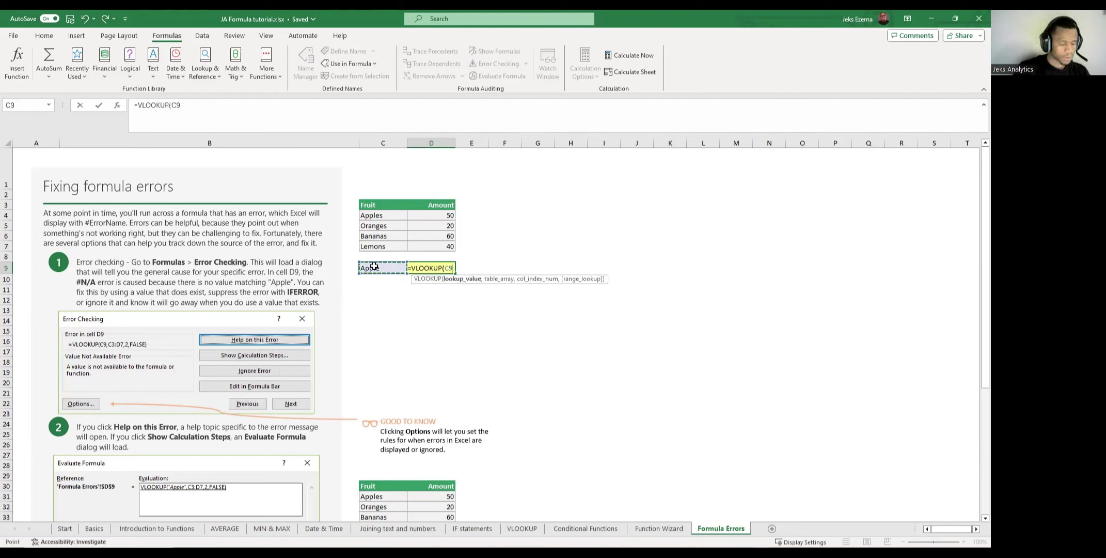
text(,)
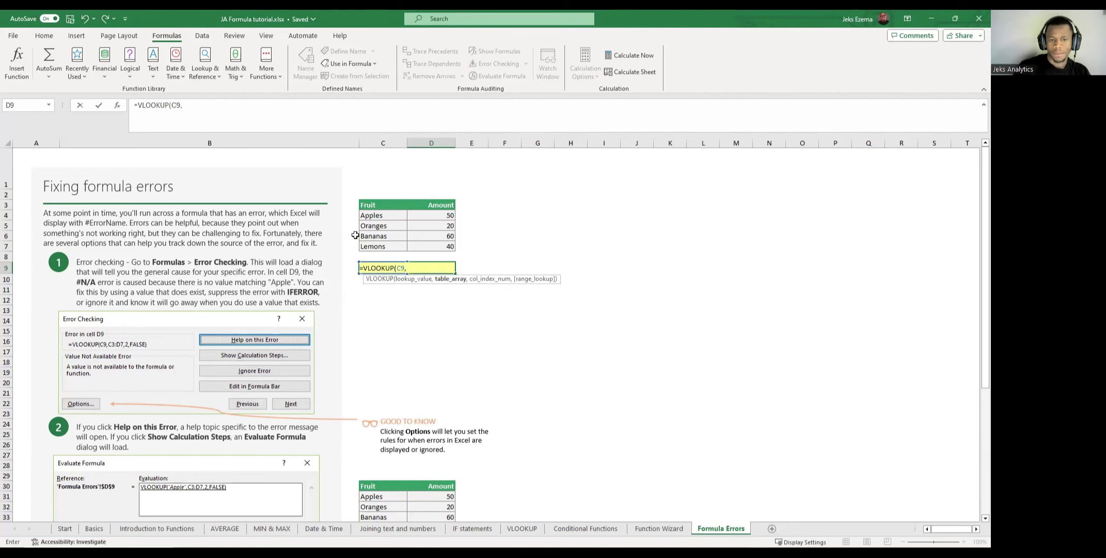
drag(368, 216, 447, 244)
text(,)
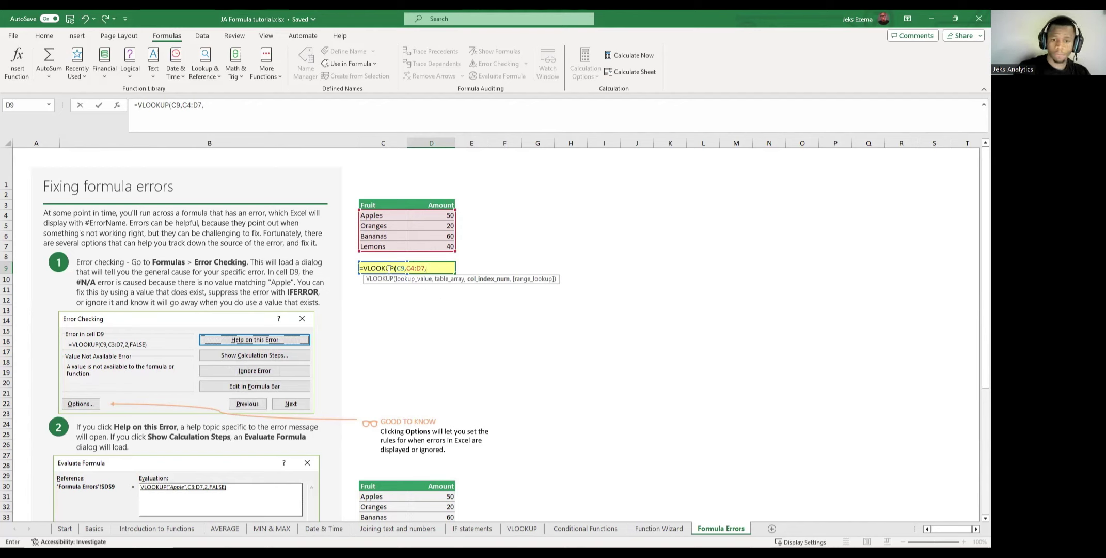
text(2)
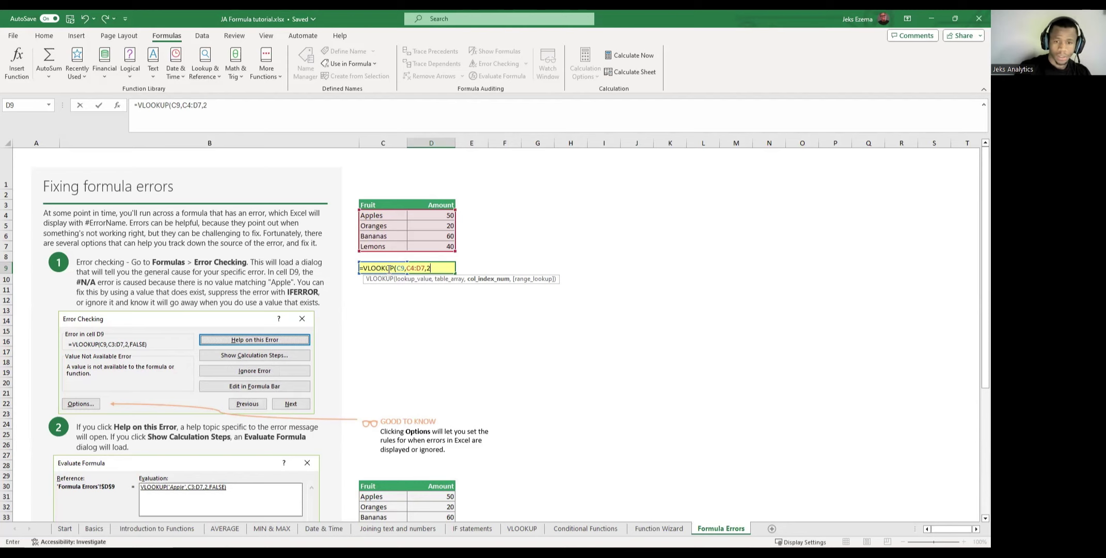
text(,)
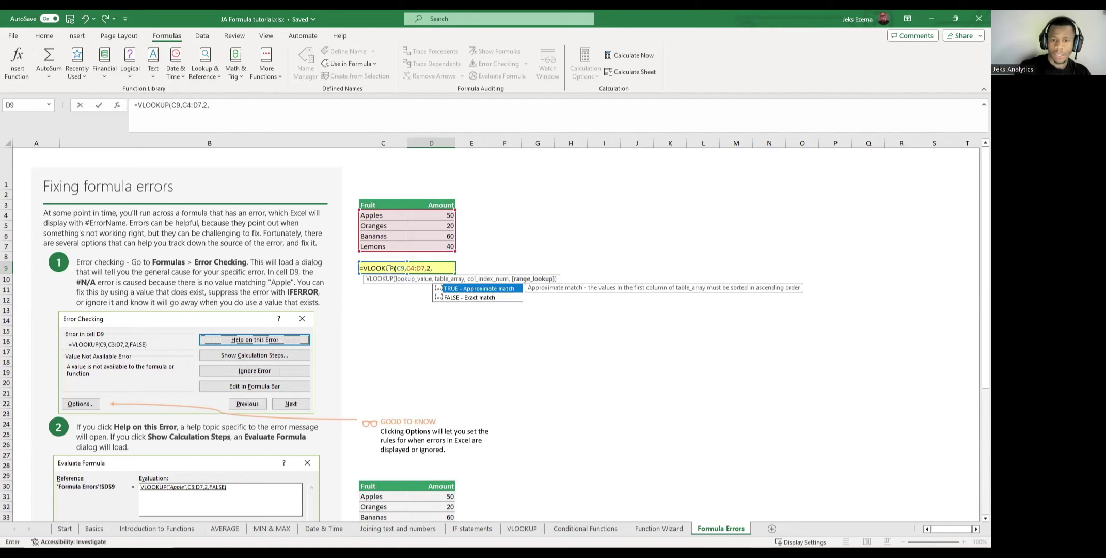
double_click(464, 298)
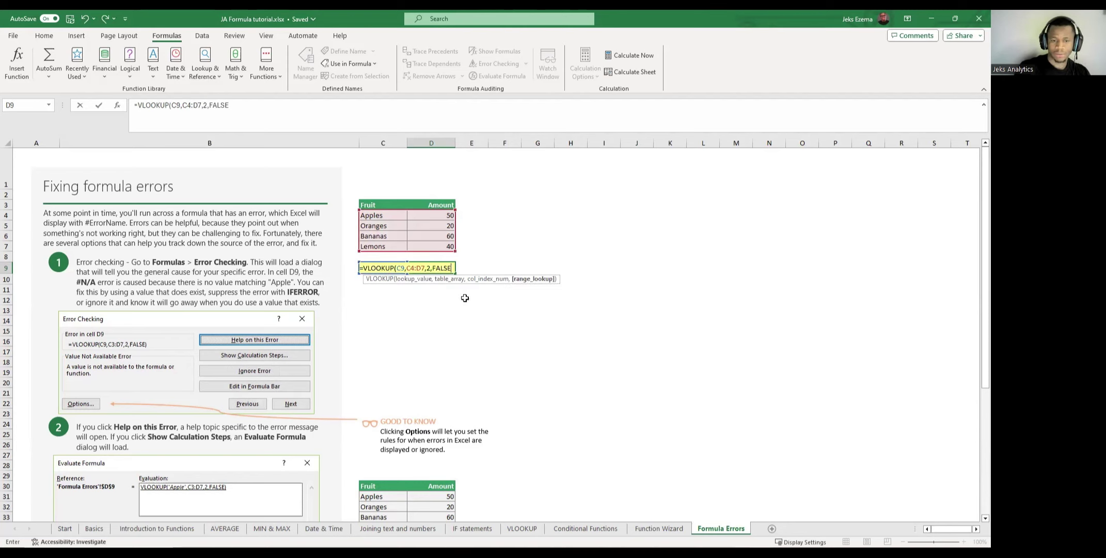
text())
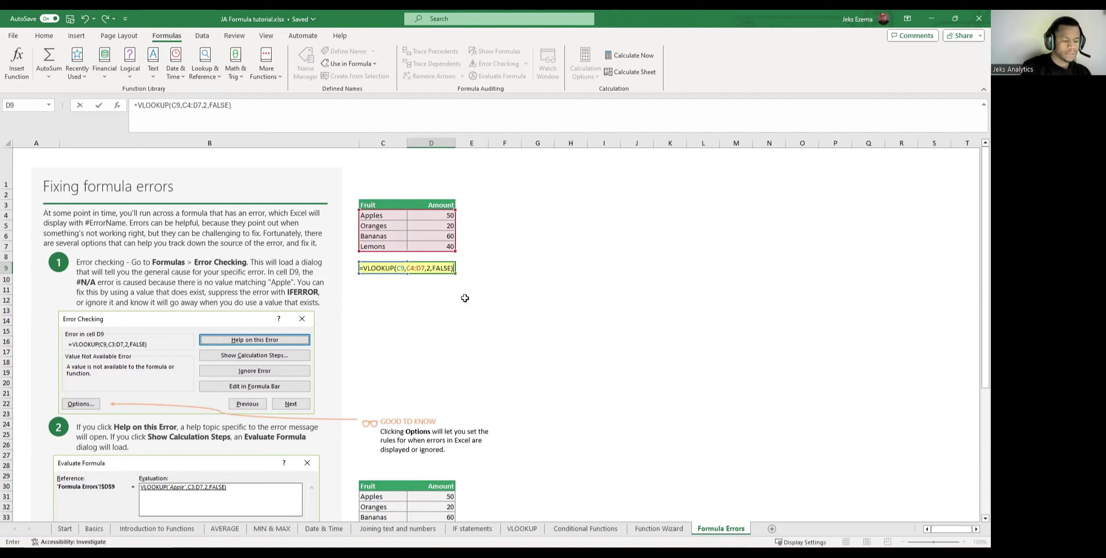
key(Return)
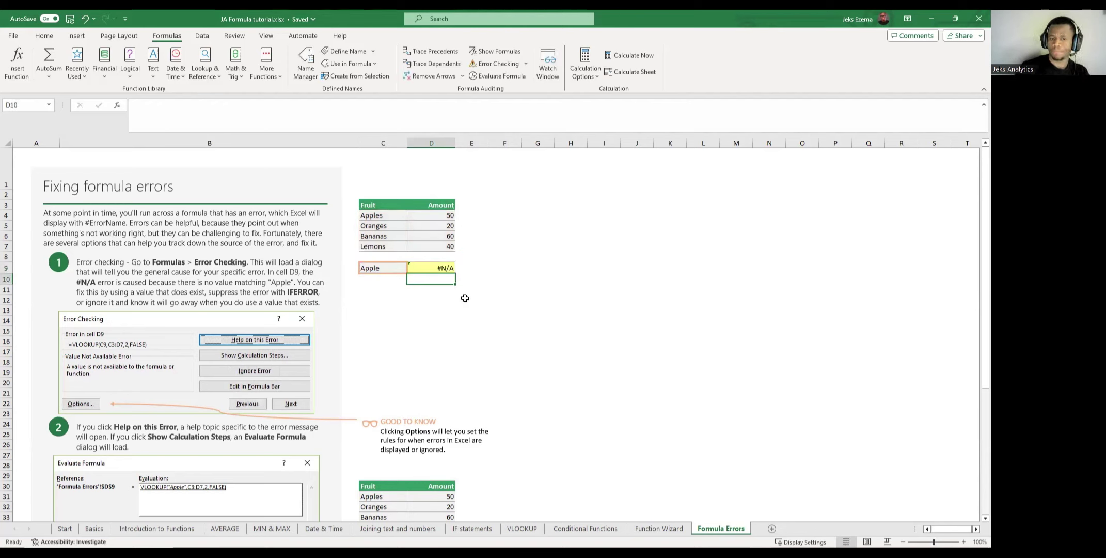
Select D9 and open the error-checking menu for its #N/A warning.
click(426, 270)
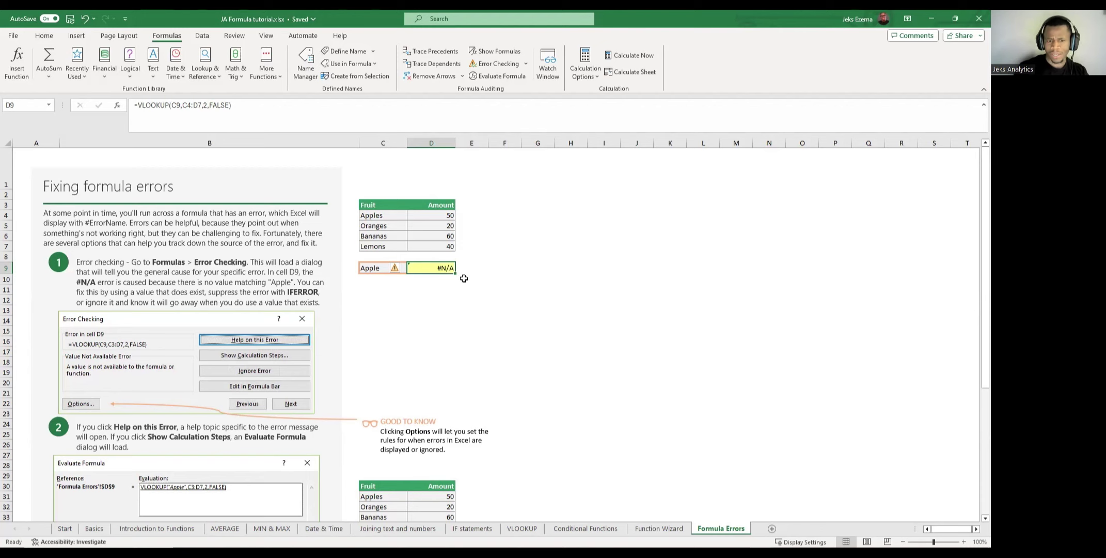
mouse_move(399, 270)
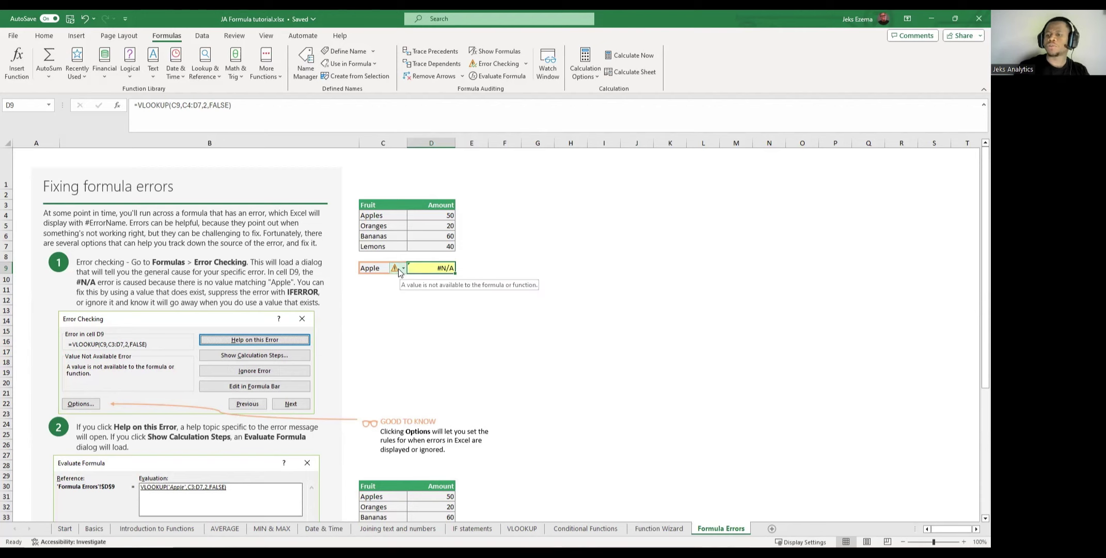
scroll(398, 268, down, 1)
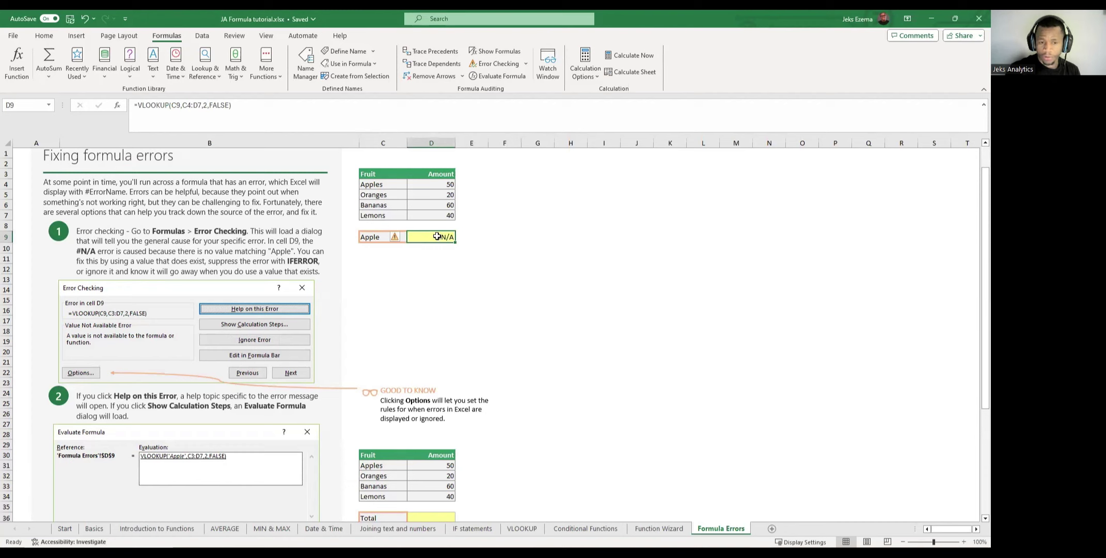
click(403, 238)
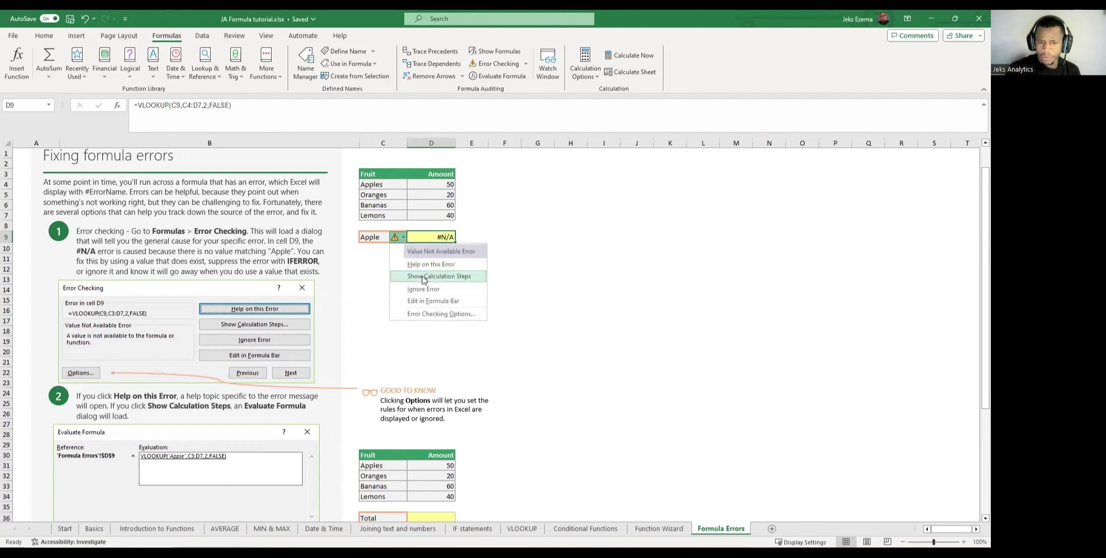
Evaluate D9's VLOOKUP("Apple",C4:D7,2,FALSE) step by step until it shows #N/A.
click(453, 278)
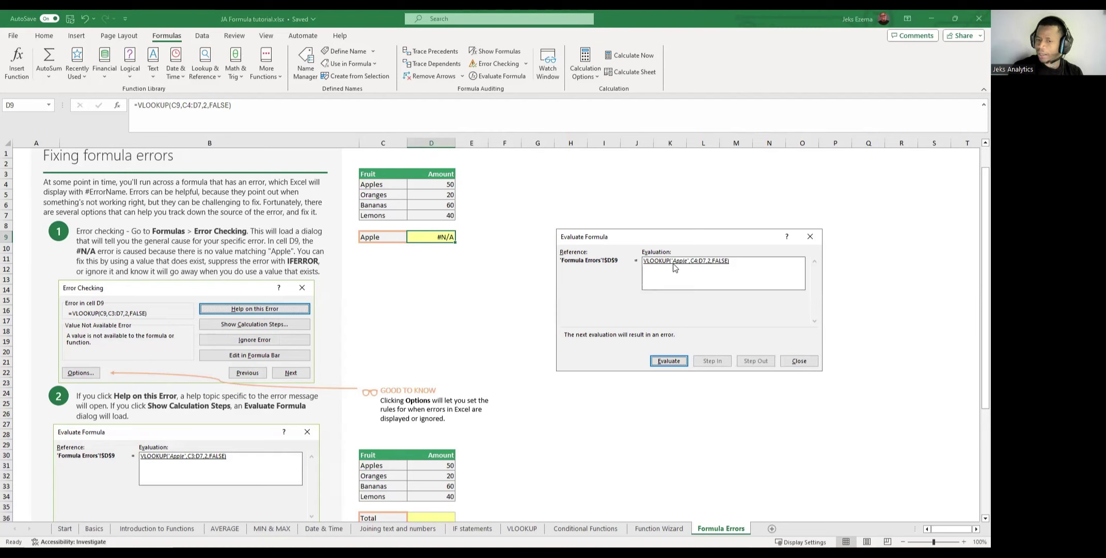
click(673, 361)
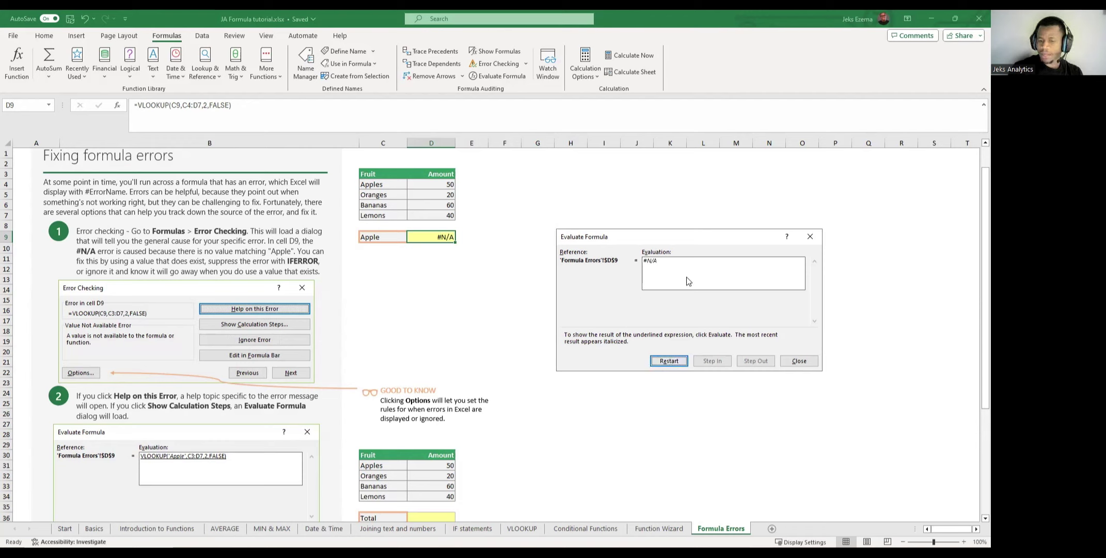
Close Evaluate Formula and pick Apples in C9's dropdown so D9 returns 50.
click(805, 364)
click(556, 290)
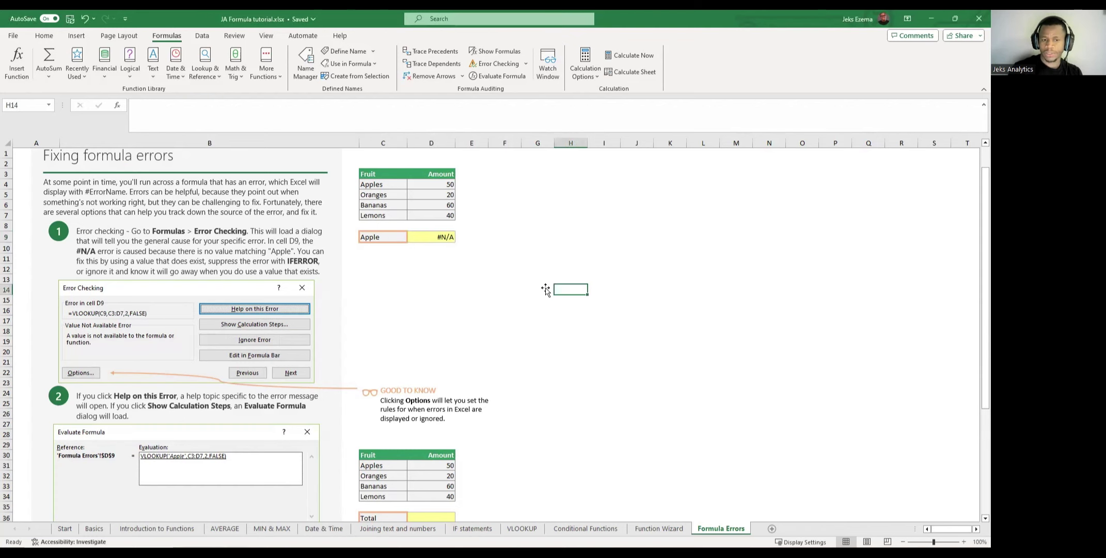
click(385, 239)
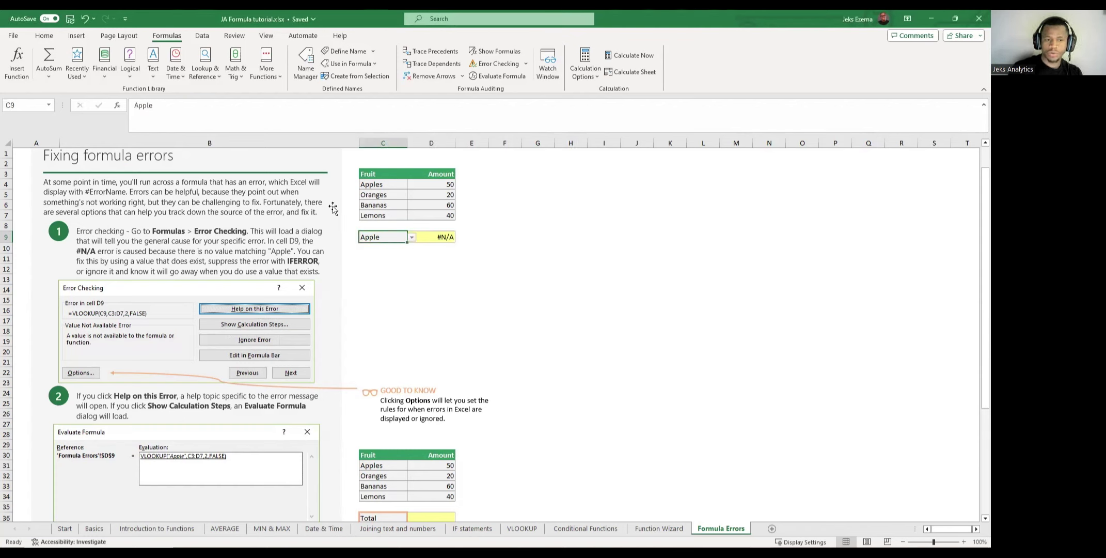
click(411, 237)
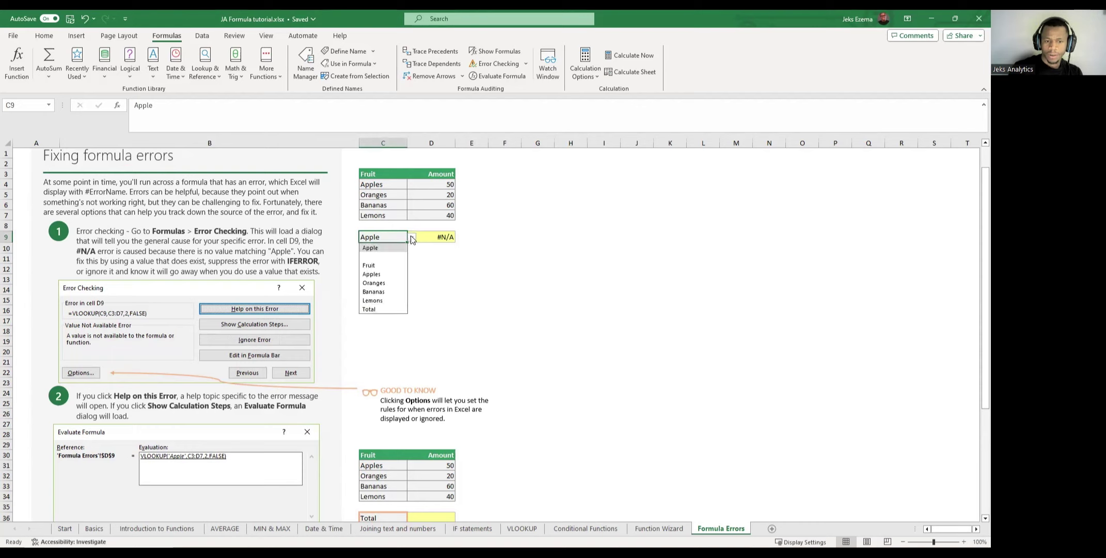
click(375, 274)
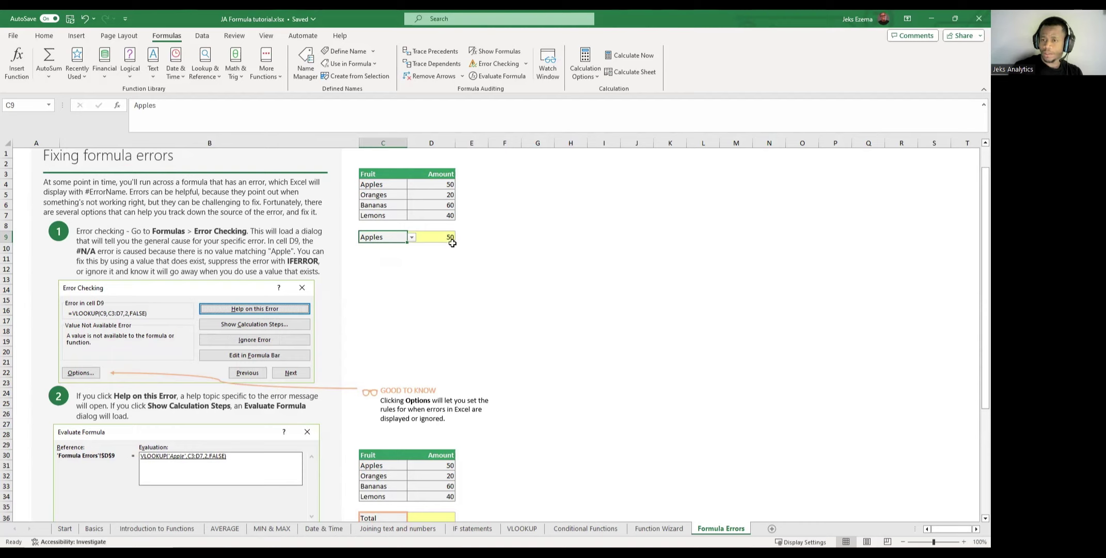
click(411, 237)
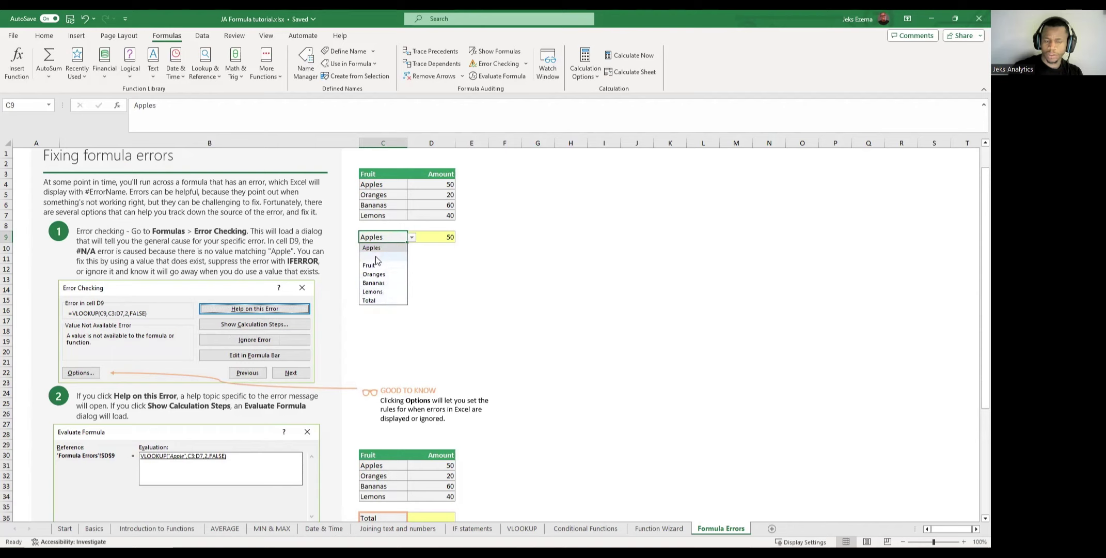
click(390, 238)
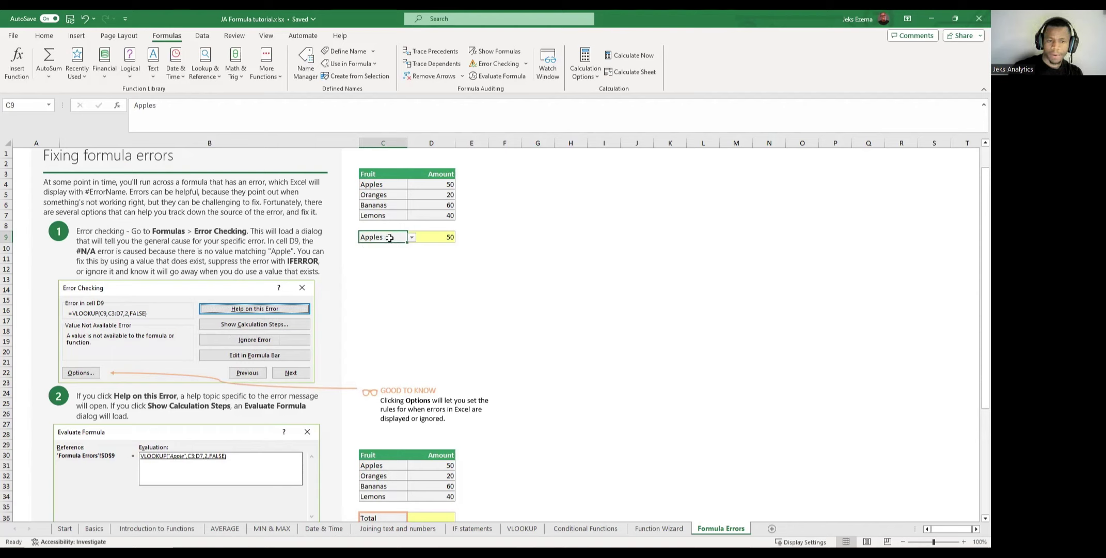
Choose the blank entry in C9's dropdown, leaving D9 showing #N/A.
click(195, 106)
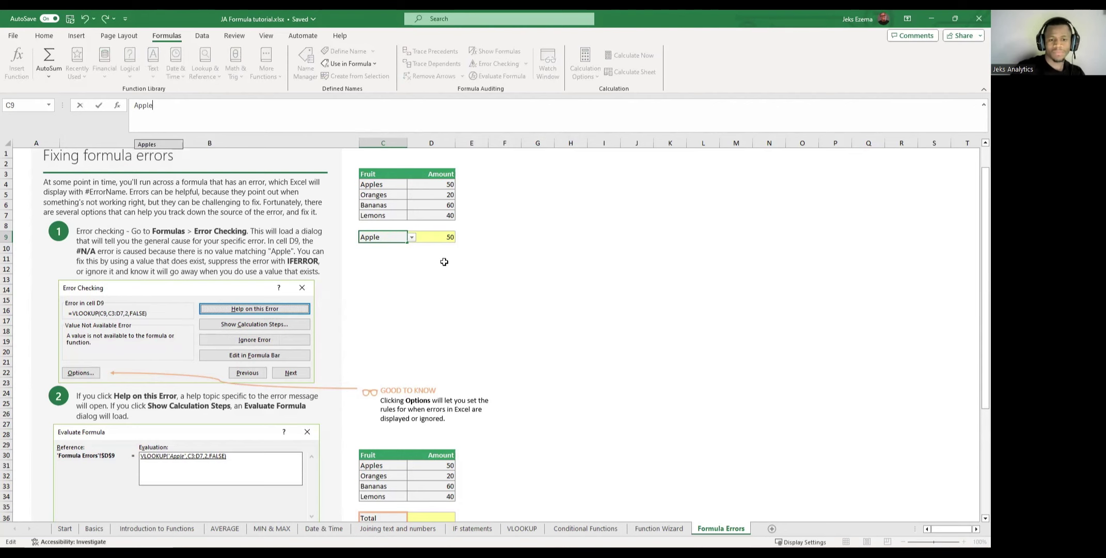
click(503, 289)
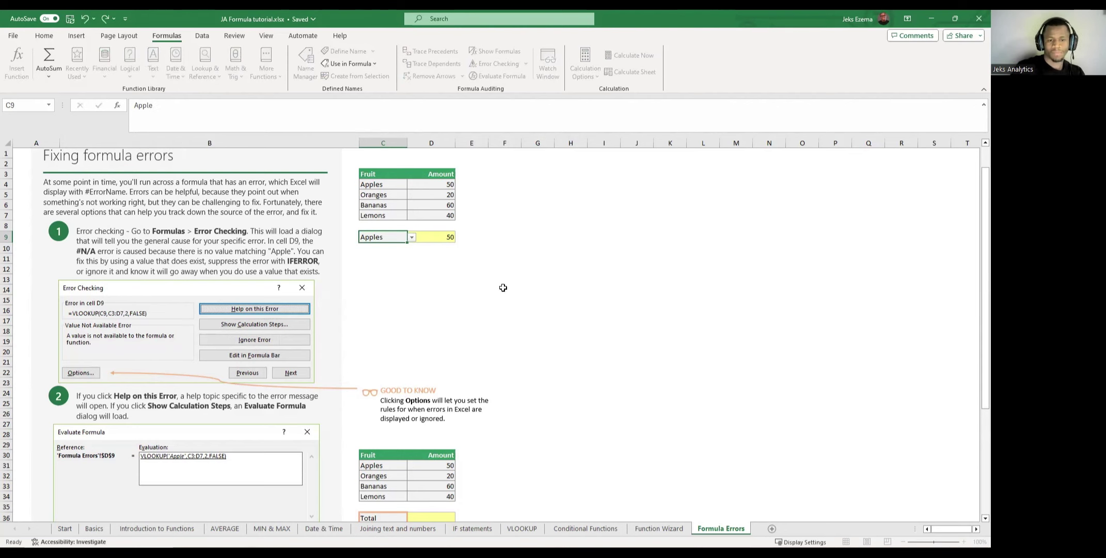
click(390, 236)
click(412, 238)
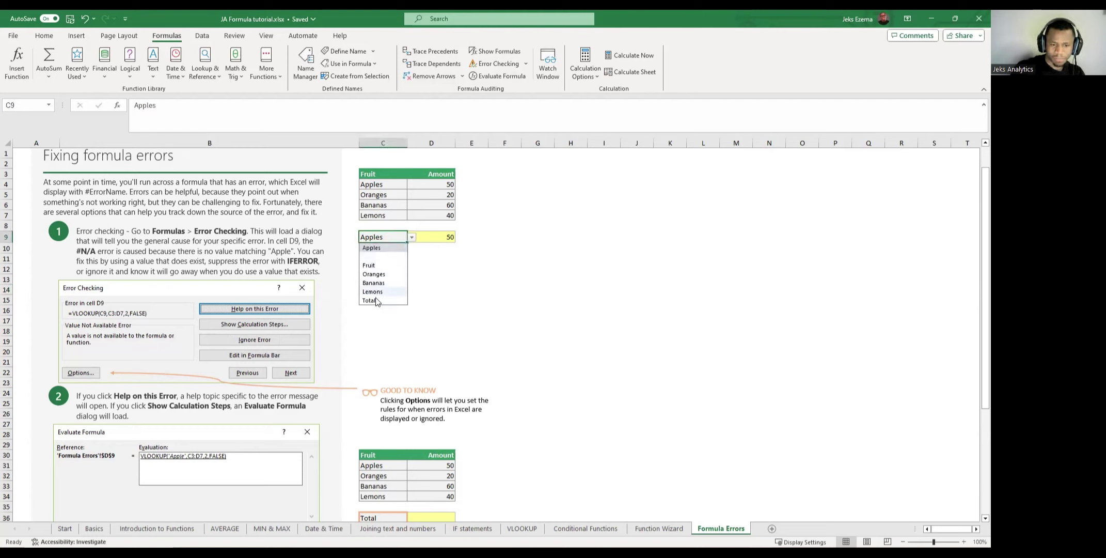
click(374, 258)
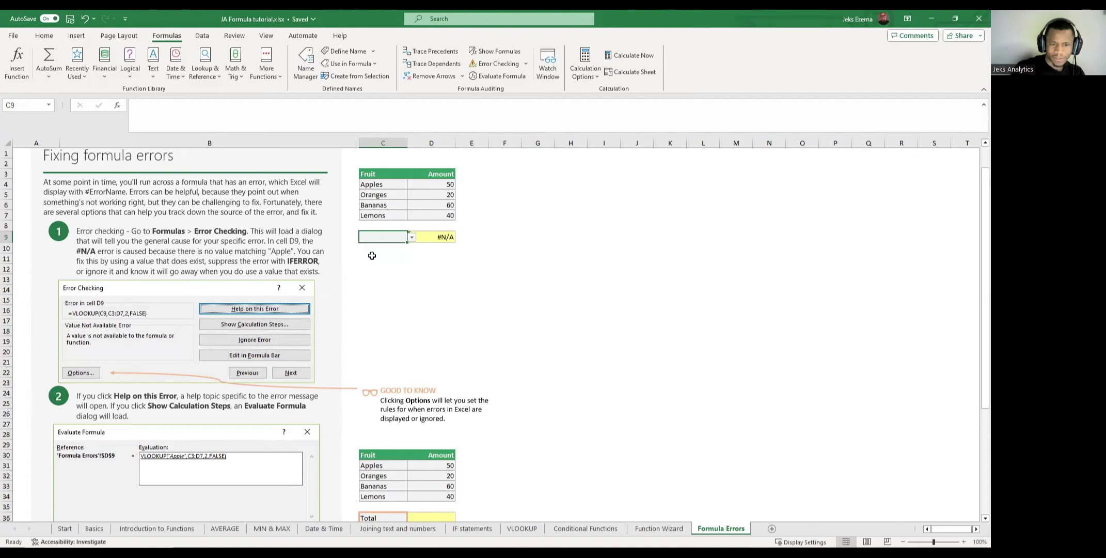
click(504, 269)
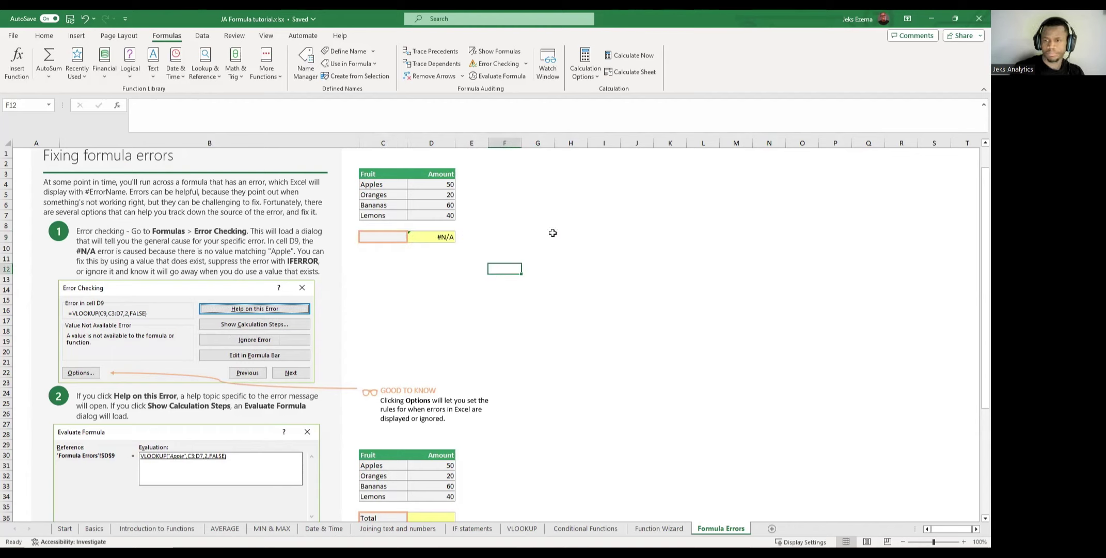
Scroll down and back up through the Formula Errors sheet.
scroll(422, 394, down, 7)
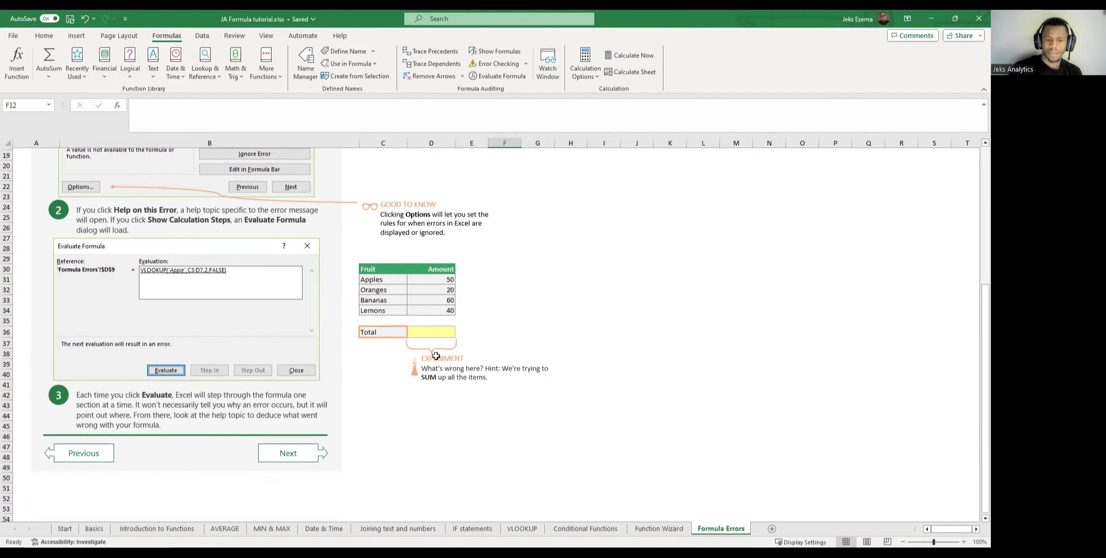
scroll(438, 356, up, 3)
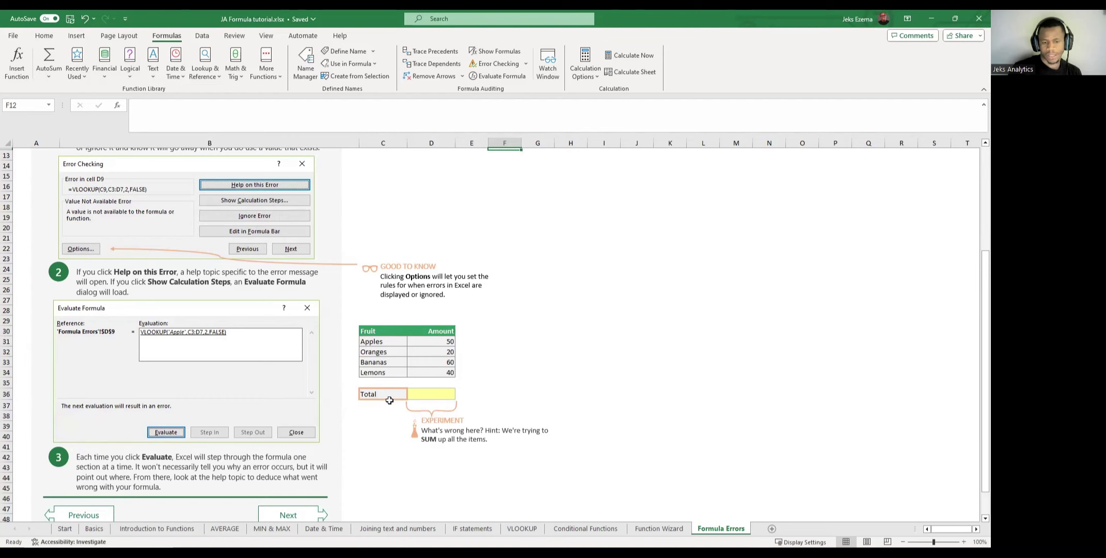
scroll(411, 370, up, 4)
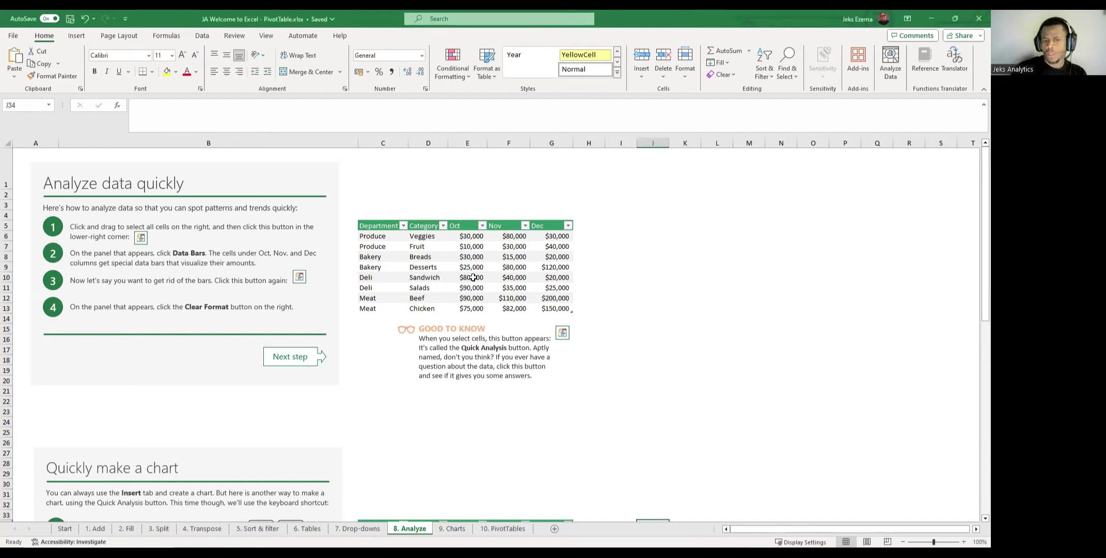
Select the sales data from Produce through the Dec column and open Quick Analysis.
click(474, 277)
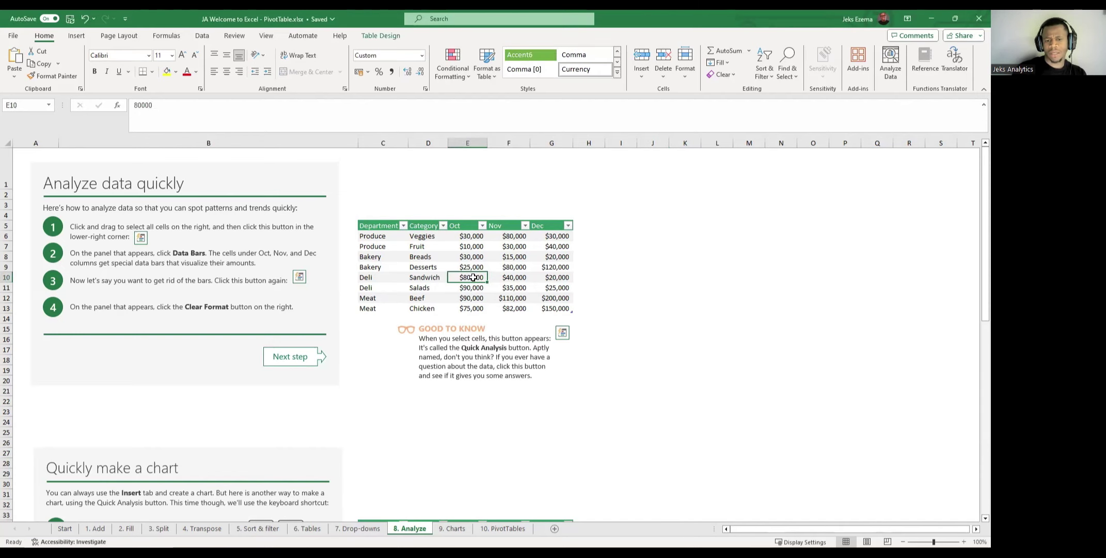
scroll(627, 334, down, 2)
scroll(628, 335, up, 2)
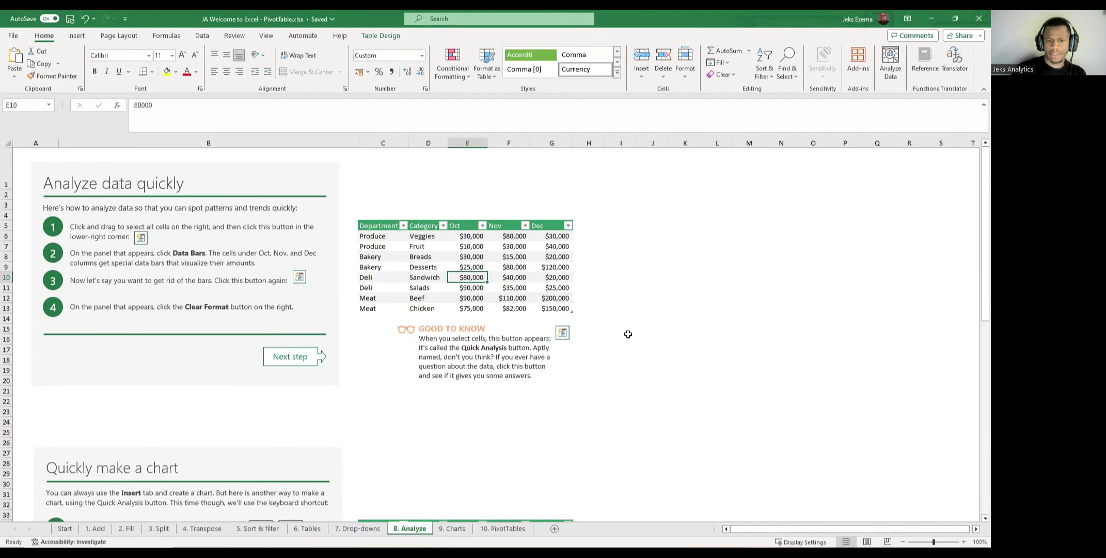
scroll(645, 313, down, 6)
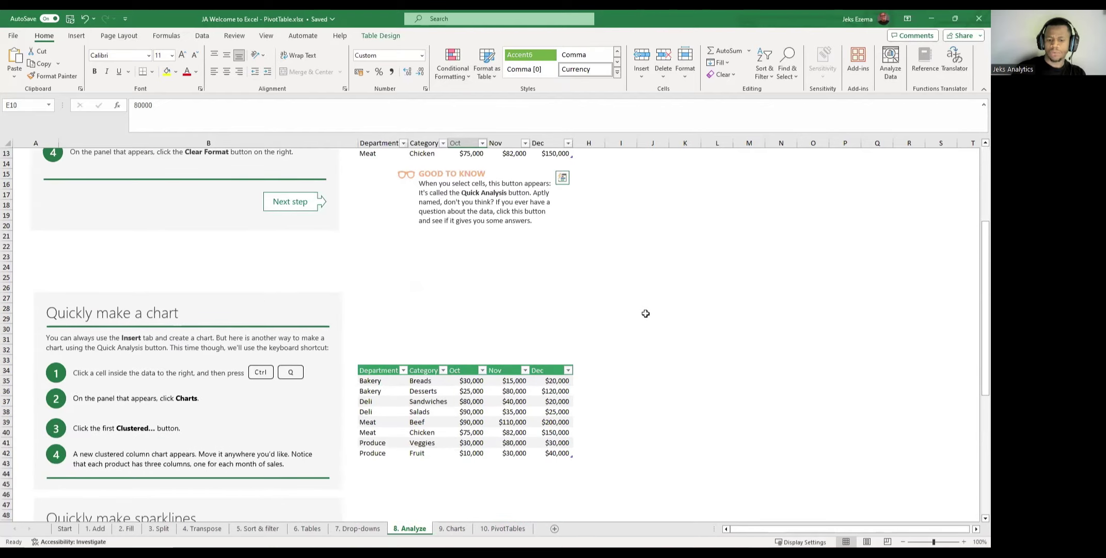
scroll(646, 314, up, 6)
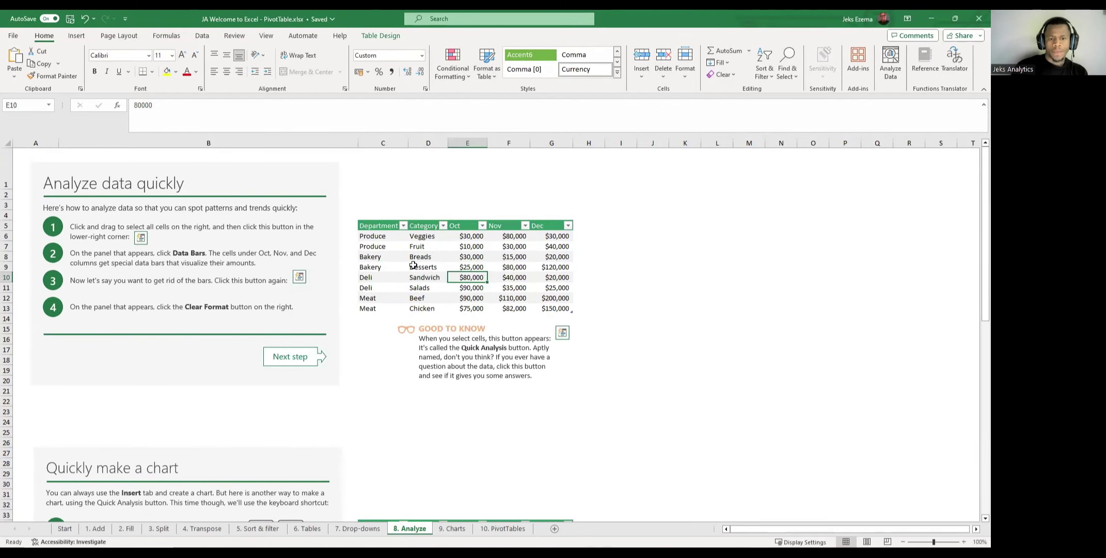
drag(364, 238, 543, 306)
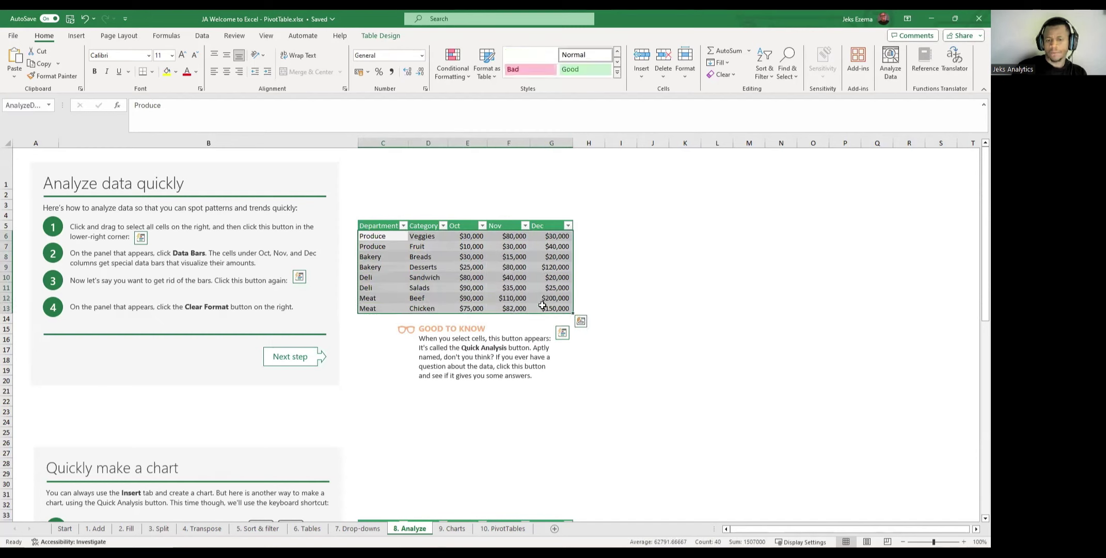
click(580, 320)
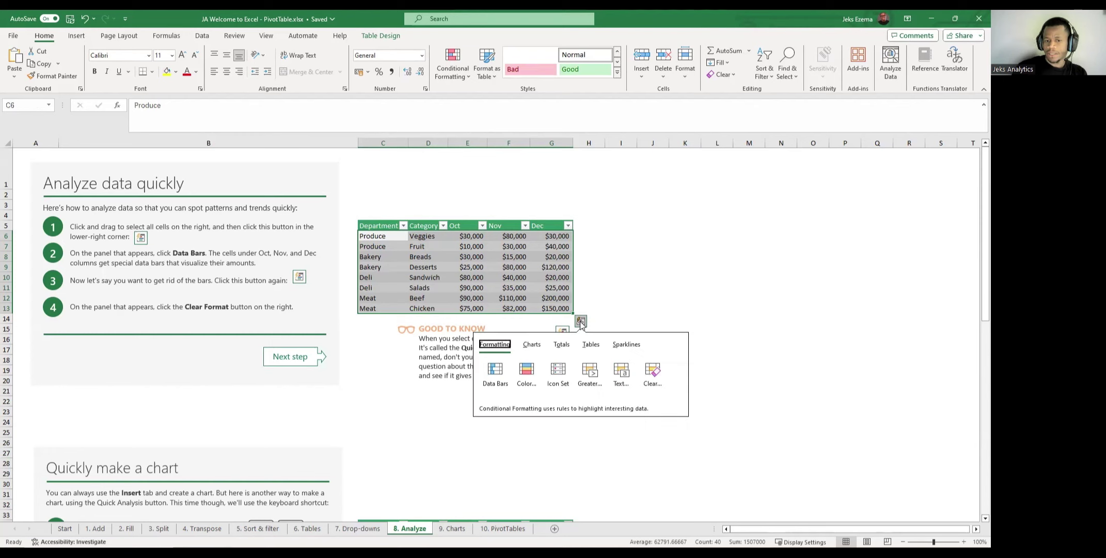
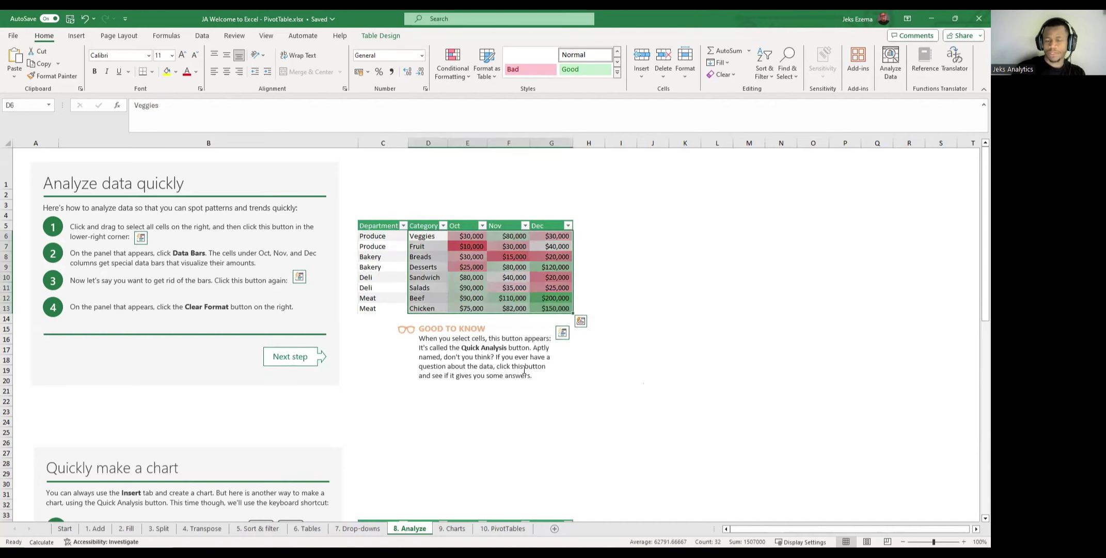
Try data bars on the Oct–Dec figures through Quick Analysis, clearing and reapplying them.
click(580, 323)
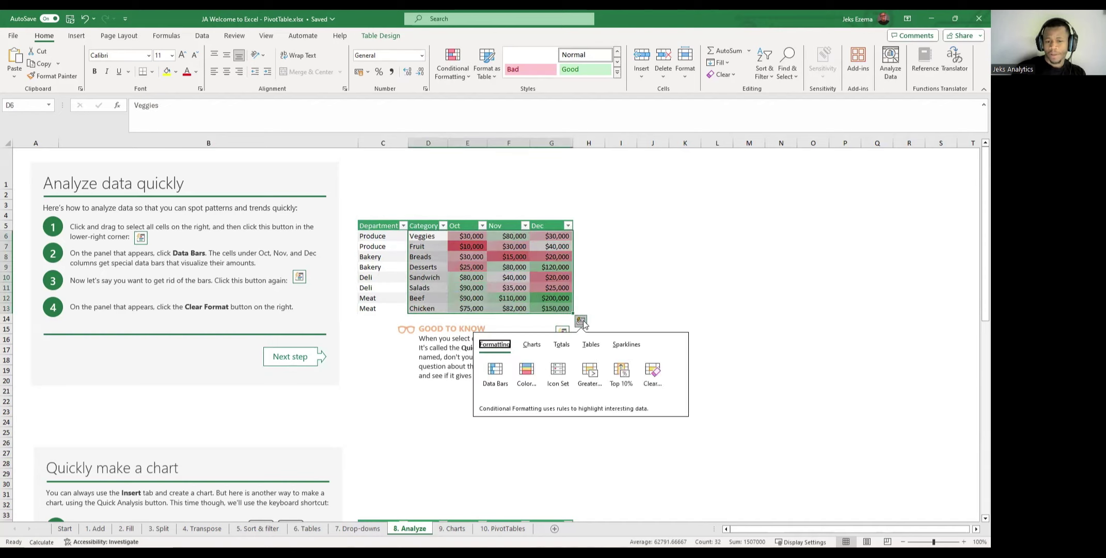
click(498, 372)
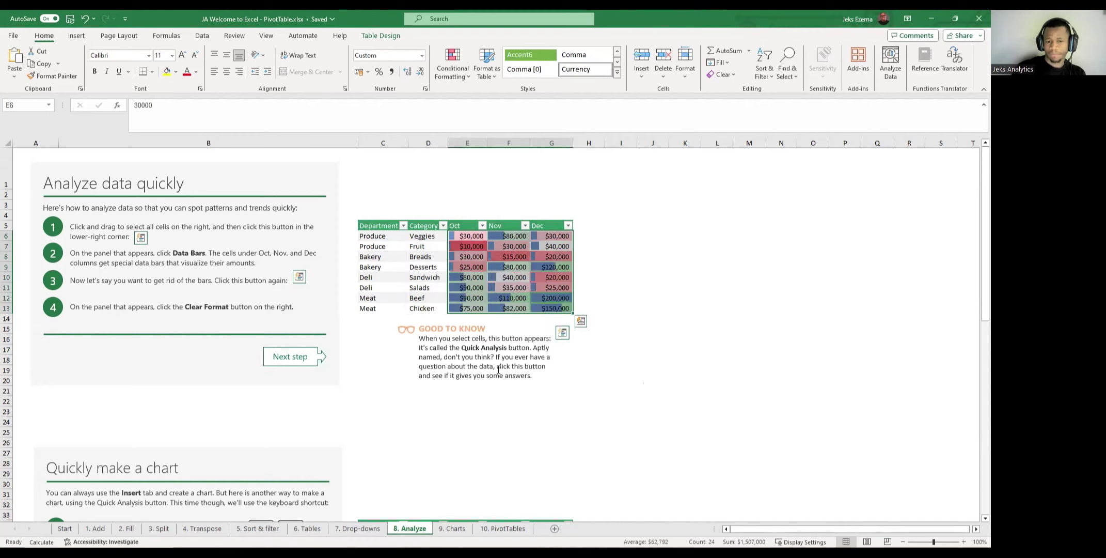
click(581, 320)
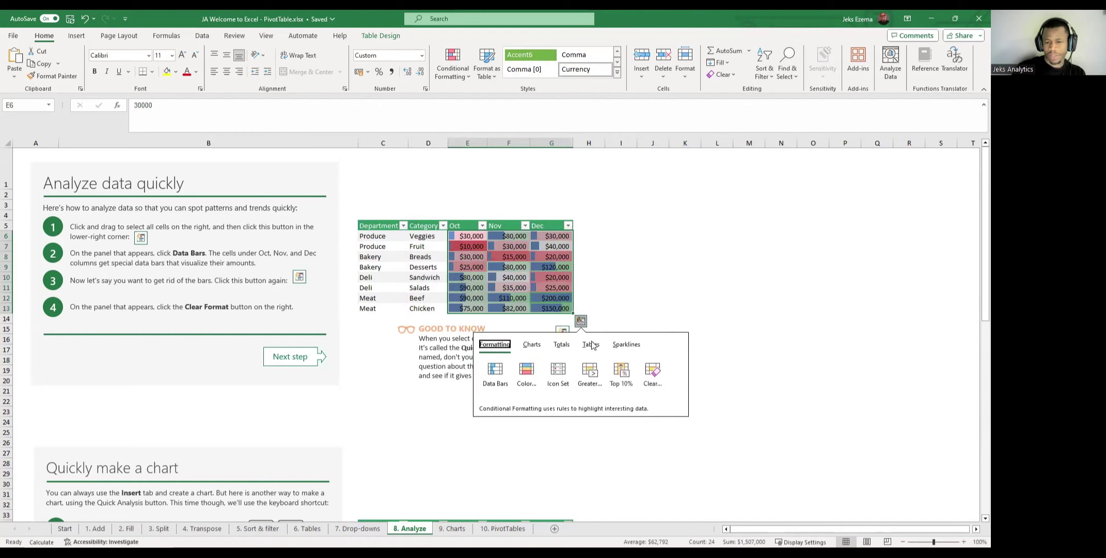
click(652, 370)
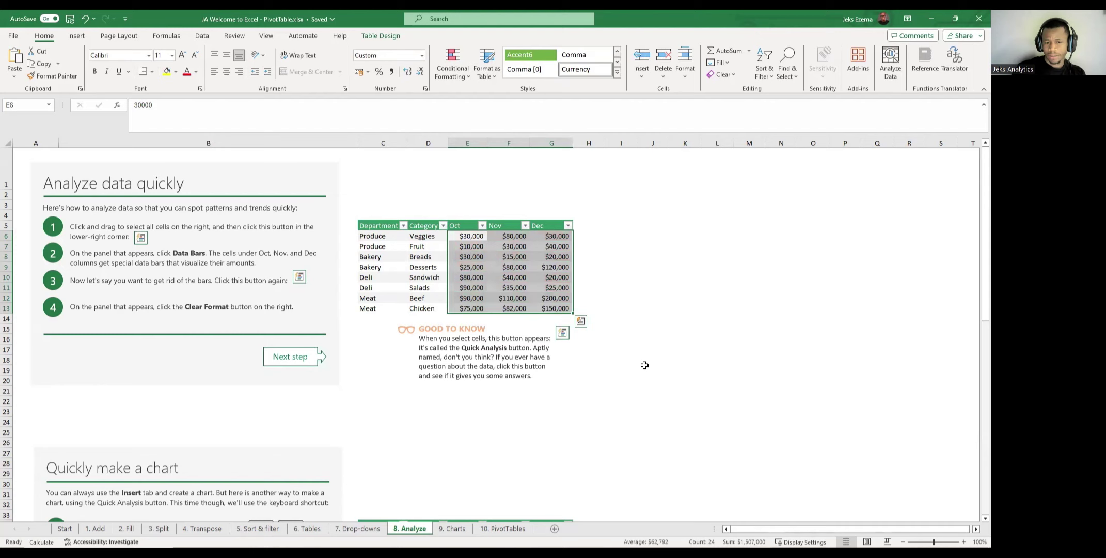
click(580, 321)
click(494, 372)
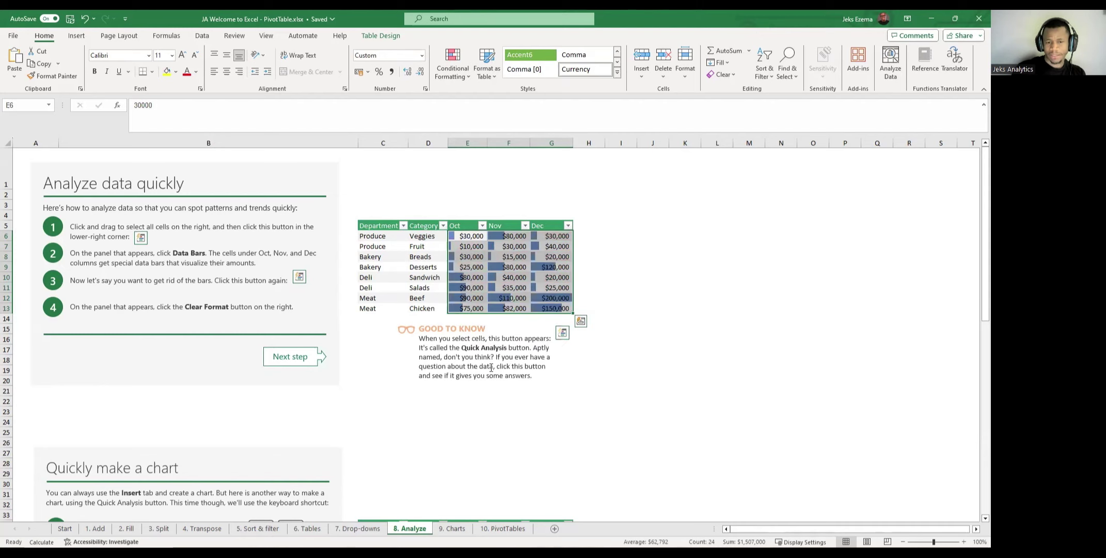
click(643, 315)
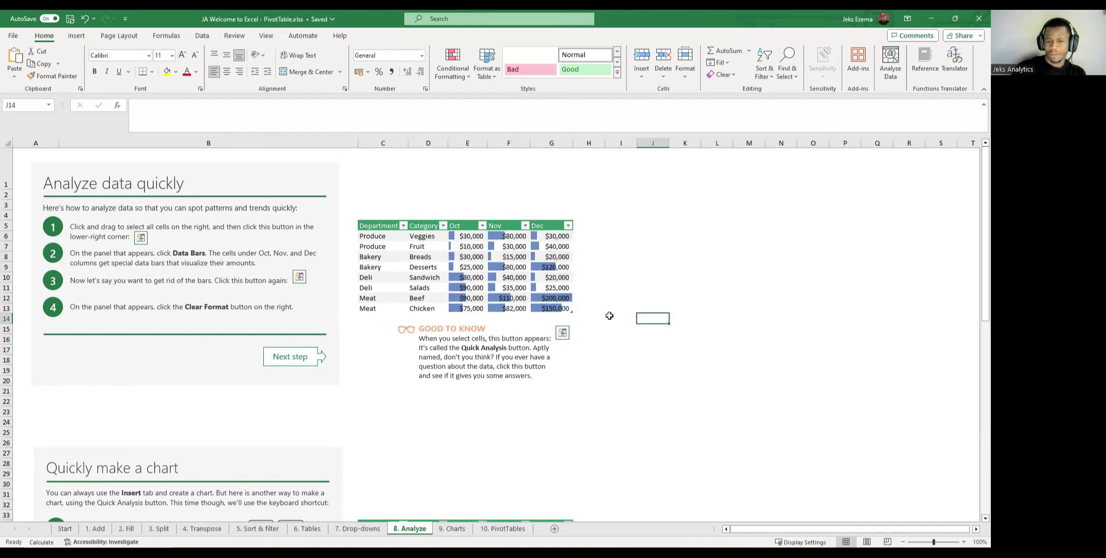
Select the table body from Produce to the Dec values and clear its formatting.
click(535, 291)
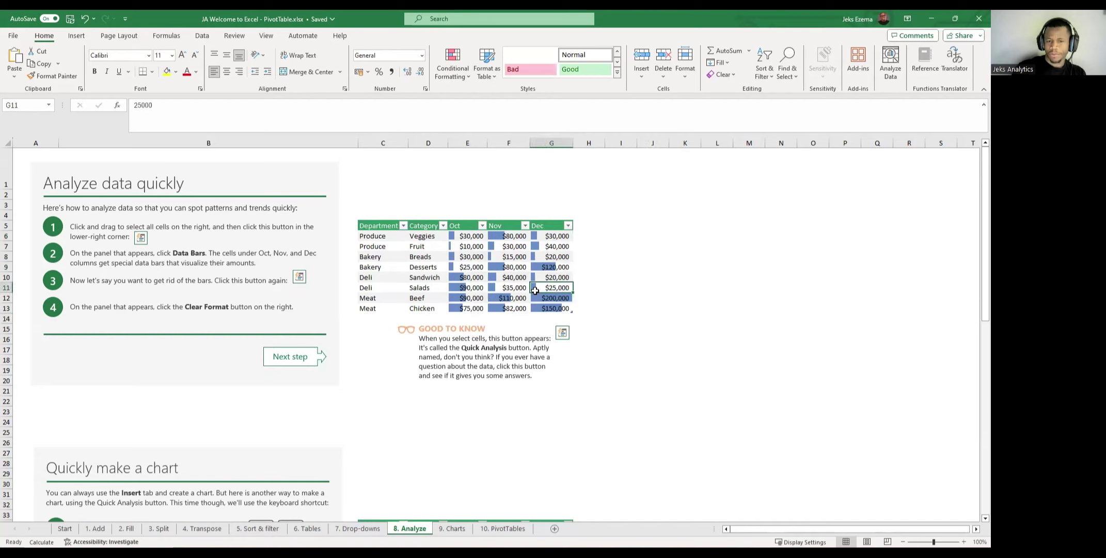
drag(362, 236, 526, 307)
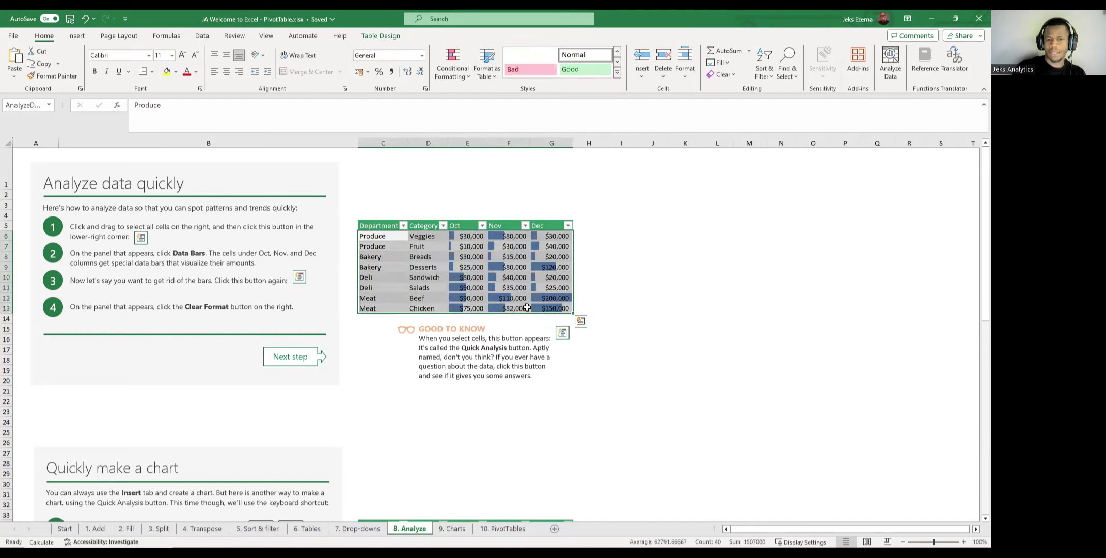
click(580, 321)
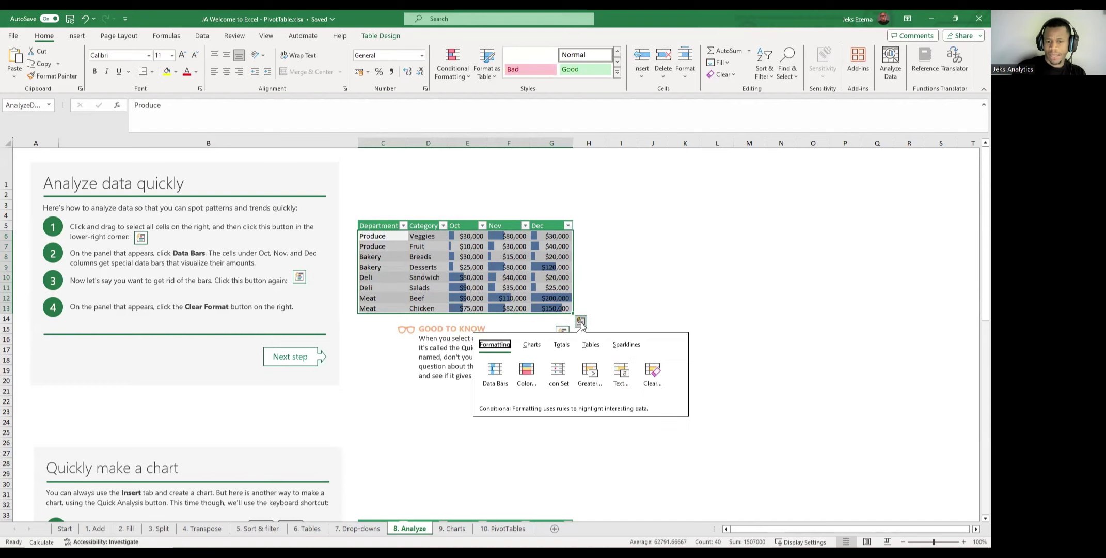
click(652, 374)
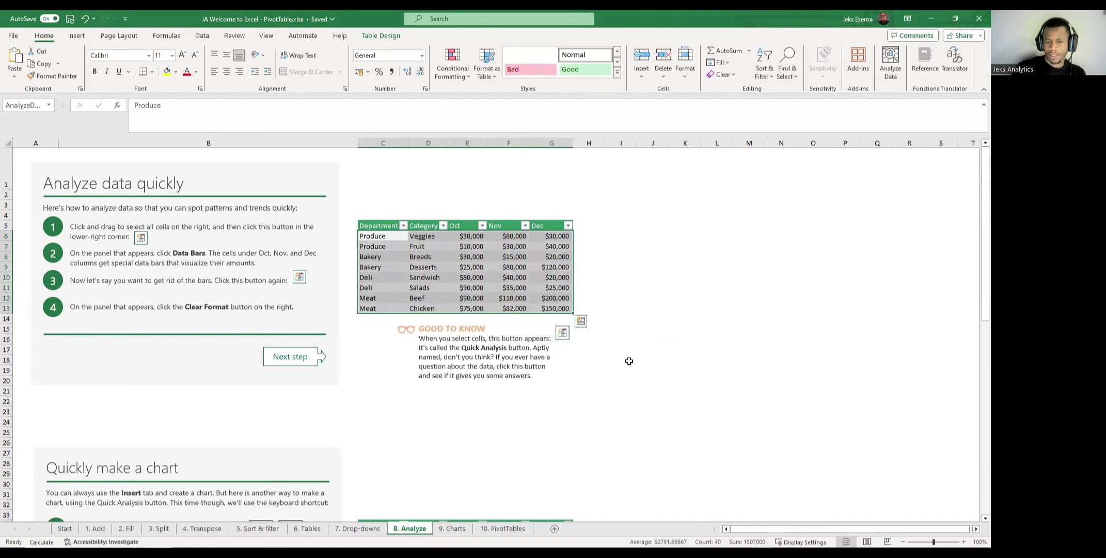
Apply a directional arrow Icon Set to the Oct, Nov and Dec figures.
click(580, 321)
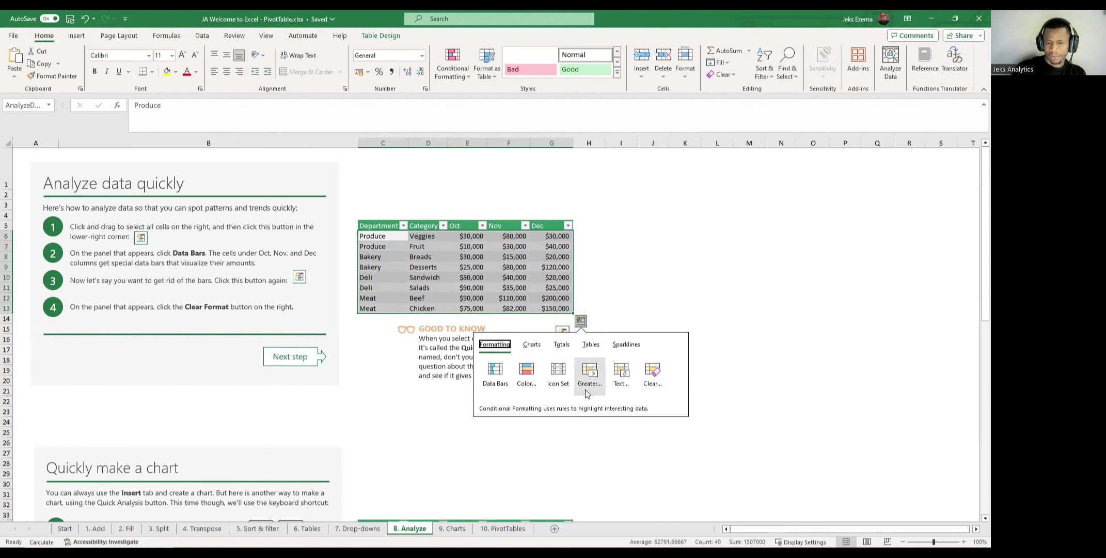
click(559, 375)
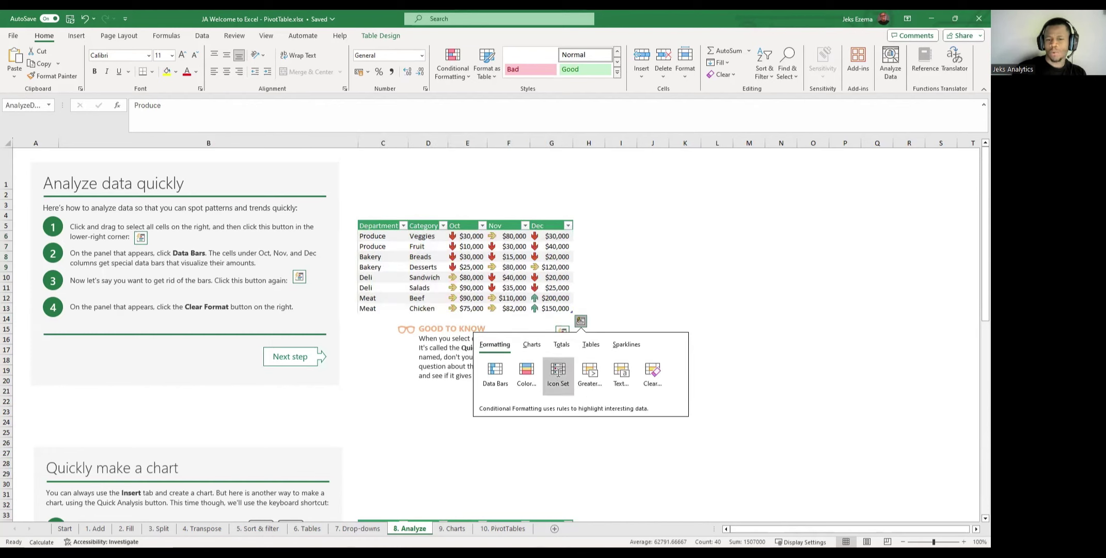
click(683, 308)
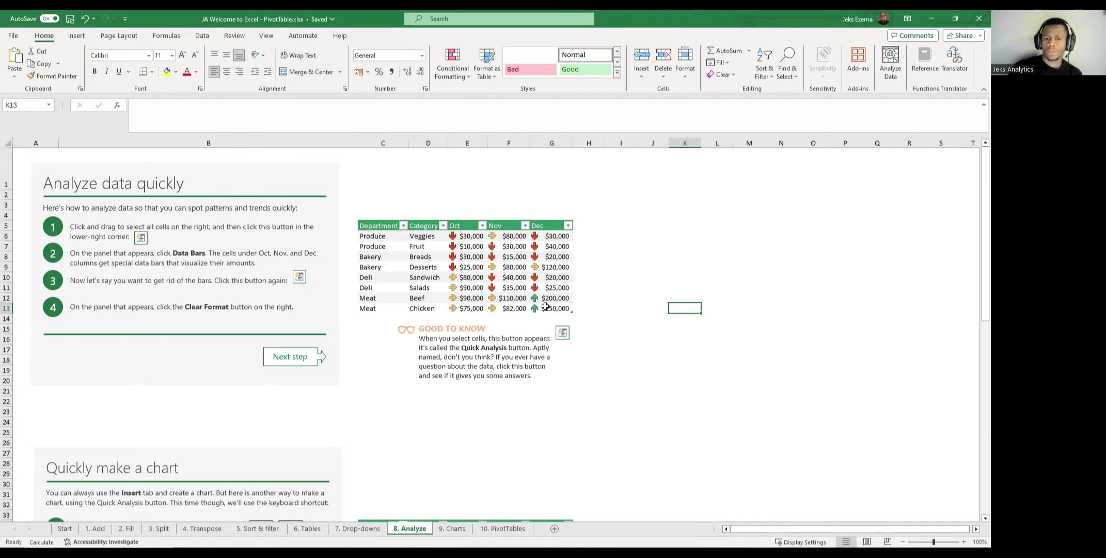
click(484, 258)
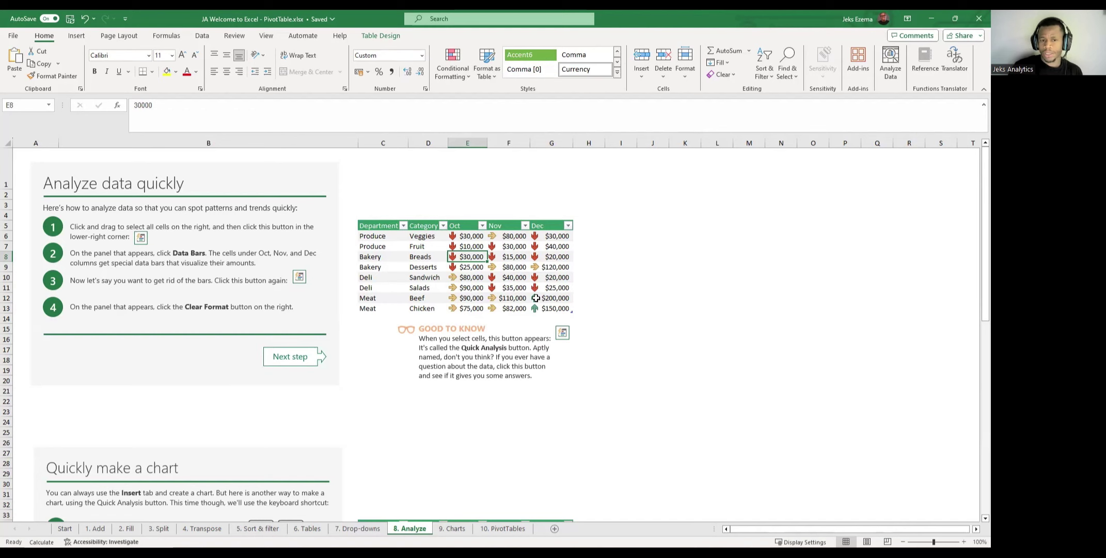
Scroll to the Quickly make a chart table and bring up, then dismiss, Quick Analysis with Ctrl+Q.
scroll(640, 300, down, 6)
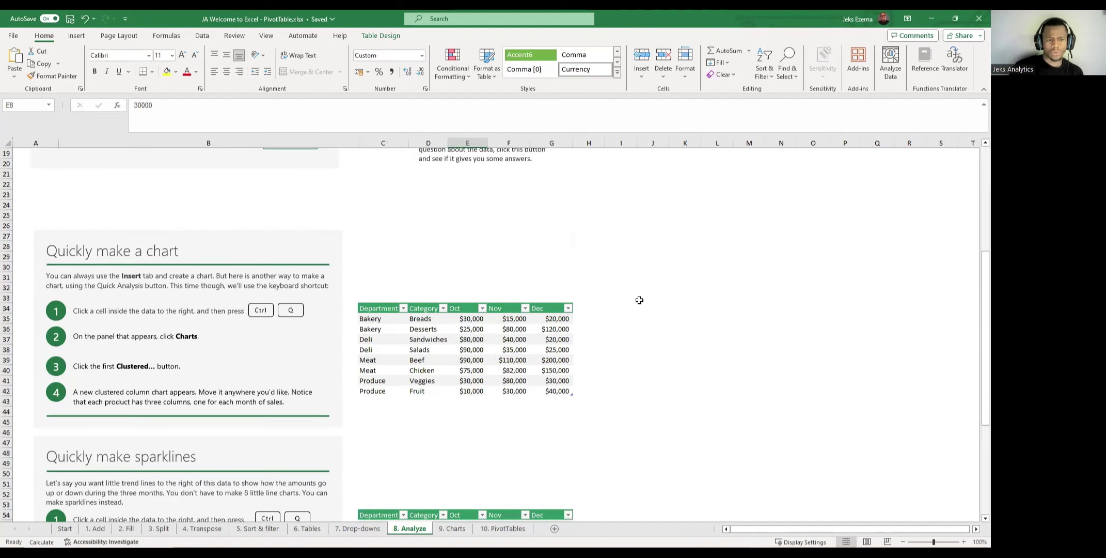
click(483, 356)
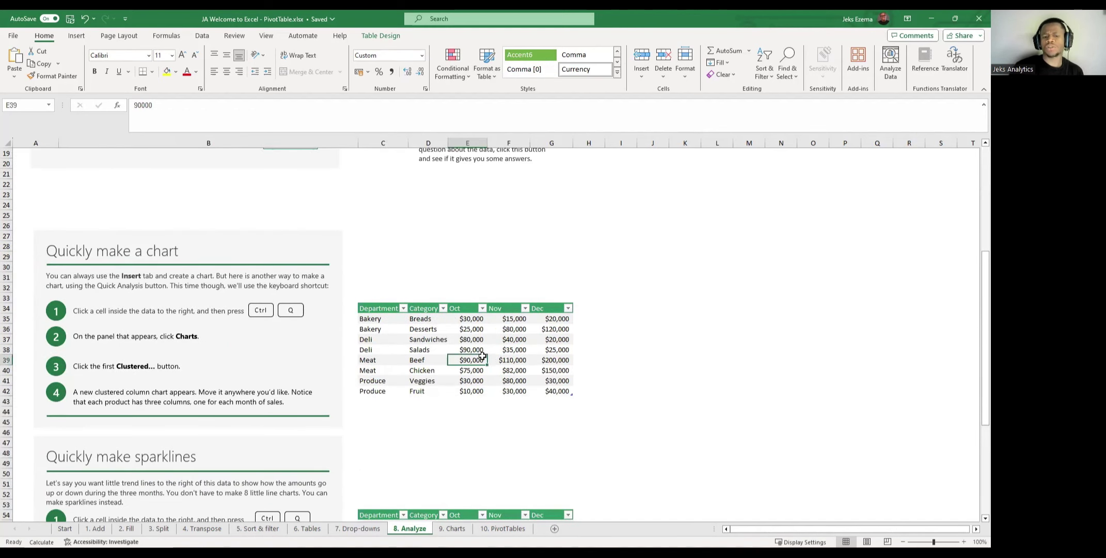
click(715, 349)
click(476, 342)
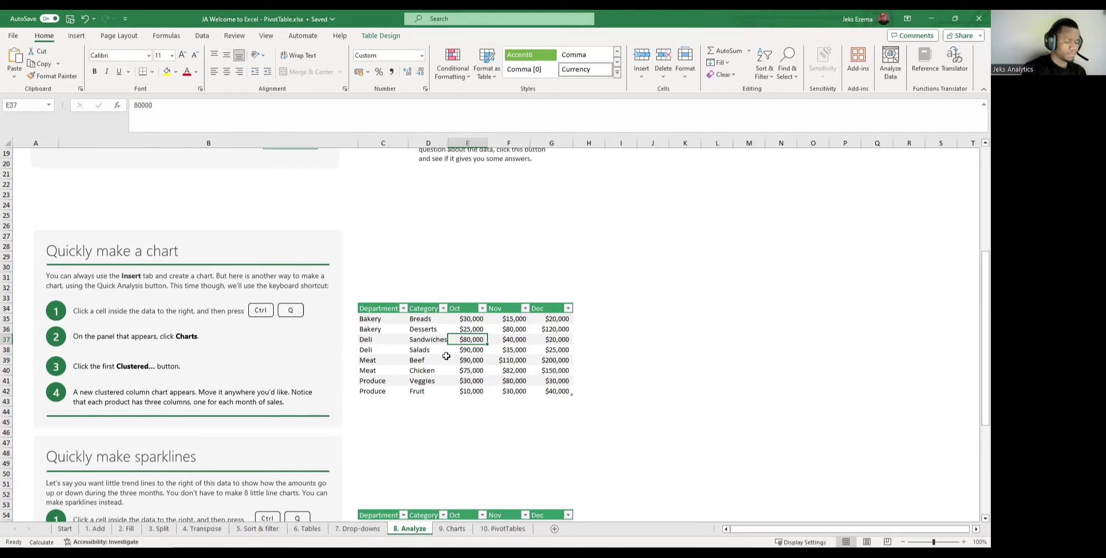
key(ctrl+q)
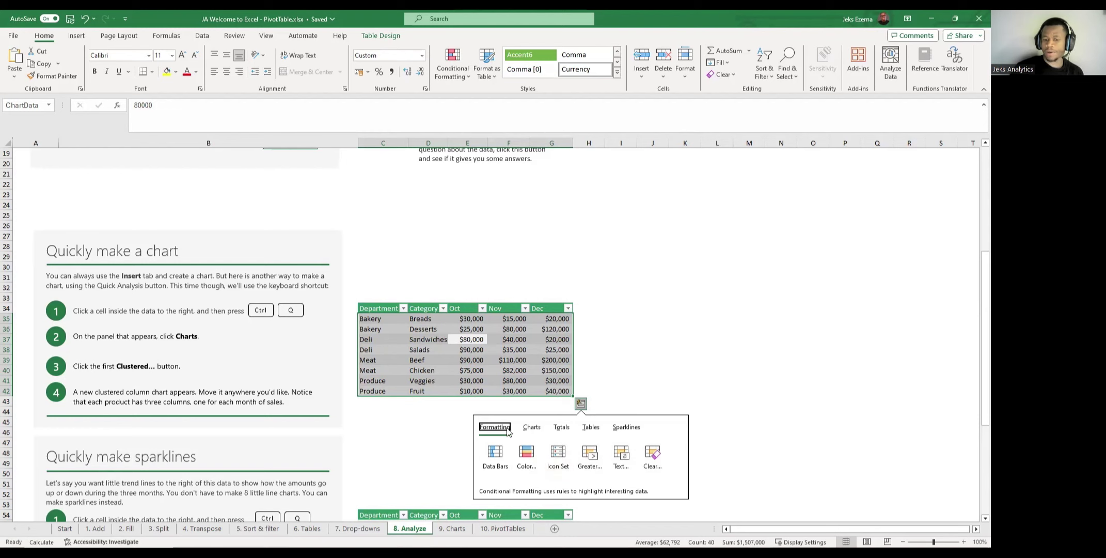
click(691, 289)
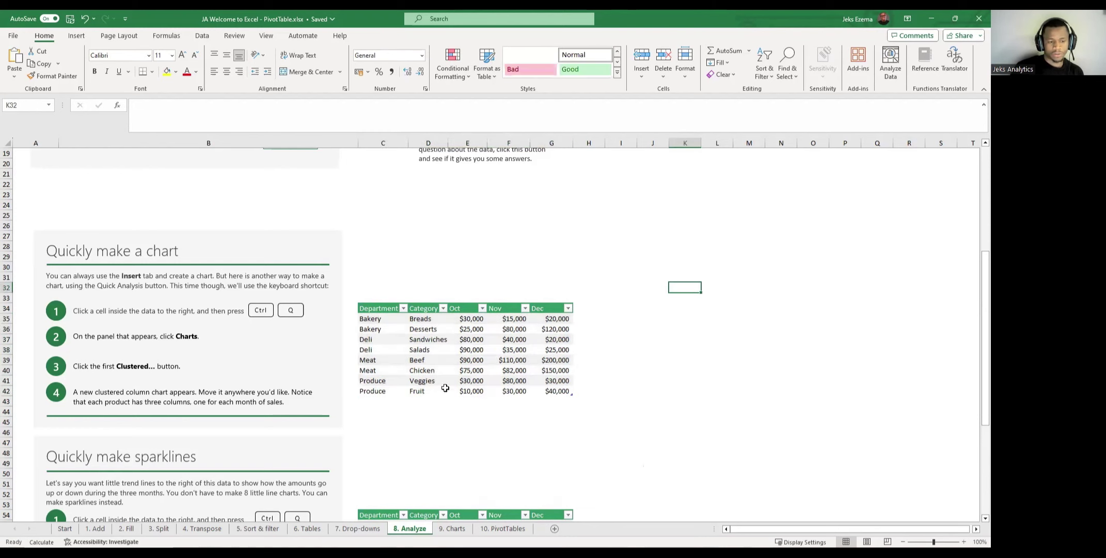
Add Line sparklines beside the Dec column for all eight rows of the sparklines table.
scroll(492, 386, down, 3)
scroll(491, 385, down, 3)
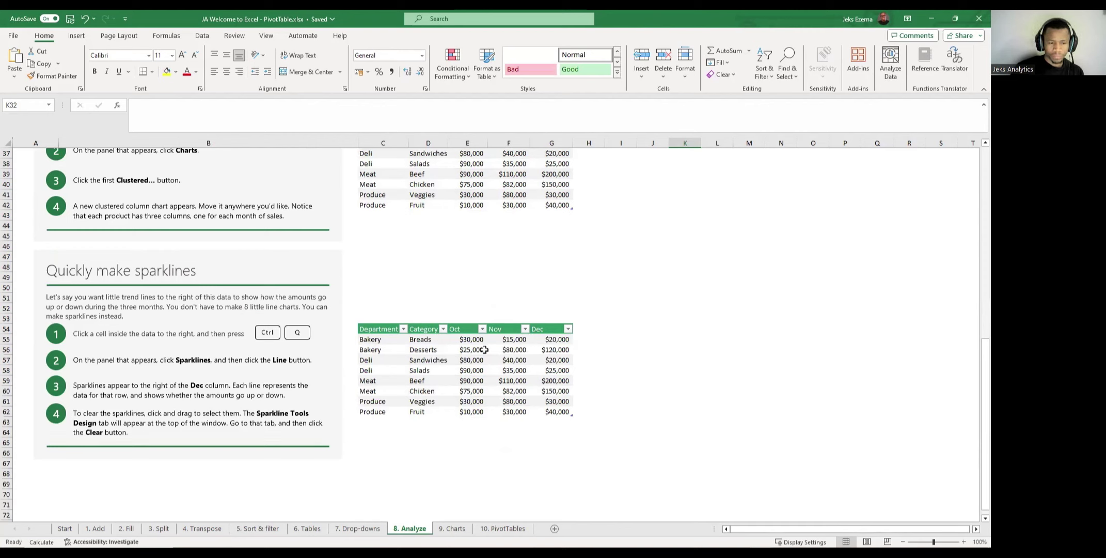
click(489, 381)
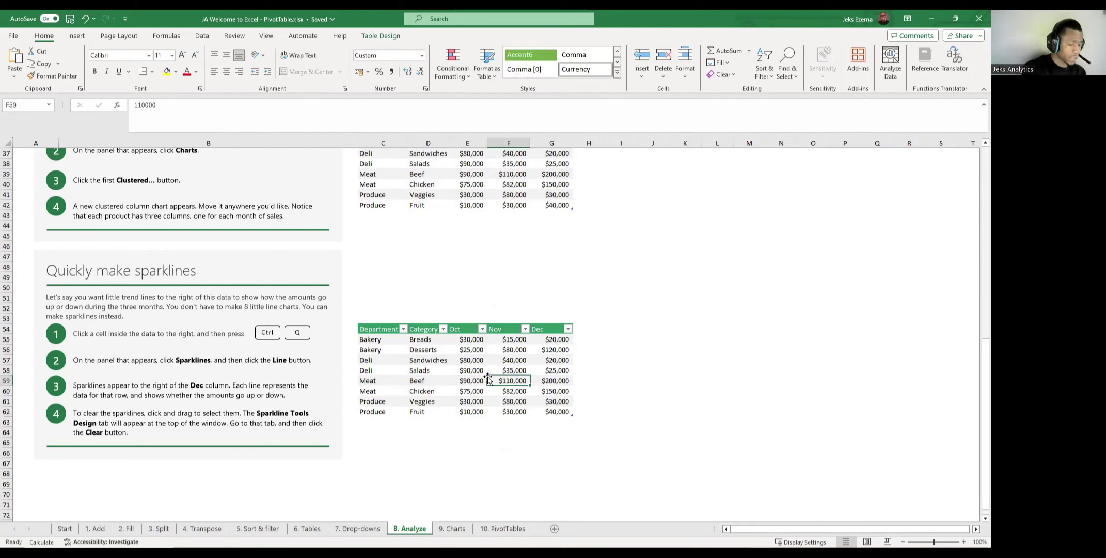
key(ctrl+q)
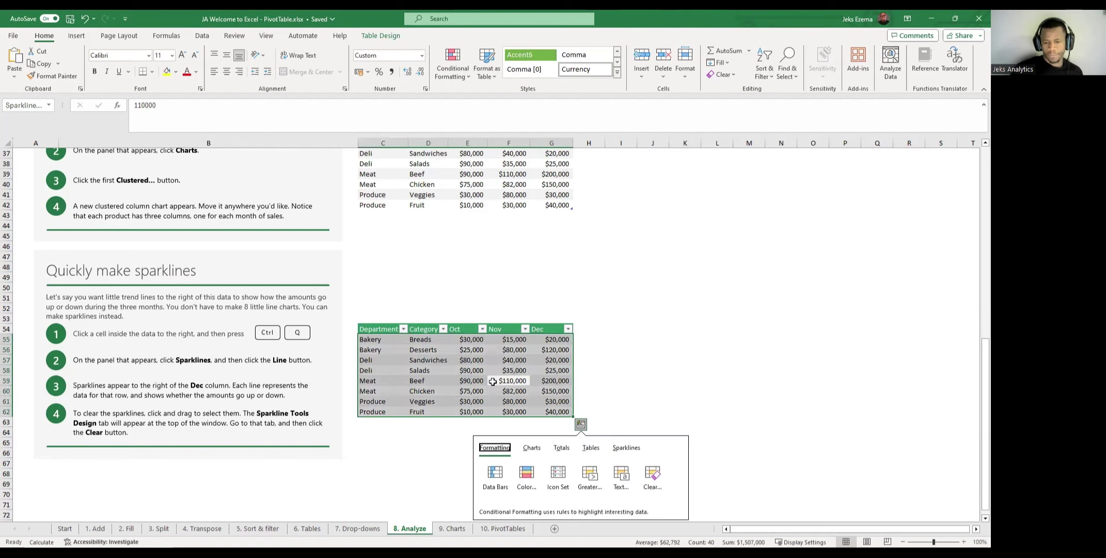
click(628, 449)
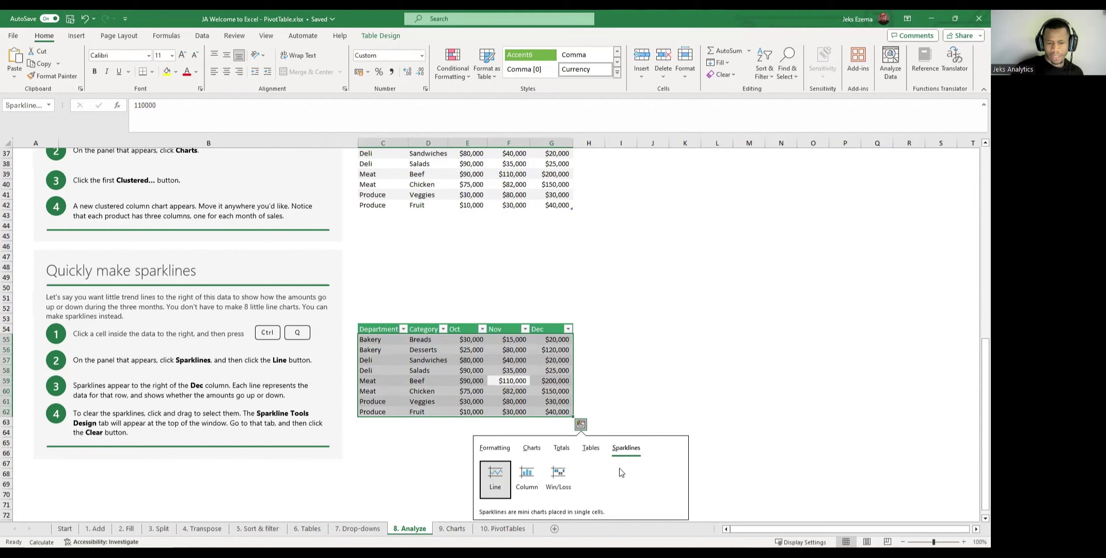
click(494, 478)
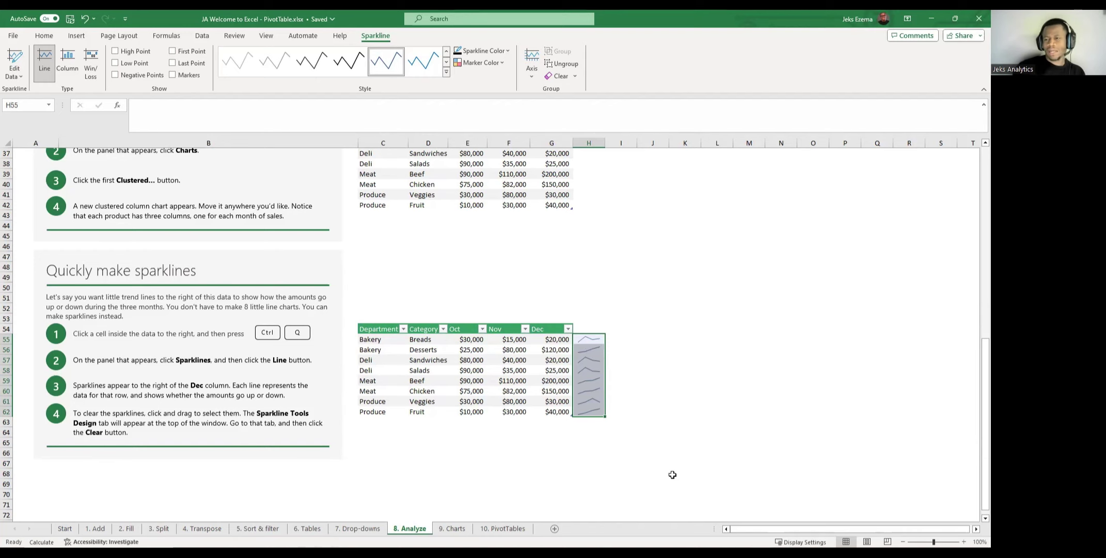
click(682, 432)
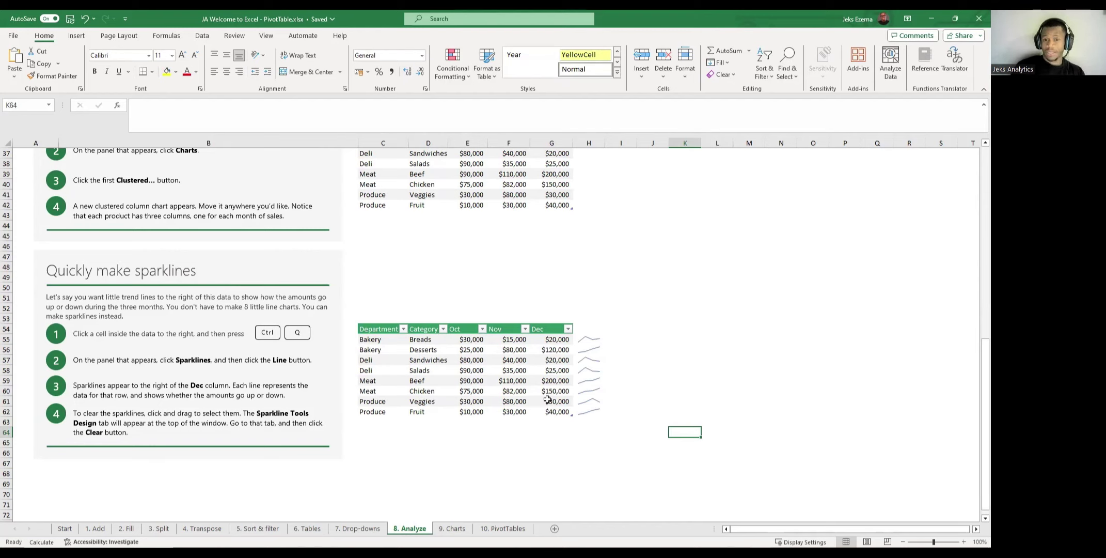
click(591, 370)
click(693, 348)
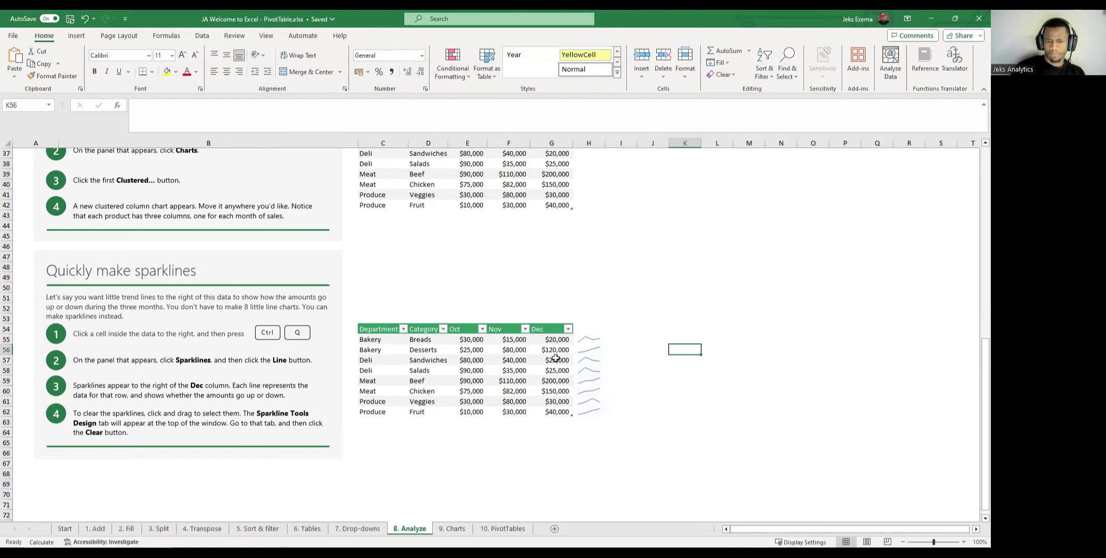
scroll(618, 273, up, 4)
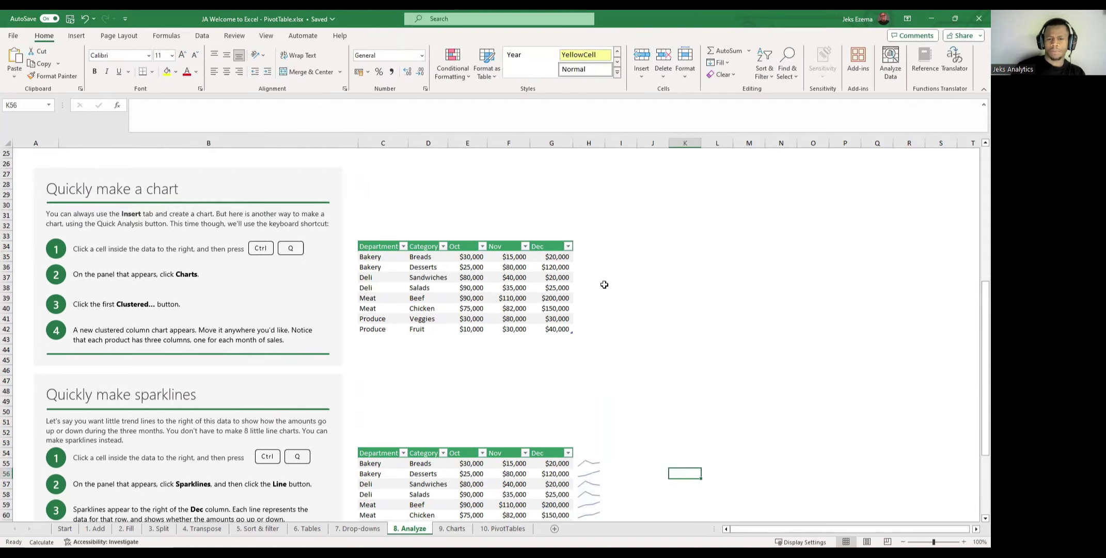
Scroll up and down the Analyze sheet to review its practice sections.
scroll(494, 298, up, 8)
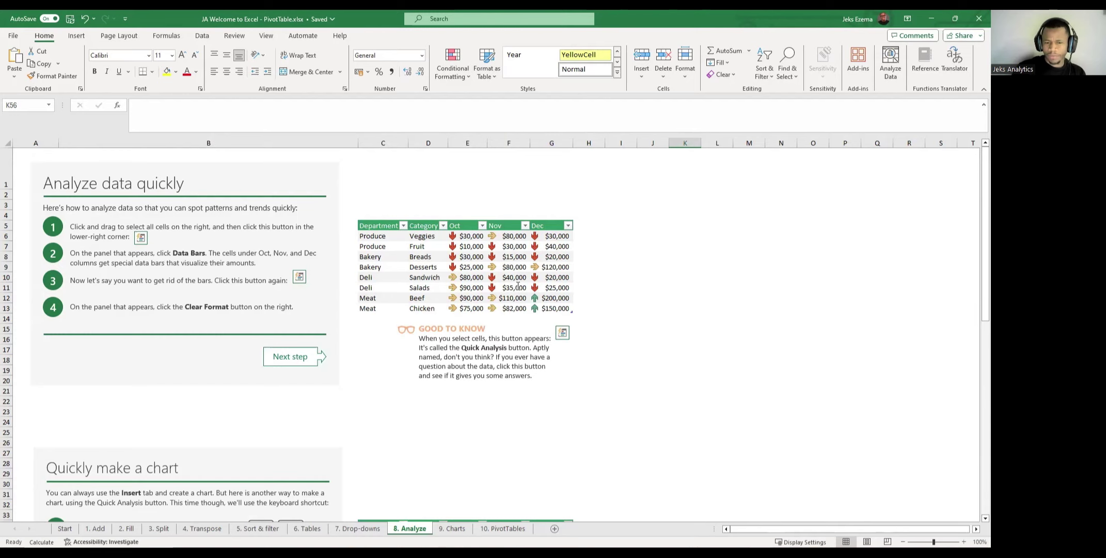
scroll(522, 292, down, 5)
scroll(527, 295, down, 5)
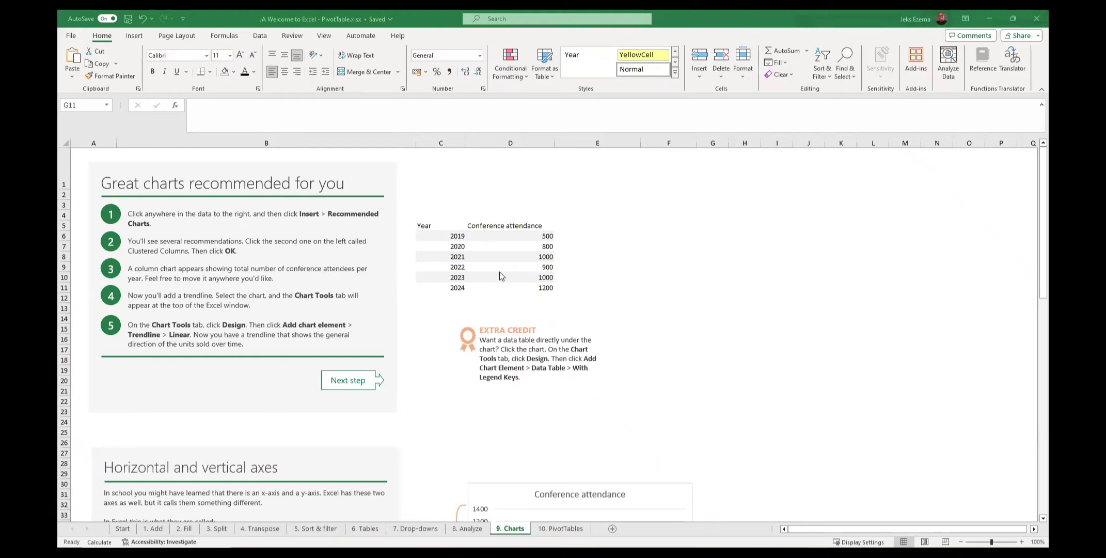
click(501, 271)
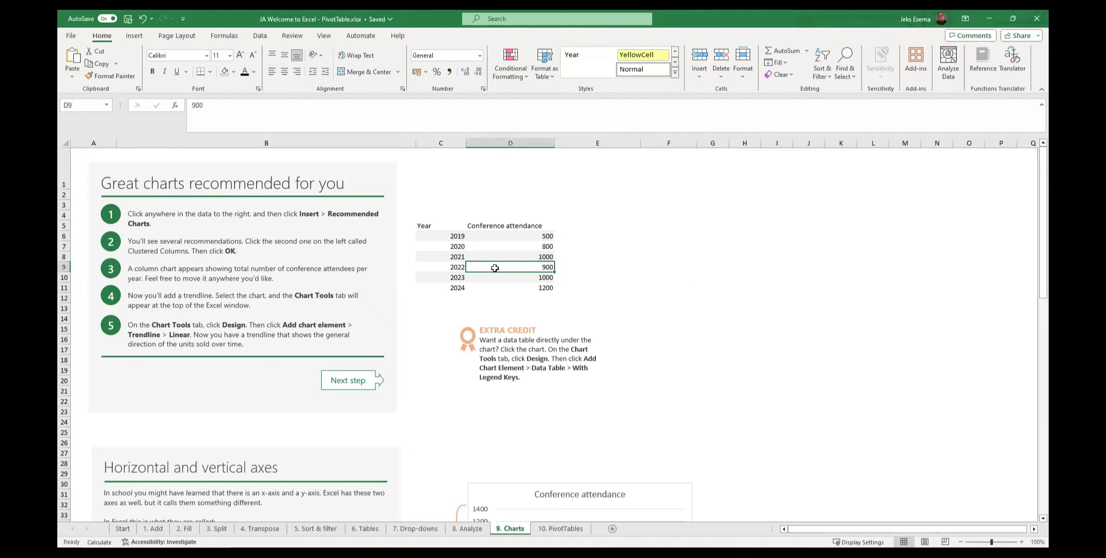
click(448, 253)
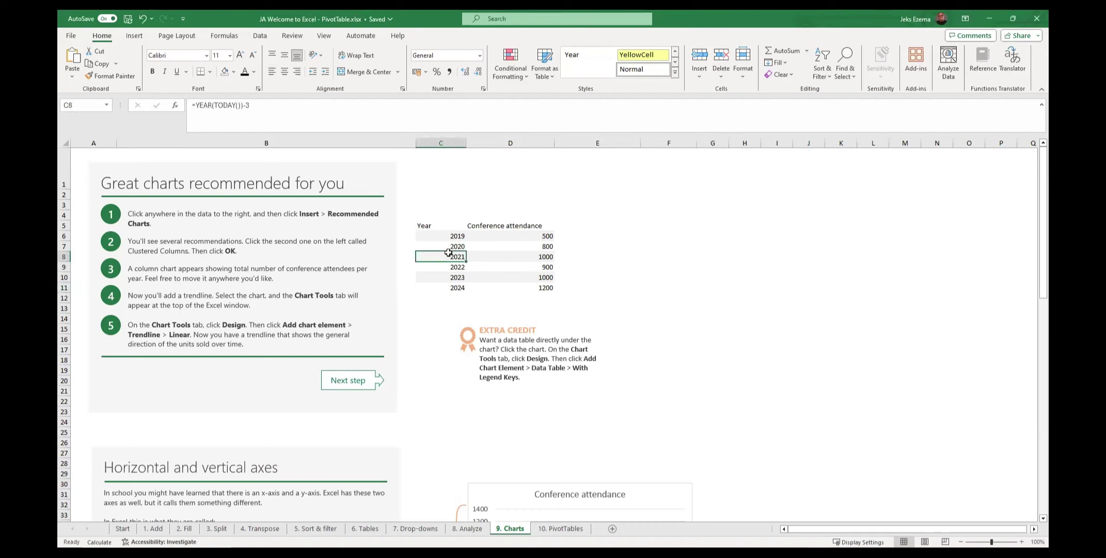
click(499, 248)
click(459, 272)
click(534, 265)
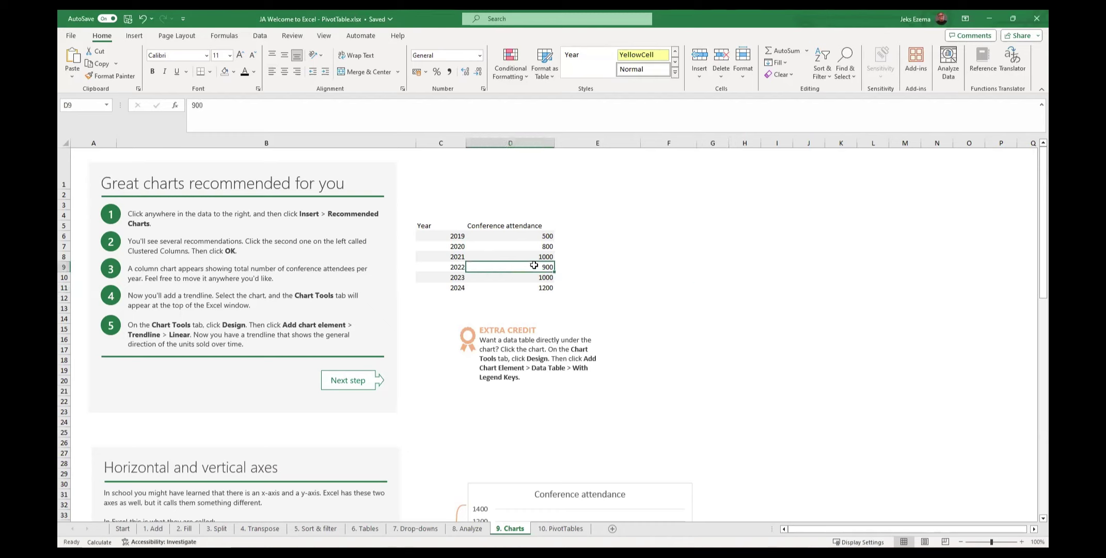
click(514, 245)
drag(502, 251, 524, 266)
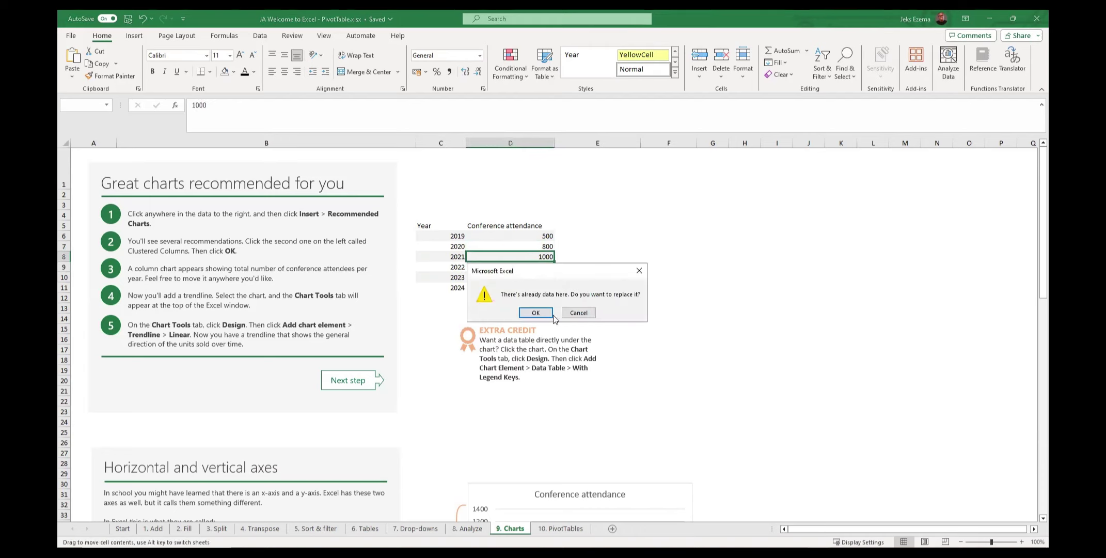
click(578, 312)
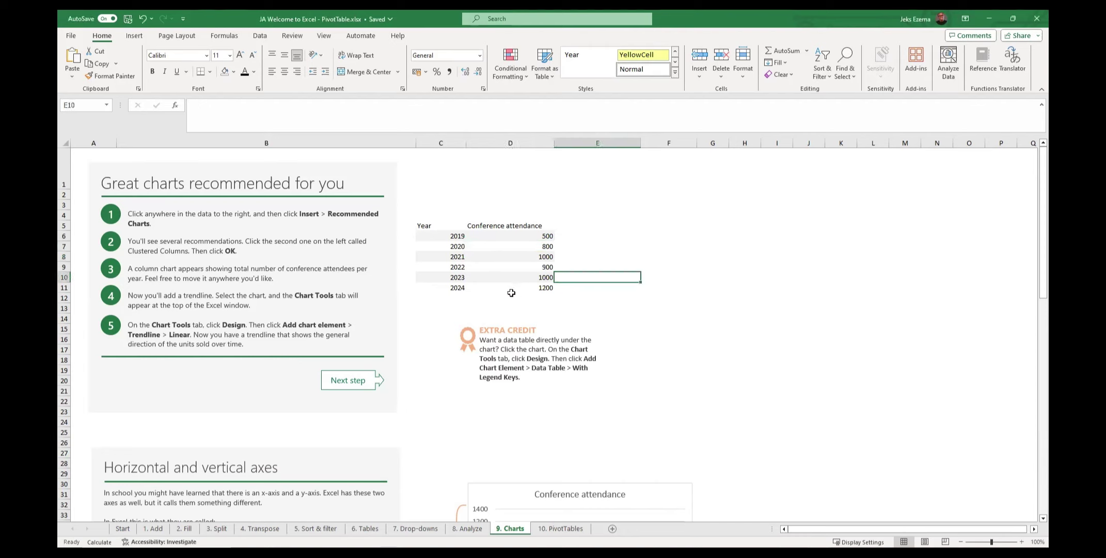
Keep the original data and select the Year and attendance range C5:D11.
click(592, 280)
click(489, 265)
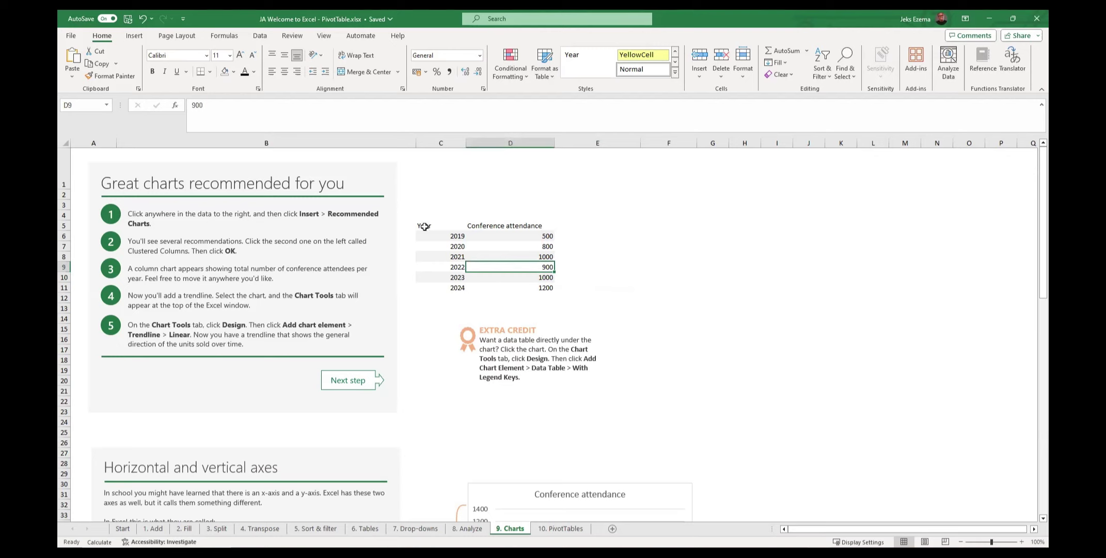
drag(425, 227, 525, 292)
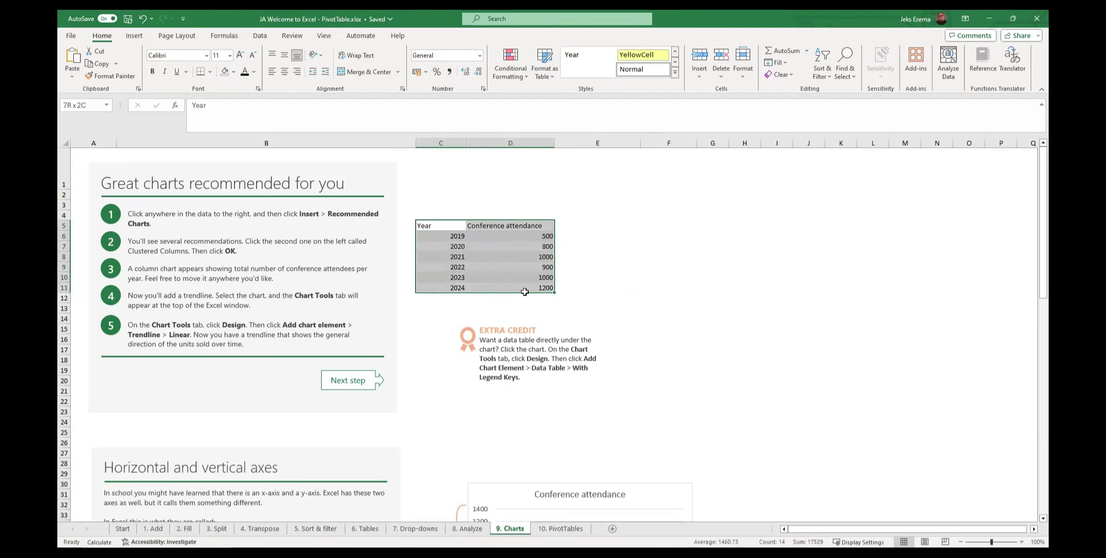
click(643, 236)
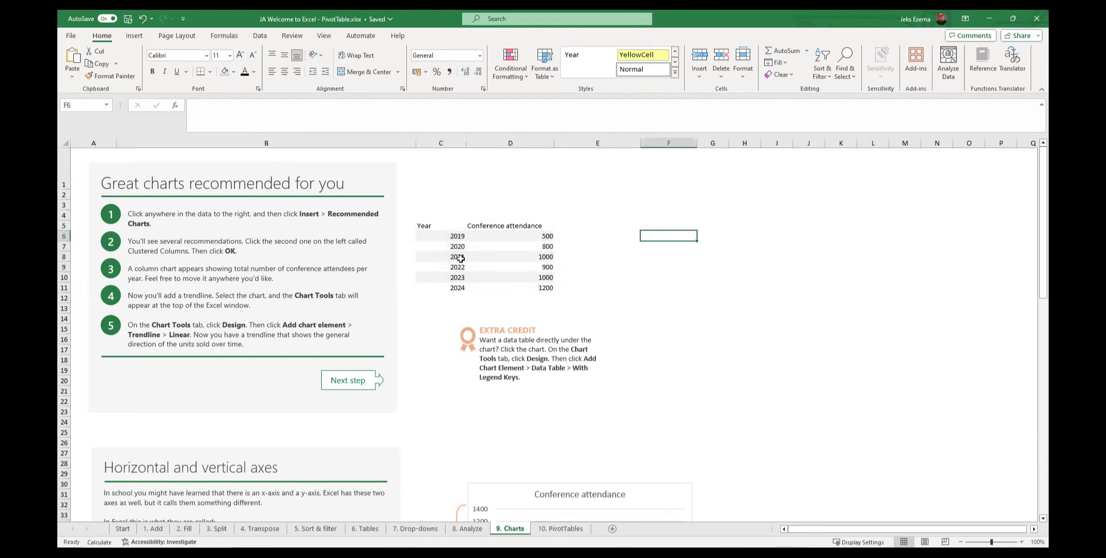
click(419, 226)
drag(456, 233, 523, 285)
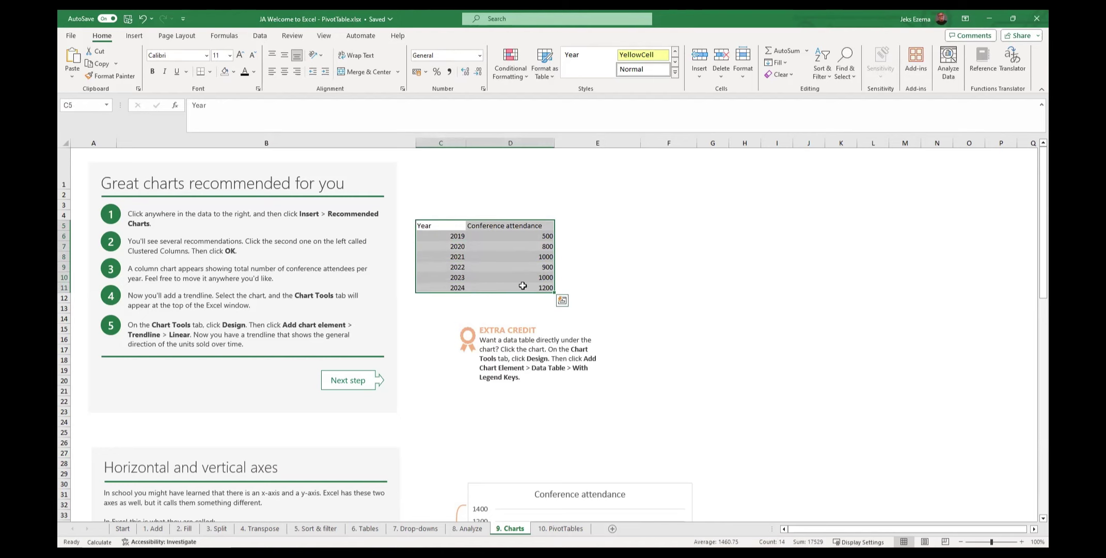
Show the Insert ribbon commands and place the active cell inside the attendance data.
click(134, 36)
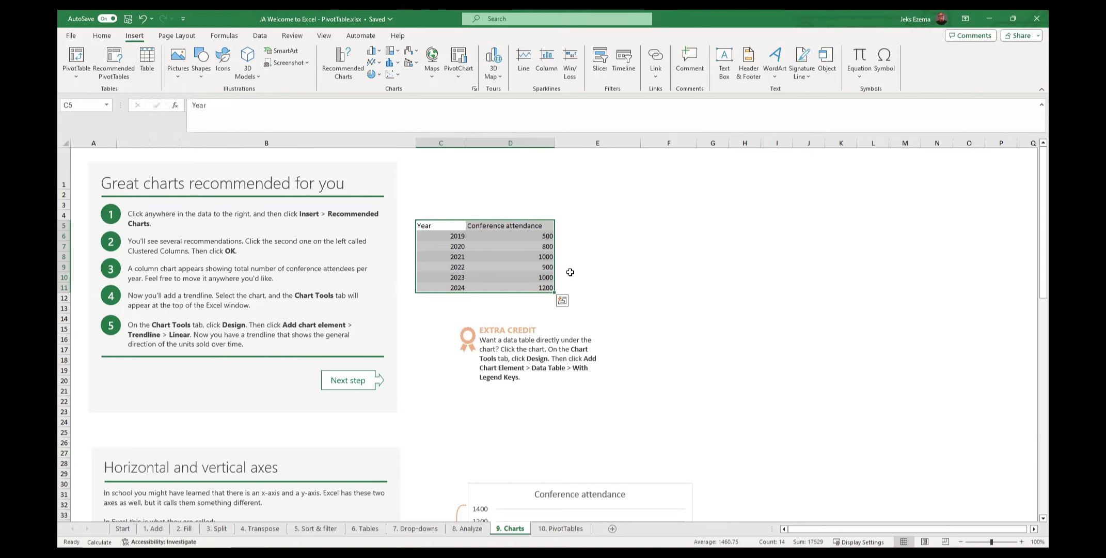
click(617, 249)
click(500, 258)
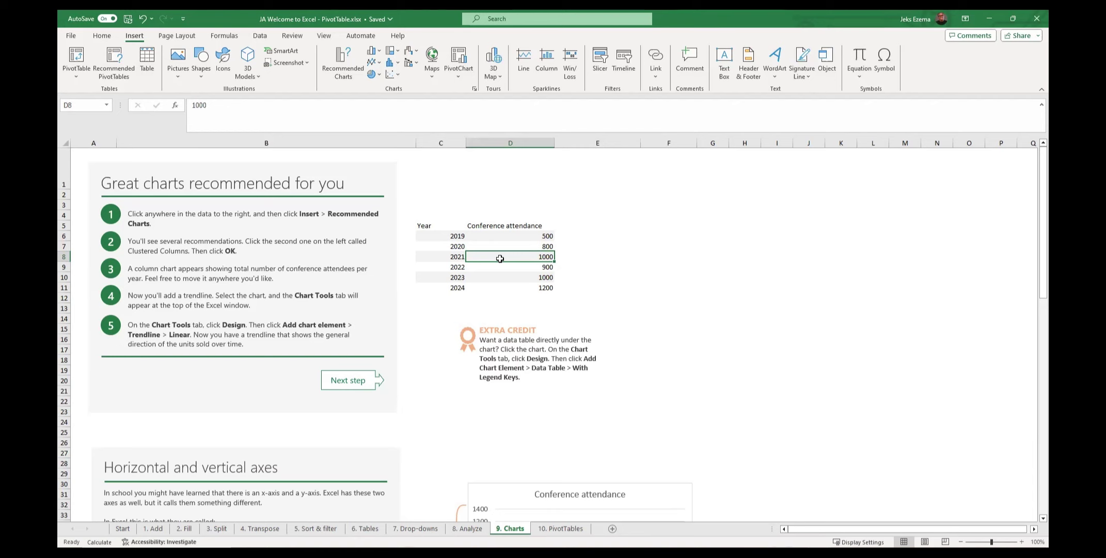
Convert $C$5:$D$11 into a table with headers using Ctrl+T.
key(ctrl+t)
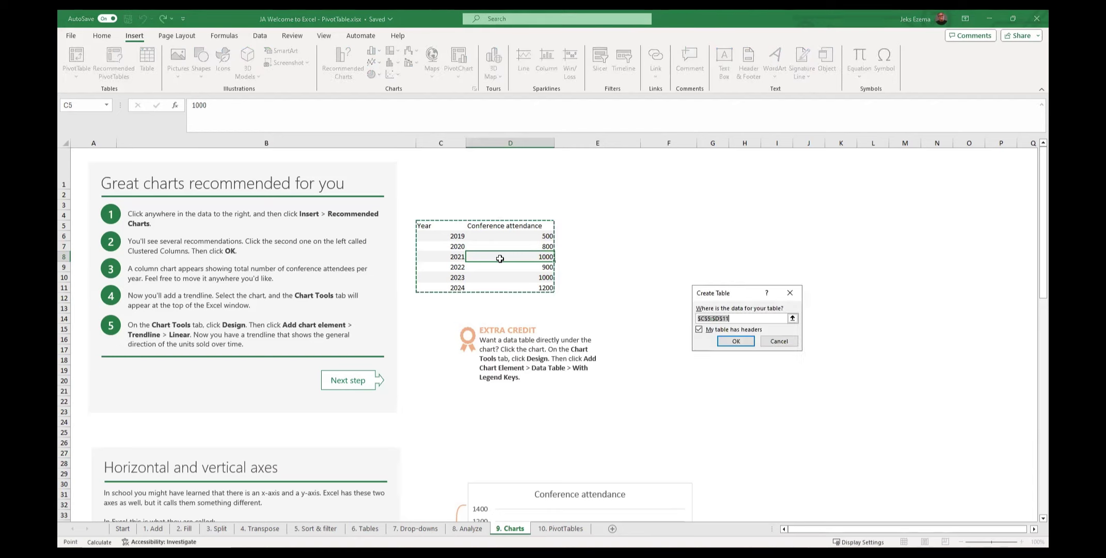
click(735, 342)
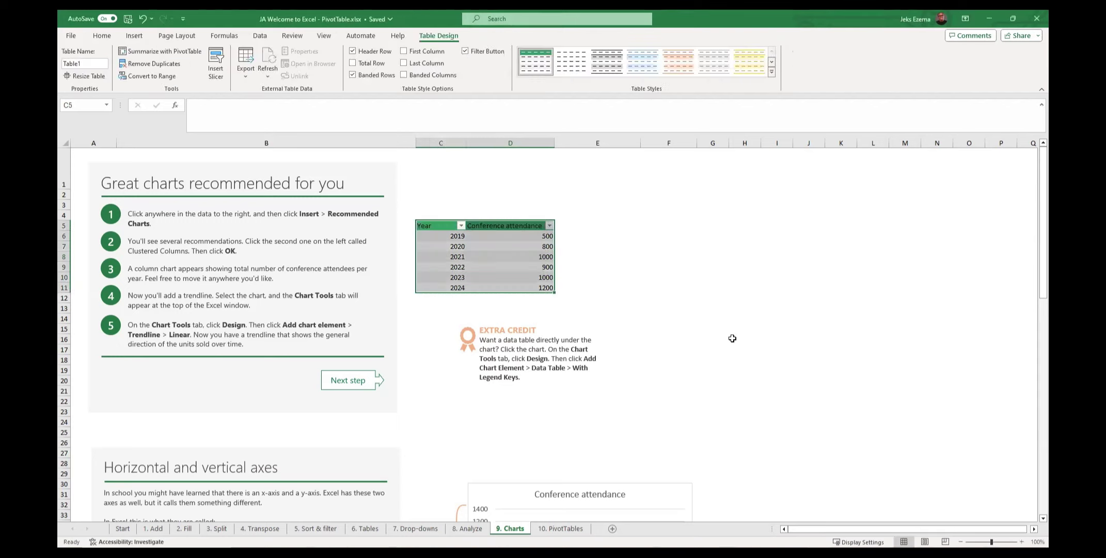
click(653, 277)
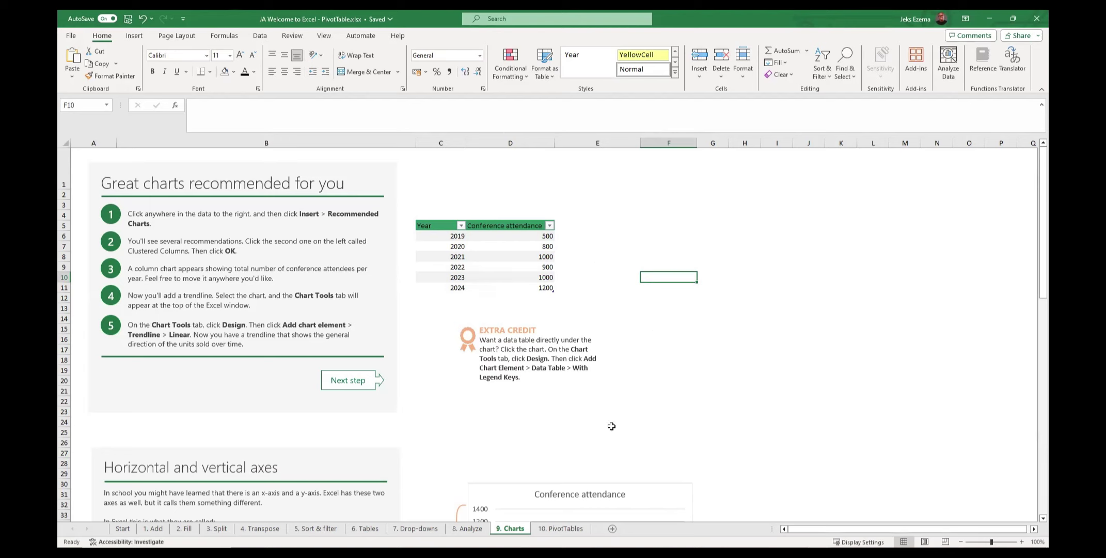
click(485, 261)
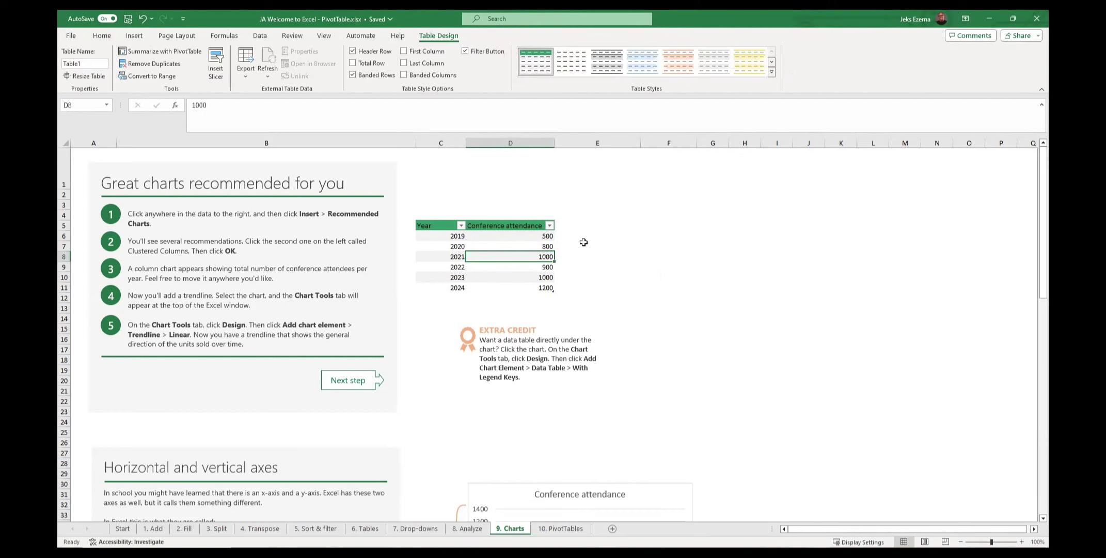
click(668, 235)
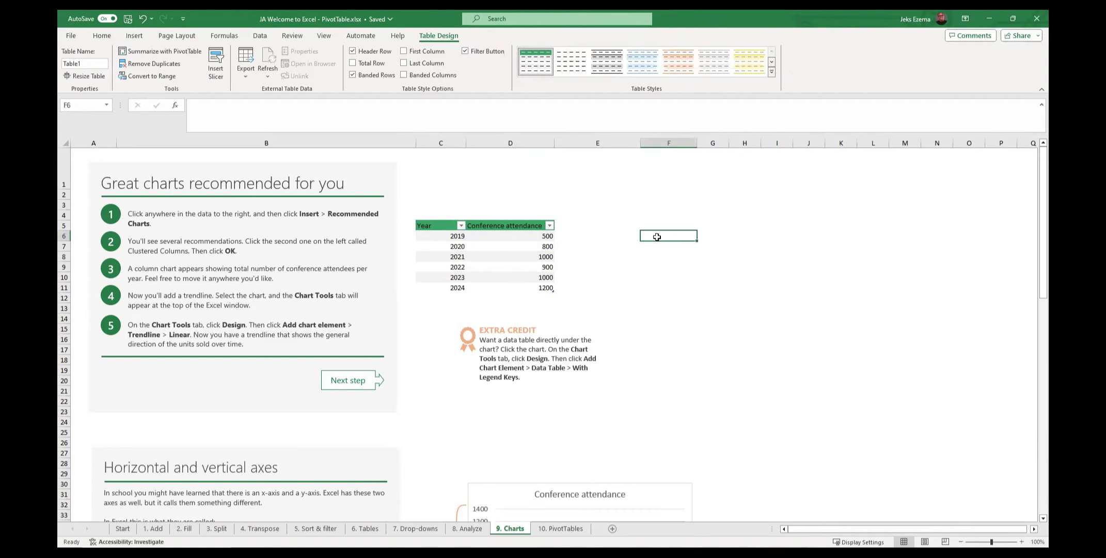
click(657, 369)
click(604, 319)
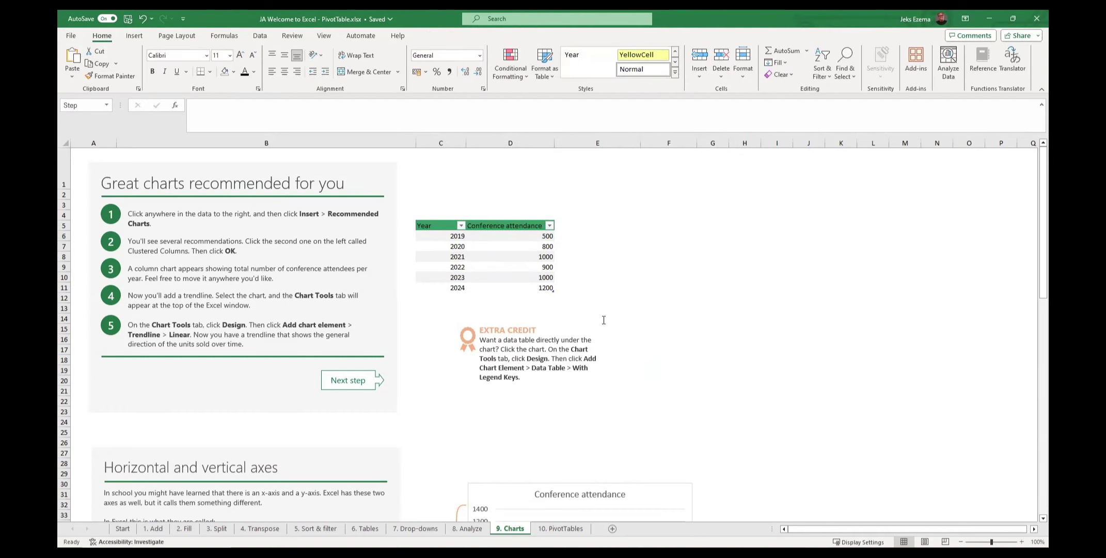
click(602, 321)
click(801, 360)
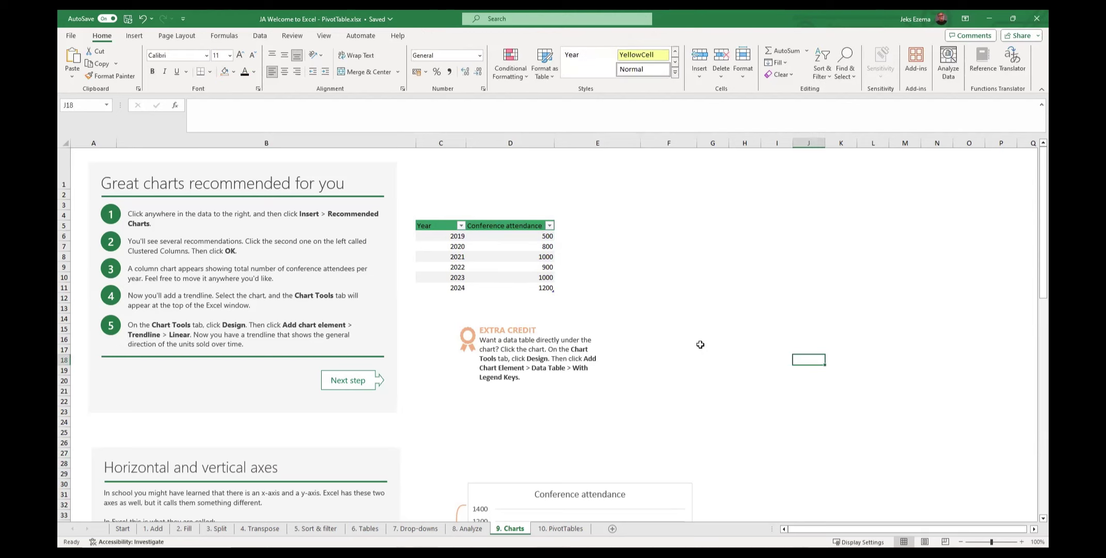
click(511, 256)
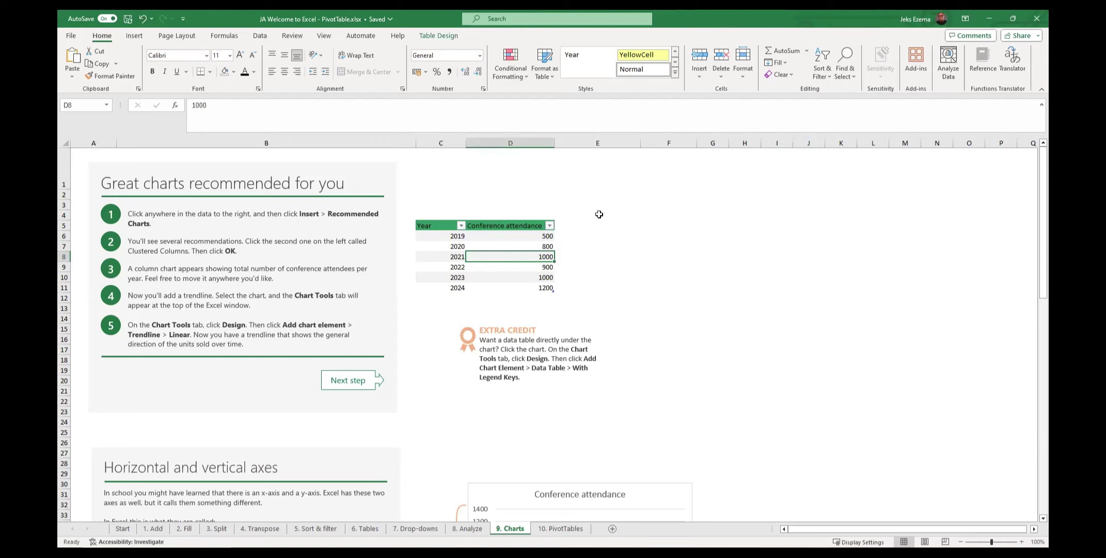
click(134, 36)
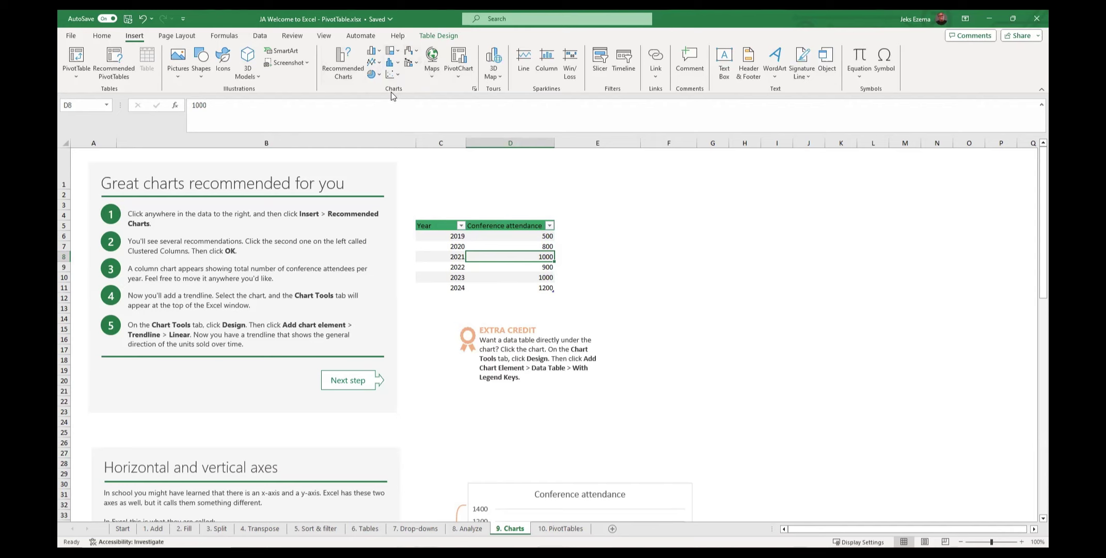
click(378, 63)
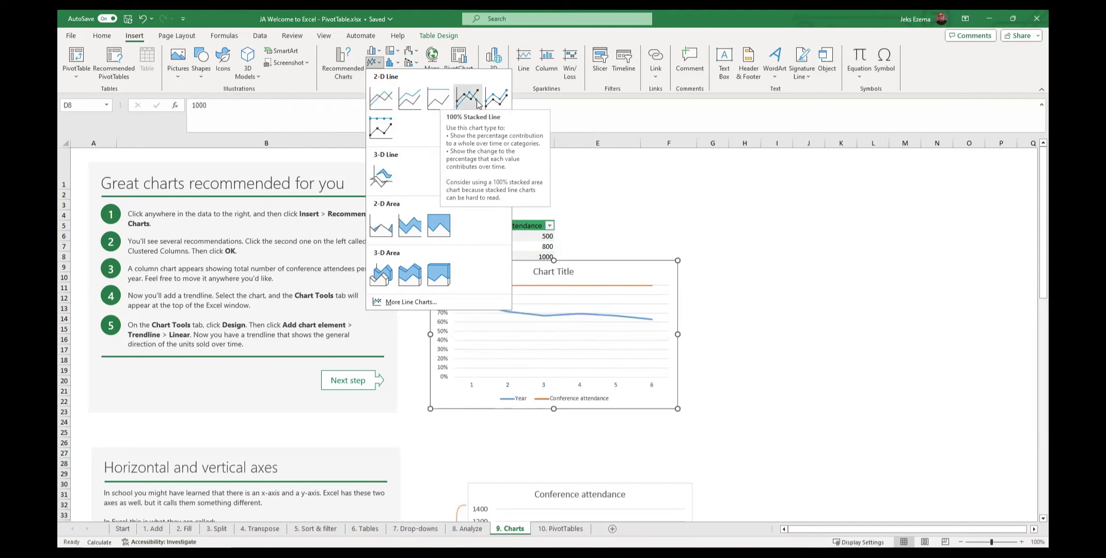
click(757, 232)
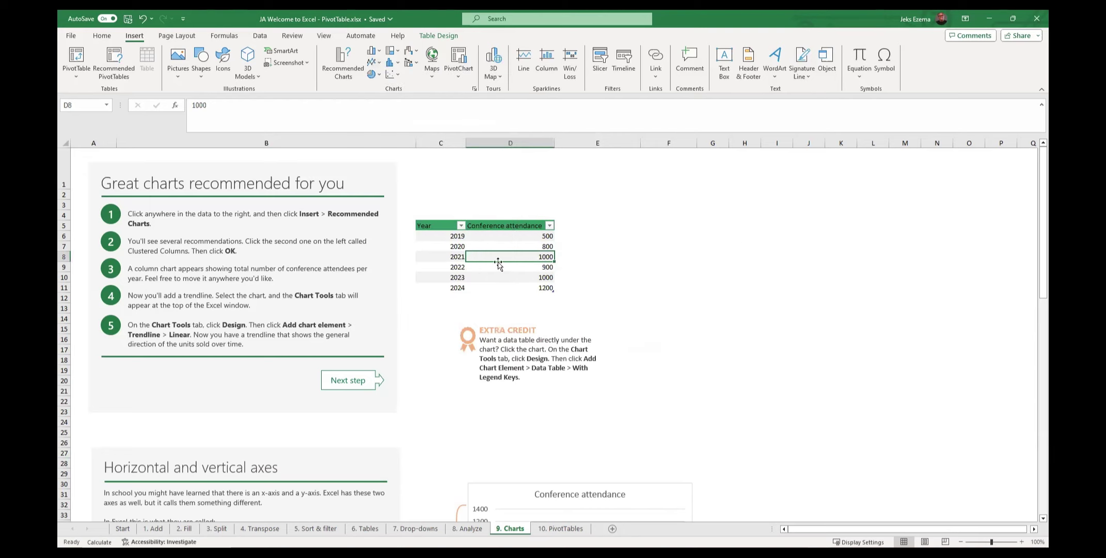
click(450, 243)
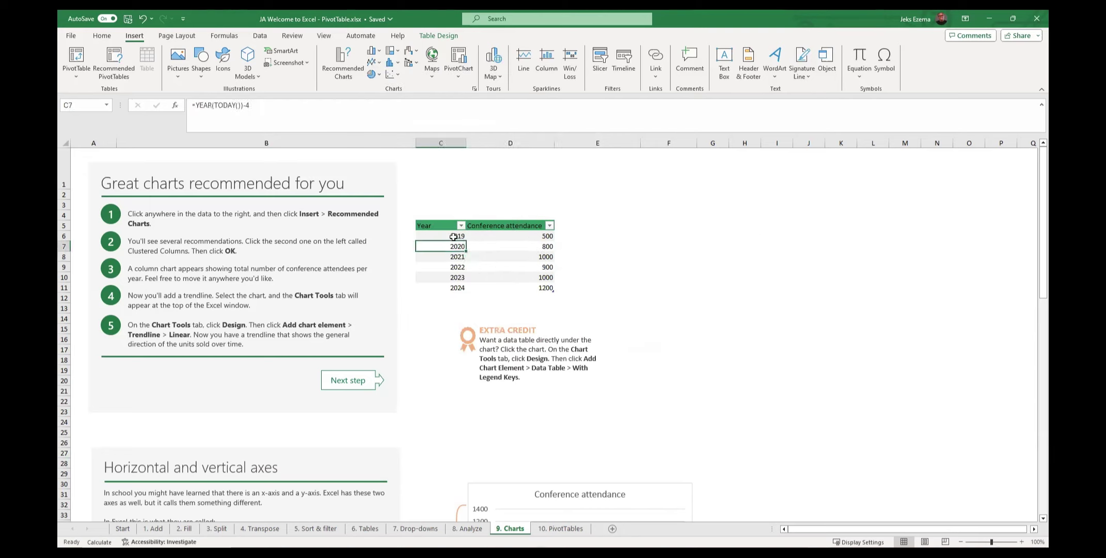
click(453, 236)
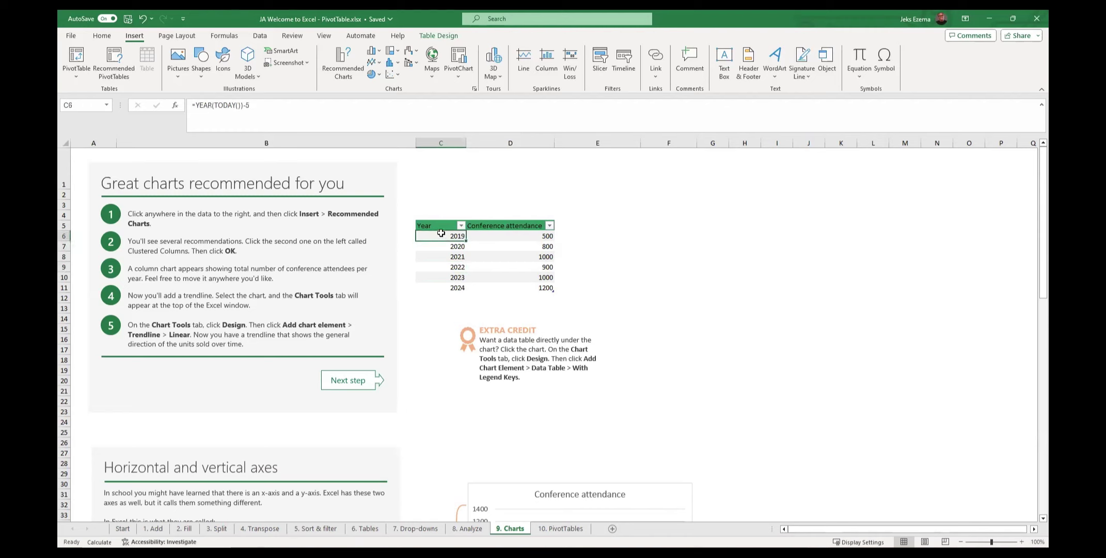
click(449, 266)
click(459, 290)
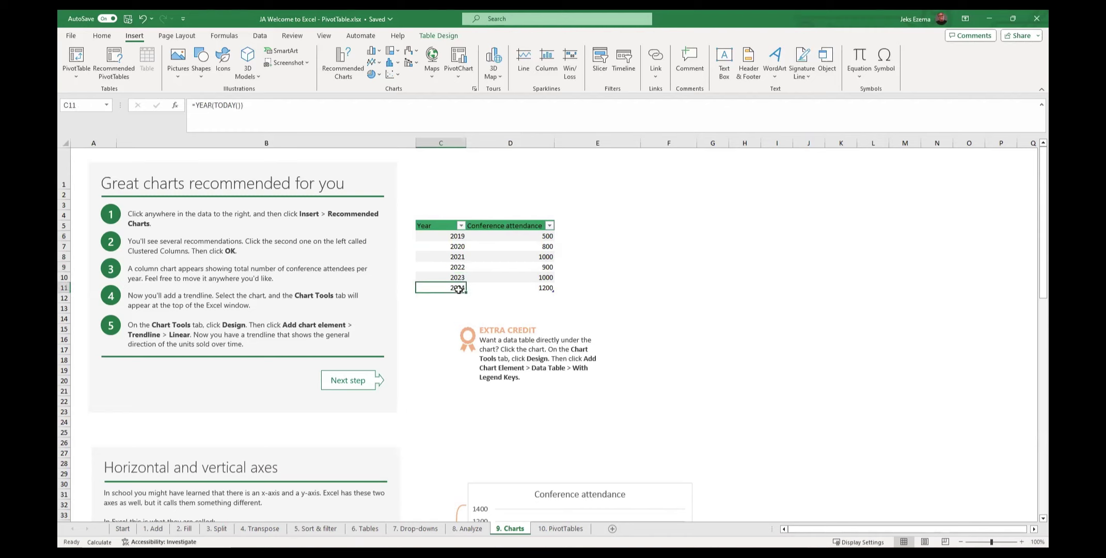
click(448, 267)
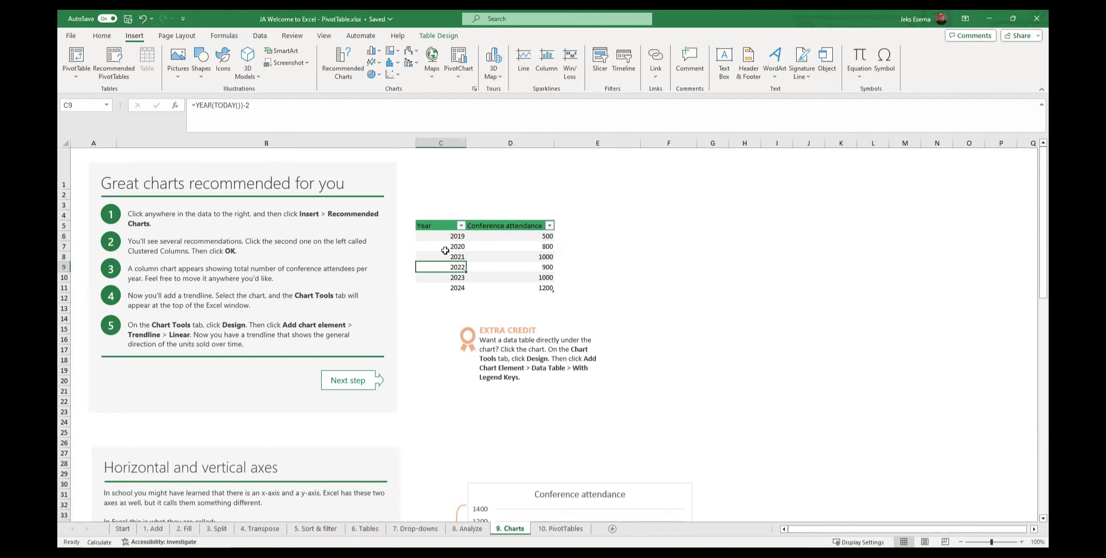
click(680, 255)
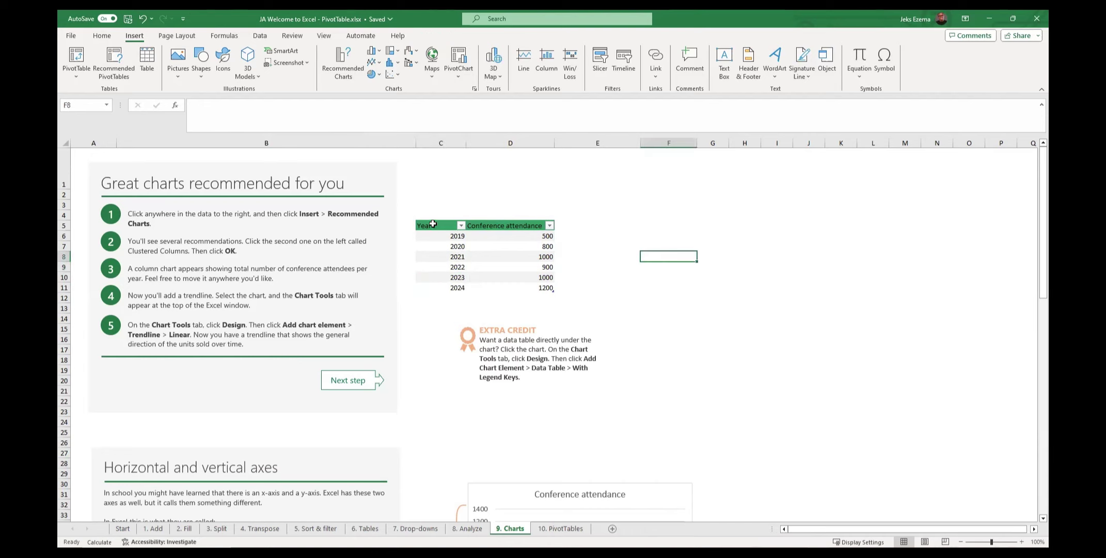
Insert a clustered column chart of attendance, moved to the upper right and enlarged to about column M.
drag(435, 226, 507, 288)
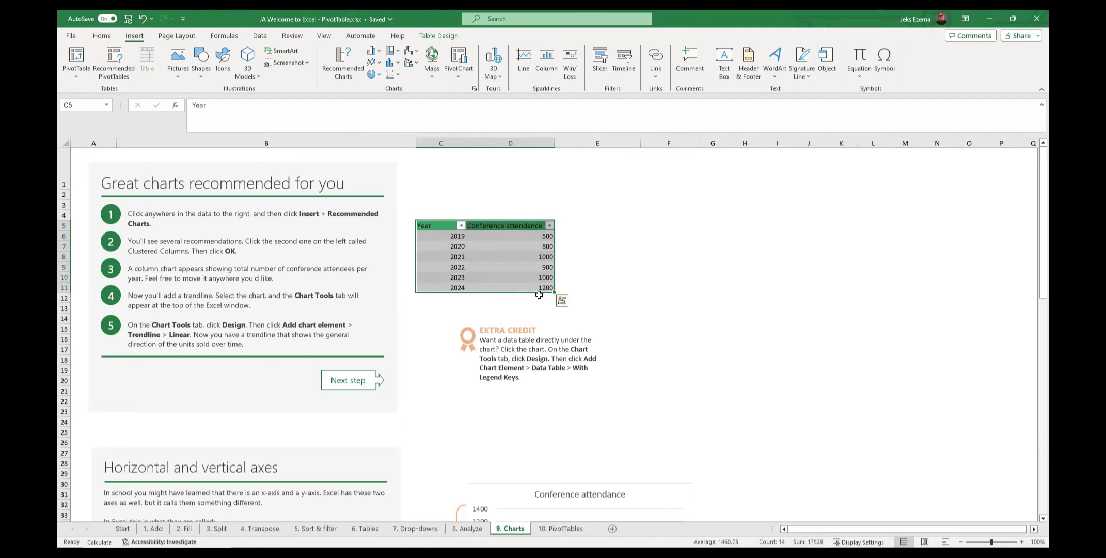
click(563, 301)
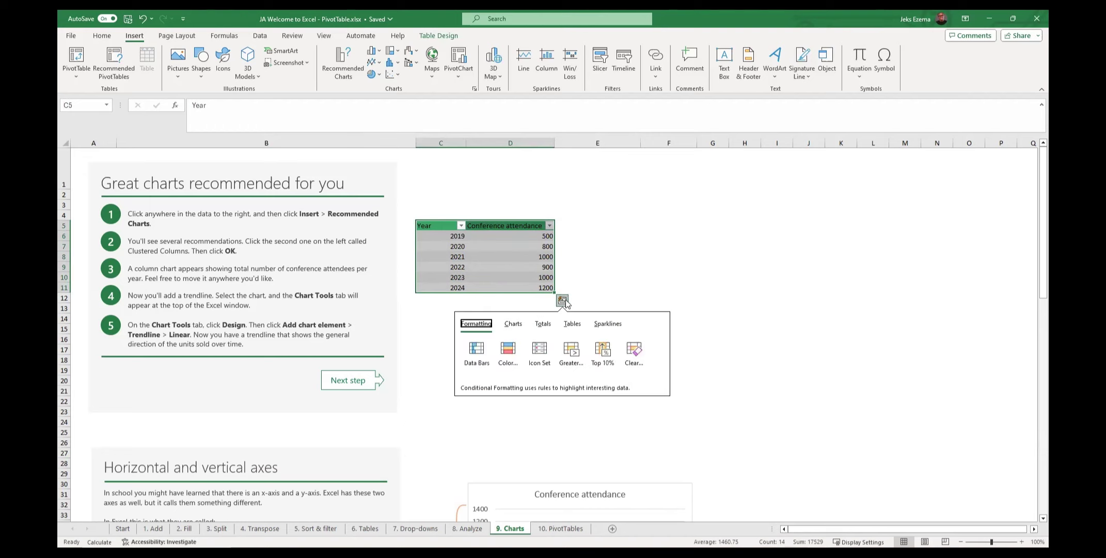
click(513, 326)
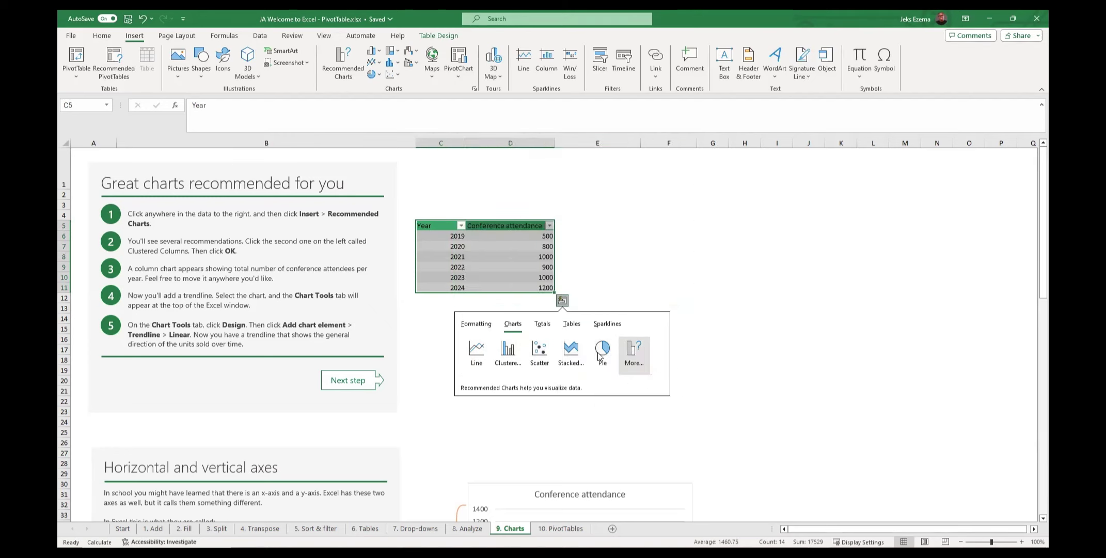
click(506, 351)
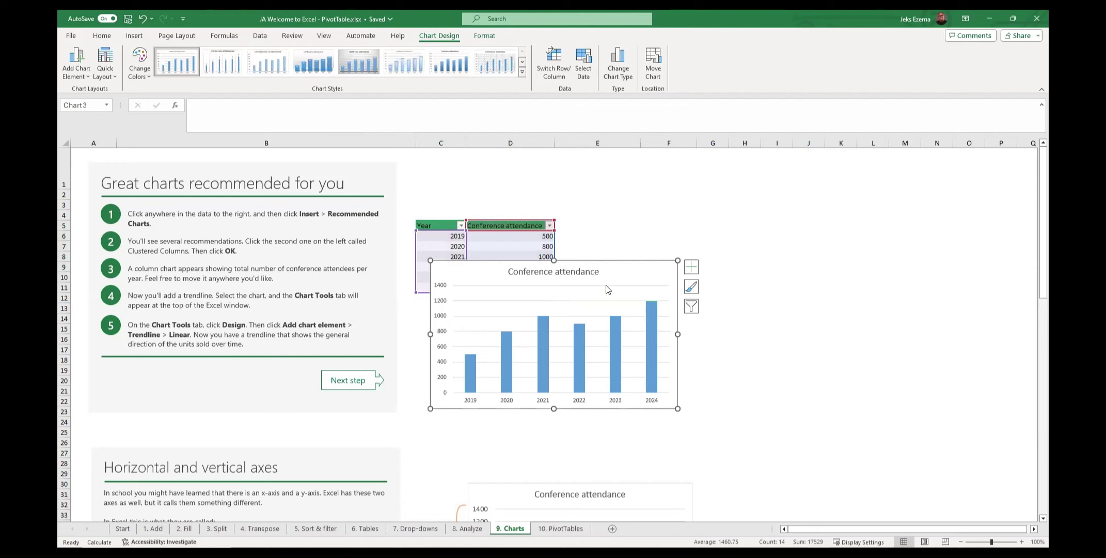
drag(620, 272, 804, 190)
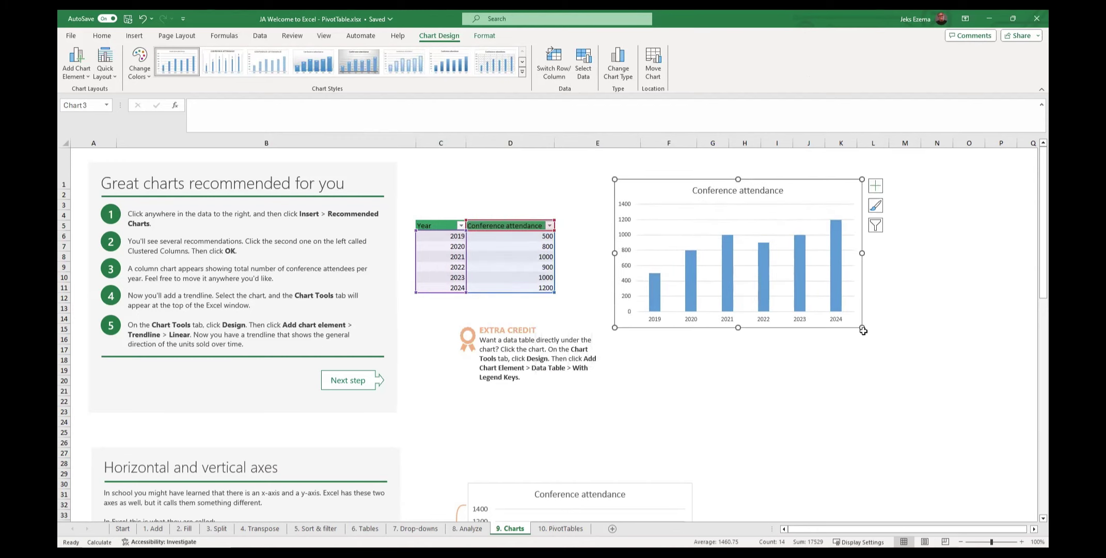
drag(863, 331, 903, 354)
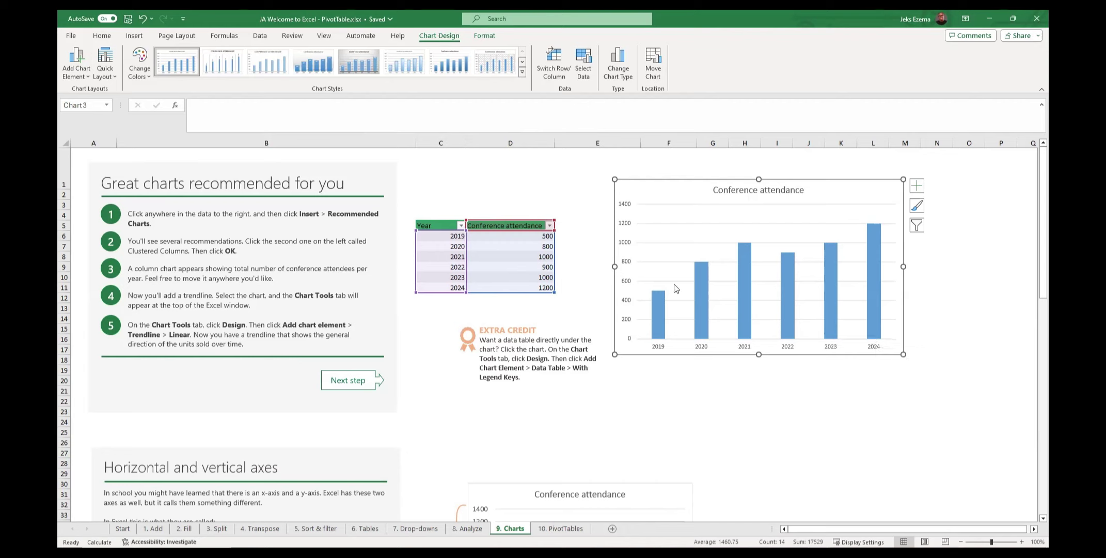
Add data labels, hide the primary vertical axis, remove gridlines and toggle a linear trendline.
click(916, 190)
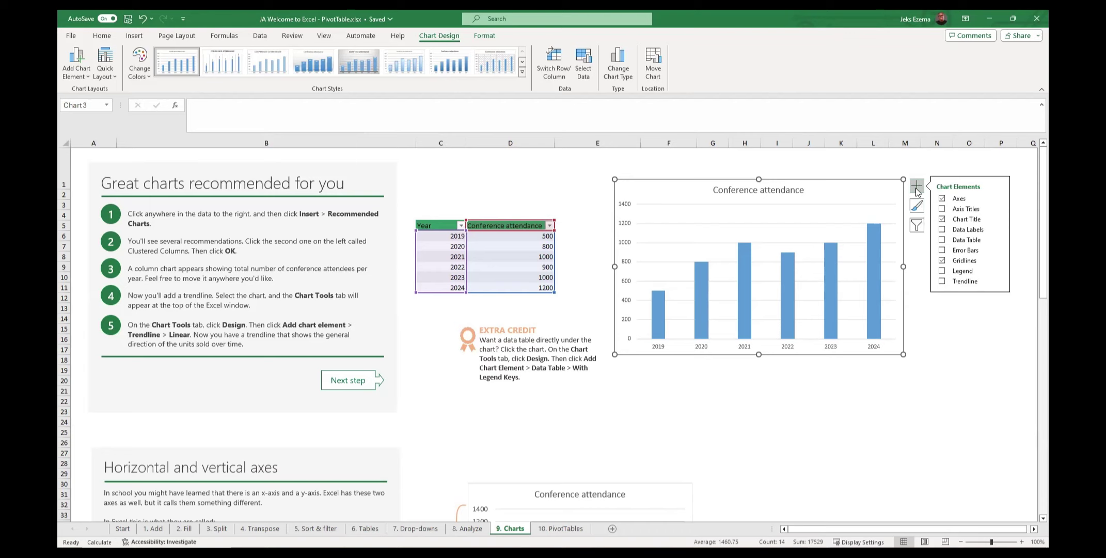
click(942, 230)
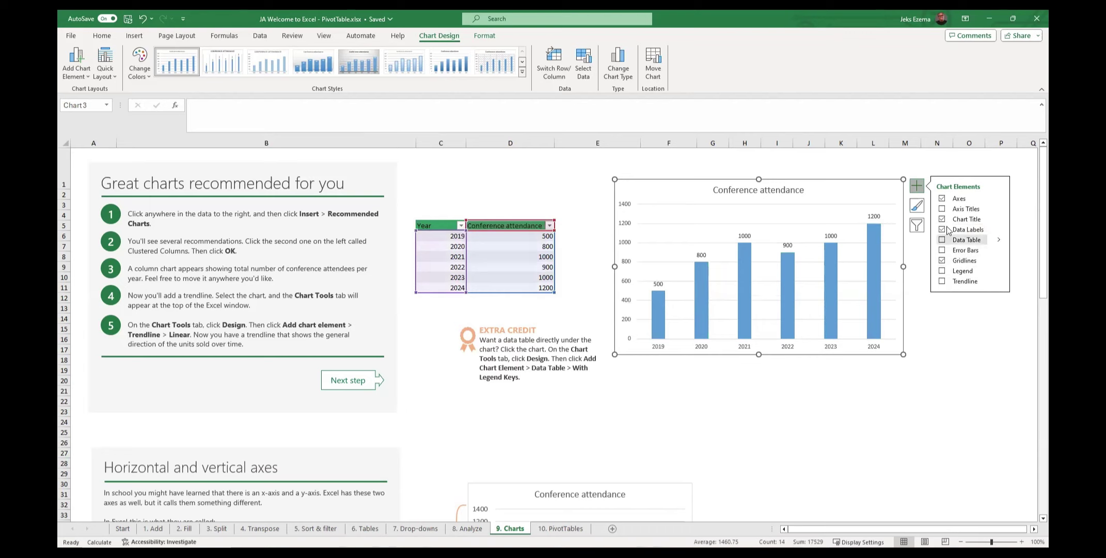
click(1001, 200)
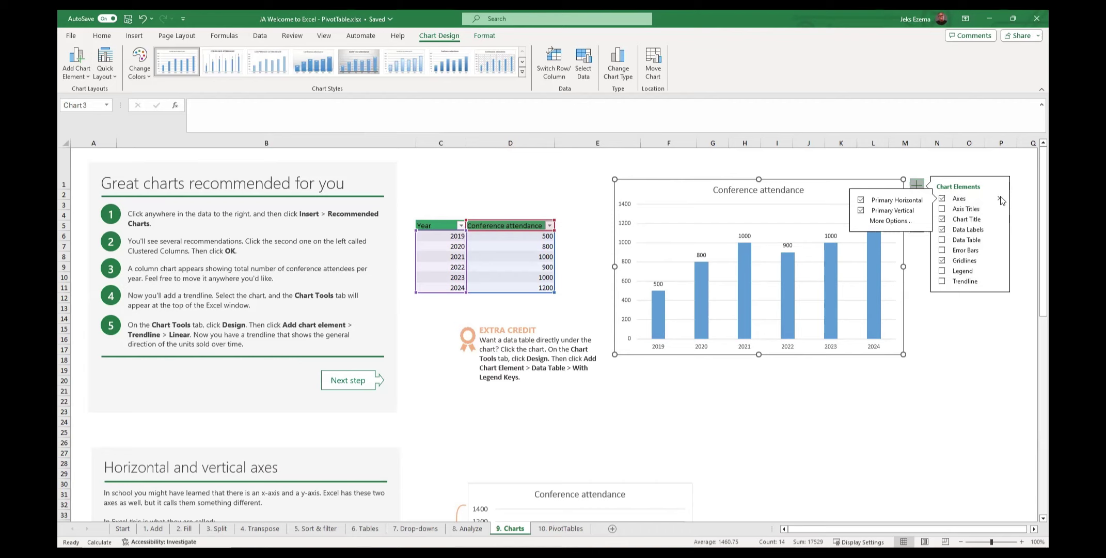
click(861, 209)
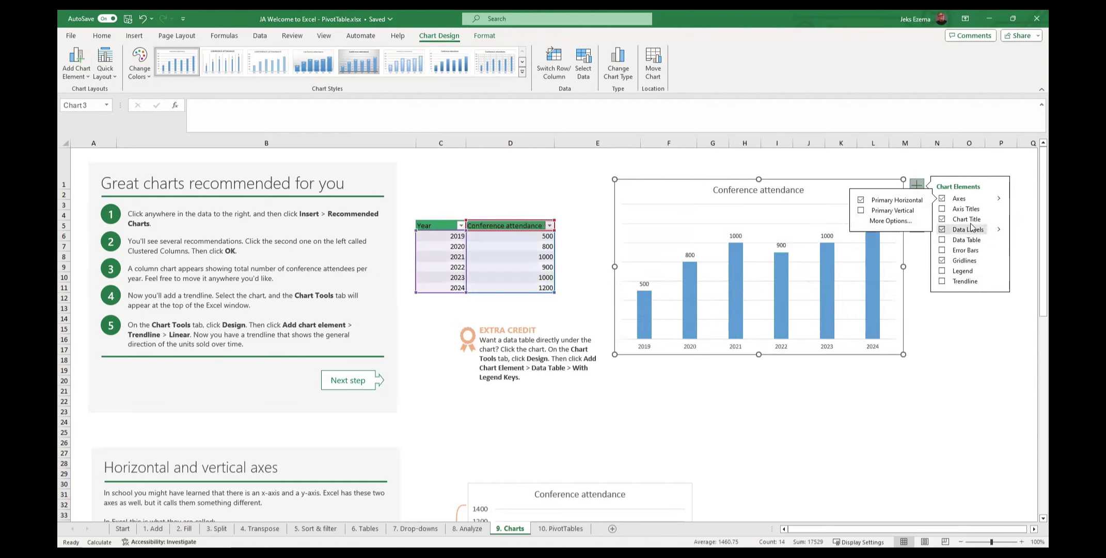
click(942, 262)
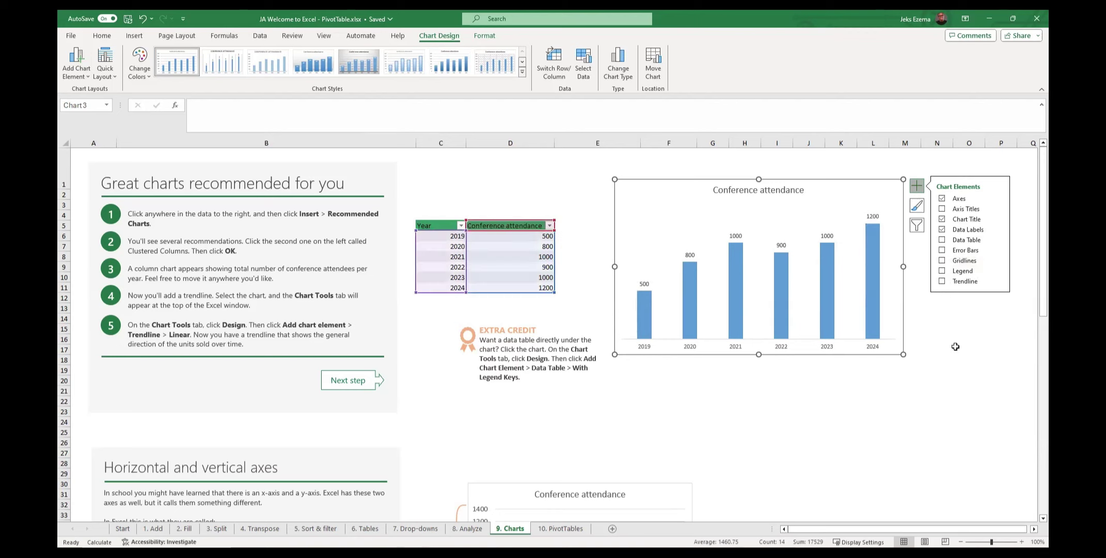
click(942, 282)
Apply the first chart style and the orange Monochromatic Palette 2 colours.
click(915, 208)
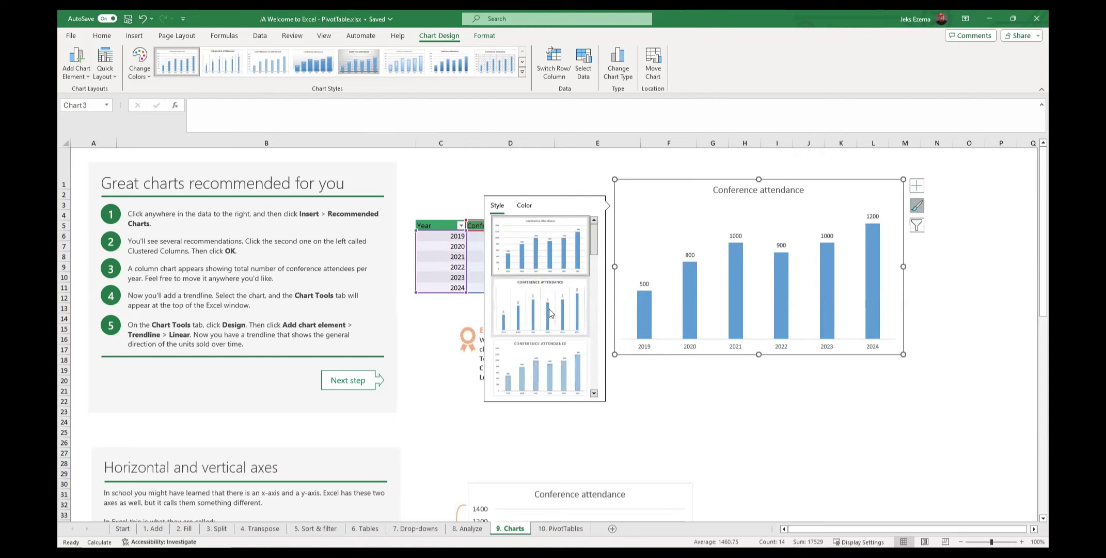
scroll(547, 316, down, 2)
scroll(547, 316, down, 2)
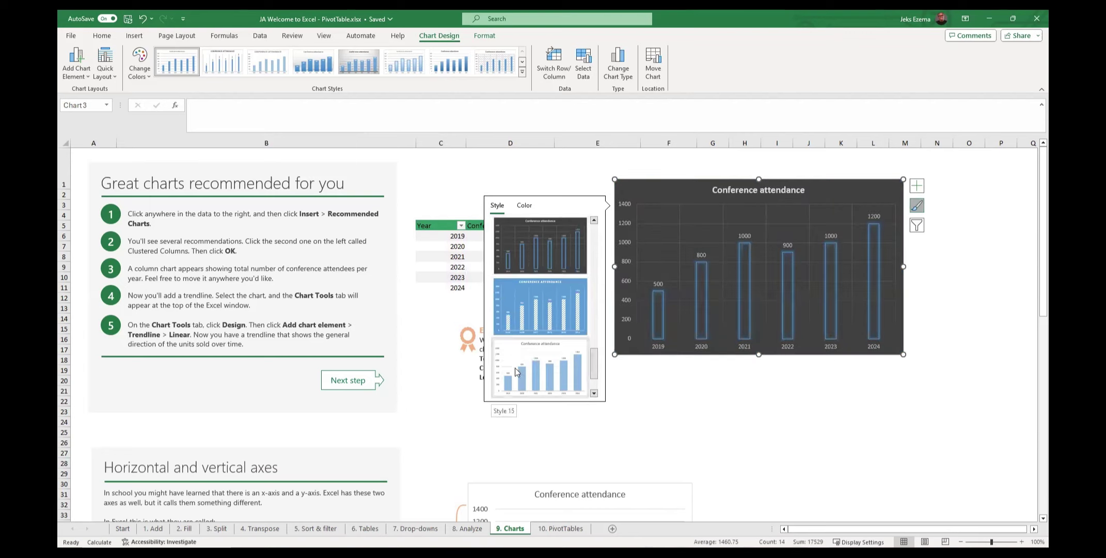
scroll(531, 265, up, 4)
click(534, 265)
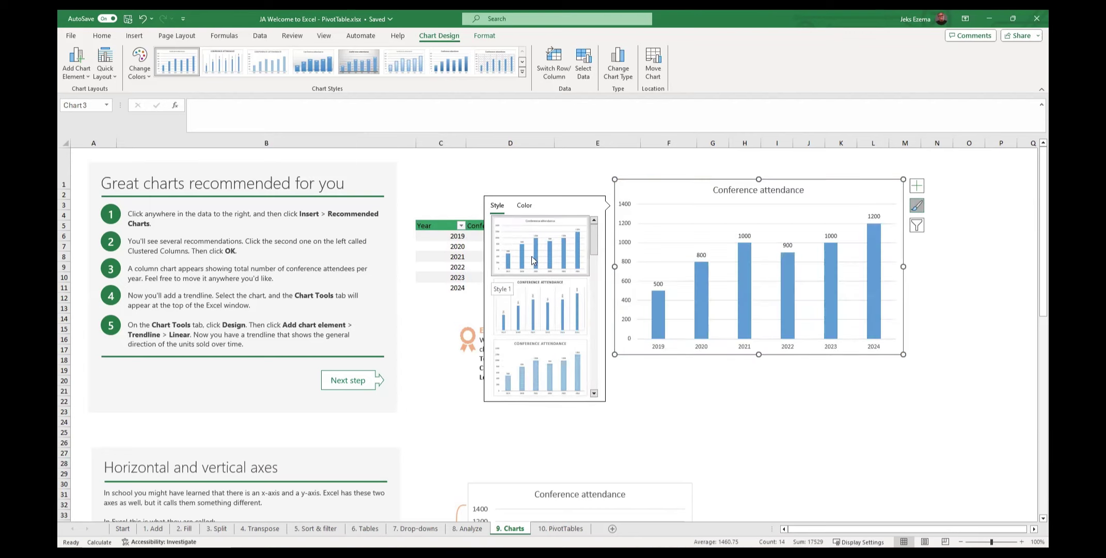
click(525, 205)
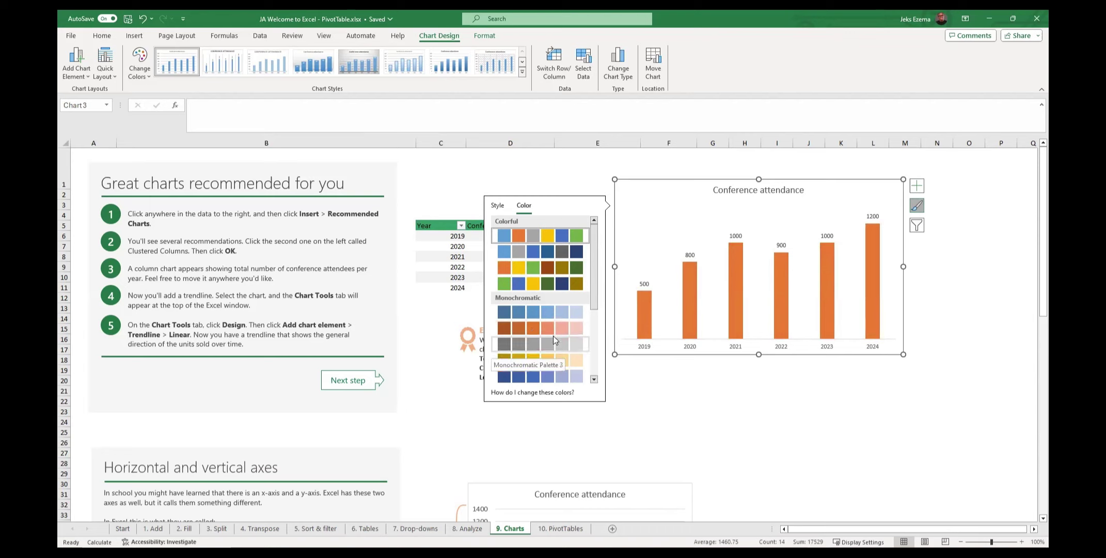
click(527, 330)
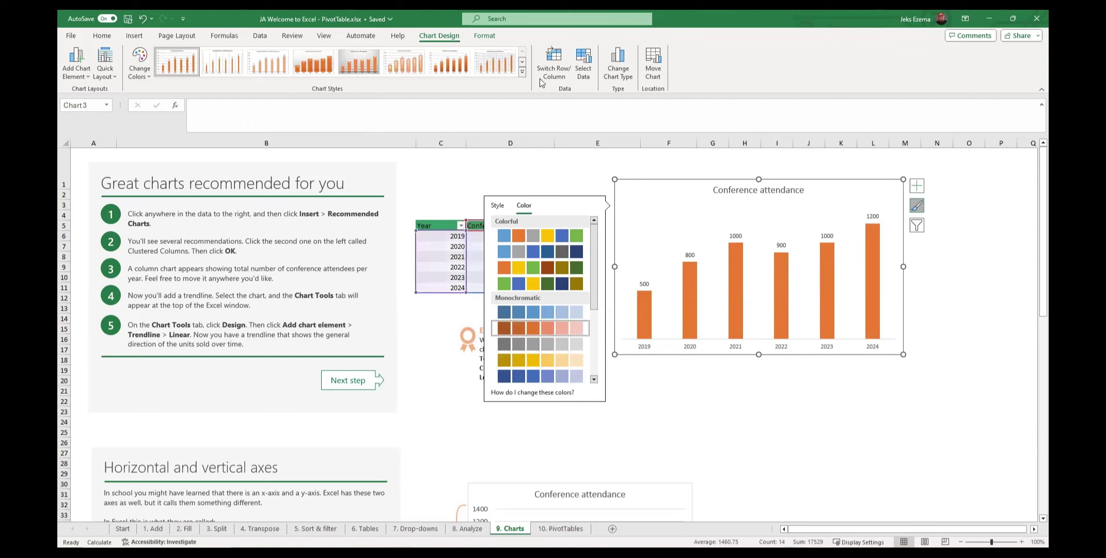
Add the word 'Yearly' to the start of the chart title.
click(978, 348)
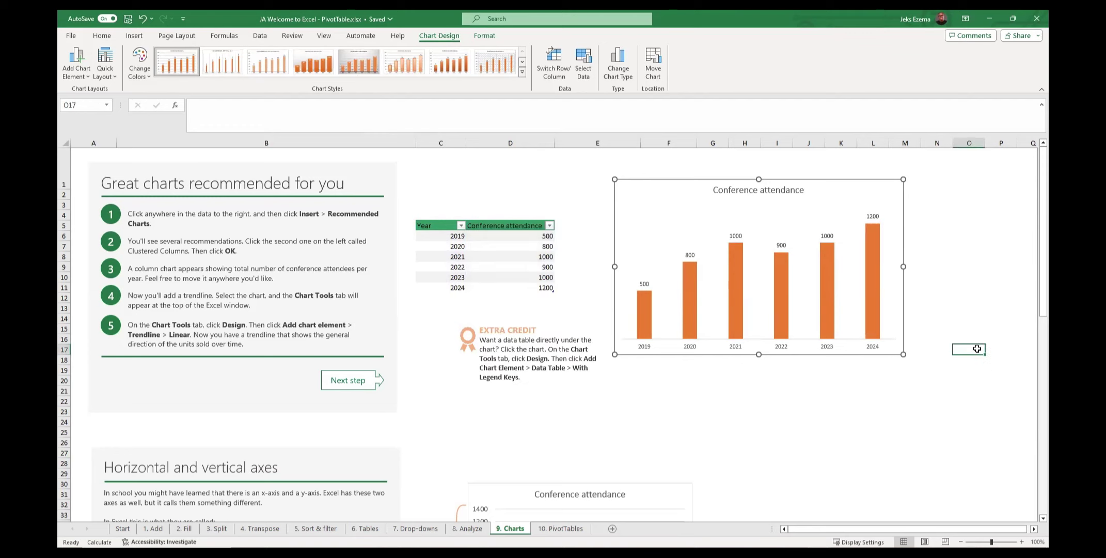
click(778, 190)
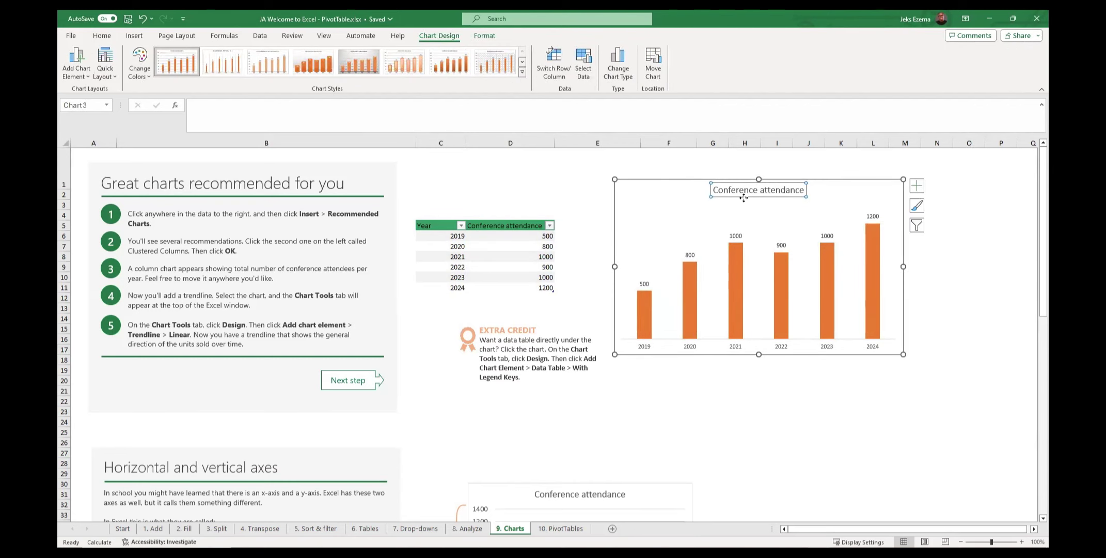
click(716, 192)
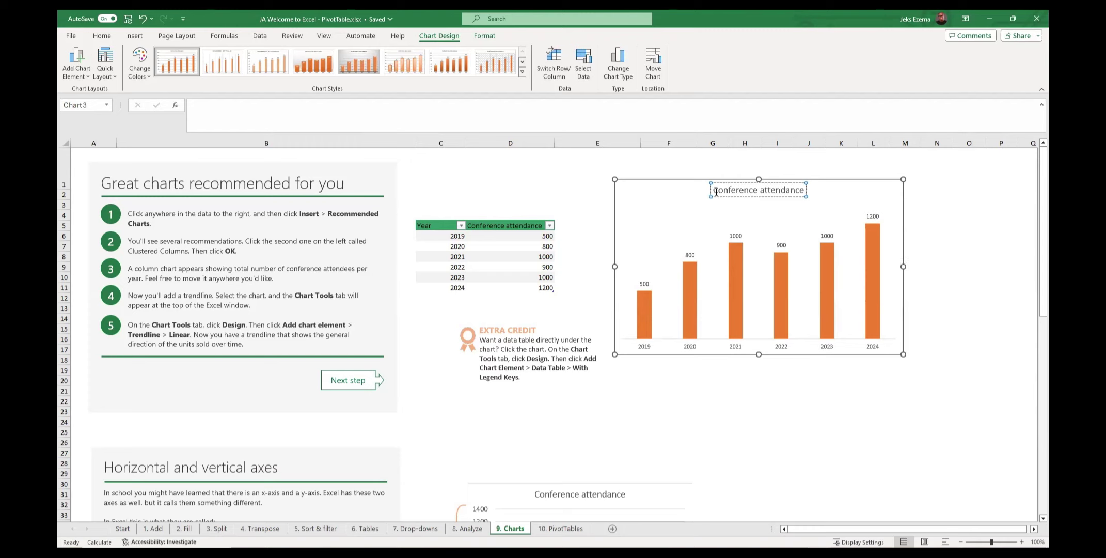
text(Y)
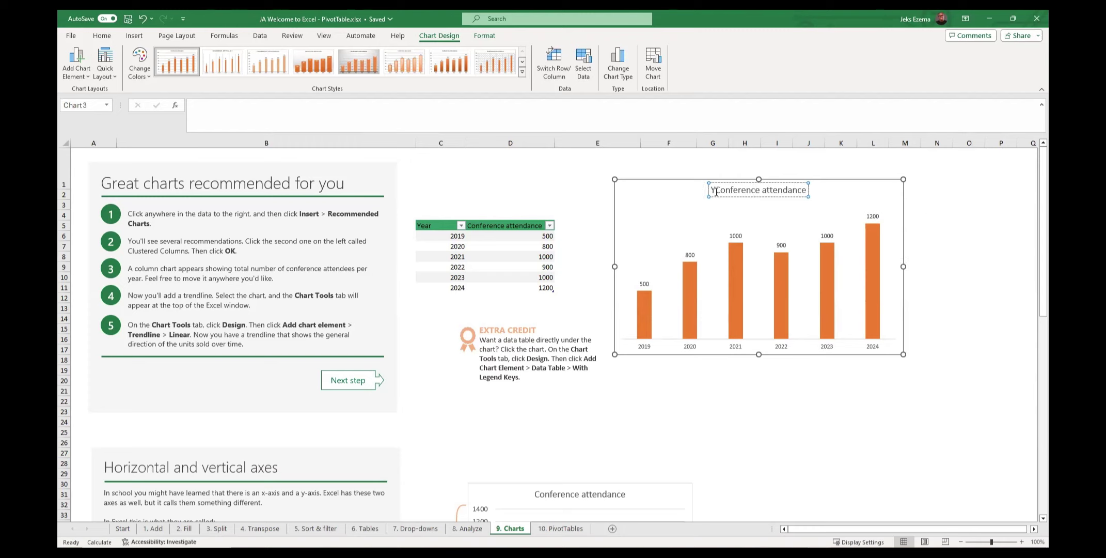
text(ear)
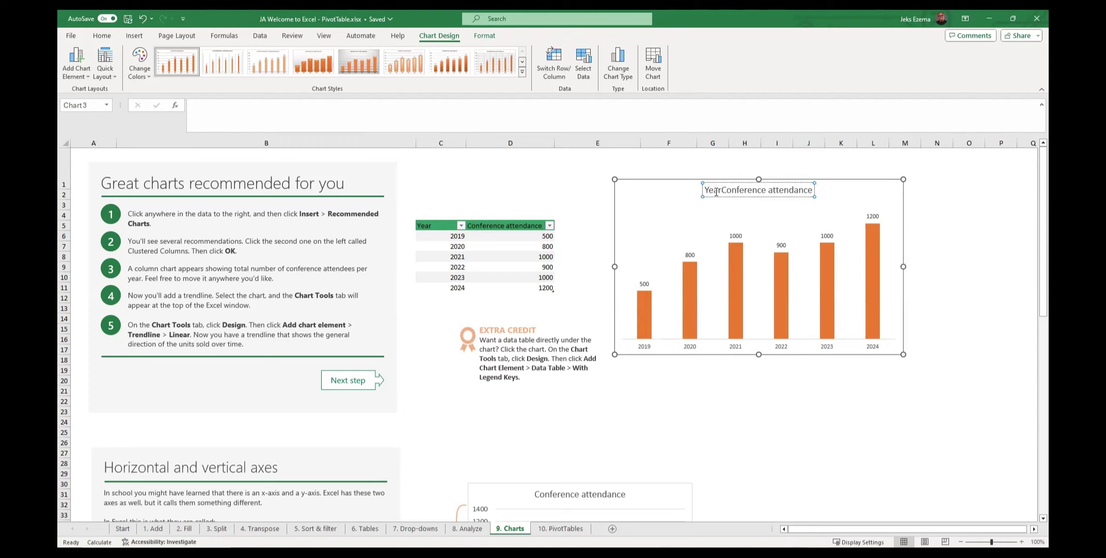
text(ly)
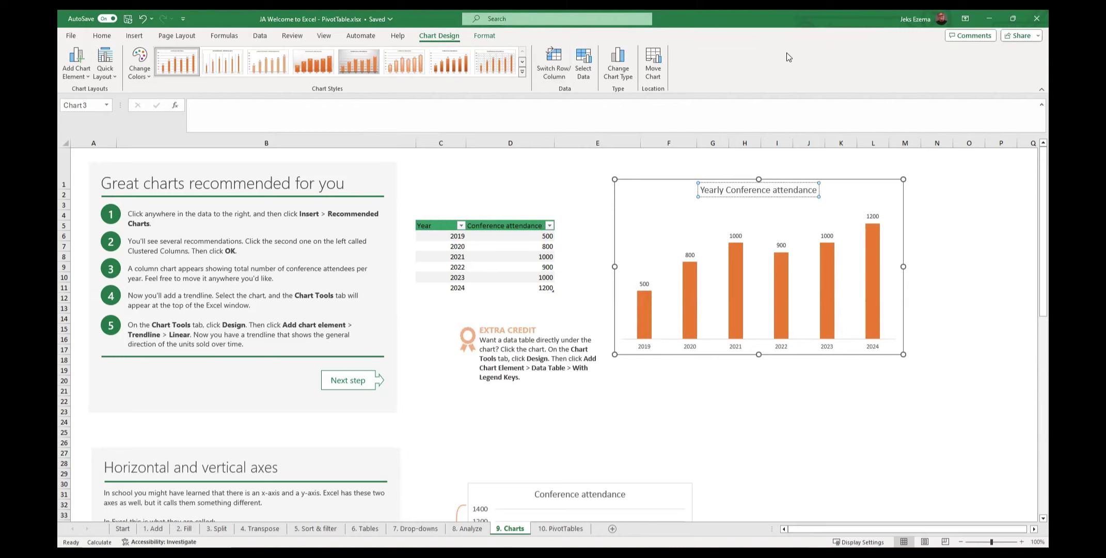
key(Escape)
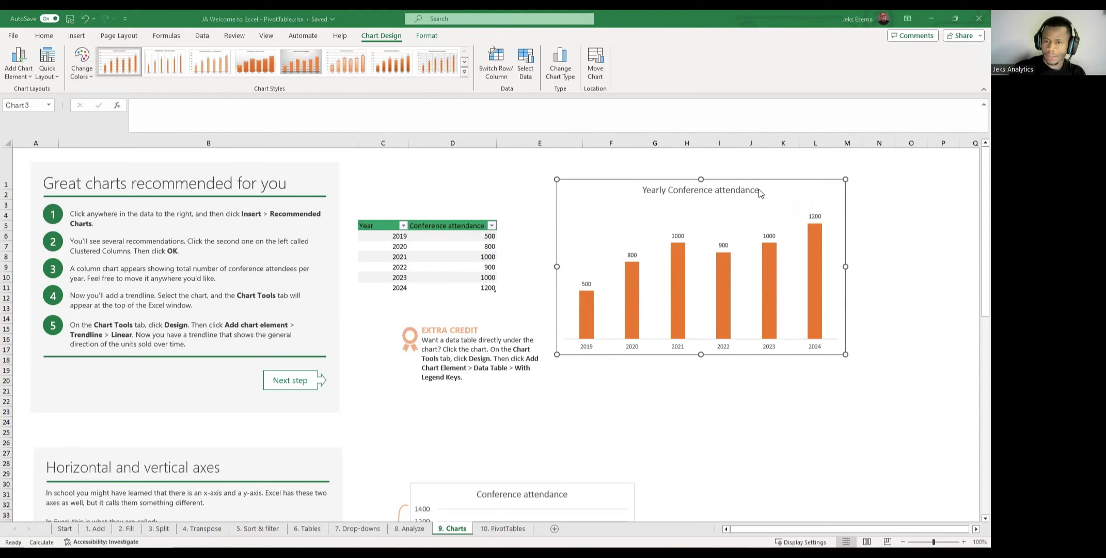
Change 'attendance' to 'Attendance' so the title reads Yearly Conference Attendance.
click(719, 192)
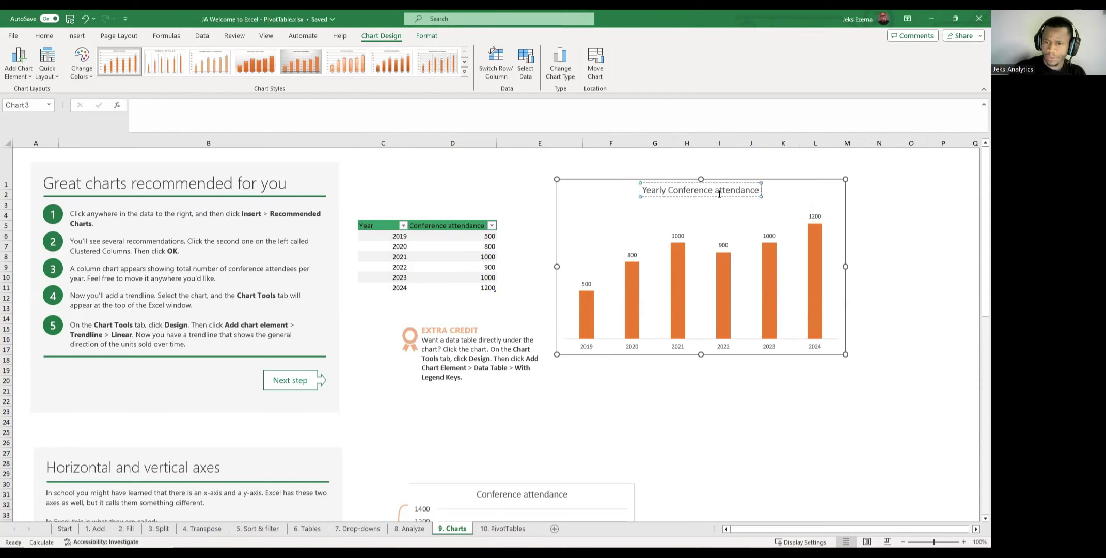
key(BackSpace)
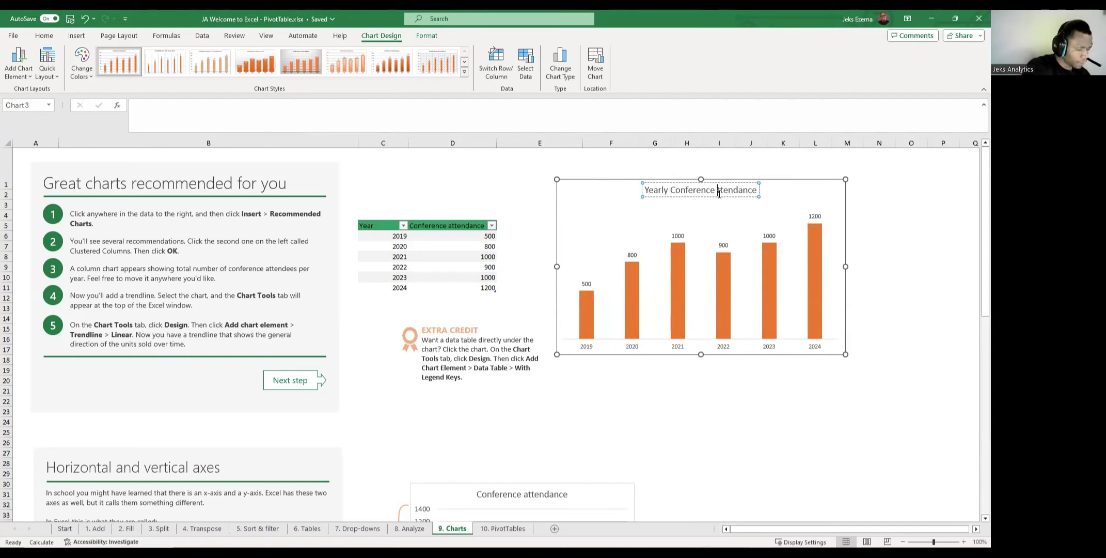
text(A)
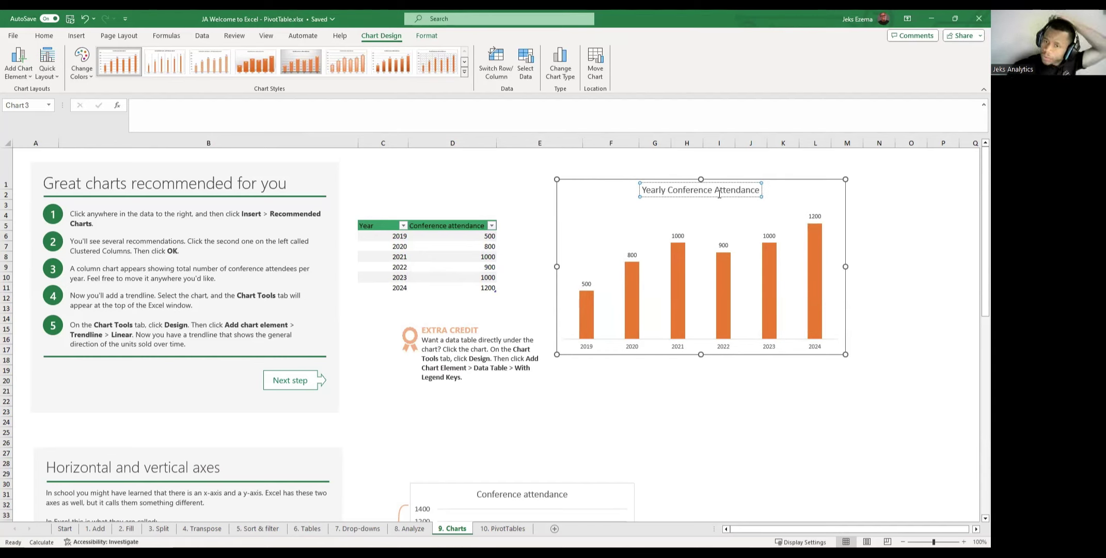
Nudge the attendance column chart a little to the right, then save with Ctrl+S.
click(910, 245)
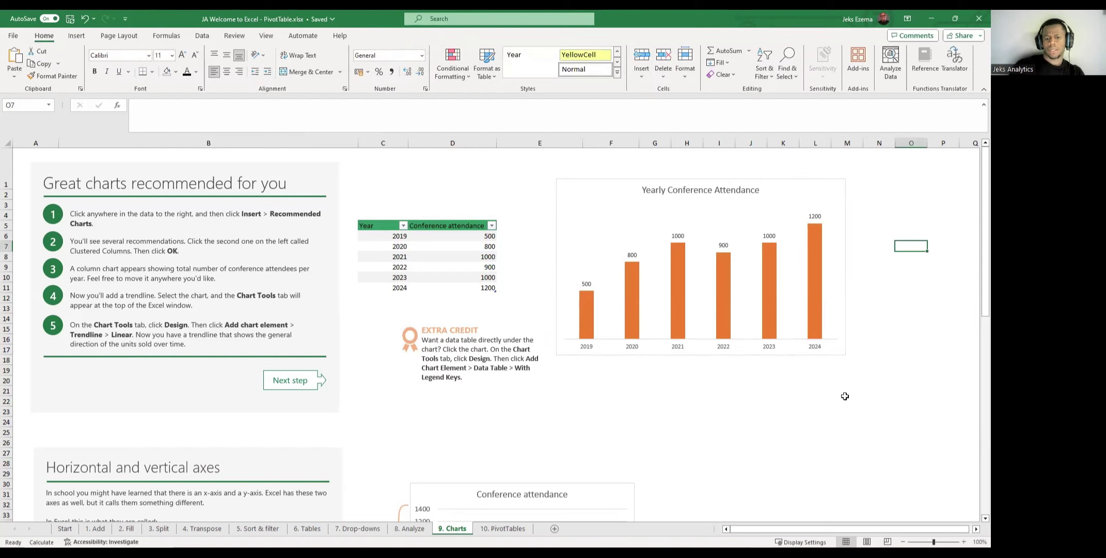
drag(811, 189, 823, 190)
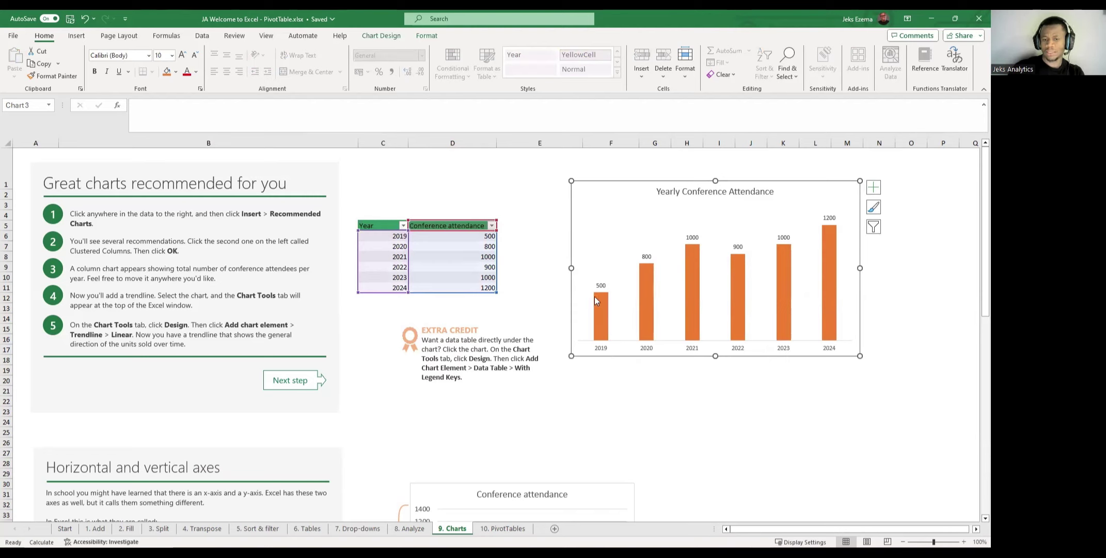
mouse_move(601, 291)
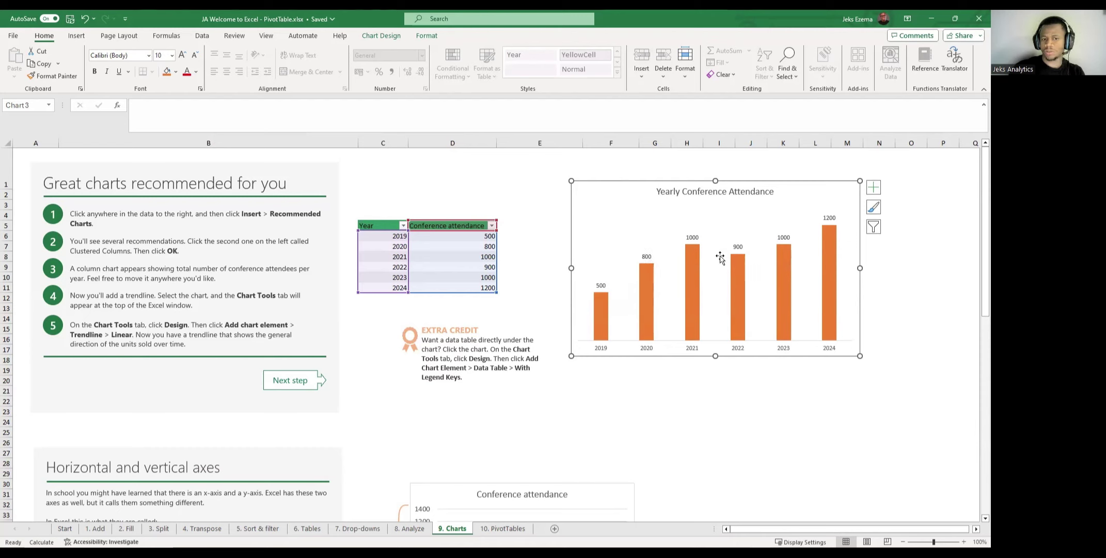
click(727, 409)
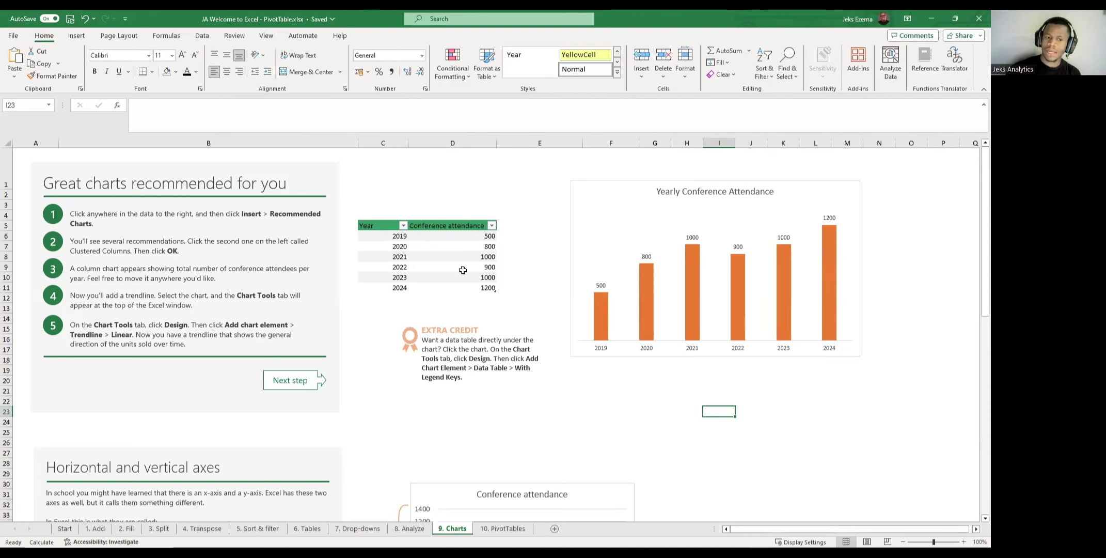
key(ctrl+s)
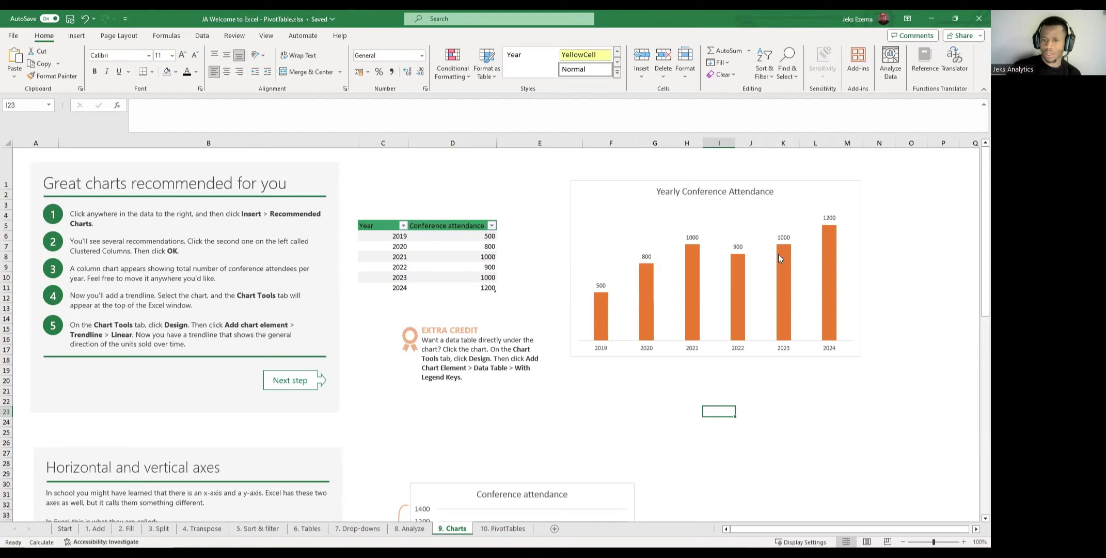
scroll(723, 314, down, 10)
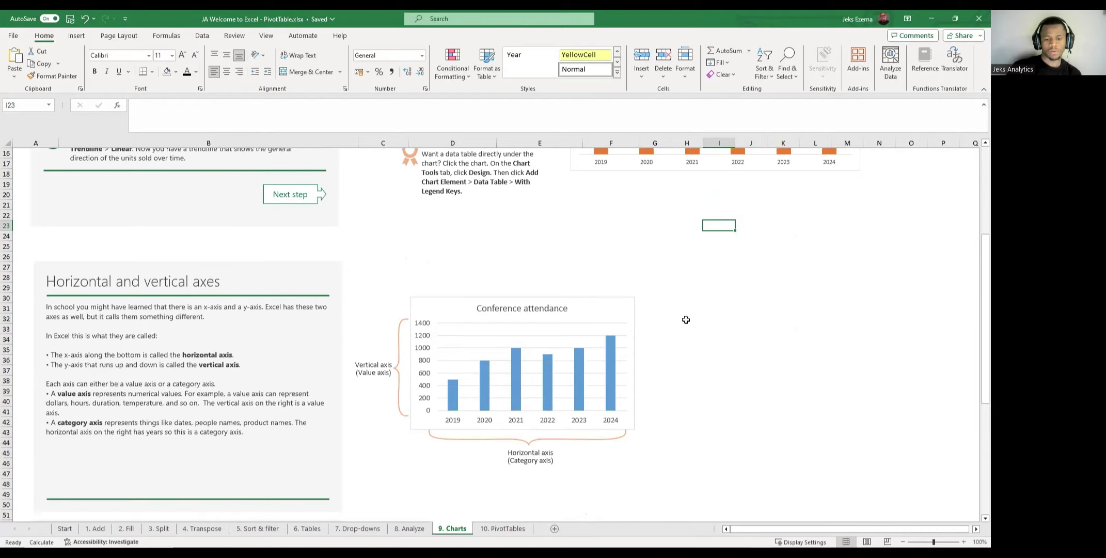
scroll(514, 316, down, 6)
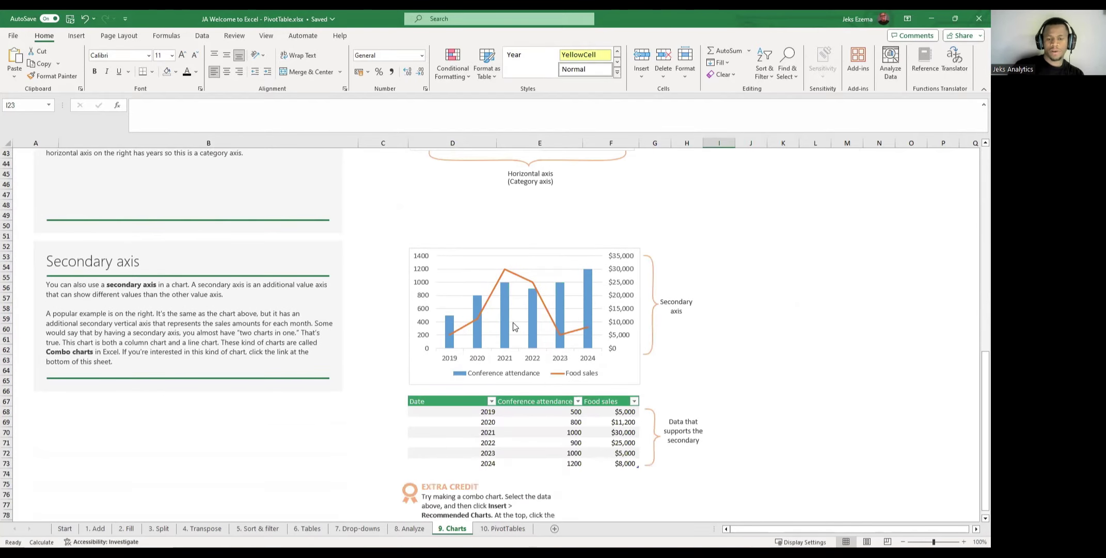
scroll(676, 325, up, 9)
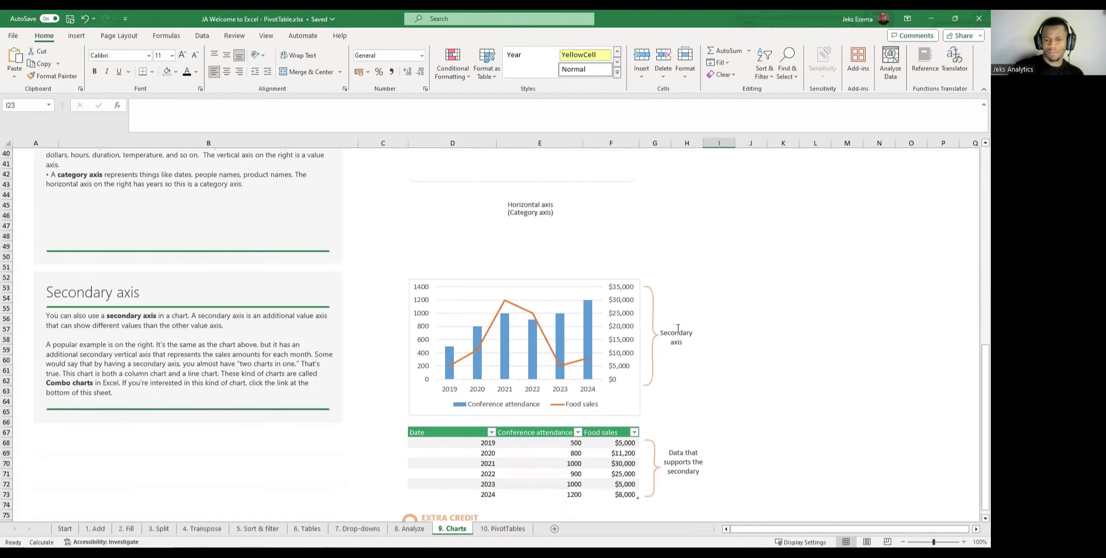
scroll(675, 328, up, 7)
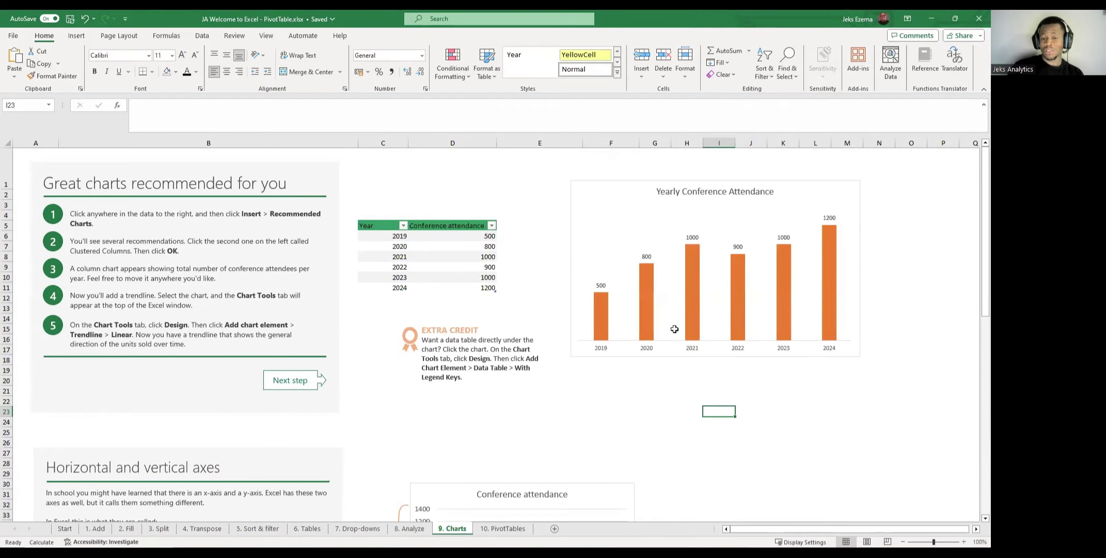
scroll(593, 308, down, 2)
scroll(593, 307, up, 2)
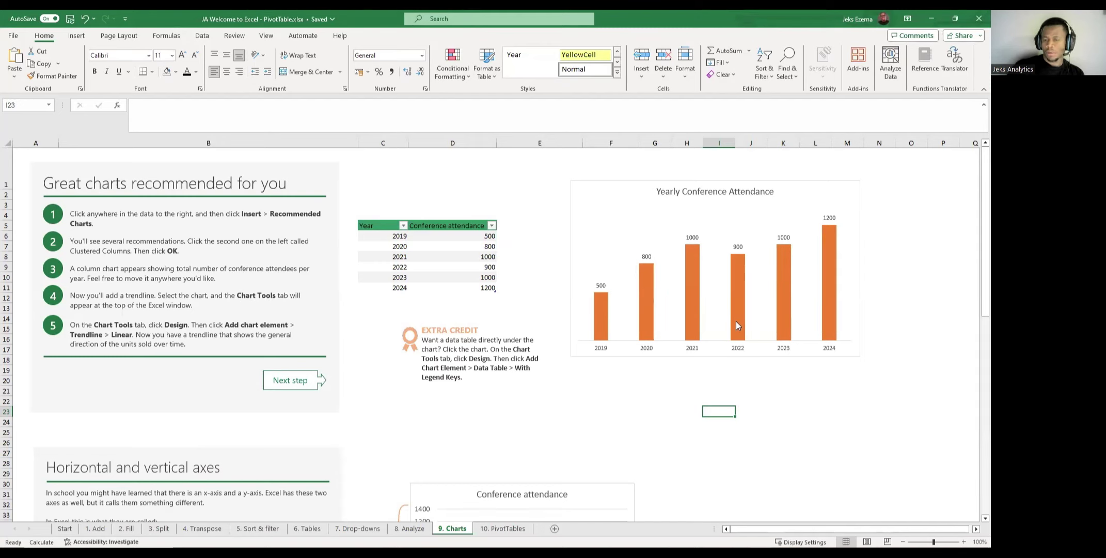
mouse_move(736, 324)
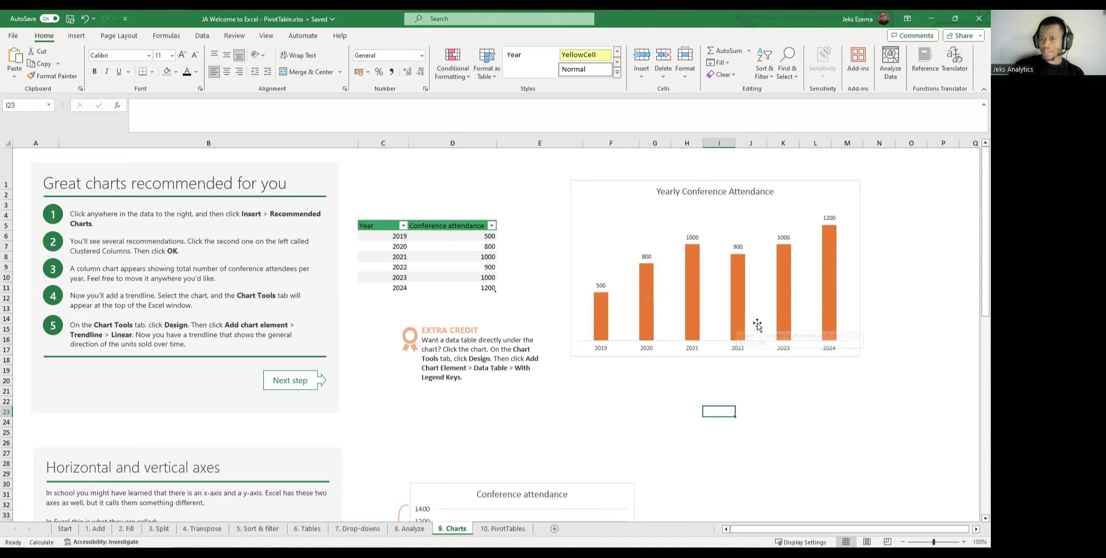
On the PivotTables sheet, start a PivotTable from the PivotTableData sales table via Insert.
click(502, 528)
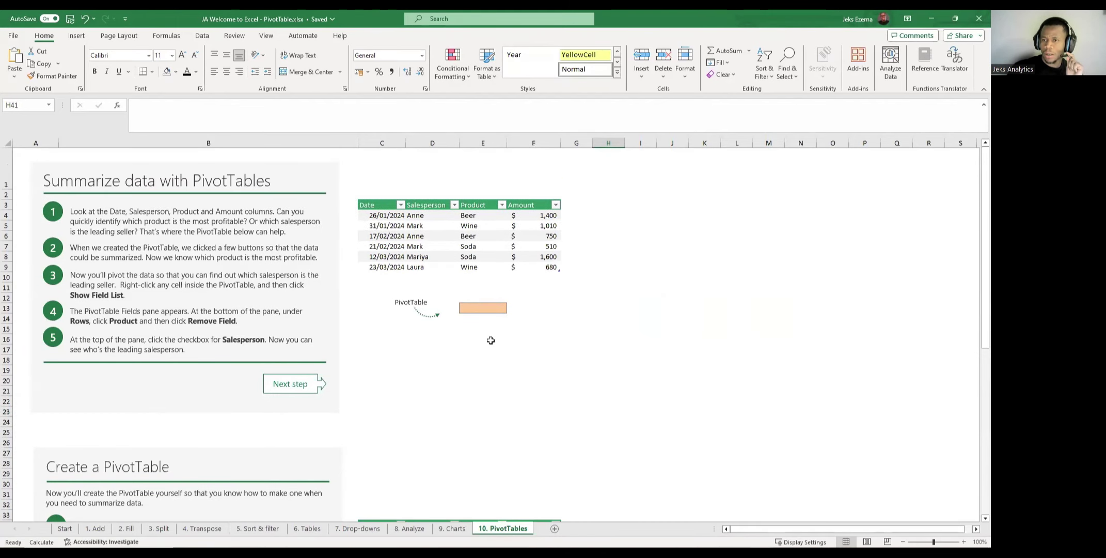
click(458, 235)
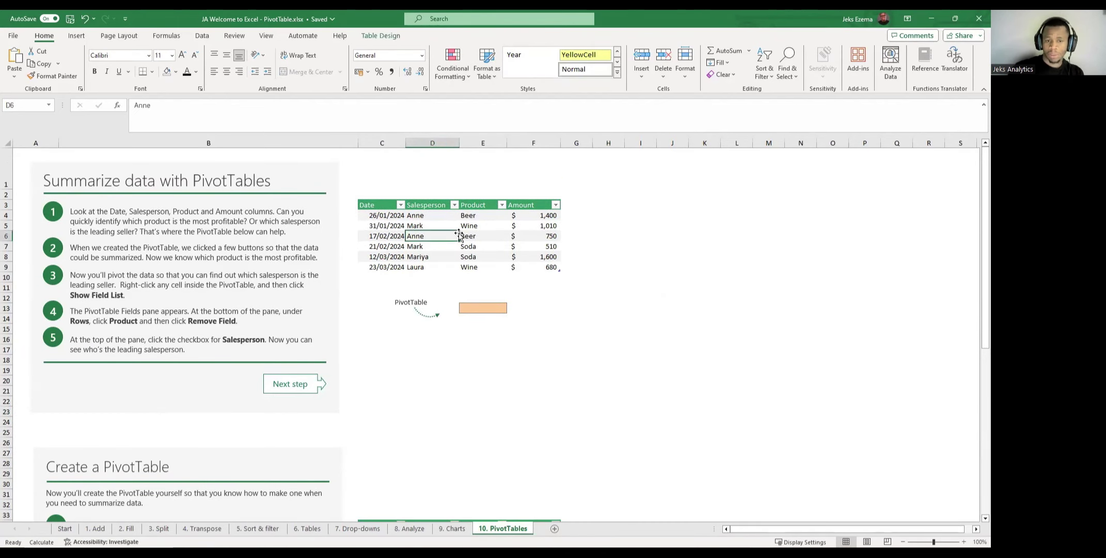
click(76, 37)
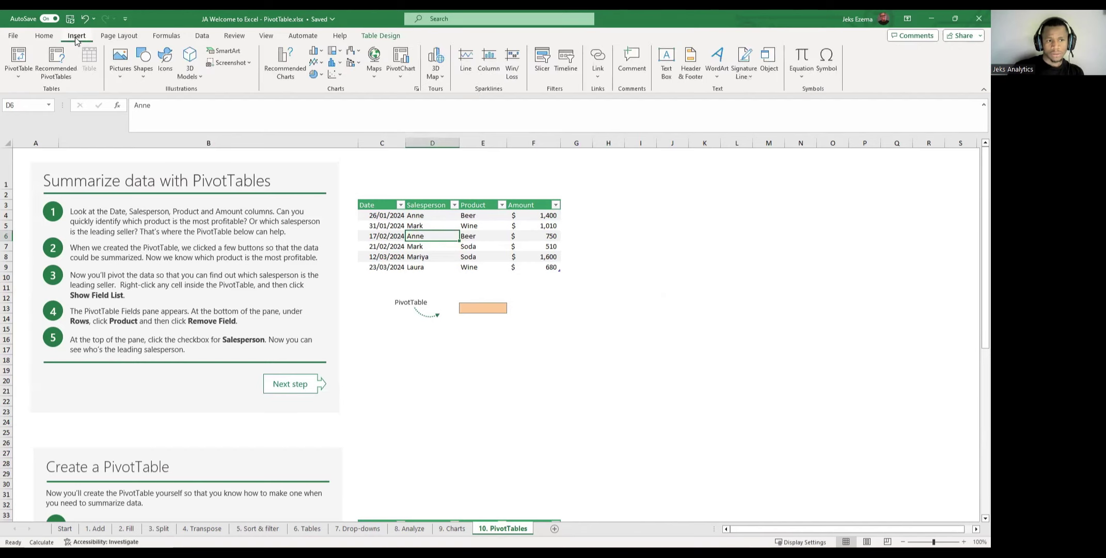
click(18, 57)
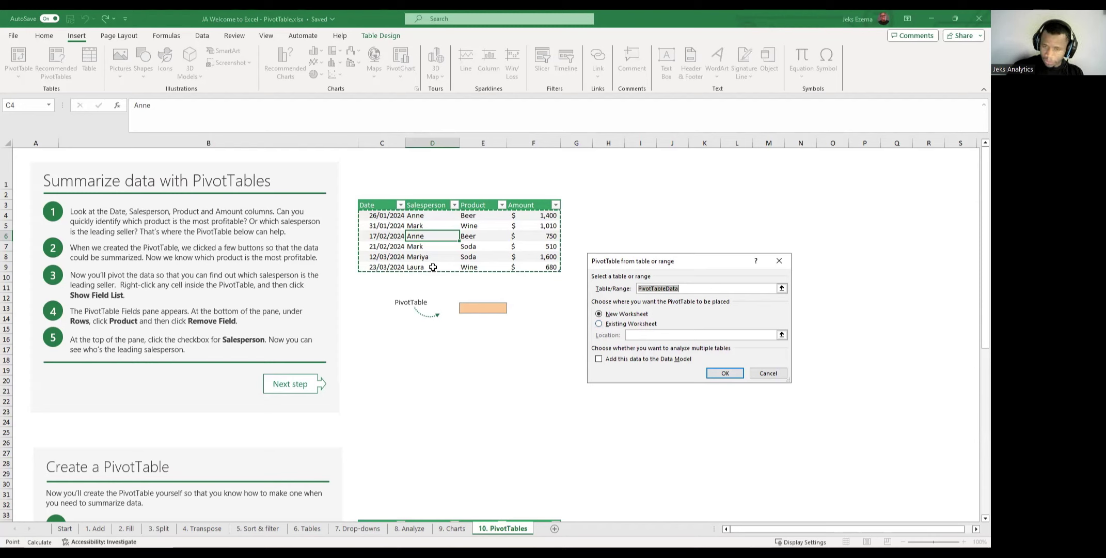
Create the empty PivotTable on the existing worksheet at cell E13.
click(599, 324)
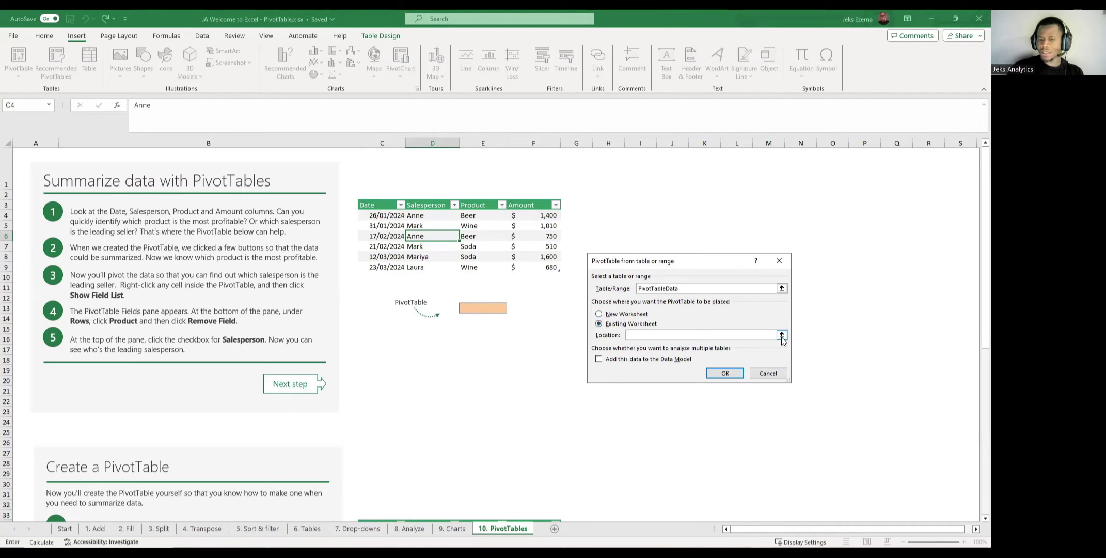
click(782, 335)
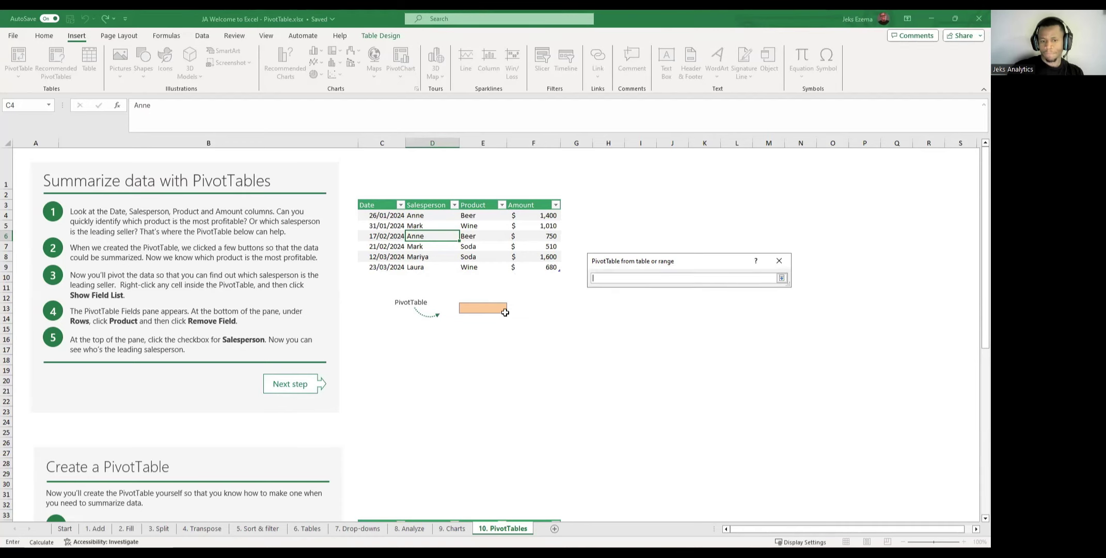
click(475, 309)
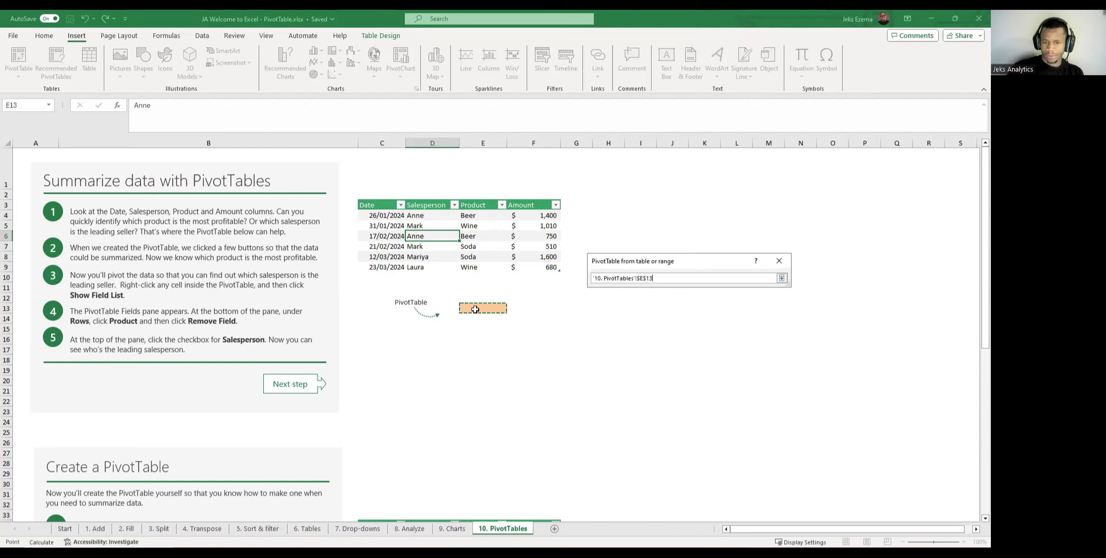
click(782, 278)
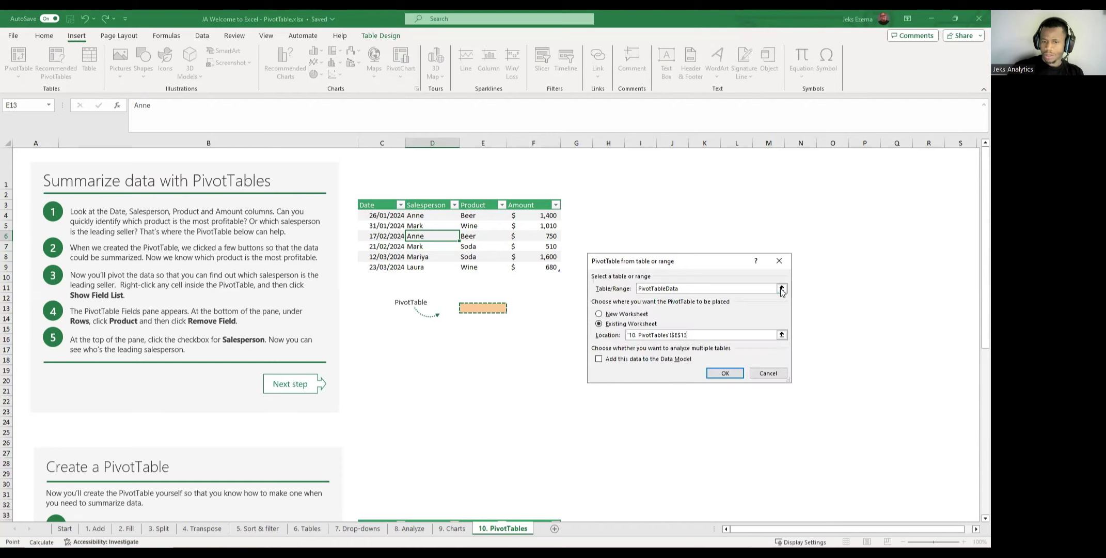
click(728, 372)
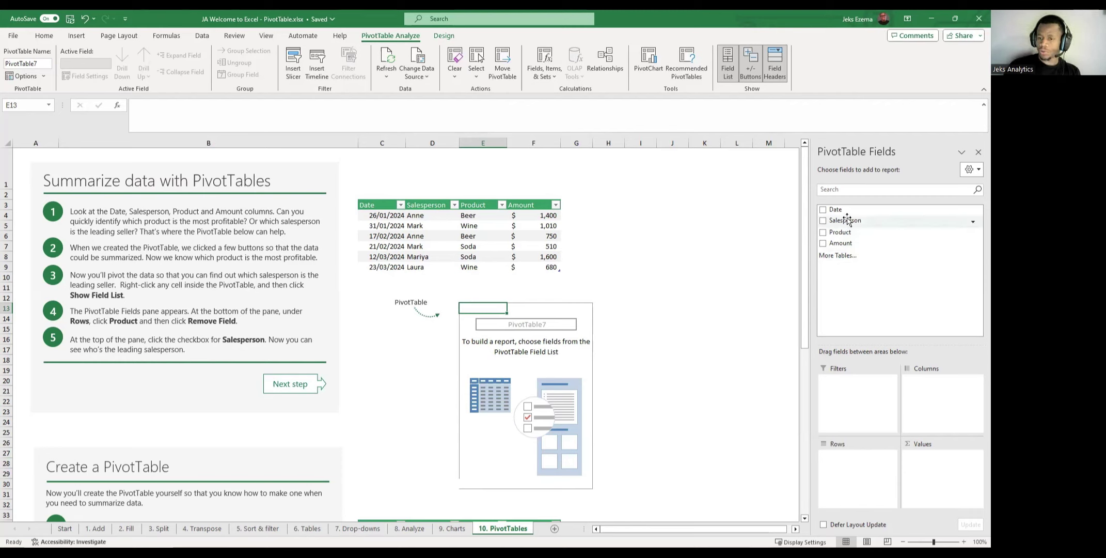
Put Salesperson in Rows and Amount in Values, giving a 5950 grand total.
drag(849, 220, 852, 468)
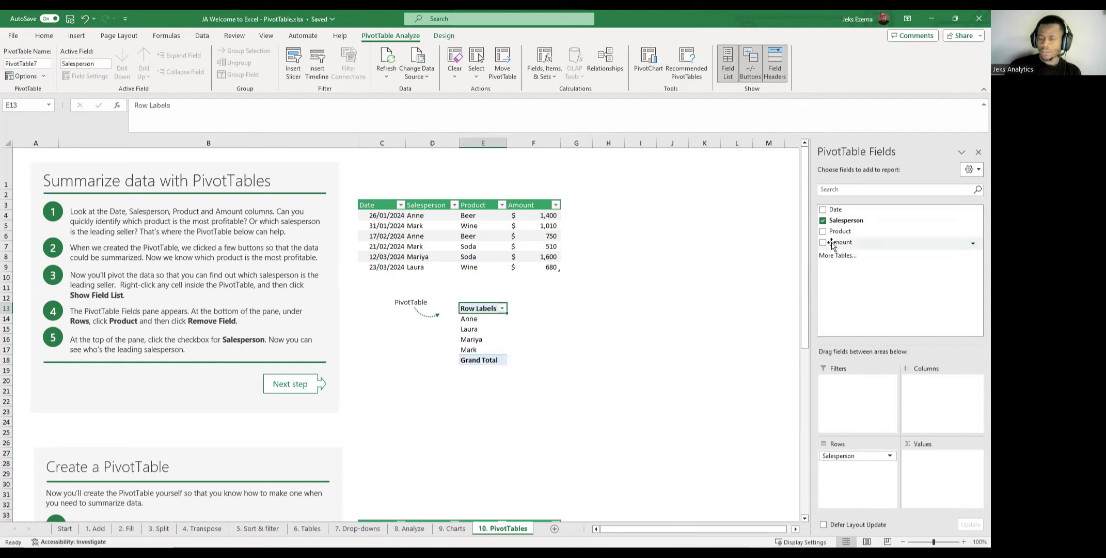
drag(897, 318, 947, 470)
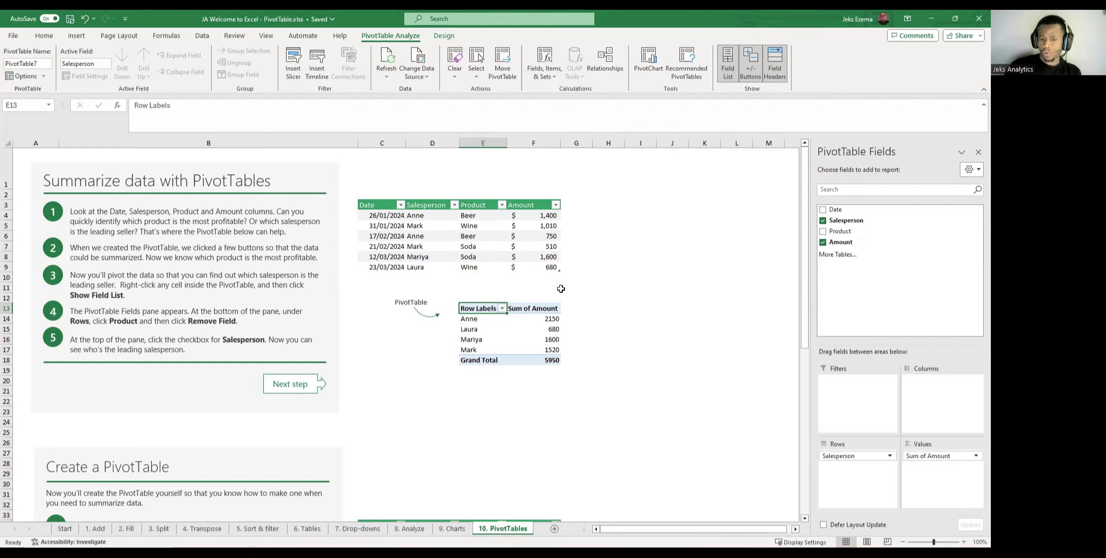
mouse_move(553, 325)
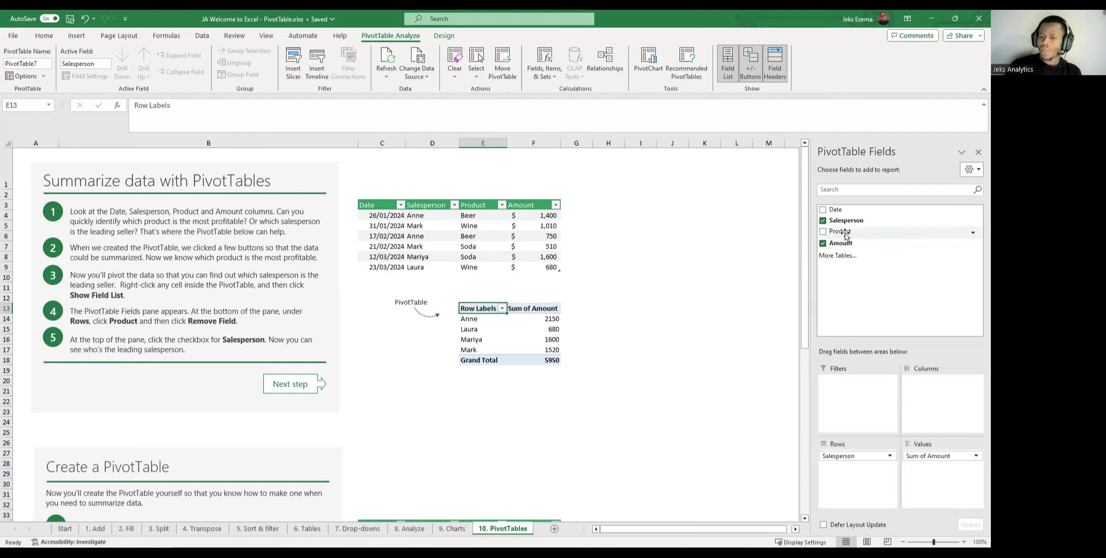
drag(844, 232, 953, 394)
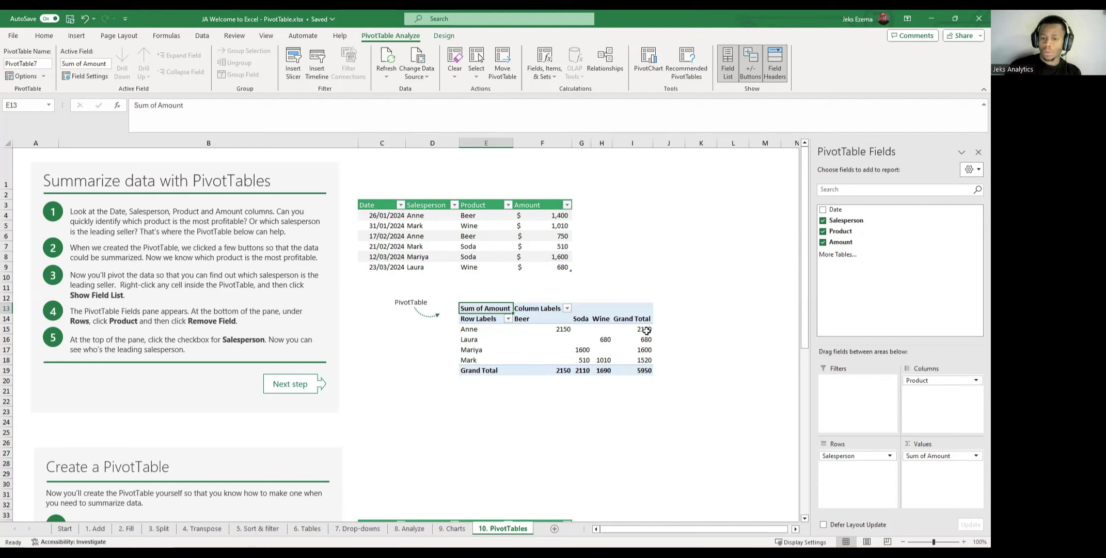
mouse_move(649, 329)
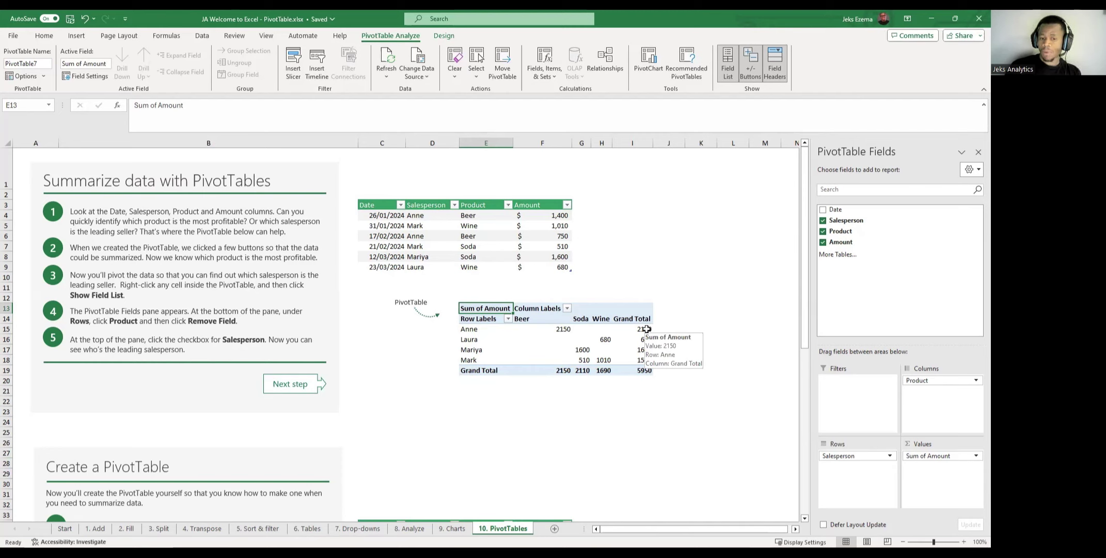
mouse_move(563, 329)
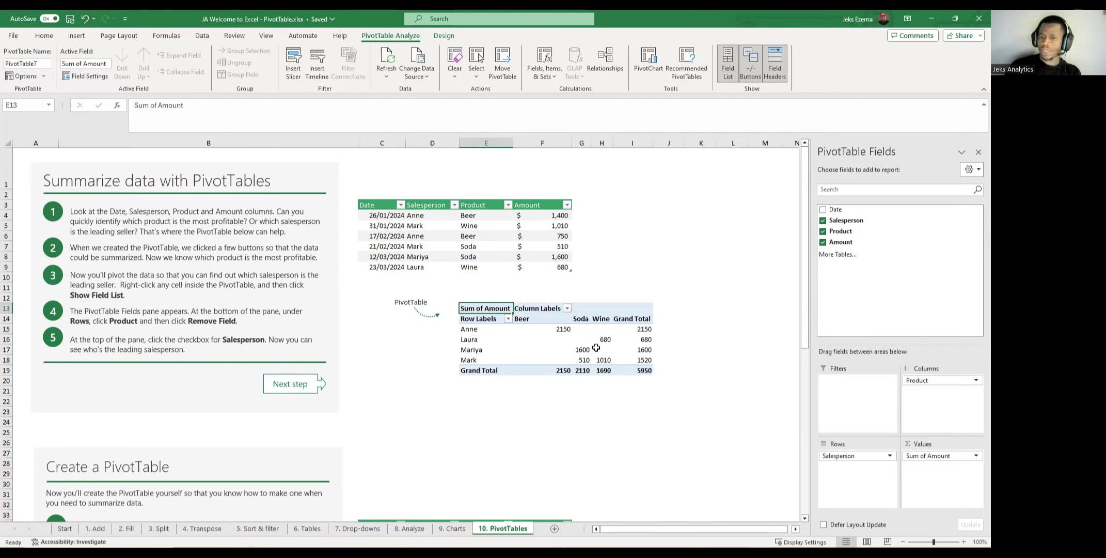
mouse_move(636, 347)
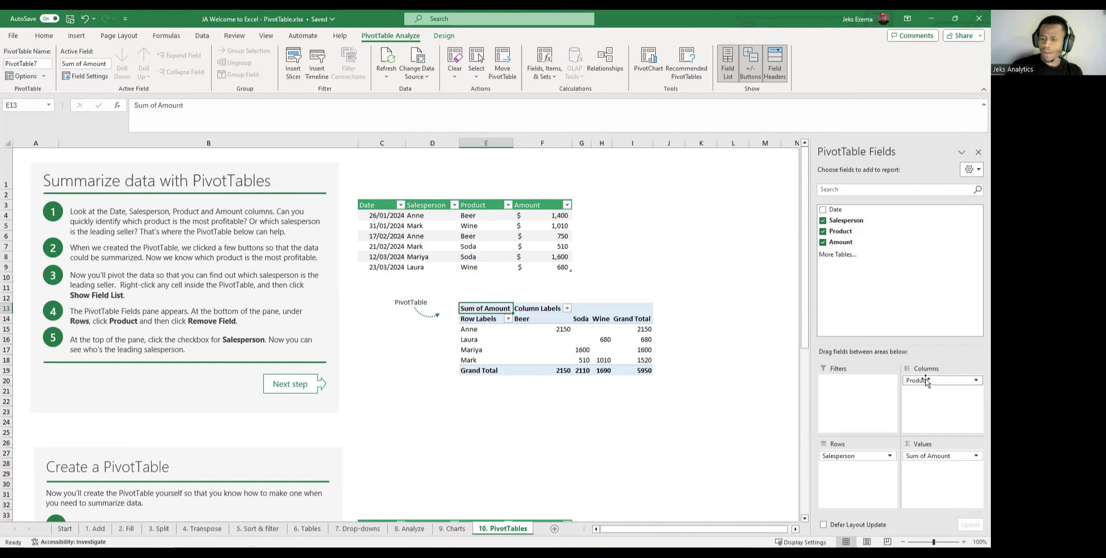
drag(927, 381, 936, 475)
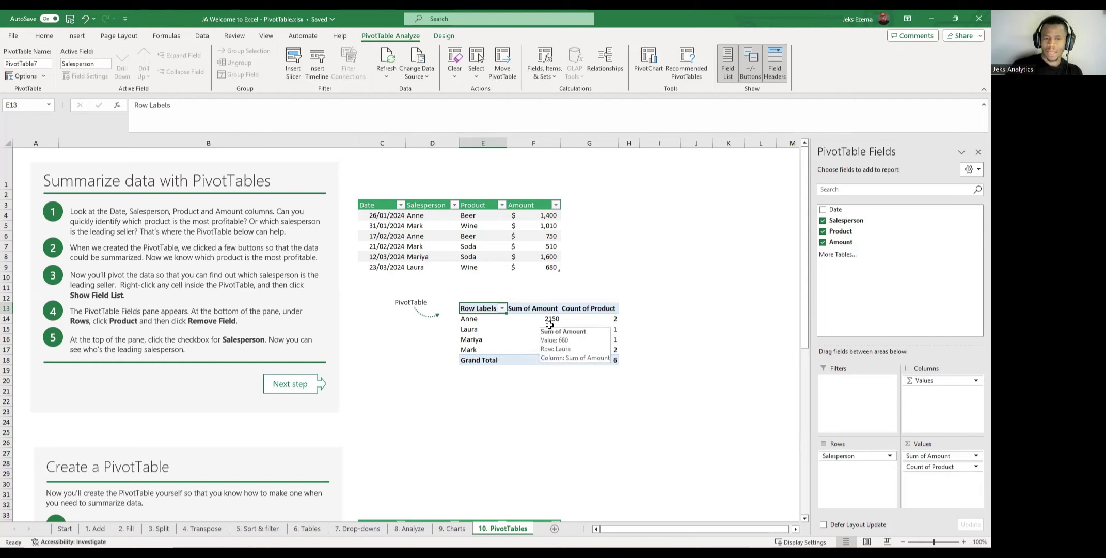
mouse_move(551, 322)
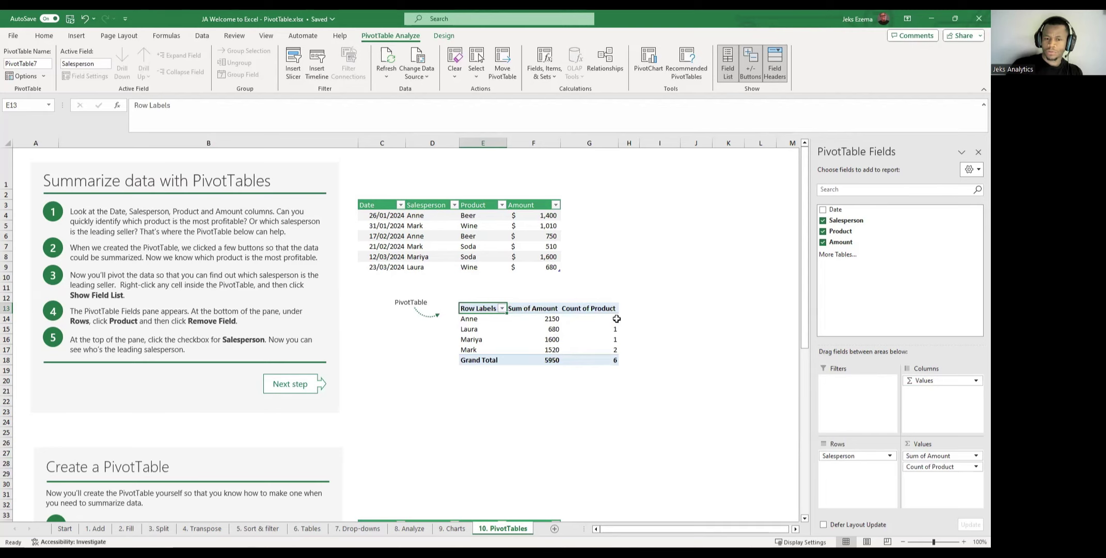
mouse_move(617, 319)
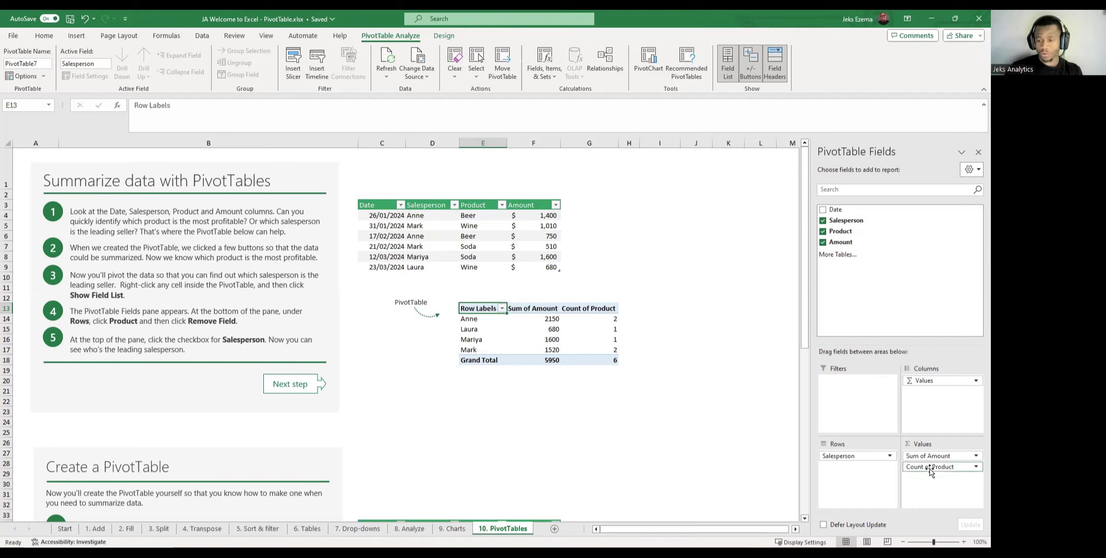
drag(930, 471, 780, 463)
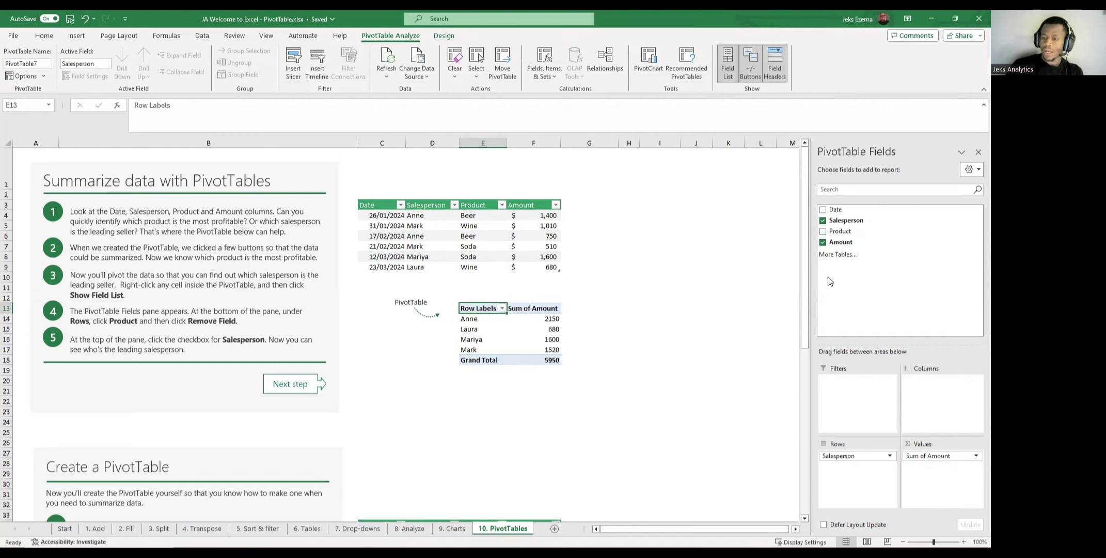
drag(840, 231, 949, 400)
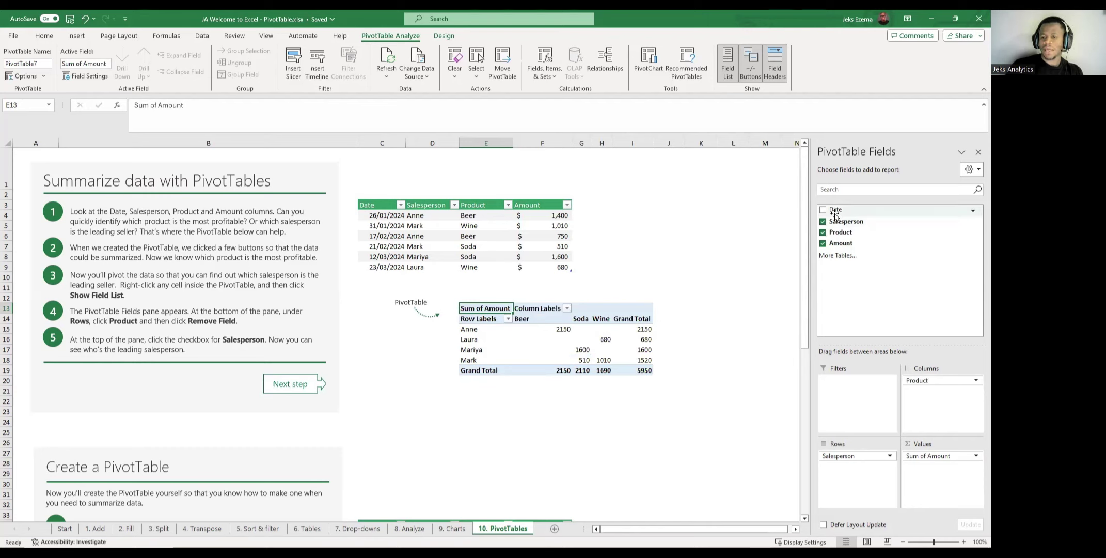
Try a Date filter (21/02/2024, then 23/03/2024), then replace it with a Product filter.
drag(848, 211, 858, 401)
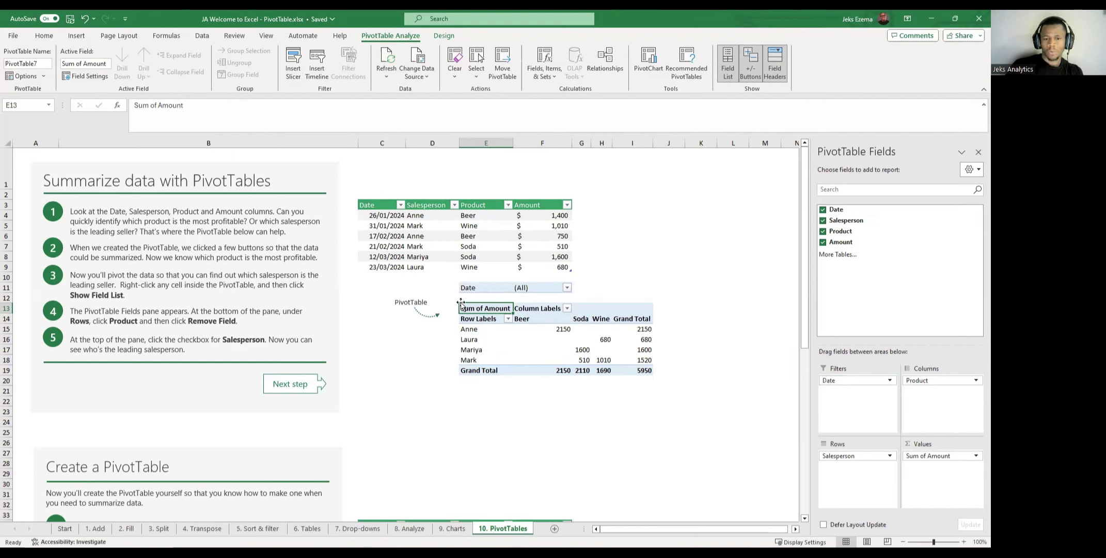
click(567, 287)
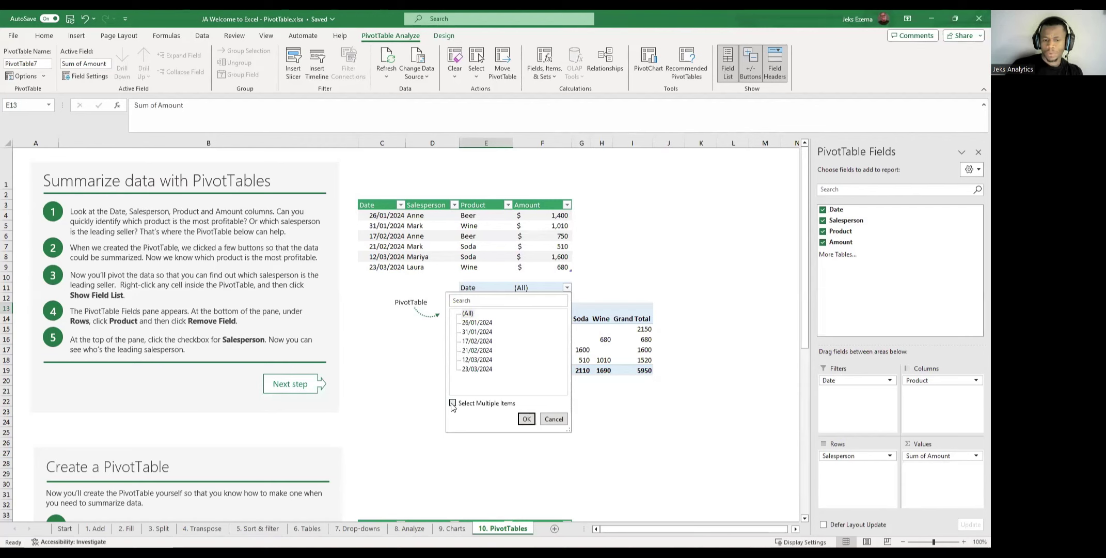
click(476, 351)
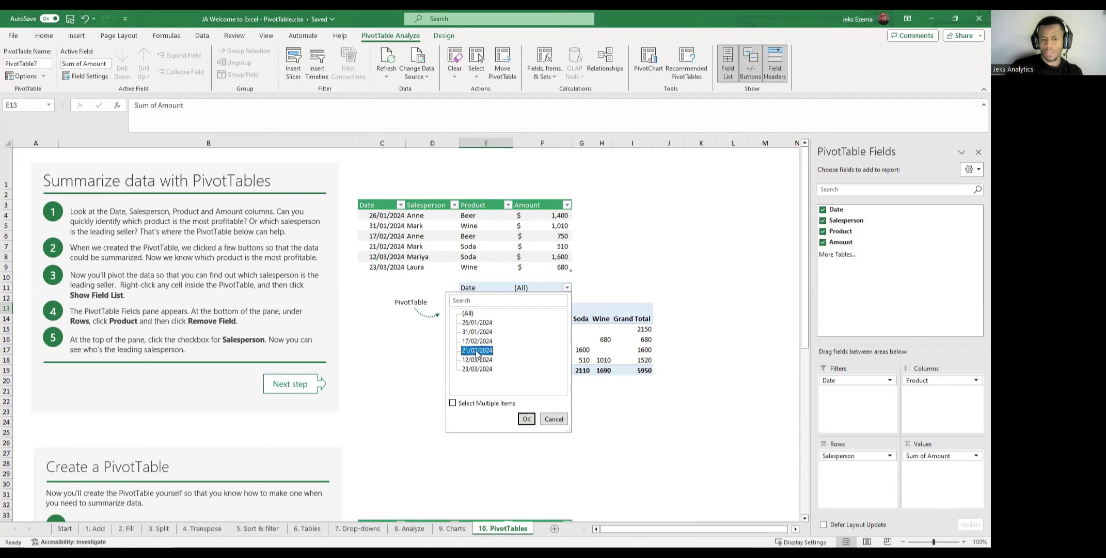
click(526, 418)
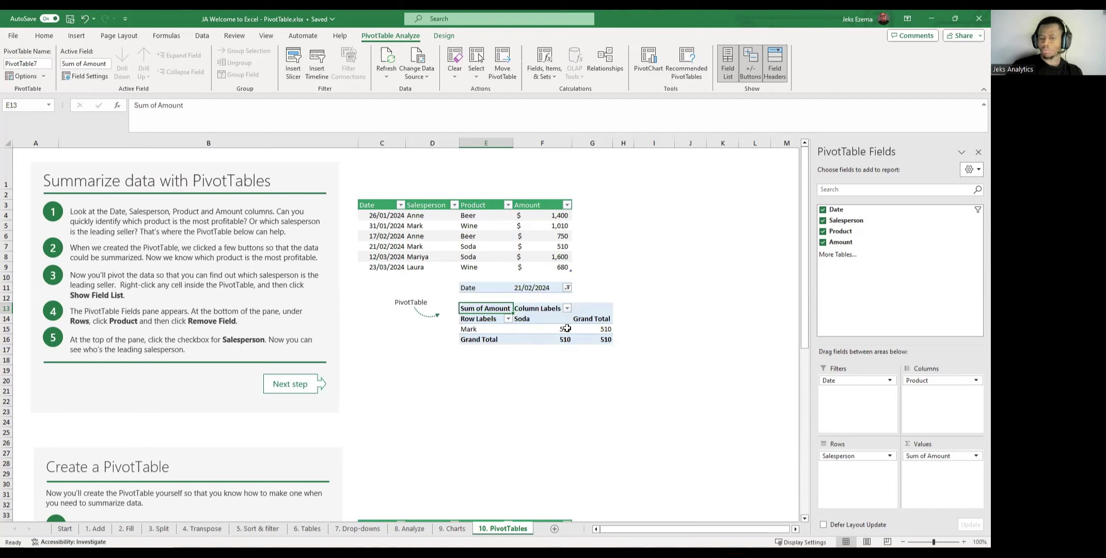
click(567, 287)
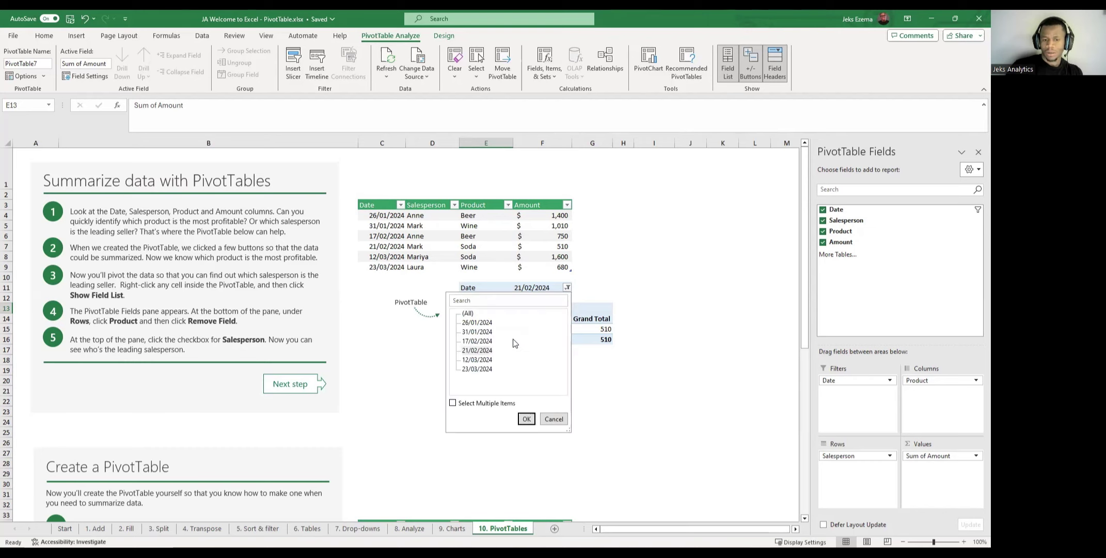
click(475, 368)
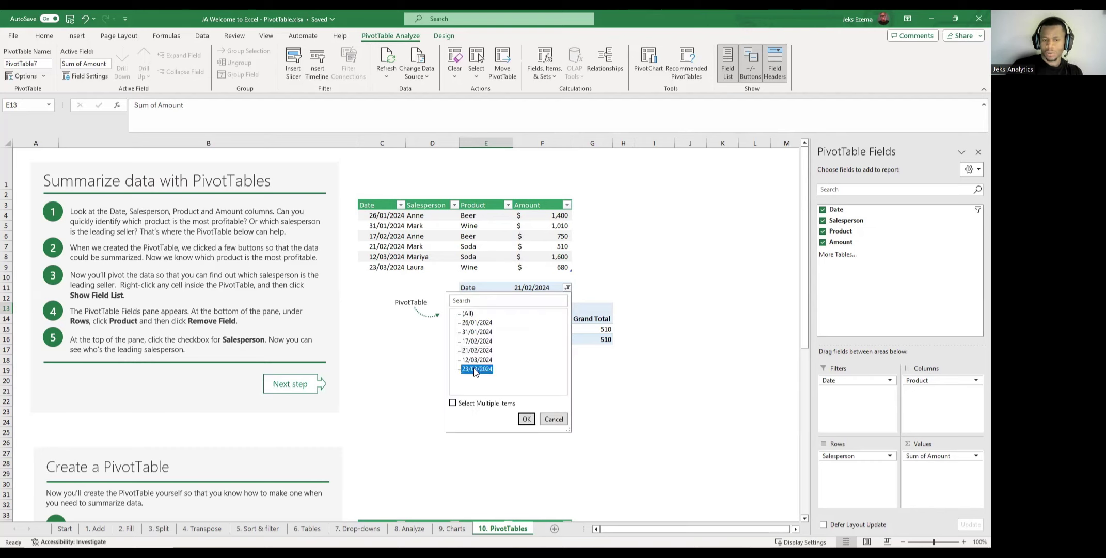
click(526, 419)
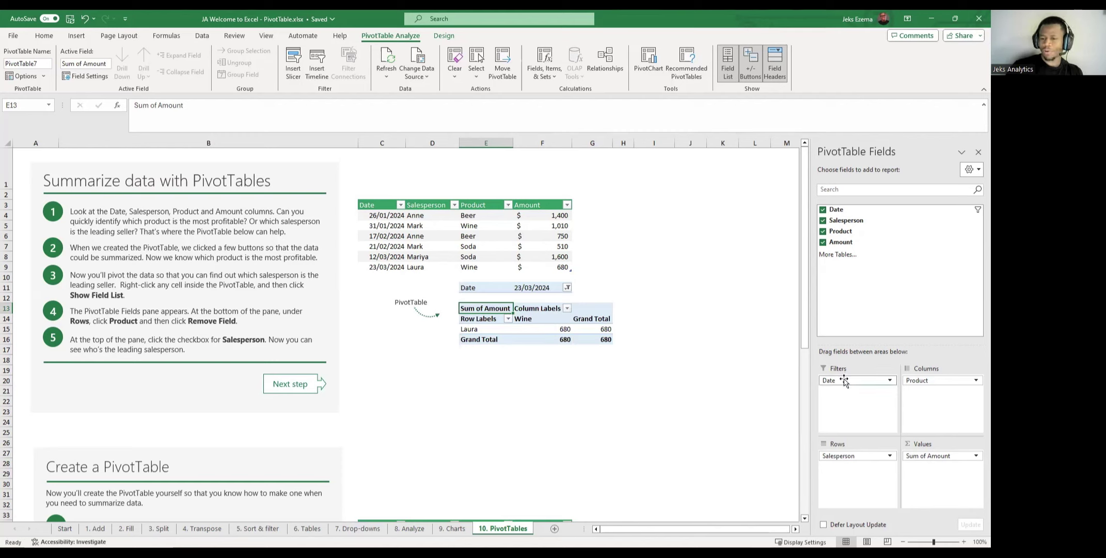
drag(839, 380, 706, 408)
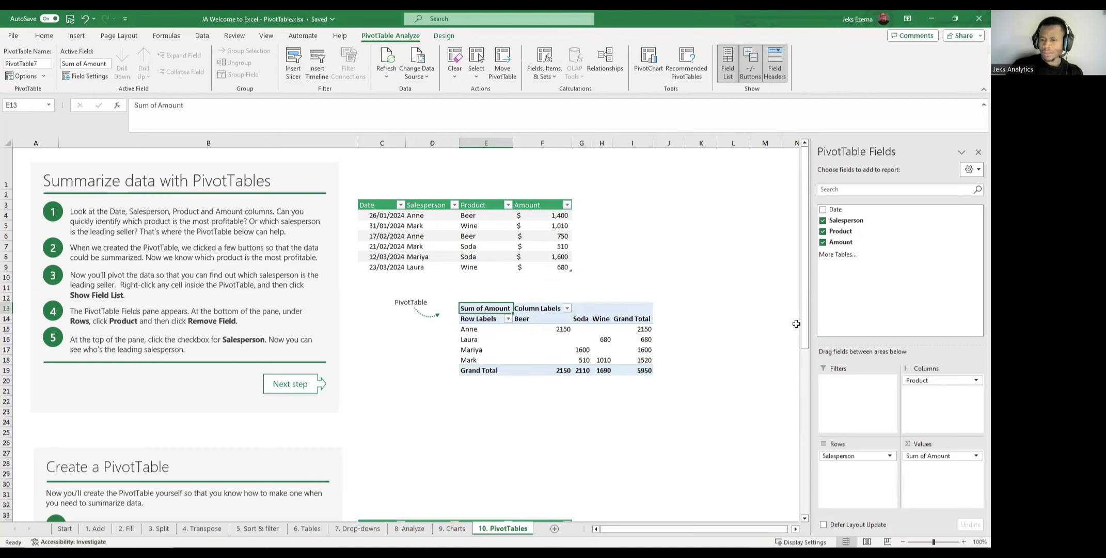
drag(929, 382, 857, 401)
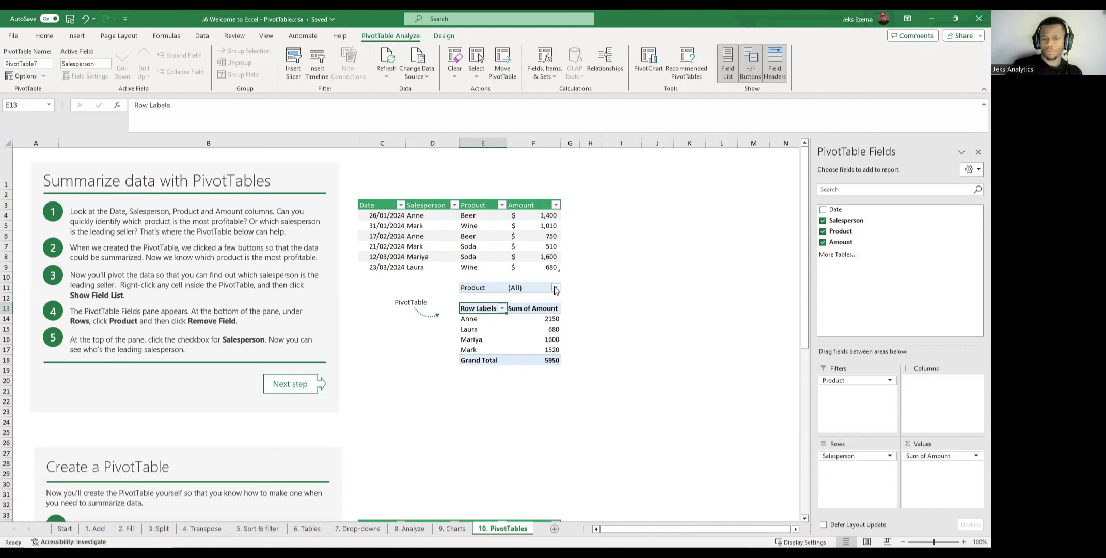
Filter Product to Beer, then to Soda, leaving Mariya 1600 and Mark 510.
click(556, 287)
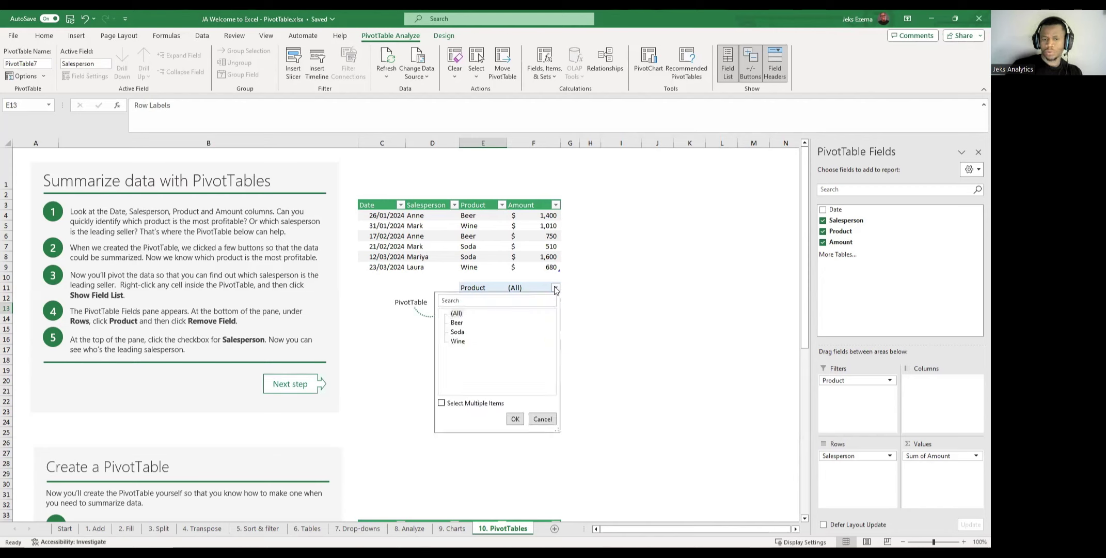
click(457, 323)
click(515, 418)
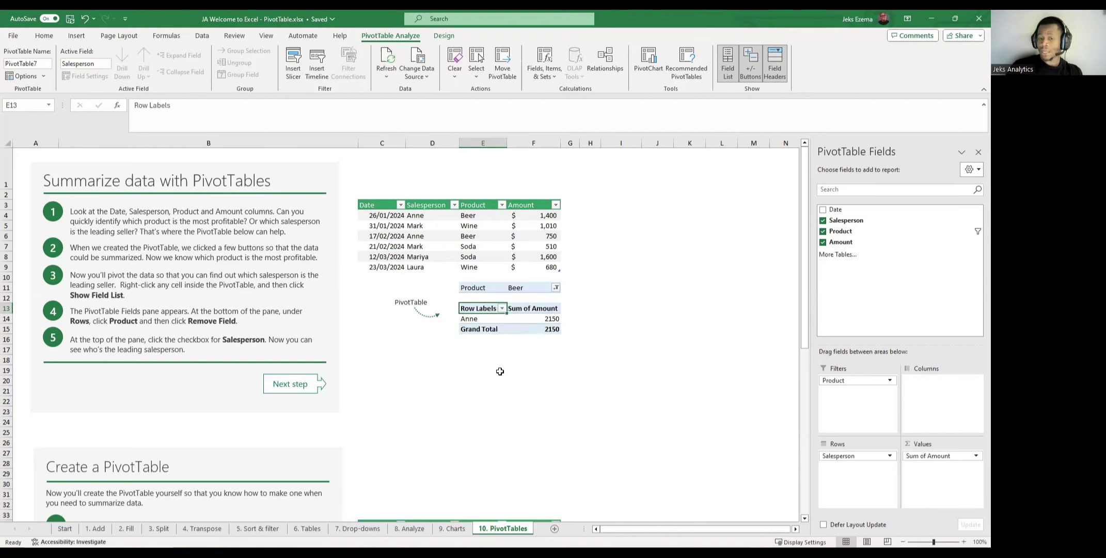
click(556, 287)
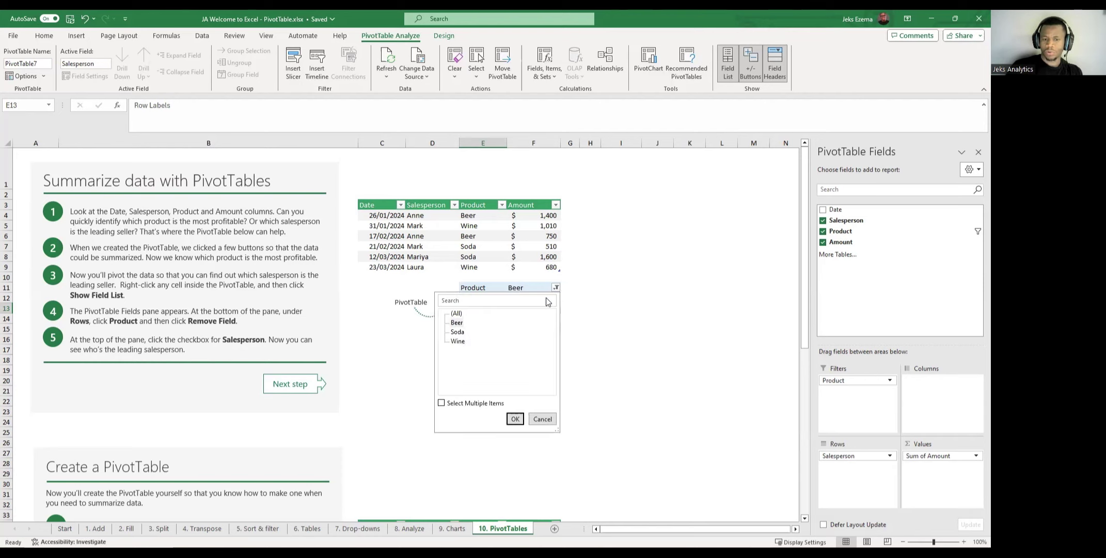
click(458, 332)
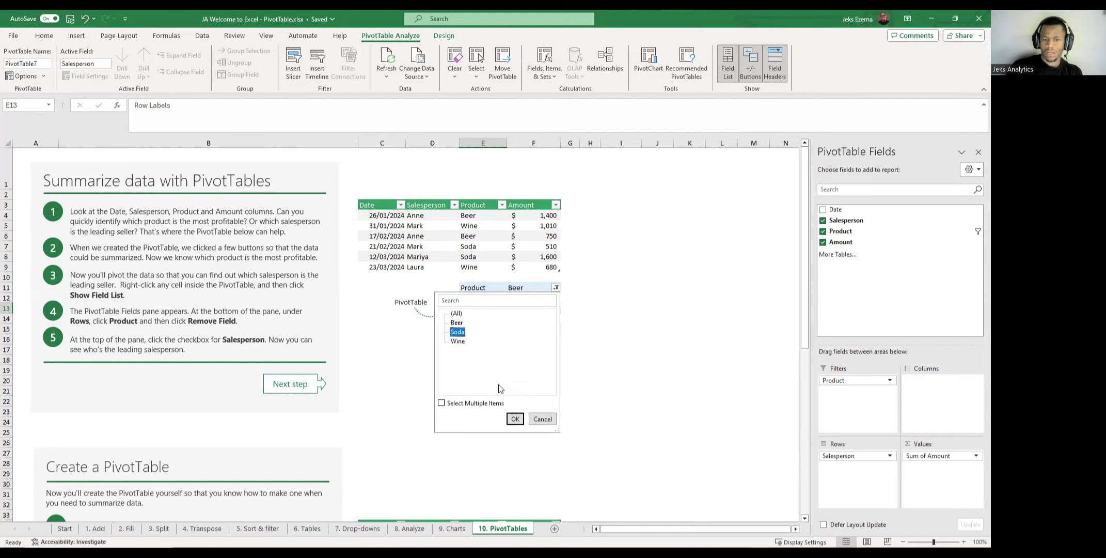
click(516, 419)
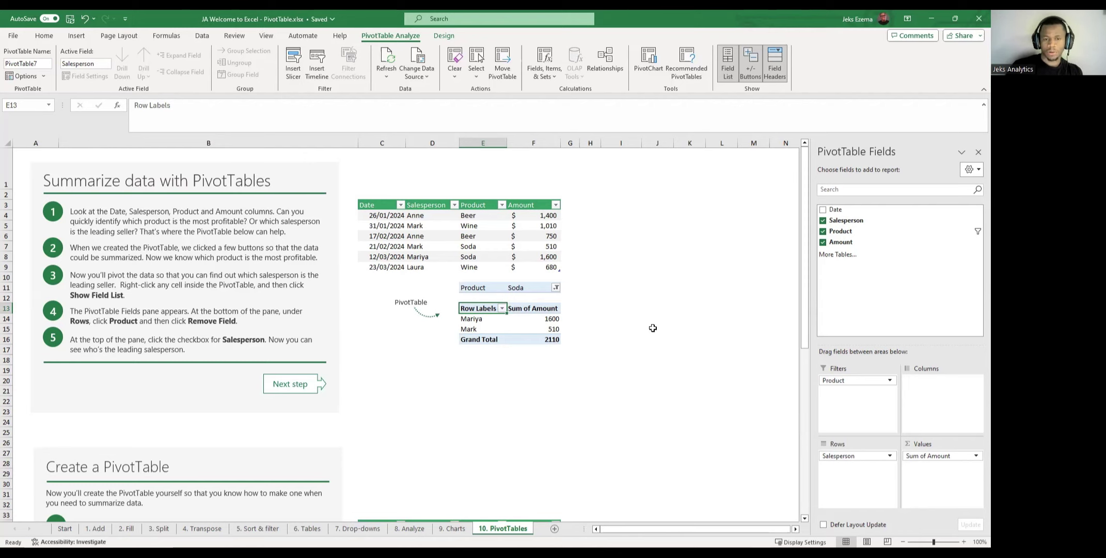
scroll(620, 281, down, 1)
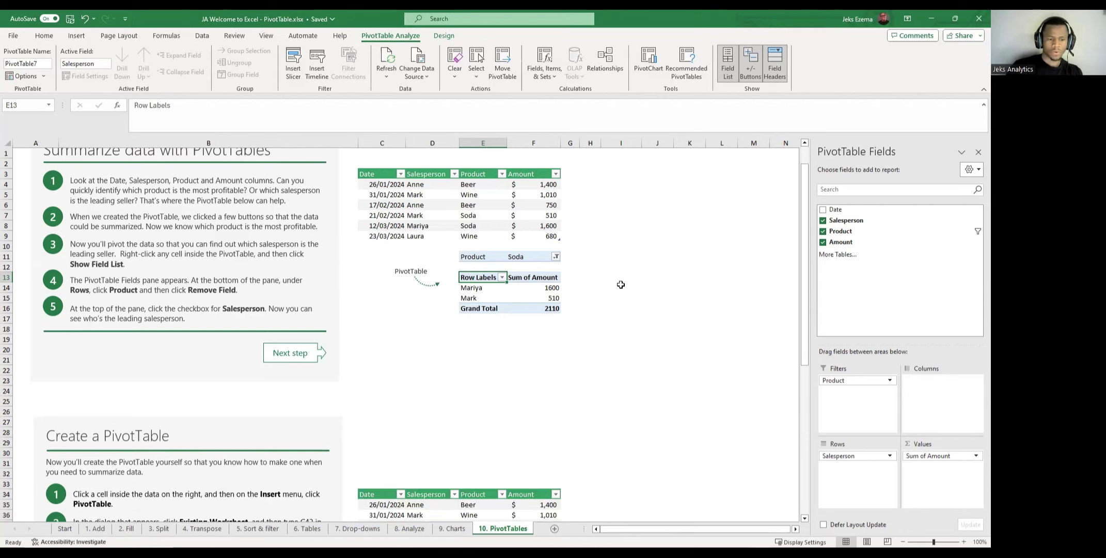
scroll(621, 285, down, 3)
scroll(621, 285, down, 3)
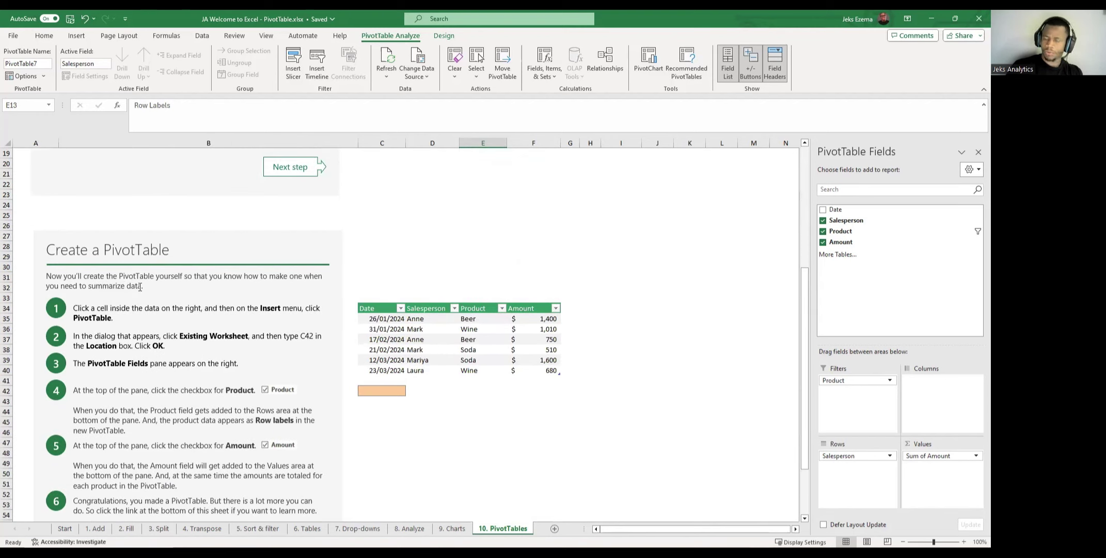
scroll(140, 287, down, 2)
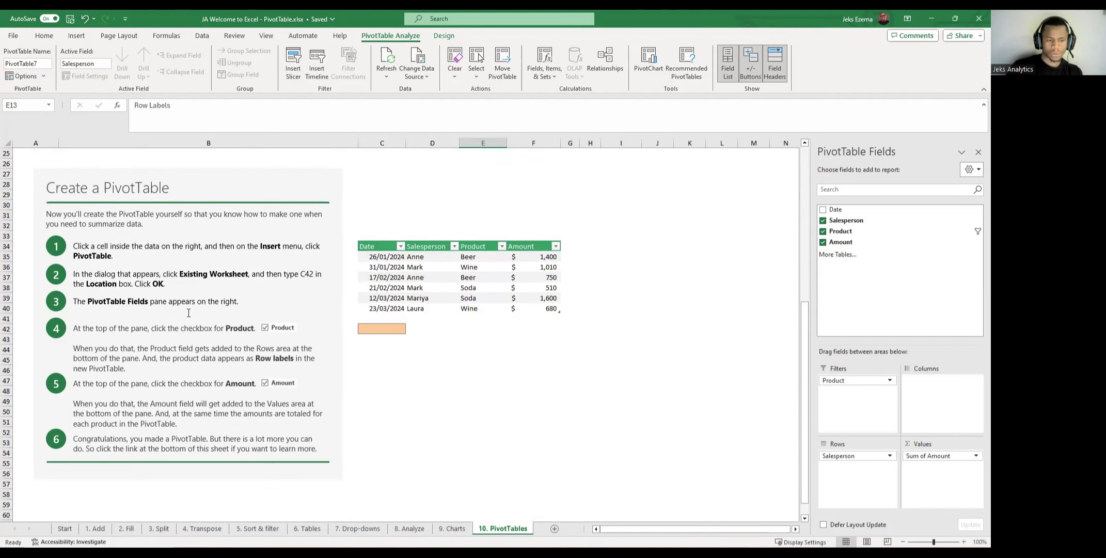
scroll(204, 324, up, 3)
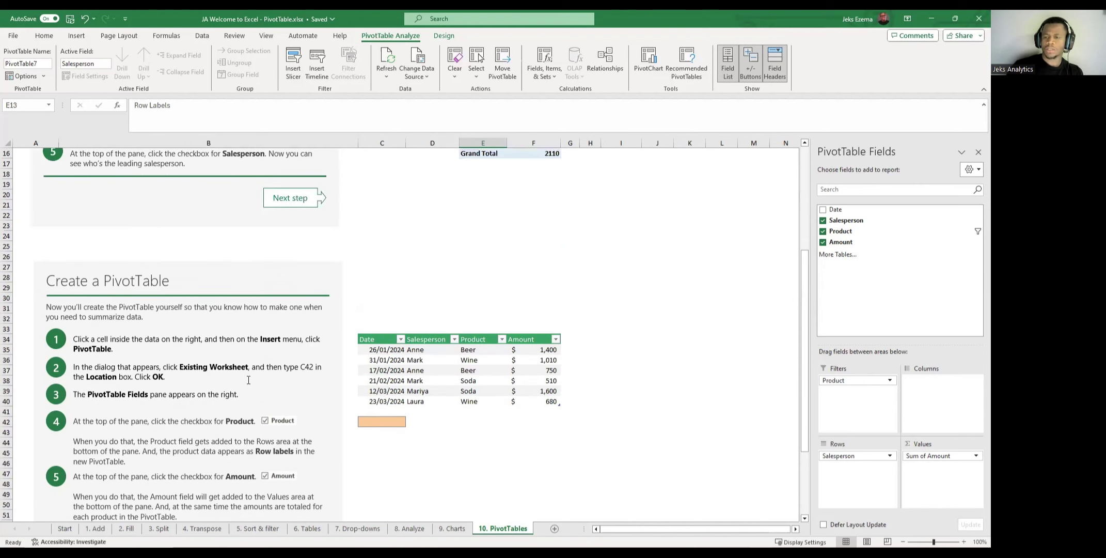
scroll(248, 380, up, 5)
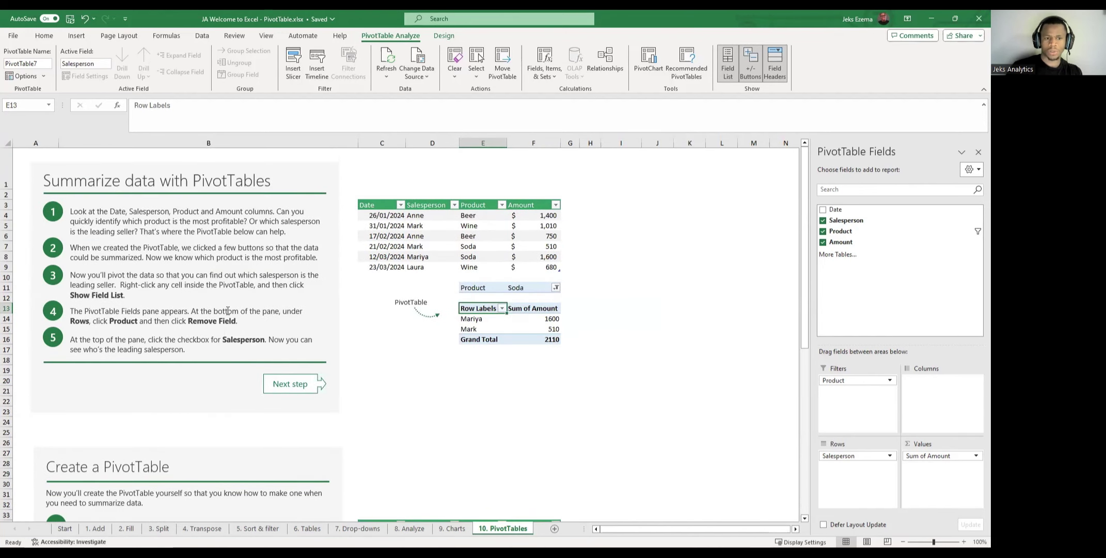